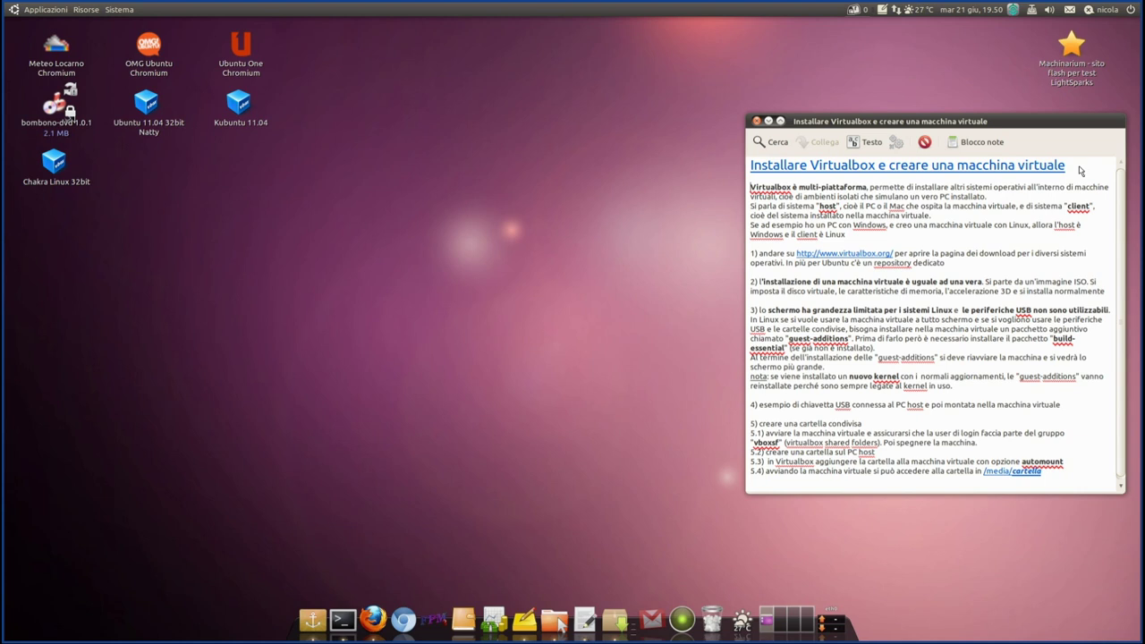
- Highlight part of the note title, then move the Tomboy note window higher on the desktop
{"action": "left_click_drag", "start_coordinate": [1081, 170], "coordinate": [751, 172]}
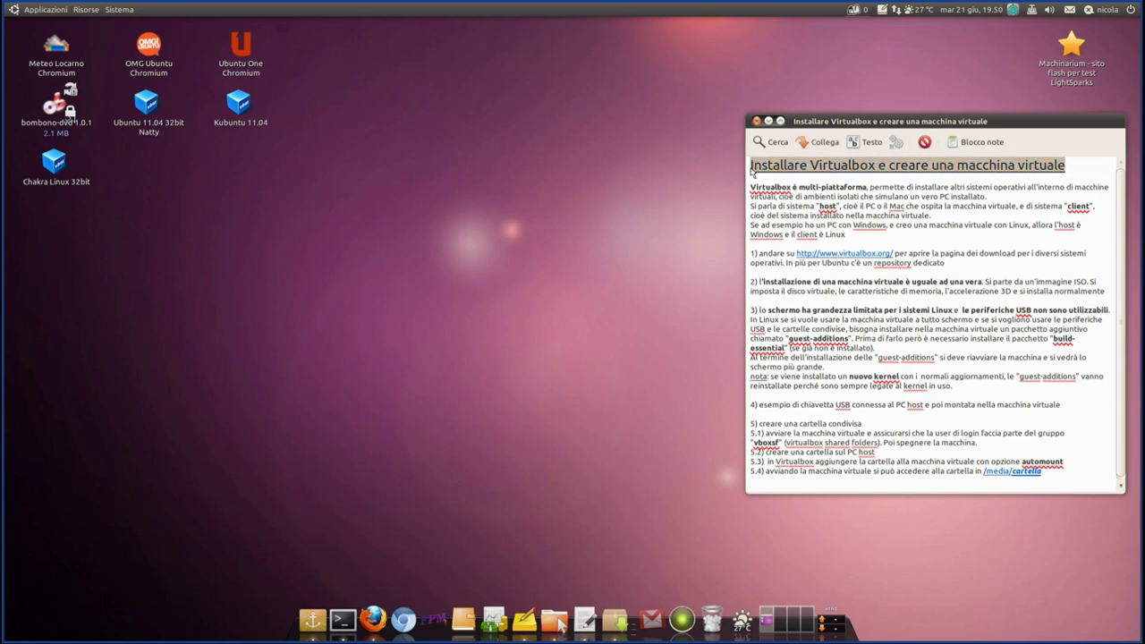
{"action": "left_click", "coordinate": [1077, 167]}
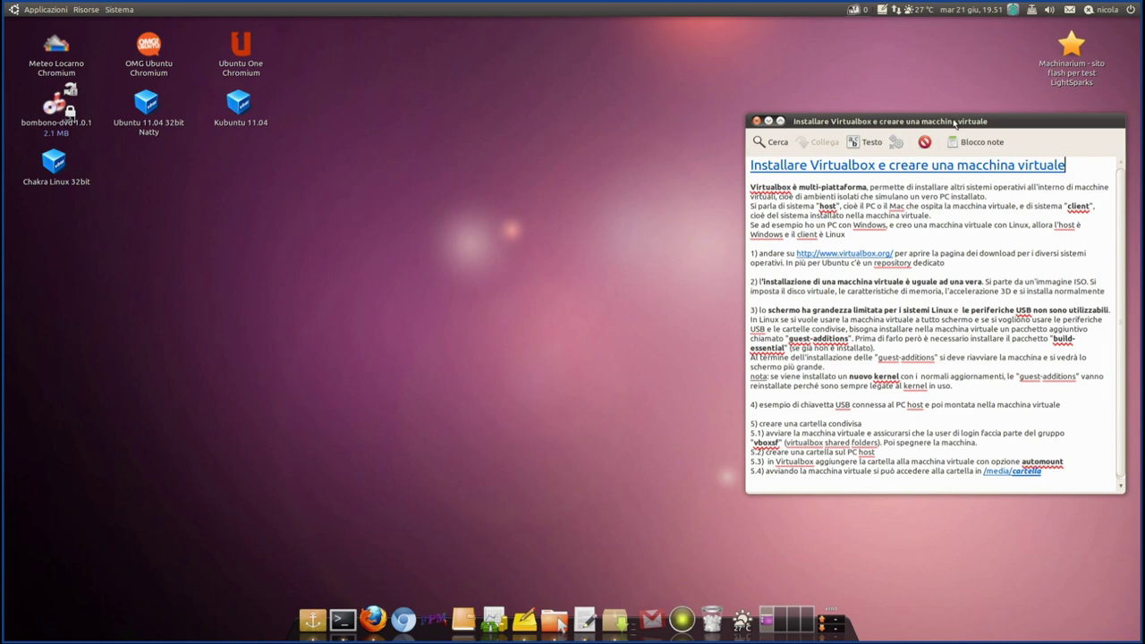
{"action": "left_click_drag", "start_coordinate": [954, 123], "coordinate": [954, 61]}
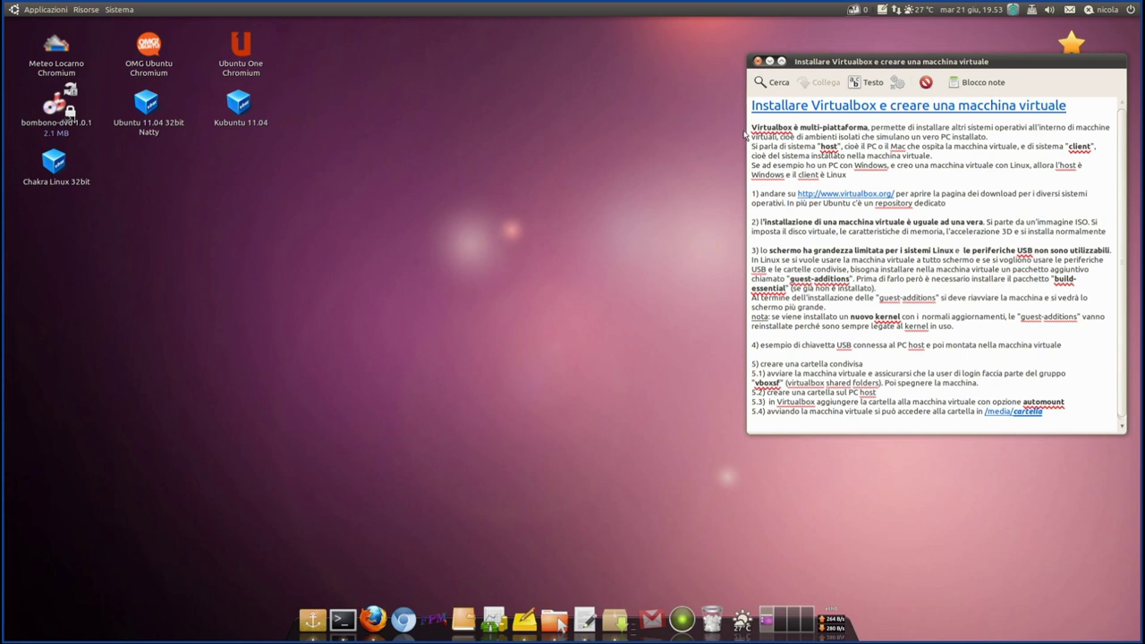
- Highlight 'Virtualbox è multi-piattaforma', the second intro line, and the words host and client in turn
{"action": "left_click_drag", "start_coordinate": [825, 128], "coordinate": [871, 127]}
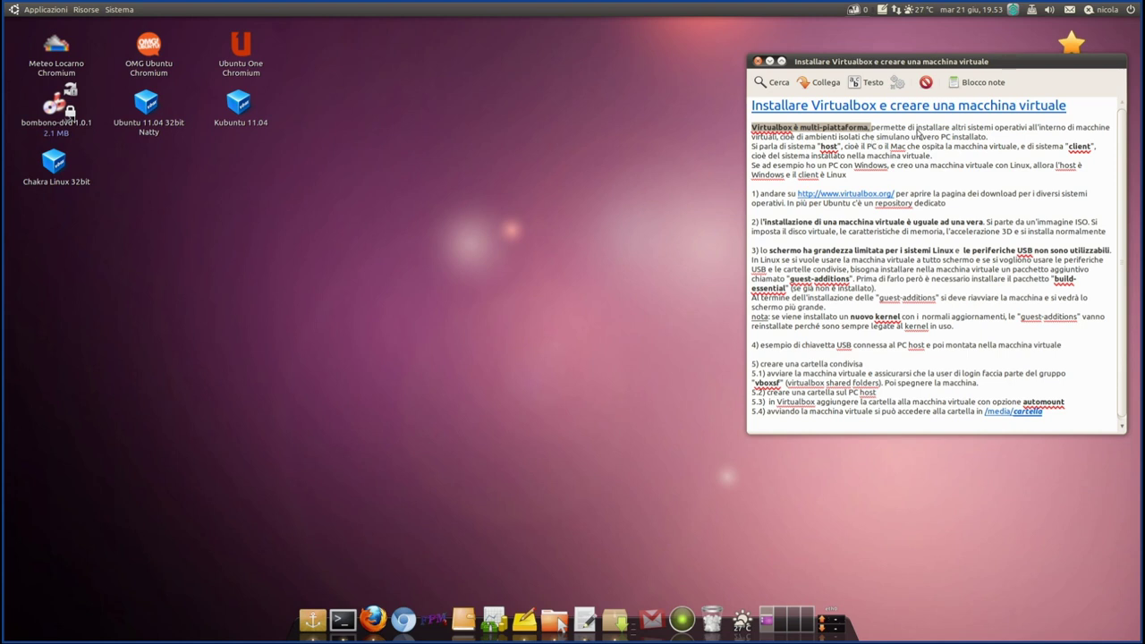
{"action": "left_click", "coordinate": [872, 133]}
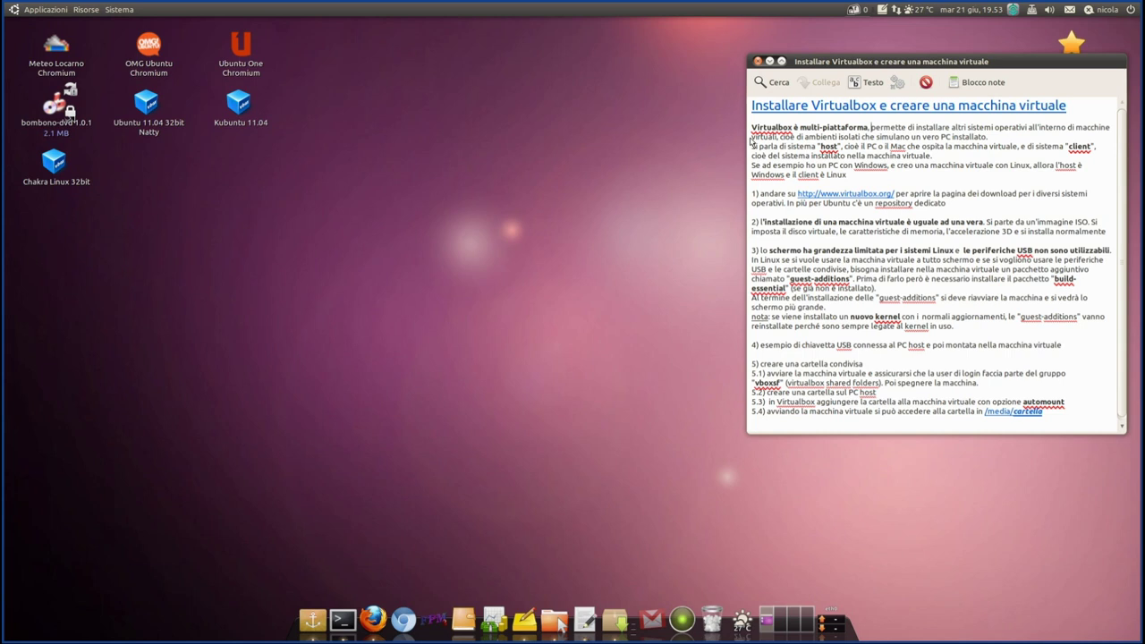
{"action": "left_click_drag", "start_coordinate": [752, 136], "coordinate": [1007, 137]}
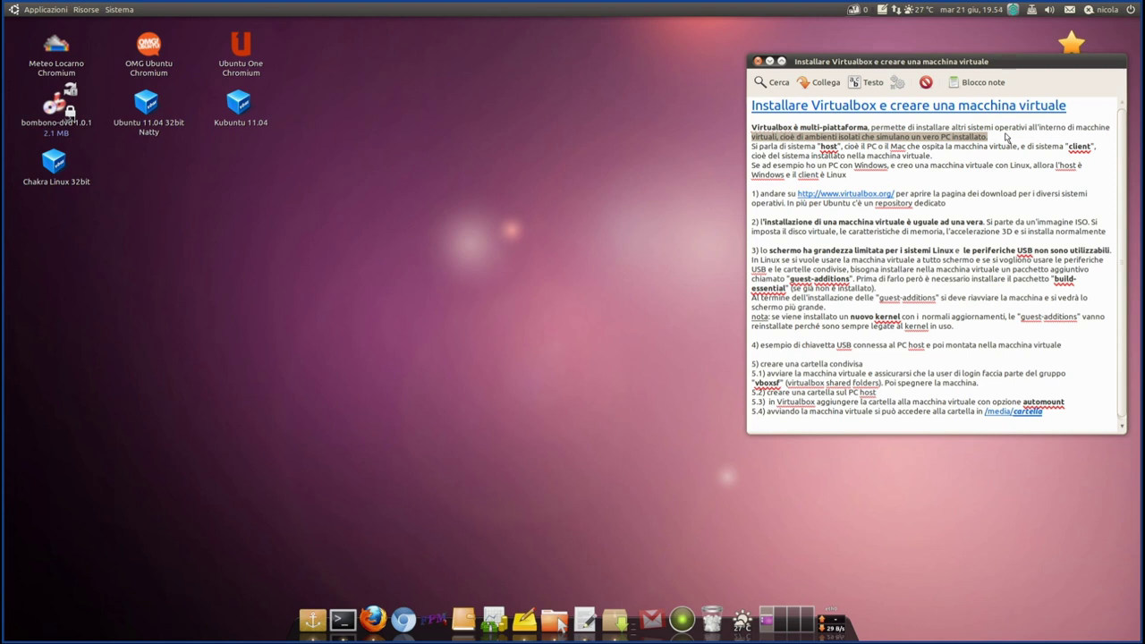
{"action": "left_click", "coordinate": [1006, 136]}
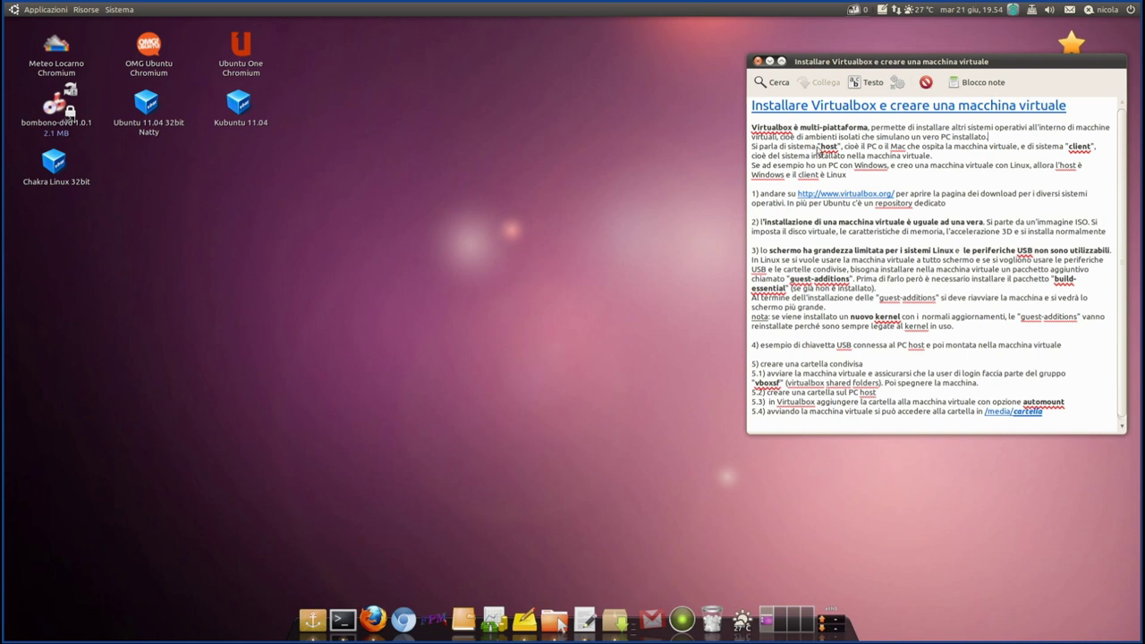
{"action": "left_click_drag", "start_coordinate": [816, 149], "coordinate": [843, 151]}
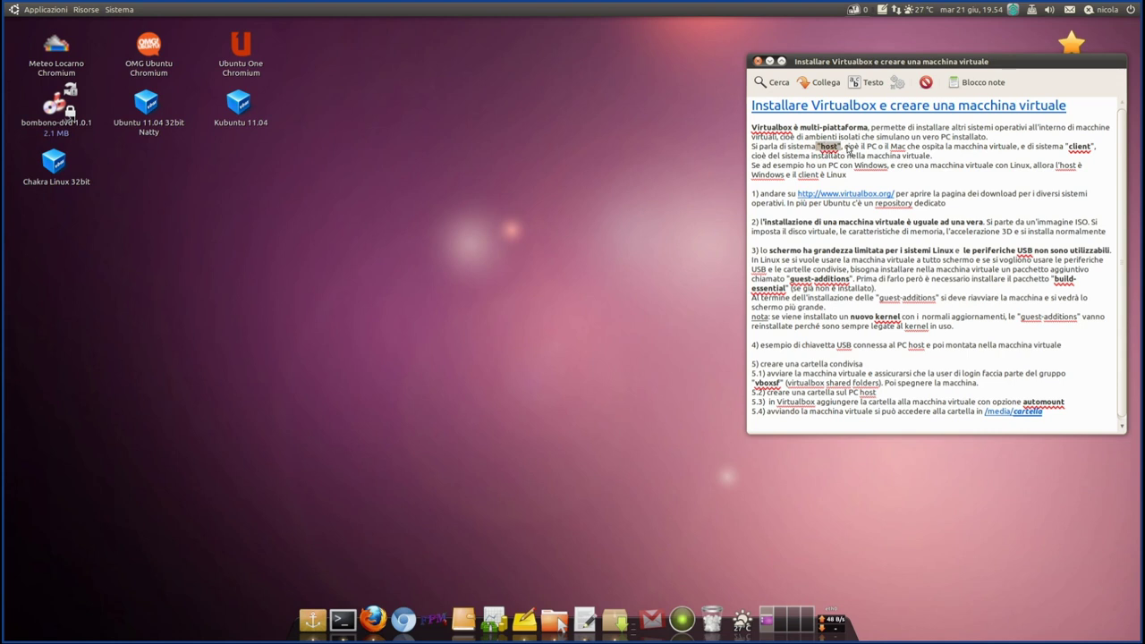
{"action": "left_click", "coordinate": [848, 150]}
{"action": "left_click_drag", "start_coordinate": [1064, 148], "coordinate": [1093, 148]}
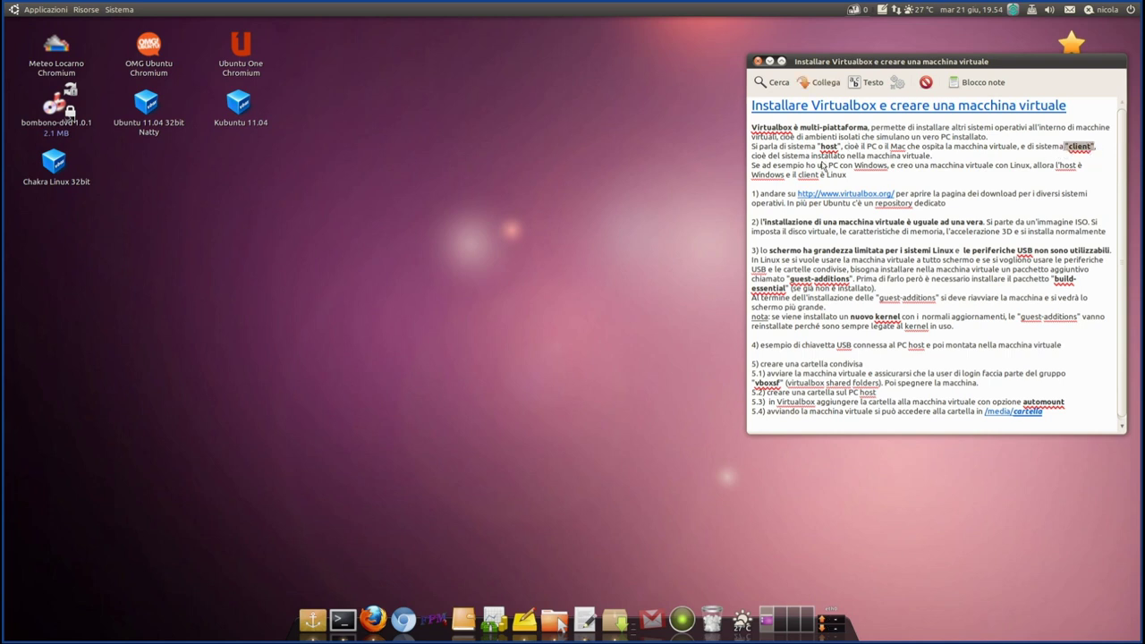
{"action": "left_click", "coordinate": [790, 175]}
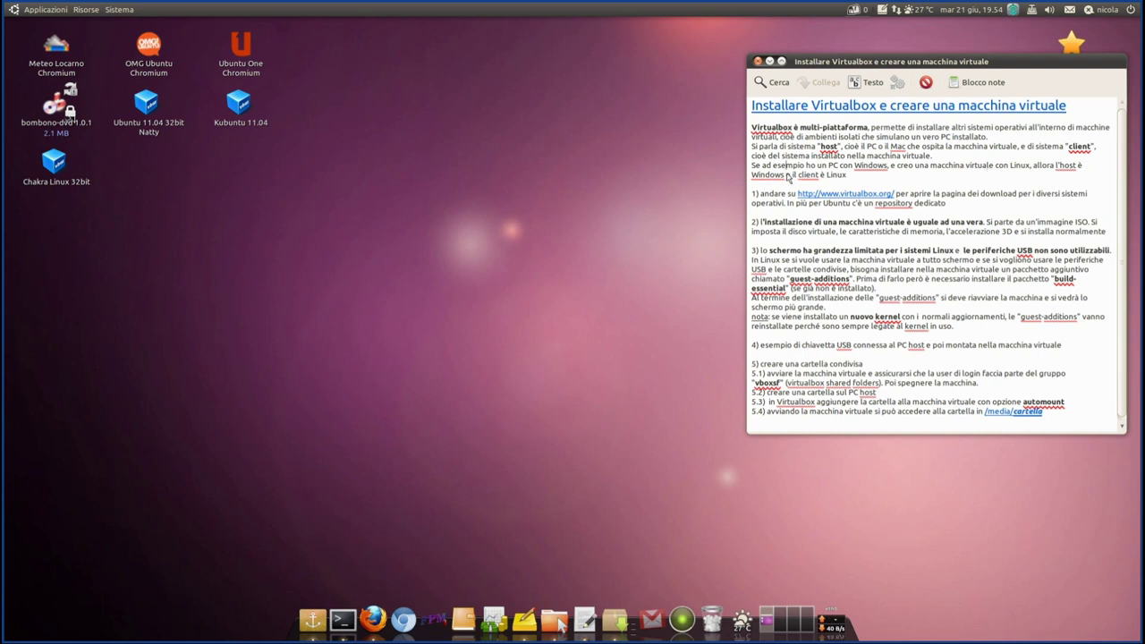
- Select the Windows PC example paragraph, then bring up Firefox showing VirtualBox.org
{"action": "triple_click", "coordinate": [863, 176]}
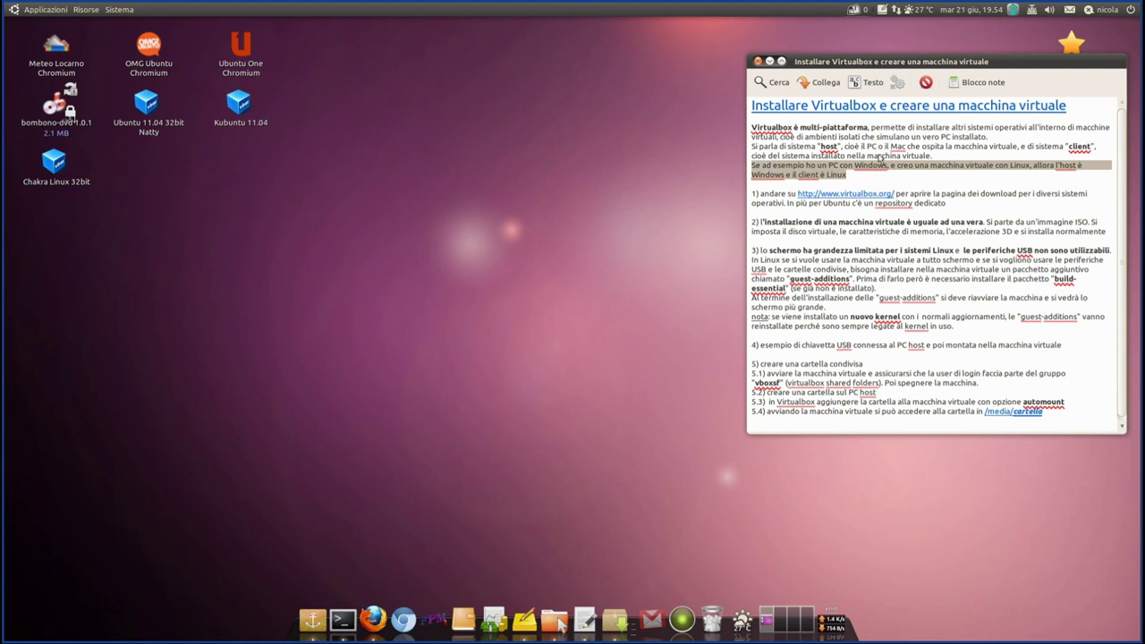
{"action": "left_click", "coordinate": [878, 147]}
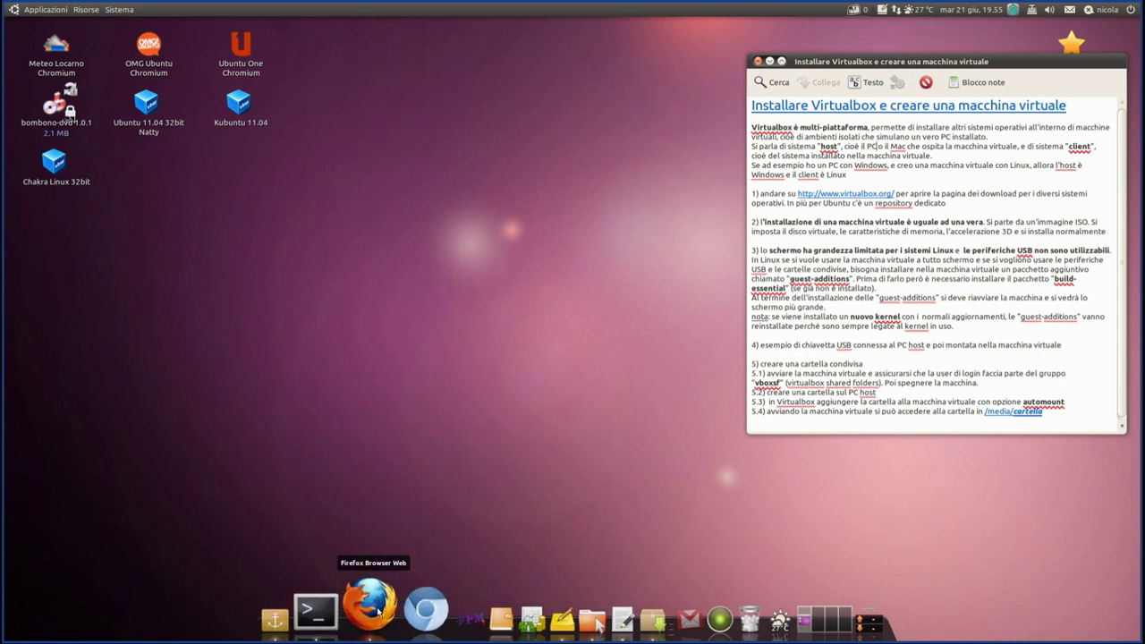
{"action": "left_click", "coordinate": [379, 611]}
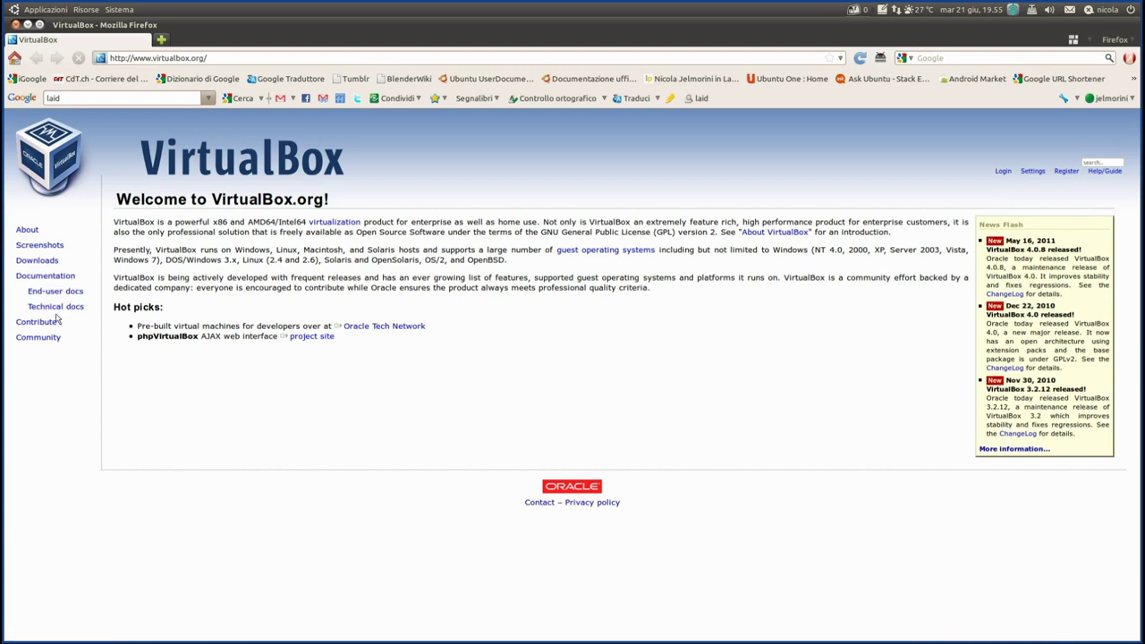
- Point out the End-user docs links and the 4.0.8 release news, then go to Downloads
{"action": "left_click", "coordinate": [57, 309]}
{"action": "left_click", "coordinate": [55, 295]}
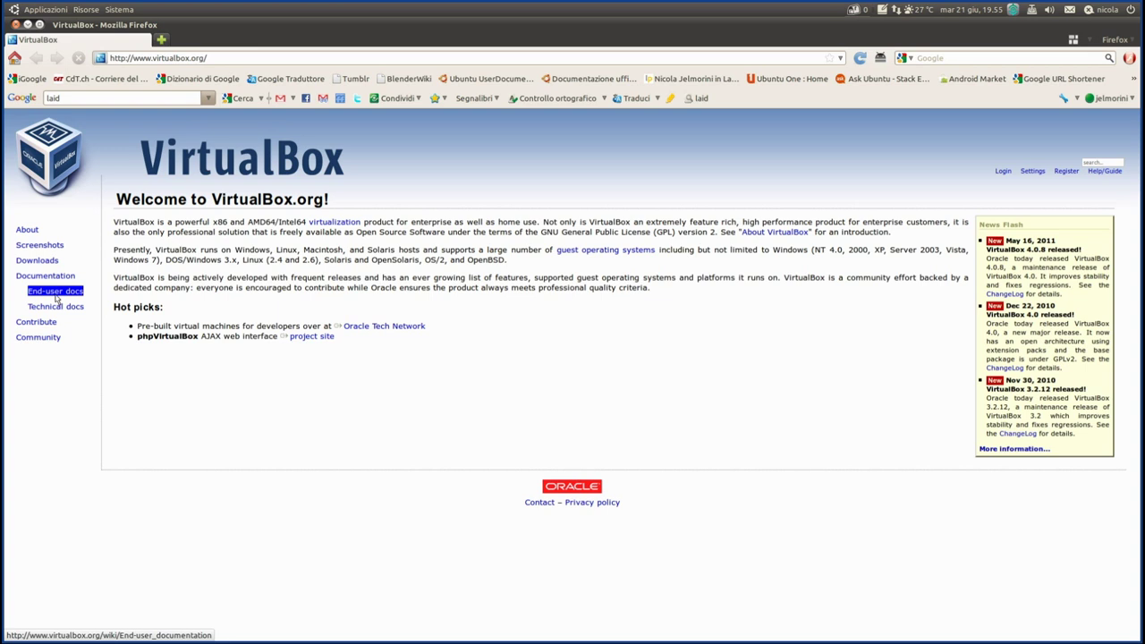
{"action": "left_click_drag", "start_coordinate": [57, 300], "coordinate": [36, 248]}
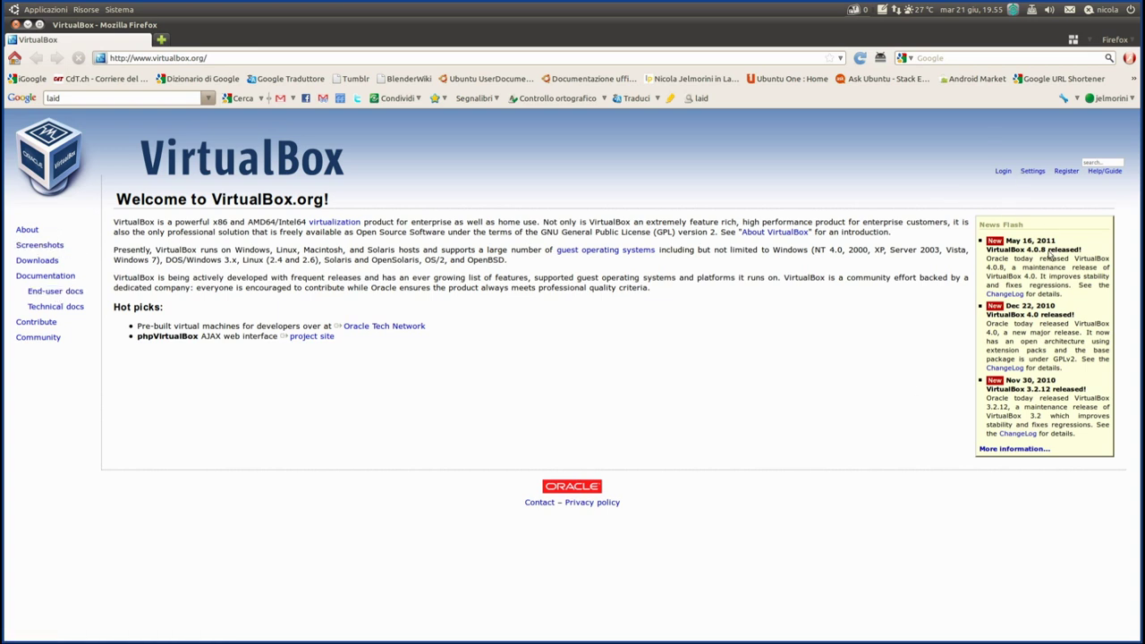
{"action": "left_click_drag", "start_coordinate": [1049, 251], "coordinate": [1016, 251]}
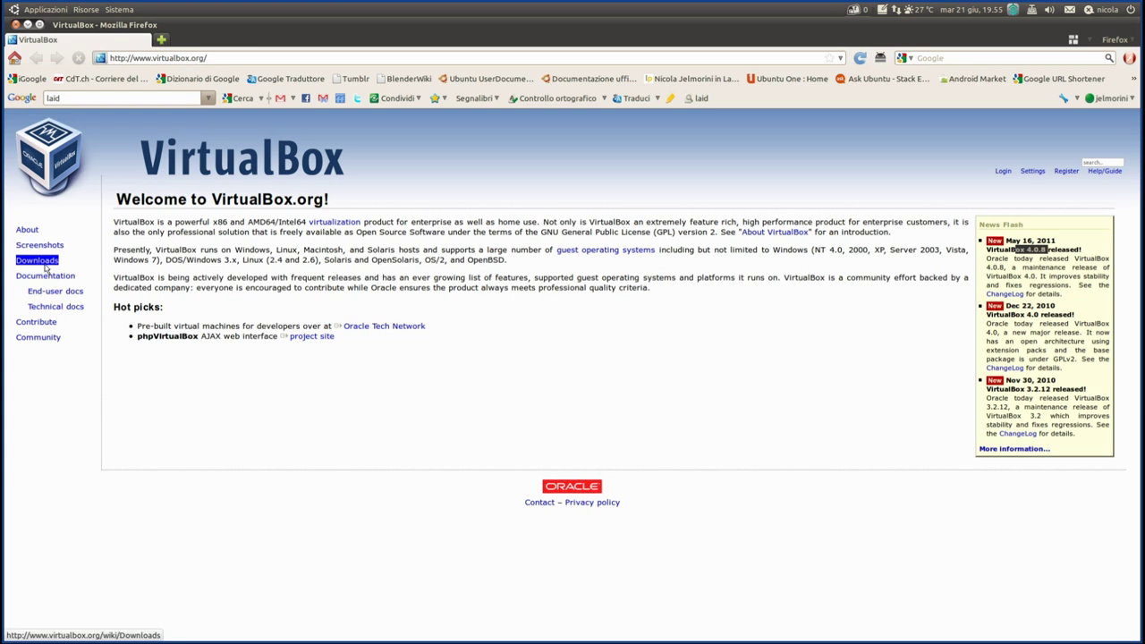
{"action": "left_click", "coordinate": [44, 265]}
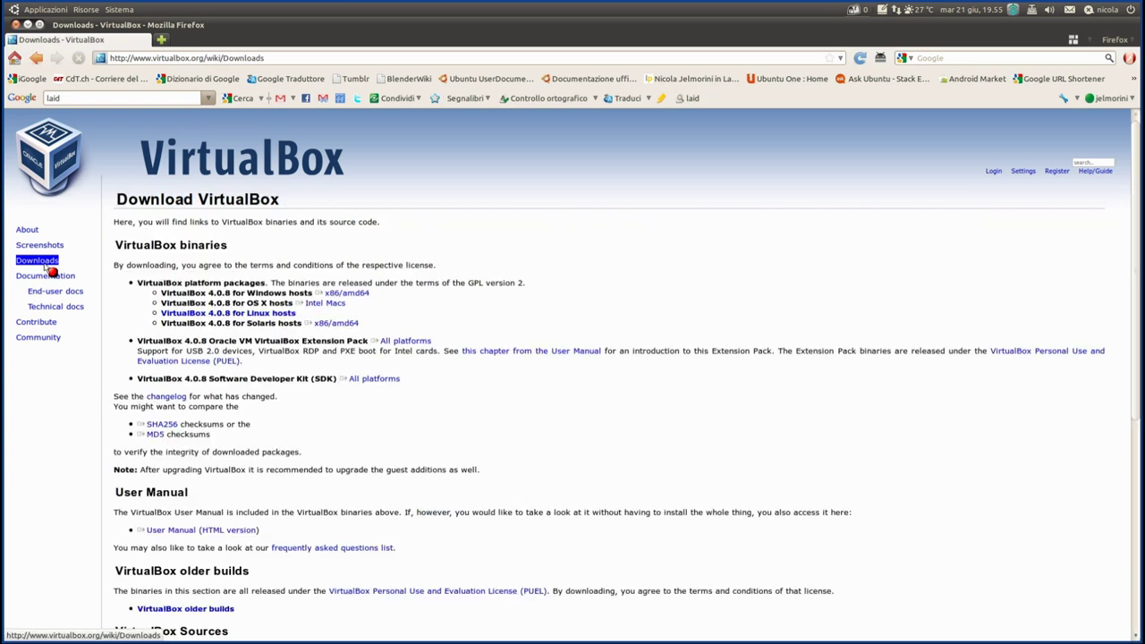
- Review the download links, pointing out the Intel Macs and Windows x86/amd64 packages
{"action": "right_click", "coordinate": [46, 266]}
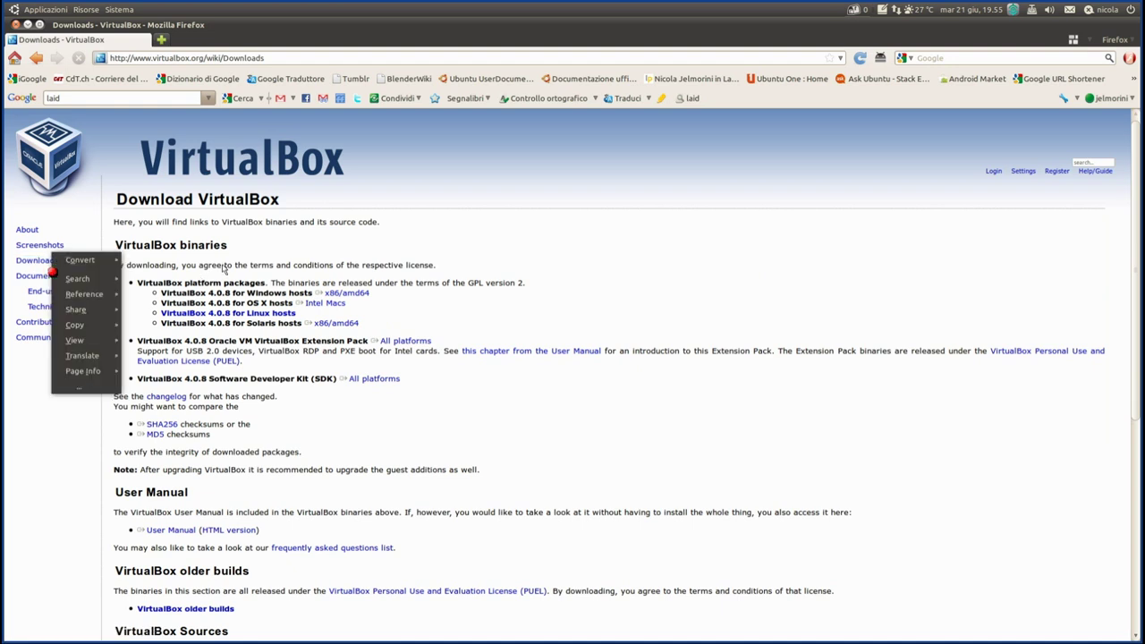
{"action": "left_click", "coordinate": [422, 245]}
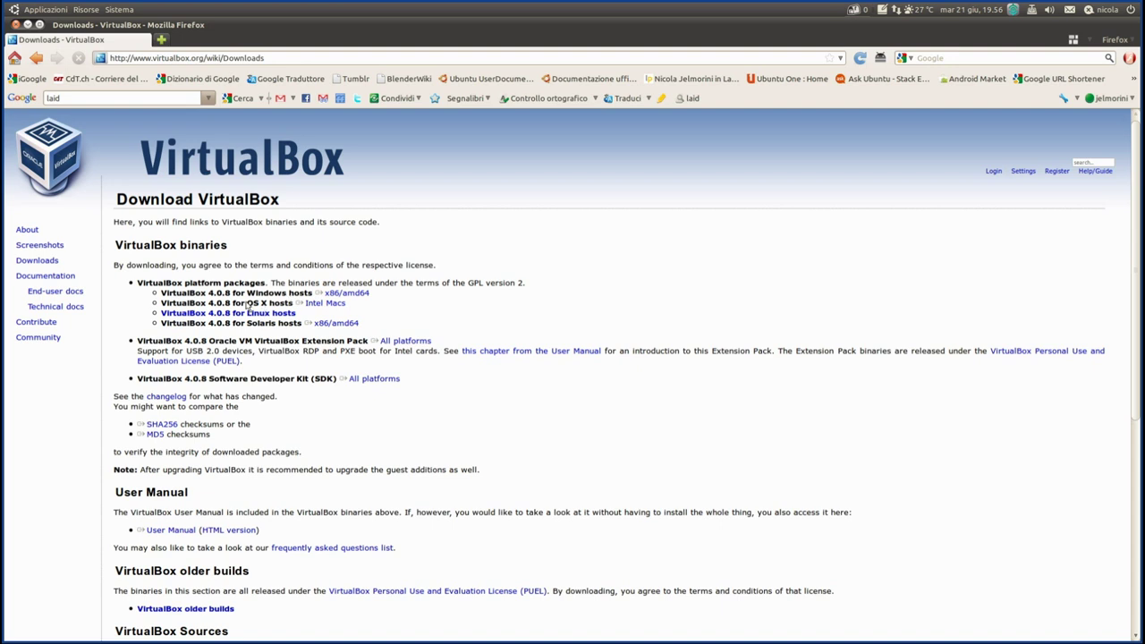
{"action": "left_click", "coordinate": [315, 306]}
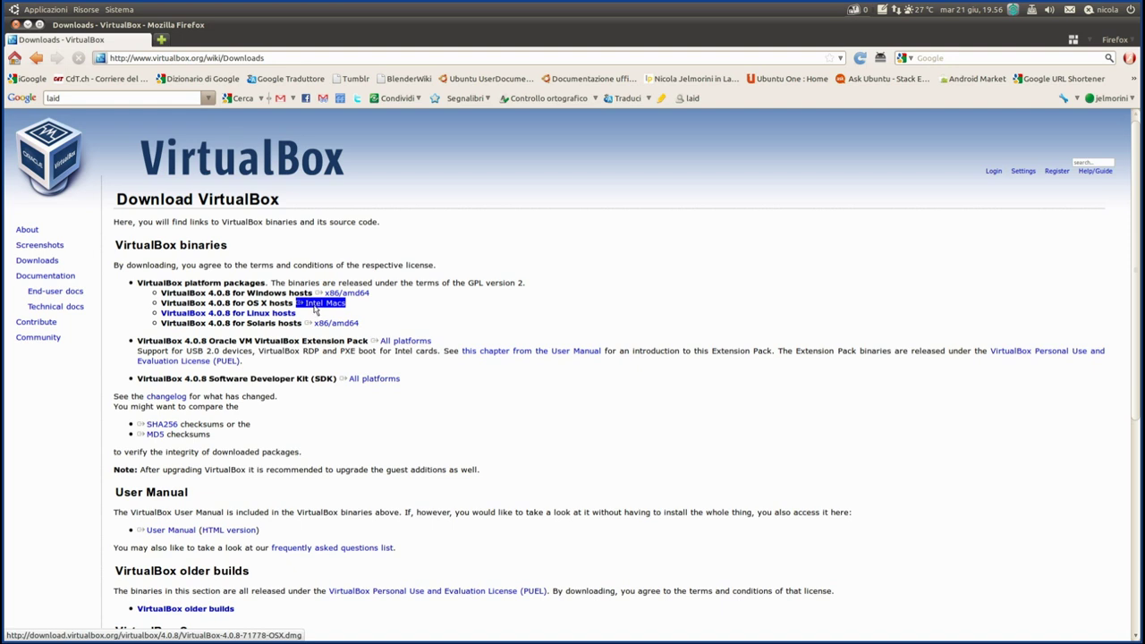
{"action": "left_click", "coordinate": [405, 304]}
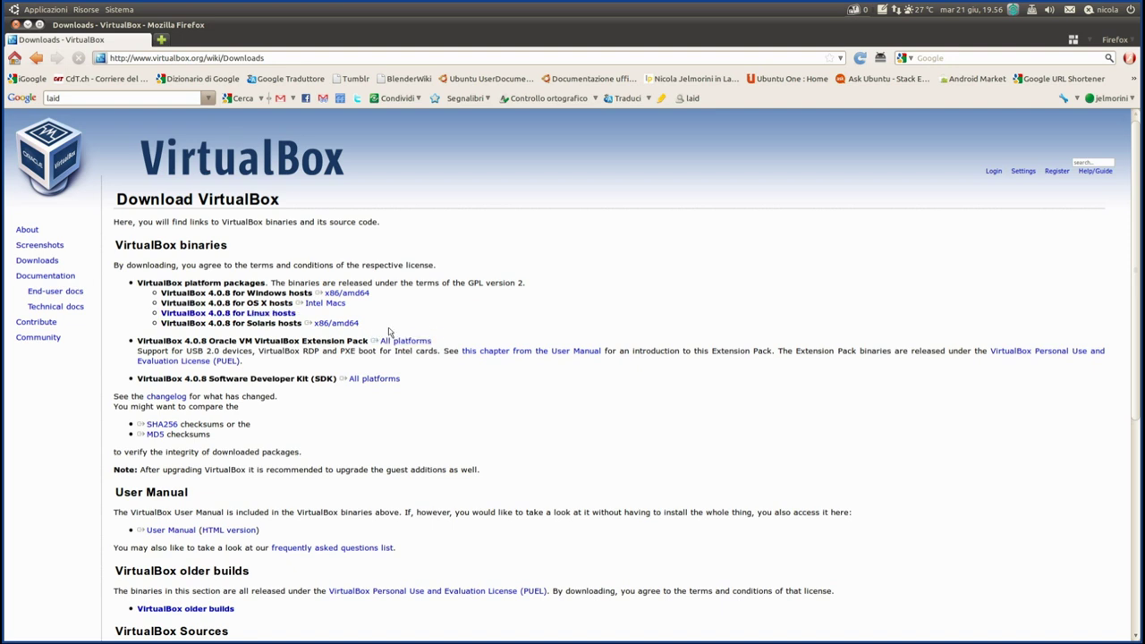
{"action": "left_click", "coordinate": [363, 295]}
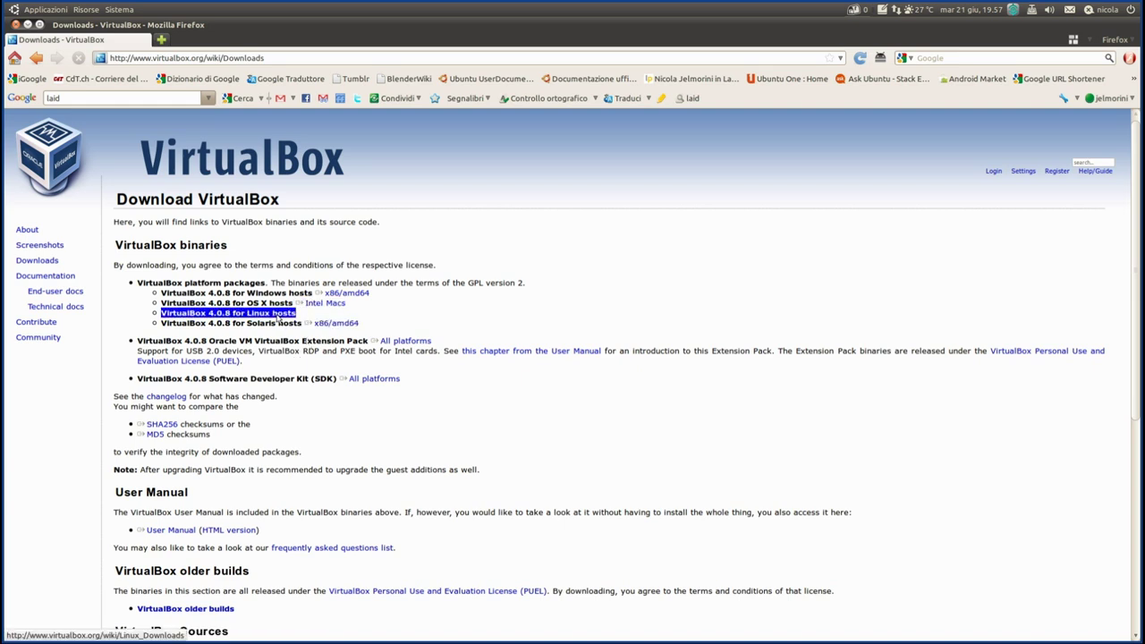
- Open the VirtualBox 4.0.8 for Linux hosts page and choose the Ubuntu 11.04 AMD64 package
{"action": "left_click", "coordinate": [279, 315]}
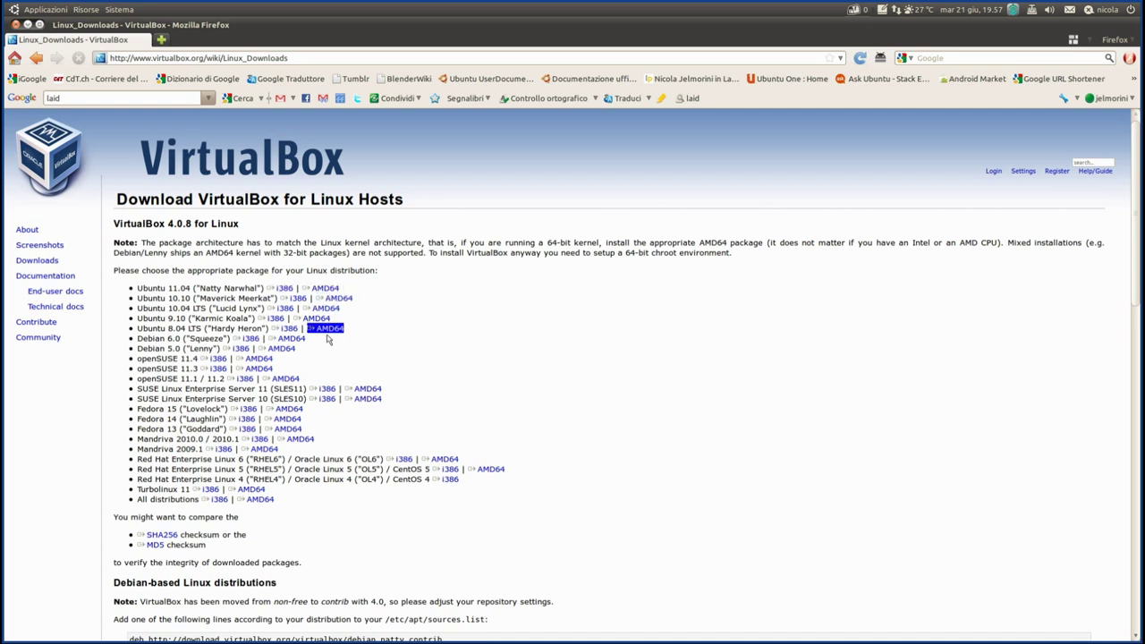
{"action": "left_click", "coordinate": [326, 288]}
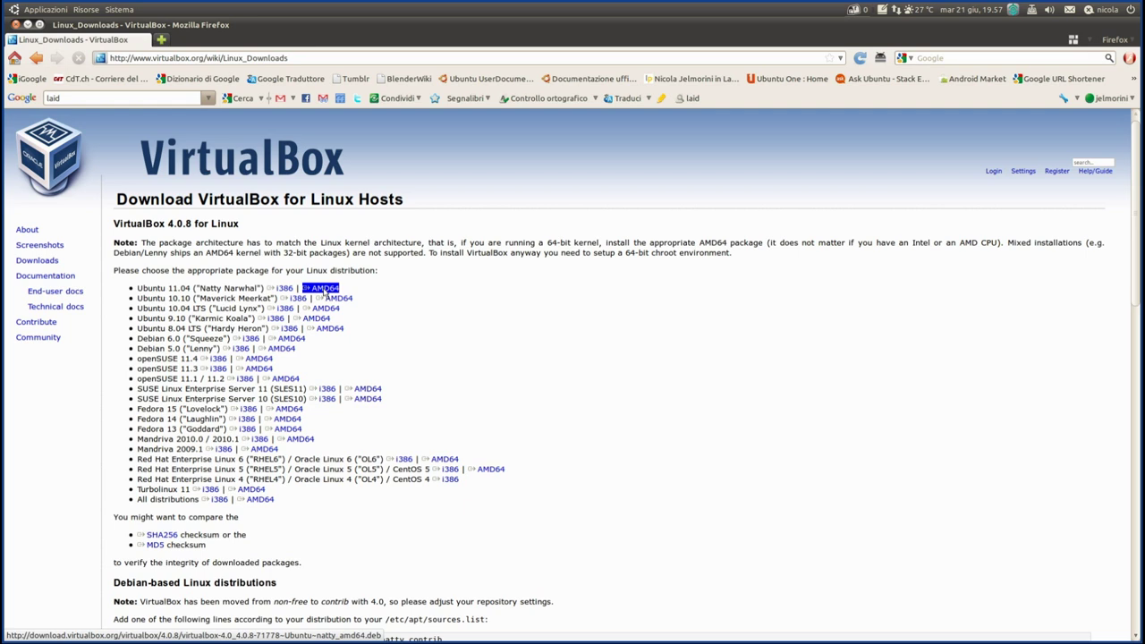
- Scroll down to the Debian repository lines and select the lucid contrib non-free line instead of natty
{"action": "scroll", "coordinate": [570, 366], "scroll_direction": "down", "scroll_amount": 4}
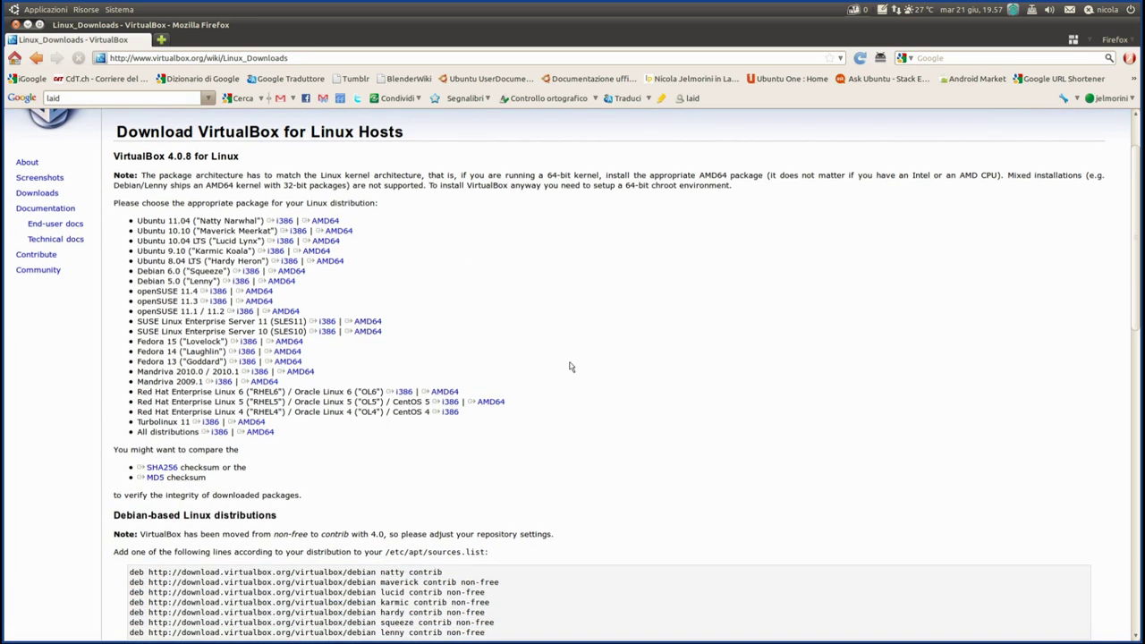
{"action": "scroll", "coordinate": [571, 366], "scroll_direction": "down", "scroll_amount": 2}
{"action": "scroll", "coordinate": [573, 366], "scroll_direction": "down", "scroll_amount": 1}
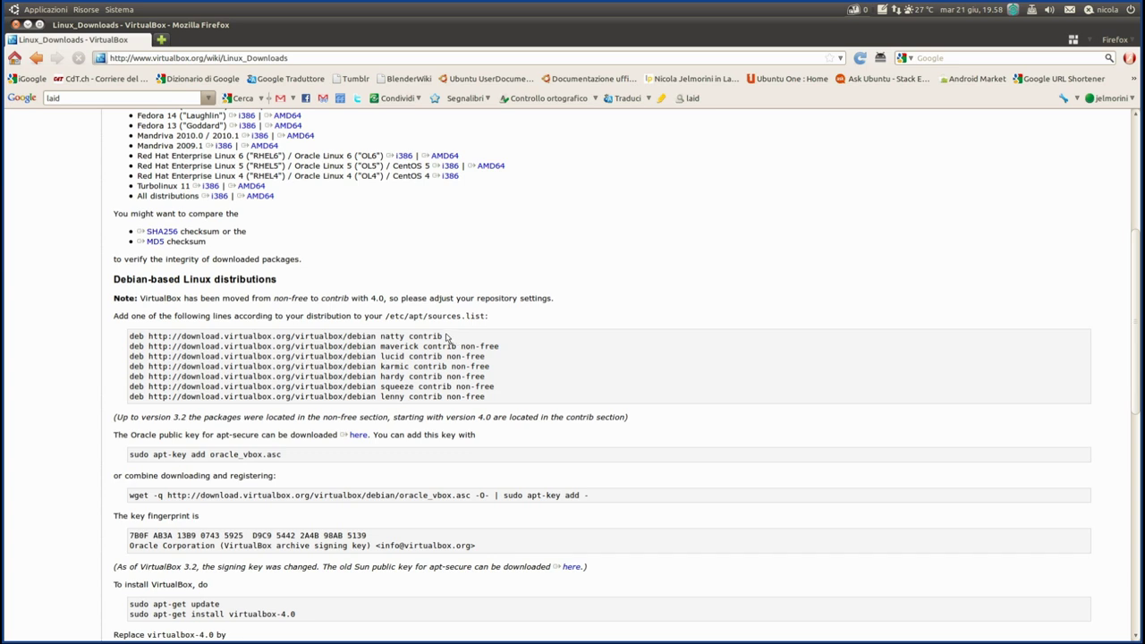
{"action": "left_click_drag", "start_coordinate": [455, 340], "coordinate": [137, 347]}
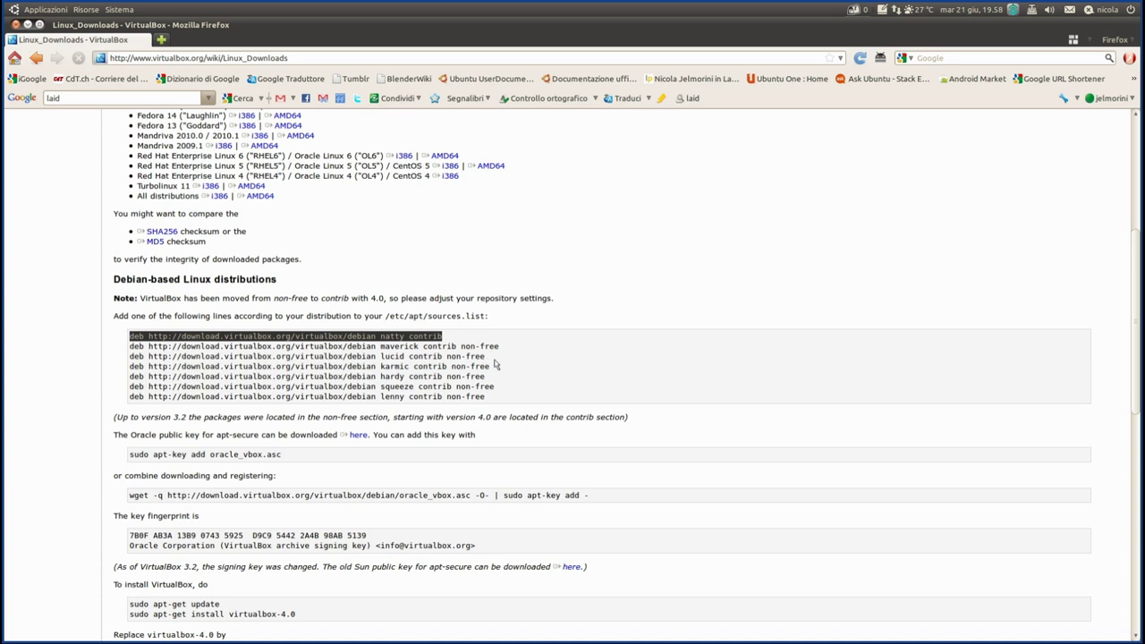
{"action": "left_click", "coordinate": [497, 362]}
{"action": "left_click_drag", "start_coordinate": [493, 360], "coordinate": [128, 363]}
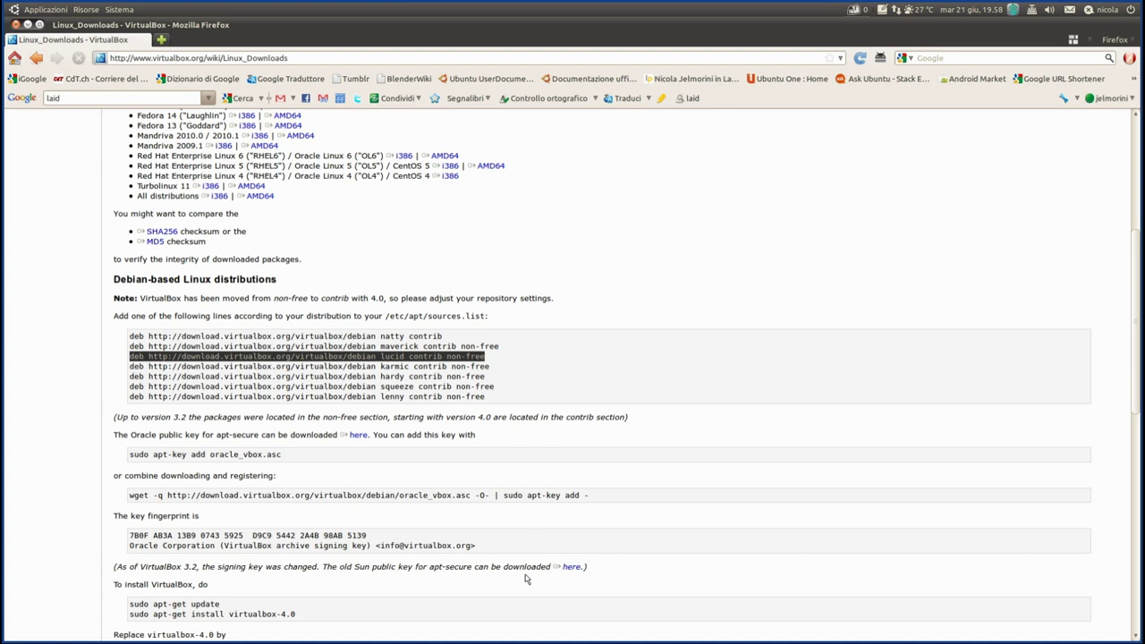
{"action": "mouse_move", "coordinate": [505, 637]}
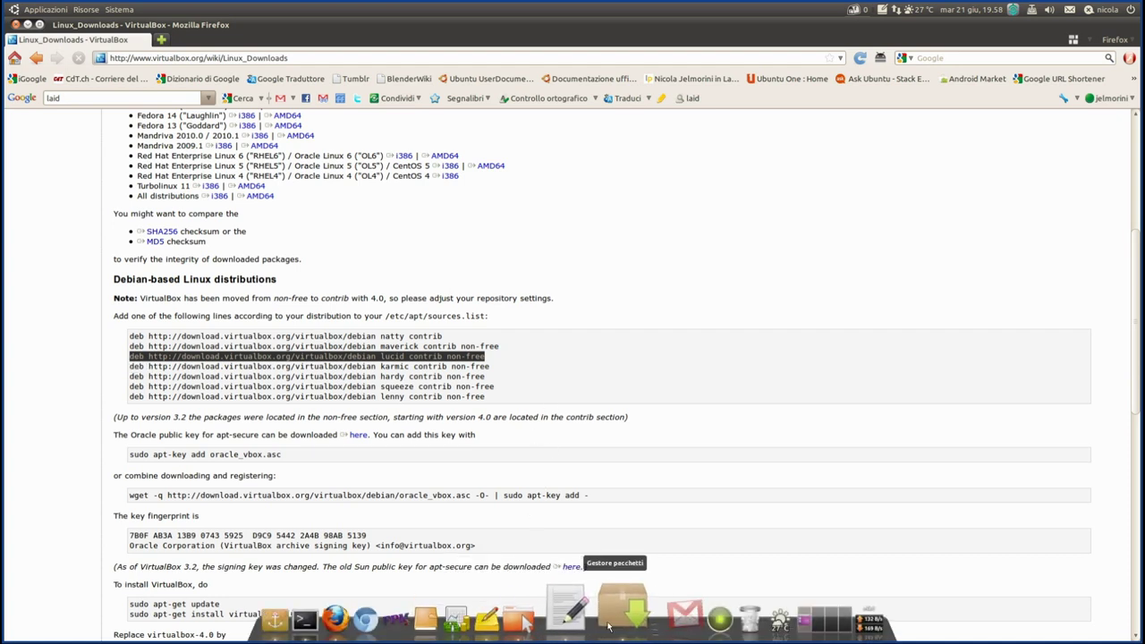
- In Synaptic, filter by the download.virtualbox.org contrib origin and select virtualbox-4.0, then return to Firefox
{"action": "left_click", "coordinate": [615, 611]}
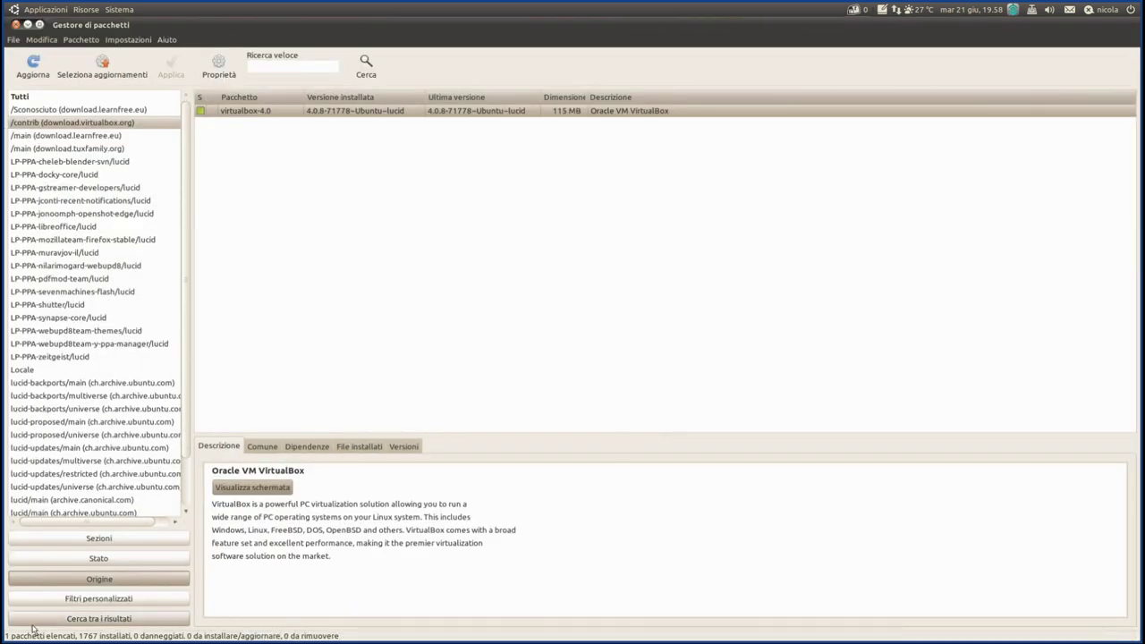
{"action": "left_click", "coordinate": [101, 586]}
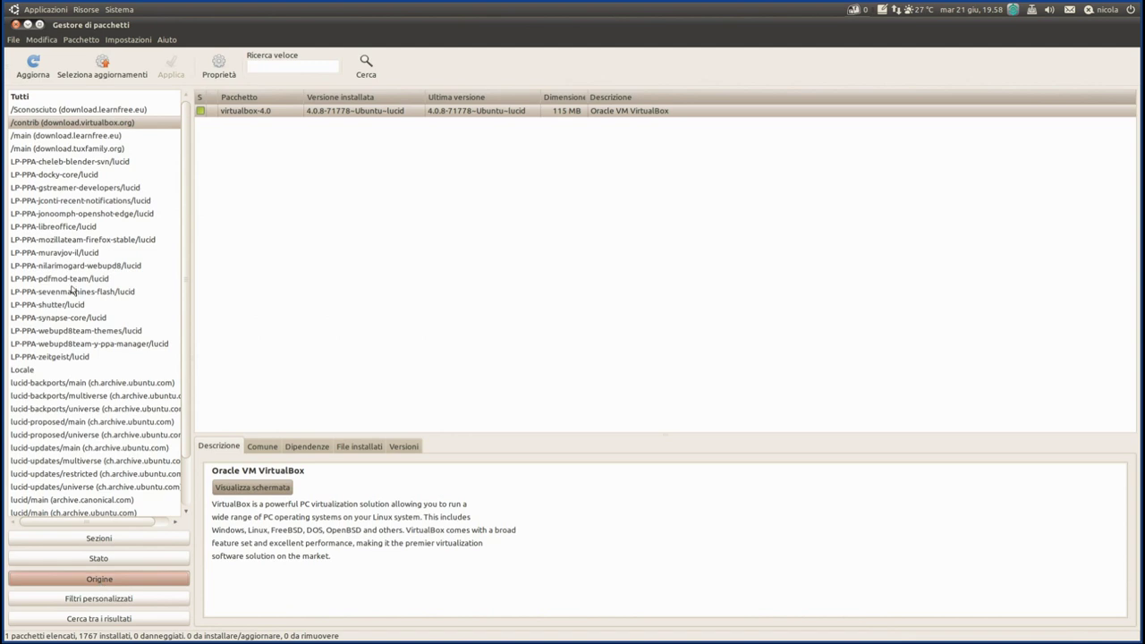
{"action": "left_click", "coordinate": [113, 127]}
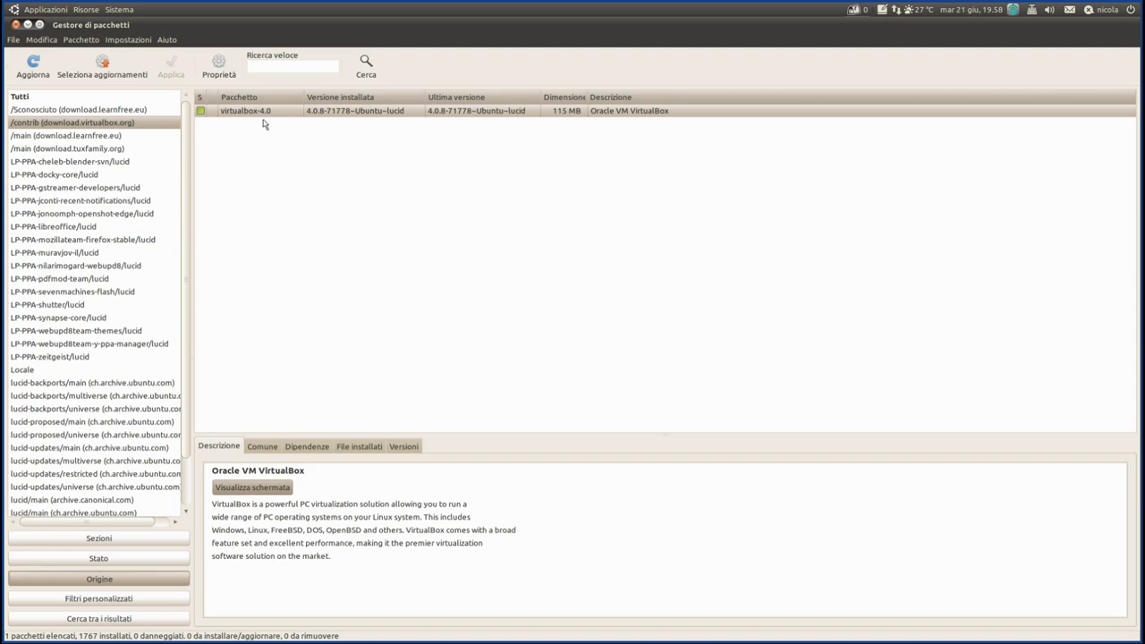
{"action": "left_click", "coordinate": [350, 114]}
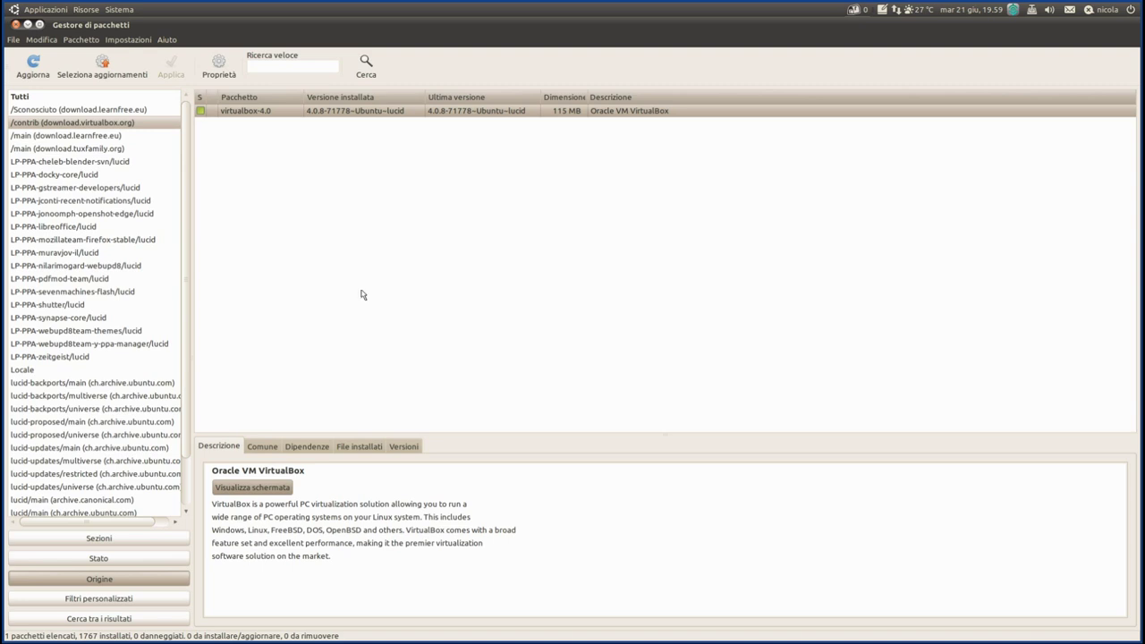
{"action": "mouse_move", "coordinate": [437, 631]}
{"action": "left_click", "coordinate": [366, 608]}
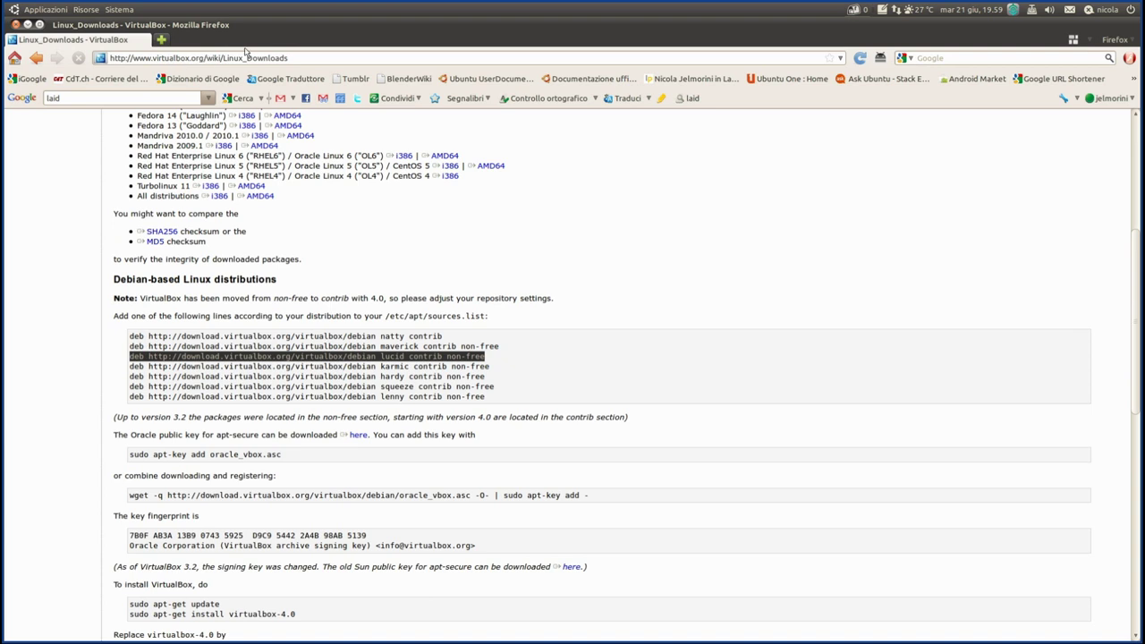
{"action": "left_click_drag", "start_coordinate": [295, 59], "coordinate": [112, 60]}
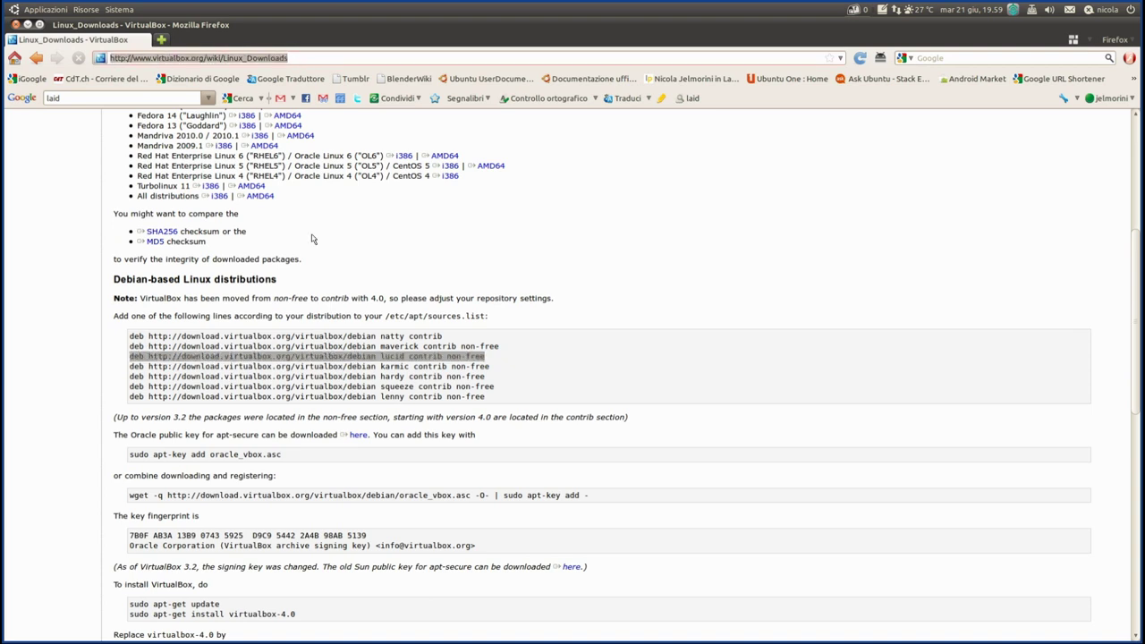
{"action": "left_click", "coordinate": [644, 251]}
{"action": "scroll", "coordinate": [646, 253], "scroll_direction": "up", "scroll_amount": 4}
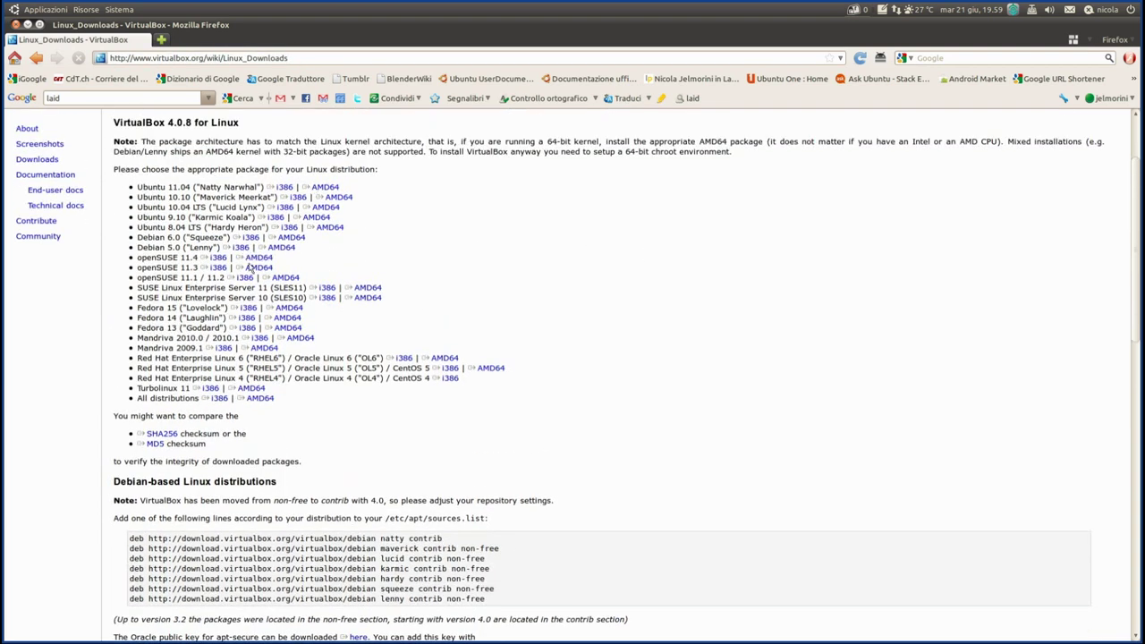
{"action": "left_click", "coordinate": [327, 188]}
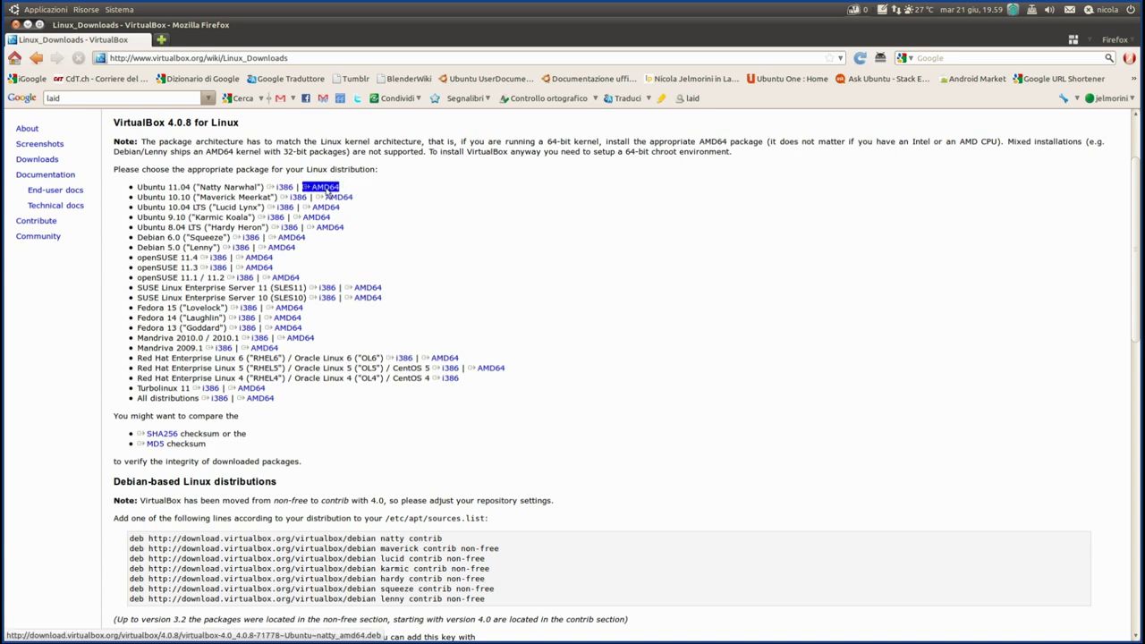
{"action": "mouse_move", "coordinate": [465, 626]}
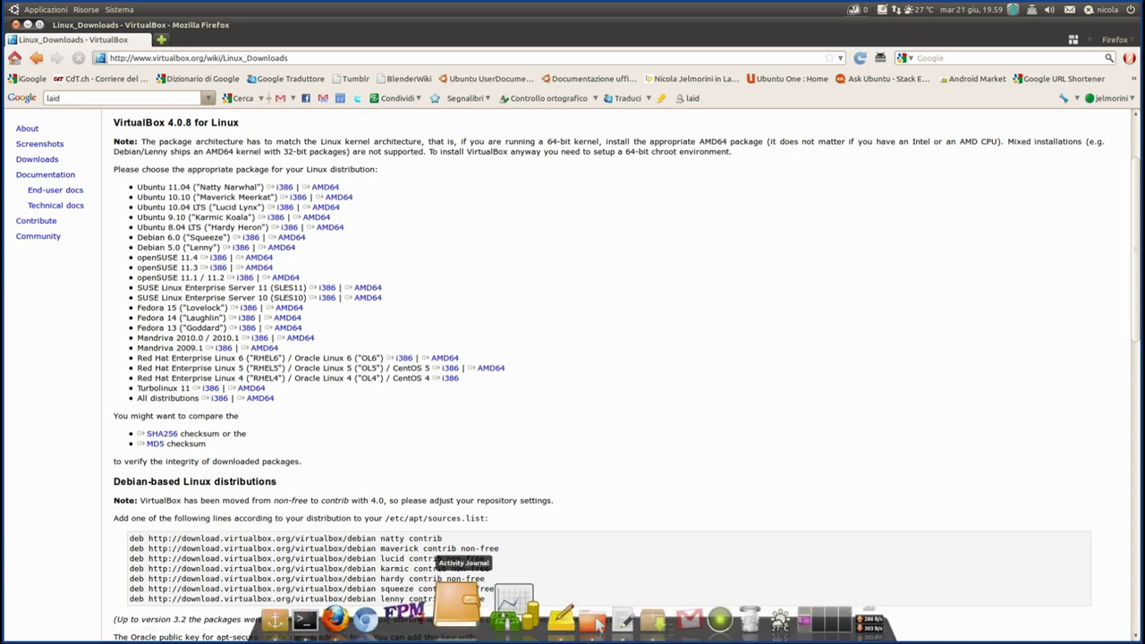
{"action": "left_click", "coordinate": [618, 617]}
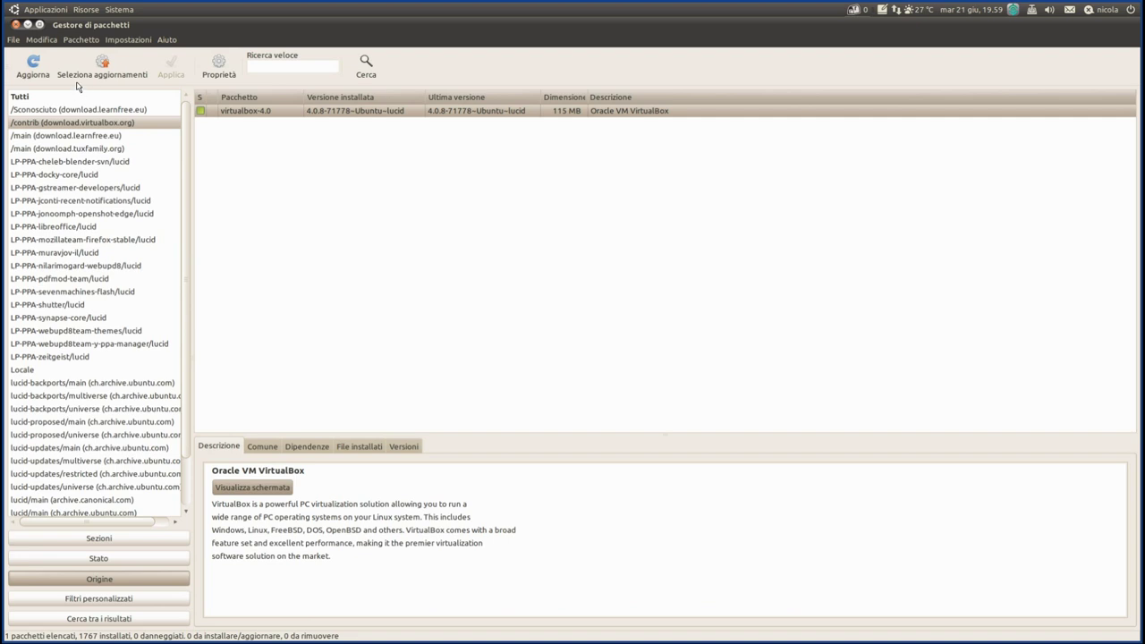
- Quit Synaptic through File > Esci and close the Firefox window
{"action": "left_click", "coordinate": [15, 42]}
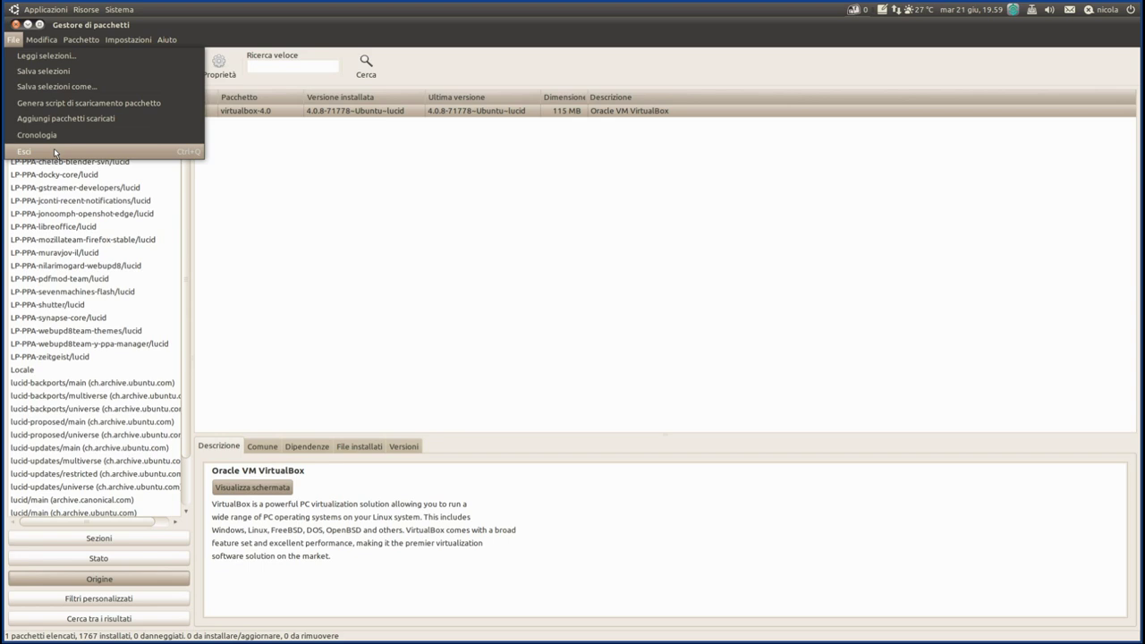
{"action": "left_click", "coordinate": [53, 151]}
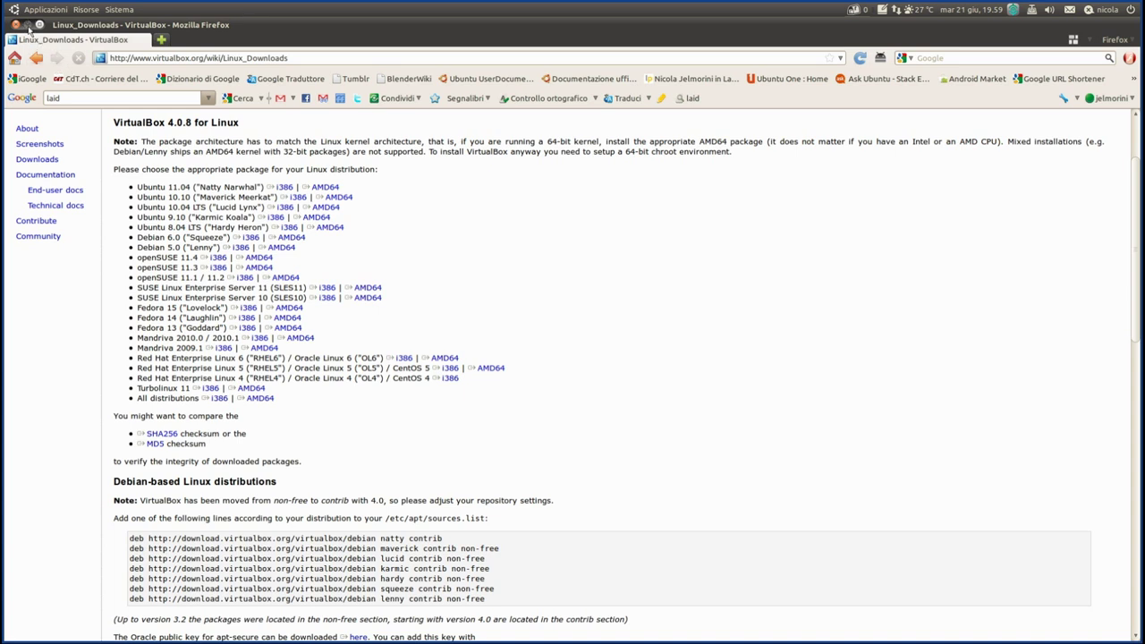
{"action": "left_click", "coordinate": [28, 25]}
{"action": "left_click", "coordinate": [356, 248]}
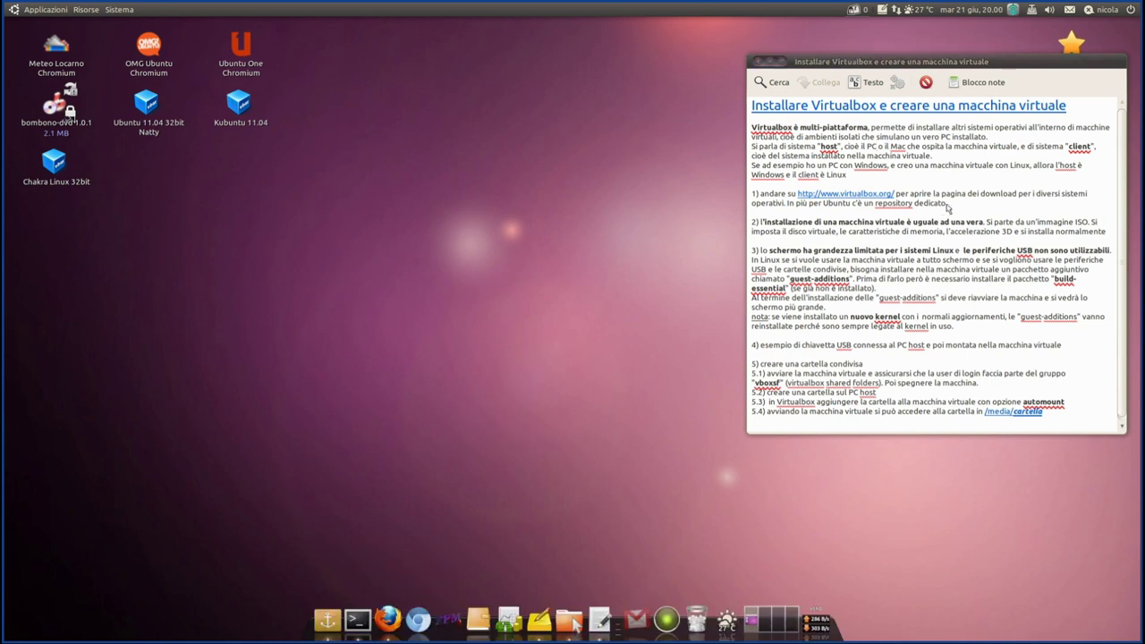
- Briefly highlight step 1, then select the whole step 2 paragraph about installing from an ISO image
{"action": "left_click_drag", "start_coordinate": [945, 204], "coordinate": [733, 191]}
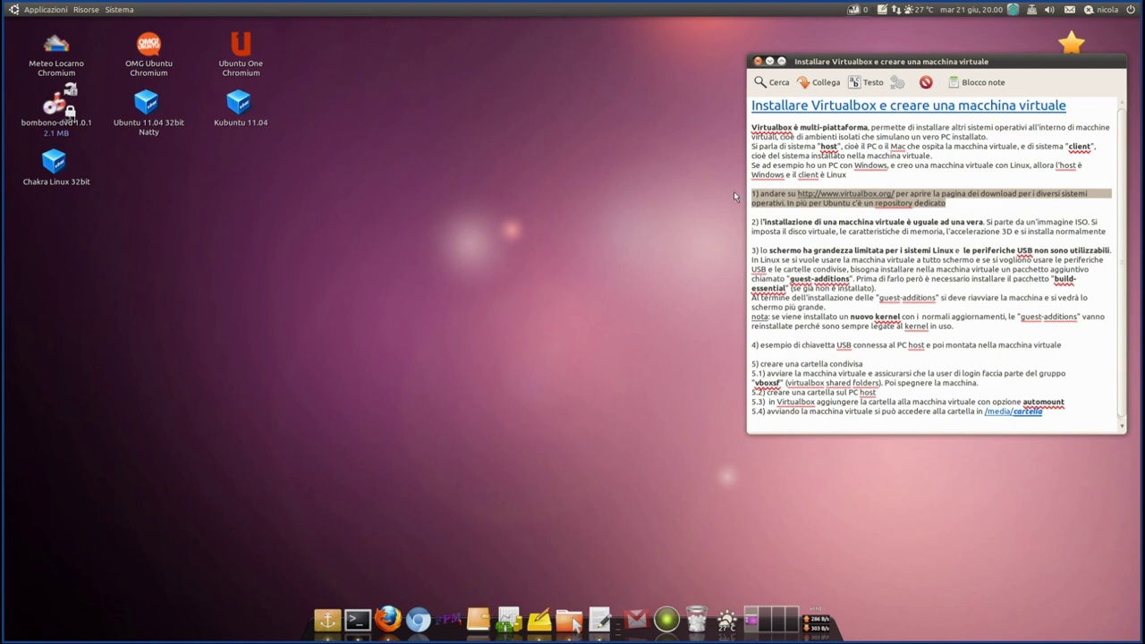
{"action": "left_click", "coordinate": [914, 234]}
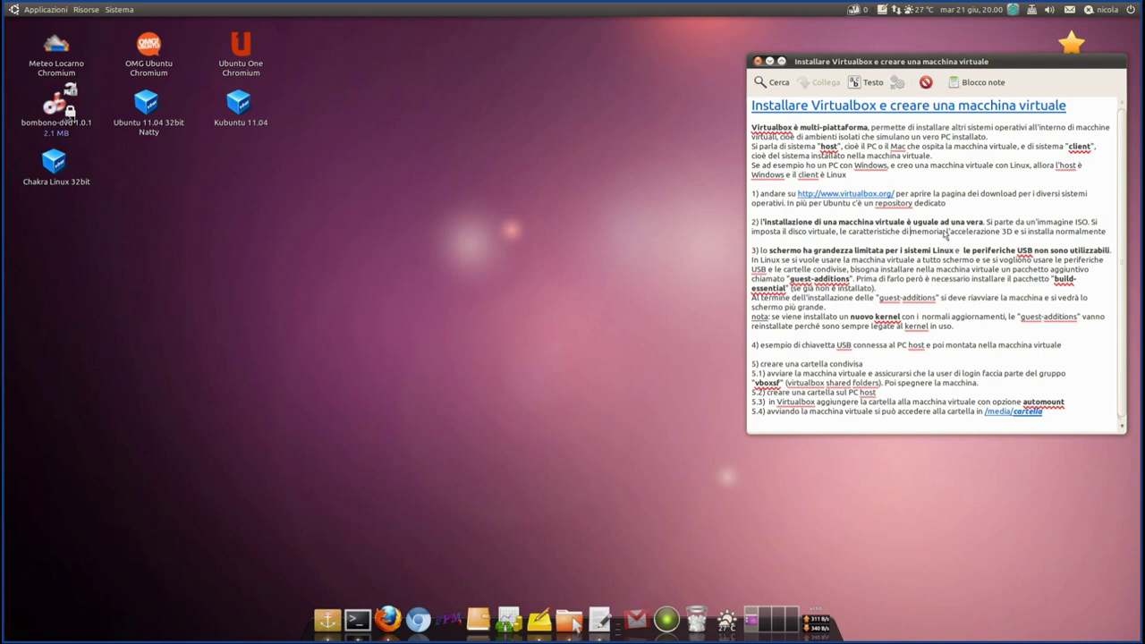
{"action": "left_click_drag", "start_coordinate": [1113, 236], "coordinate": [705, 225]}
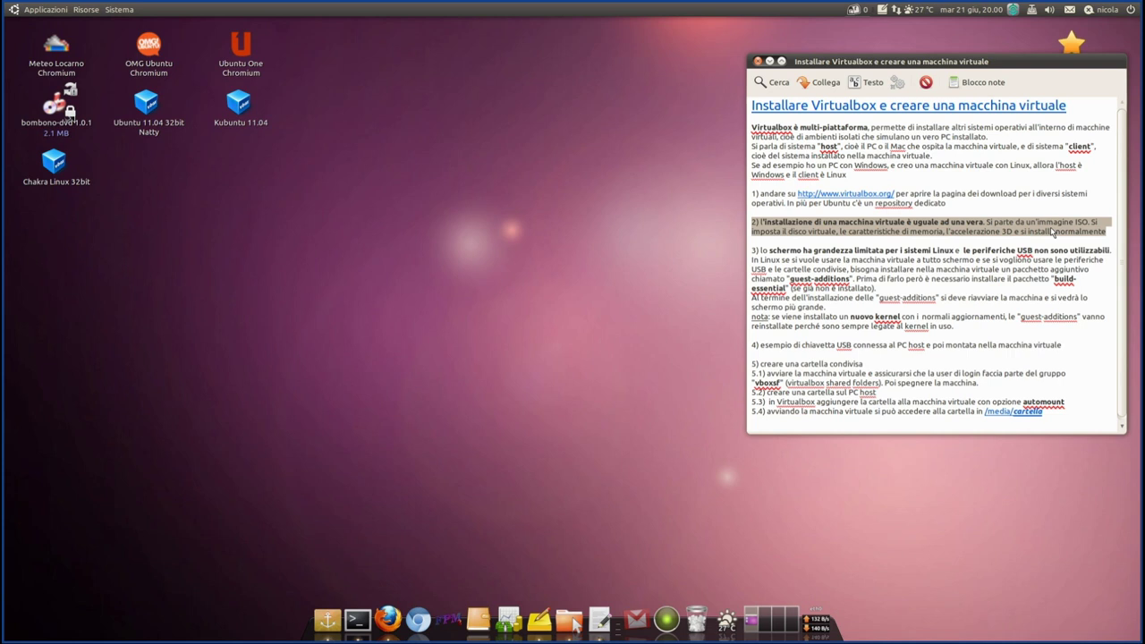
{"action": "left_click", "coordinate": [266, 298]}
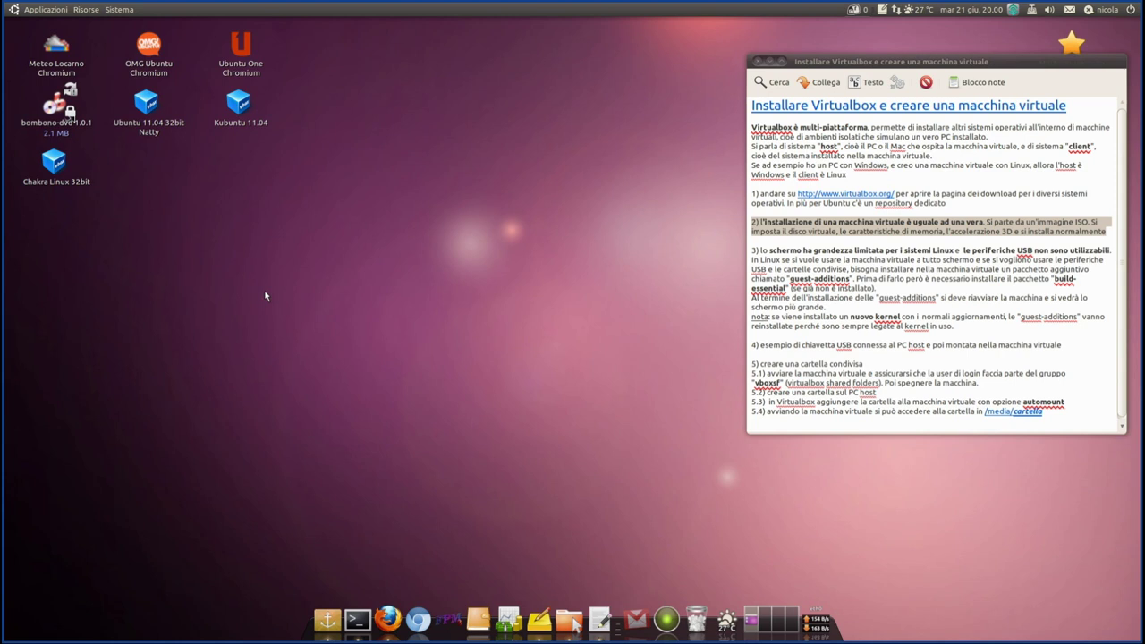
- Launch Oracle VM VirtualBox from the Synapse launcher by searching 'vi'
{"action": "key", "text": "super+space"}
{"action": "type", "text": "v"}
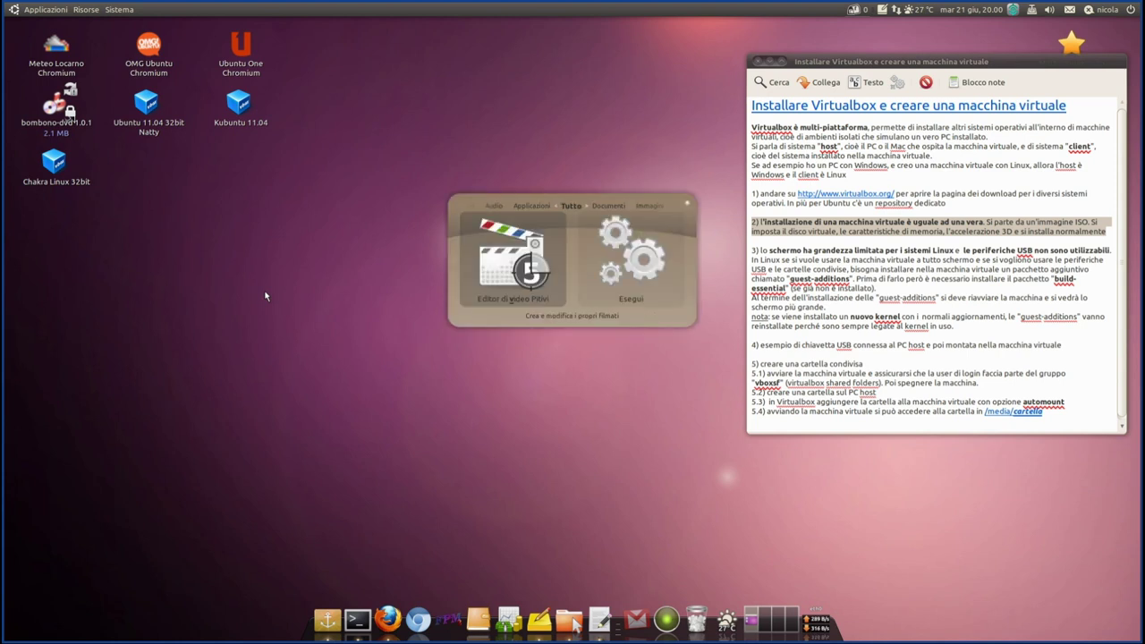
{"action": "type", "text": "i"}
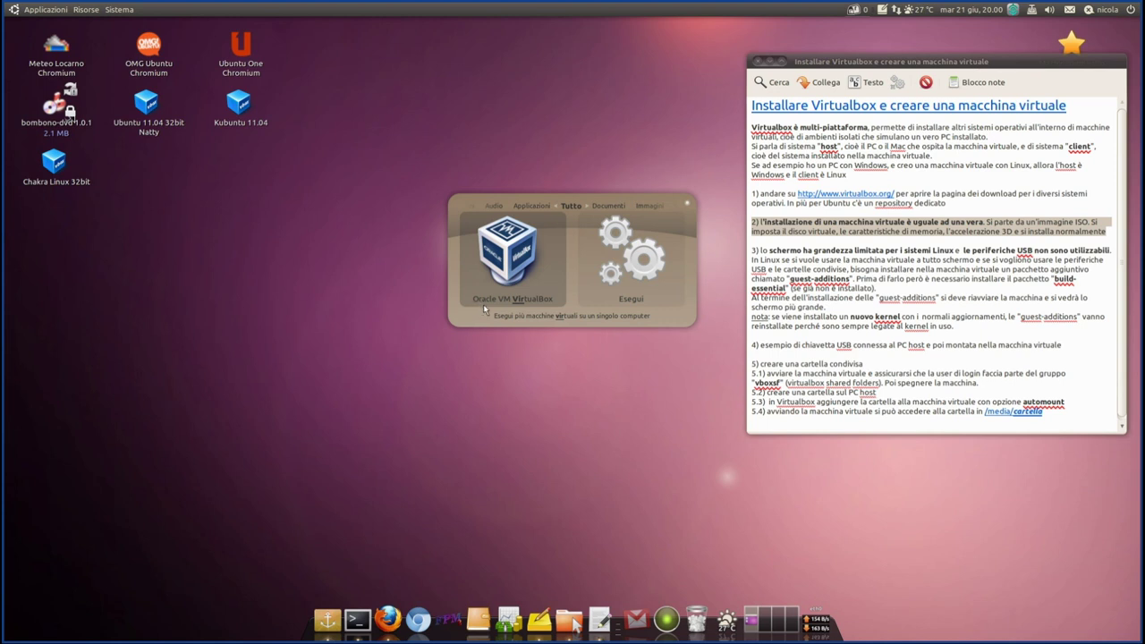
{"action": "left_click", "coordinate": [531, 298]}
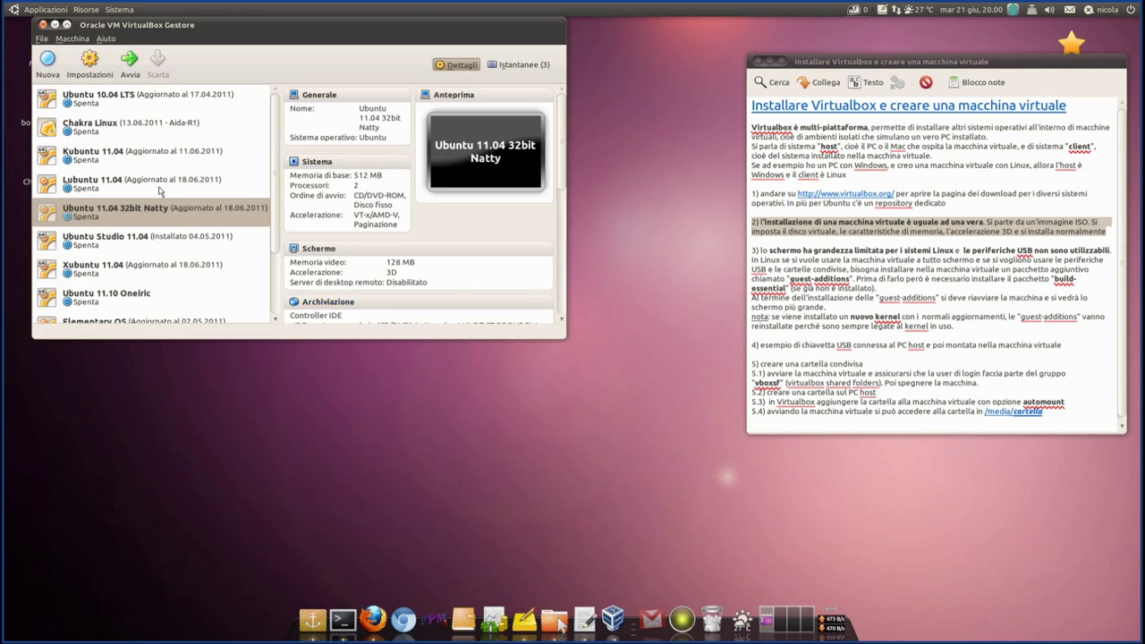
- Show the Ubuntu 10.04 LTS details and shift the Manager window right to uncover desktop icons
{"action": "left_click", "coordinate": [94, 105]}
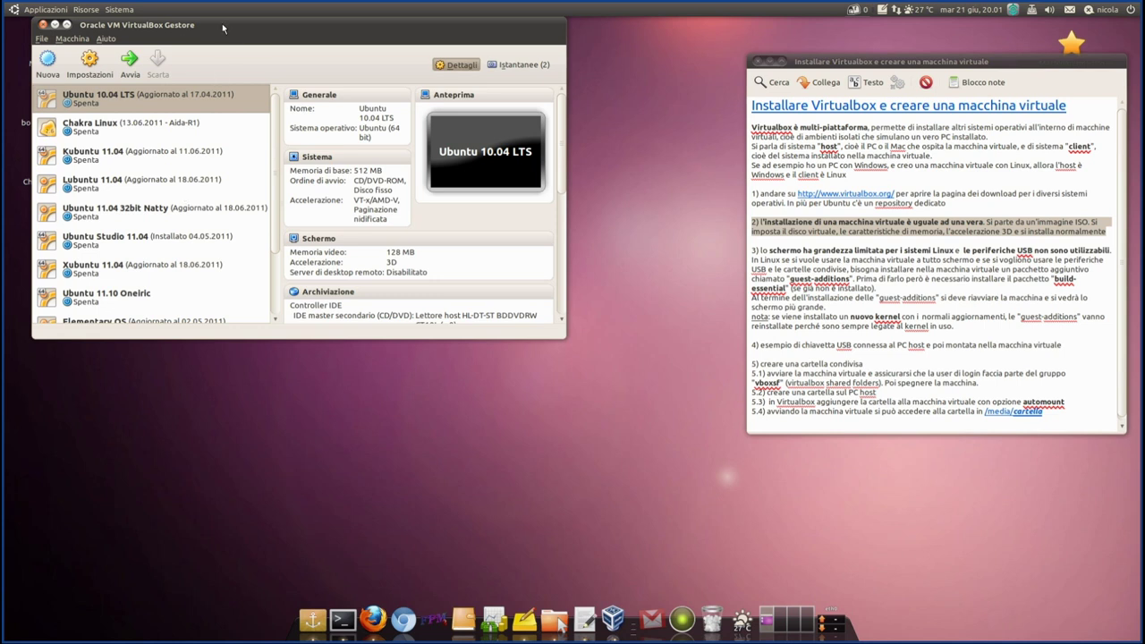
{"action": "left_click_drag", "start_coordinate": [223, 30], "coordinate": [281, 29]}
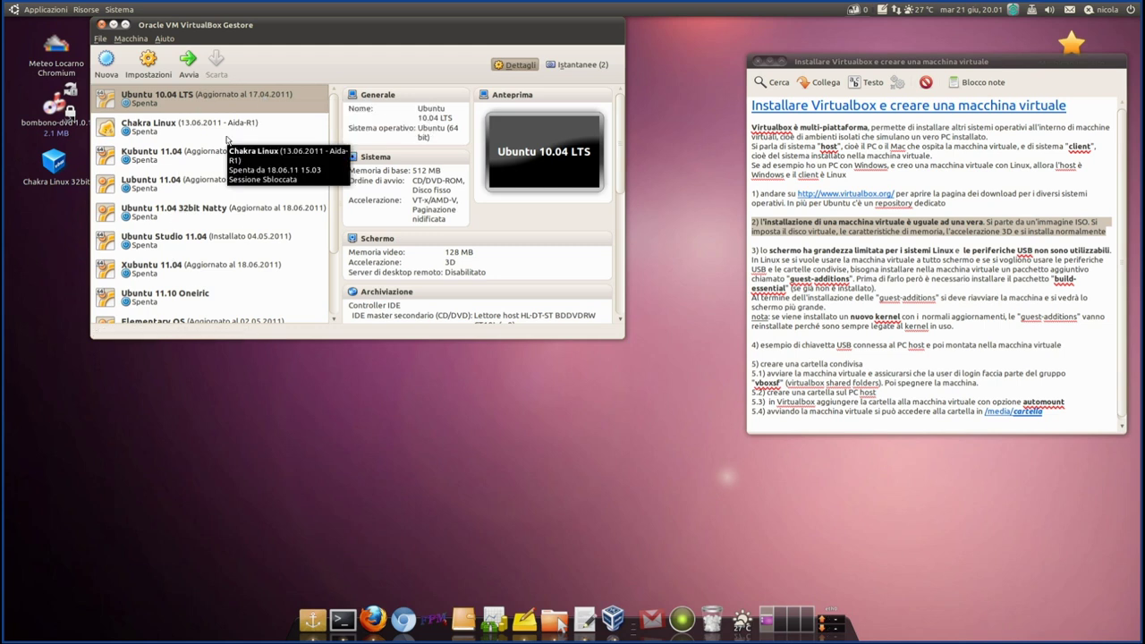
{"action": "mouse_move", "coordinate": [399, 32]}
{"action": "left_mouse_down"}
{"action": "mouse_move", "coordinate": [429, 31]}
{"action": "mouse_move", "coordinate": [417, 31]}
{"action": "left_mouse_up"}
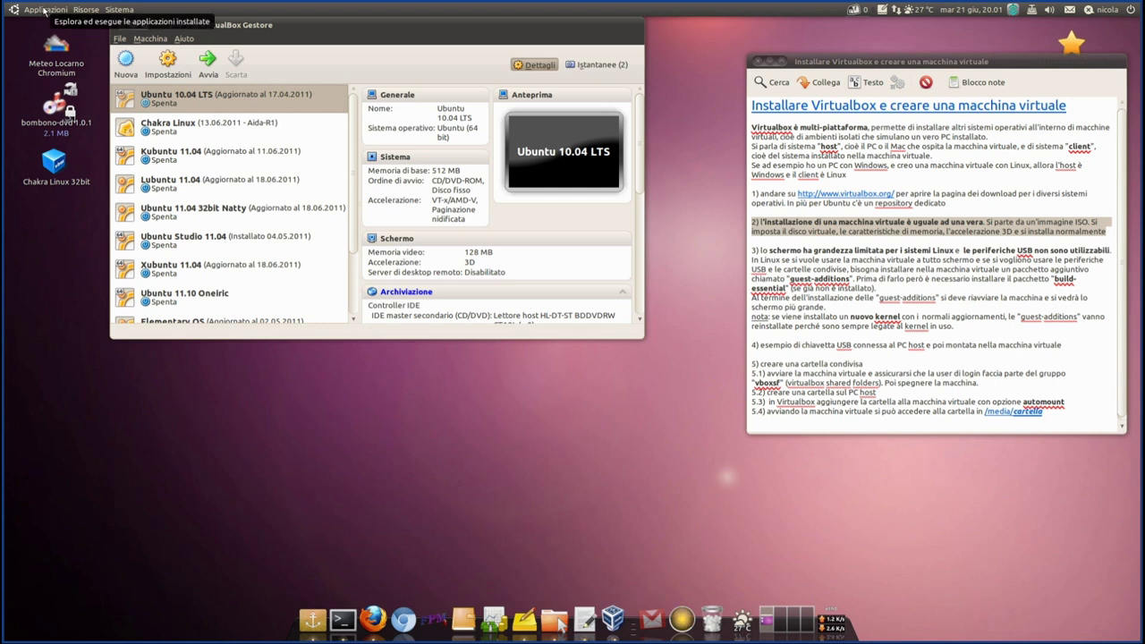
{"action": "left_click", "coordinate": [44, 10]}
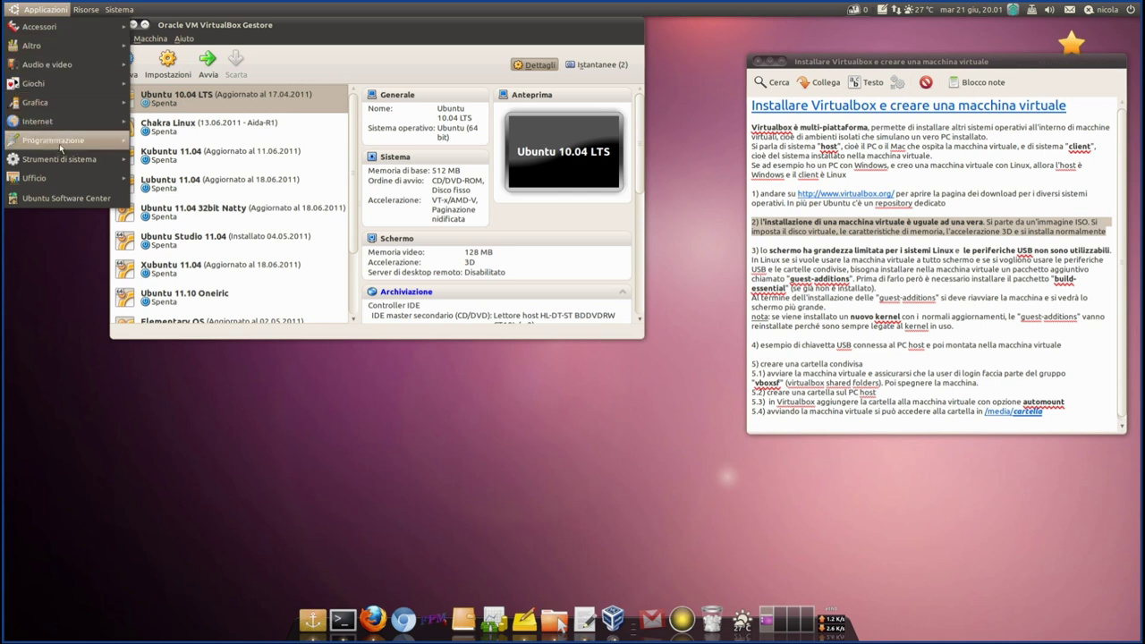
{"action": "mouse_move", "coordinate": [61, 166]}
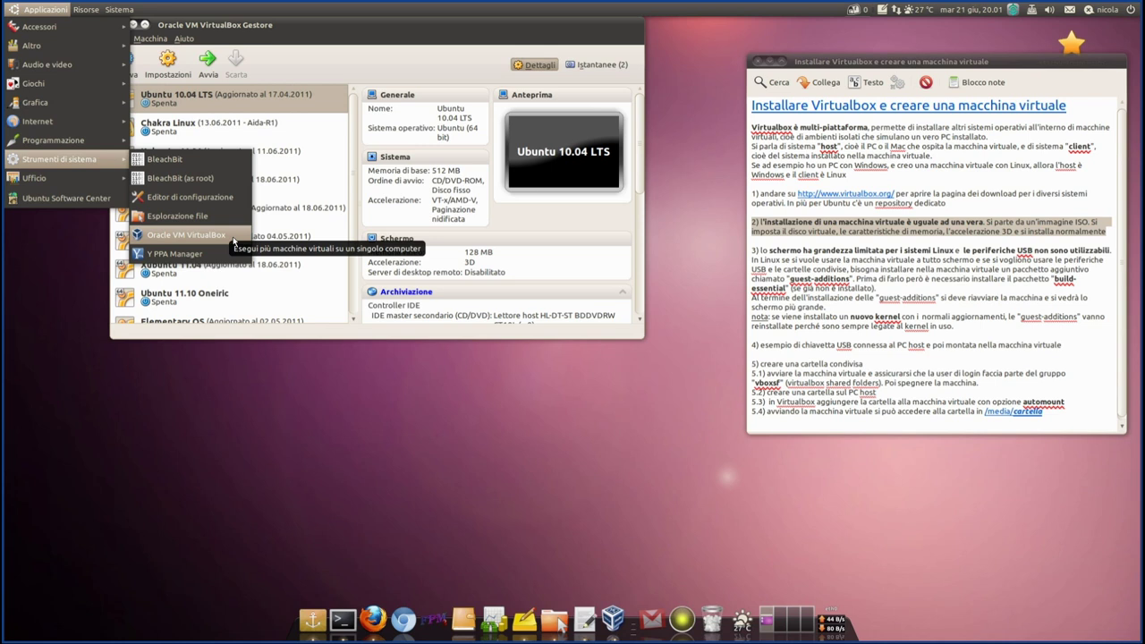
{"action": "left_click", "coordinate": [329, 387]}
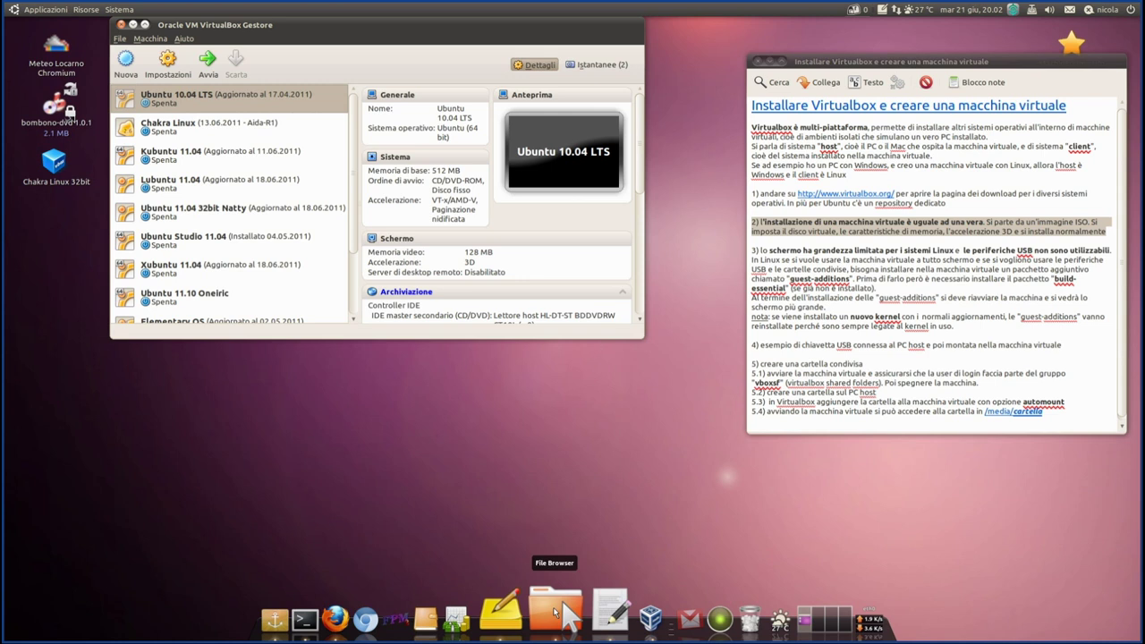
- Open the file browser beside the Manager and select Lubuntu 11.04 and lubuntu-11.04.iso
{"action": "left_click_drag", "start_coordinate": [461, 23], "coordinate": [385, 23]}
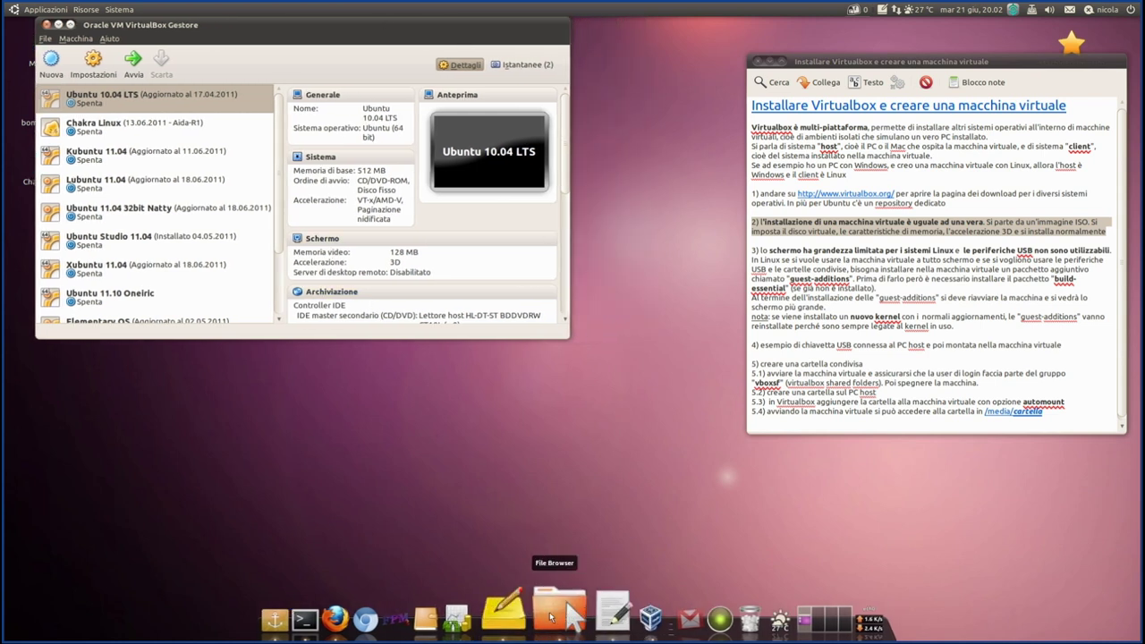
{"action": "left_click", "coordinate": [559, 610]}
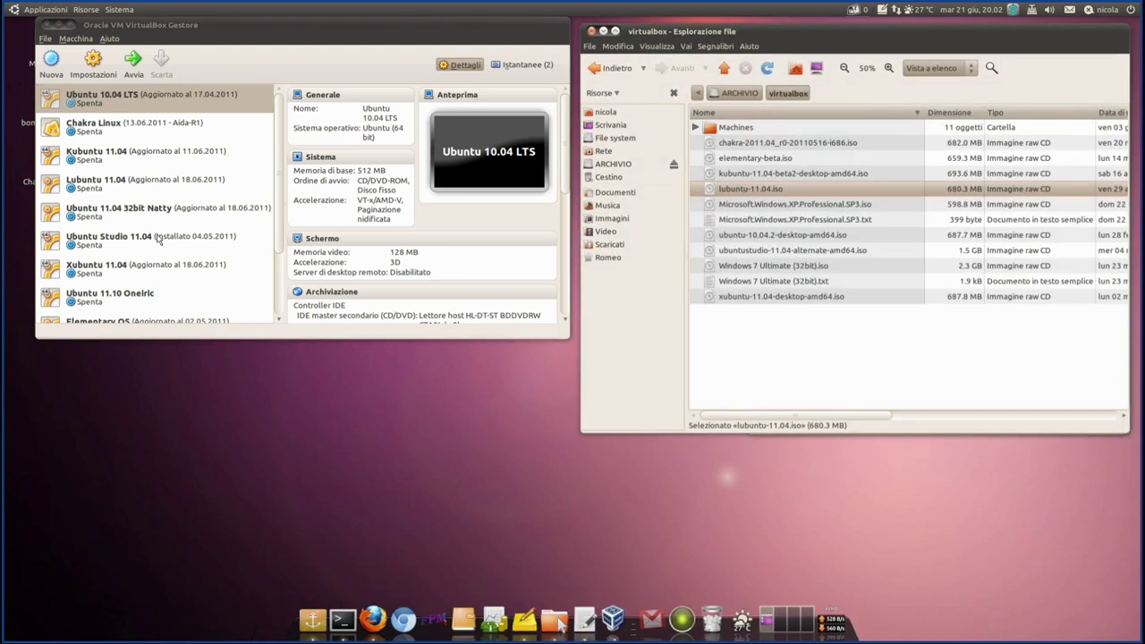
{"action": "left_click", "coordinate": [139, 184]}
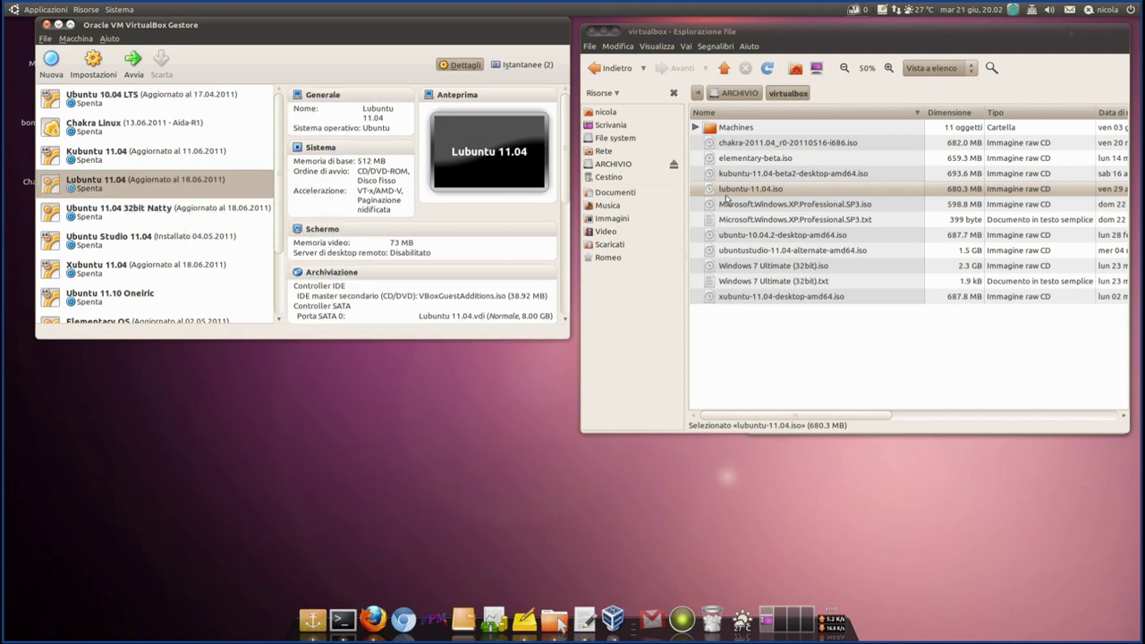
{"action": "left_click", "coordinate": [727, 193]}
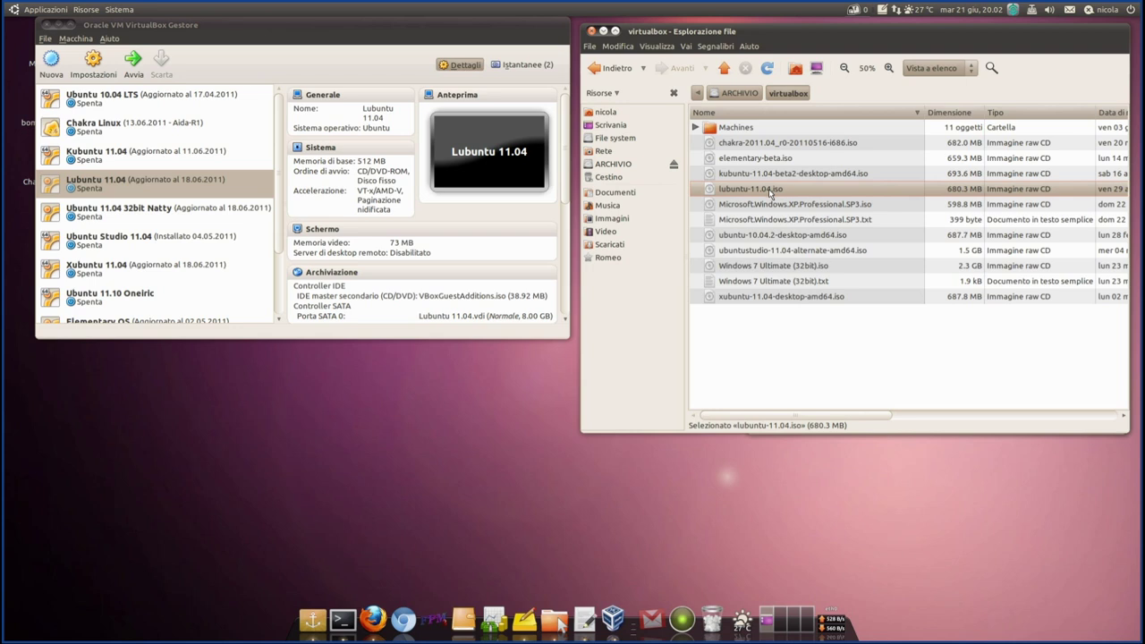
{"action": "left_click_drag", "start_coordinate": [357, 26], "coordinate": [352, 23]}
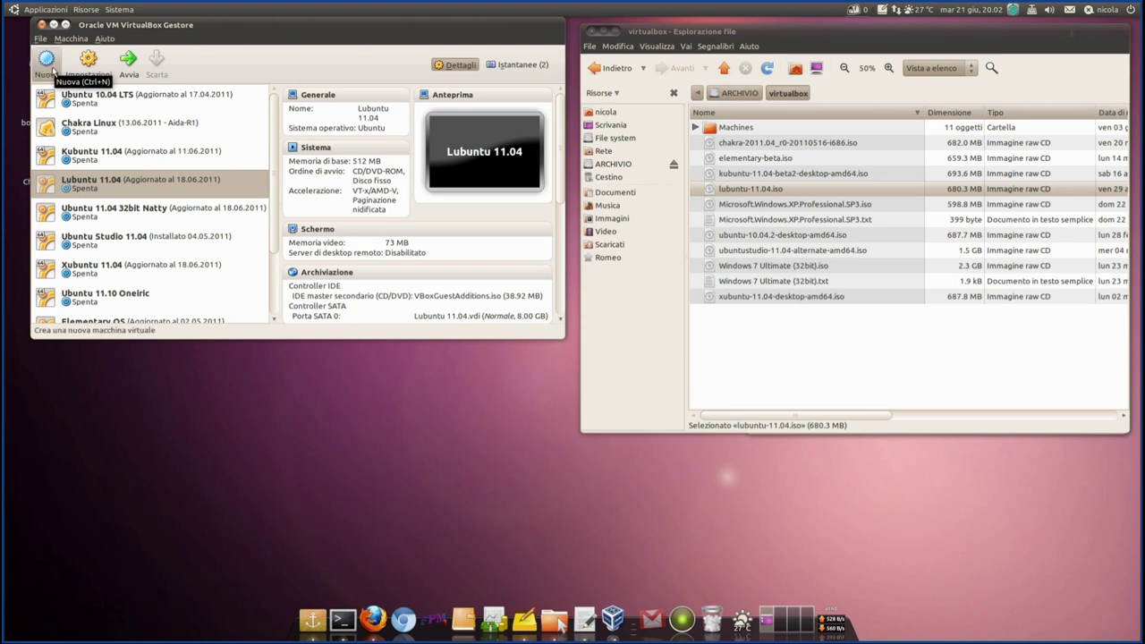
- Start a new machine named Lubuntu-tutorial with operating system Linux and version Ubuntu
{"action": "left_click", "coordinate": [46, 61]}
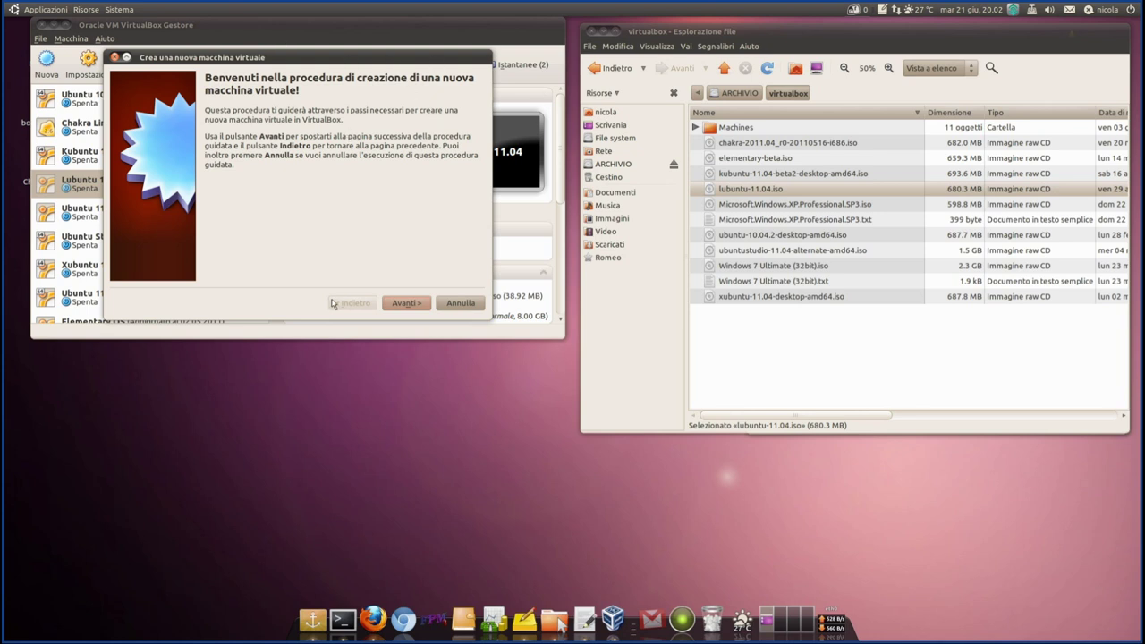
{"action": "left_click", "coordinate": [407, 303]}
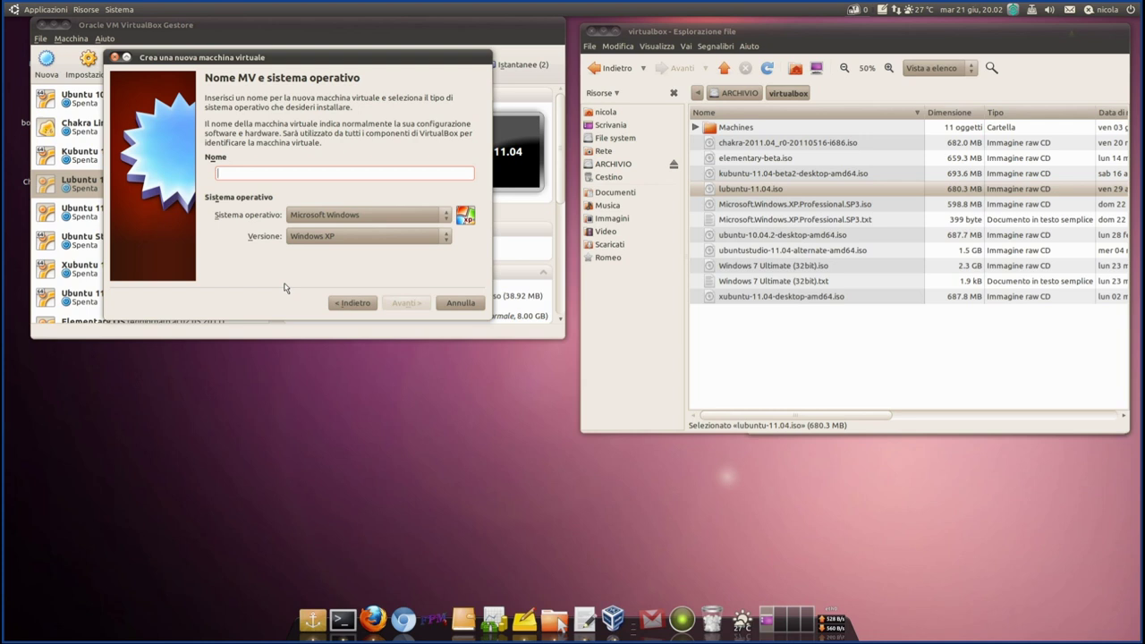
{"action": "type", "text": "Lubuntu"}
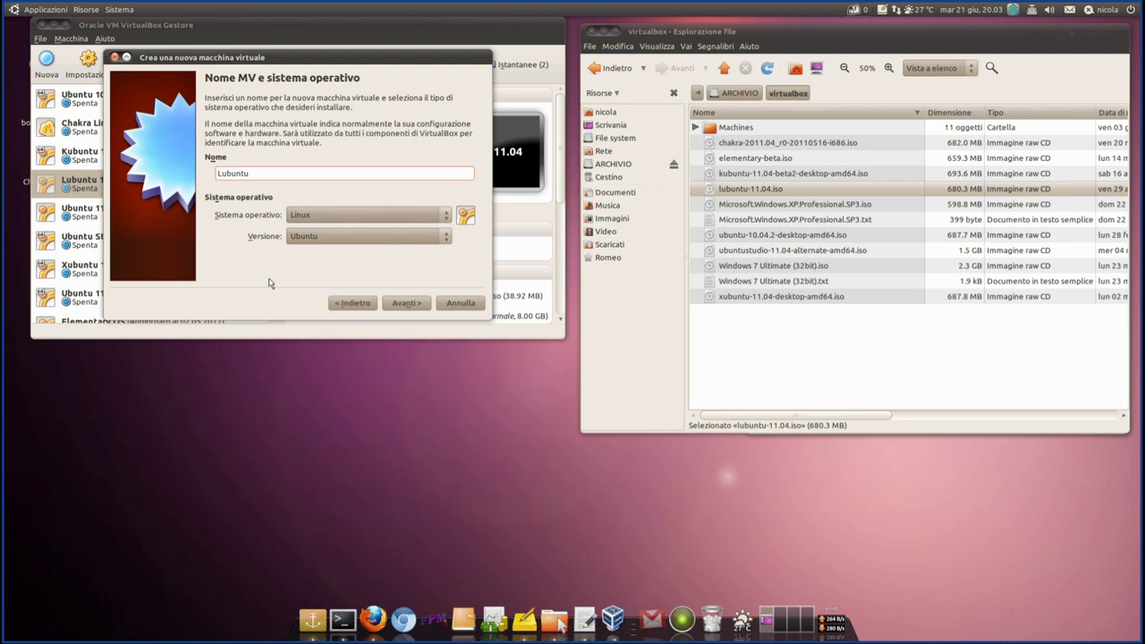
{"action": "type", "text": "tutorial"}
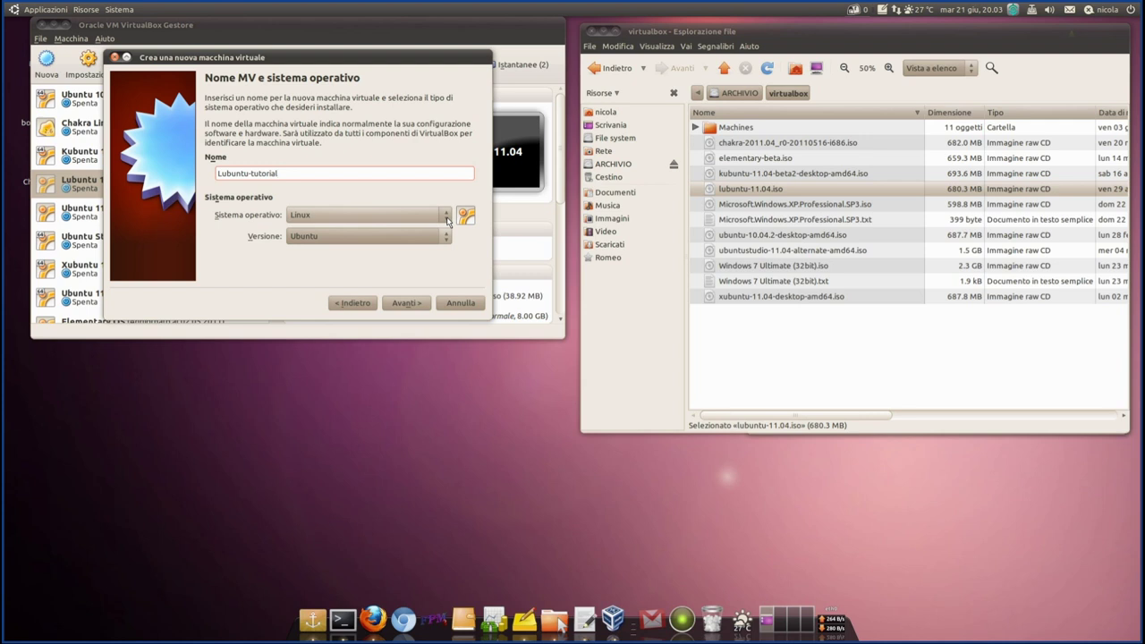
{"action": "left_click", "coordinate": [447, 217]}
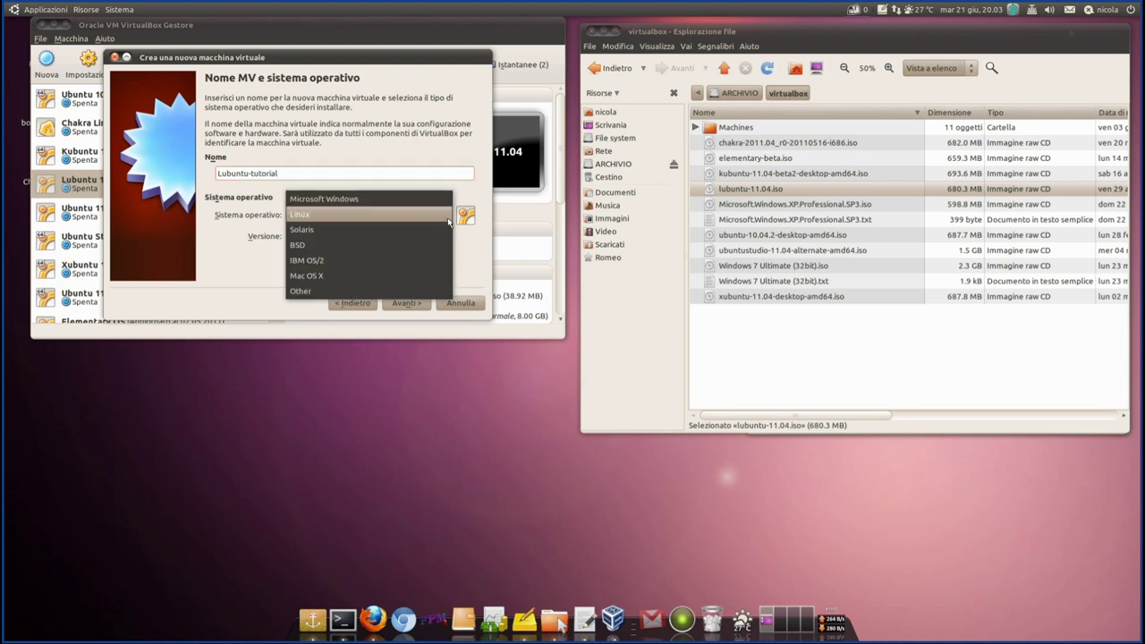
{"action": "left_click", "coordinate": [324, 218]}
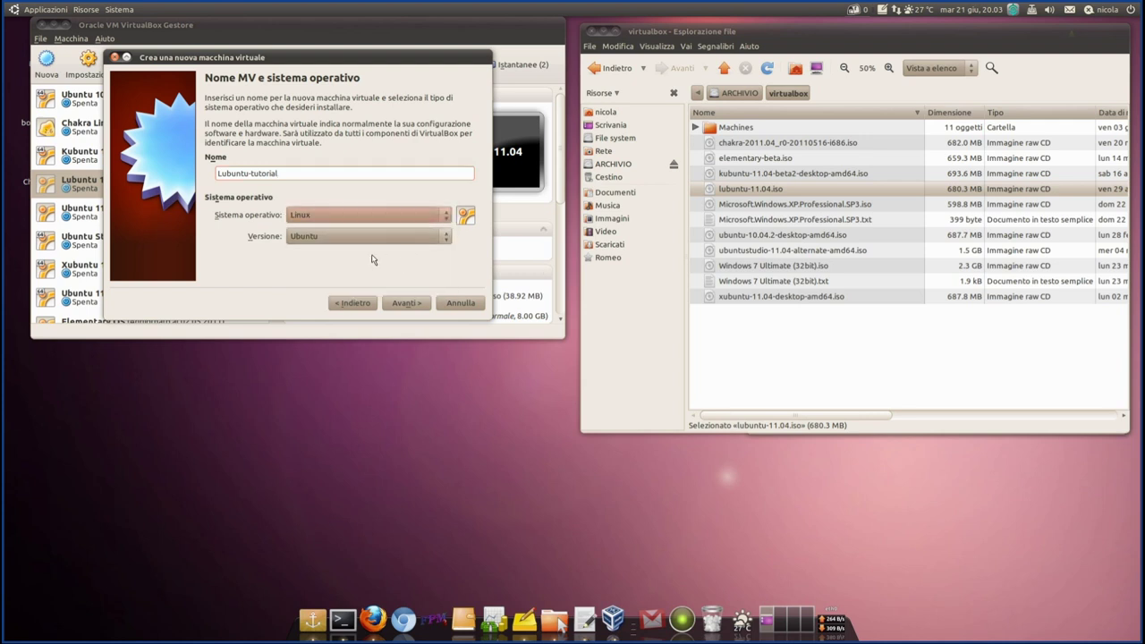
{"action": "left_click", "coordinate": [380, 238]}
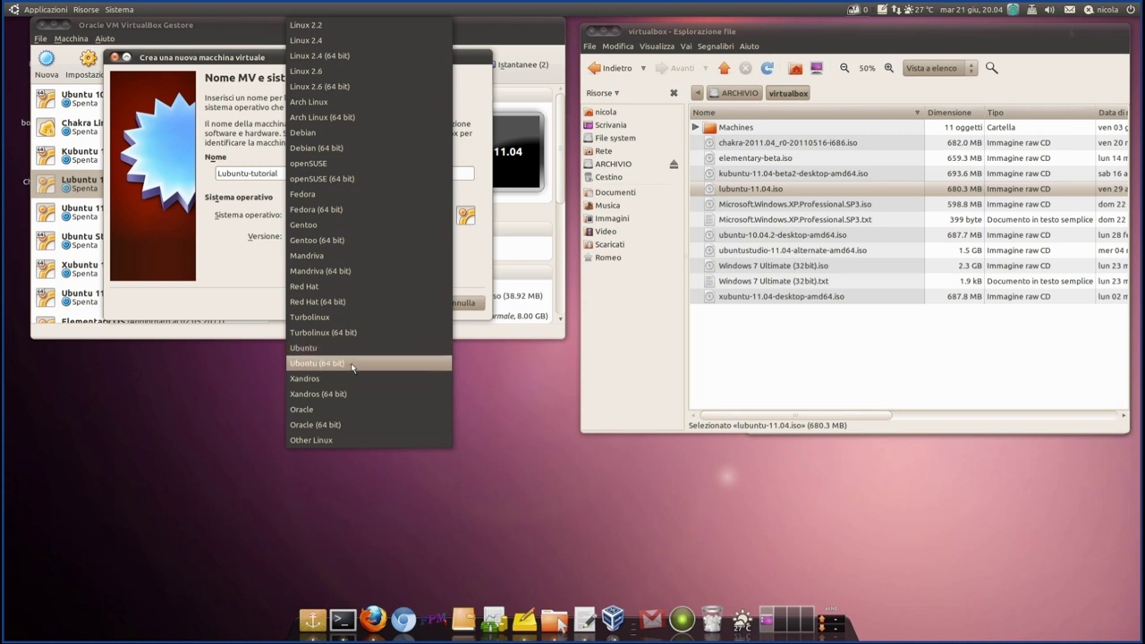
{"action": "left_click", "coordinate": [247, 286]}
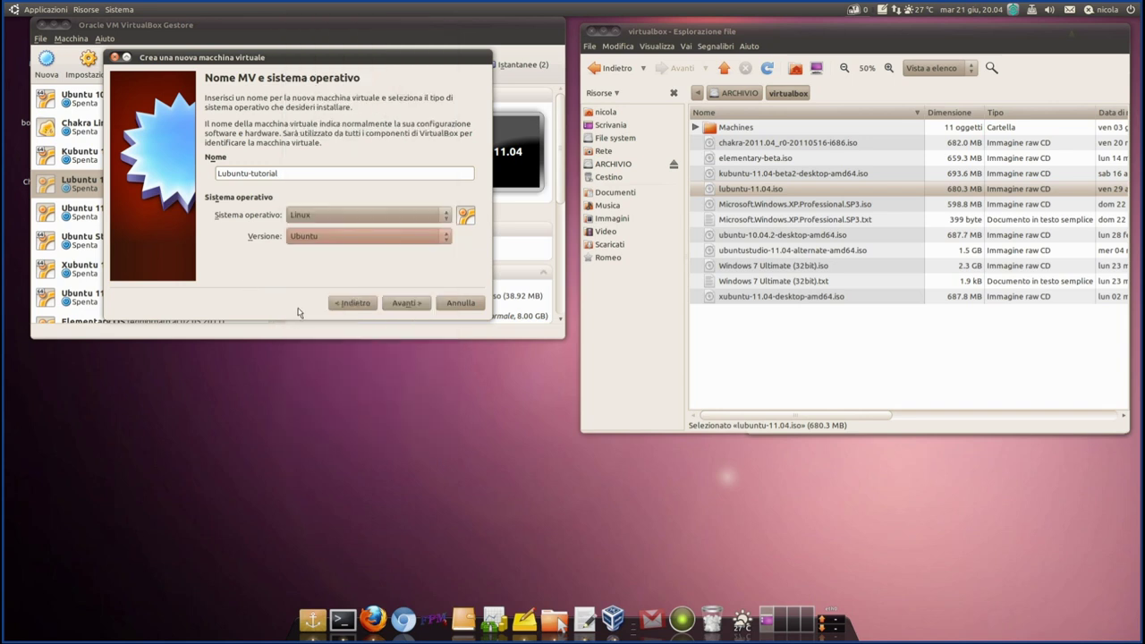
- Keep 512 MB base memory and advance to the virtual hard disk page
{"action": "left_click", "coordinate": [407, 303]}
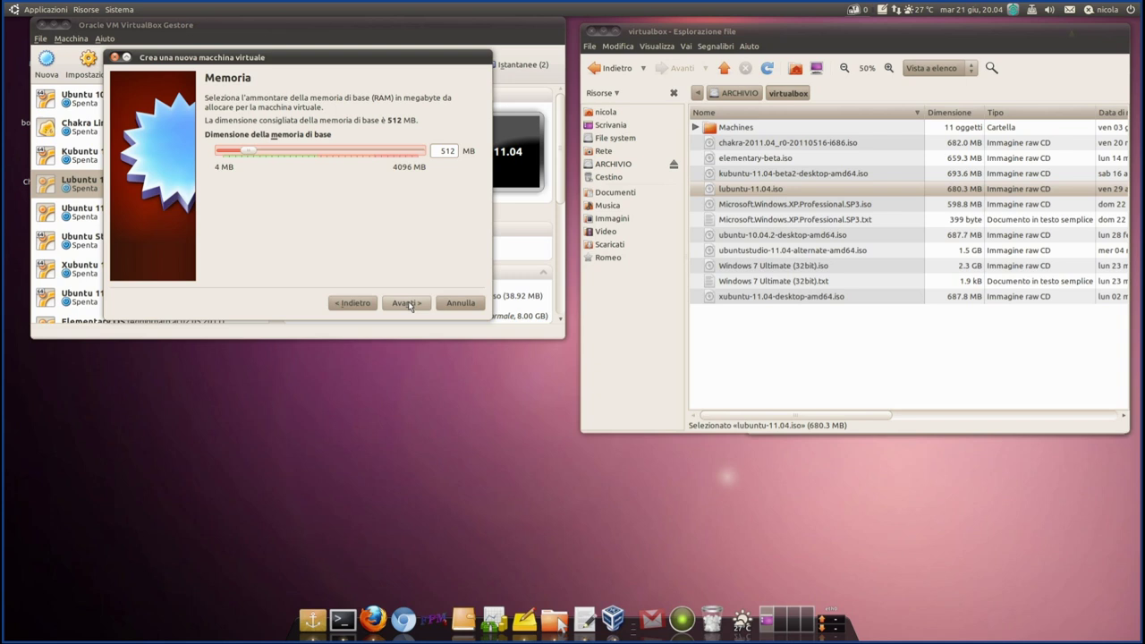
{"action": "left_click", "coordinate": [409, 305]}
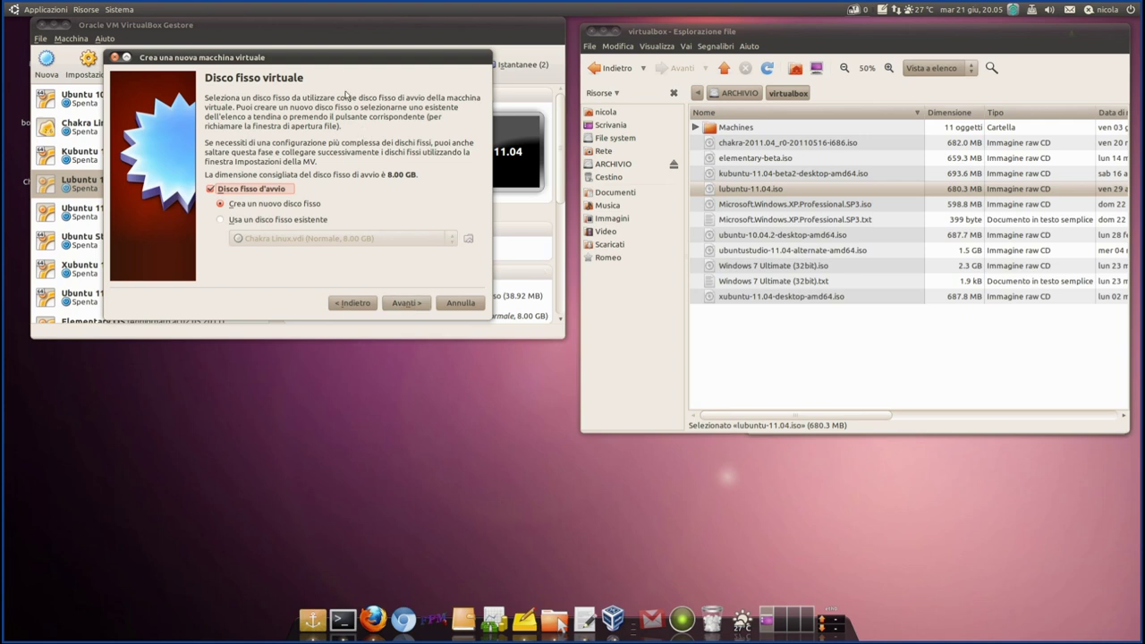
- Move the wizard aside and expand the Machines folder to reveal the Lubuntu-tutorial folder
{"action": "left_click_drag", "start_coordinate": [373, 58], "coordinate": [413, 52]}
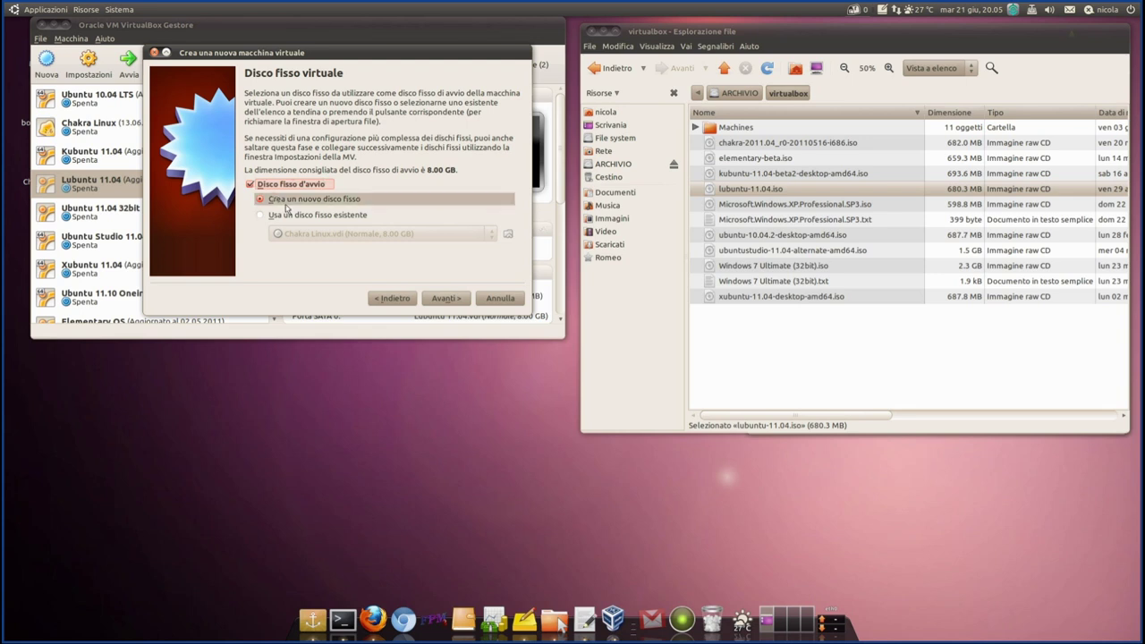
{"action": "left_click", "coordinate": [696, 129]}
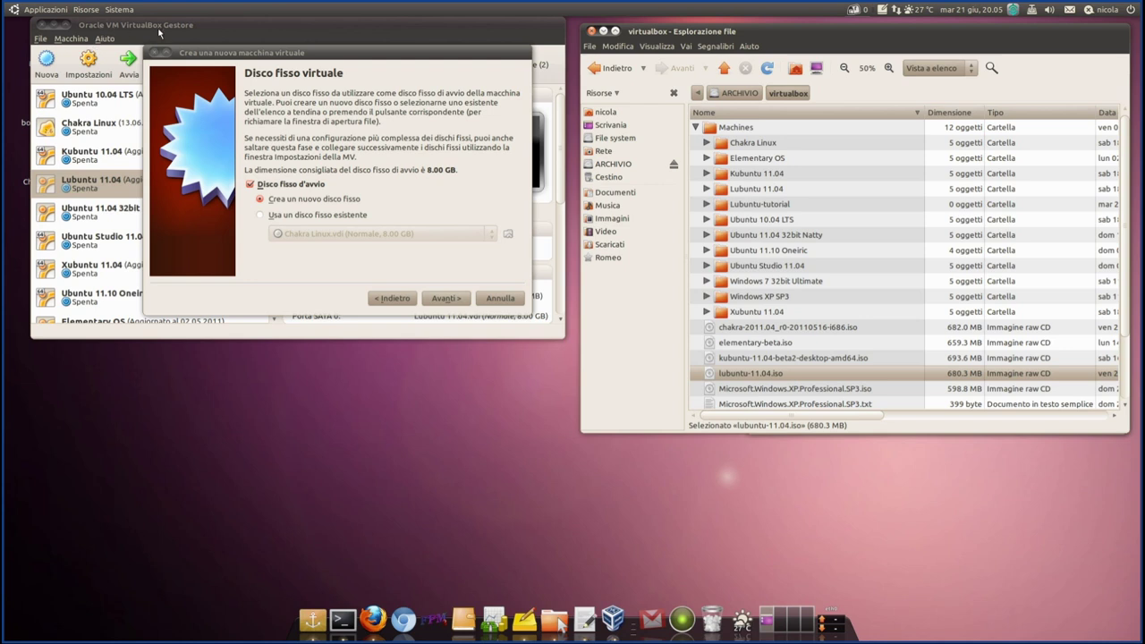
- Inspect the Lubuntu 11.04 machine folder's .vdi and .vbox files in the file browser
{"action": "left_click_drag", "start_coordinate": [179, 52], "coordinate": [198, 93]}
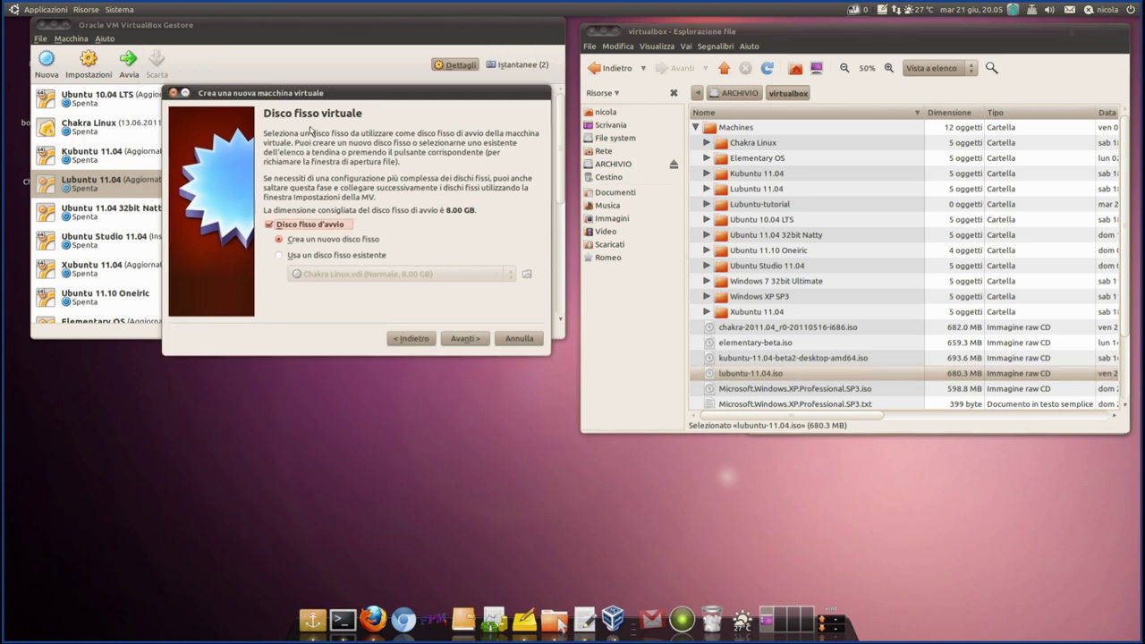
{"action": "left_click_drag", "start_coordinate": [285, 92], "coordinate": [318, 120]}
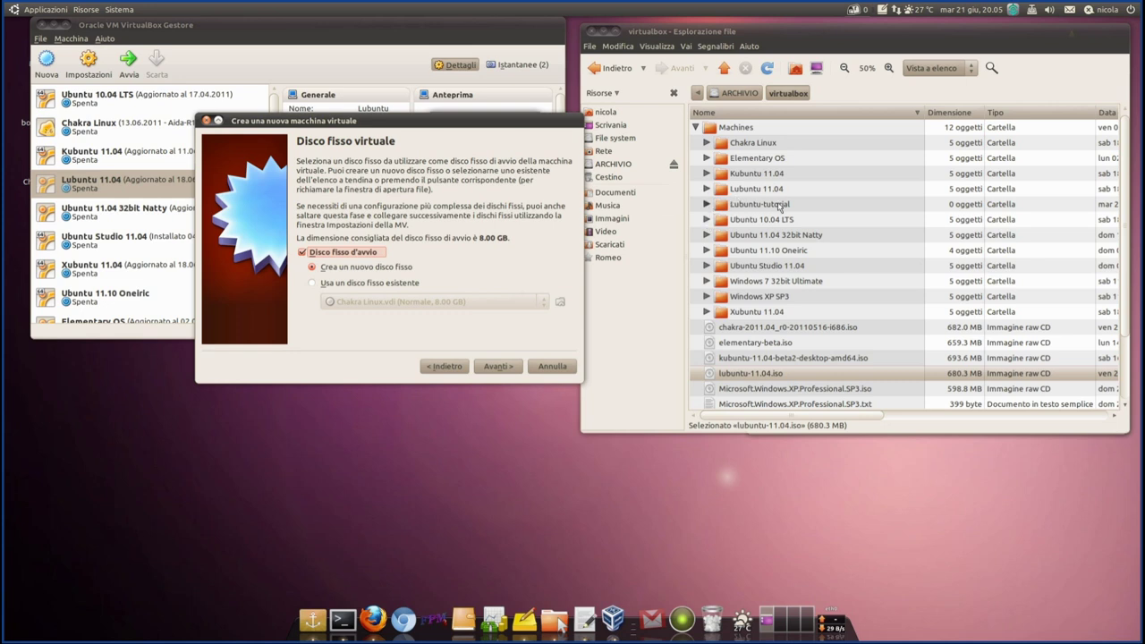
{"action": "left_click", "coordinate": [708, 205]}
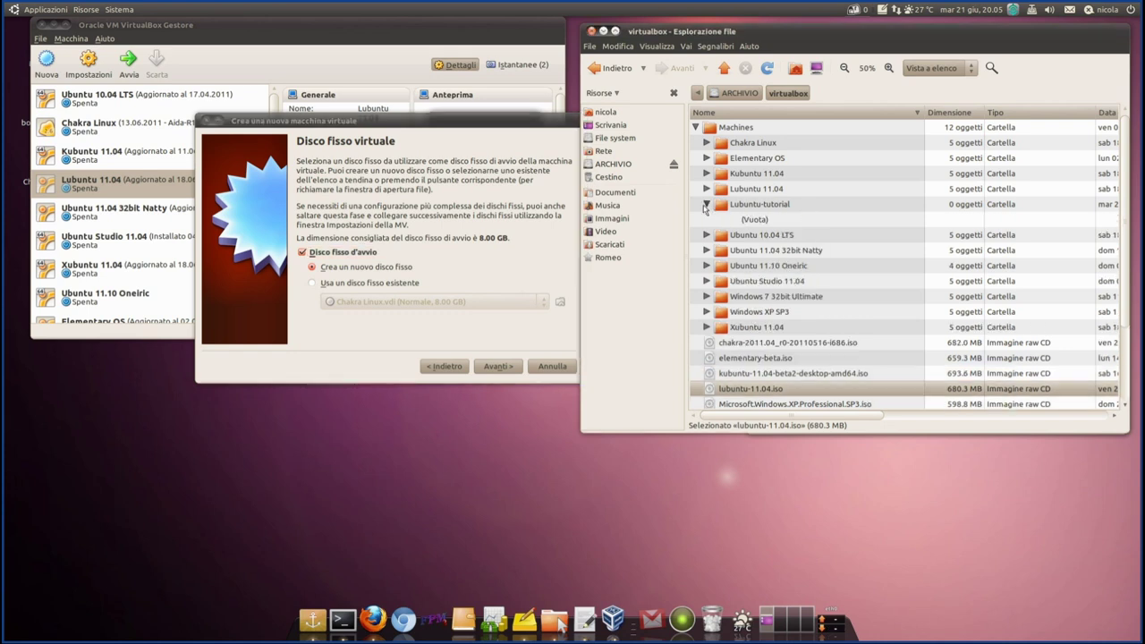
{"action": "left_click", "coordinate": [706, 205]}
{"action": "left_click", "coordinate": [707, 189]}
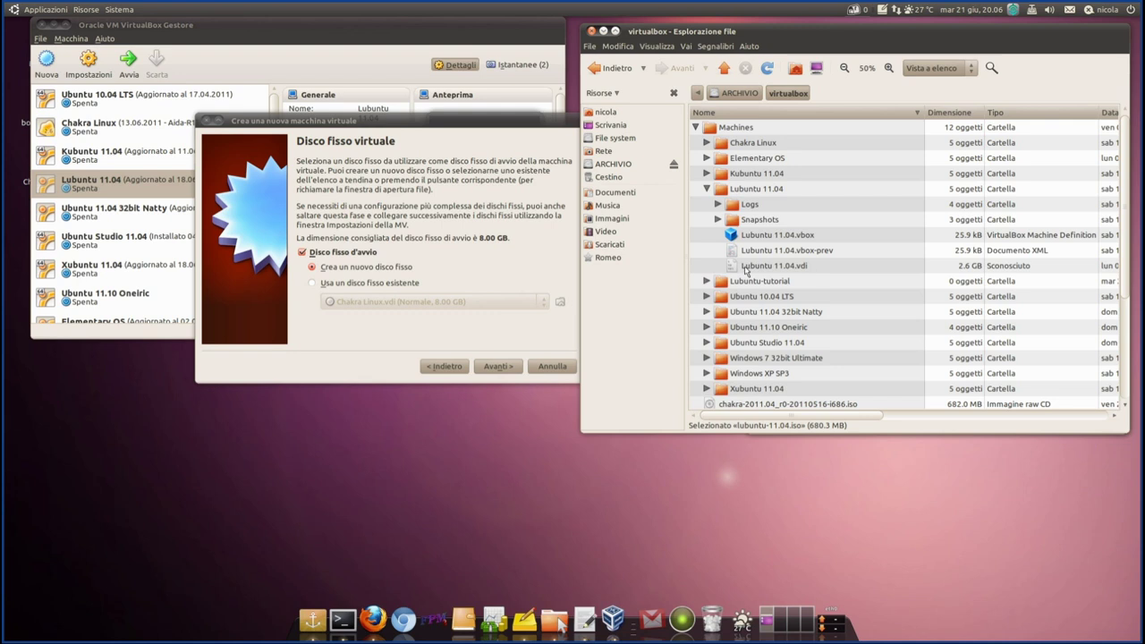
{"action": "left_click", "coordinate": [748, 270]}
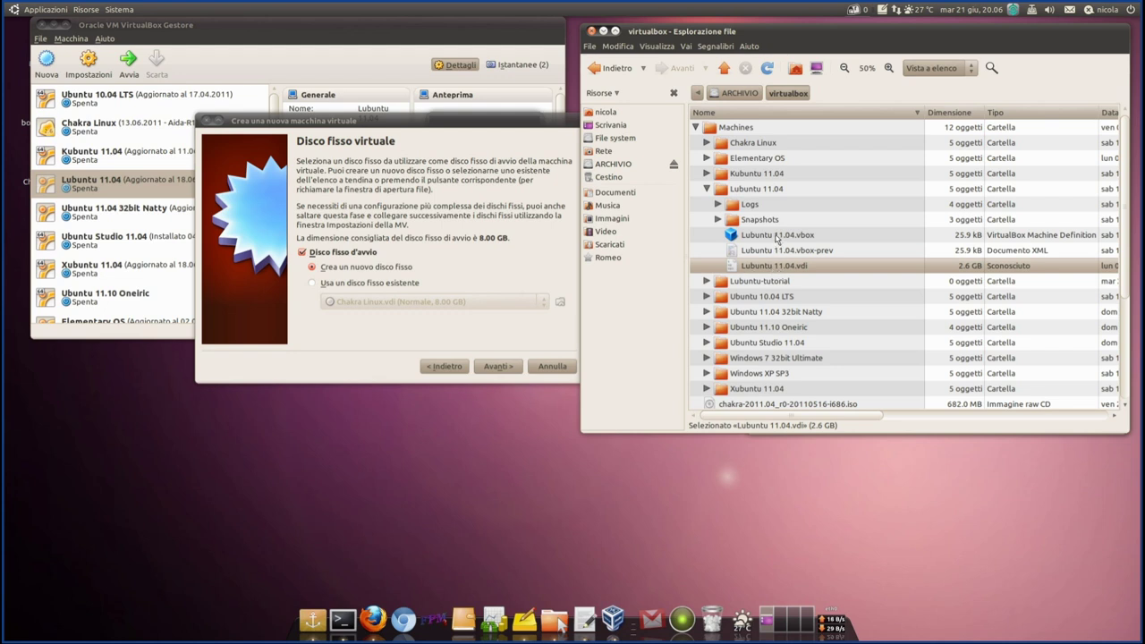
{"action": "left_click", "coordinate": [771, 235]}
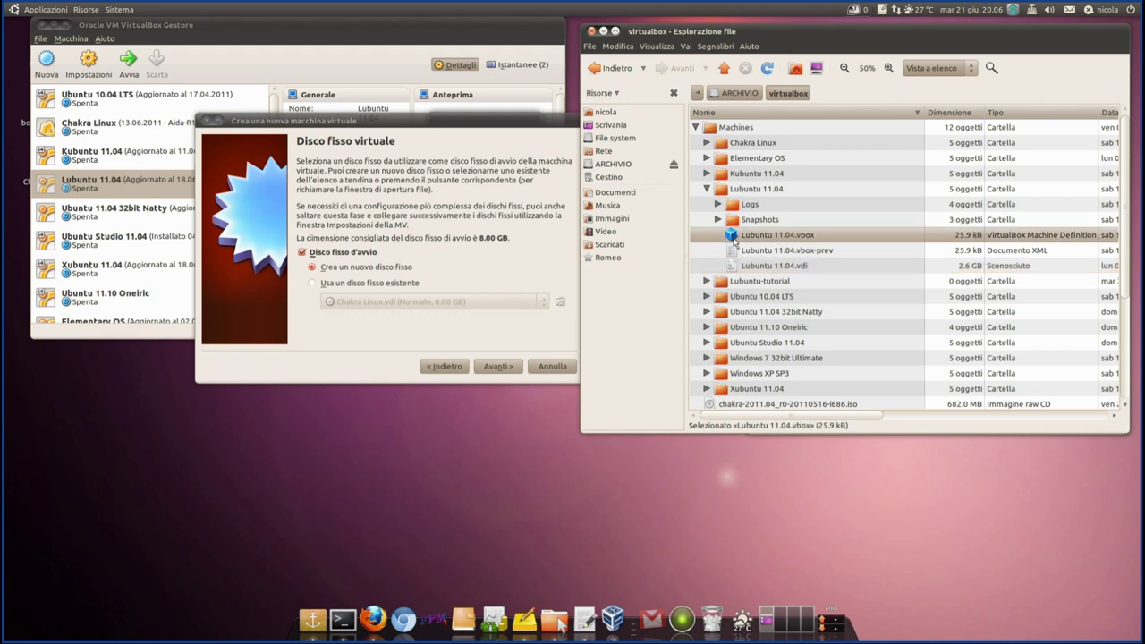
{"action": "left_click", "coordinate": [791, 268]}
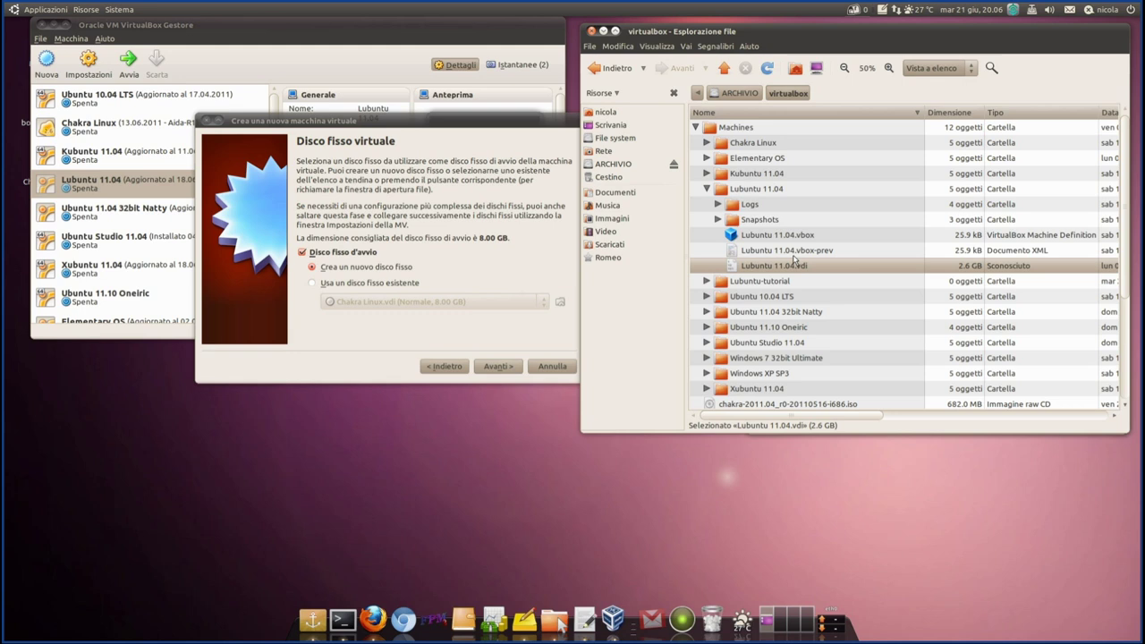
- Open the empty Lubuntu-tutorial folder in list view and move the wizard up-left
{"action": "left_click", "coordinate": [707, 189]}
{"action": "left_click", "coordinate": [708, 205]}
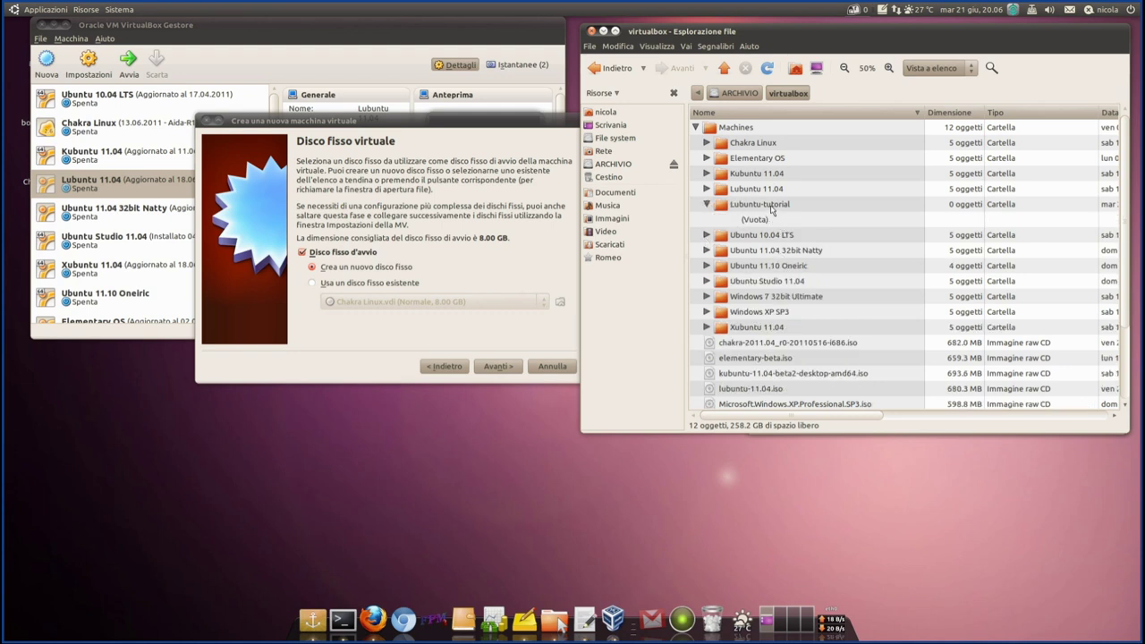
{"action": "double_click", "coordinate": [771, 208]}
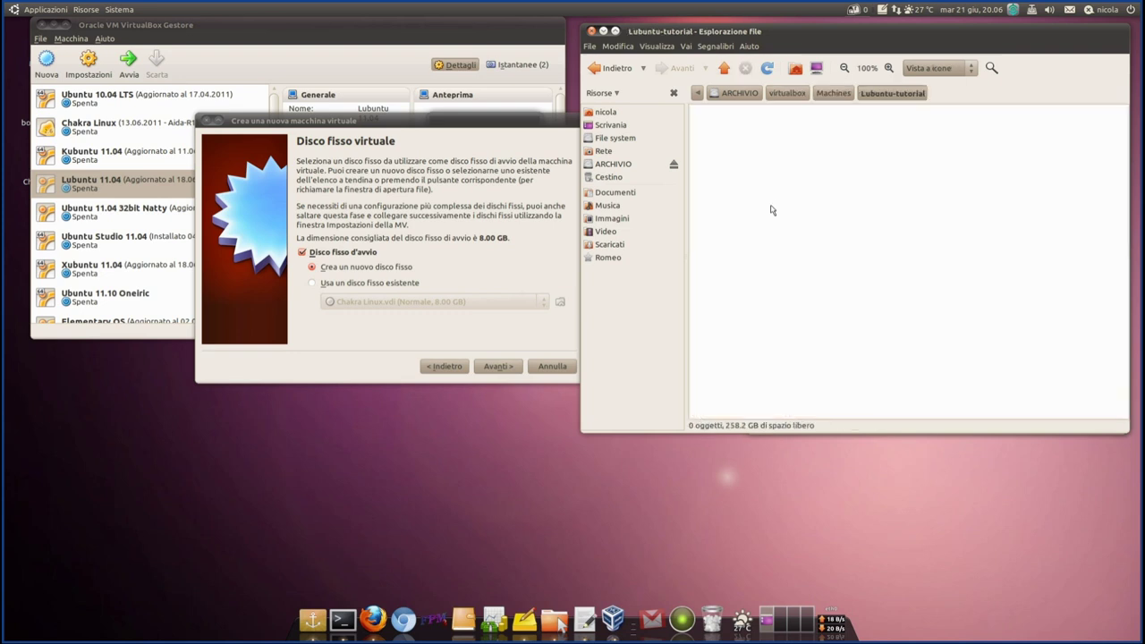
{"action": "left_click", "coordinate": [944, 67]}
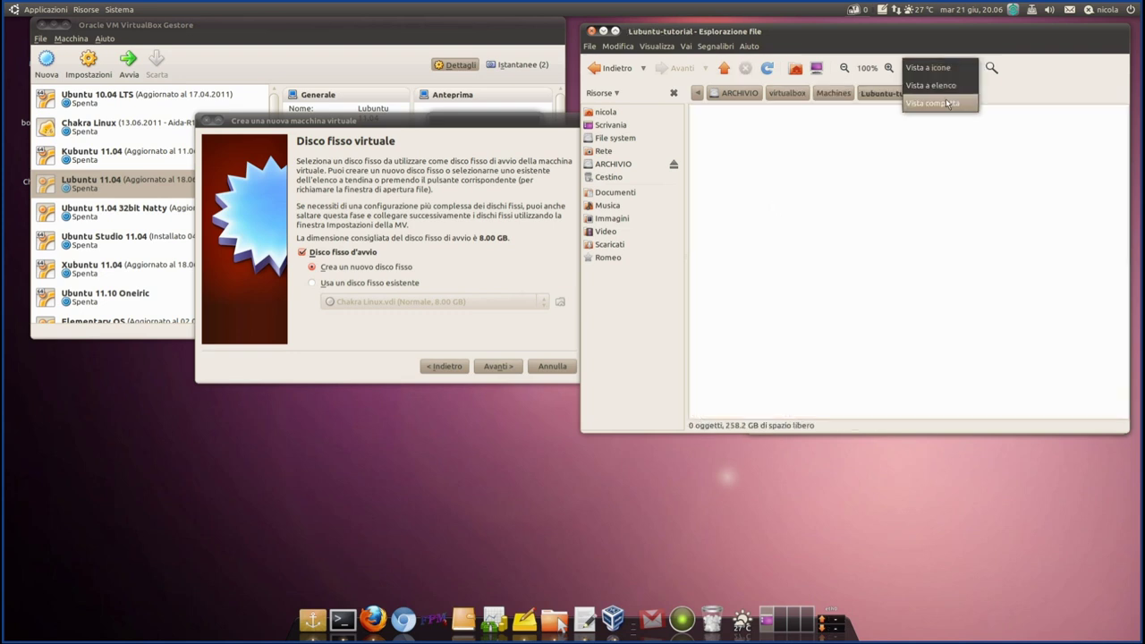
{"action": "left_click", "coordinate": [950, 90]}
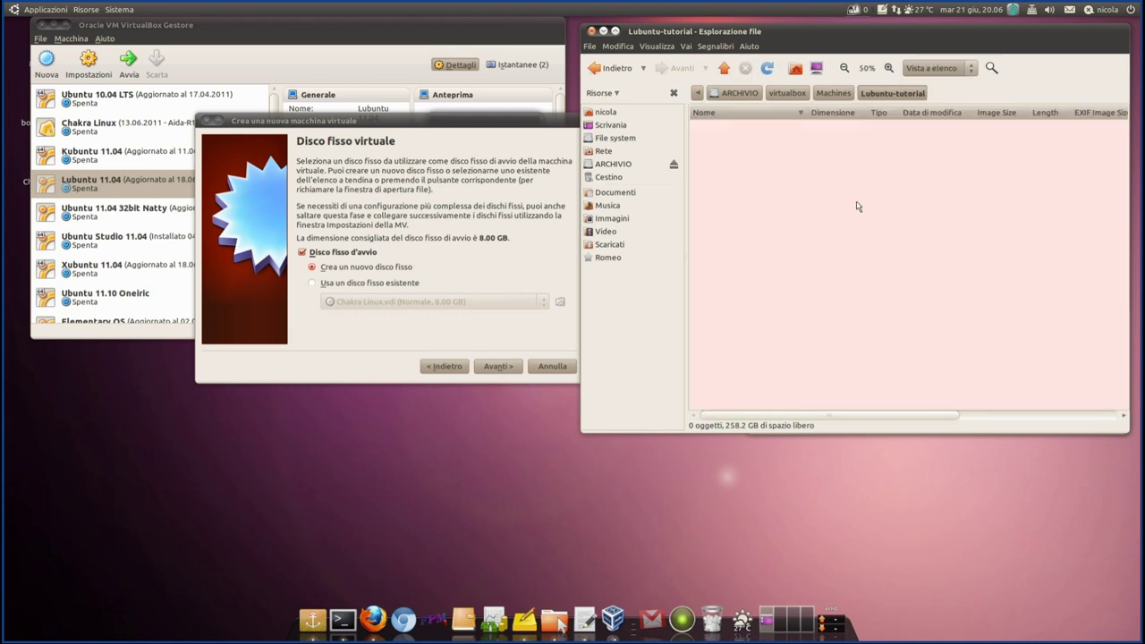
{"action": "left_click_drag", "start_coordinate": [428, 125], "coordinate": [386, 112]}
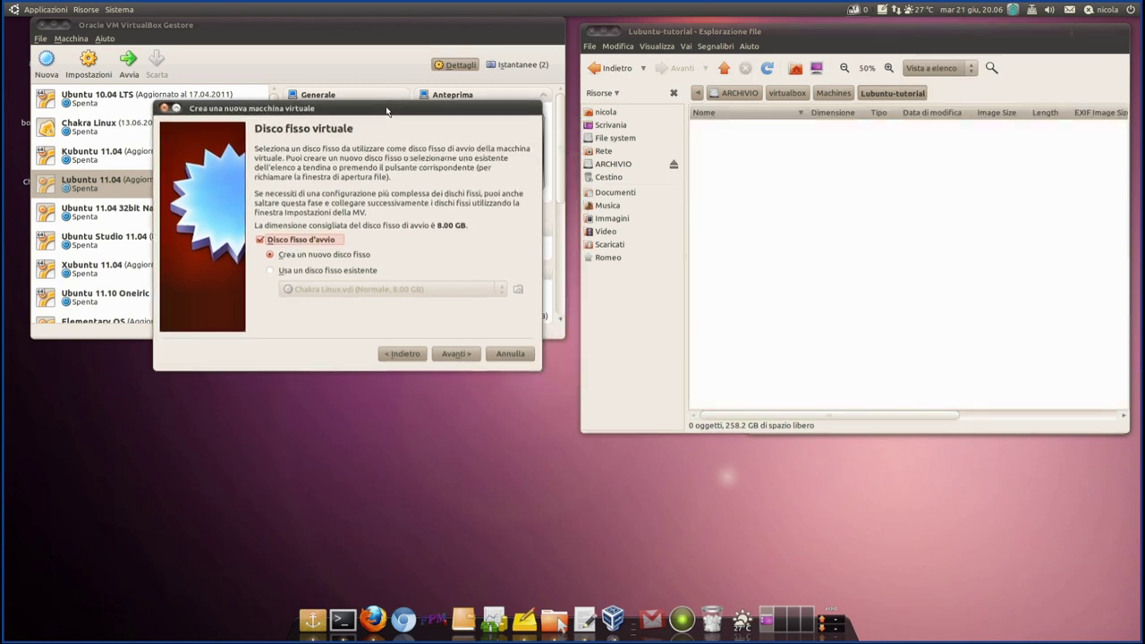
- Start a new dynamically expanding virtual disk, reaching the Lubuntu-tutorial 8.00 GB location page
{"action": "left_click", "coordinate": [451, 354]}
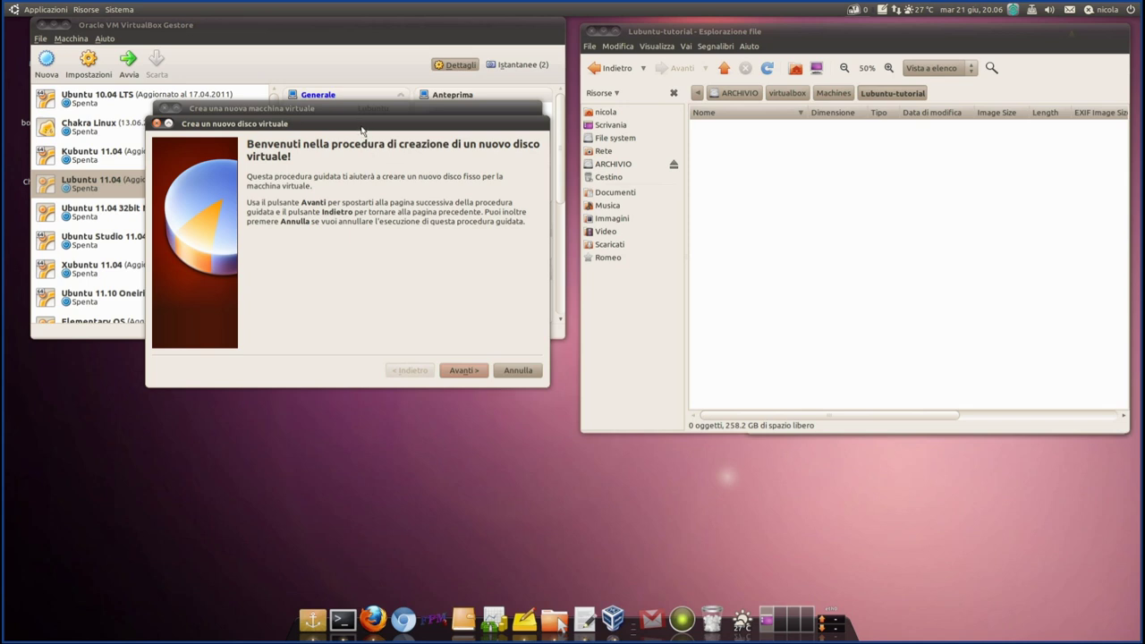
{"action": "left_click_drag", "start_coordinate": [363, 124], "coordinate": [409, 188]}
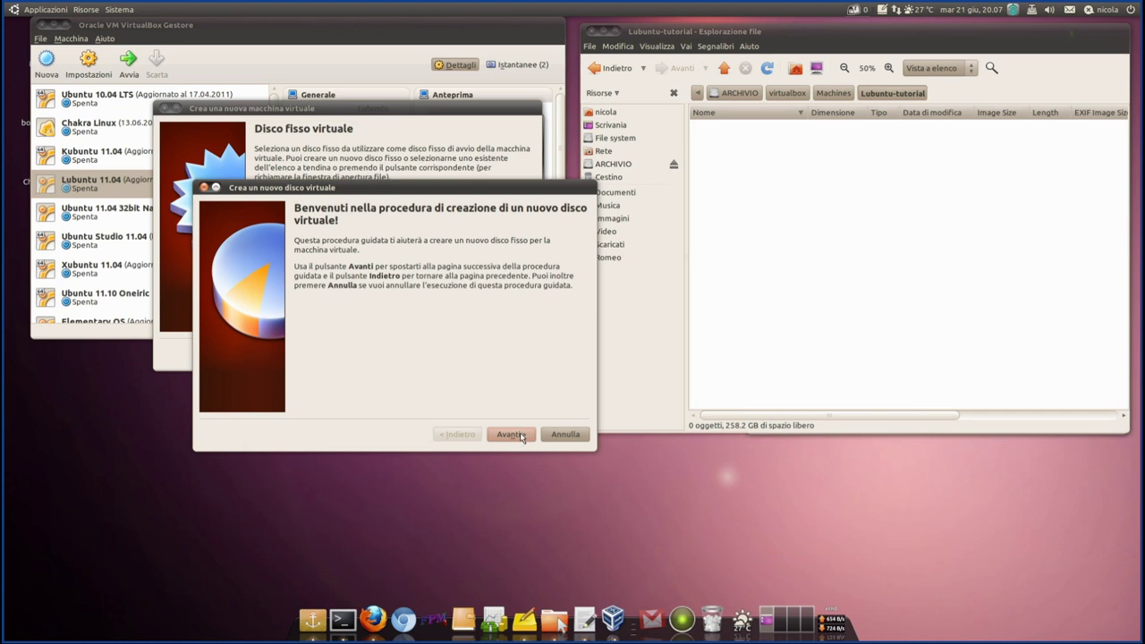
{"action": "left_click", "coordinate": [511, 435]}
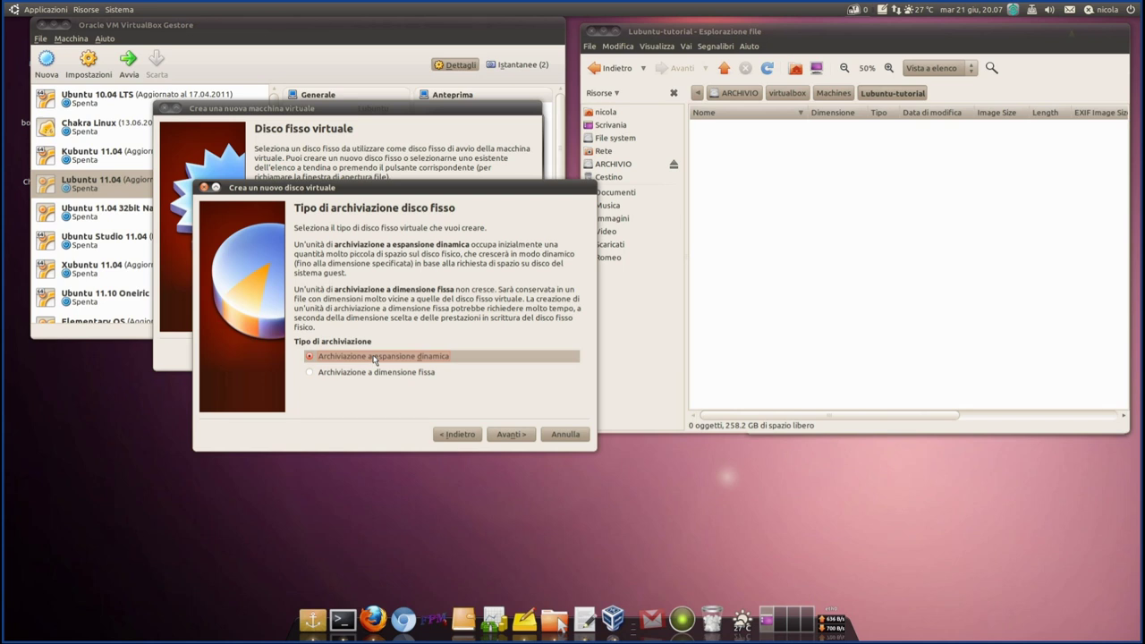
{"action": "left_click", "coordinate": [515, 437]}
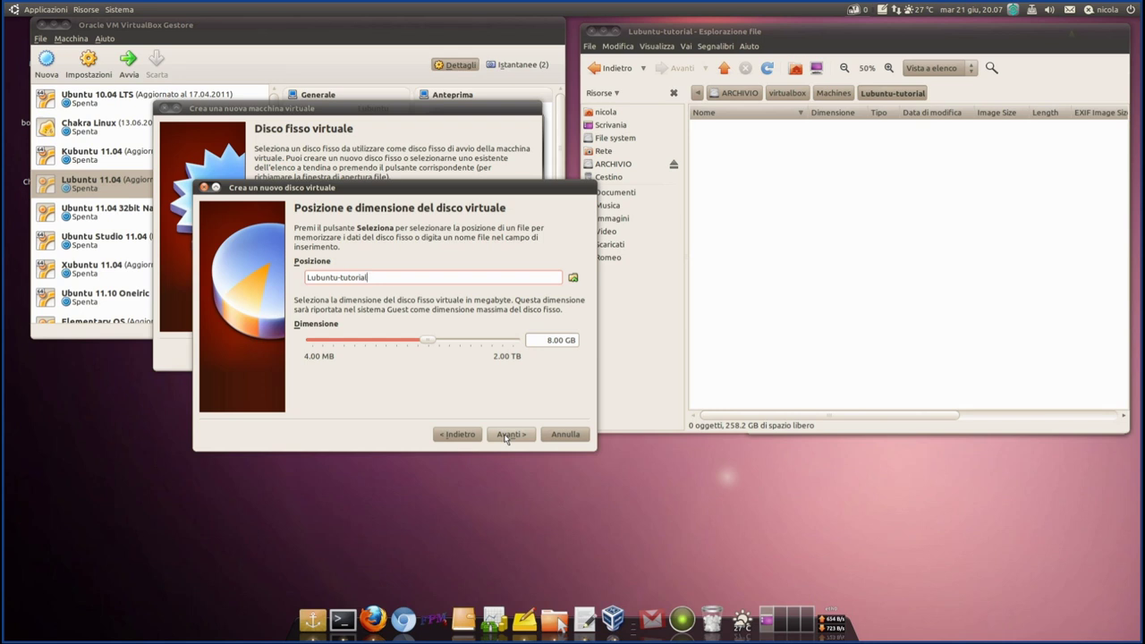
- Create the 8.00 GB Lubuntu-tutorial virtual disk file
{"action": "left_click", "coordinate": [506, 435]}
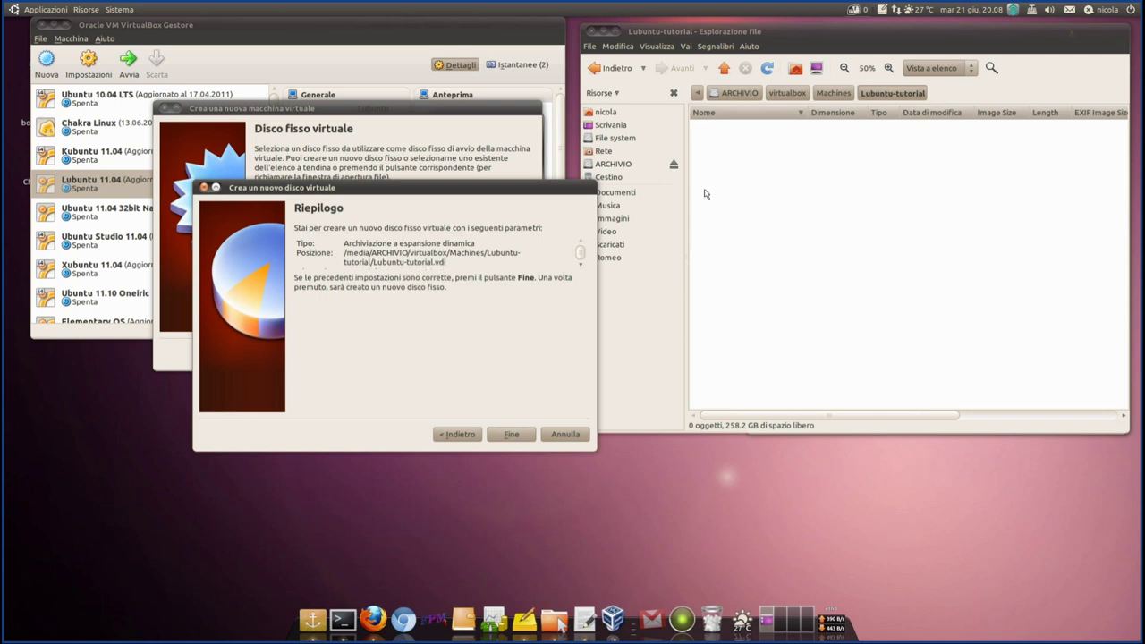
{"action": "left_click", "coordinate": [817, 189]}
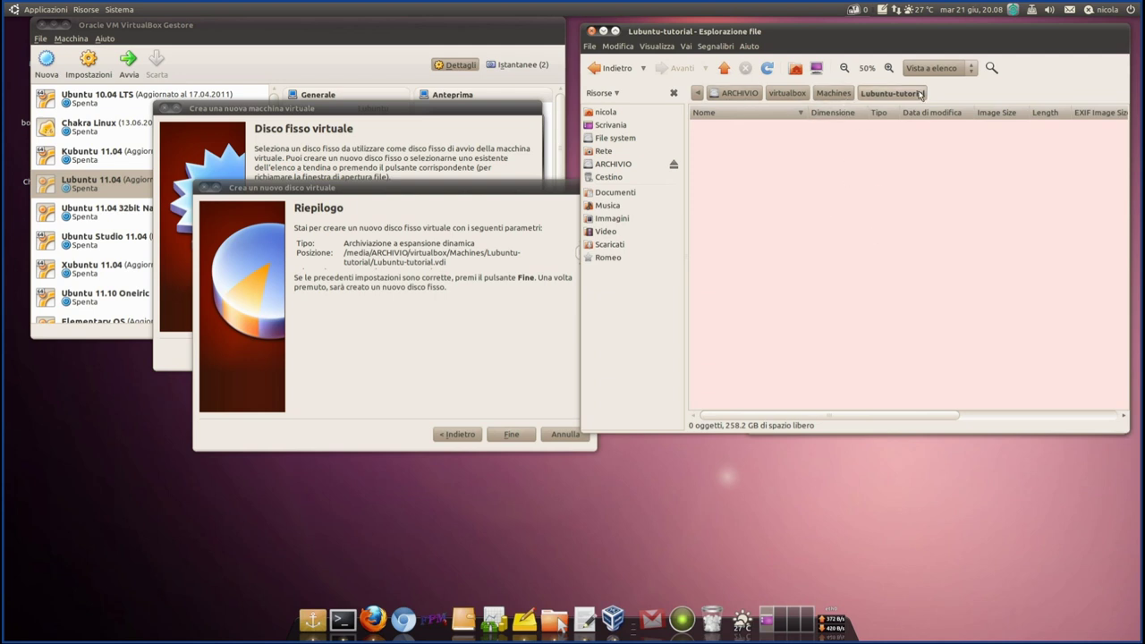
{"action": "left_click", "coordinate": [424, 334]}
{"action": "left_click", "coordinate": [510, 434]}
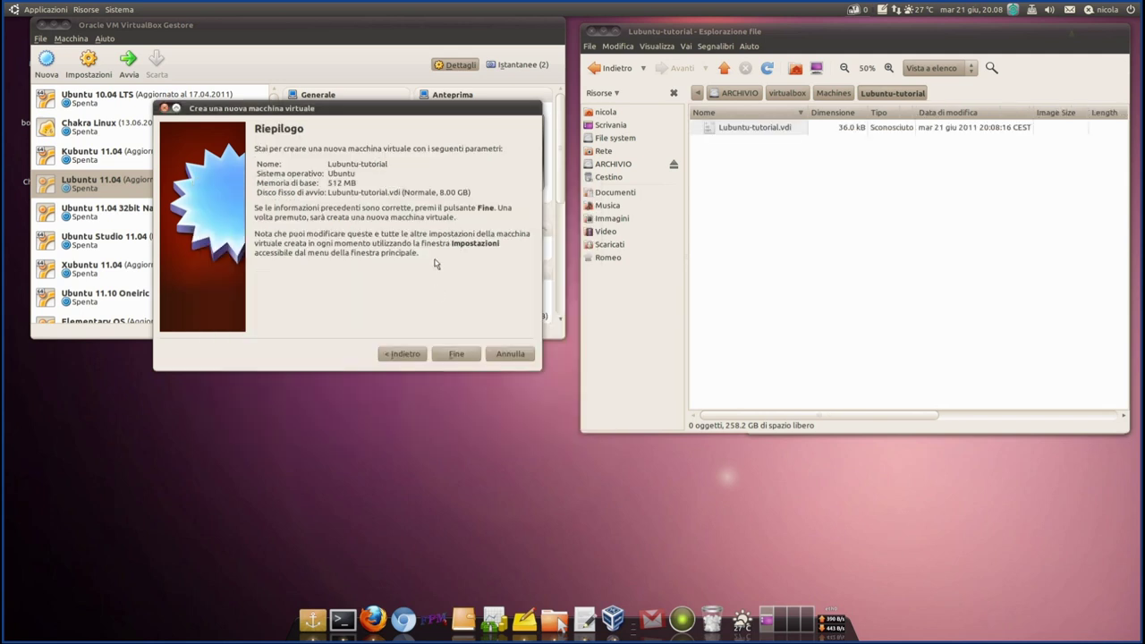
- Finish creating the Lubuntu-tutorial machine and drag it higher in the machine list
{"action": "left_click_drag", "start_coordinate": [398, 109], "coordinate": [392, 136]}
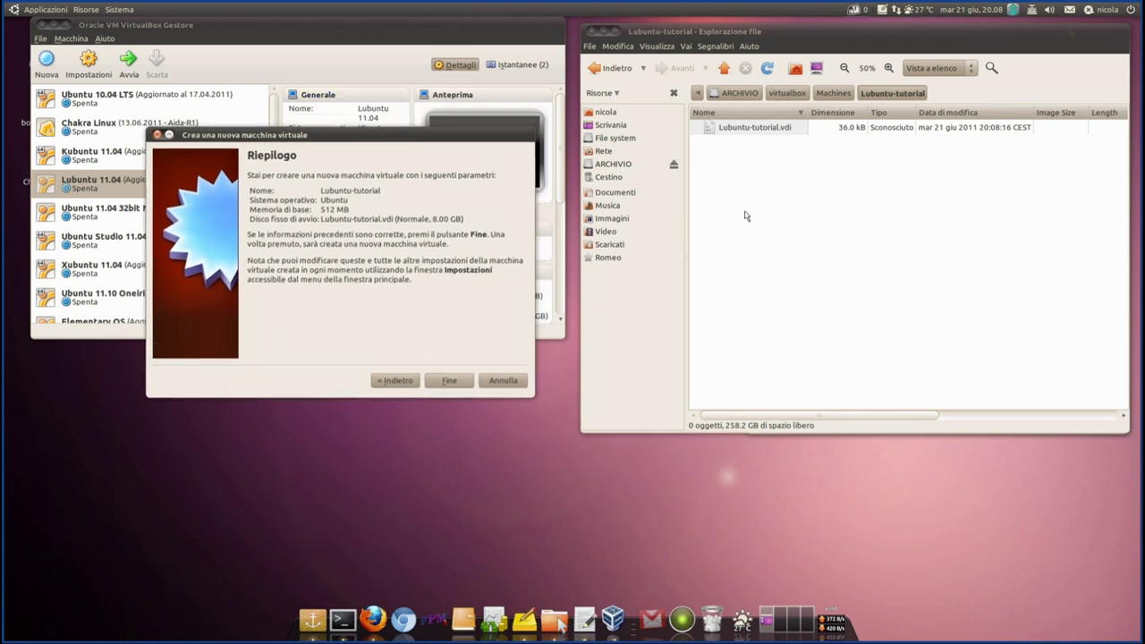
{"action": "left_click", "coordinate": [716, 131]}
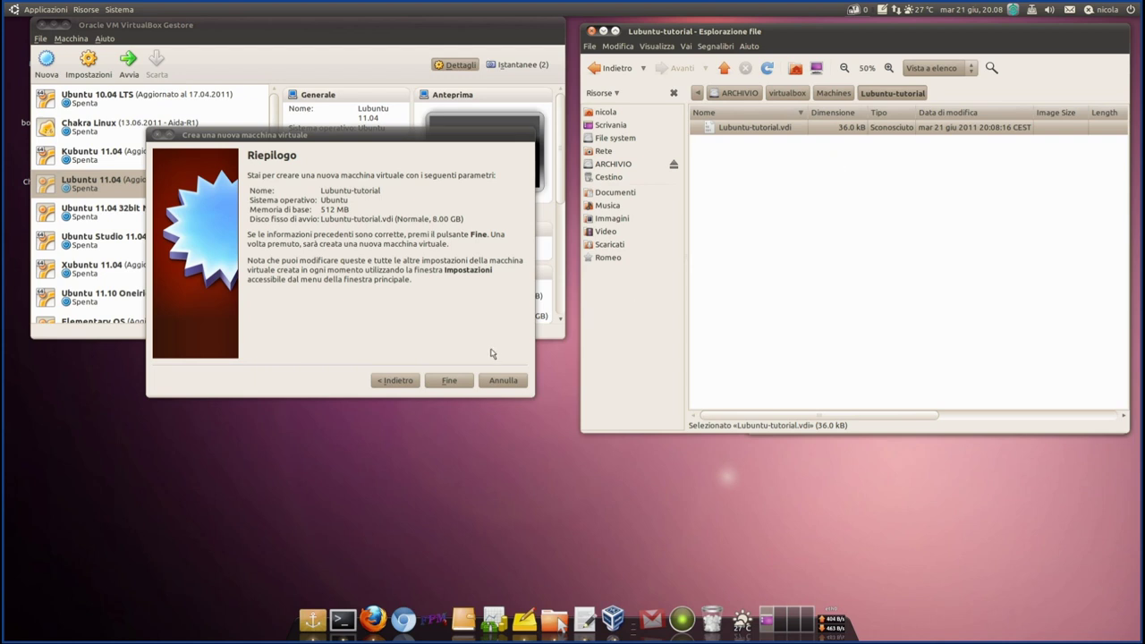
{"action": "left_click", "coordinate": [448, 387]}
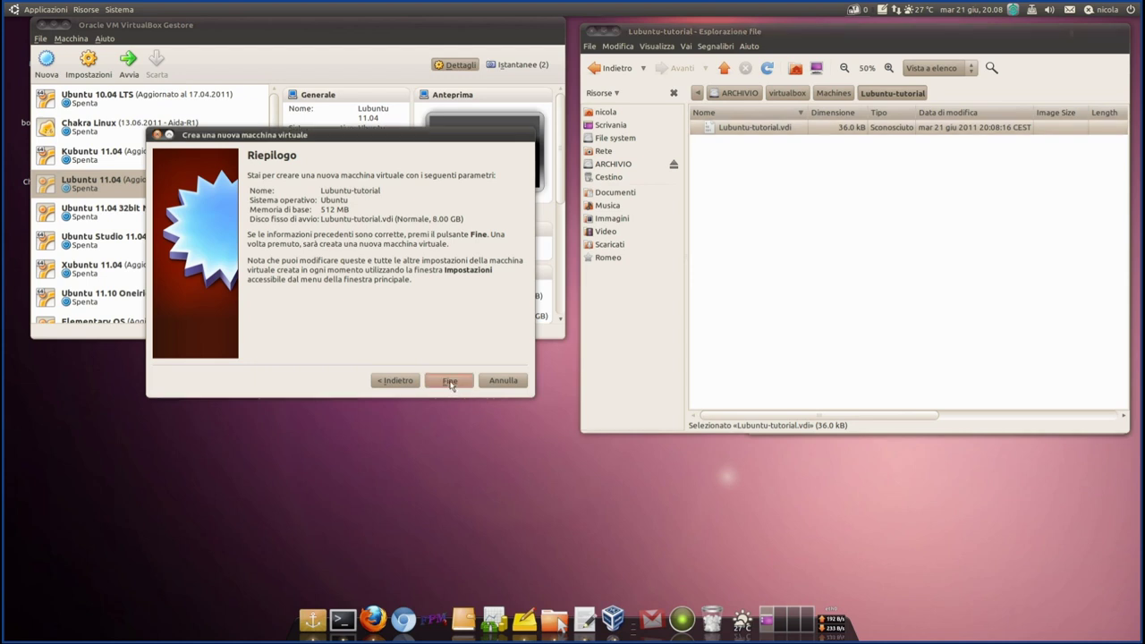
{"action": "left_click", "coordinate": [450, 382]}
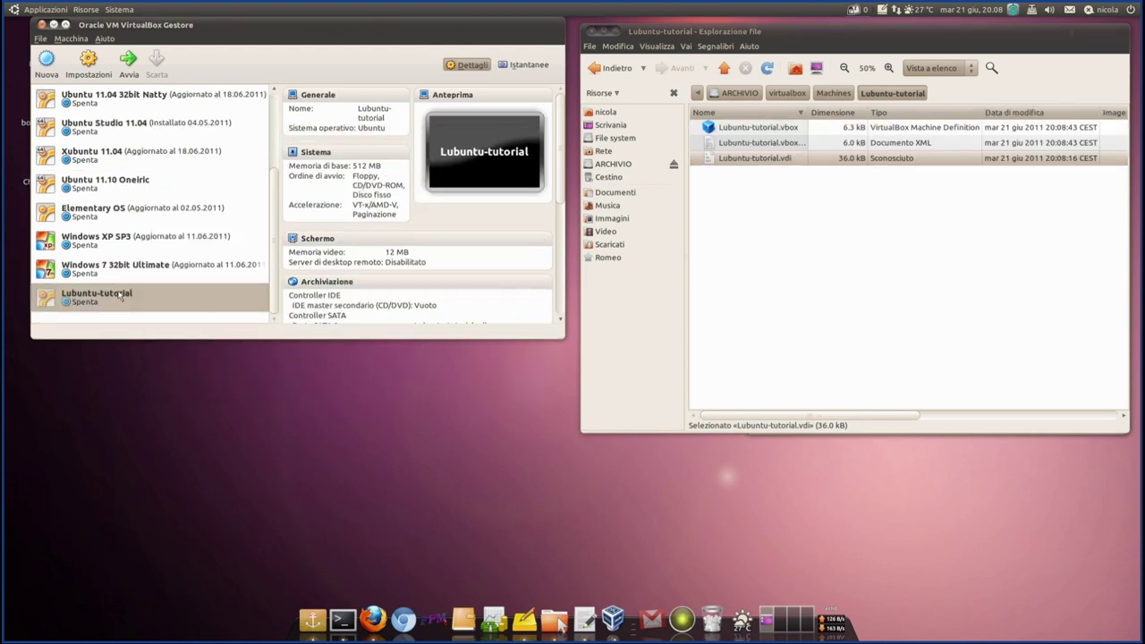
{"action": "left_click_drag", "start_coordinate": [121, 297], "coordinate": [129, 145]}
- Place Lubuntu-tutorial after Kubuntu 11.04, widen Nautilus's Nome column, and select the .vbox and .vdi files
{"action": "scroll", "coordinate": [279, 164], "scroll_direction": "up", "scroll_amount": 3}
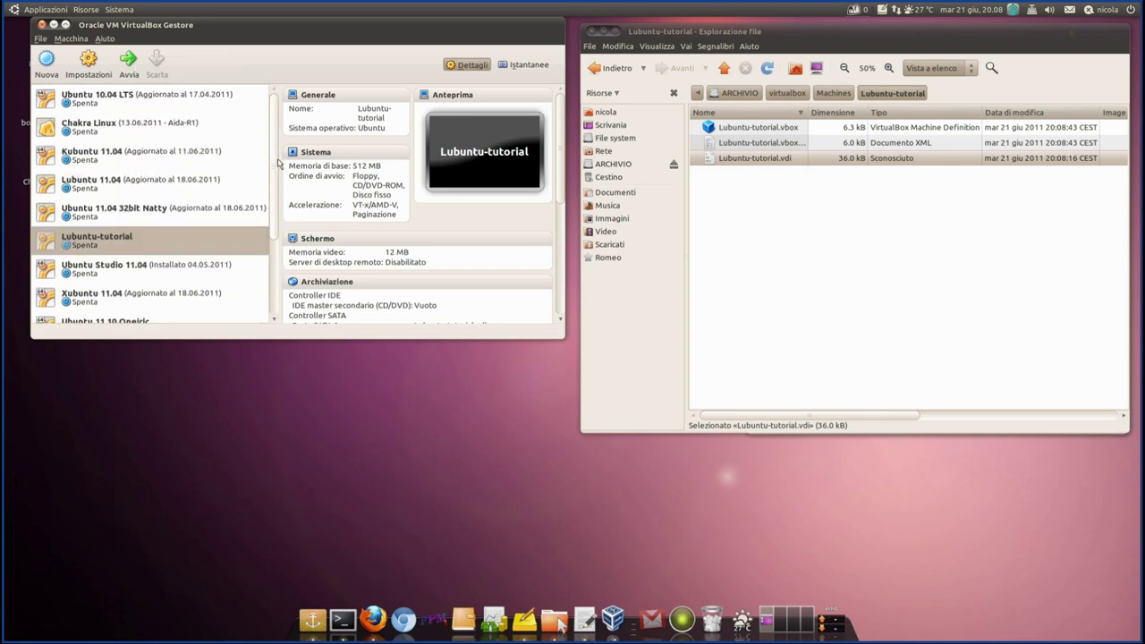
{"action": "left_click_drag", "start_coordinate": [114, 240], "coordinate": [140, 181]}
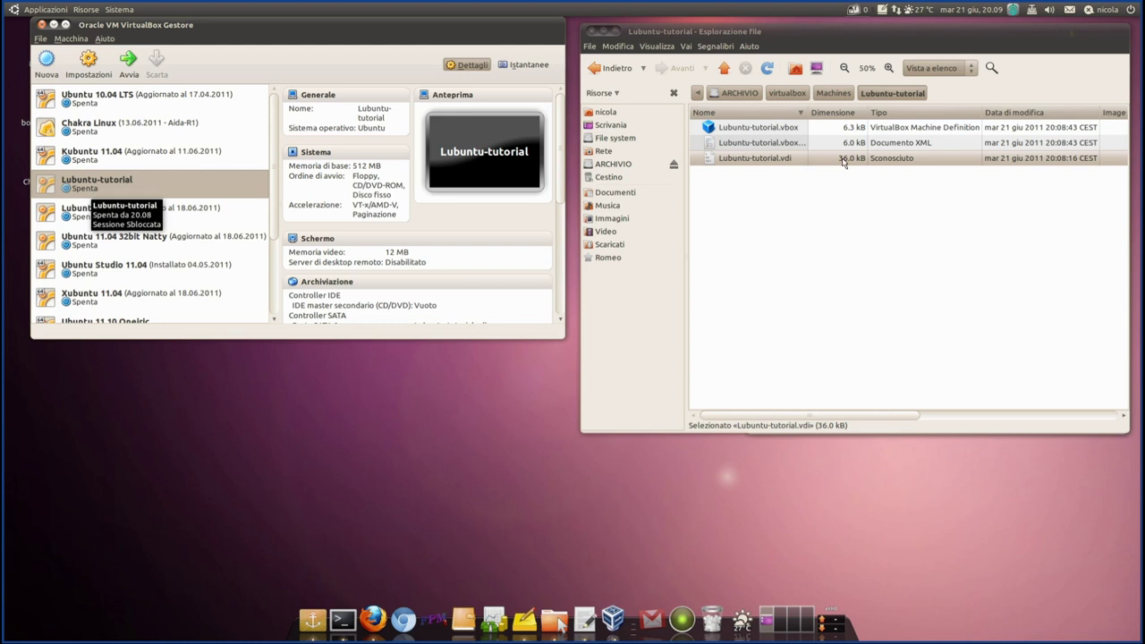
{"action": "left_click_drag", "start_coordinate": [810, 112], "coordinate": [846, 118]}
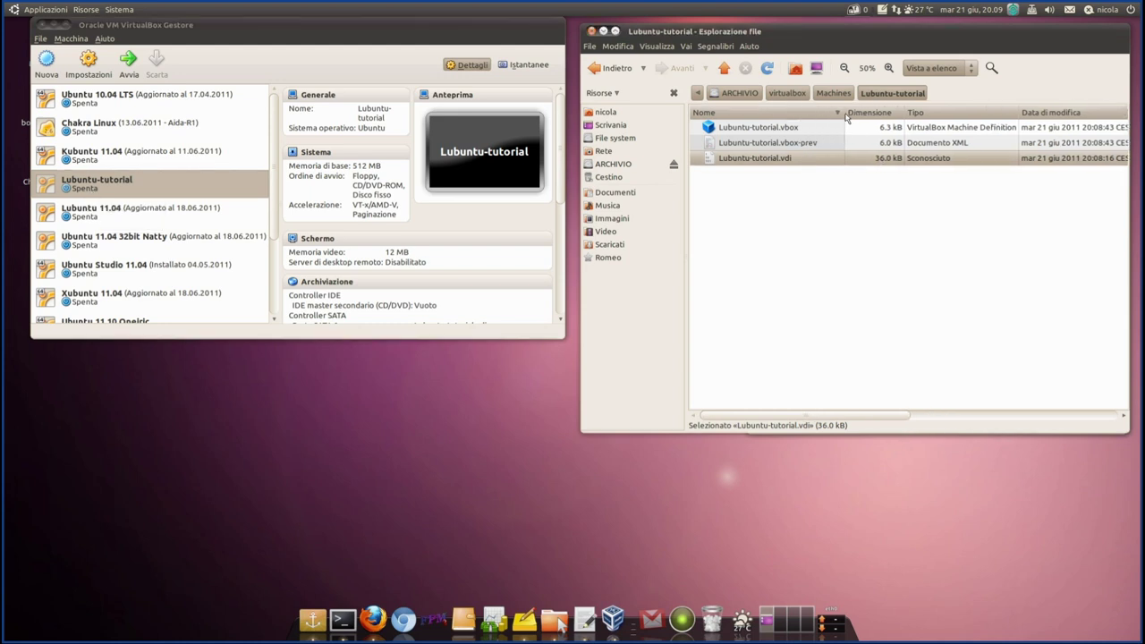
{"action": "left_click", "coordinate": [720, 131]}
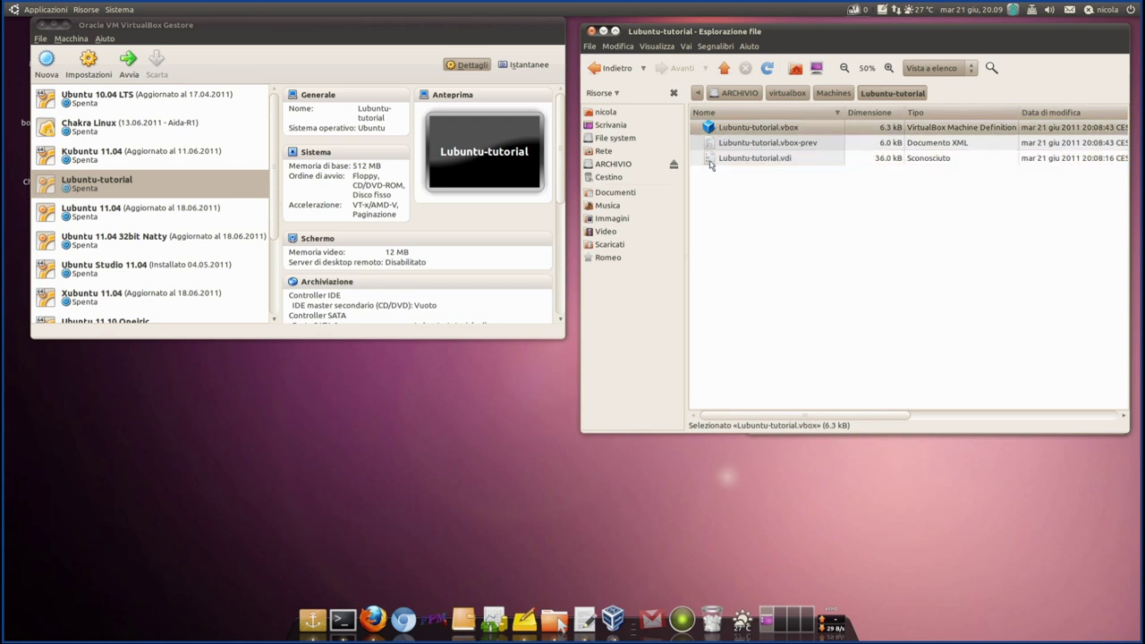
{"action": "left_click", "coordinate": [710, 161], "text": "ctrl"}
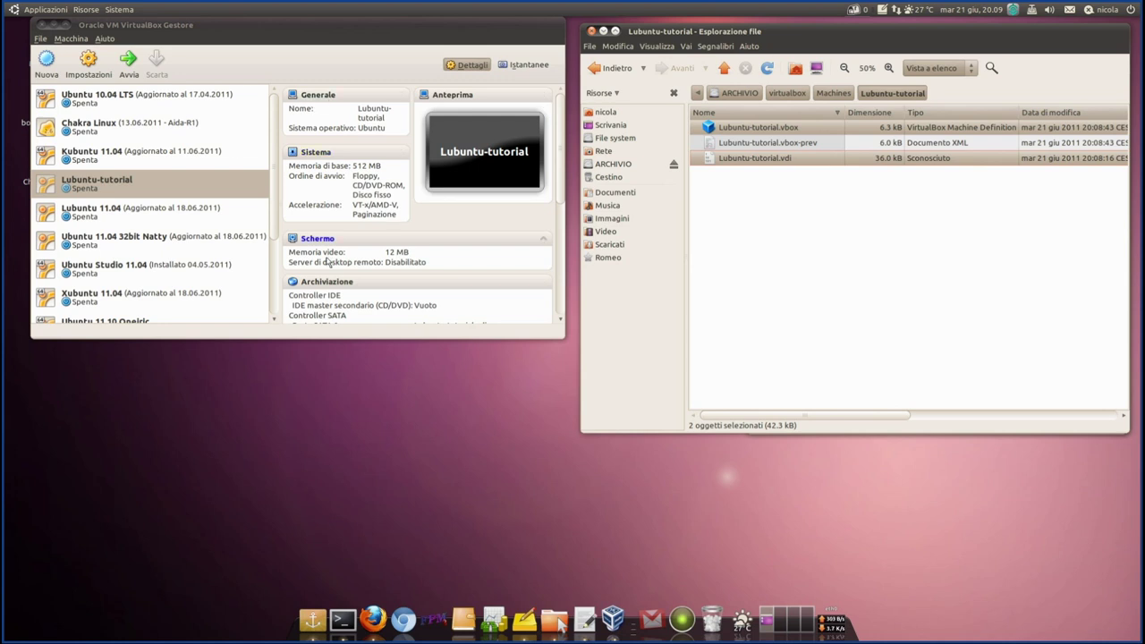
{"action": "left_click_drag", "start_coordinate": [274, 207], "coordinate": [240, 203]}
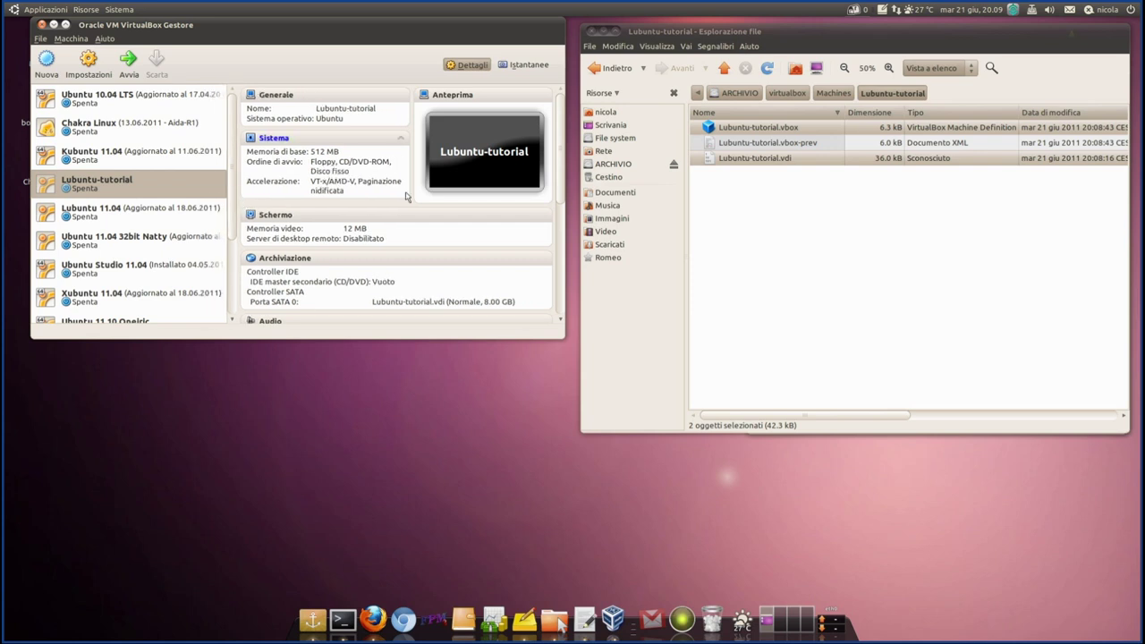
{"action": "left_click_drag", "start_coordinate": [204, 32], "coordinate": [199, 31]}
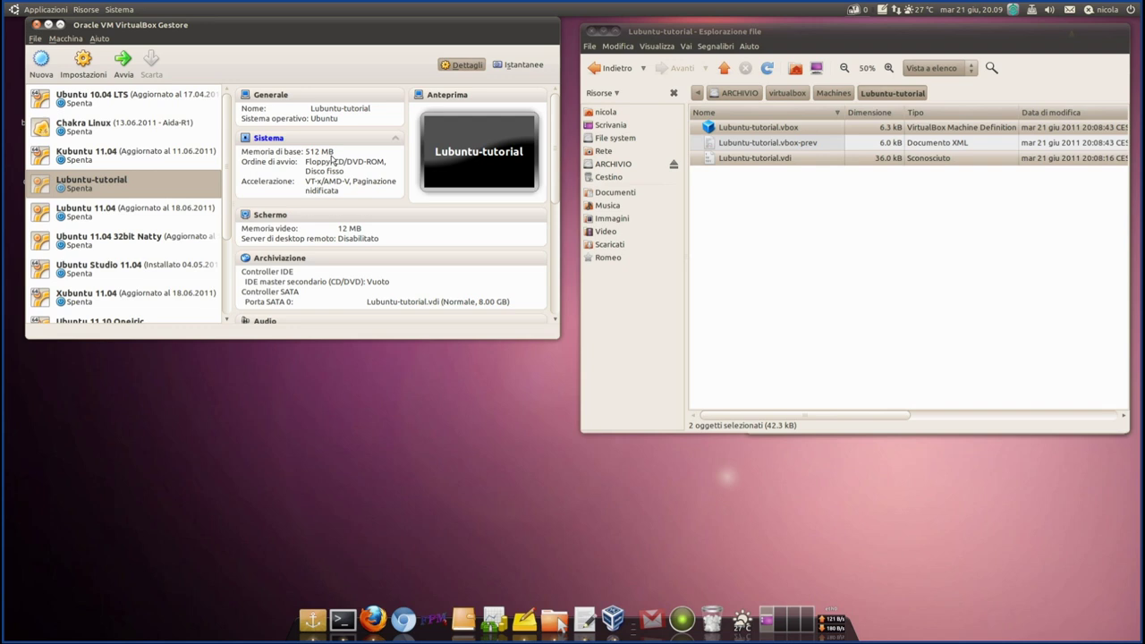
{"action": "left_click", "coordinate": [683, 615]}
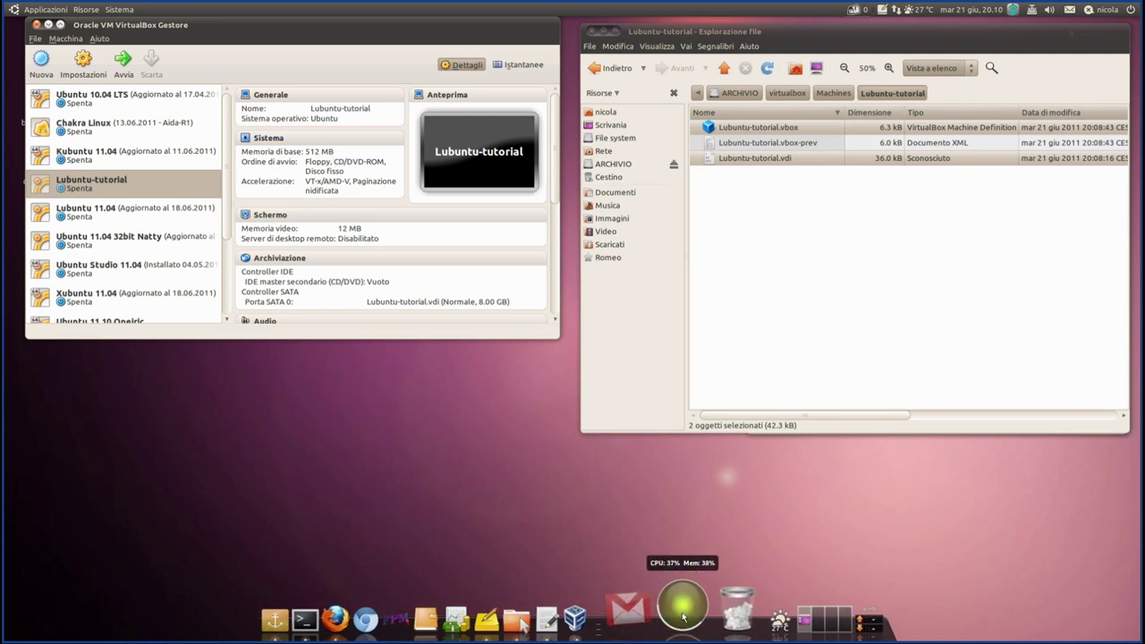
{"action": "left_click_drag", "start_coordinate": [327, 230], "coordinate": [591, 146]}
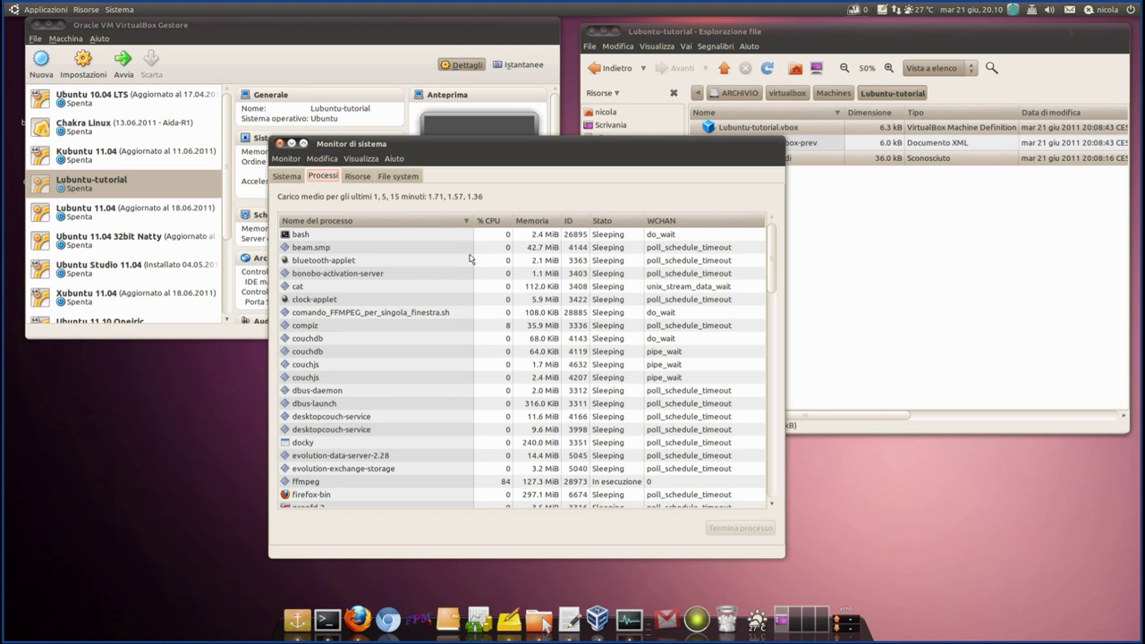
{"action": "left_click", "coordinate": [358, 179]}
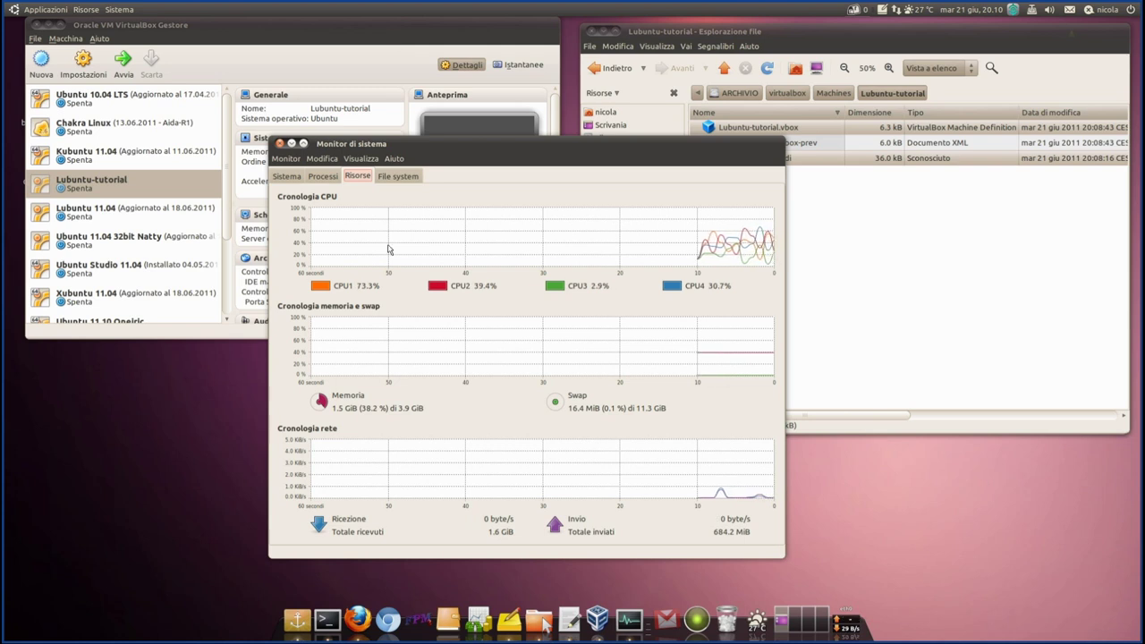
{"action": "left_click_drag", "start_coordinate": [496, 149], "coordinate": [733, 145]}
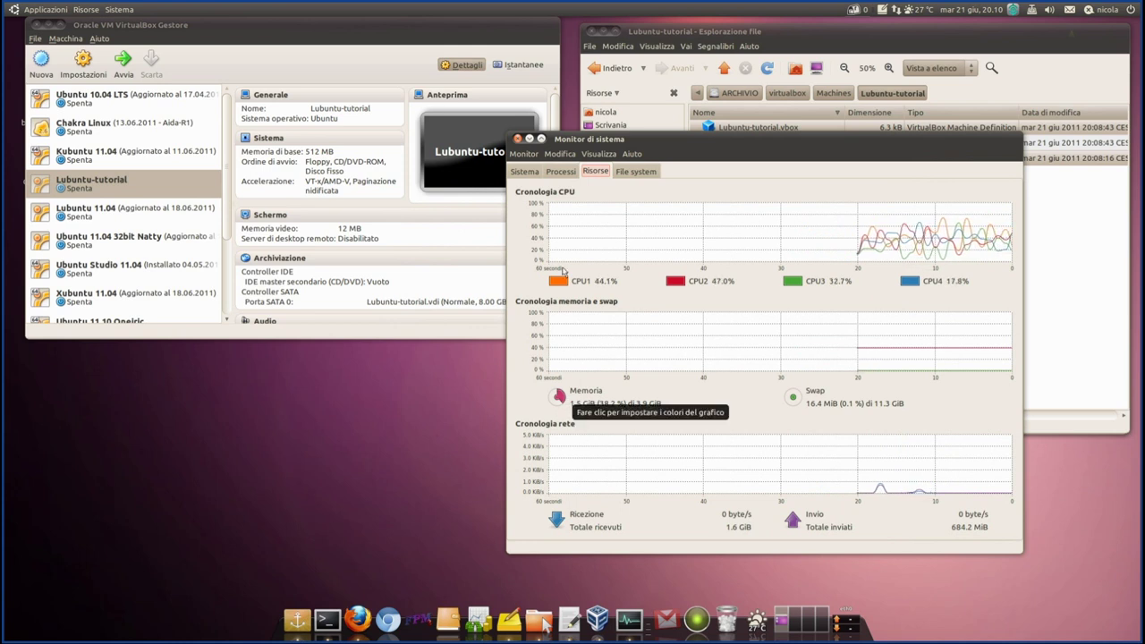
{"action": "left_click", "coordinate": [517, 139]}
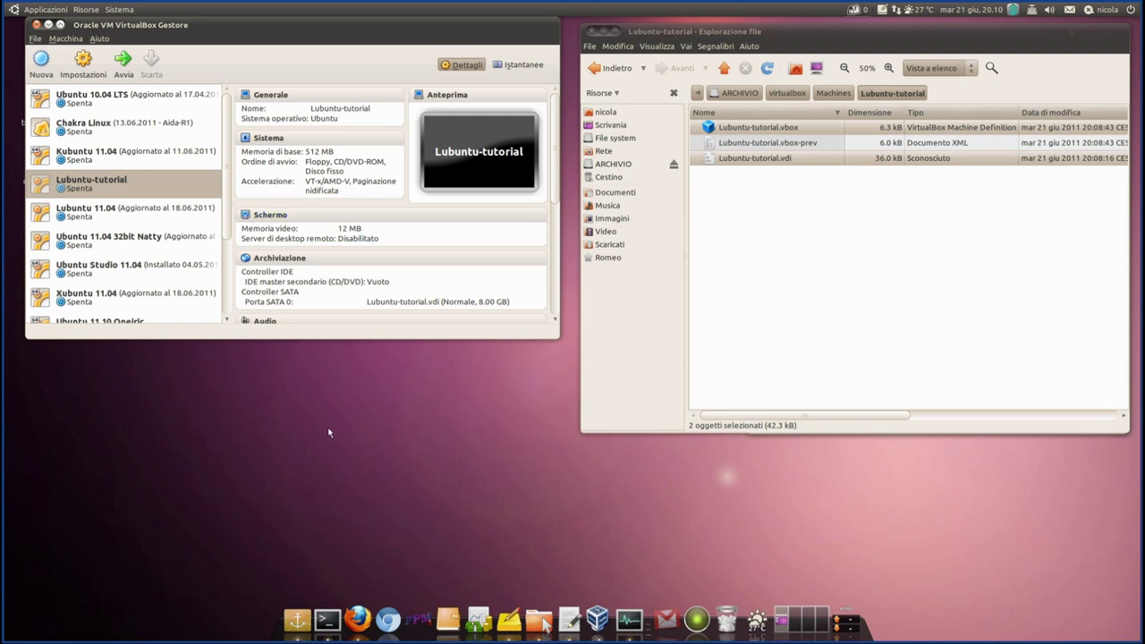
- Give Lubuntu-tutorial 128 MB video memory with 3D acceleration enabled in Display settings
{"action": "left_click", "coordinate": [279, 218]}
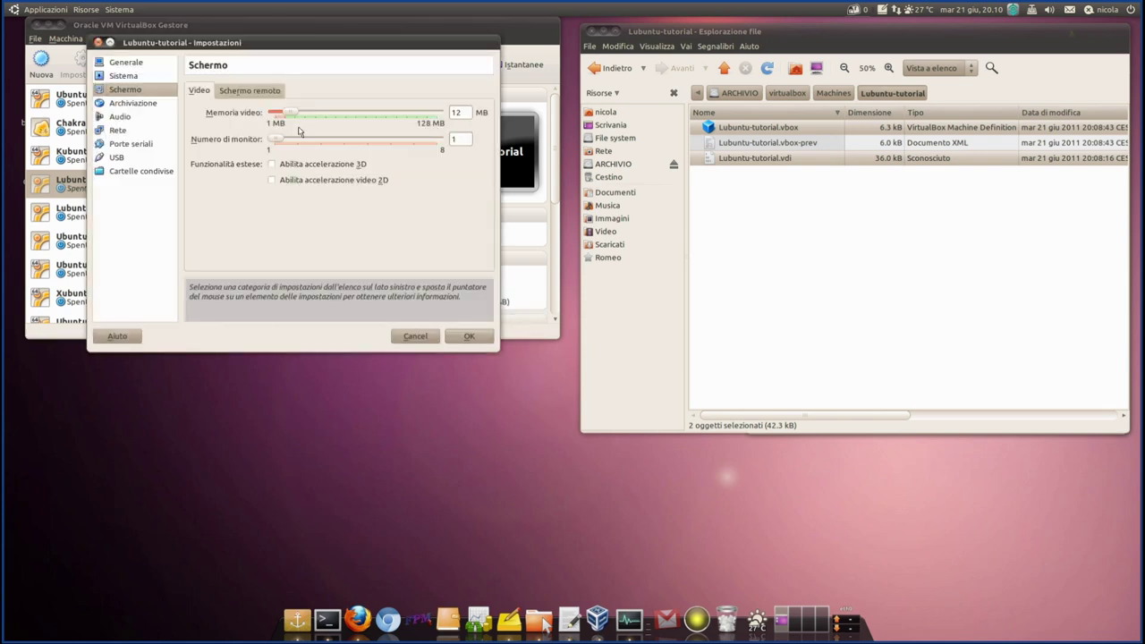
{"action": "left_click_drag", "start_coordinate": [291, 114], "coordinate": [462, 114]}
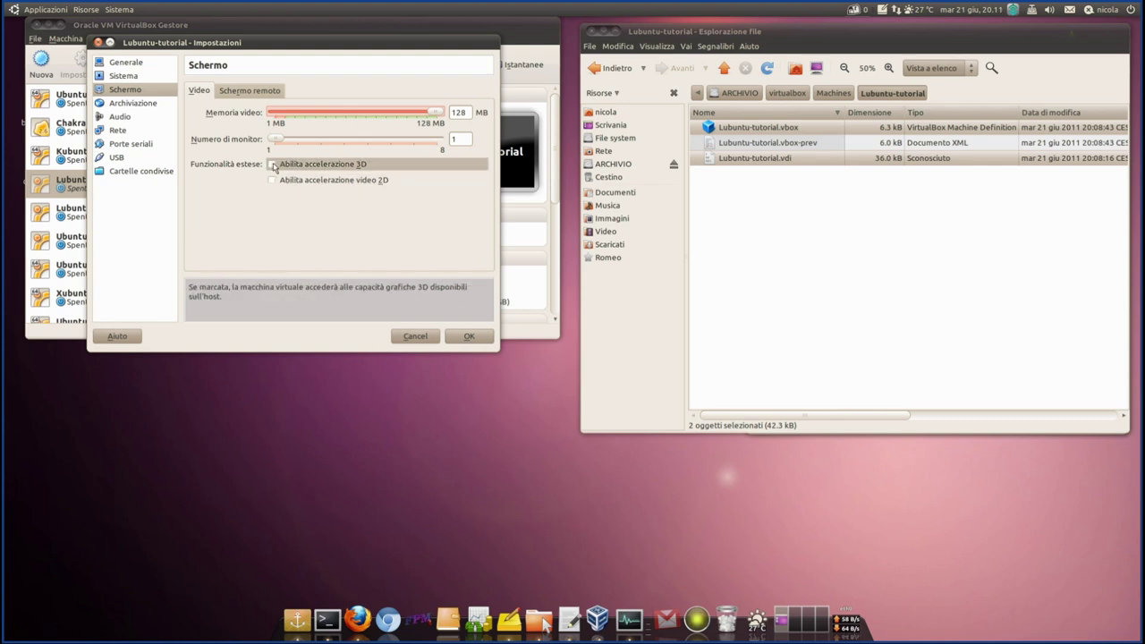
{"action": "left_click", "coordinate": [273, 165]}
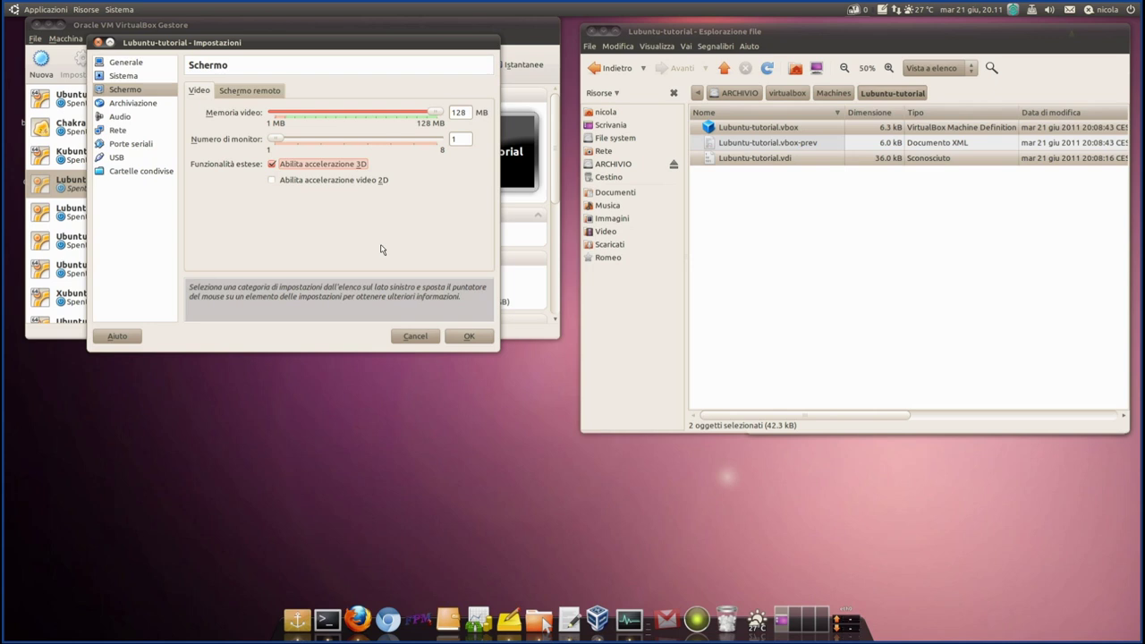
{"action": "left_click_drag", "start_coordinate": [306, 43], "coordinate": [327, 95]}
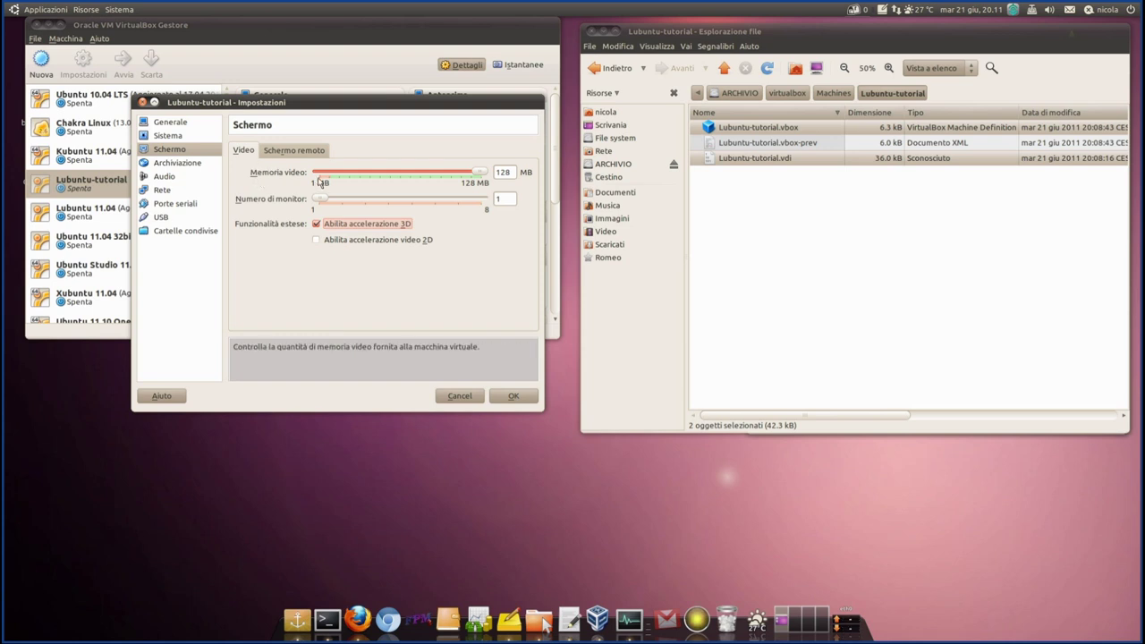
{"action": "left_click", "coordinate": [480, 175]}
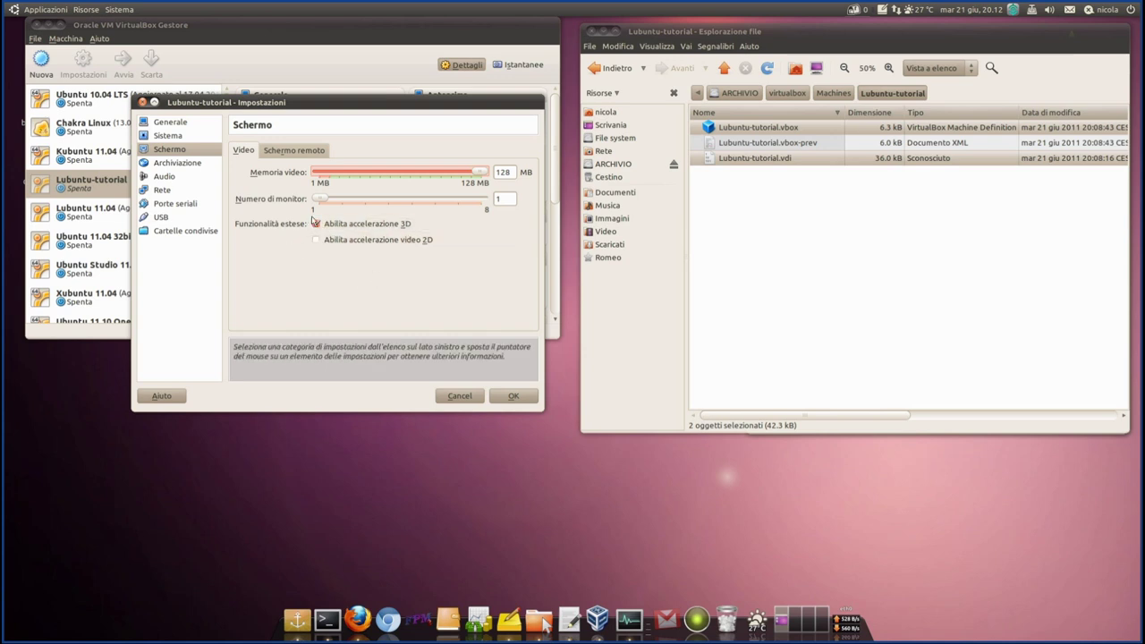
- Save the display settings and check that the details list 128 MB video memory and 3D acceleration
{"action": "left_click", "coordinate": [512, 397]}
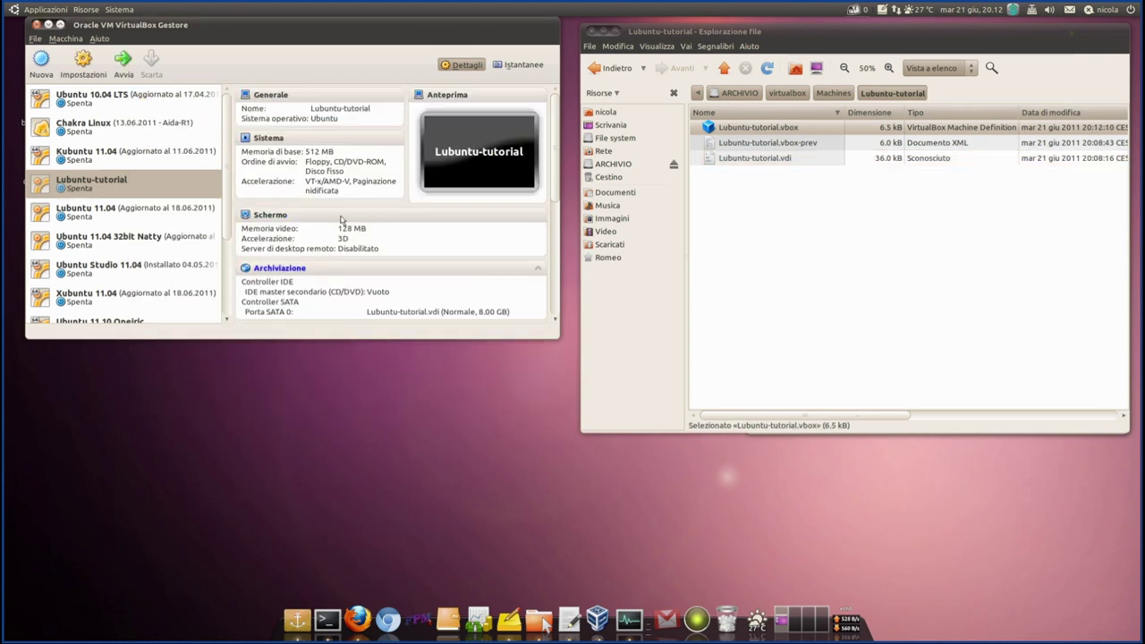
{"action": "scroll", "coordinate": [348, 270], "scroll_direction": "down", "scroll_amount": 2}
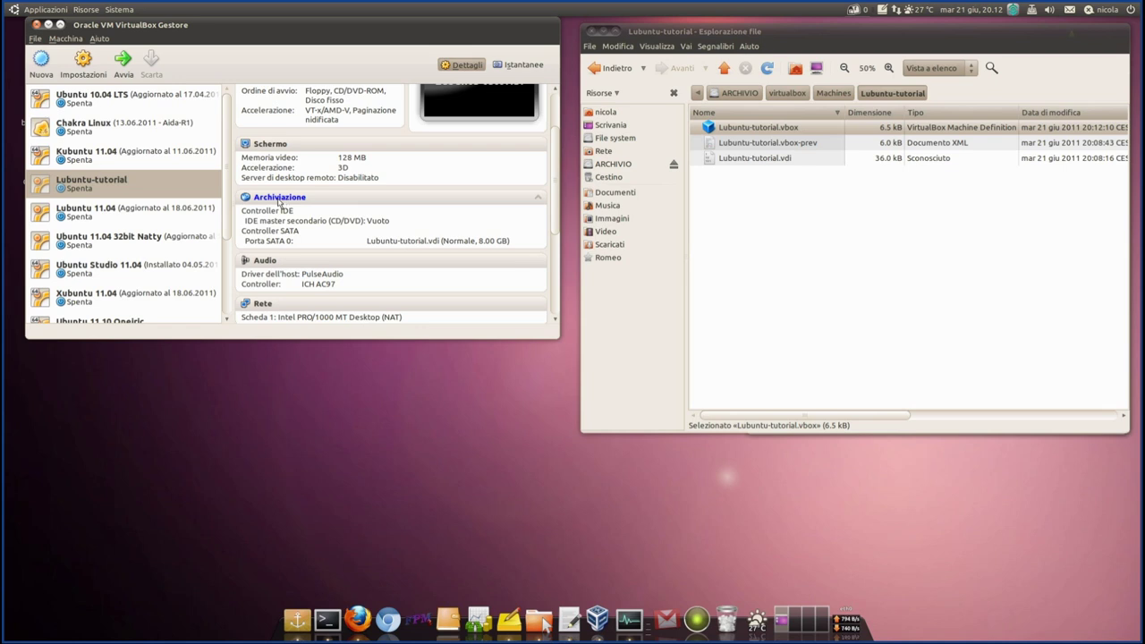
- Open storage settings, locate lubuntu-11.04.iso, and open the empty IDE CD drive's disc choices
{"action": "left_click", "coordinate": [279, 199]}
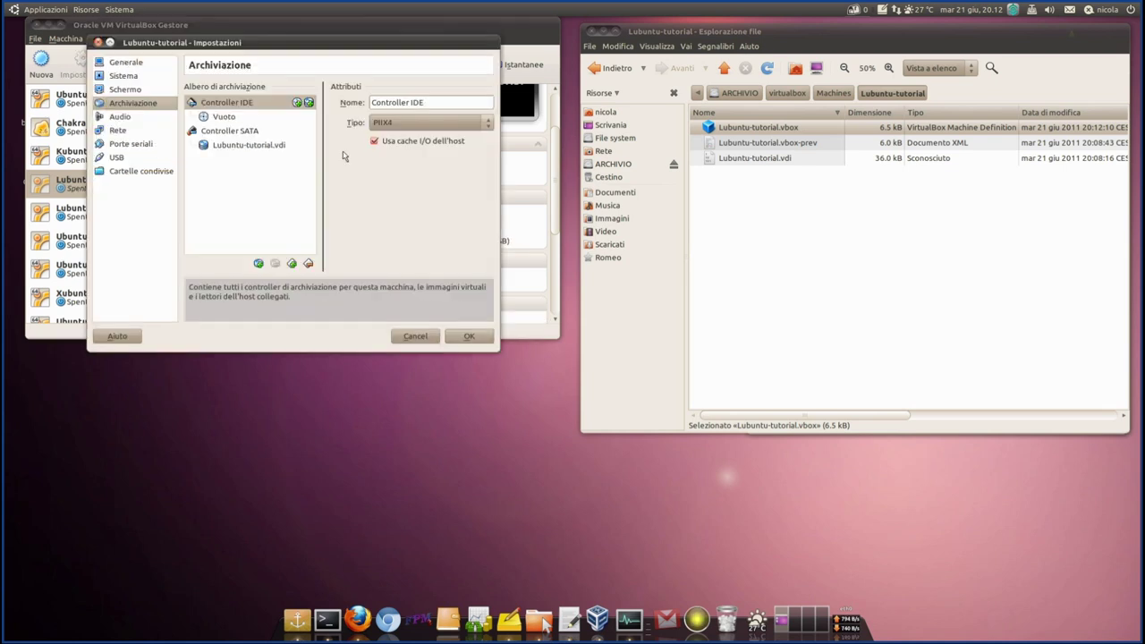
{"action": "left_click_drag", "start_coordinate": [292, 42], "coordinate": [312, 82]}
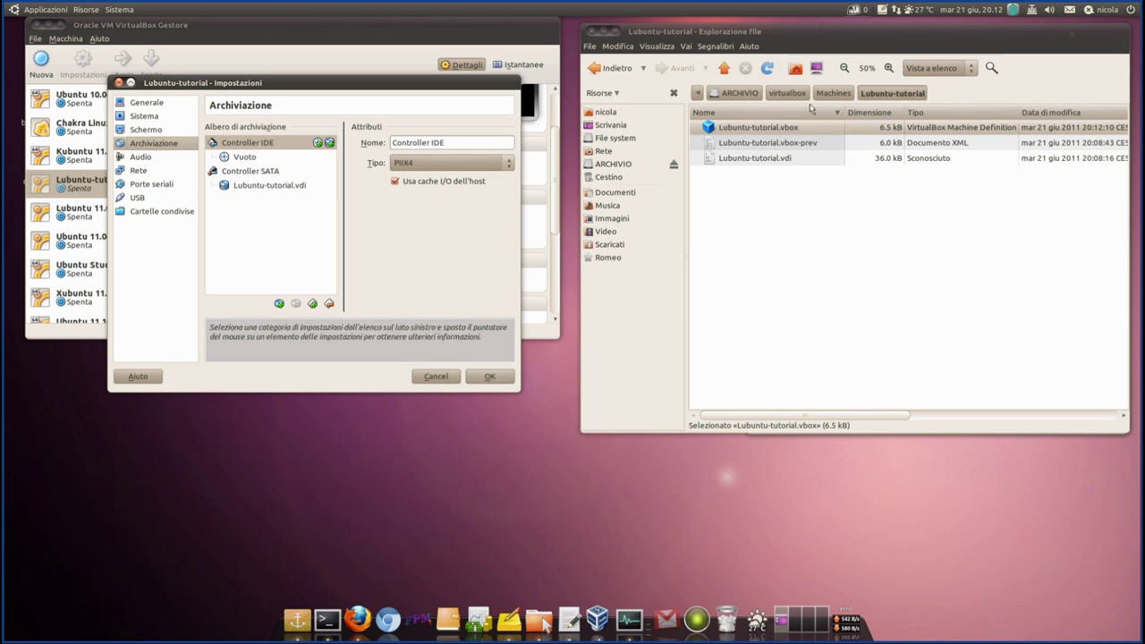
{"action": "left_click", "coordinate": [787, 93]}
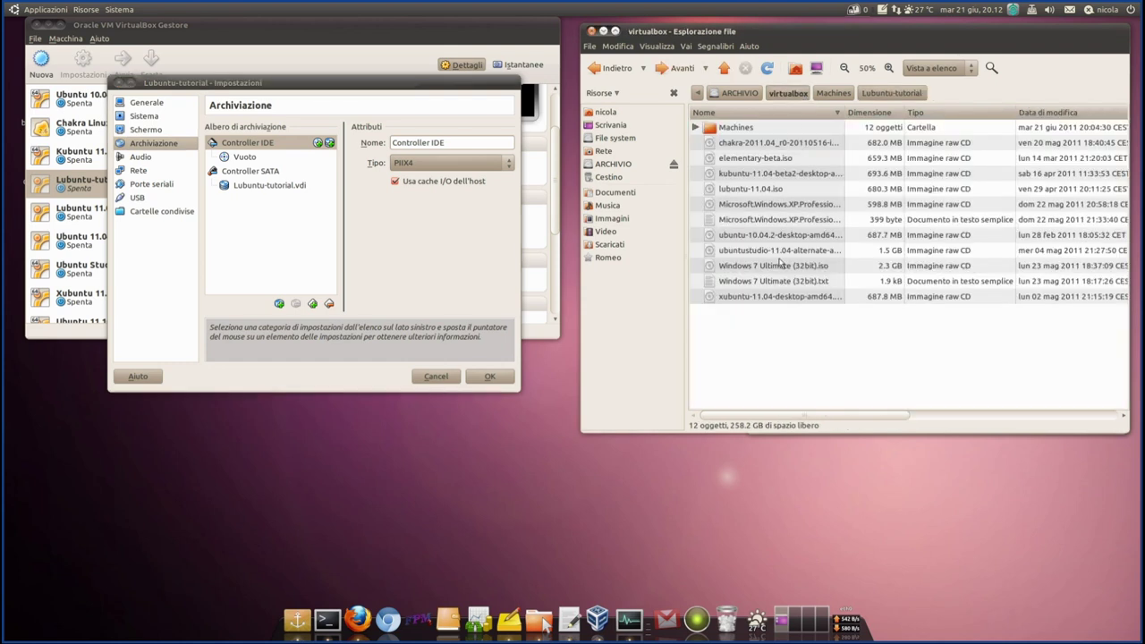
{"action": "left_click", "coordinate": [712, 188]}
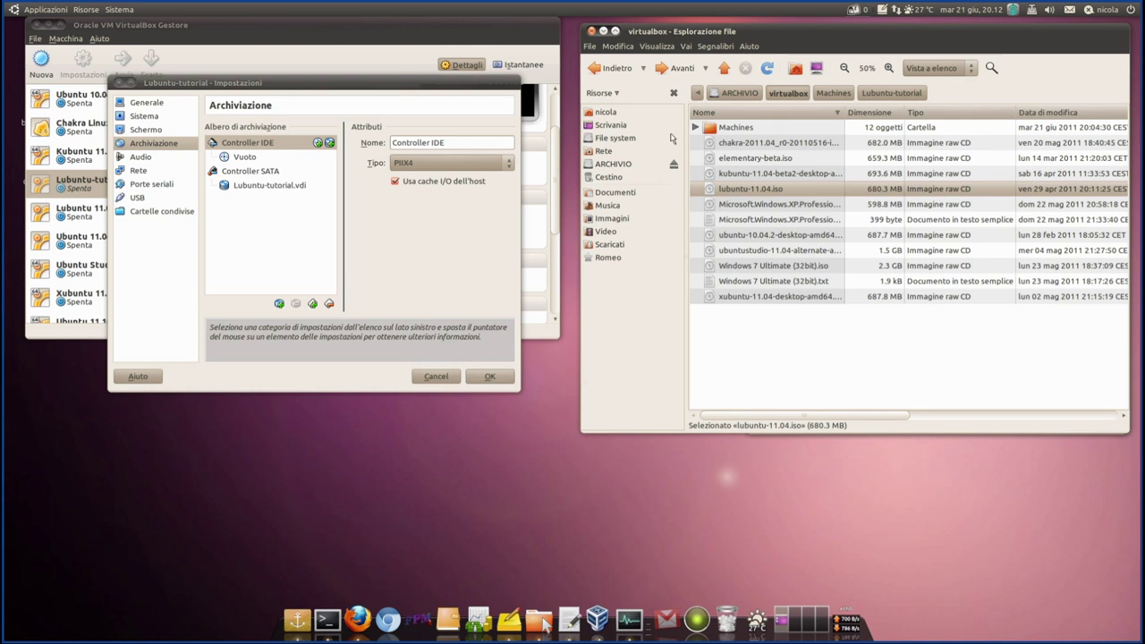
{"action": "left_click", "coordinate": [246, 158]}
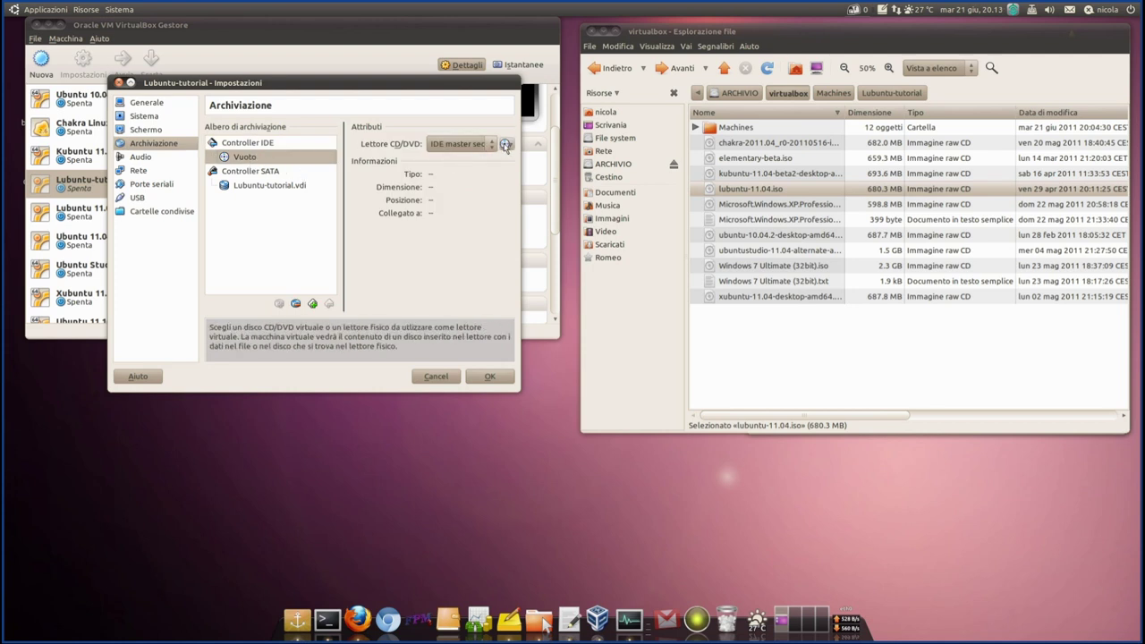
{"action": "left_click", "coordinate": [506, 144]}
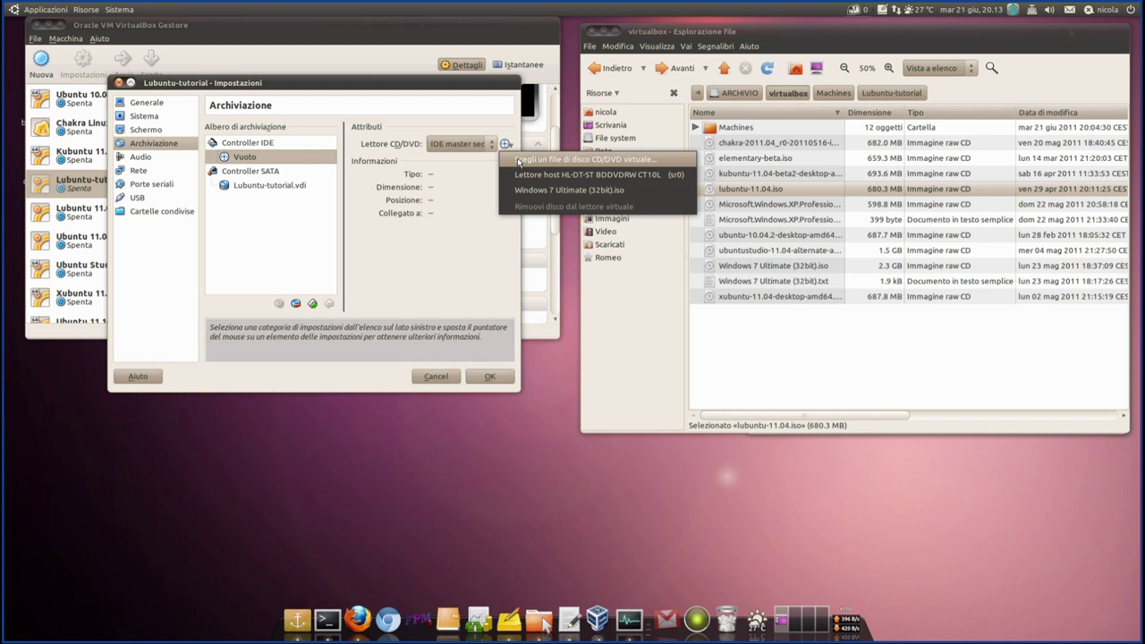
- Load lubuntu-11.04.iso into the IDE CD/DVD drive via the virtual disc file chooser
{"action": "left_click", "coordinate": [518, 161]}
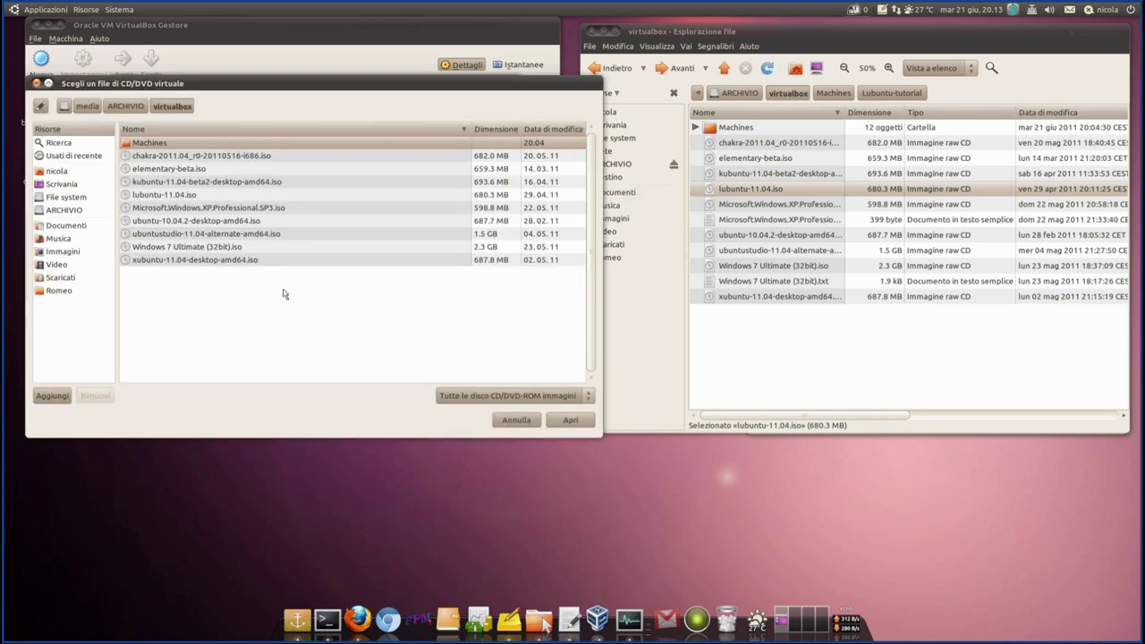
{"action": "left_click", "coordinate": [161, 195]}
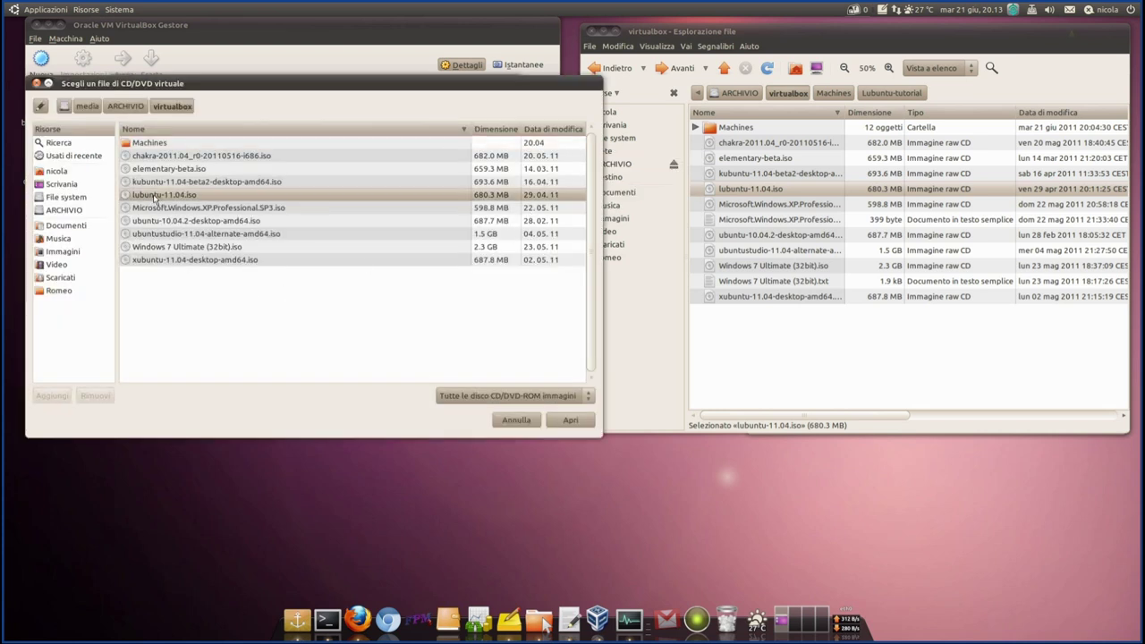
{"action": "left_click", "coordinate": [569, 419]}
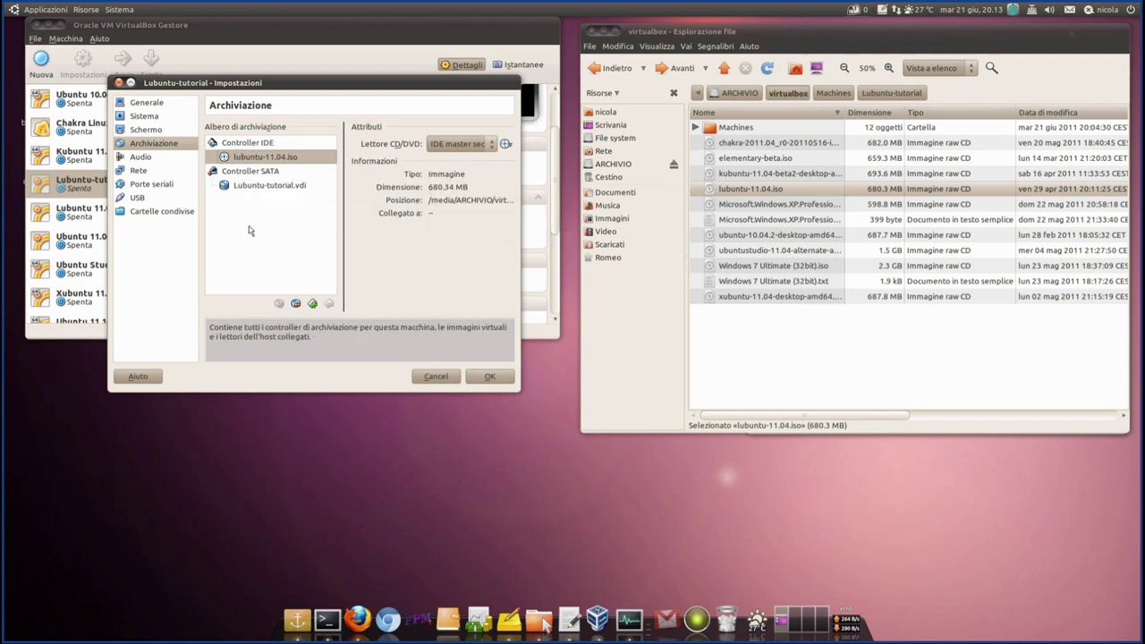
- Locate the Lubuntu-tutorial.vdi disk and enable host I/O cache on the SATA controller
{"action": "left_click", "coordinate": [253, 189]}
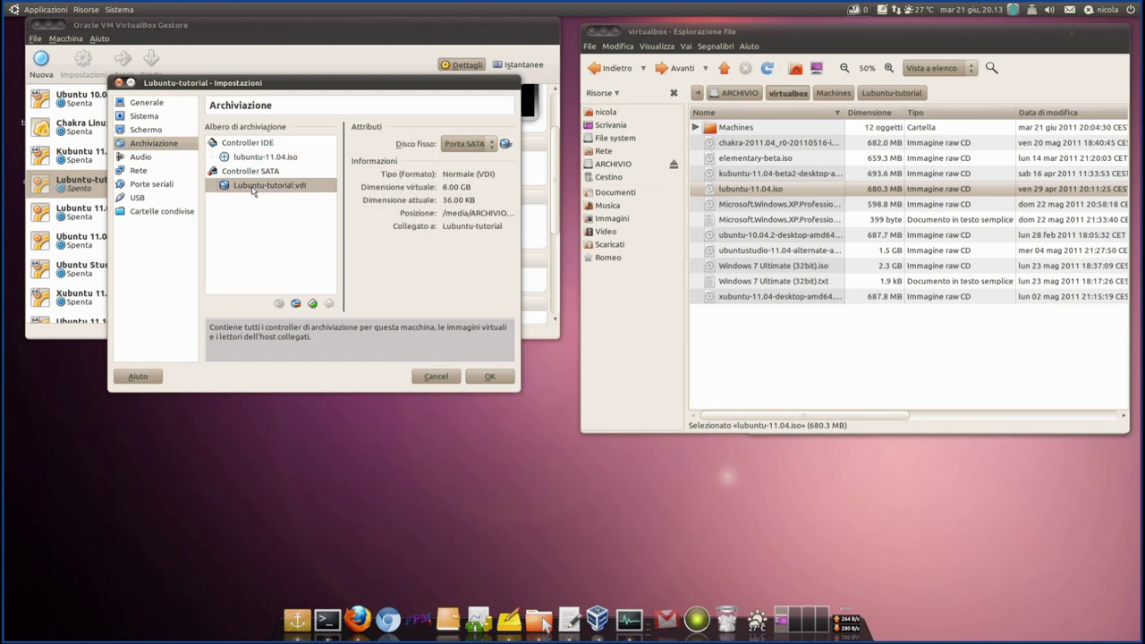
{"action": "left_click", "coordinate": [892, 93]}
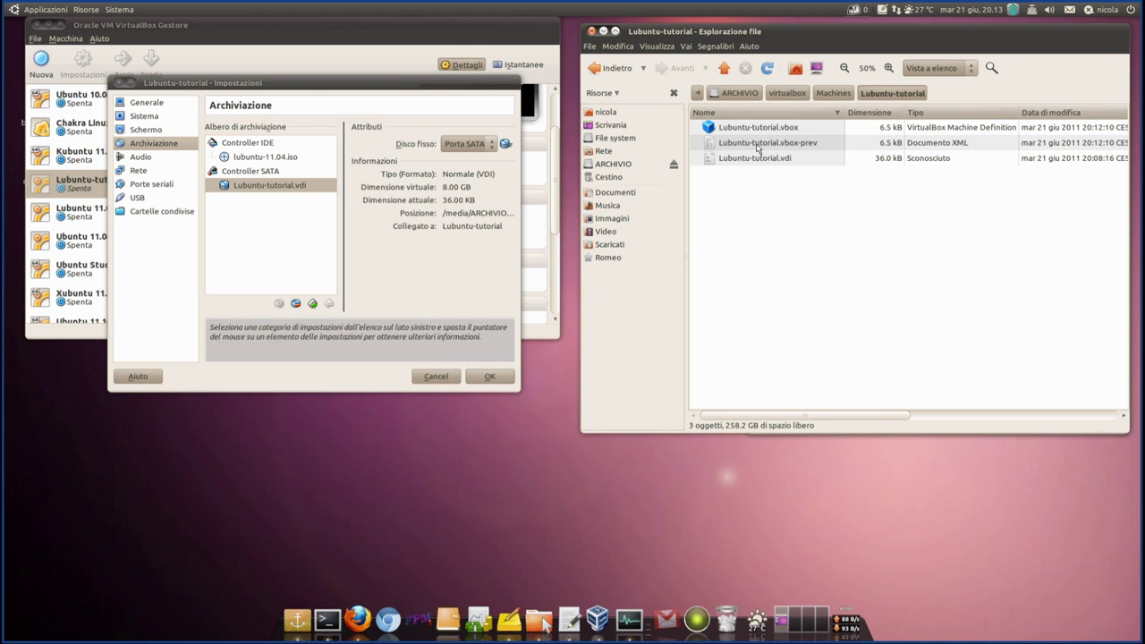
{"action": "left_click", "coordinate": [752, 159]}
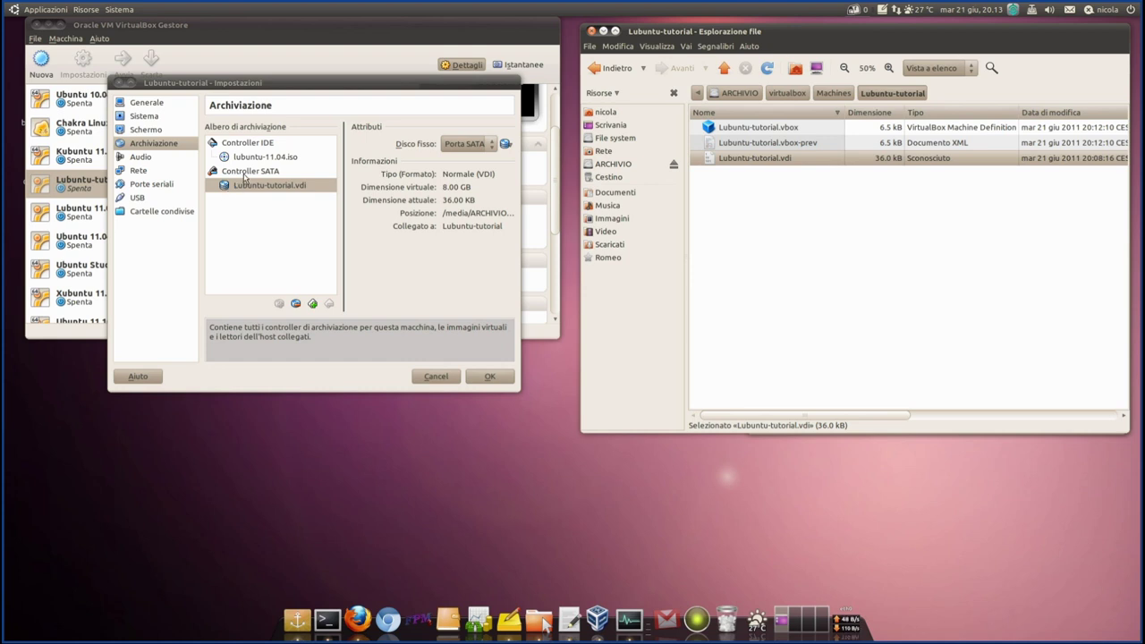
{"action": "left_click", "coordinate": [247, 173]}
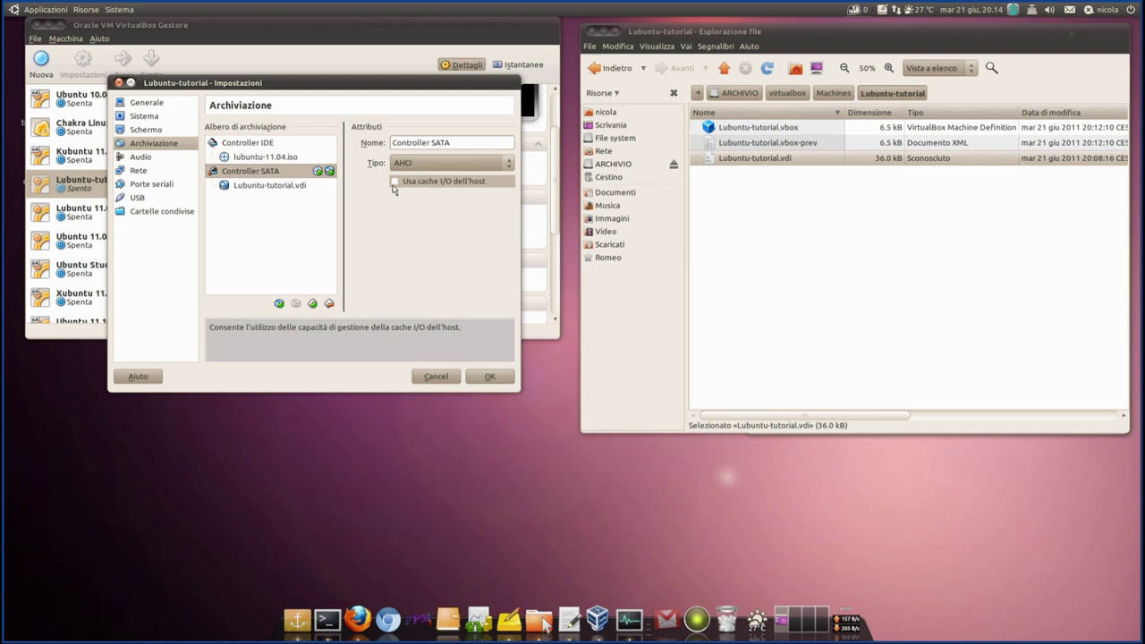
{"action": "left_click", "coordinate": [395, 182]}
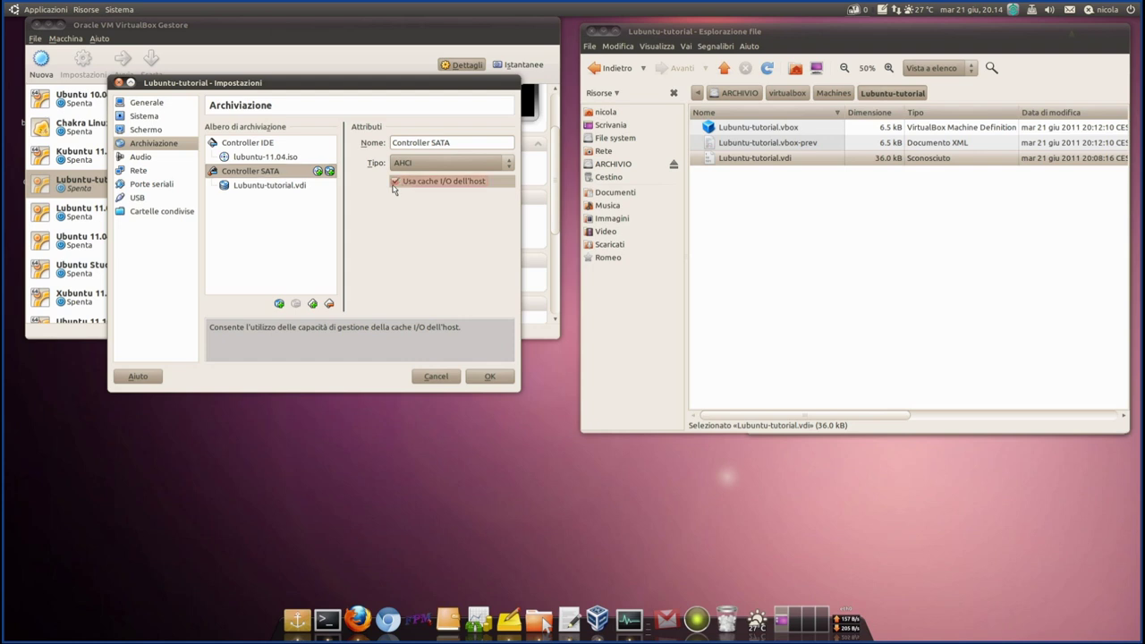
- Review the IDE and SATA storage entries, then save the storage settings
{"action": "left_click", "coordinate": [248, 145]}
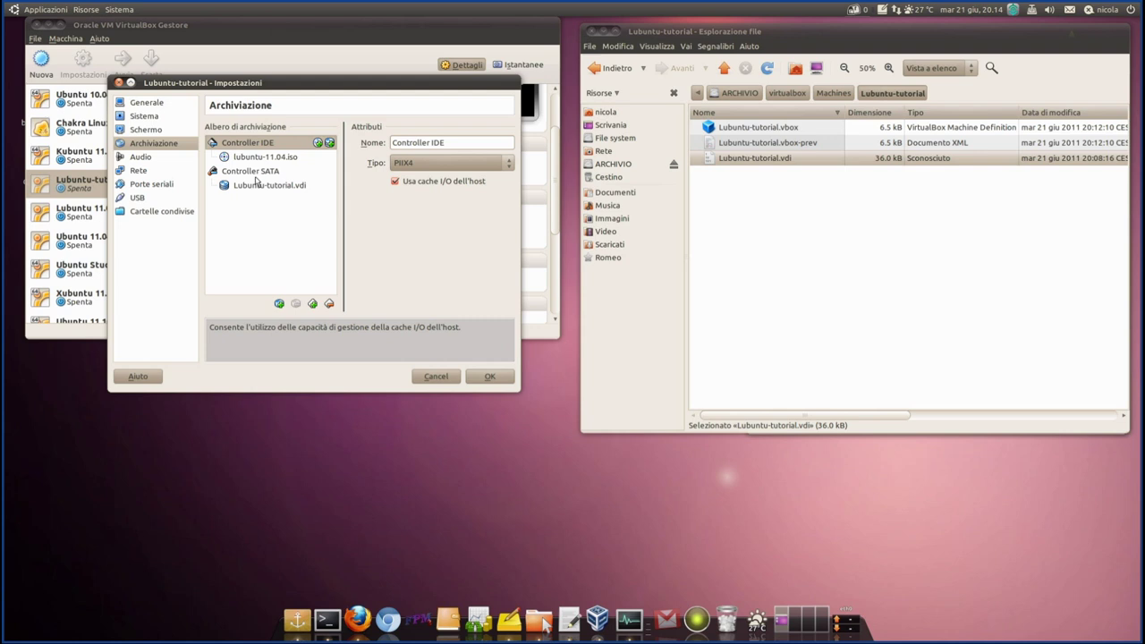
{"action": "left_click", "coordinate": [256, 175]}
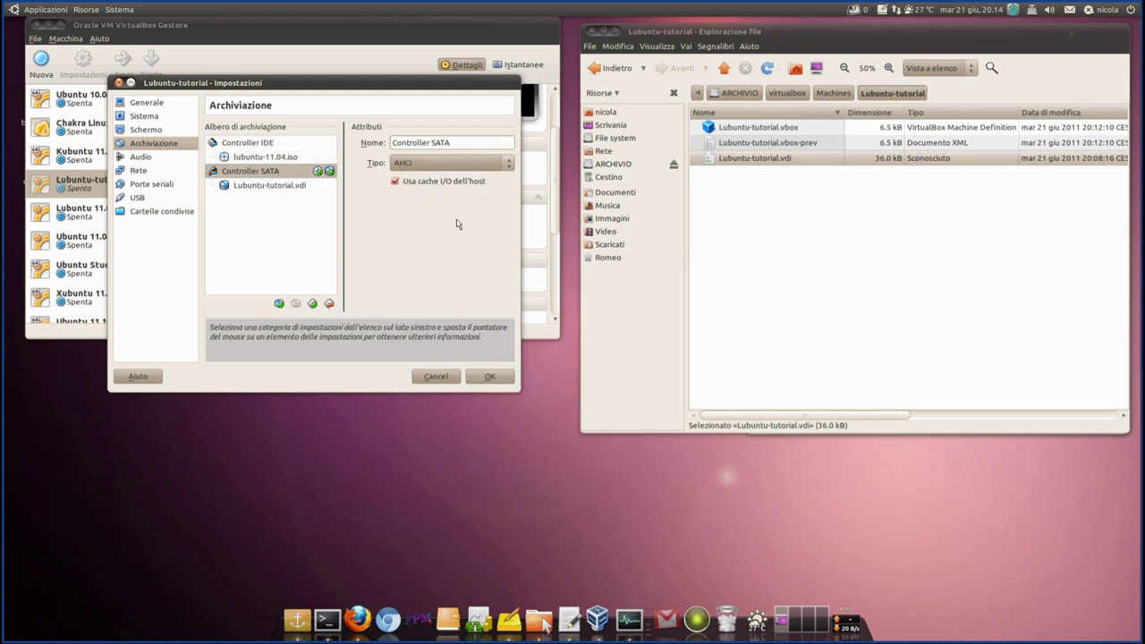
{"action": "left_click", "coordinate": [259, 161]}
{"action": "left_click", "coordinate": [268, 187]}
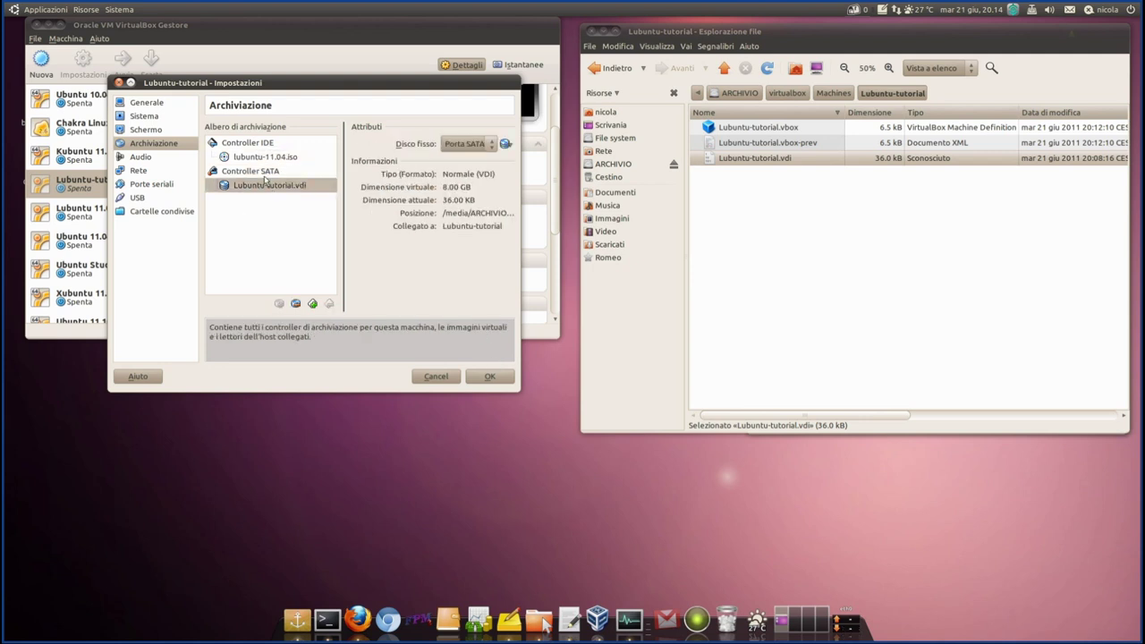
{"action": "left_click", "coordinate": [263, 175]}
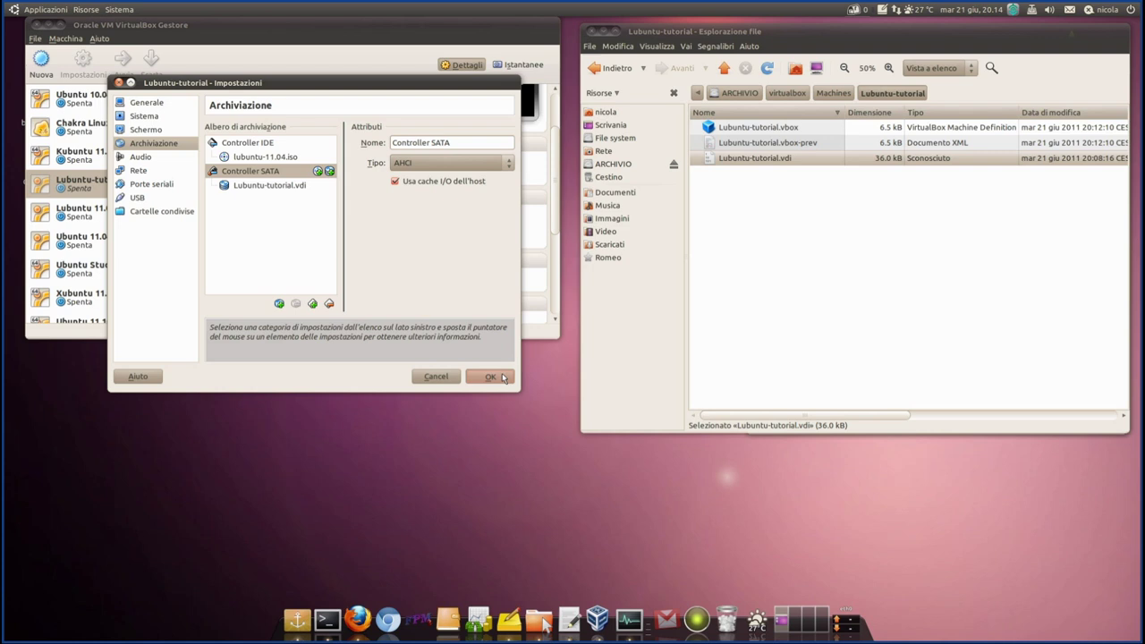
{"action": "left_click", "coordinate": [501, 376]}
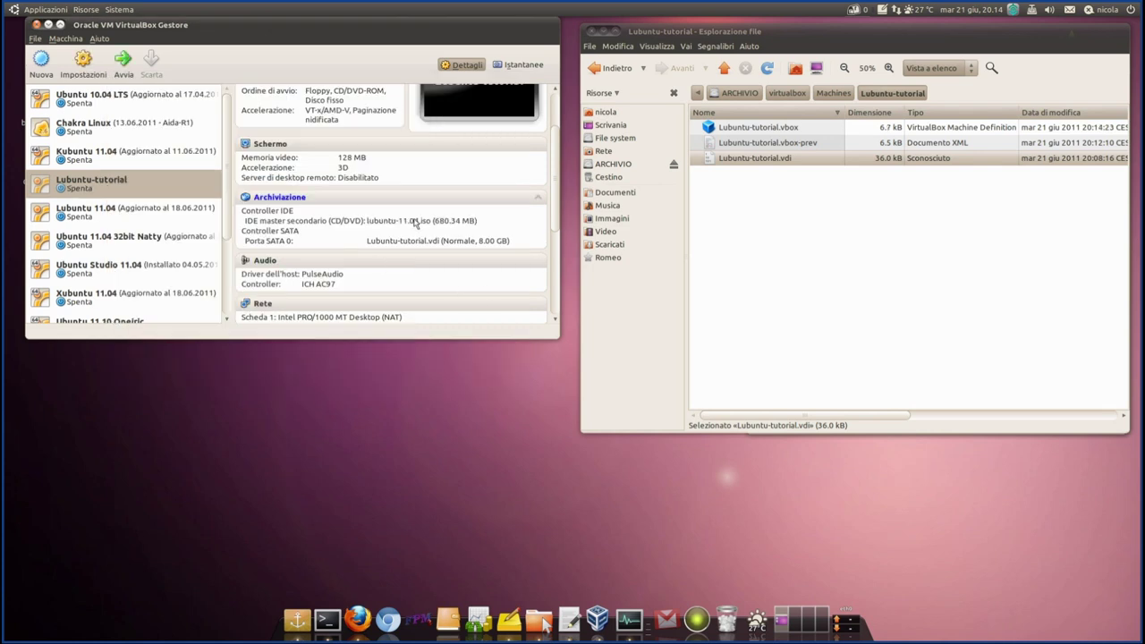
{"action": "scroll", "coordinate": [383, 249], "scroll_direction": "down", "scroll_amount": 2}
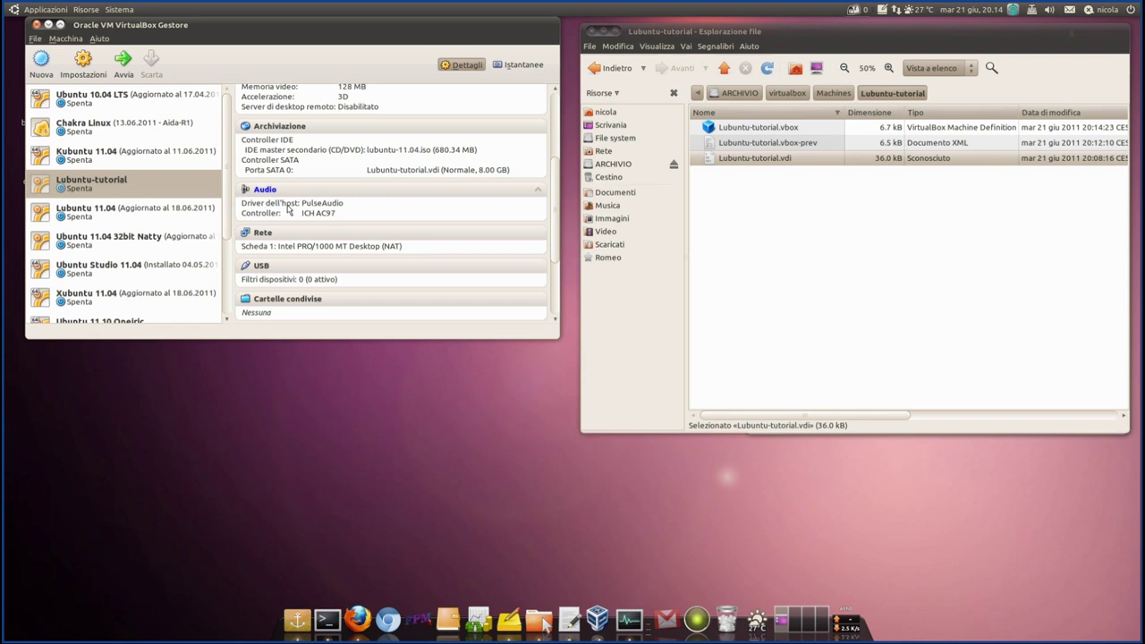
{"action": "scroll", "coordinate": [345, 242], "scroll_direction": "down", "scroll_amount": 2}
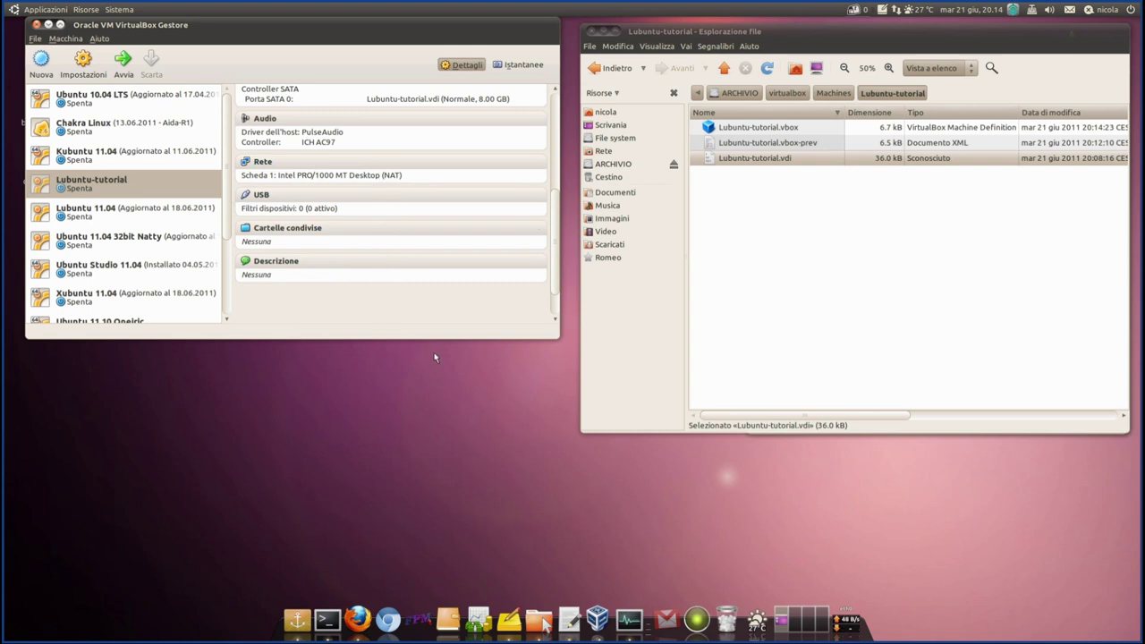
{"action": "scroll", "coordinate": [353, 238], "scroll_direction": "down", "scroll_amount": 1}
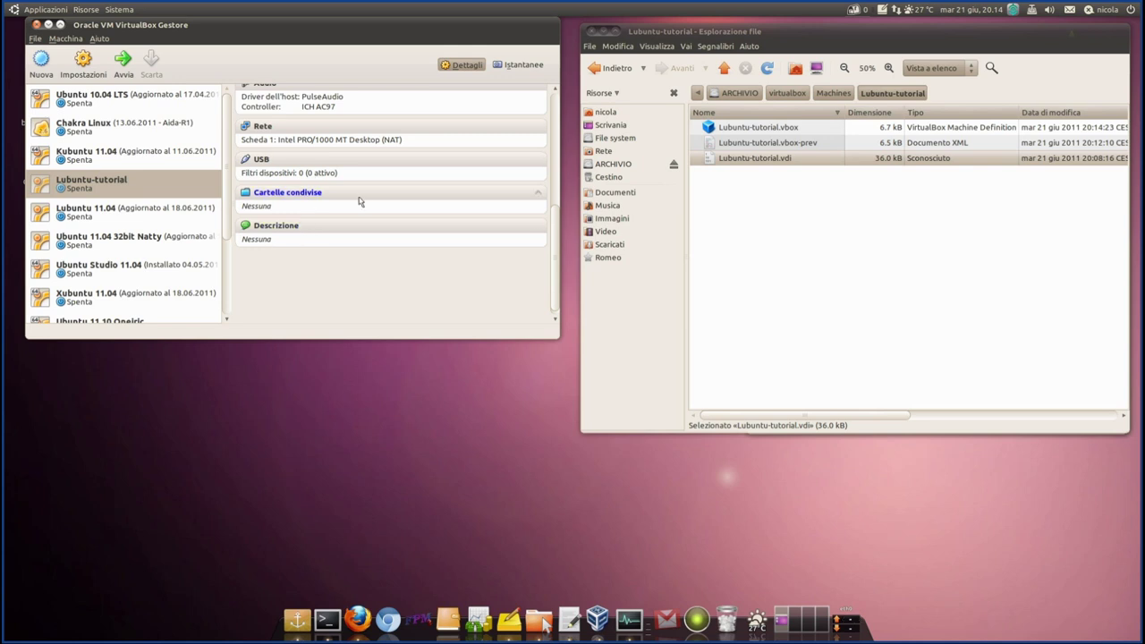
{"action": "scroll", "coordinate": [358, 201], "scroll_direction": "up", "scroll_amount": 2}
{"action": "scroll", "coordinate": [331, 206], "scroll_direction": "down", "scroll_amount": 1}
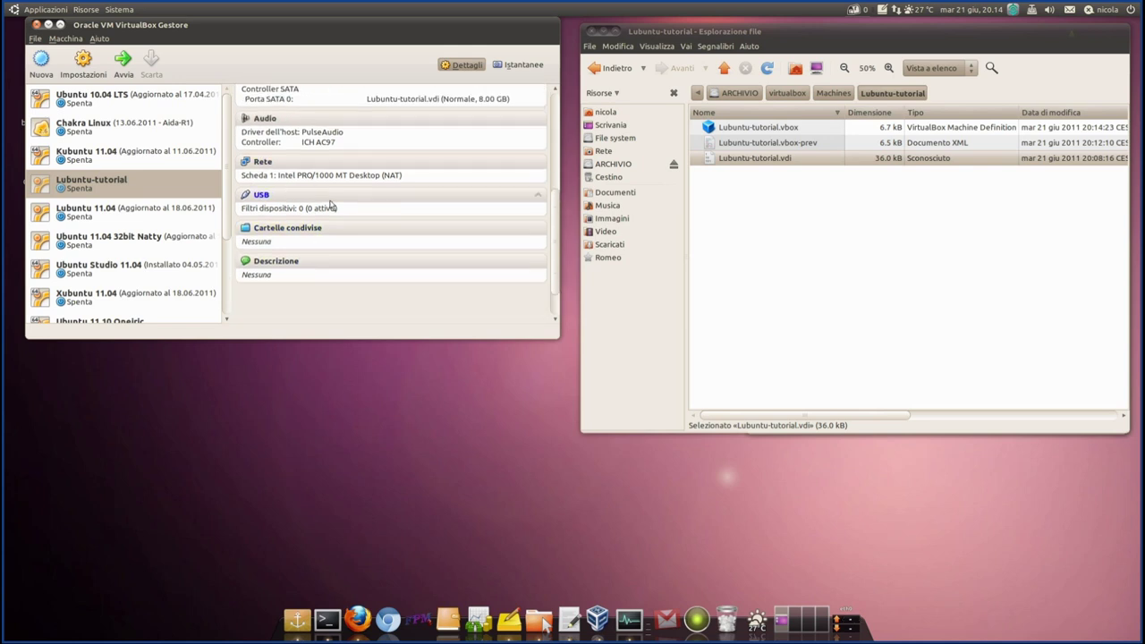
{"action": "scroll", "coordinate": [330, 206], "scroll_direction": "down", "scroll_amount": 1}
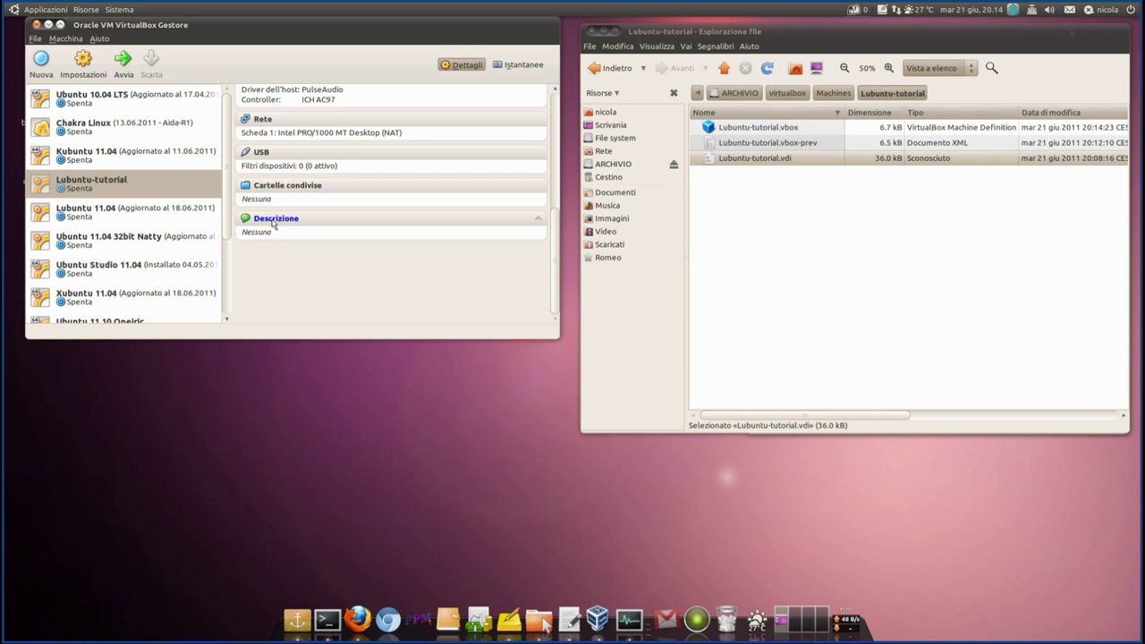
- Set the machine's description to 'creata solo per il tutorial' and save it
{"action": "left_click", "coordinate": [274, 223]}
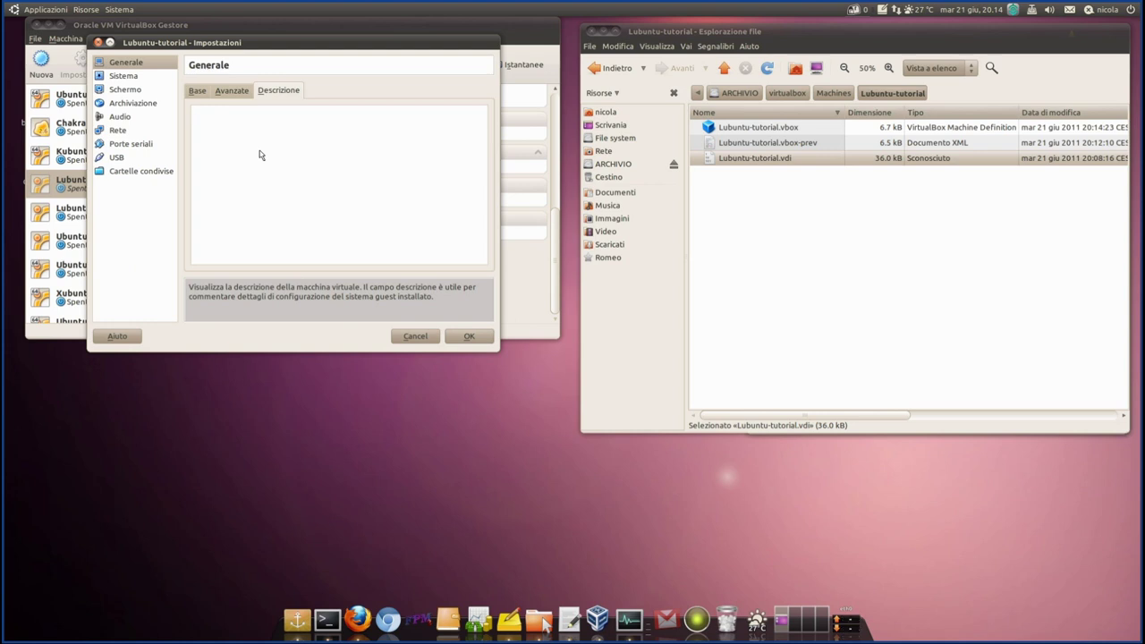
{"action": "type", "text": "eata solo per il tutorial"}
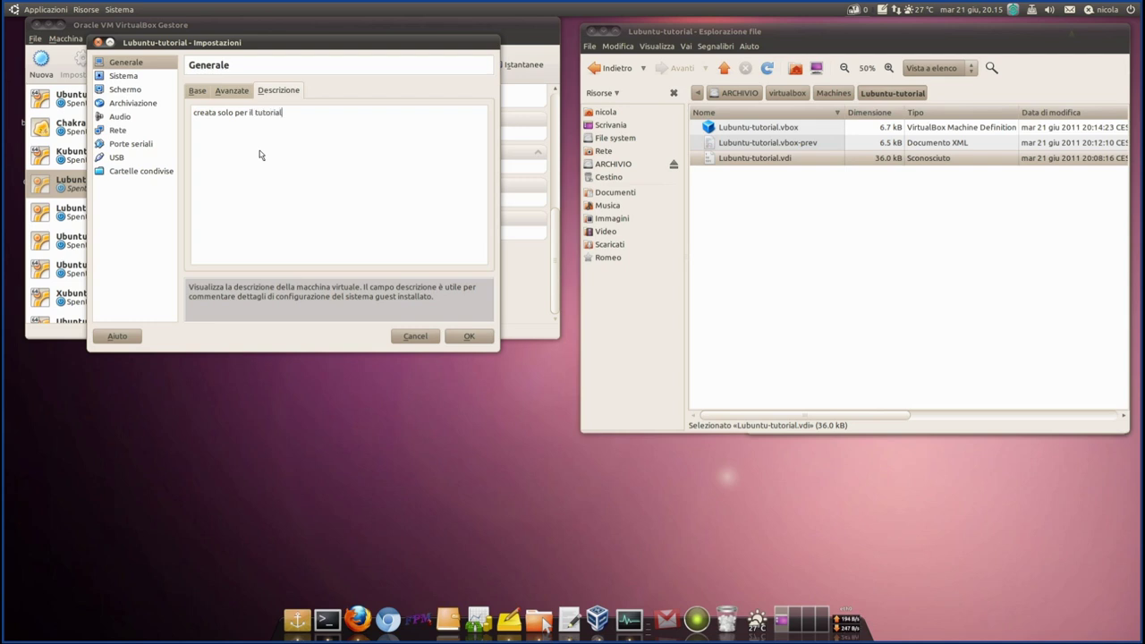
{"action": "left_click", "coordinate": [468, 337]}
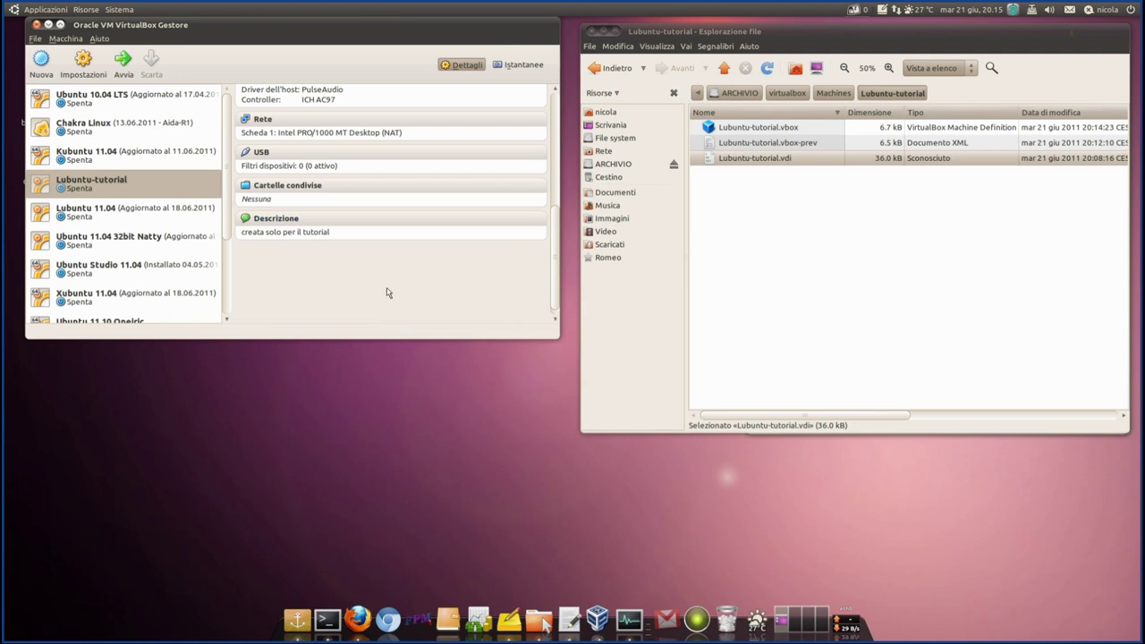
{"action": "scroll", "coordinate": [387, 293], "scroll_direction": "up", "scroll_amount": 1}
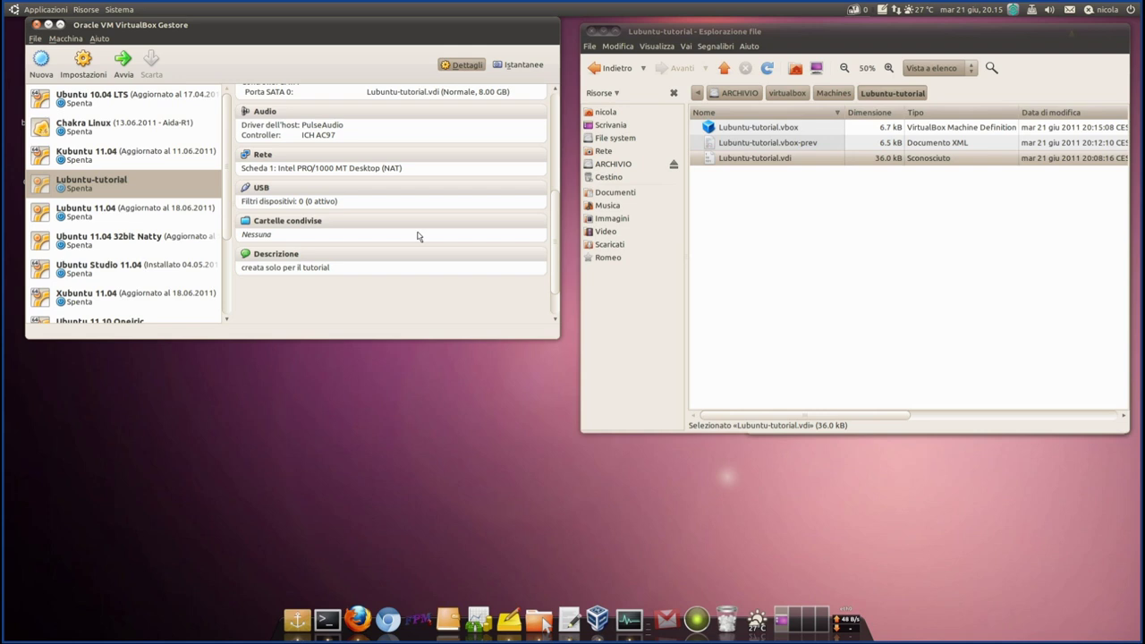
{"action": "scroll", "coordinate": [417, 237], "scroll_direction": "up", "scroll_amount": 5}
{"action": "scroll", "coordinate": [394, 241], "scroll_direction": "up", "scroll_amount": 2}
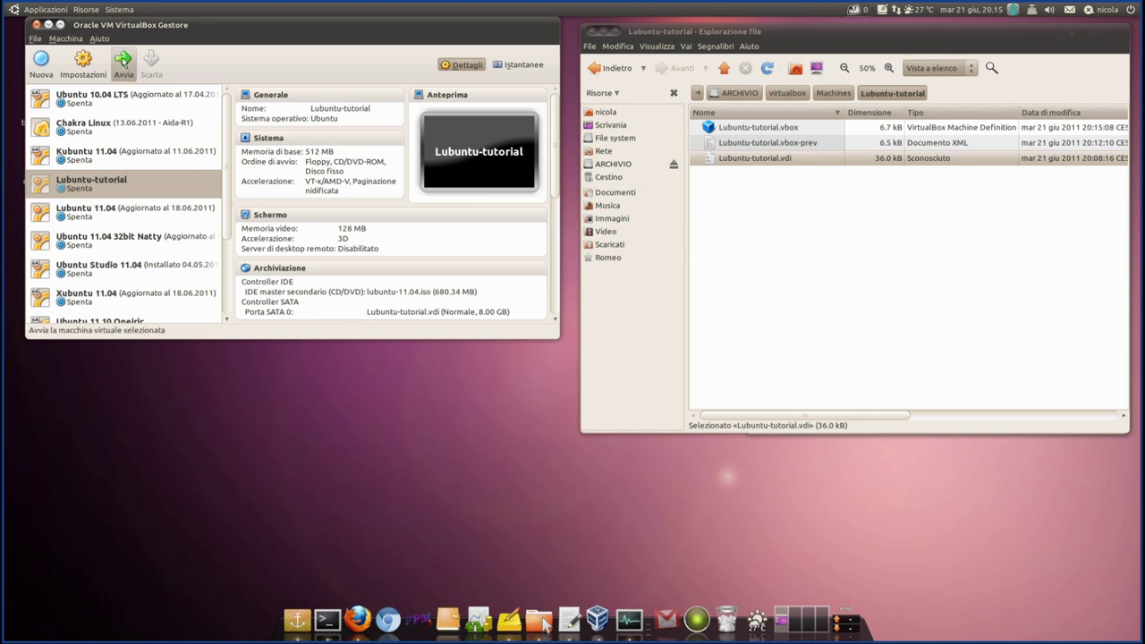
- Start Lubuntu-tutorial and choose Italiano as the boot menu language
{"action": "left_click", "coordinate": [124, 61]}
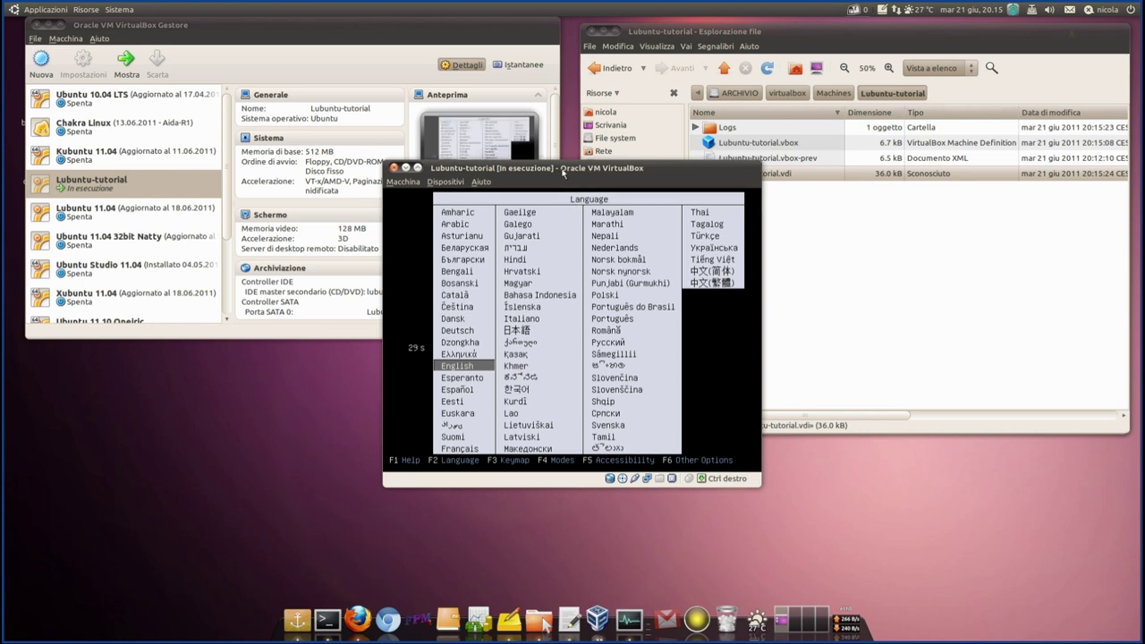
{"action": "left_click_drag", "start_coordinate": [564, 172], "coordinate": [509, 80]}
{"action": "key", "text": "Right"}
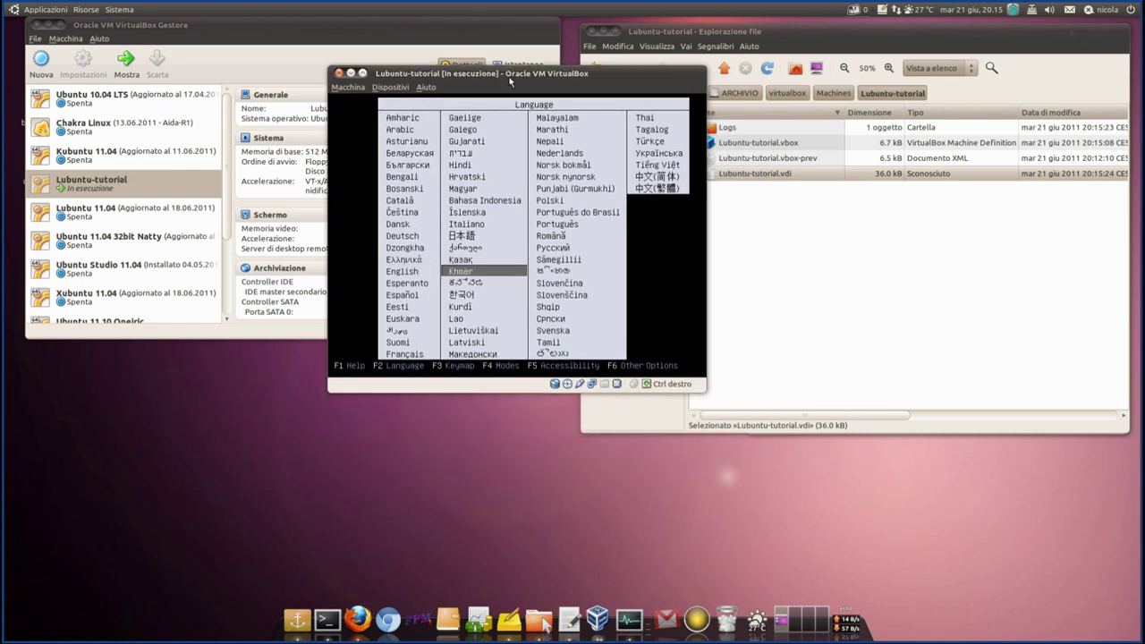
{"action": "key", "text": "Up"}
{"action": "key", "text": "Up"}
{"action": "key", "text": "Up"}
{"action": "key", "text": "Up"}
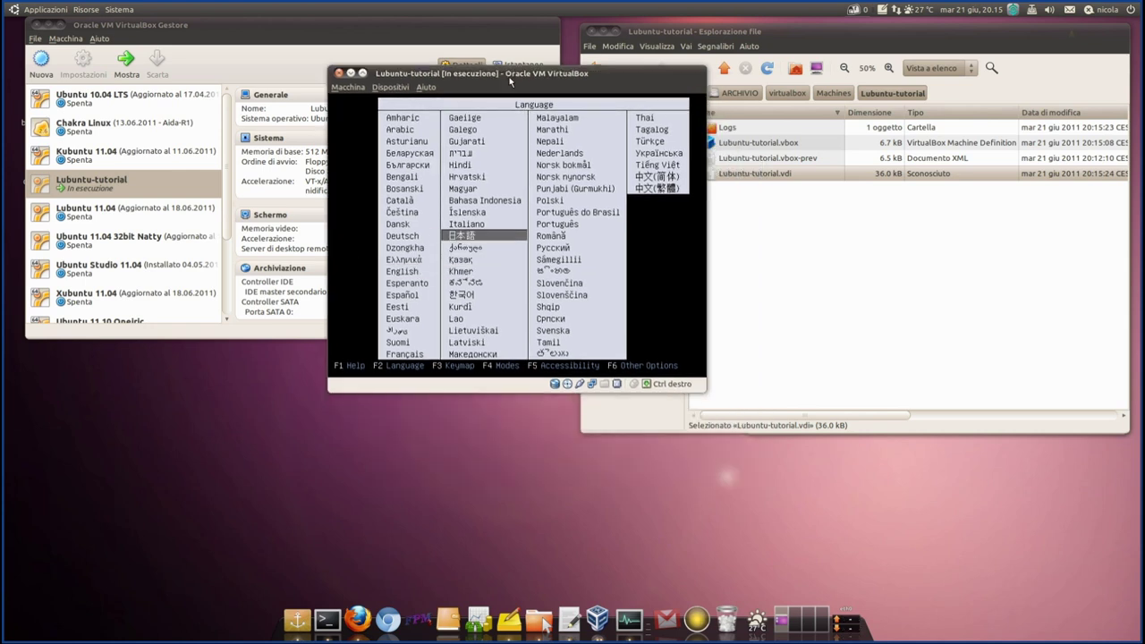
{"action": "key", "text": "Down"}
{"action": "key", "text": "Up"}
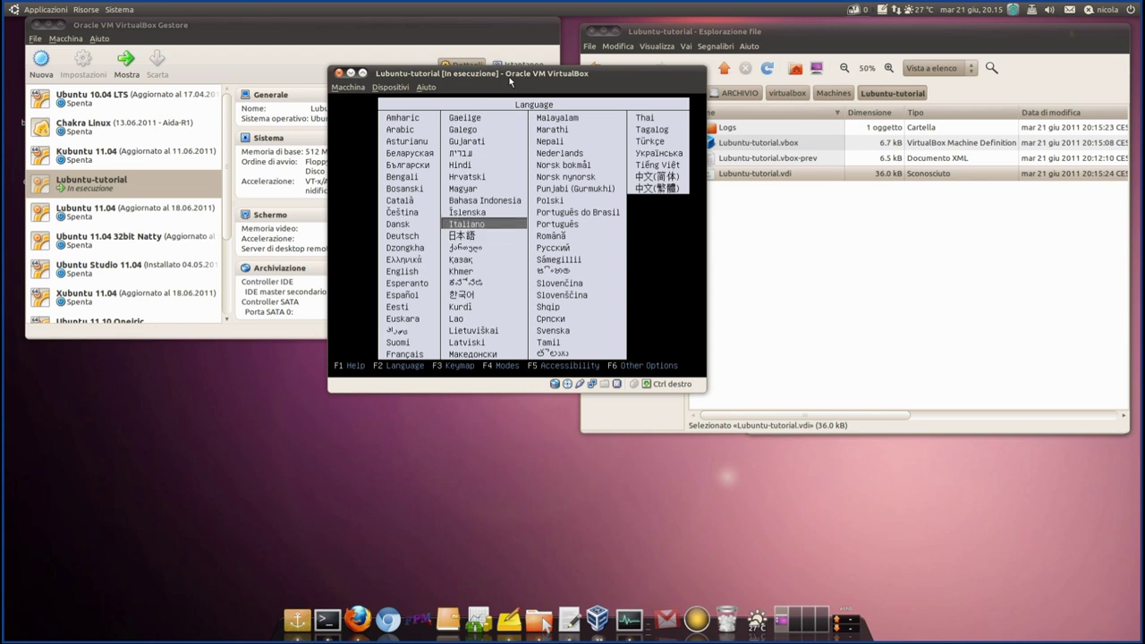
{"action": "key", "text": "Return"}
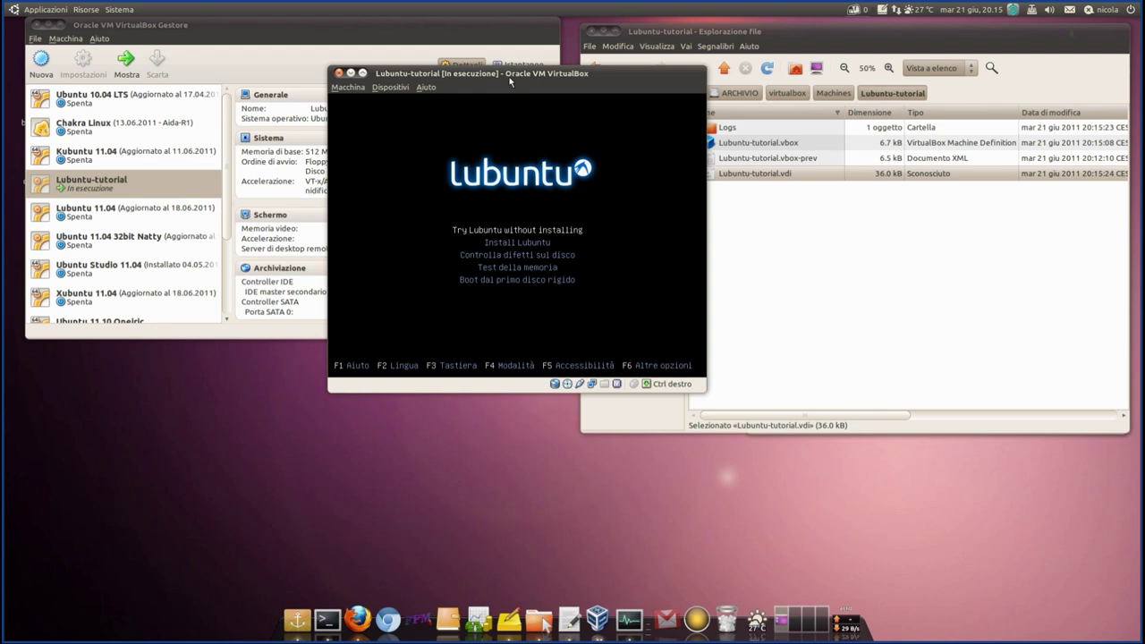
- Browse the F3 keyboard layout list and return to the boot menu
{"action": "key", "text": "F3"}
{"action": "key", "text": "Right"}
{"action": "key", "text": "Right"}
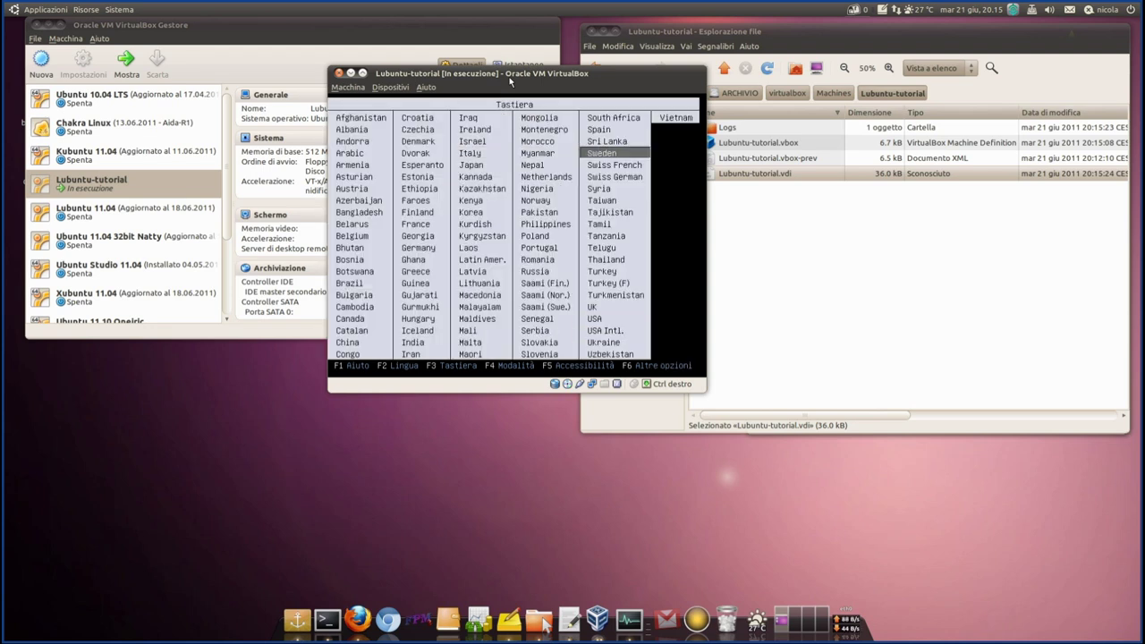
{"action": "key", "text": "Down"}
{"action": "key", "text": "Return"}
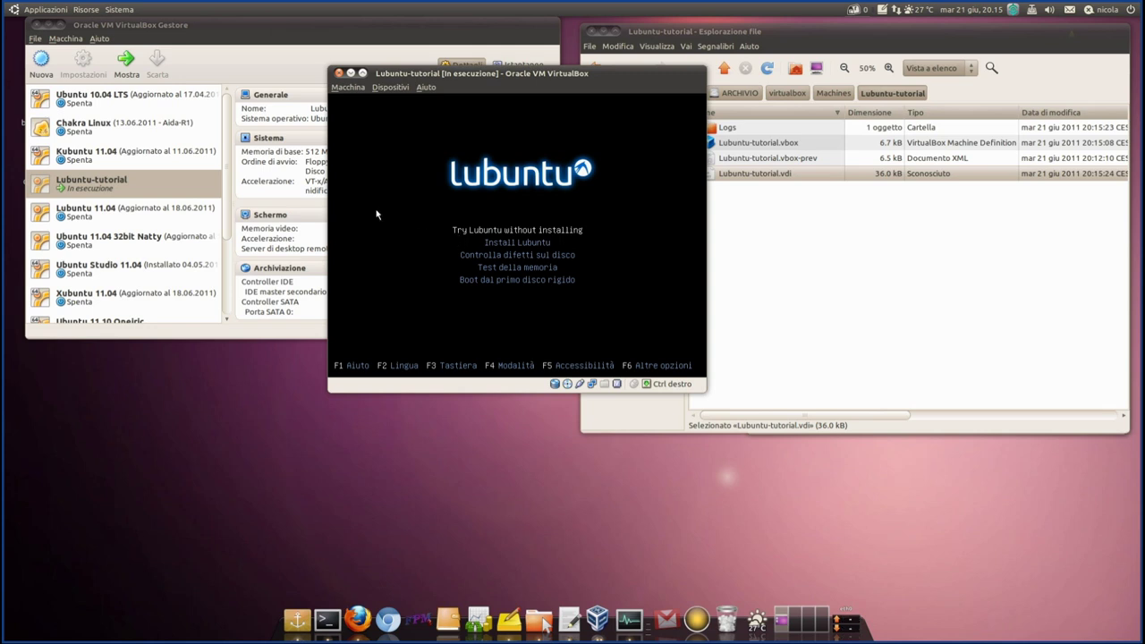
- Launch the Install Lubuntu boot option and switch between the VM and manager windows
{"action": "key", "text": "Down"}
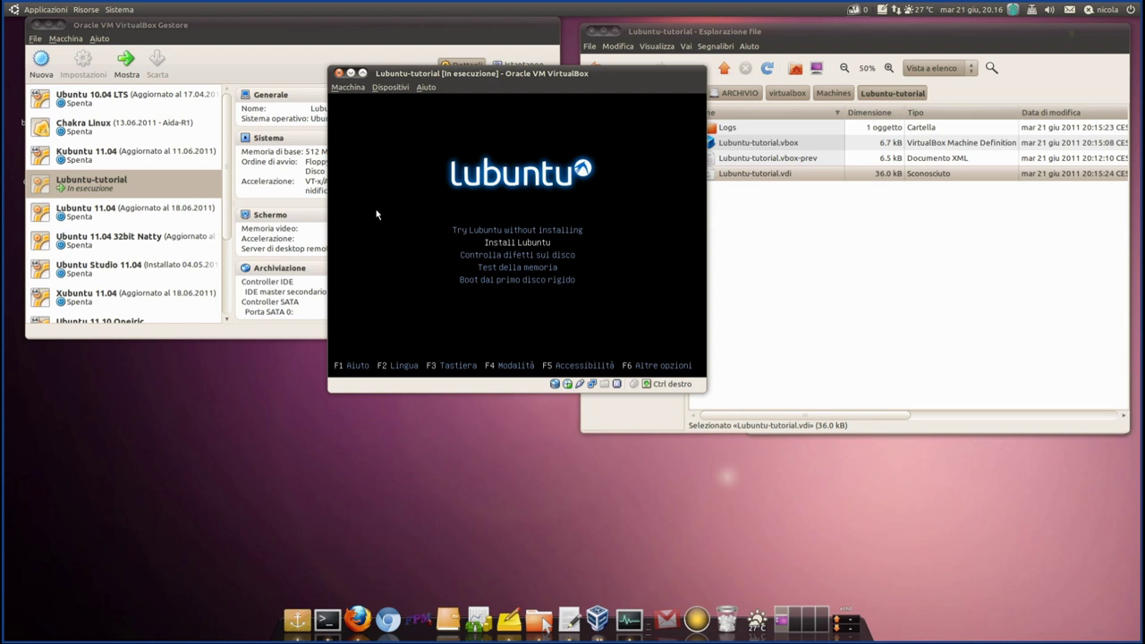
{"action": "key", "text": "Return"}
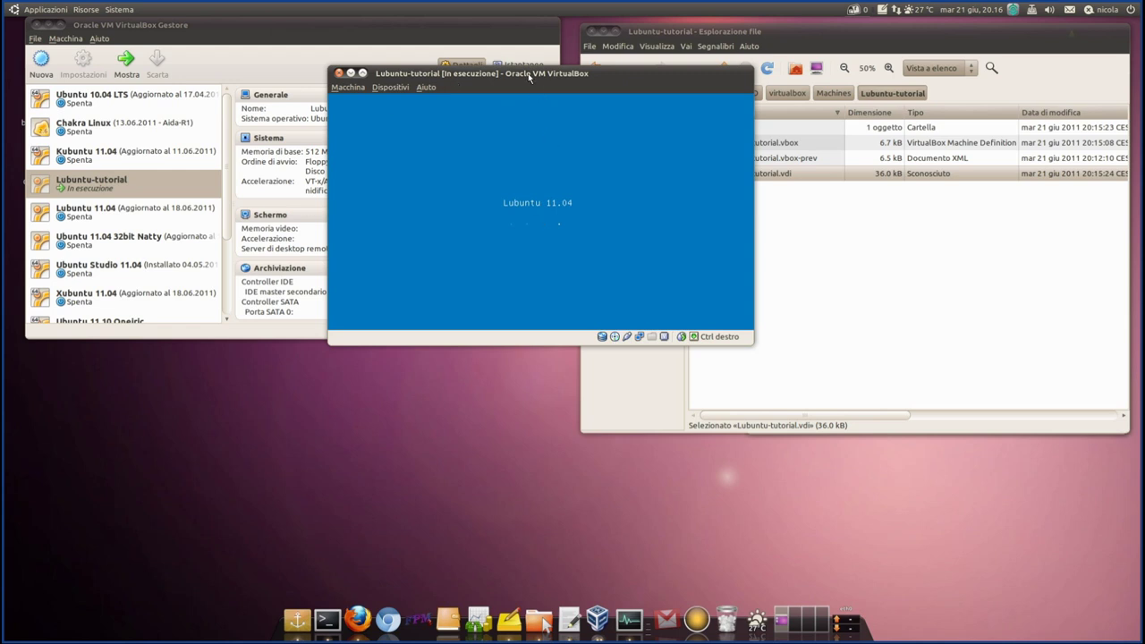
{"action": "left_click_drag", "start_coordinate": [529, 77], "coordinate": [491, 102]}
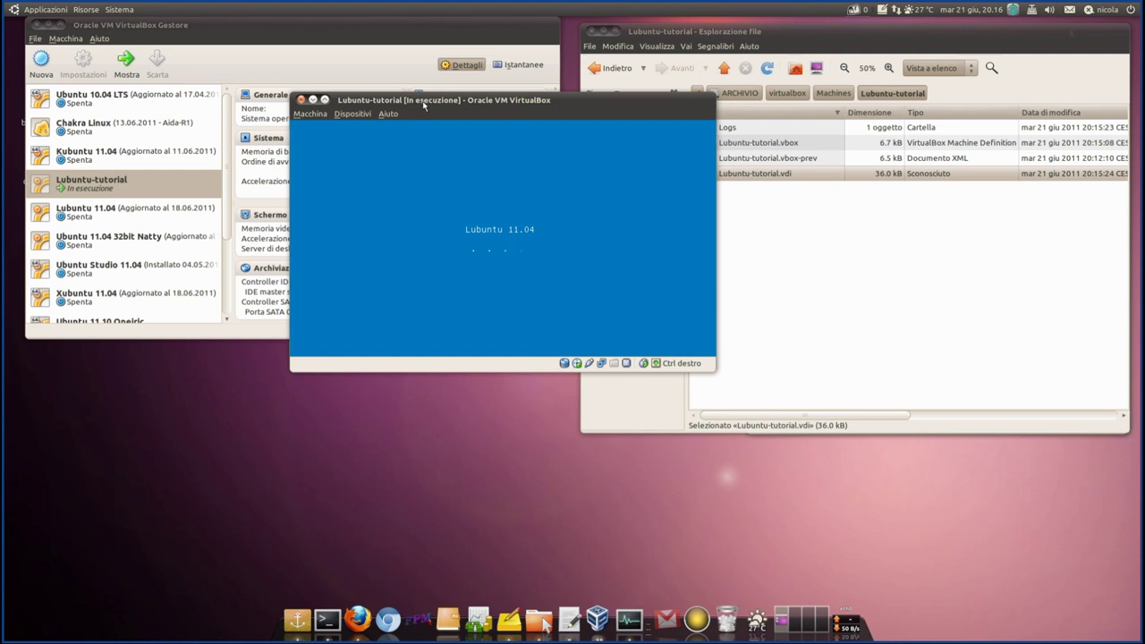
{"action": "left_click", "coordinate": [86, 190]}
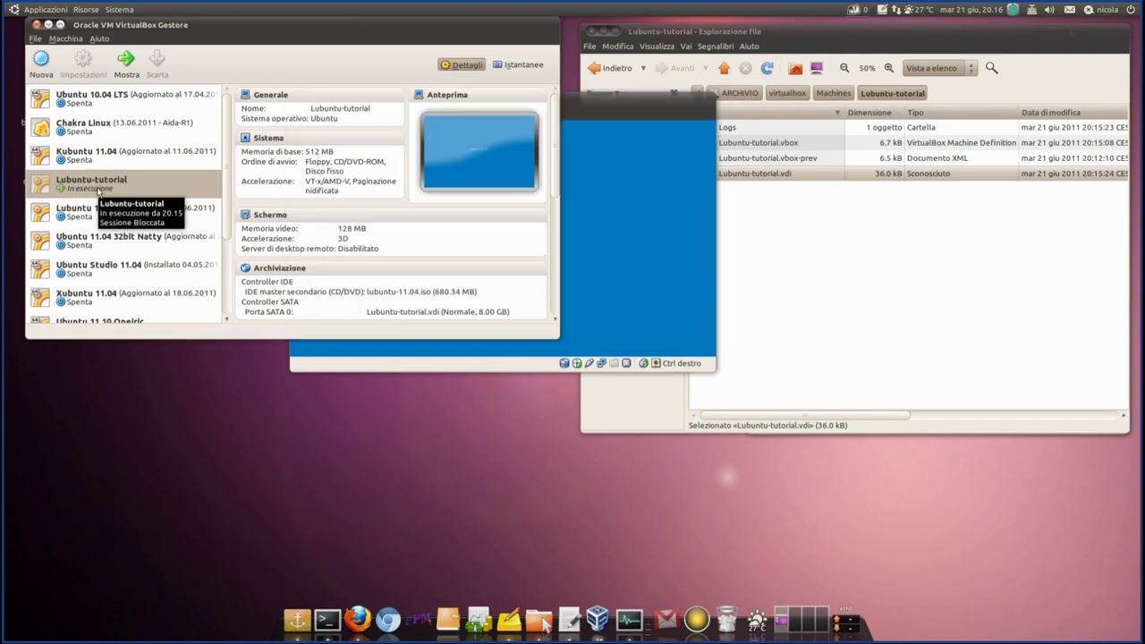
{"action": "left_click", "coordinate": [639, 85]}
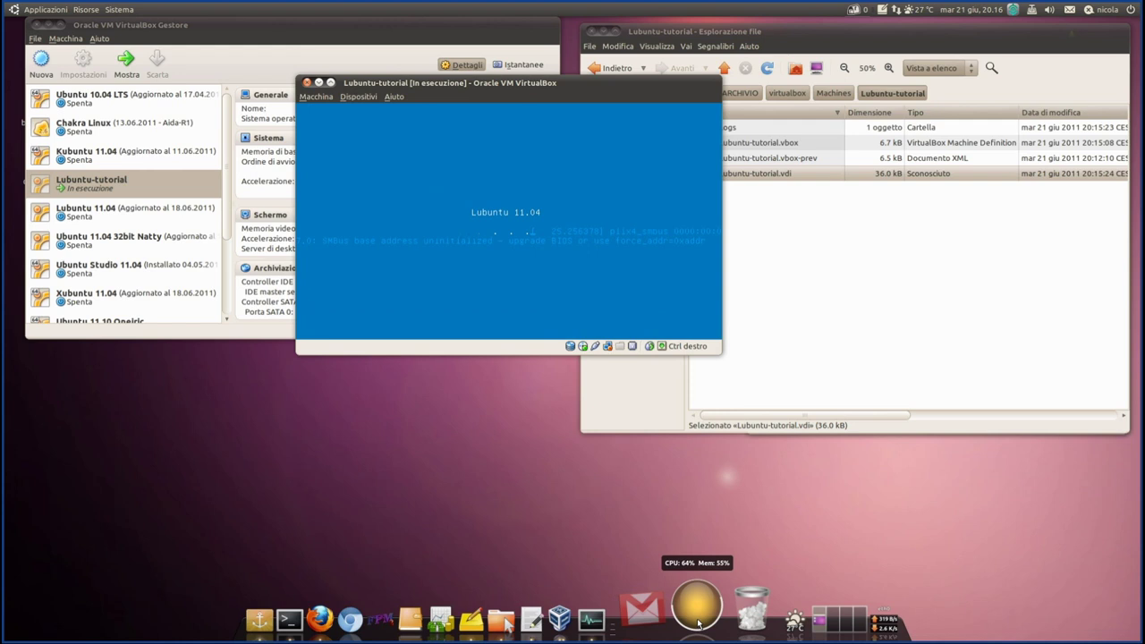
{"action": "left_click", "coordinate": [633, 617]}
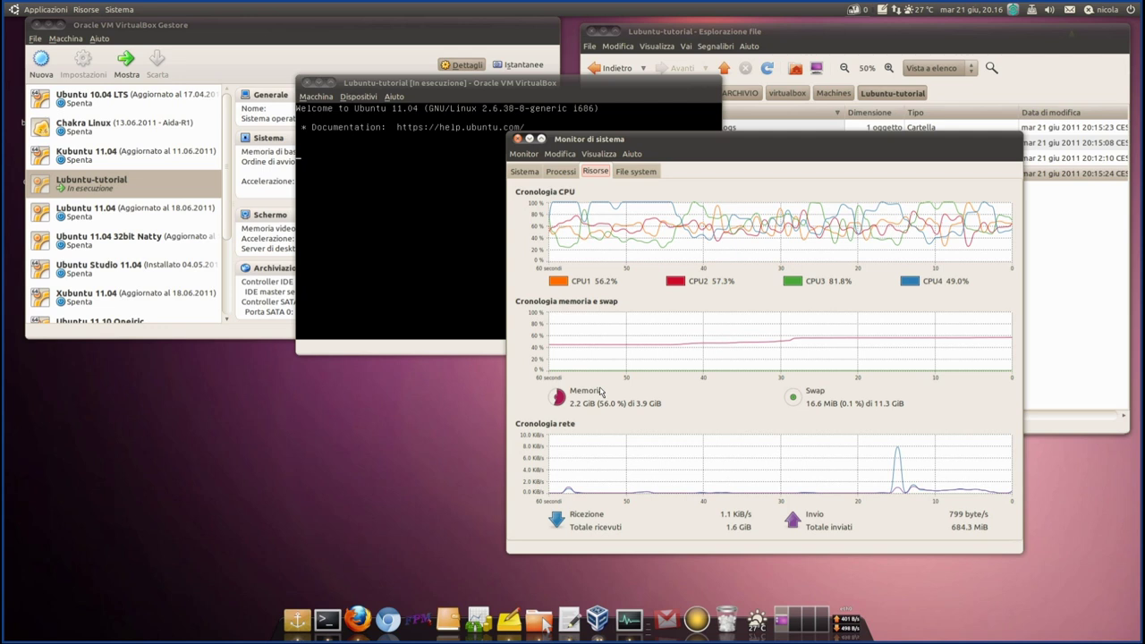
- Shift the System Monitor window slightly right to watch CPU, memory and network graphs
{"action": "left_click_drag", "start_coordinate": [653, 152], "coordinate": [674, 155]}
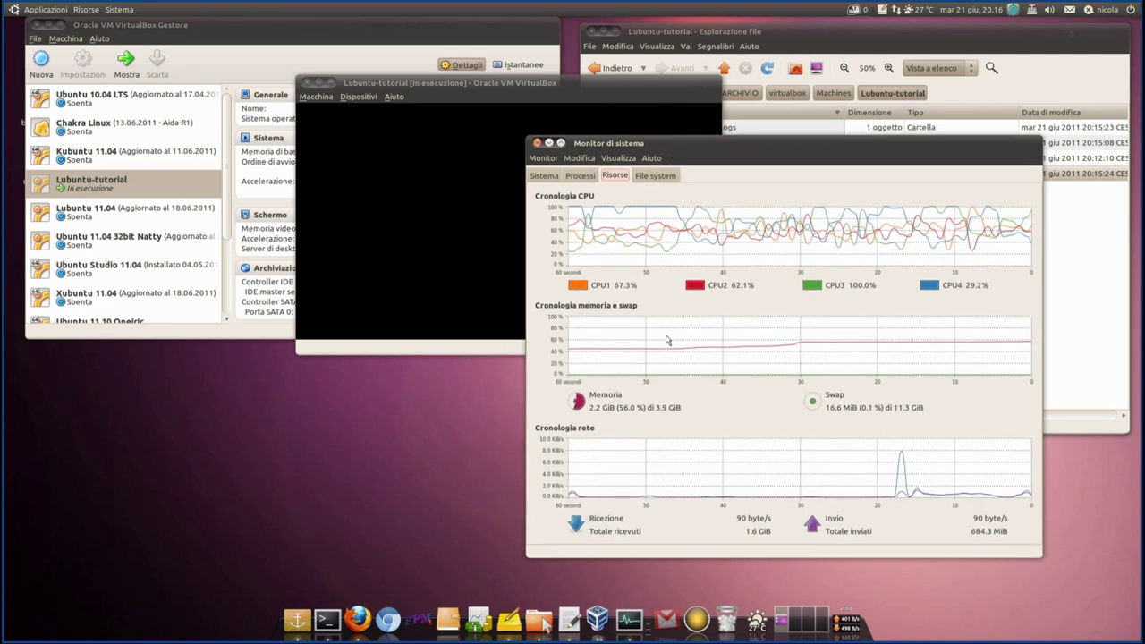
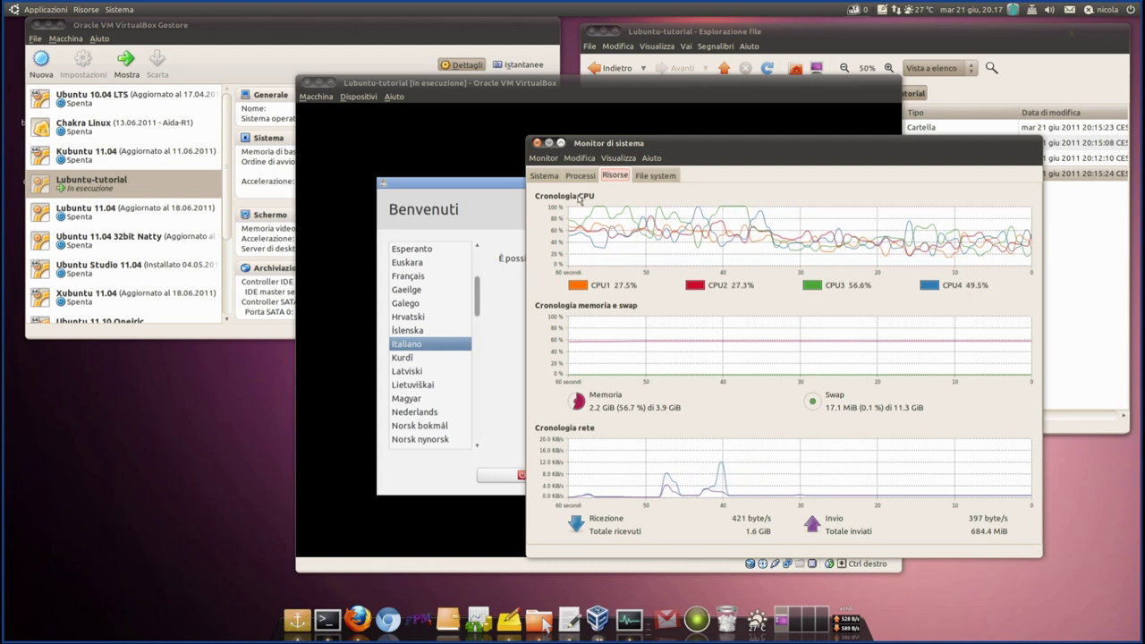
- Inspect System Monitor's File system tab, selecting the /dev/sdb1 disk row
{"action": "left_click", "coordinate": [655, 174]}
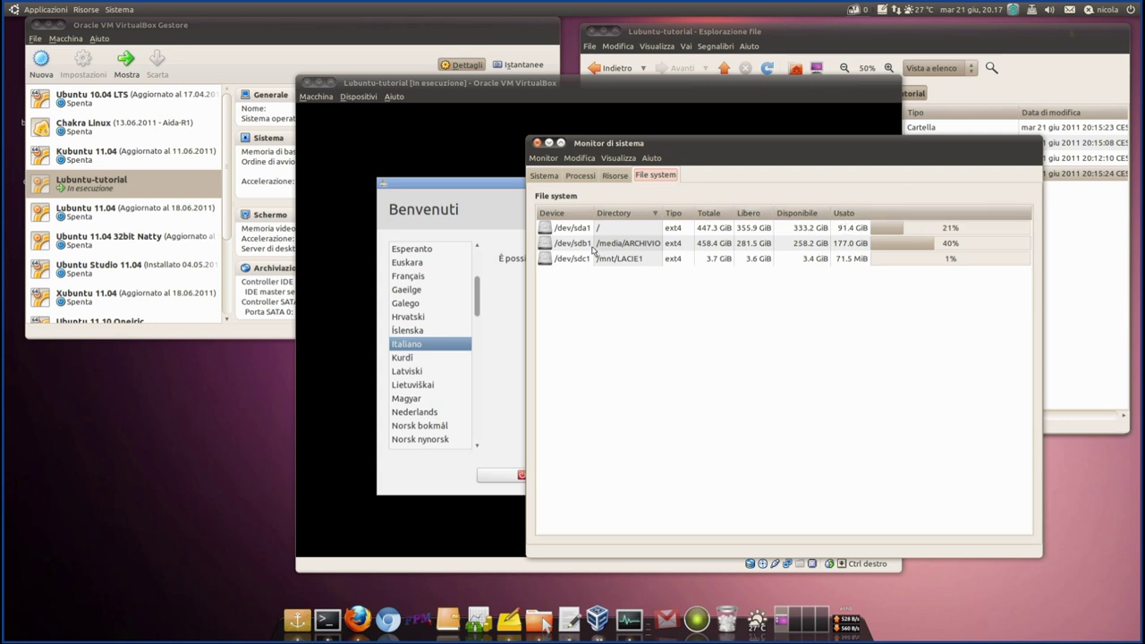
{"action": "left_click", "coordinate": [593, 245]}
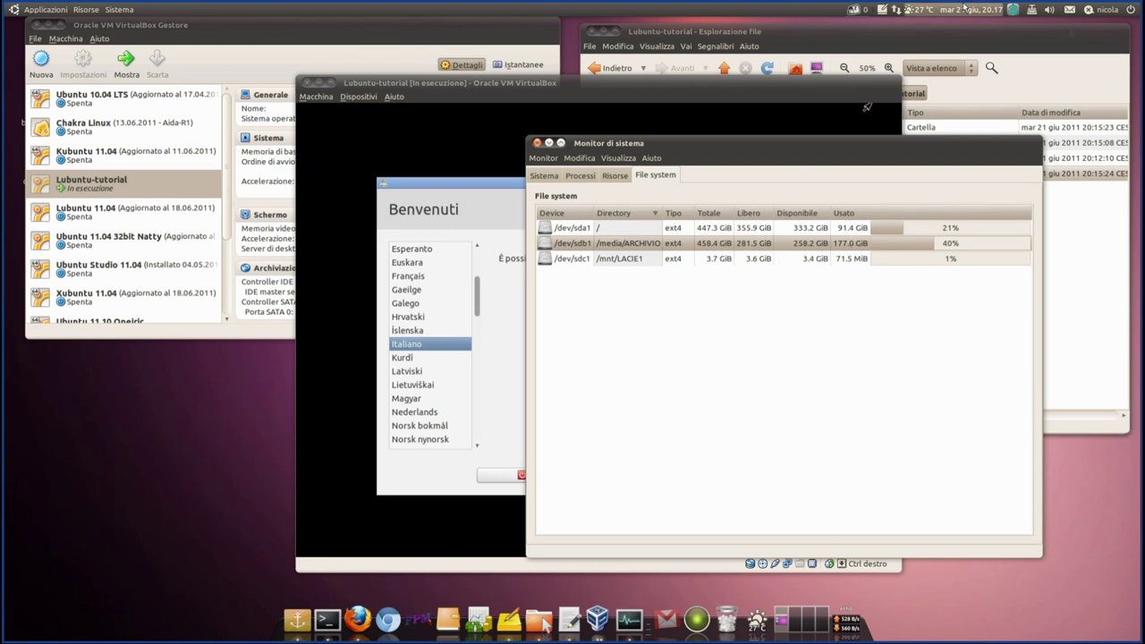
{"action": "left_click", "coordinate": [959, 35]}
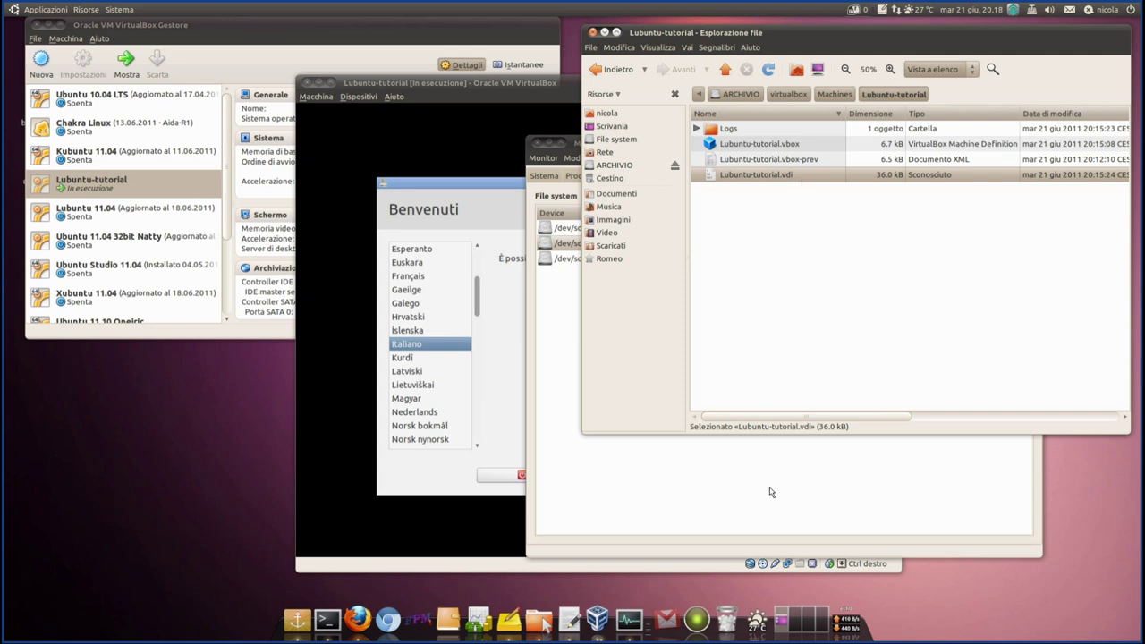
{"action": "left_click", "coordinate": [856, 506]}
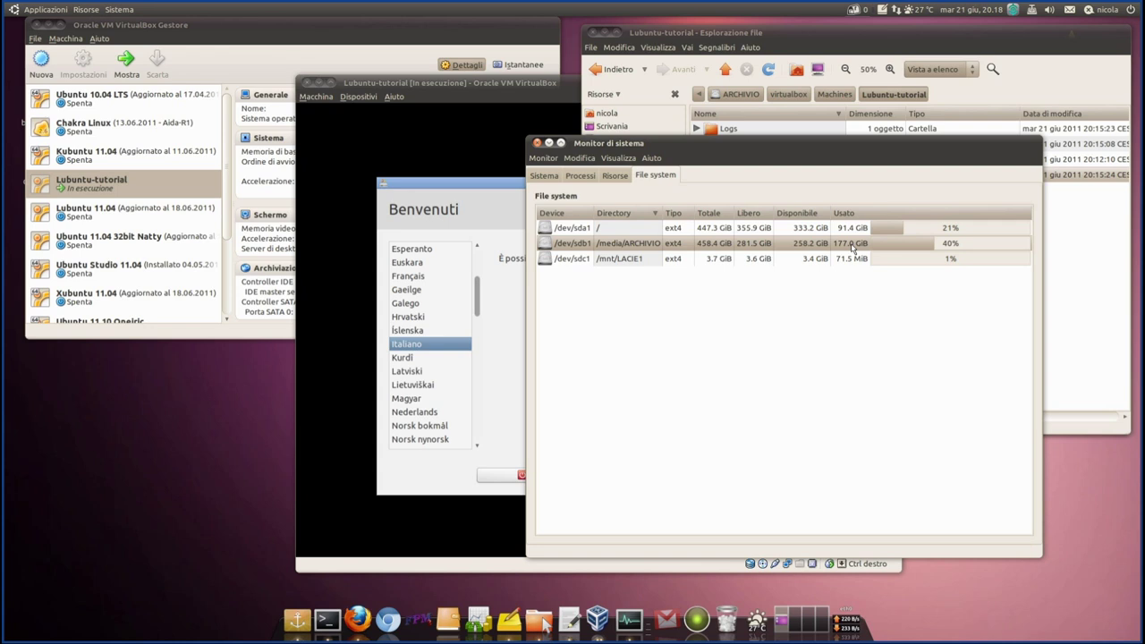
- Check Lubuntu-tutorial.vdi's size in the file browser, then return to Resources and close System Monitor
{"action": "left_click", "coordinate": [1088, 262]}
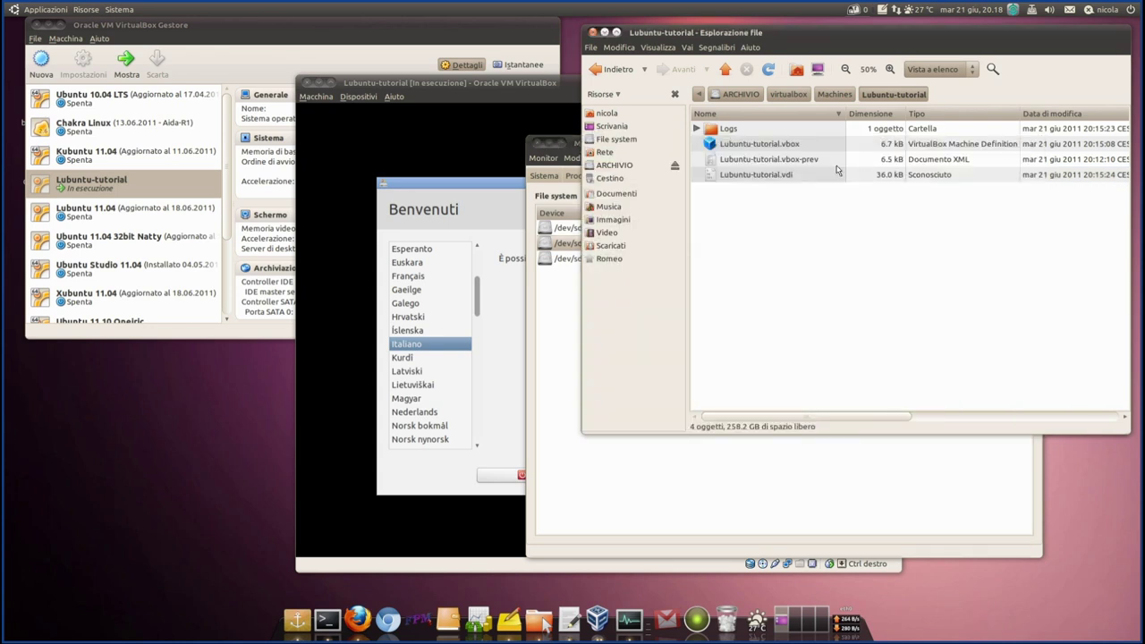
{"action": "left_click", "coordinate": [735, 177]}
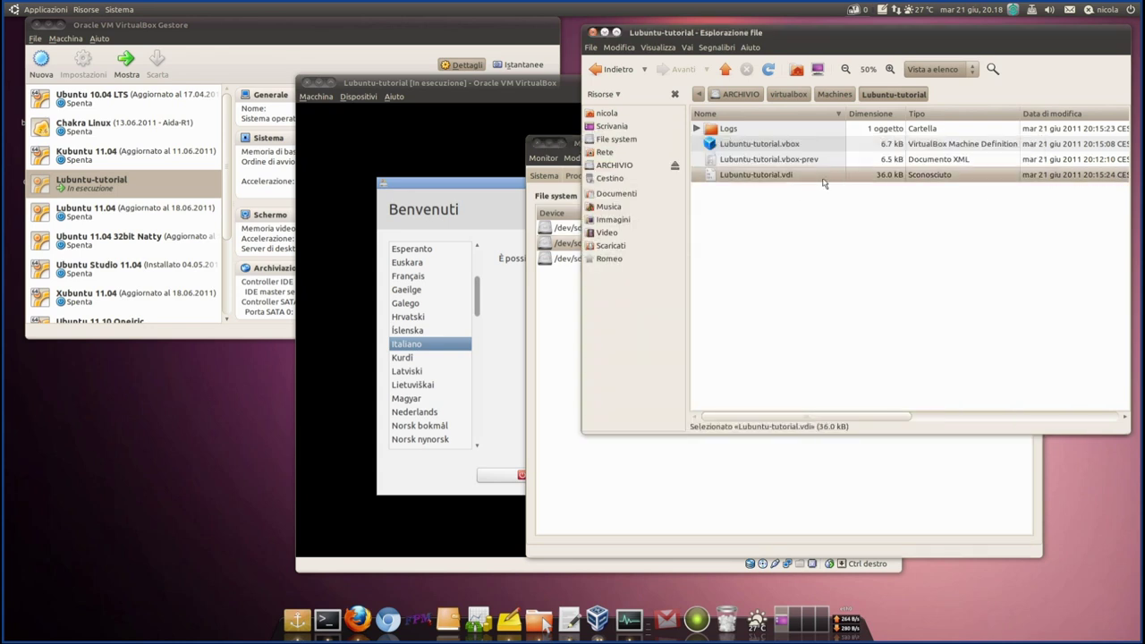
{"action": "left_click", "coordinate": [667, 509]}
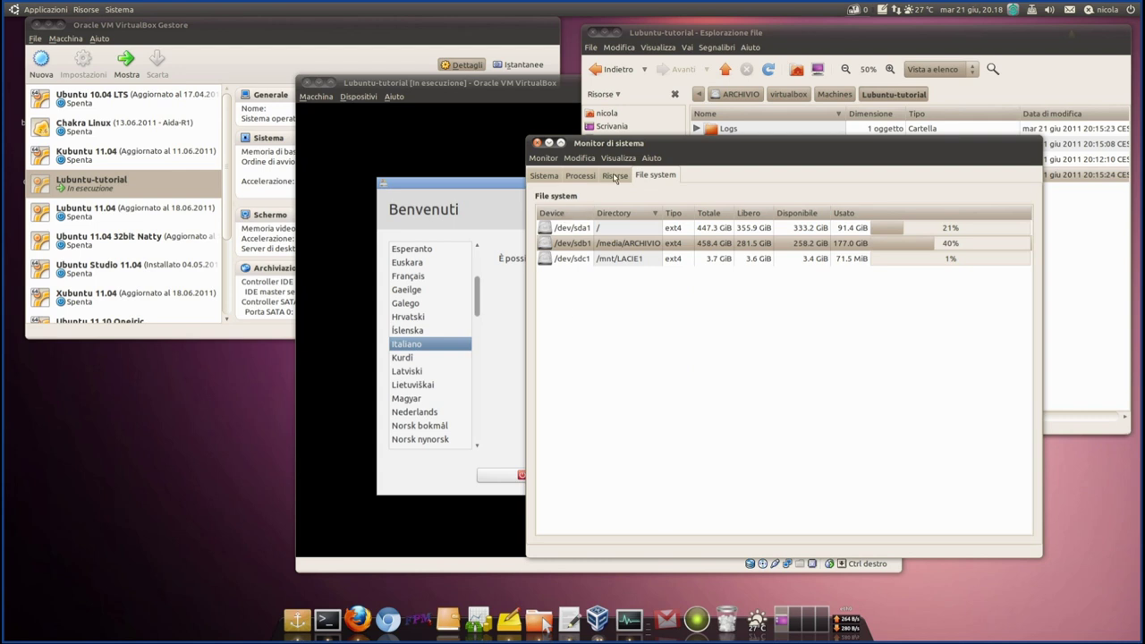
{"action": "left_click", "coordinate": [614, 175]}
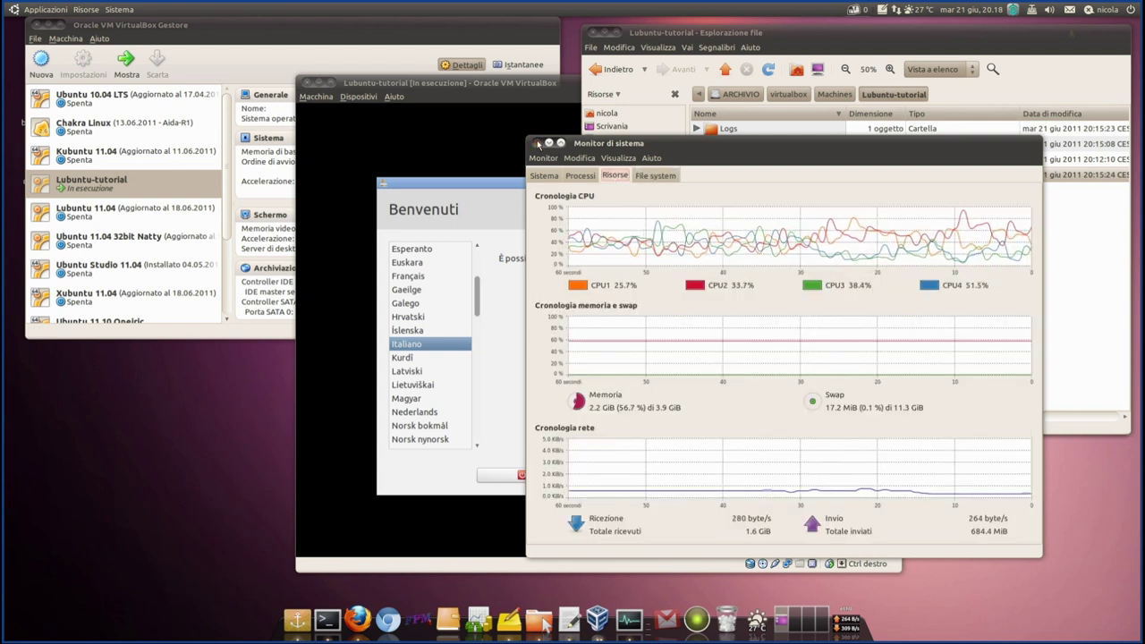
{"action": "left_click", "coordinate": [538, 143]}
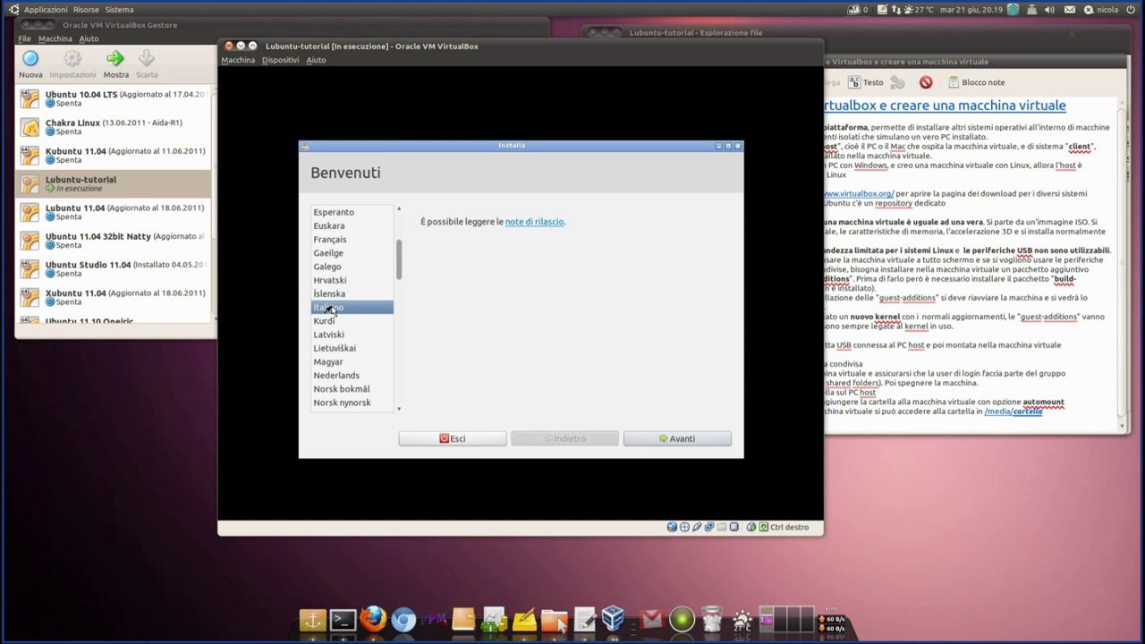
- Pass the welcome and preparation pages, keep 'Cancella il disco e installa Lubuntu' and start installing
{"action": "left_click", "coordinate": [666, 440]}
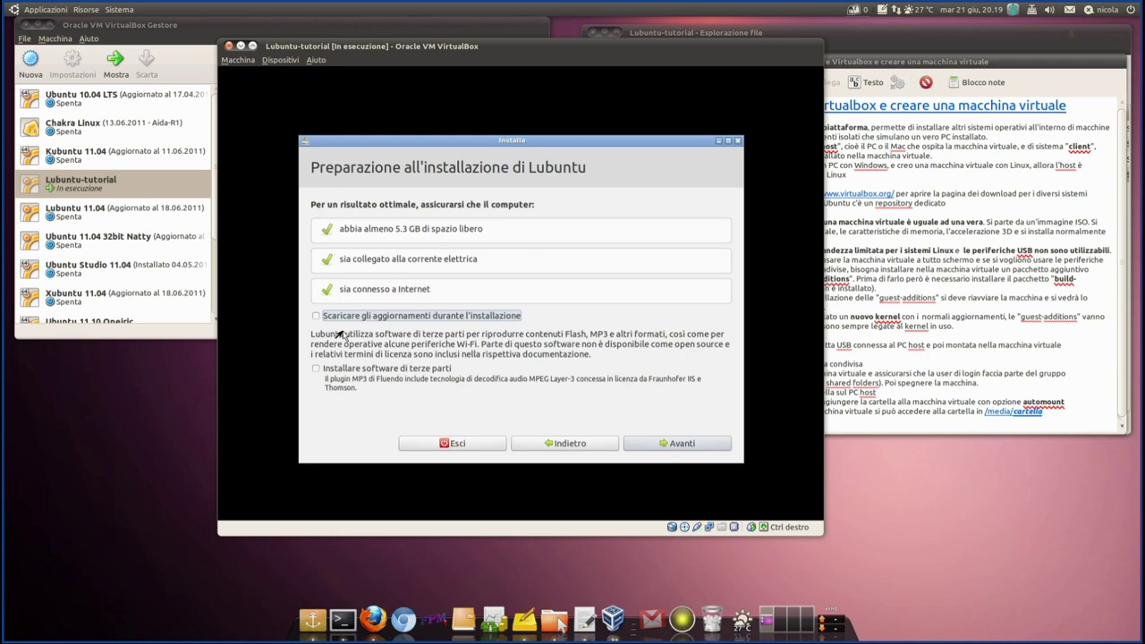
{"action": "left_click", "coordinate": [671, 444]}
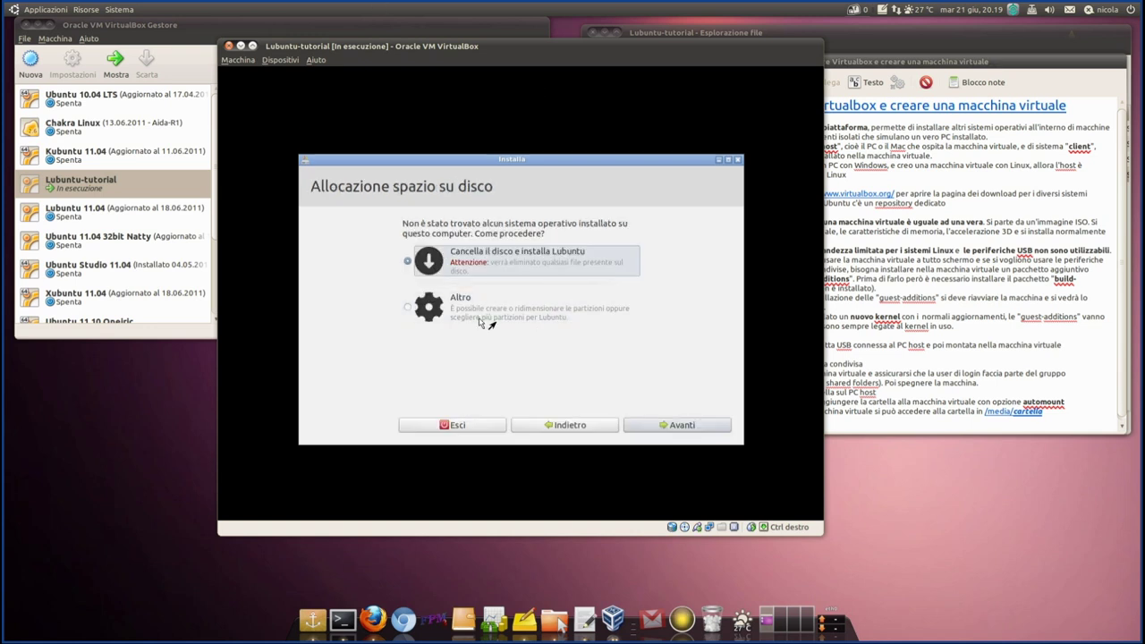
{"action": "left_click", "coordinate": [656, 428]}
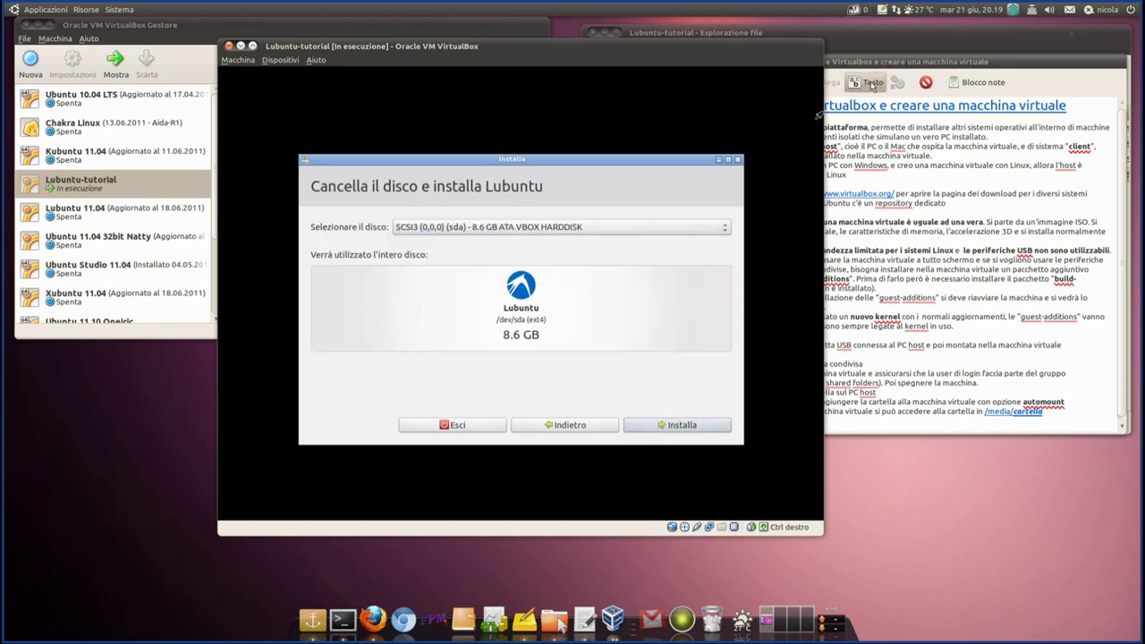
{"action": "left_click", "coordinate": [882, 31]}
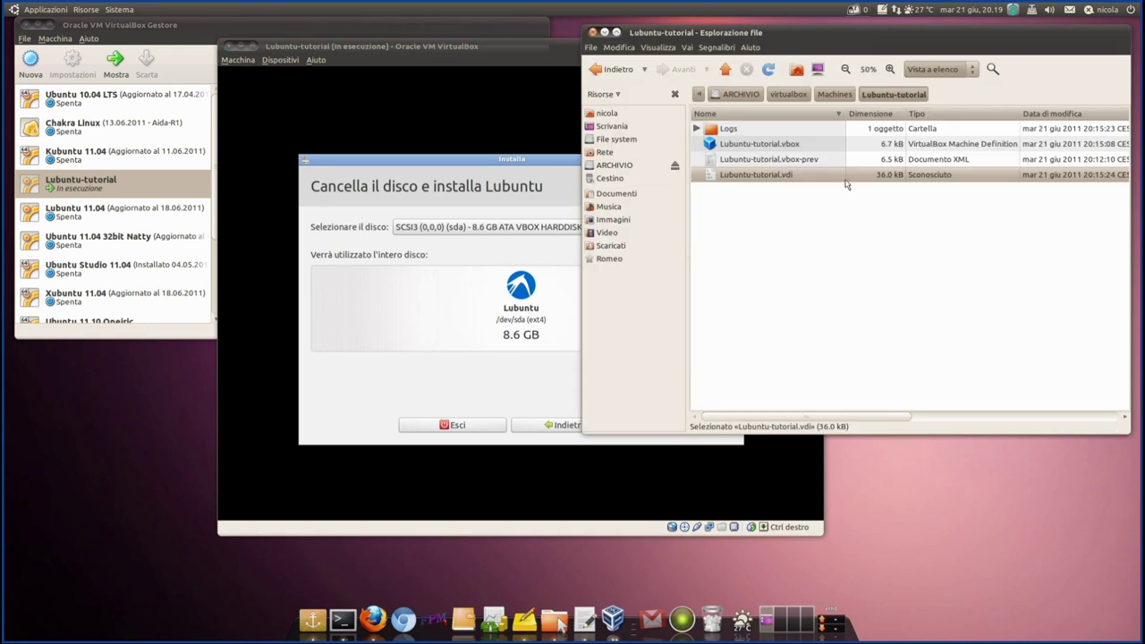
{"action": "left_click", "coordinate": [461, 163]}
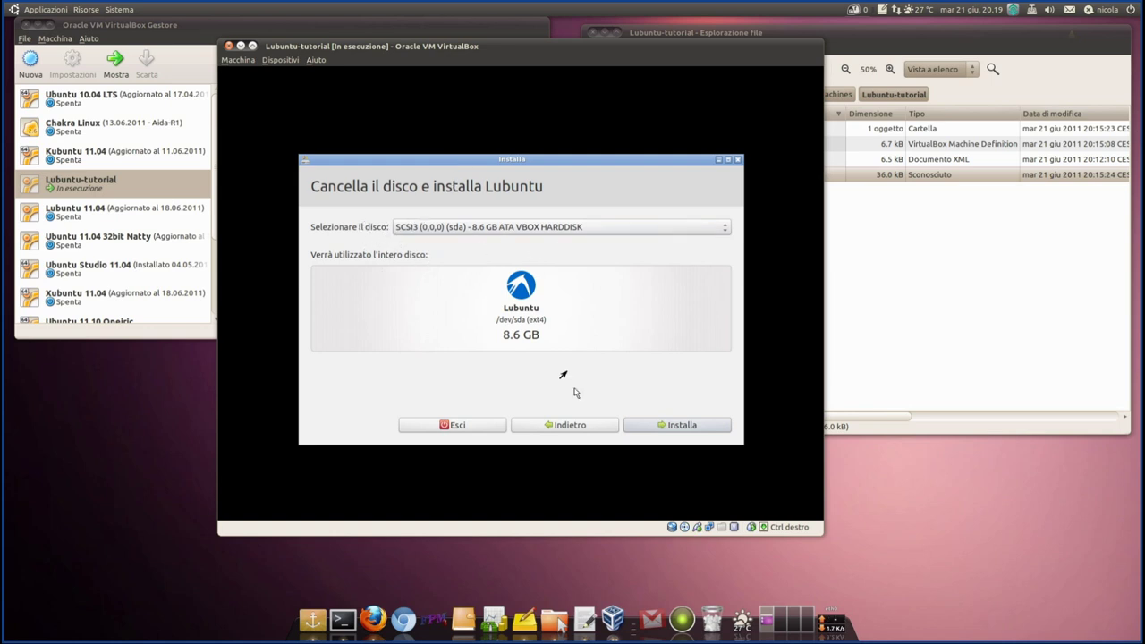
{"action": "left_click", "coordinate": [683, 427]}
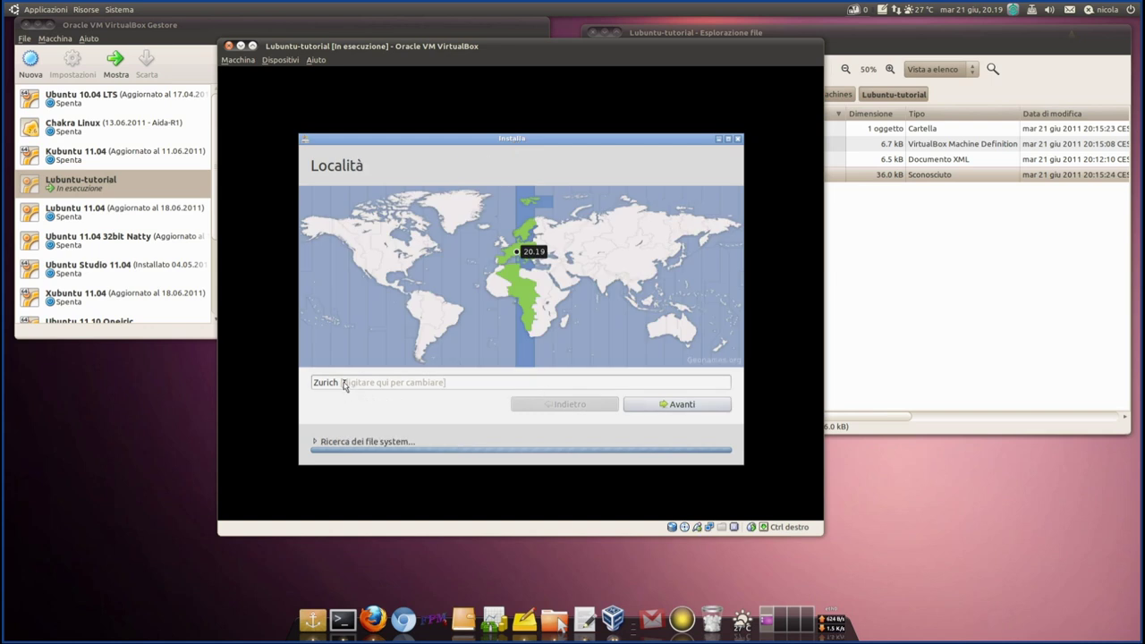
- Accept Zurich as the location and Svizzera - Francese as the keyboard layout
{"action": "left_click", "coordinate": [654, 410]}
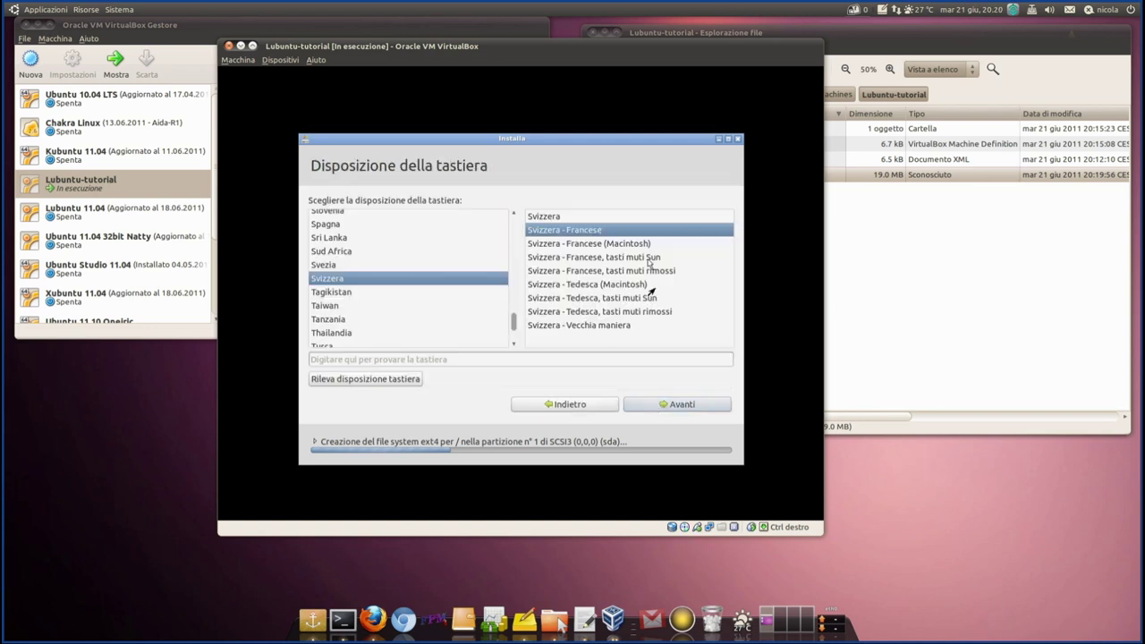
{"action": "left_click", "coordinate": [668, 405]}
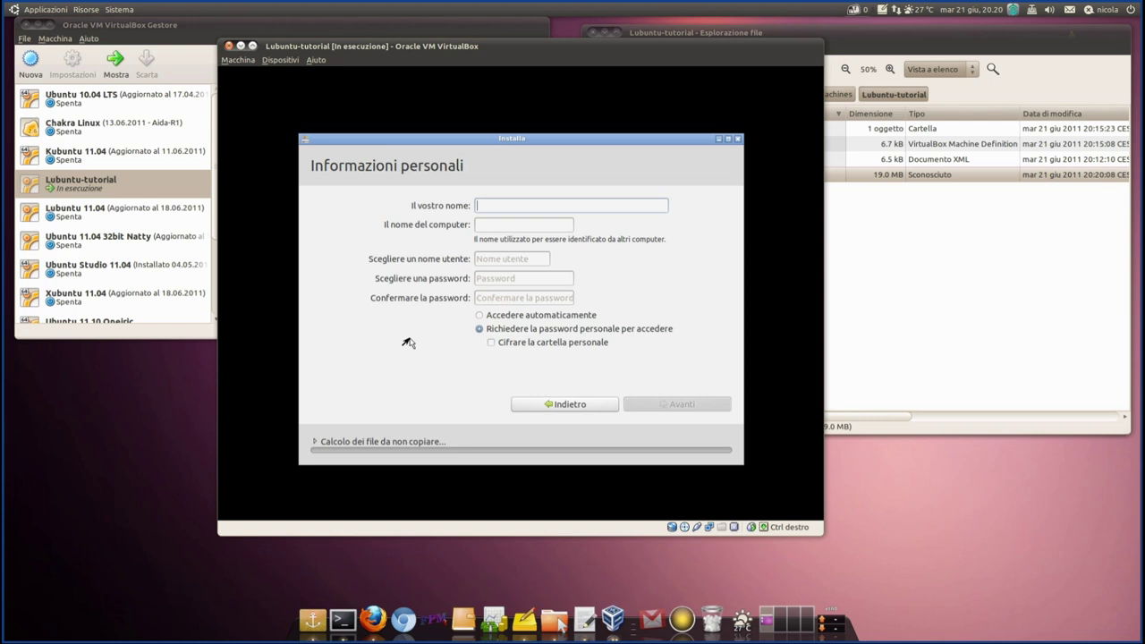
- Fill in the user's full name, computer name, username and password, then submit the account details
{"action": "key", "text": "Tab"}
{"action": "key", "text": "Tab"}
{"action": "key", "text": "Tab"}
{"action": "key", "text": "Tab"}
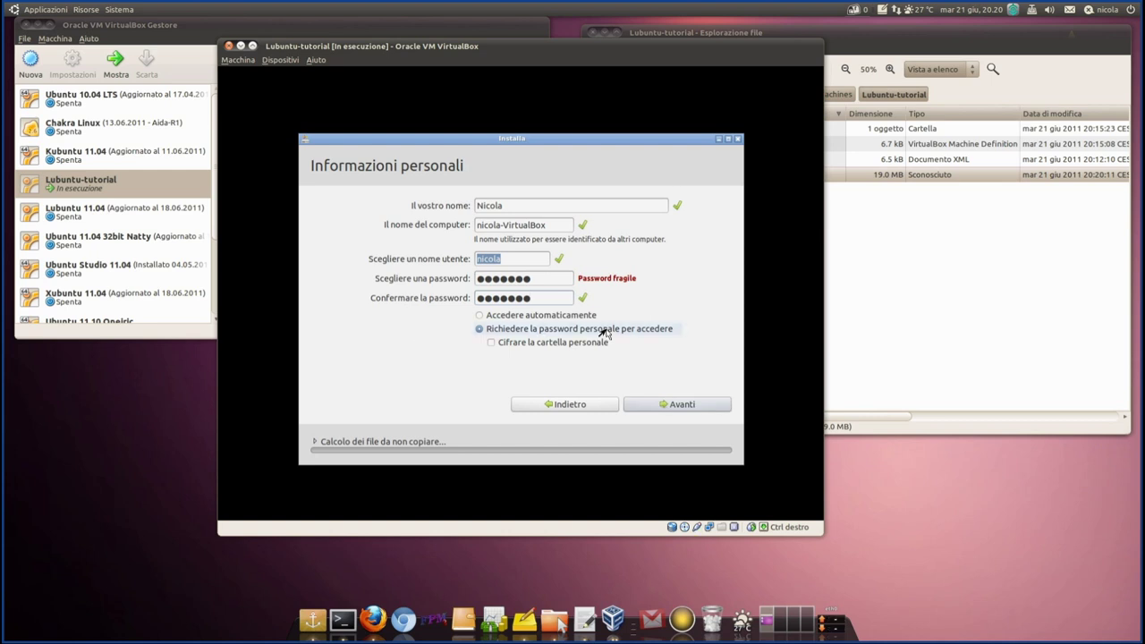
{"action": "left_click", "coordinate": [683, 405]}
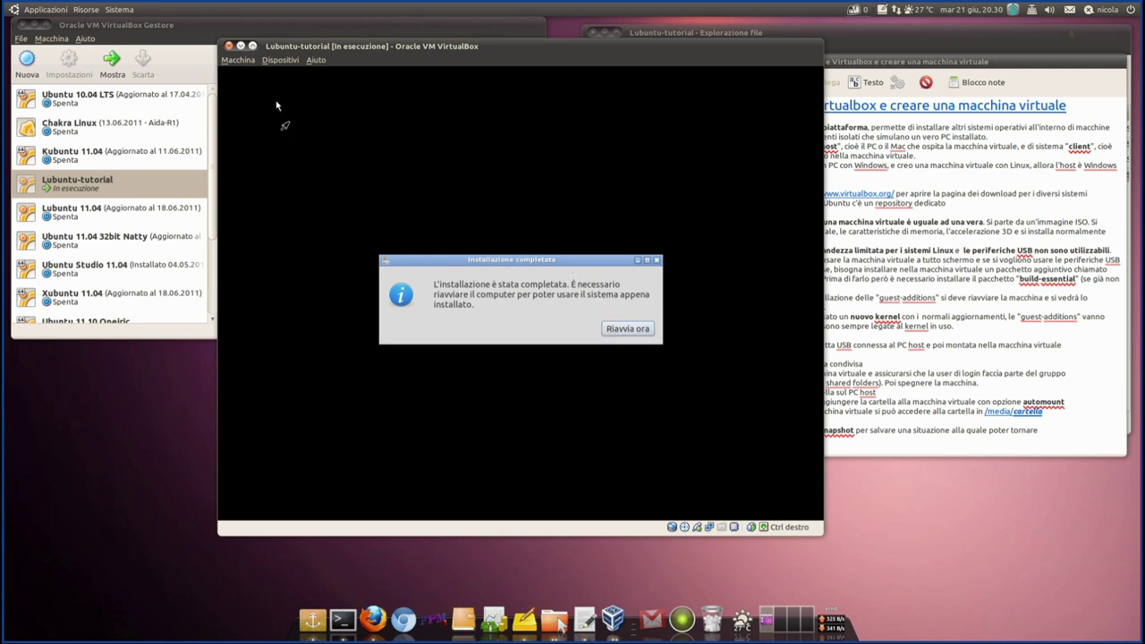
- Power off the Lubuntu-tutorial VM via Macchina > Chiudi > 'Spegni la macchina'
{"action": "left_click", "coordinate": [237, 60]}
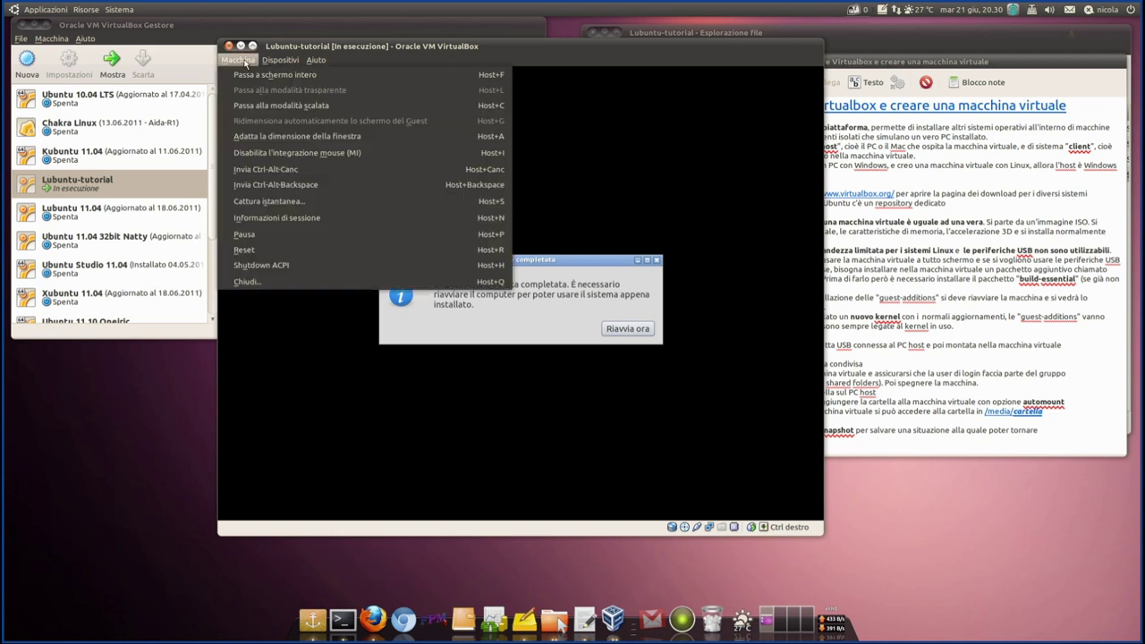
{"action": "left_click", "coordinate": [239, 60]}
{"action": "left_click", "coordinate": [240, 60]}
{"action": "left_click", "coordinate": [264, 283]}
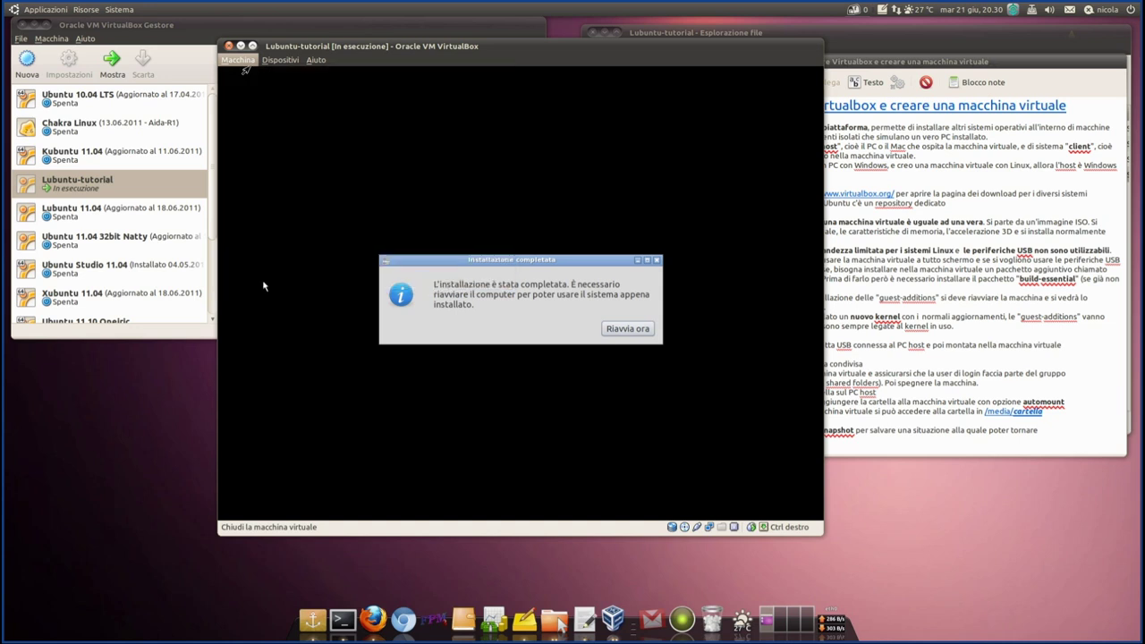
{"action": "left_click", "coordinate": [523, 314]}
{"action": "left_click", "coordinate": [576, 347]}
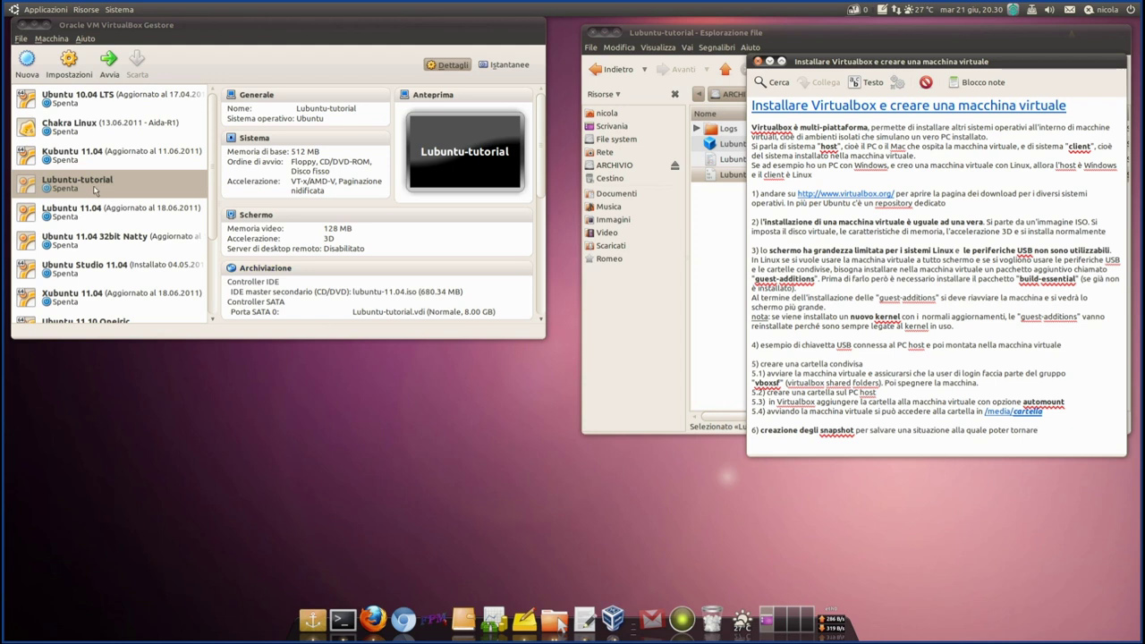
- Highlight paragraph 2 in the notes, then open Lubuntu-tutorial's Archiviazione settings and select lubuntu-11.04.iso
{"action": "left_click", "coordinate": [97, 192]}
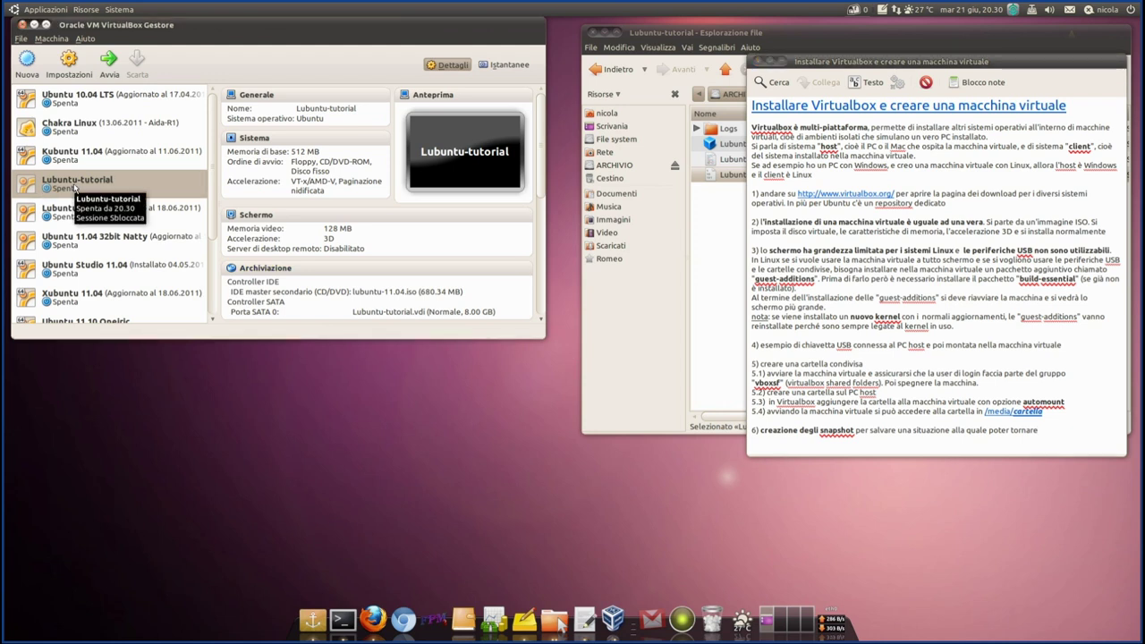
{"action": "left_click", "coordinate": [1050, 266]}
{"action": "left_click_drag", "start_coordinate": [1111, 235], "coordinate": [749, 223]}
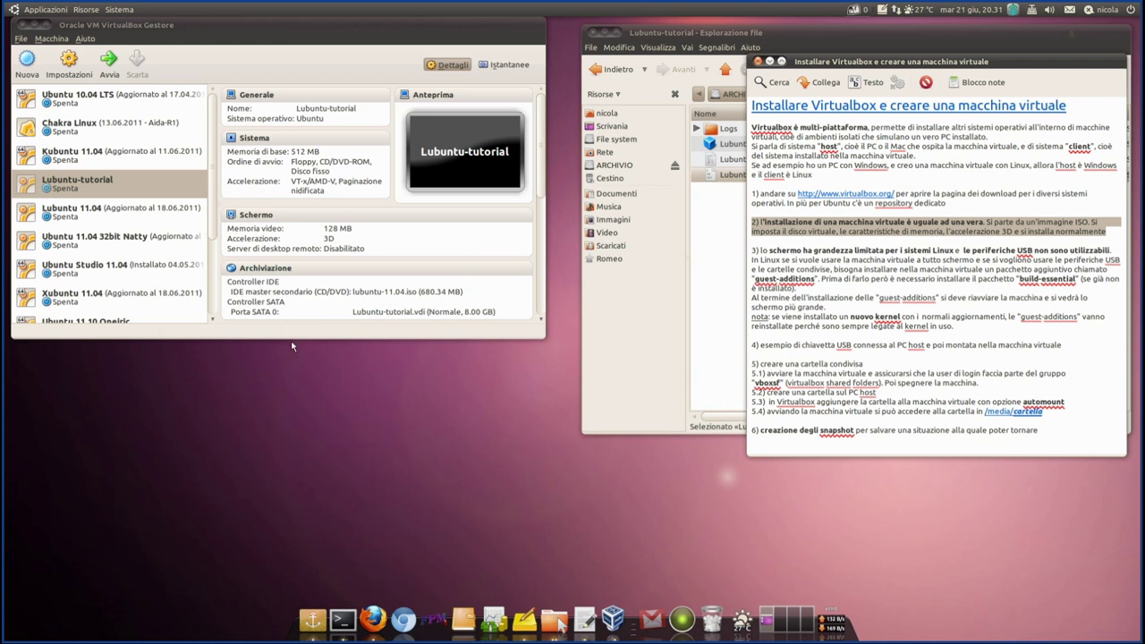
{"action": "left_click", "coordinate": [259, 269]}
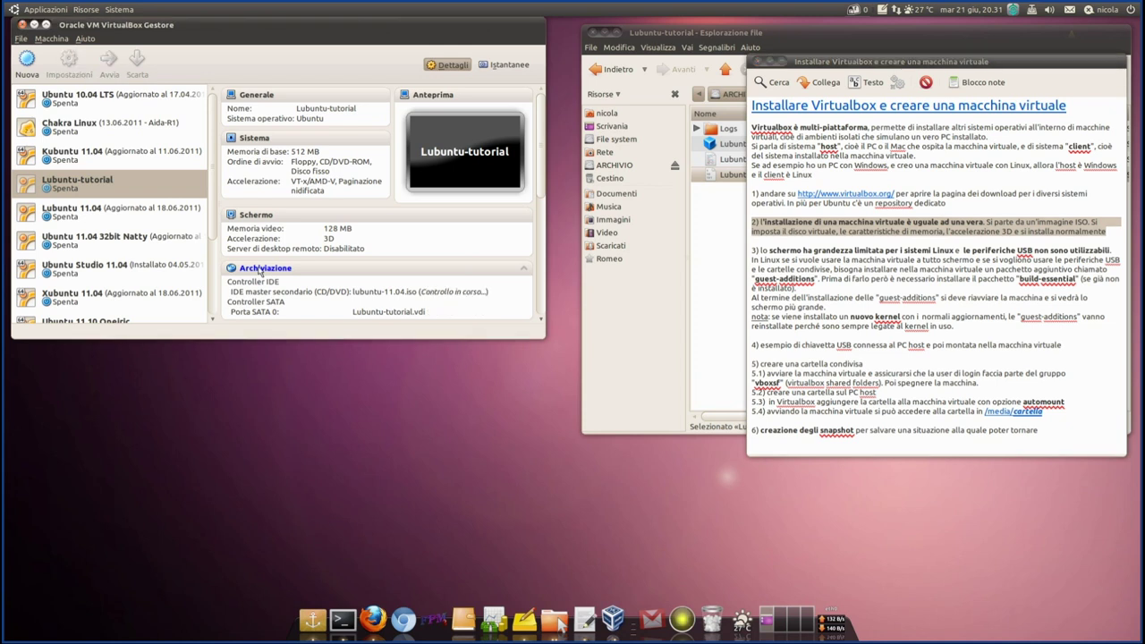
{"action": "left_click", "coordinate": [235, 118]}
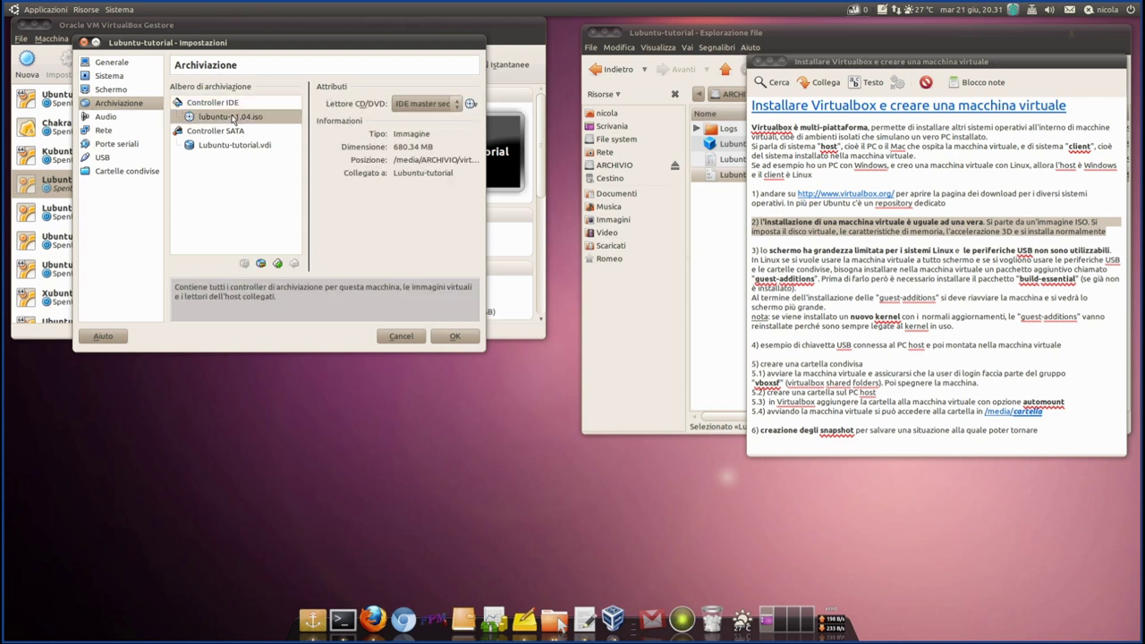
- Replace lubuntu-11.04.iso with the host HL-DT-ST drive and check the Lubuntu-tutorial.vdi details
{"action": "left_click", "coordinate": [474, 106]}
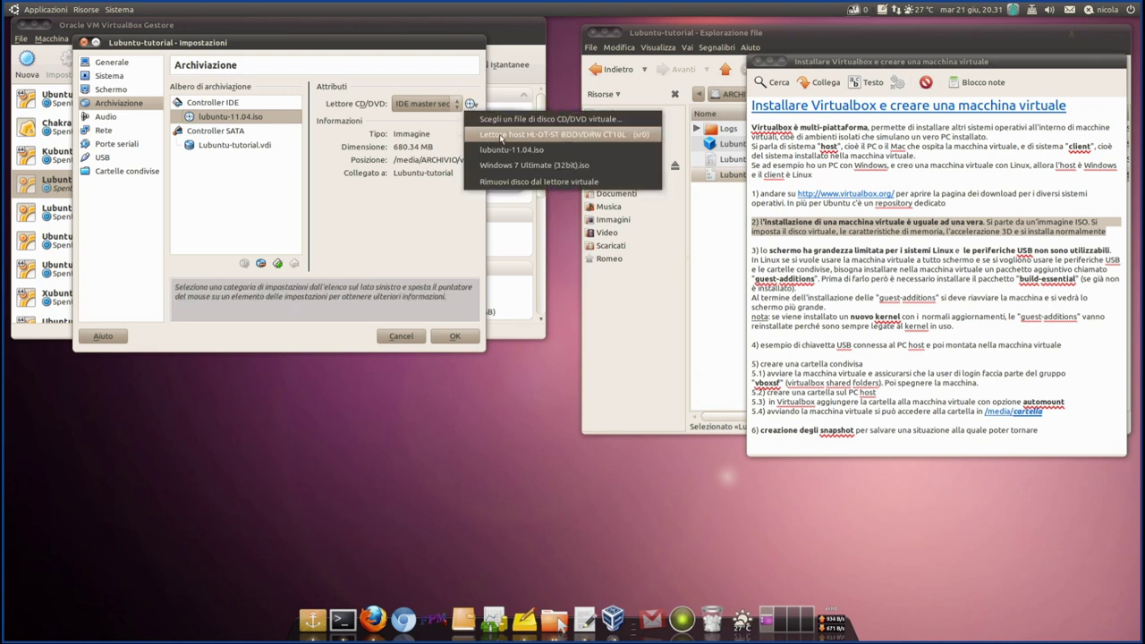
{"action": "left_click", "coordinate": [501, 137]}
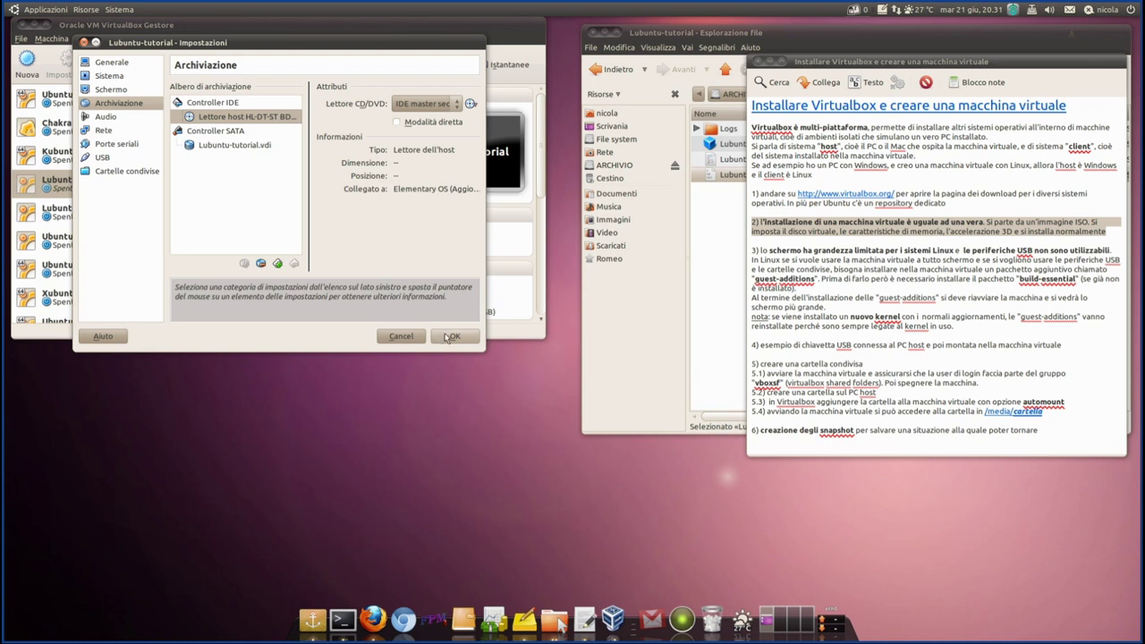
{"action": "left_click", "coordinate": [206, 149]}
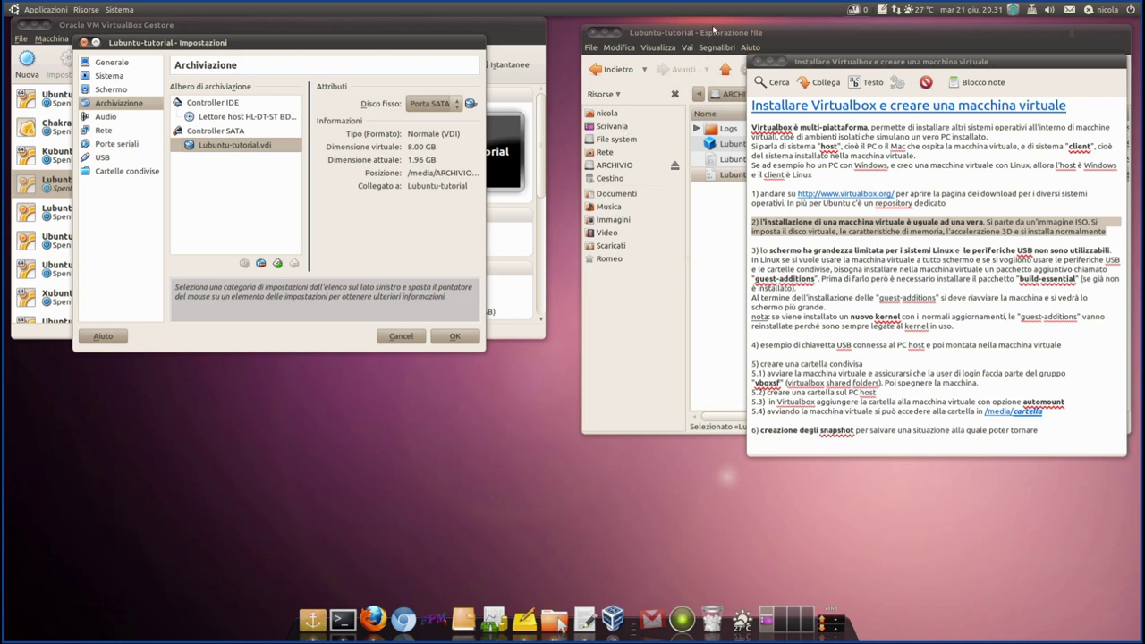
{"action": "left_click_drag", "start_coordinate": [879, 63], "coordinate": [883, 176]}
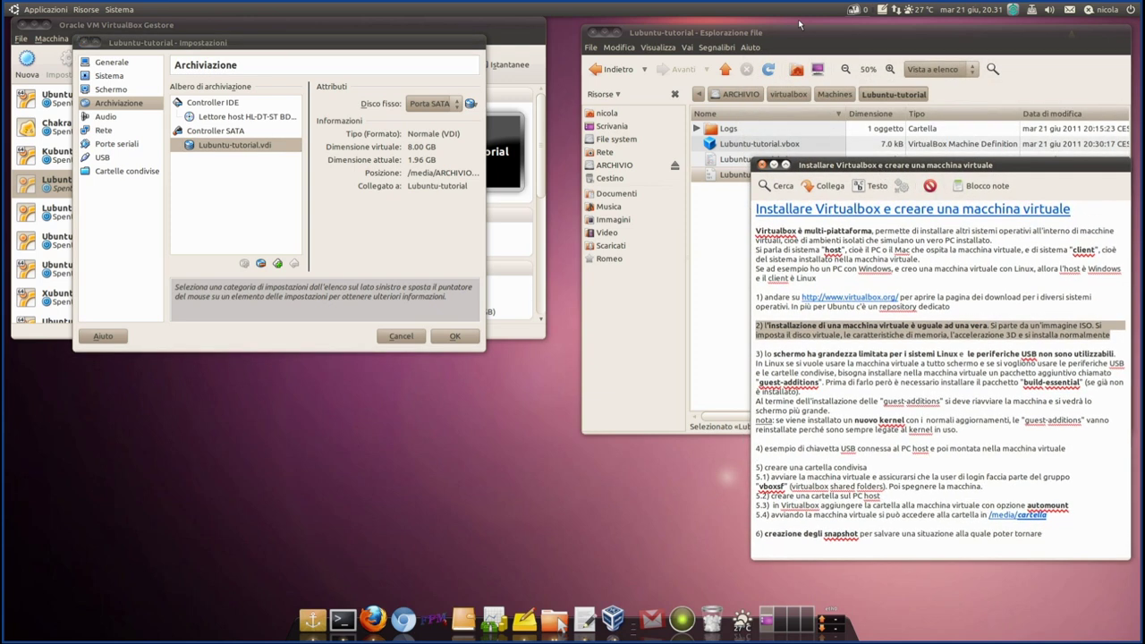
{"action": "left_click", "coordinate": [805, 38]}
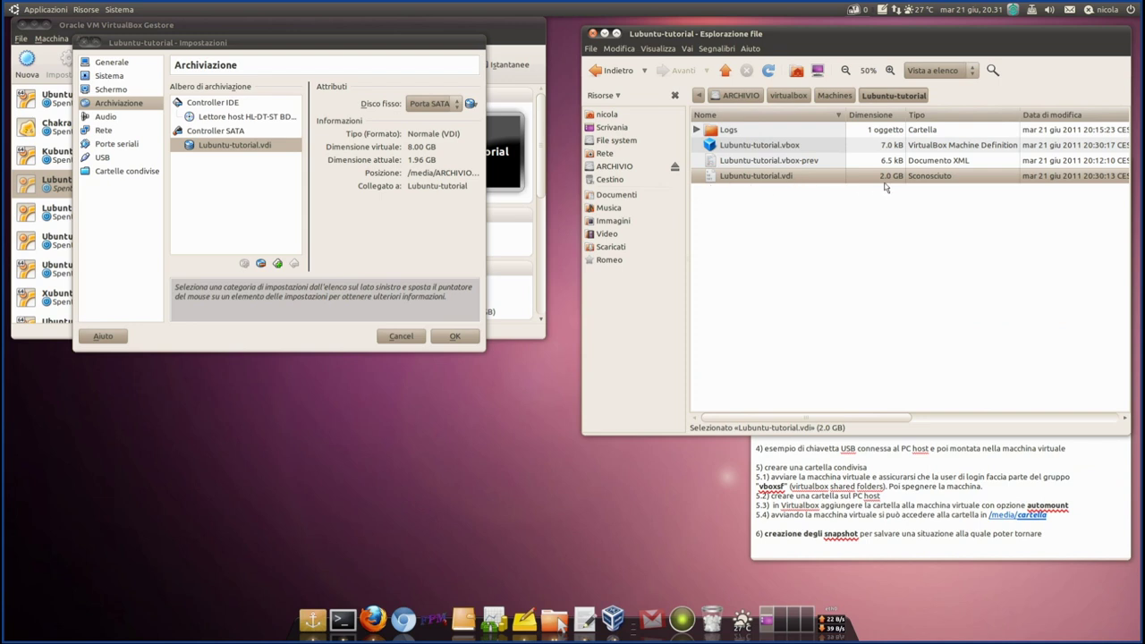
{"action": "left_click", "coordinate": [845, 200]}
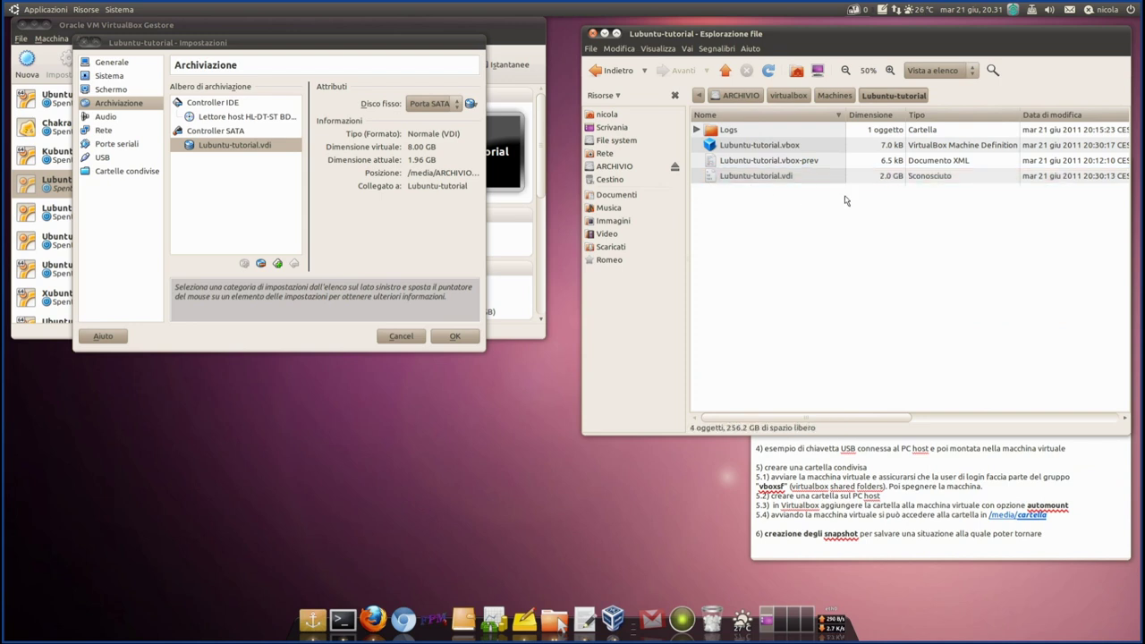
{"action": "left_click", "coordinate": [838, 177]}
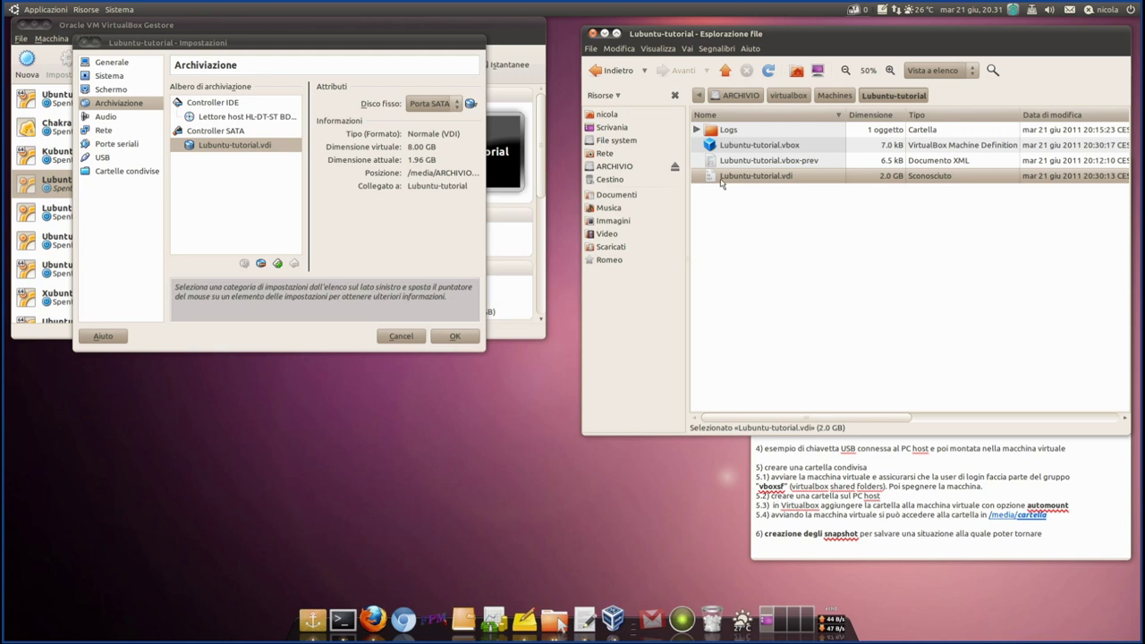
{"action": "left_click", "coordinate": [709, 132]}
{"action": "left_click", "coordinate": [697, 131]}
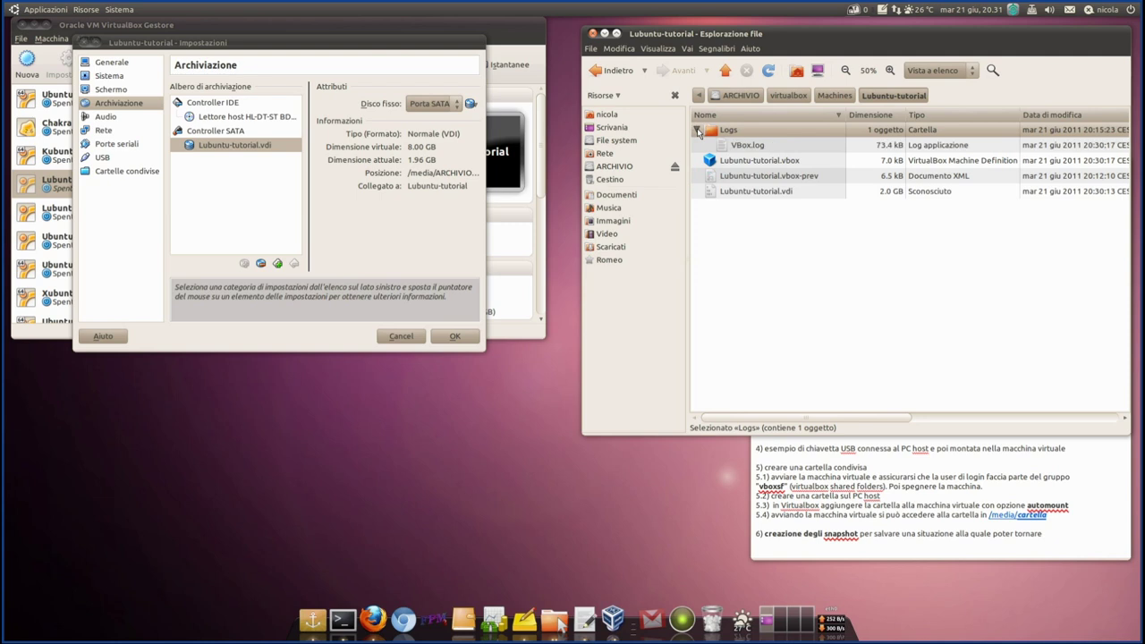
{"action": "left_click", "coordinate": [698, 130]}
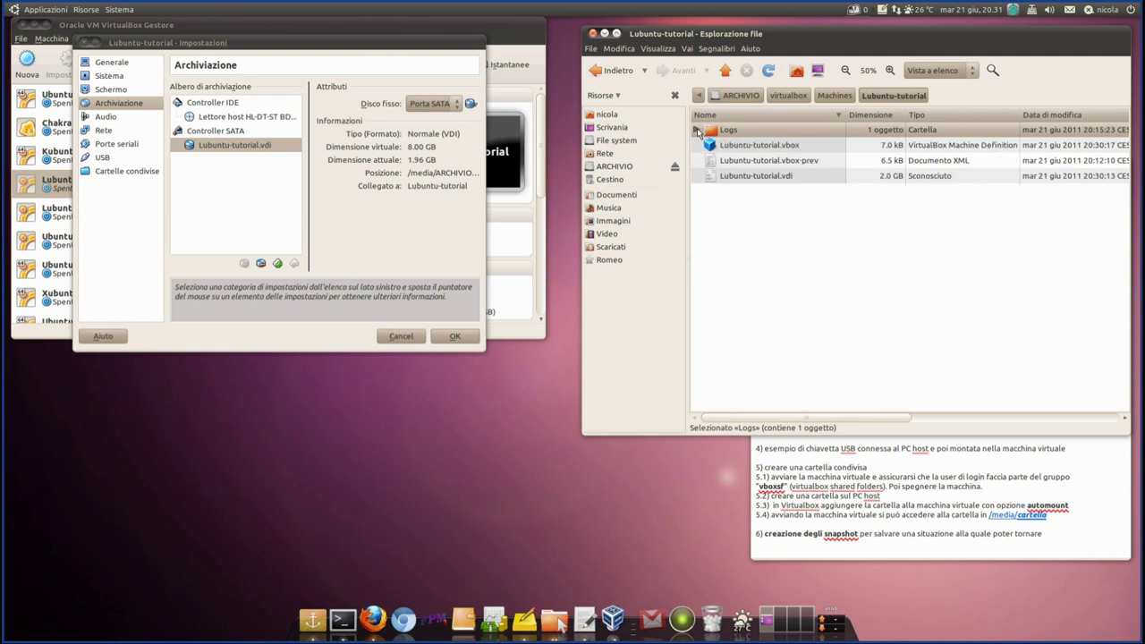
{"action": "left_click", "coordinate": [769, 177]}
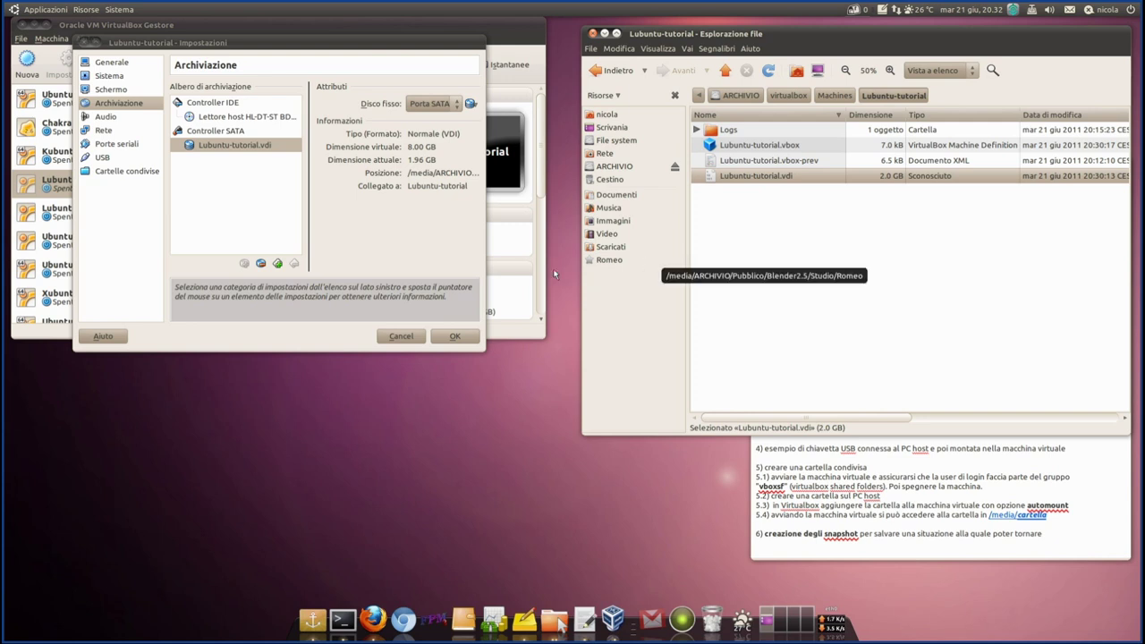
{"action": "left_click", "coordinate": [242, 117]}
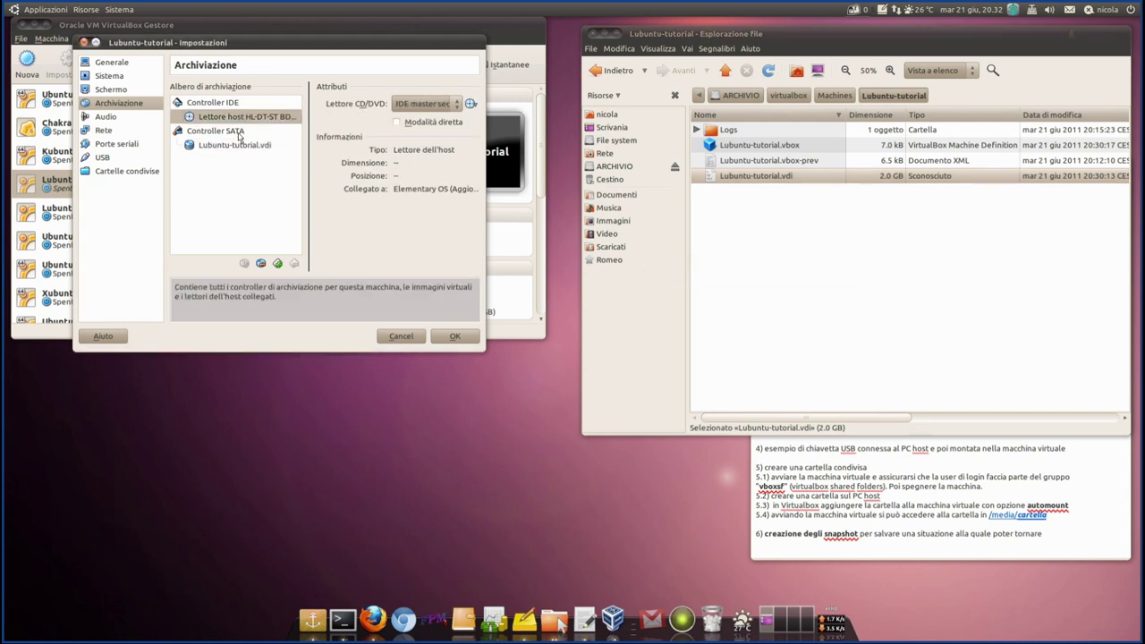
{"action": "left_click", "coordinate": [237, 146]}
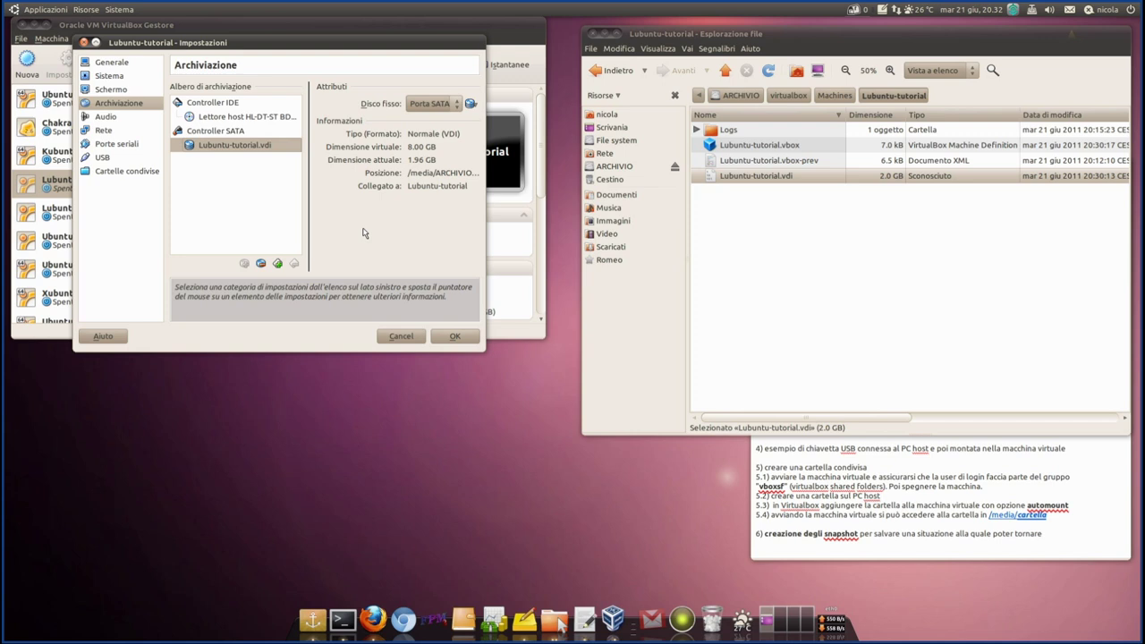
- Save the machine settings, minimize the file manager and move the notes window to the top right
{"action": "left_click", "coordinate": [452, 337]}
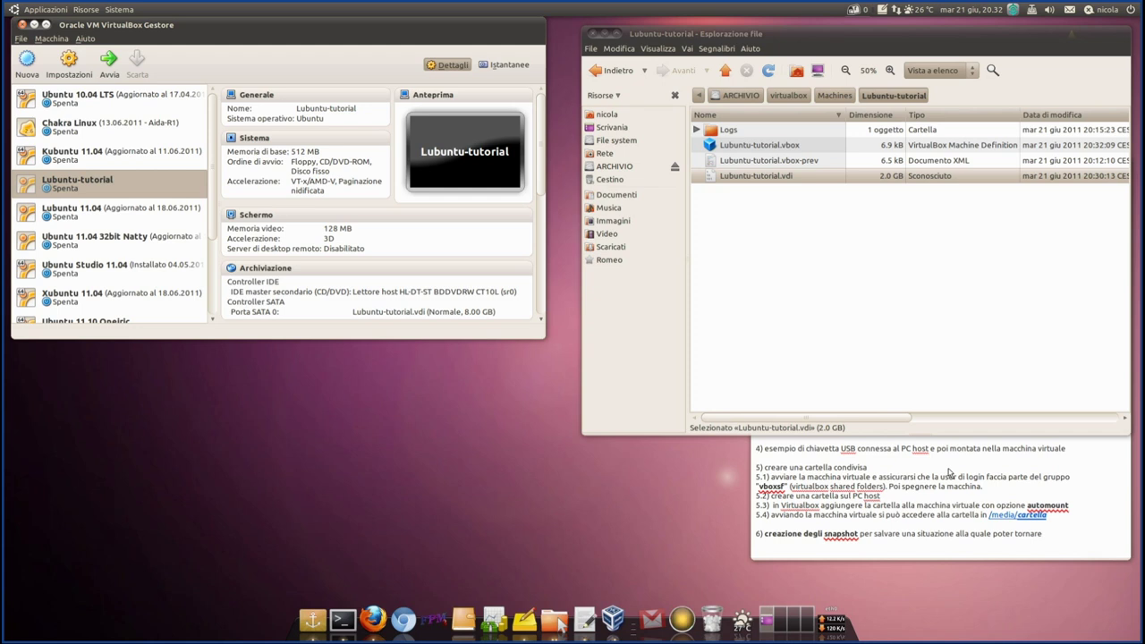
{"action": "left_click", "coordinate": [605, 34]}
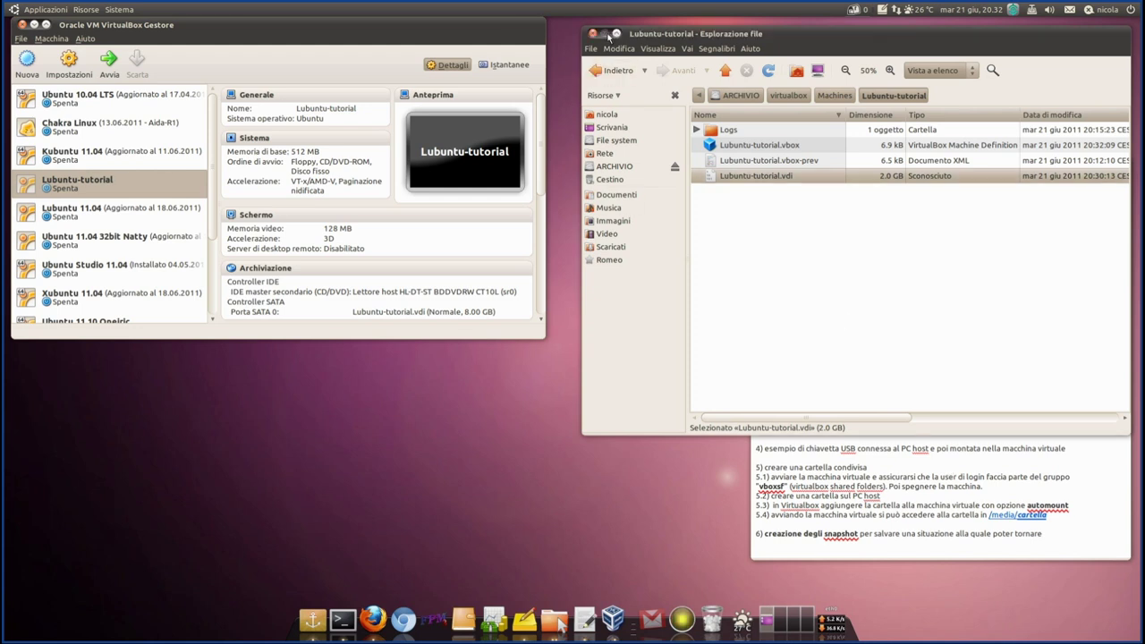
{"action": "left_click_drag", "start_coordinate": [902, 168], "coordinate": [882, 45]}
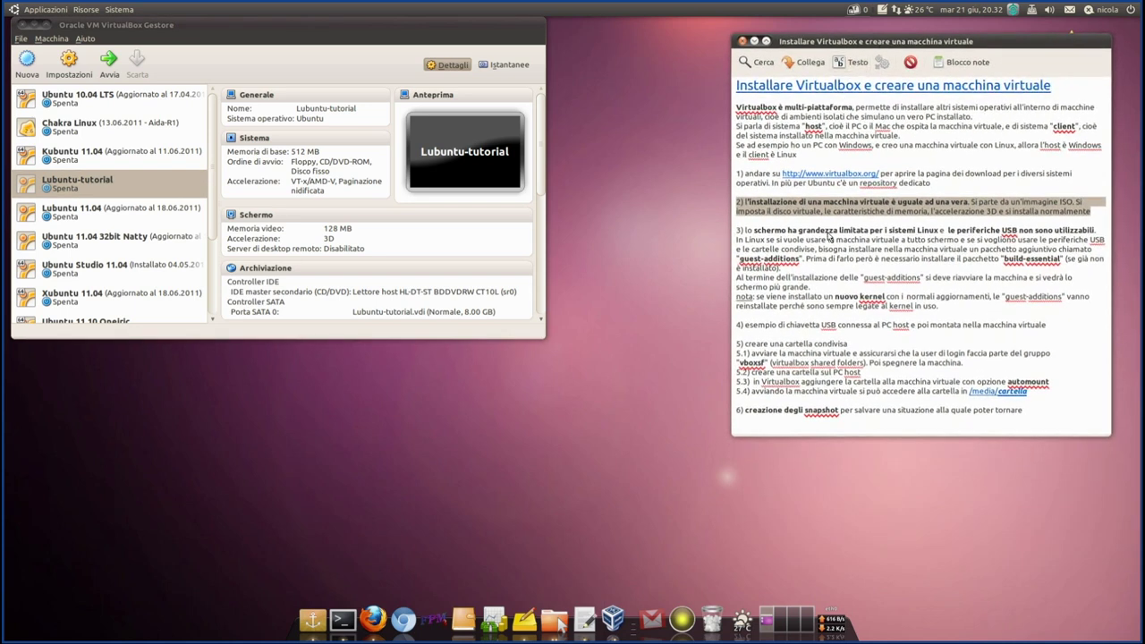
- Highlight point 3 in the notes and start the Lubuntu-tutorial VM with Avvia
{"action": "left_click", "coordinate": [806, 233]}
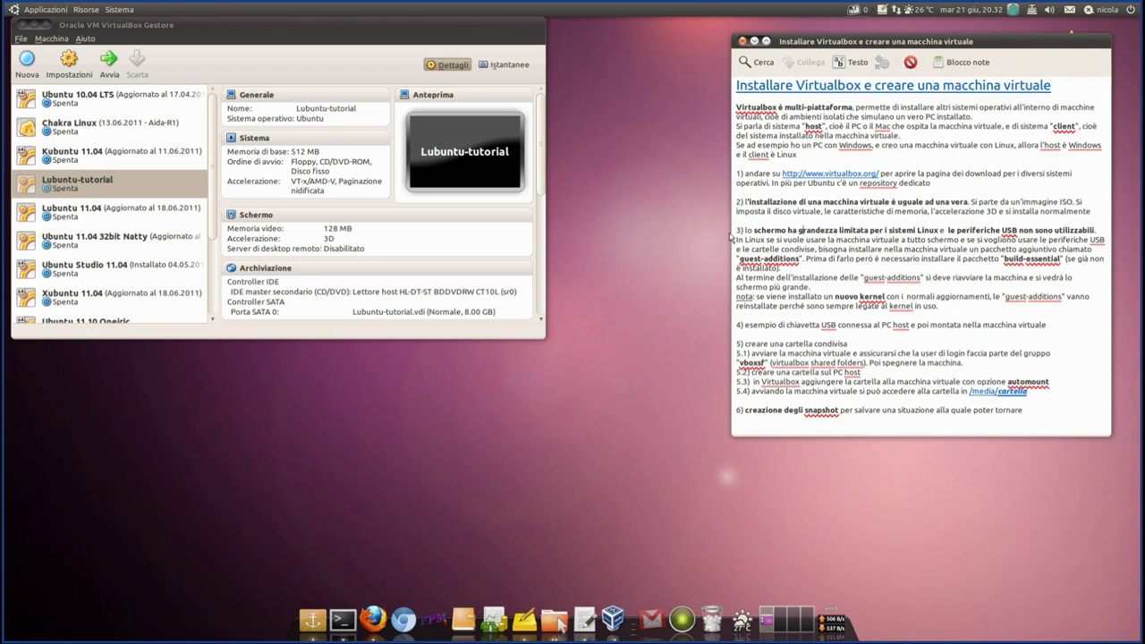
{"action": "left_click_drag", "start_coordinate": [734, 230], "coordinate": [903, 240]}
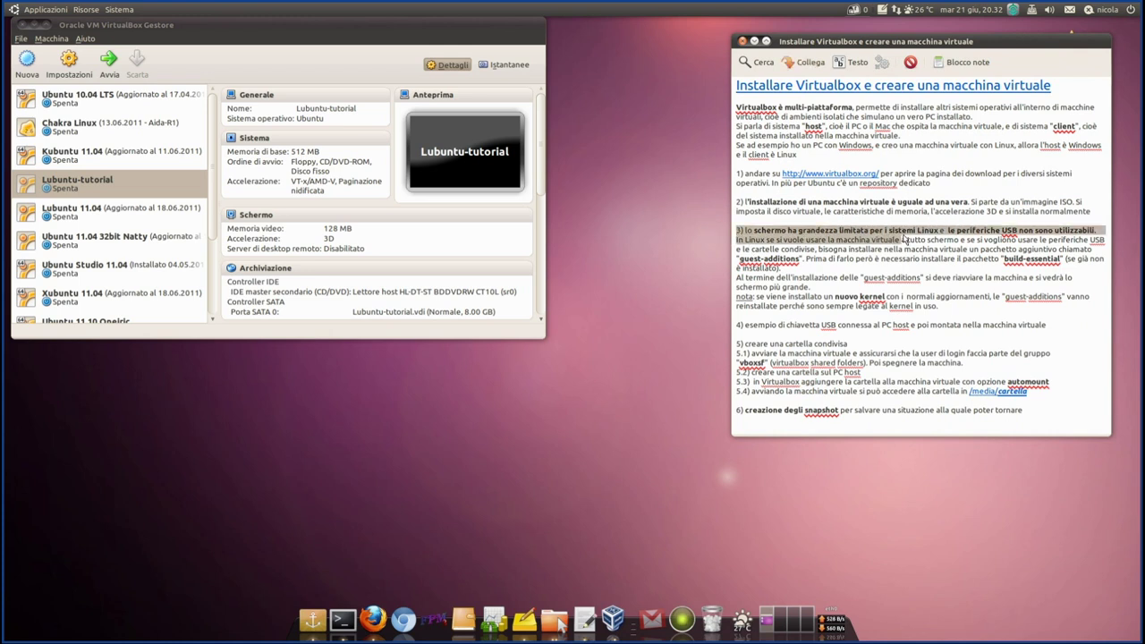
{"action": "left_click", "coordinate": [85, 183]}
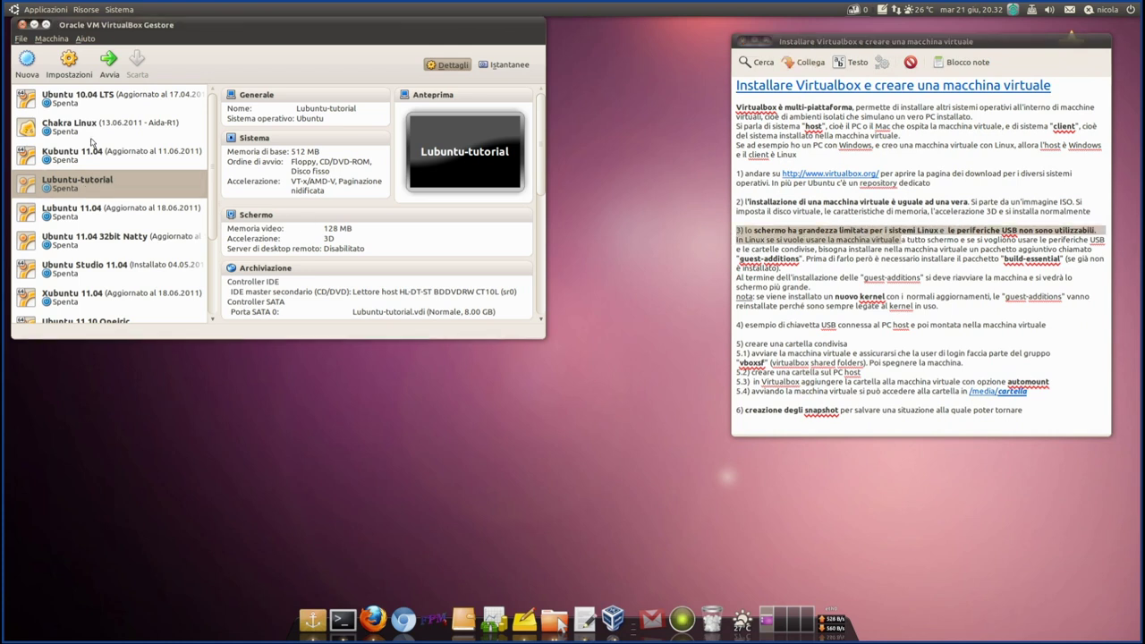
{"action": "left_click", "coordinate": [110, 63]}
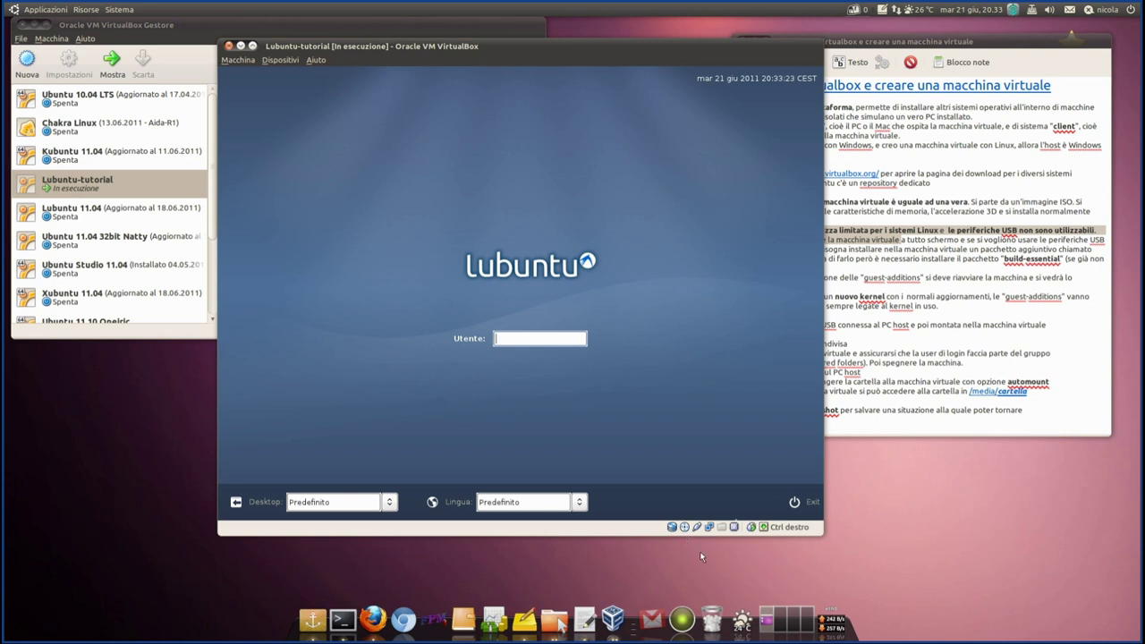
- Let the Lubuntu-tutorial VM boot to the installed Lubuntu login screen
{"action": "mouse_move", "coordinate": [700, 534]}
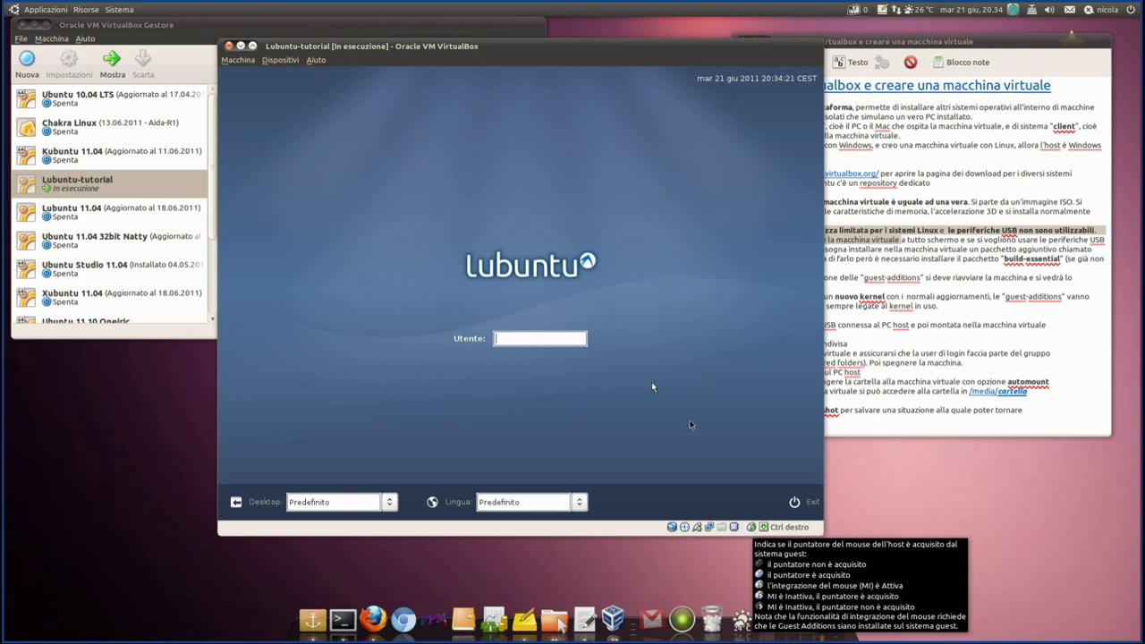
{"action": "left_click_drag", "start_coordinate": [497, 68], "coordinate": [473, 71]}
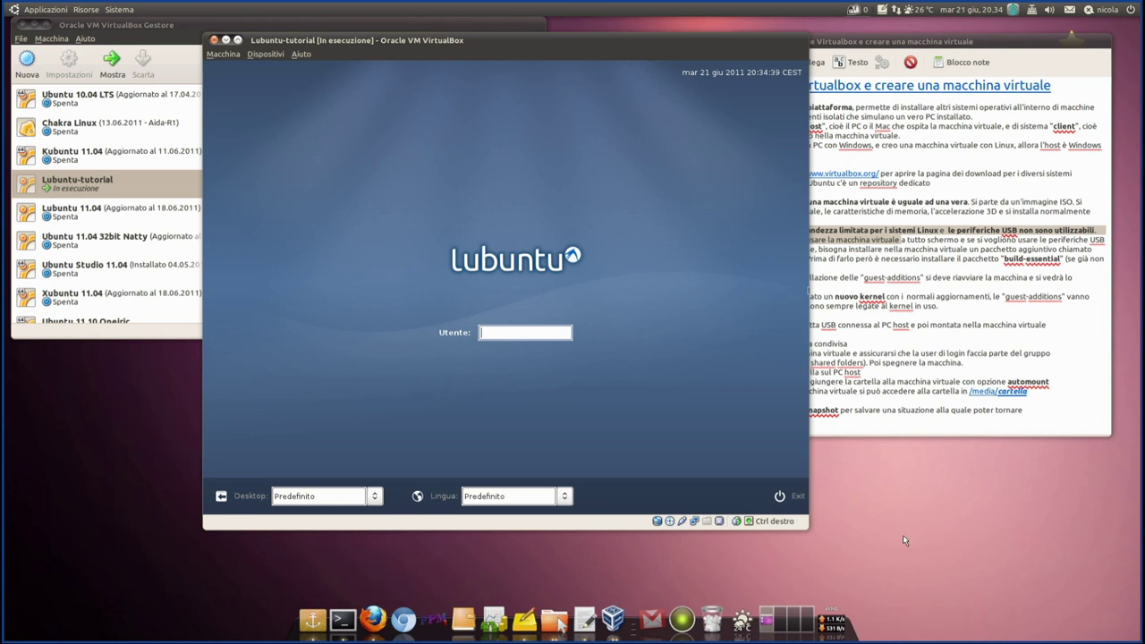
{"action": "left_click", "coordinate": [952, 502]}
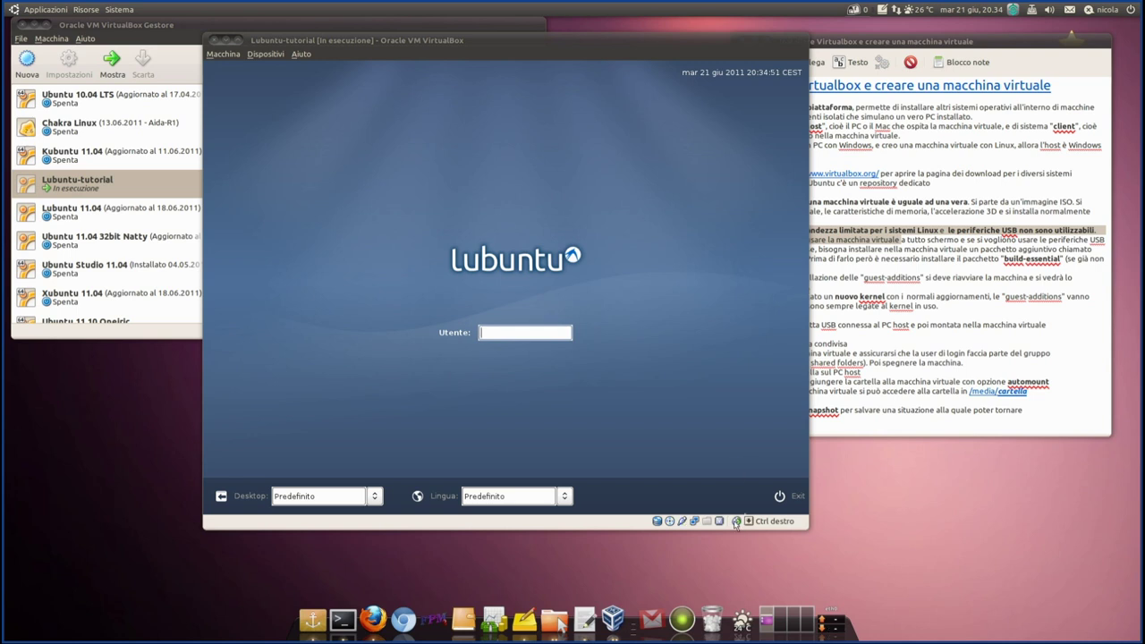
{"action": "left_click", "coordinate": [491, 40]}
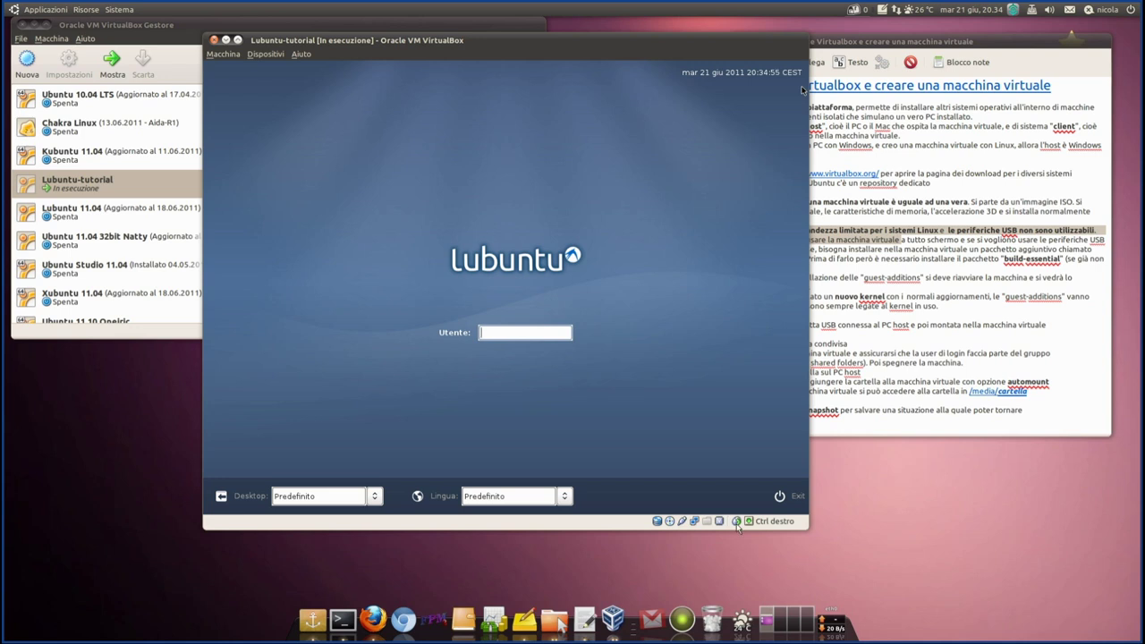
{"action": "mouse_move", "coordinate": [737, 527]}
{"action": "mouse_move", "coordinate": [564, 49]}
{"action": "left_mouse_down"}
{"action": "mouse_move", "coordinate": [543, 31]}
{"action": "mouse_move", "coordinate": [549, 39]}
{"action": "left_mouse_up"}
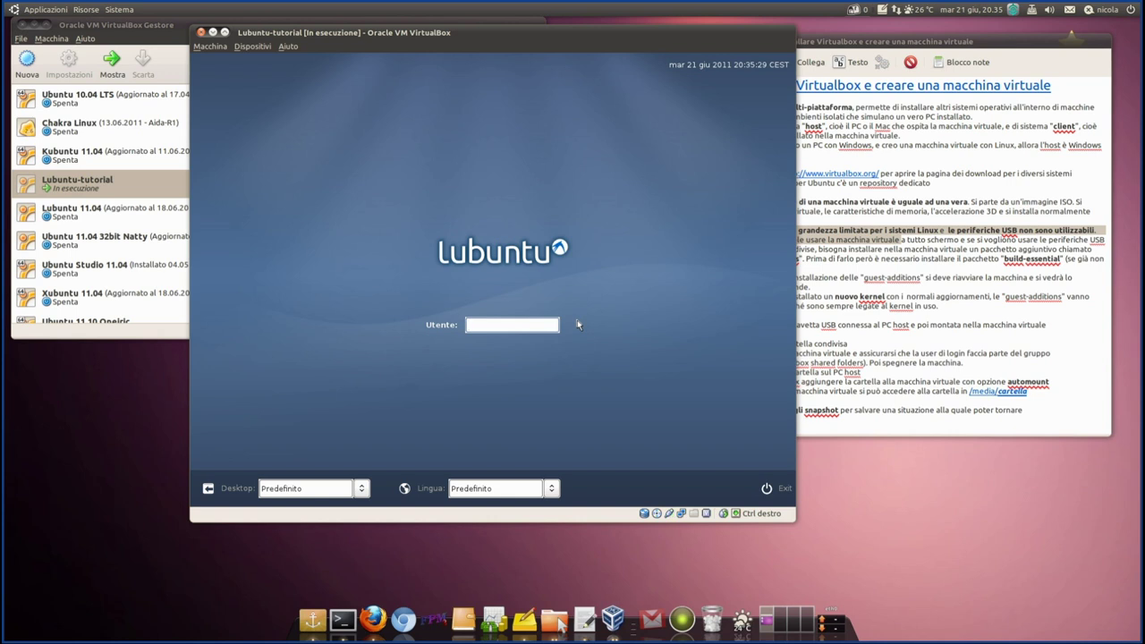
- Log into the Lubuntu guest with the account's username and password, then open the start menu
{"action": "type", "text": "nicola"}
{"action": "key", "text": "Return"}
{"action": "type", "text": "•••••••"}
{"action": "key", "text": "Return"}
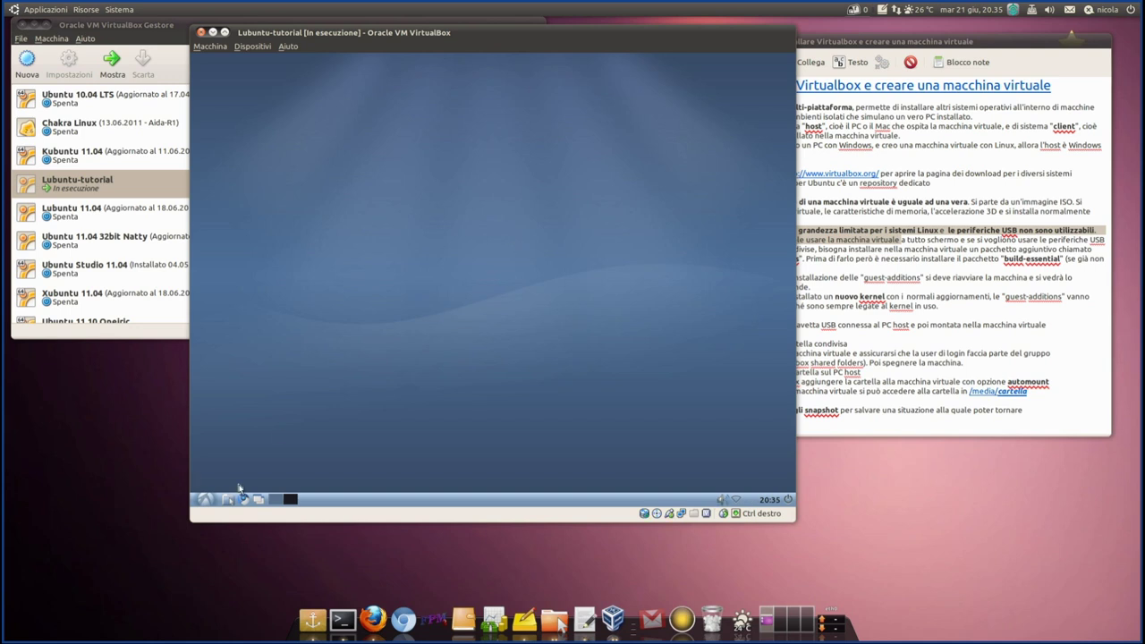
{"action": "left_click", "coordinate": [204, 500]}
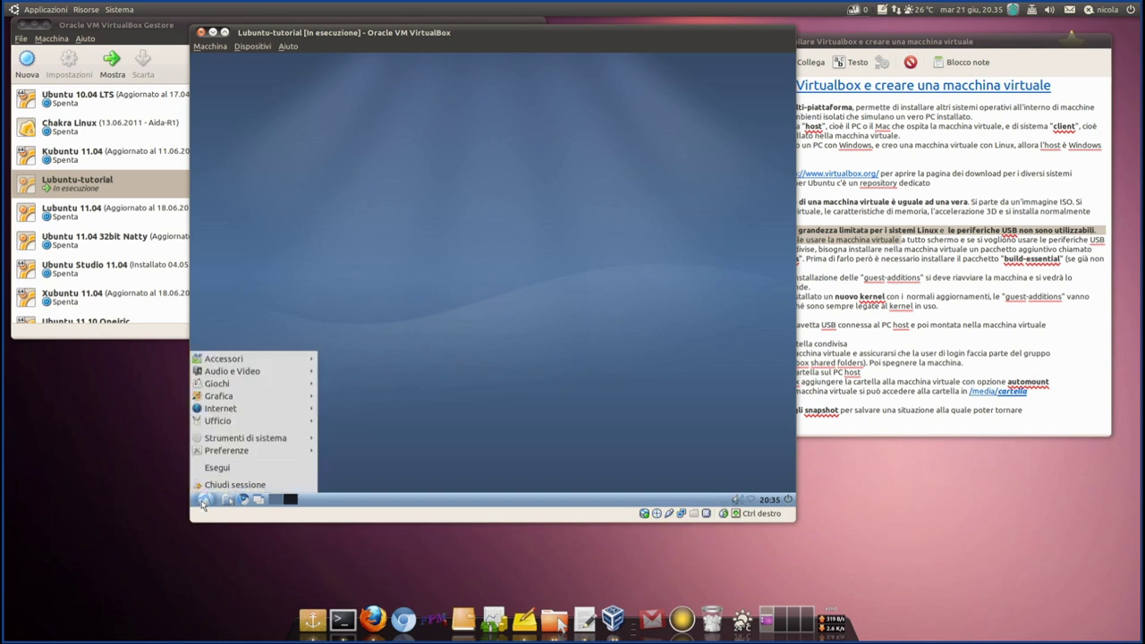
- Close the start menu and the home folder window, bringing the Gestore aggiornamenti list forward
{"action": "left_click", "coordinate": [204, 501]}
{"action": "left_click", "coordinate": [229, 500]}
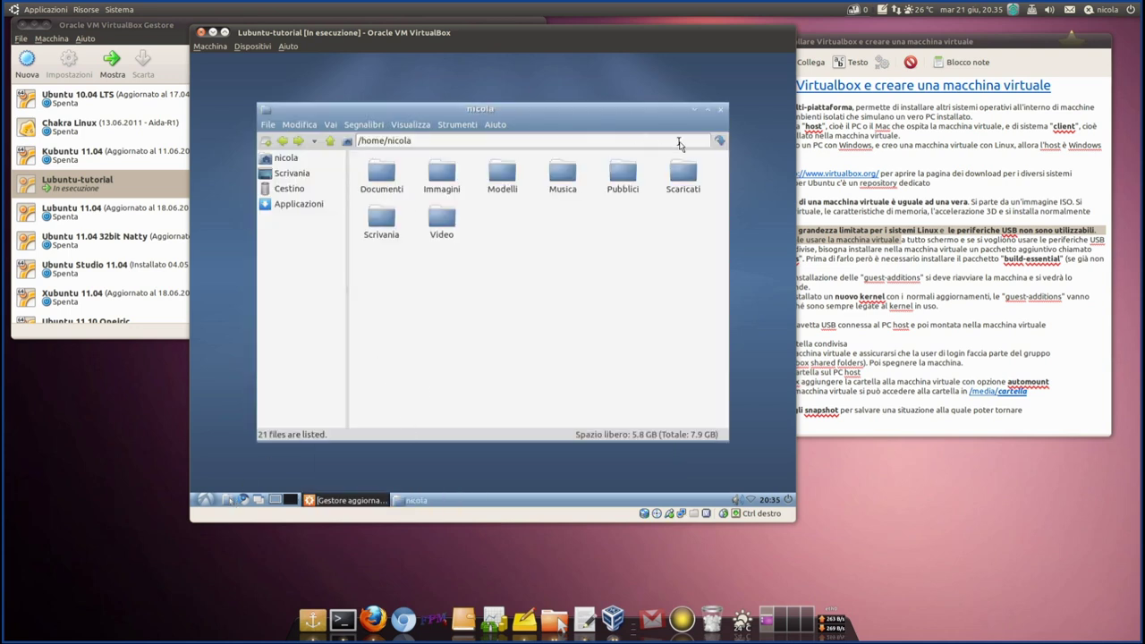
{"action": "left_click", "coordinate": [721, 109]}
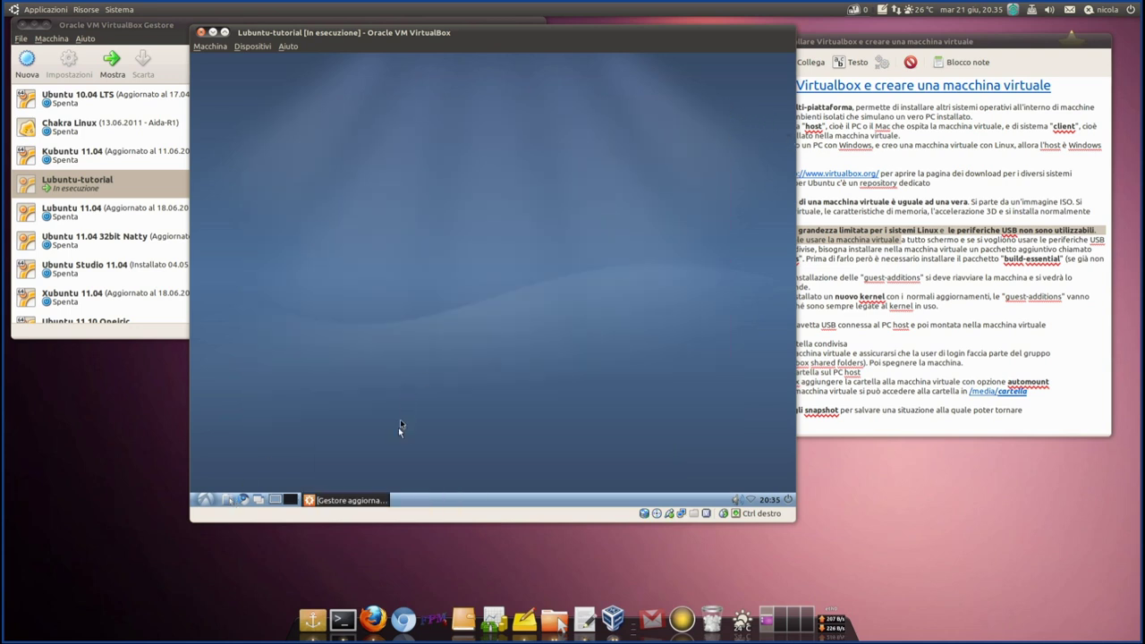
{"action": "left_click", "coordinate": [356, 501]}
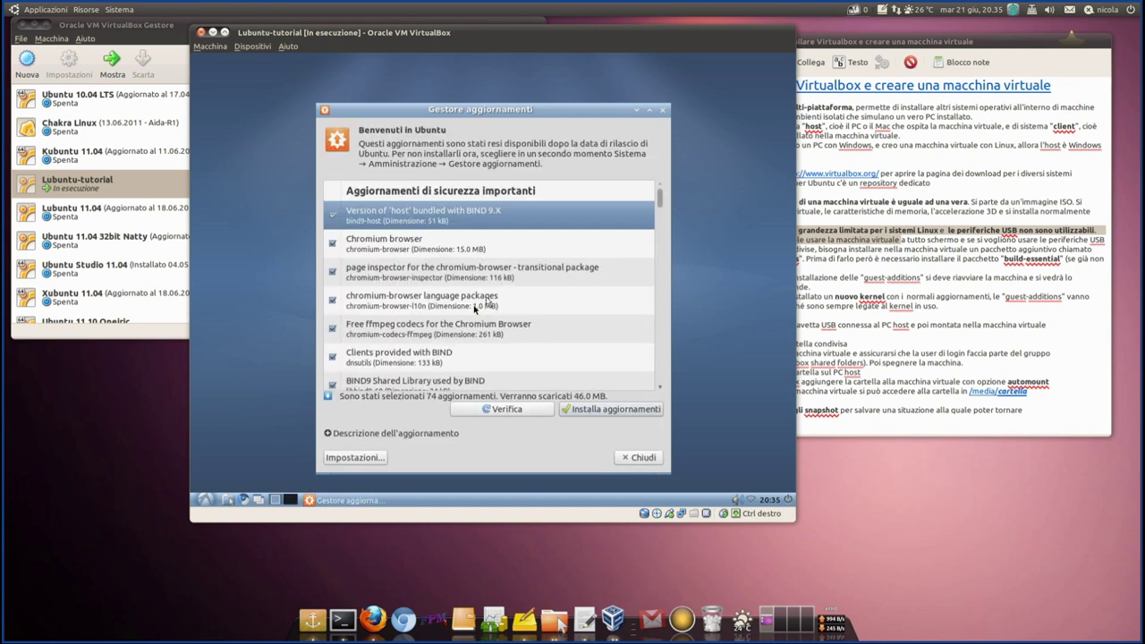
- Move the Gestore aggiornamenti window, scroll through its 74 updates, and close it with Chiudi
{"action": "left_click_drag", "start_coordinate": [499, 112], "coordinate": [527, 82]}
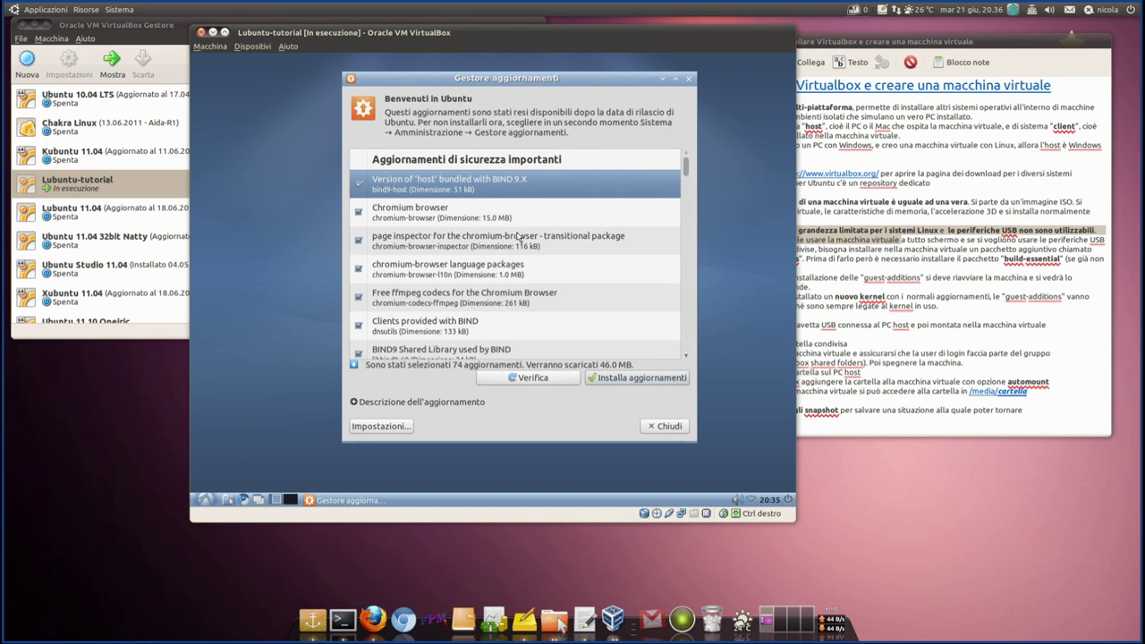
{"action": "scroll", "coordinate": [467, 241], "scroll_direction": "down", "scroll_amount": 8}
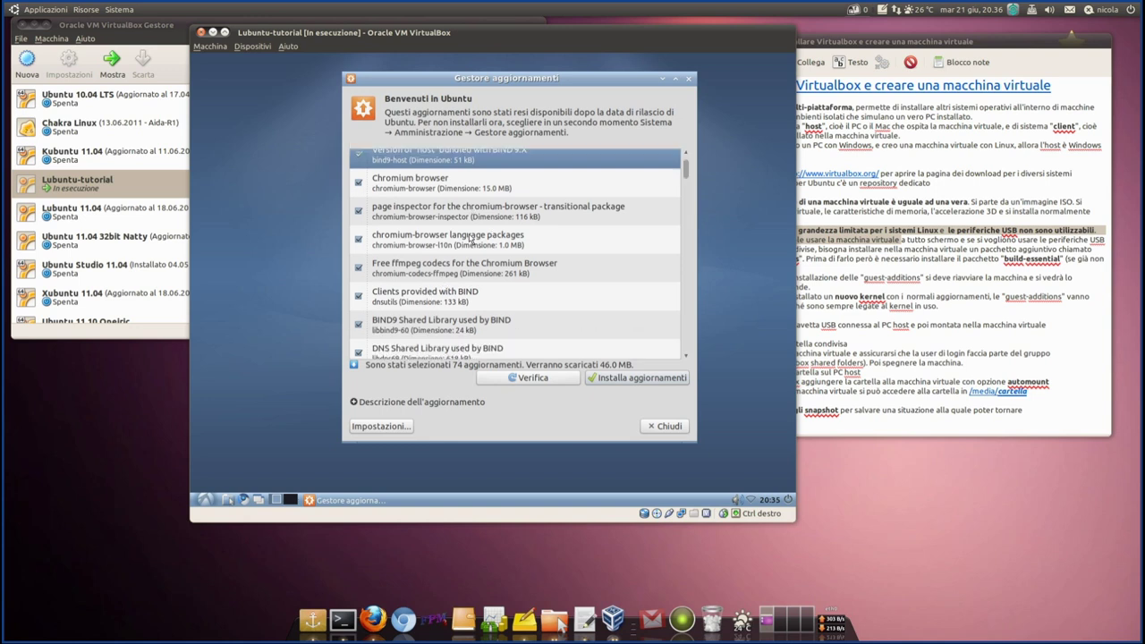
{"action": "scroll", "coordinate": [472, 251], "scroll_direction": "down", "scroll_amount": 1}
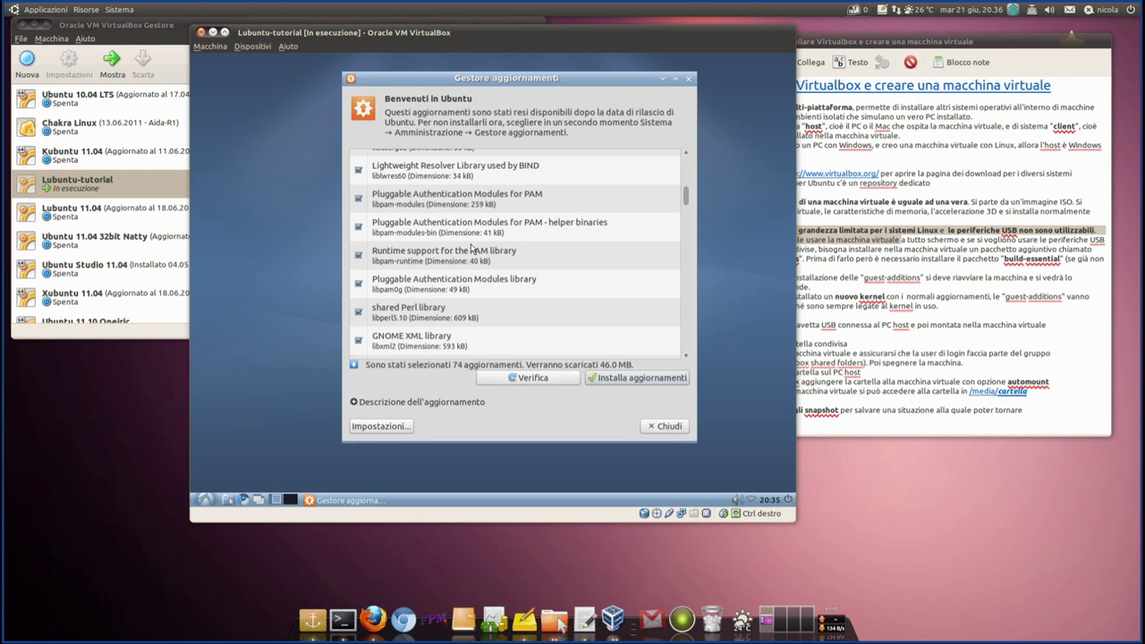
{"action": "scroll", "coordinate": [471, 251], "scroll_direction": "down", "scroll_amount": 12}
{"action": "scroll", "coordinate": [468, 259], "scroll_direction": "down", "scroll_amount": 15}
{"action": "scroll", "coordinate": [469, 259], "scroll_direction": "down", "scroll_amount": 8}
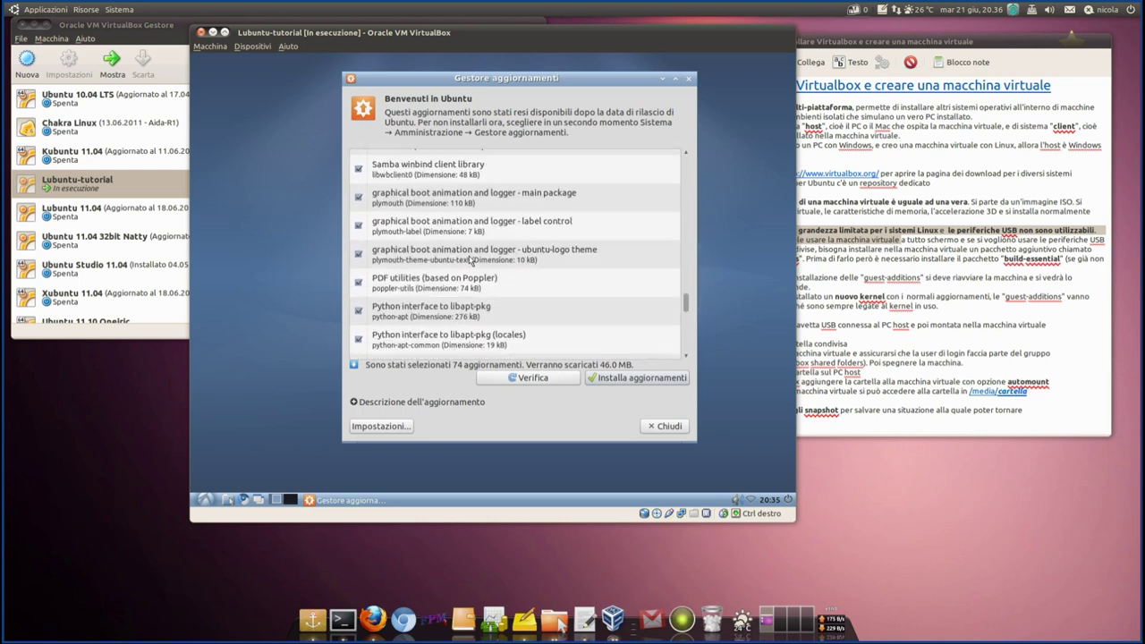
{"action": "left_click", "coordinate": [670, 427]}
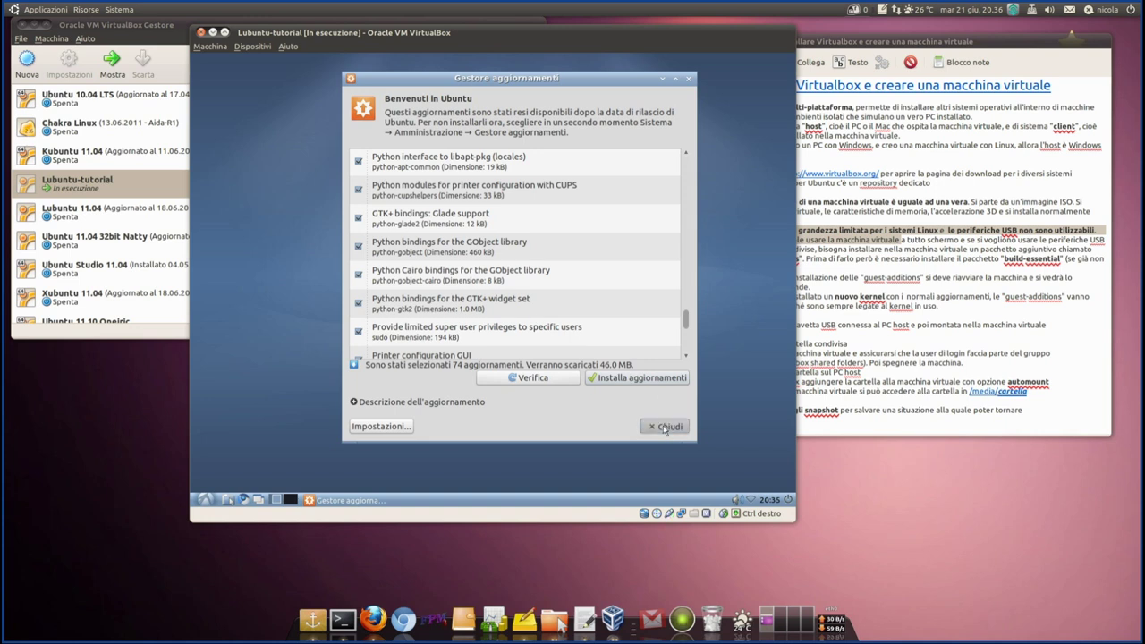
{"action": "left_click", "coordinate": [669, 428]}
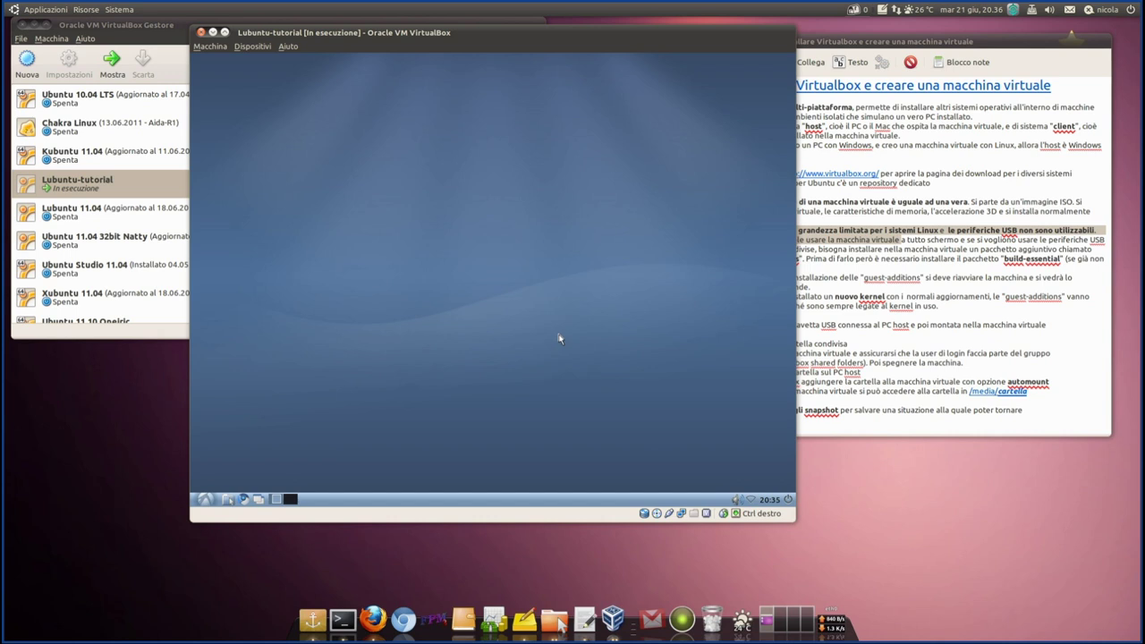
- Shift the VM window left and highlight the beginning of point 3 in the notes
{"action": "left_click_drag", "start_coordinate": [545, 32], "coordinate": [466, 32]}
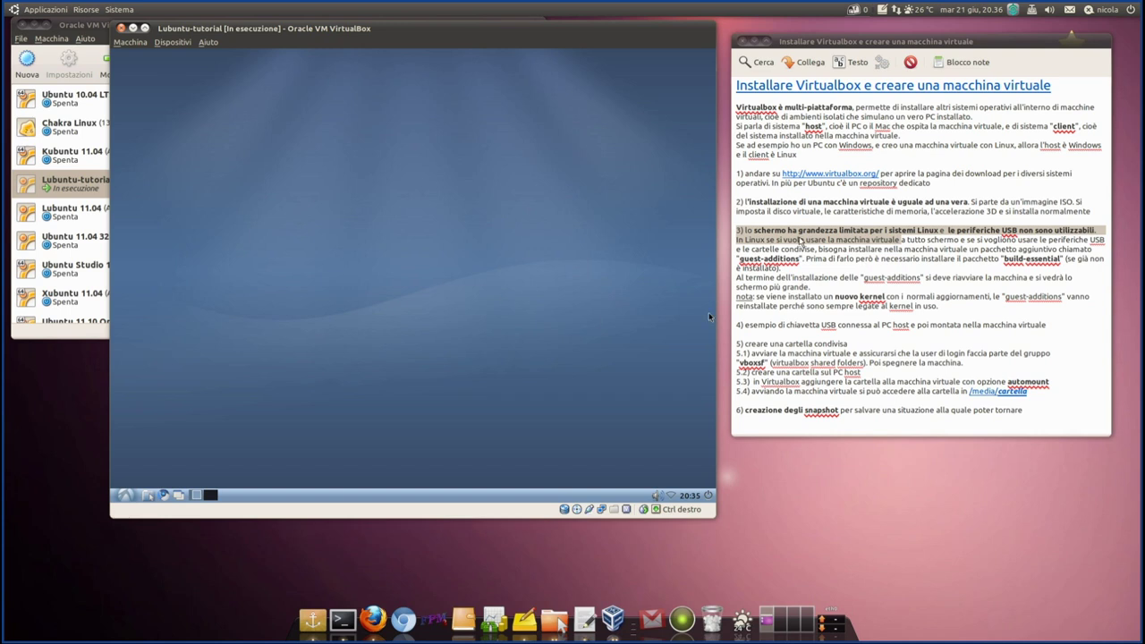
{"action": "left_click", "coordinate": [742, 234]}
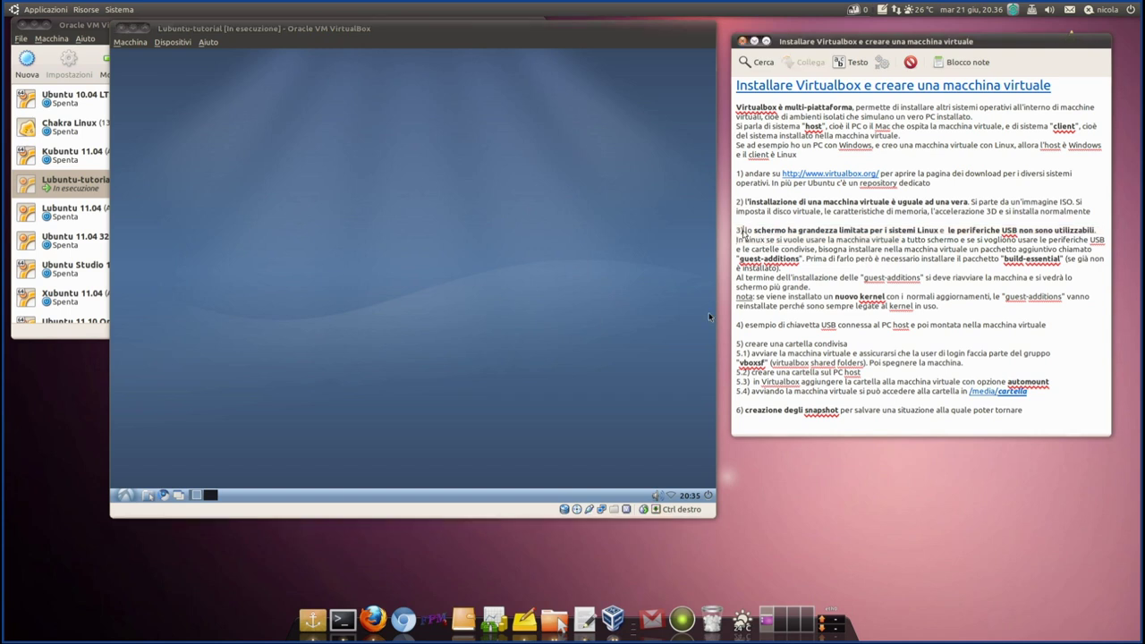
{"action": "left_click_drag", "start_coordinate": [744, 234], "coordinate": [913, 238]}
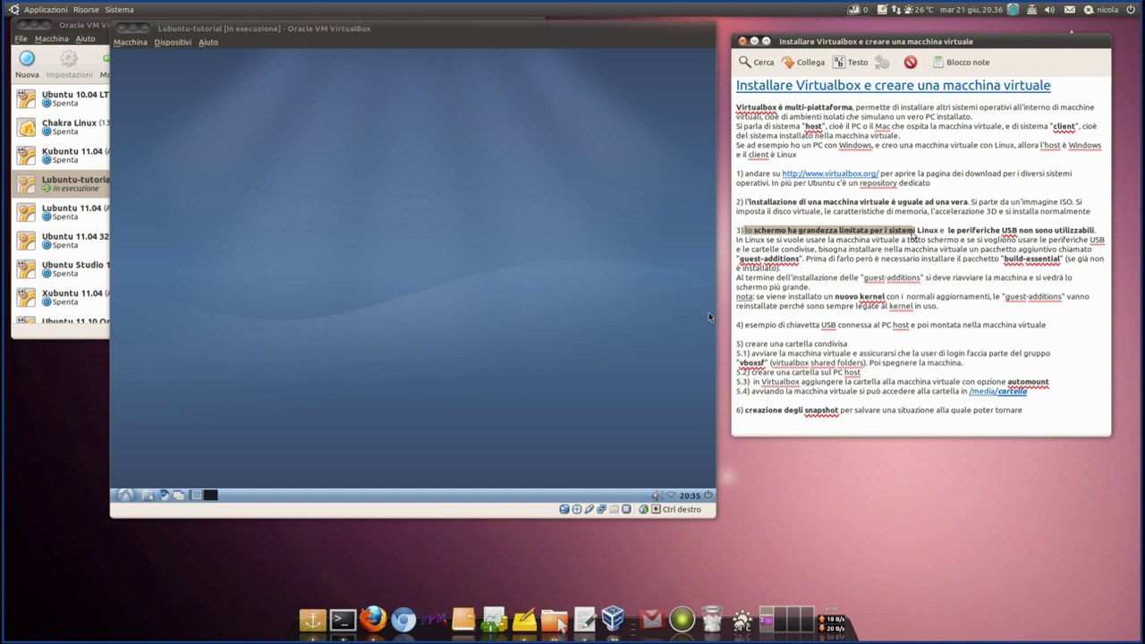
{"action": "left_click_drag", "start_coordinate": [913, 237], "coordinate": [1106, 234]}
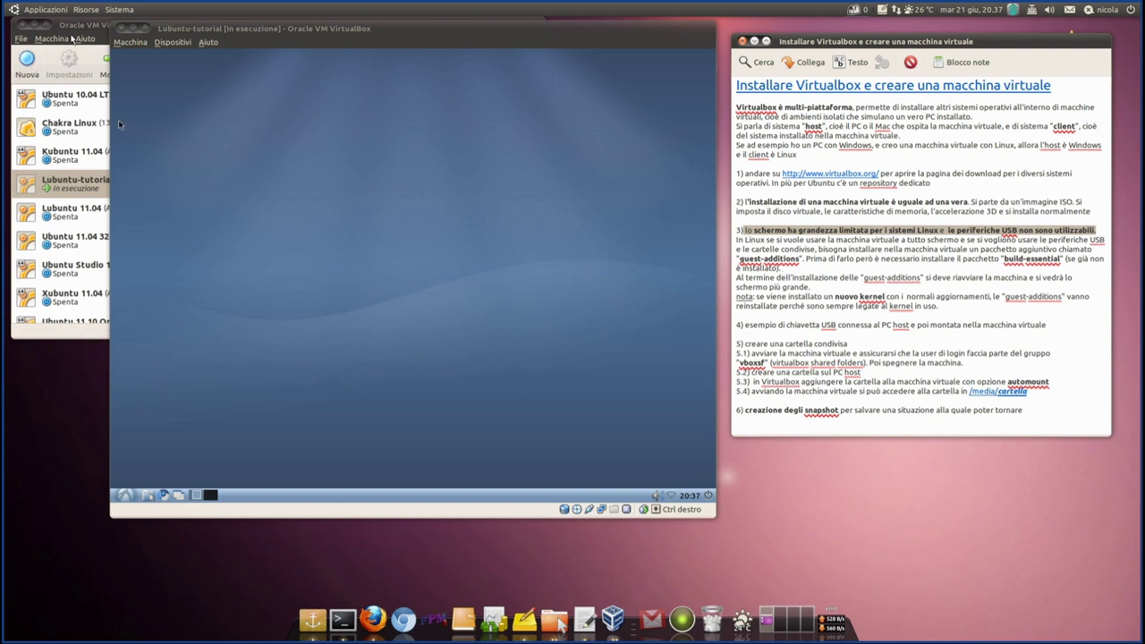
- Bring the VirtualBox Manager forward, nudge the VM window left, and clear the notes highlight
{"action": "left_click", "coordinate": [76, 30]}
{"action": "left_click_drag", "start_coordinate": [628, 26], "coordinate": [625, 31]}
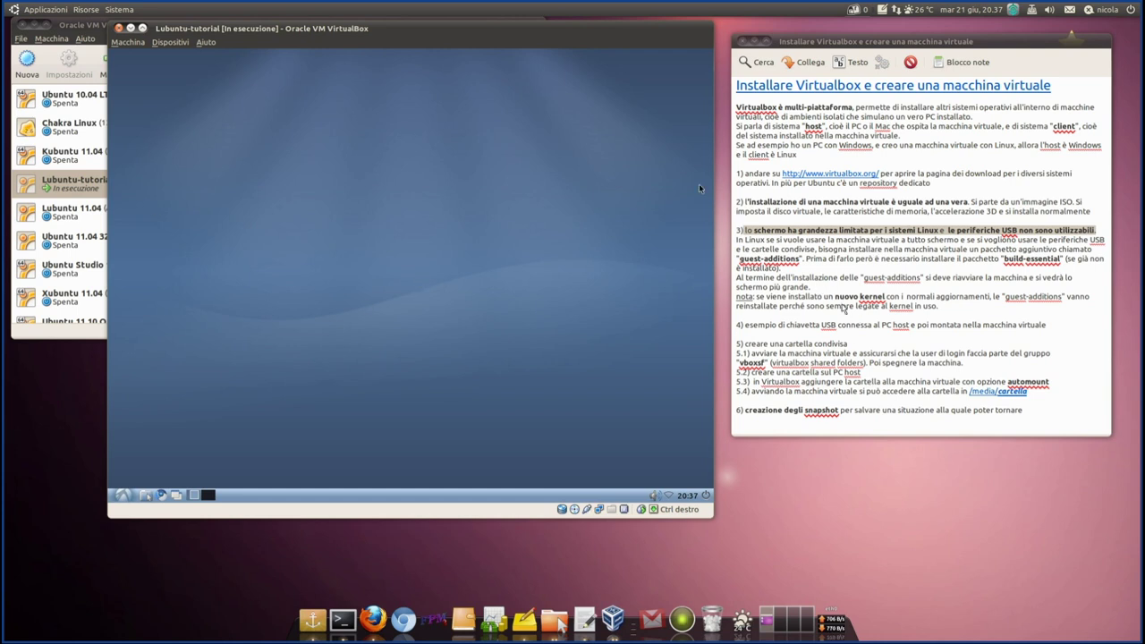
{"action": "left_click", "coordinate": [808, 262]}
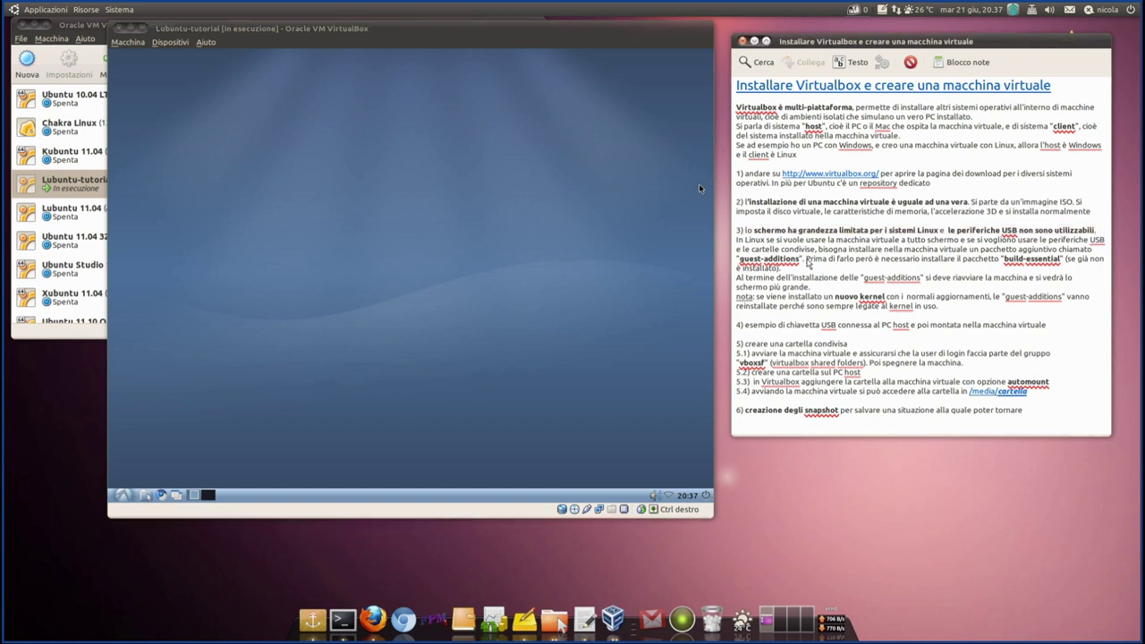
- Highlight 'guest-additions' in the notes and refocus the Lubuntu-tutorial VM window
{"action": "left_click_drag", "start_coordinate": [808, 260], "coordinate": [736, 261]}
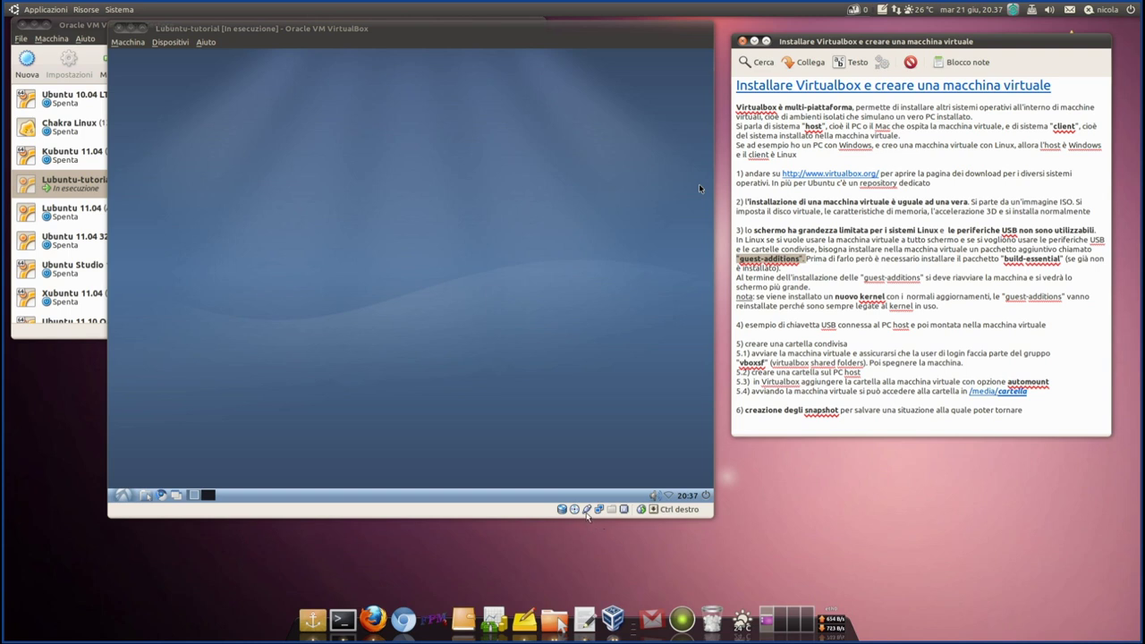
{"action": "left_click", "coordinate": [524, 519]}
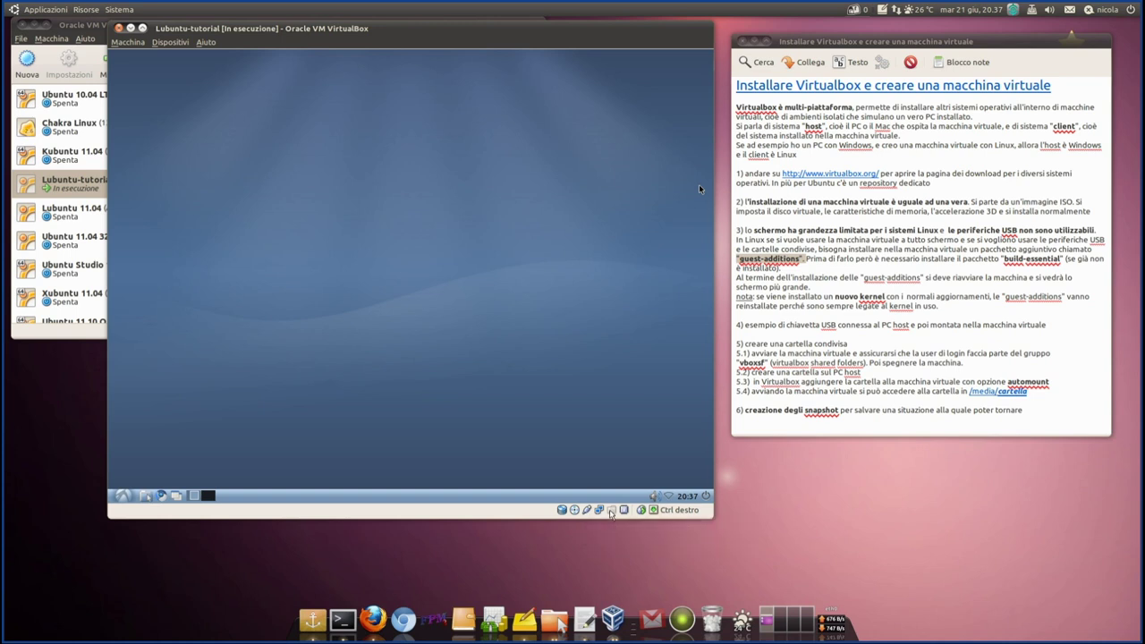
{"action": "mouse_move", "coordinate": [612, 511]}
- Resize, maximize and restore the VM window, then switch to Macchina > Passa a schermo intero
{"action": "left_click_drag", "start_coordinate": [713, 518], "coordinate": [841, 556]}
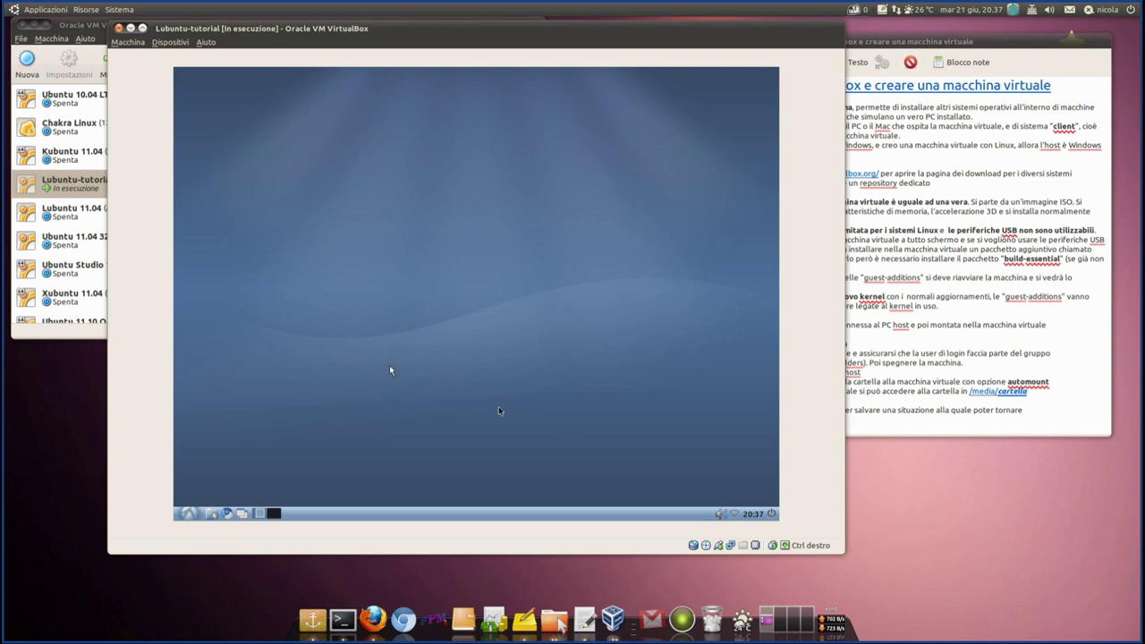
{"action": "left_click", "coordinate": [142, 27]}
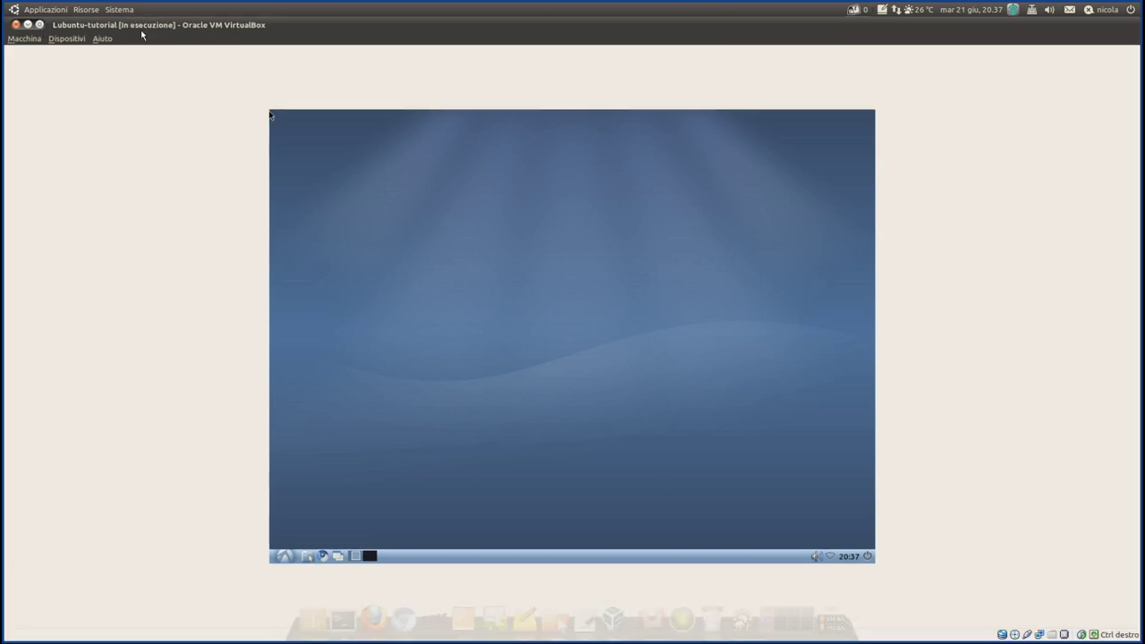
{"action": "left_click", "coordinate": [39, 24]}
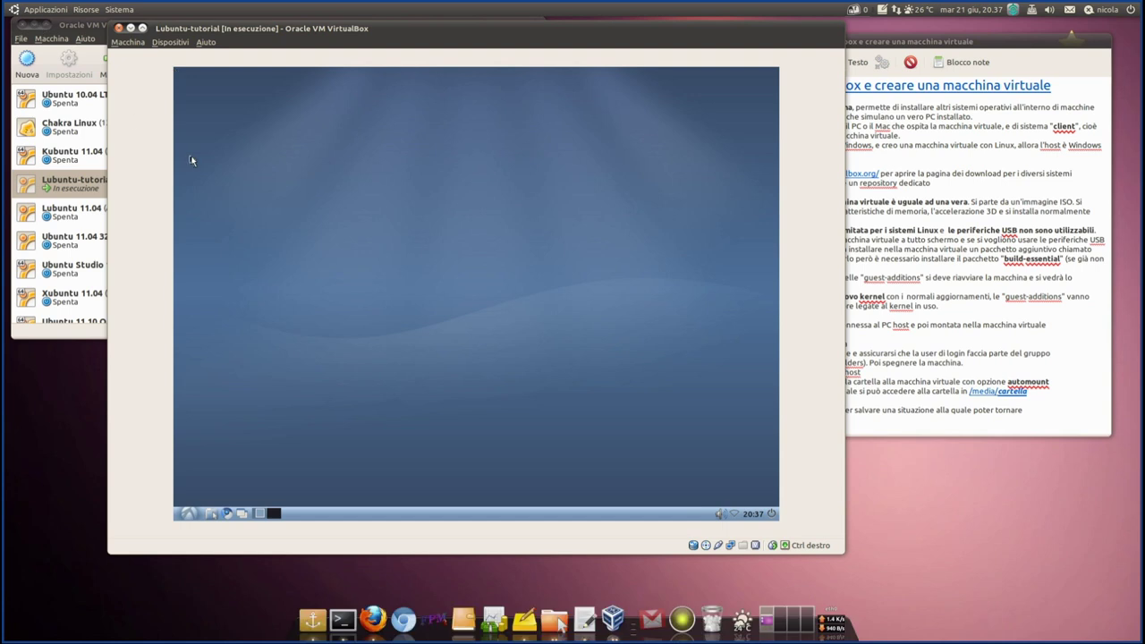
{"action": "left_click_drag", "start_coordinate": [843, 554], "coordinate": [794, 549]}
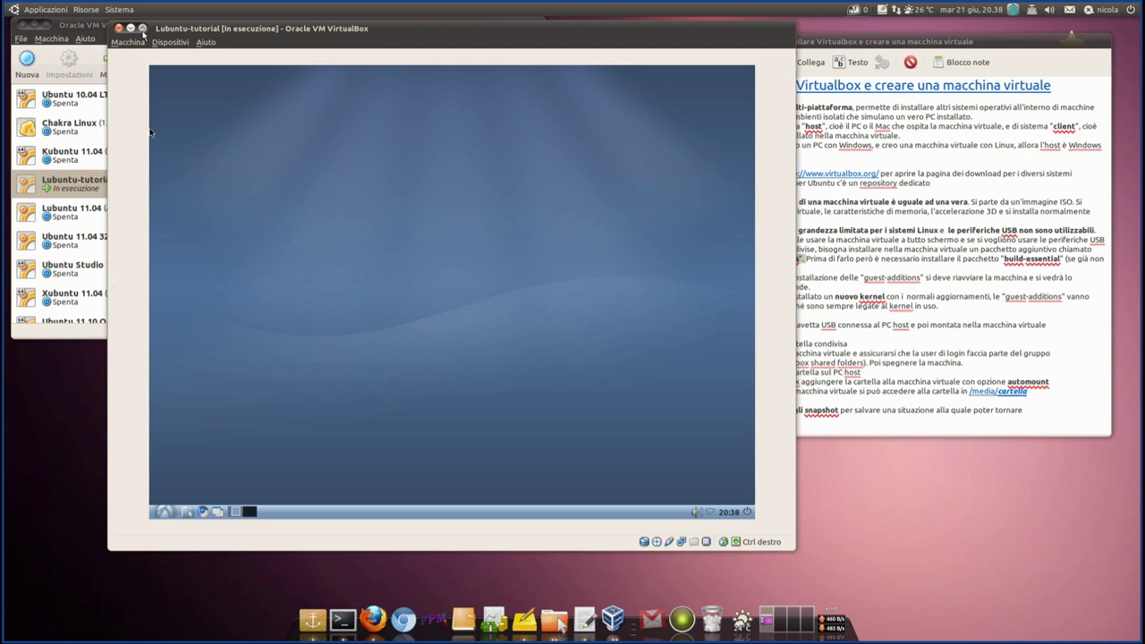
{"action": "left_click", "coordinate": [137, 42]}
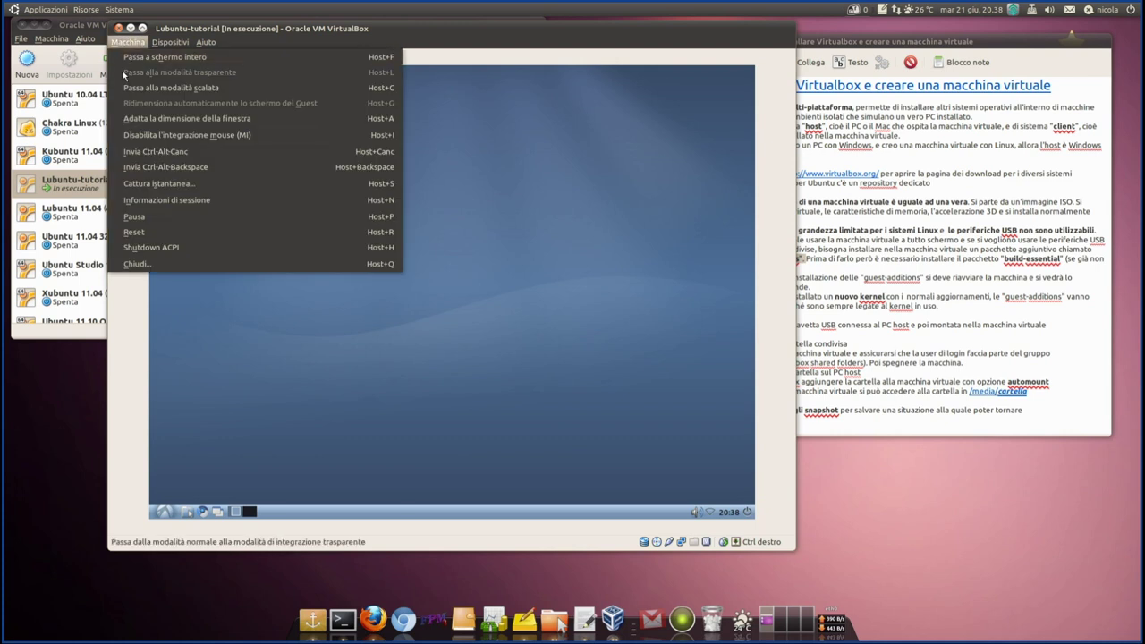
{"action": "left_click", "coordinate": [166, 57]}
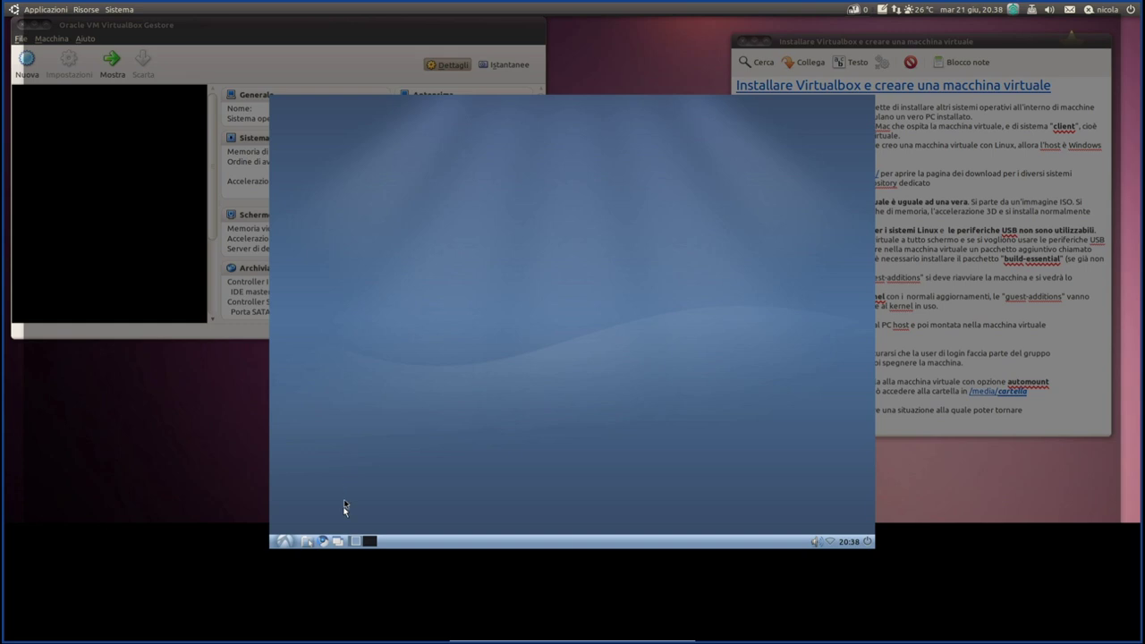
- Open the Lubuntu application menu from the full-screen guest's taskbar
{"action": "left_click", "coordinate": [291, 541]}
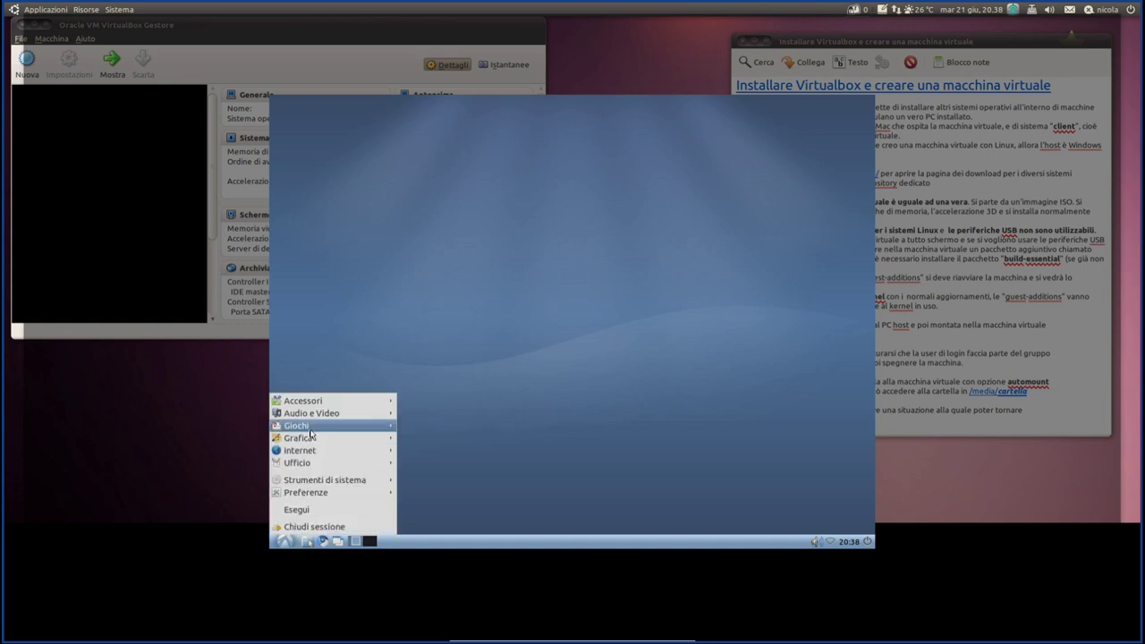
- Close the guest menu, exit full-screen via the mini-toolbar, and reposition the VM window beside the notes
{"action": "mouse_move", "coordinate": [313, 400]}
{"action": "left_click", "coordinate": [357, 187]}
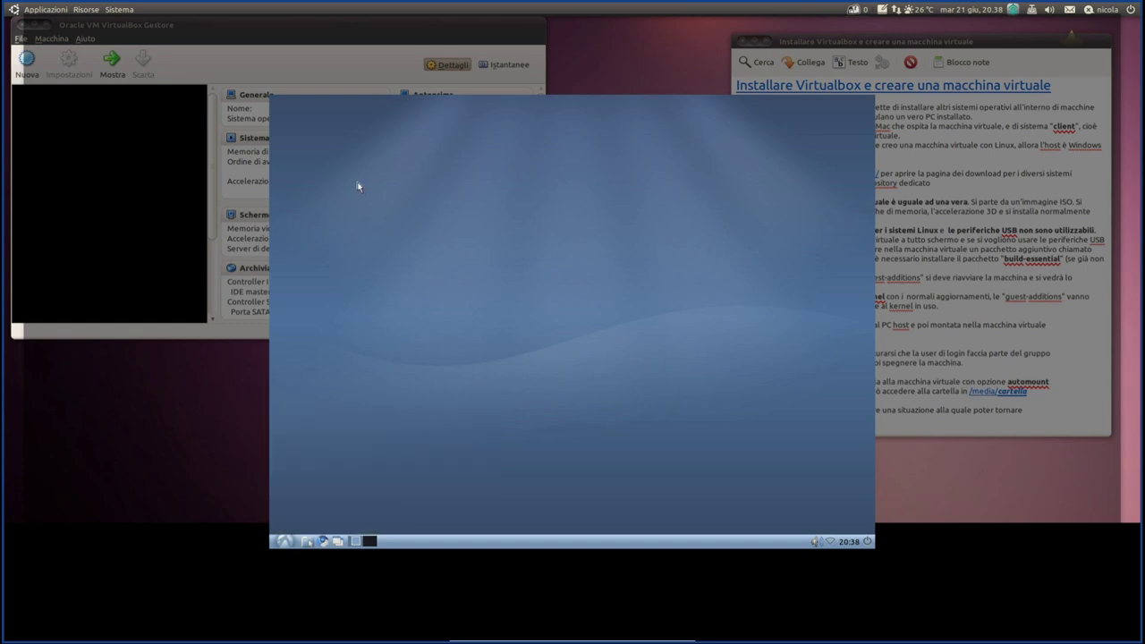
{"action": "mouse_move", "coordinate": [608, 635]}
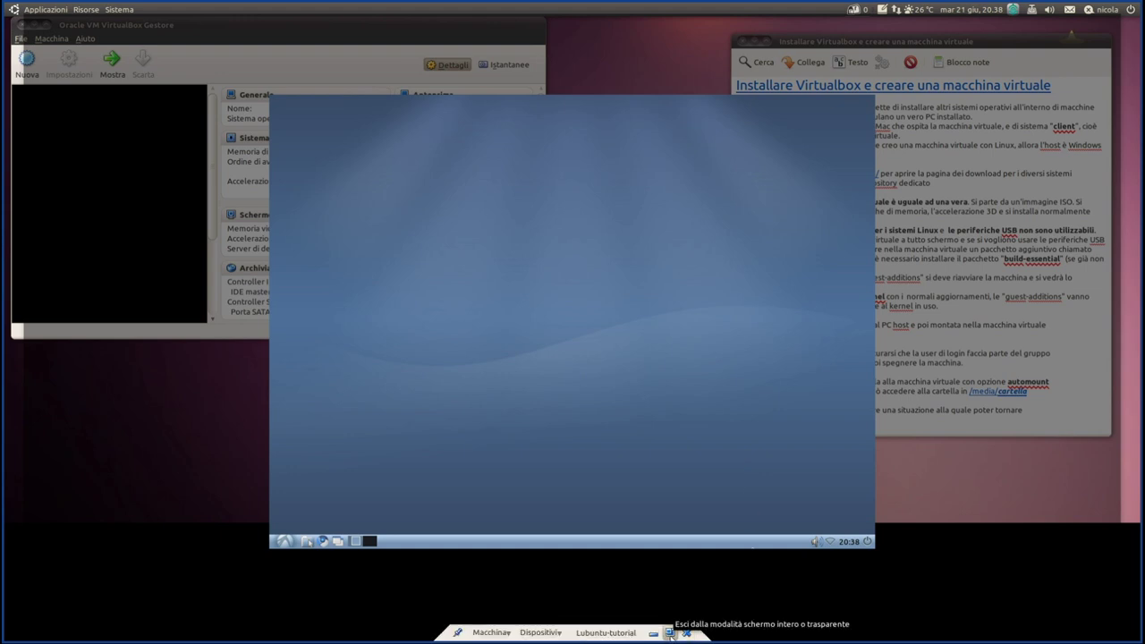
{"action": "left_click", "coordinate": [669, 633]}
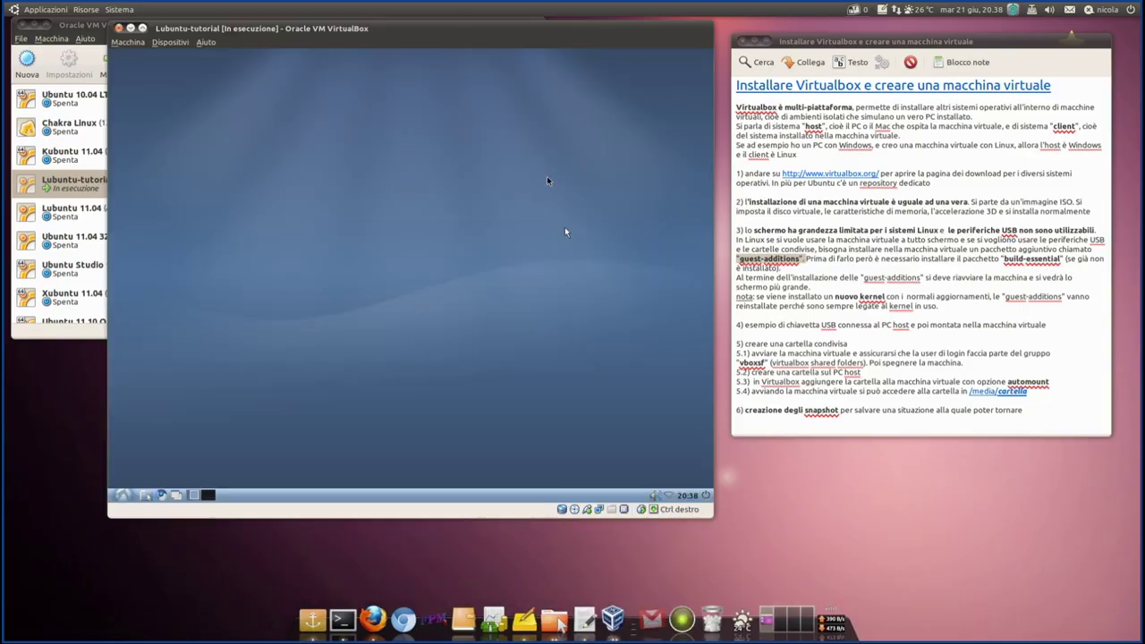
{"action": "mouse_move", "coordinate": [419, 34]}
{"action": "left_mouse_down"}
{"action": "mouse_move", "coordinate": [410, 71]}
{"action": "mouse_move", "coordinate": [411, 46]}
{"action": "left_mouse_up"}
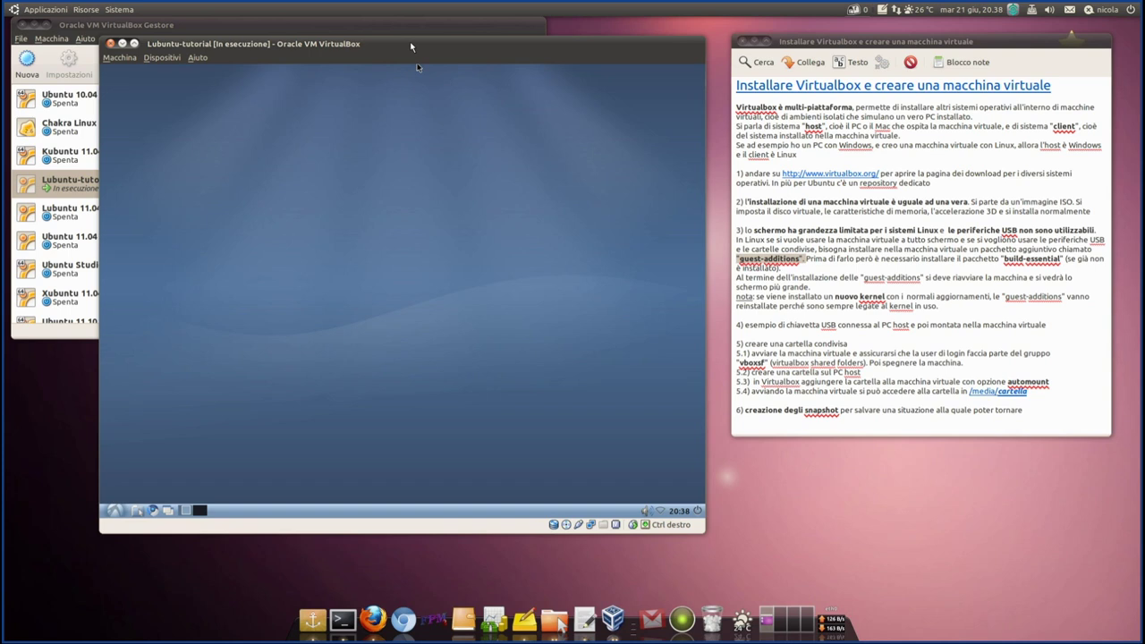
{"action": "left_click", "coordinate": [847, 253]}
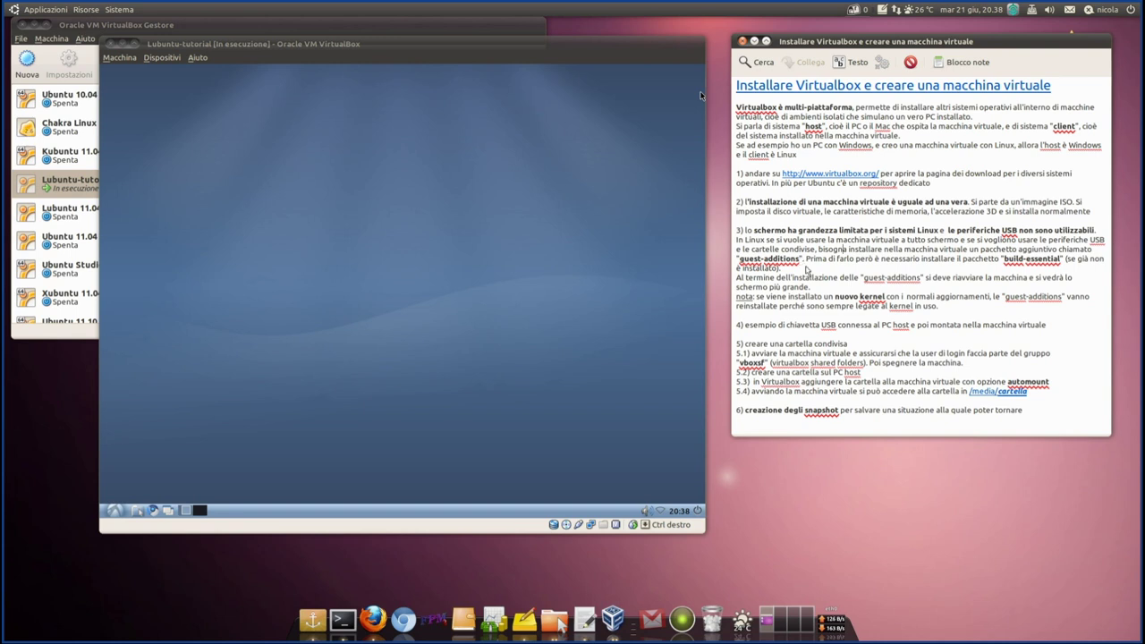
- Move the VM window down-right and mark 'build-essential' in point 3 of the notes
{"action": "left_click_drag", "start_coordinate": [459, 67], "coordinate": [458, 30]}
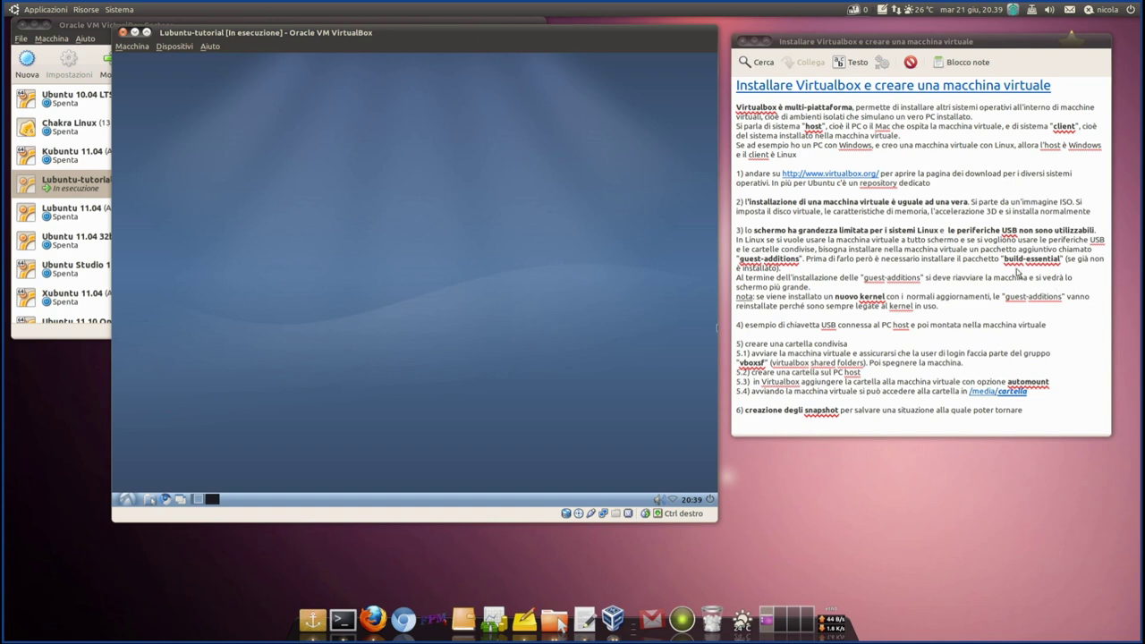
{"action": "left_click_drag", "start_coordinate": [1005, 261], "coordinate": [1063, 259]}
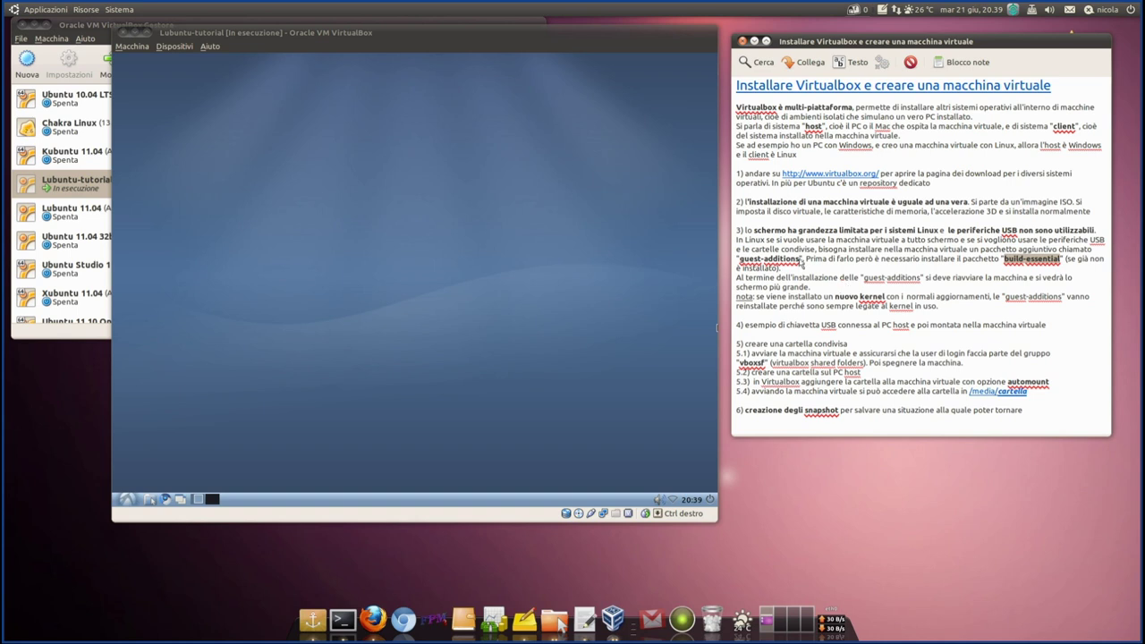
{"action": "left_click_drag", "start_coordinate": [802, 260], "coordinate": [741, 259]}
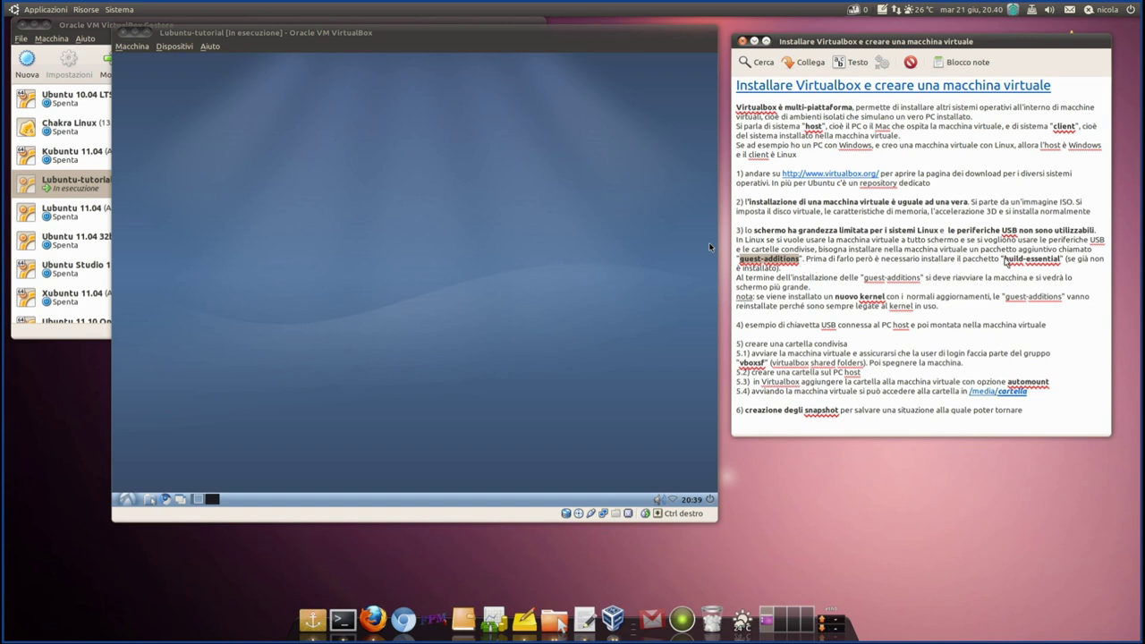
{"action": "left_click_drag", "start_coordinate": [1004, 262], "coordinate": [1061, 262]}
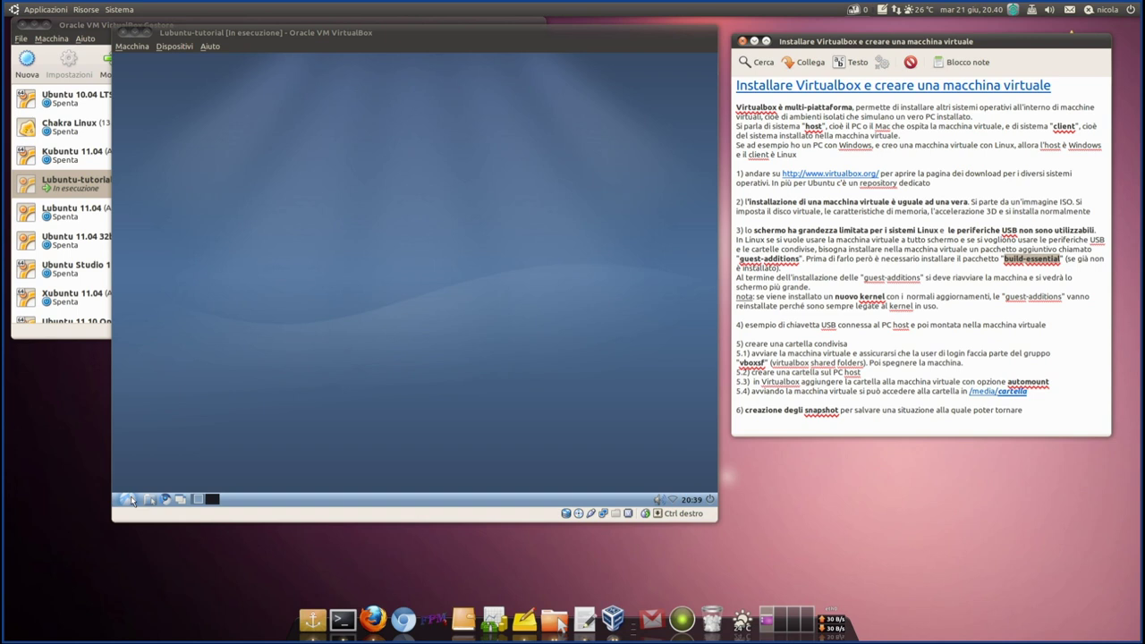
- Launch Gestore pacchetti from Start > Strumenti di sistema and enter the admin password
{"action": "left_click", "coordinate": [128, 499]}
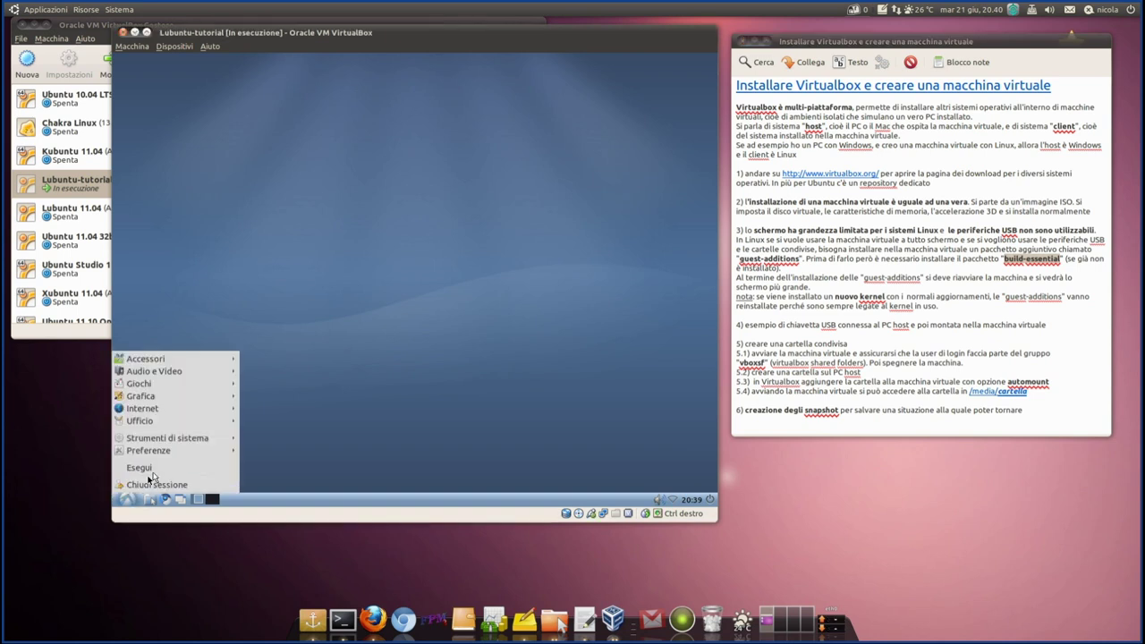
{"action": "mouse_move", "coordinate": [175, 445]}
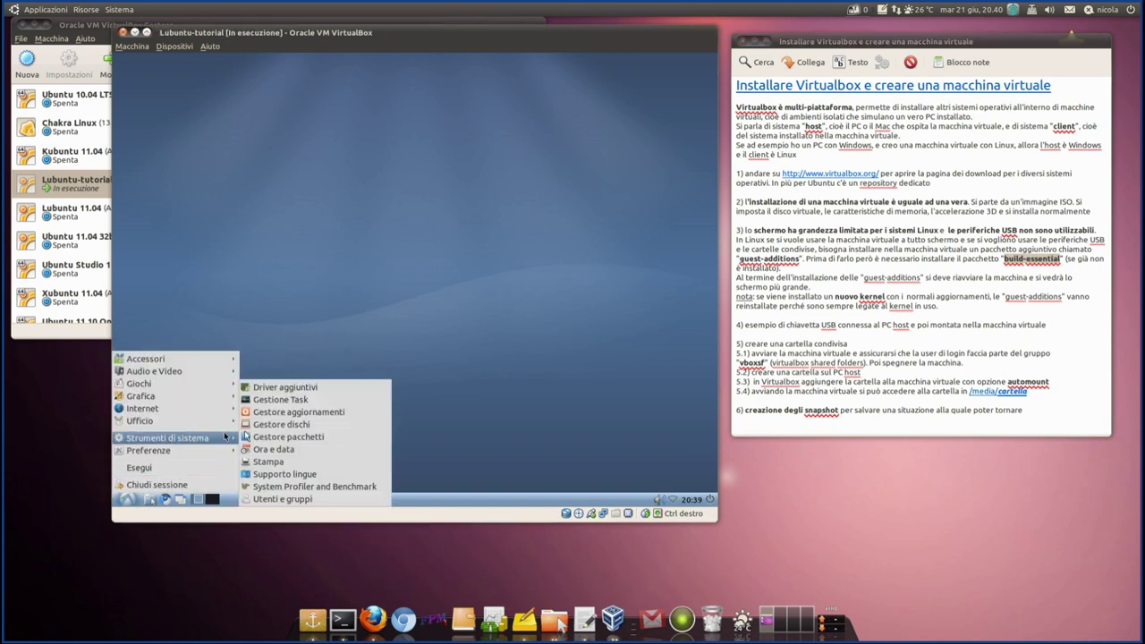
{"action": "left_click", "coordinate": [287, 437]}
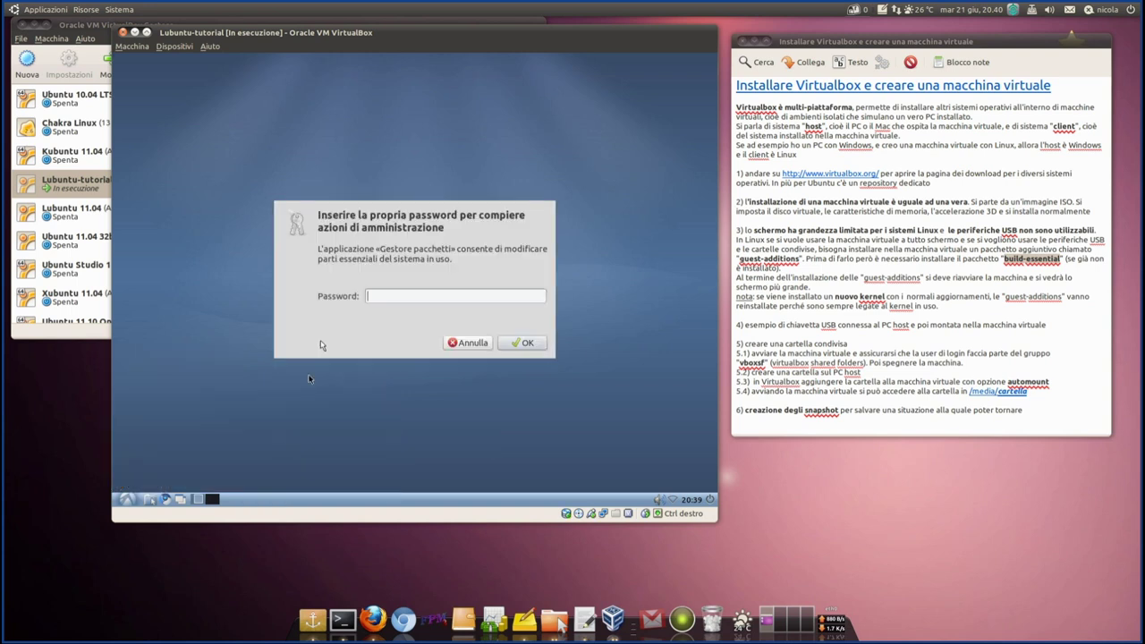
{"action": "type", "text": "*"}
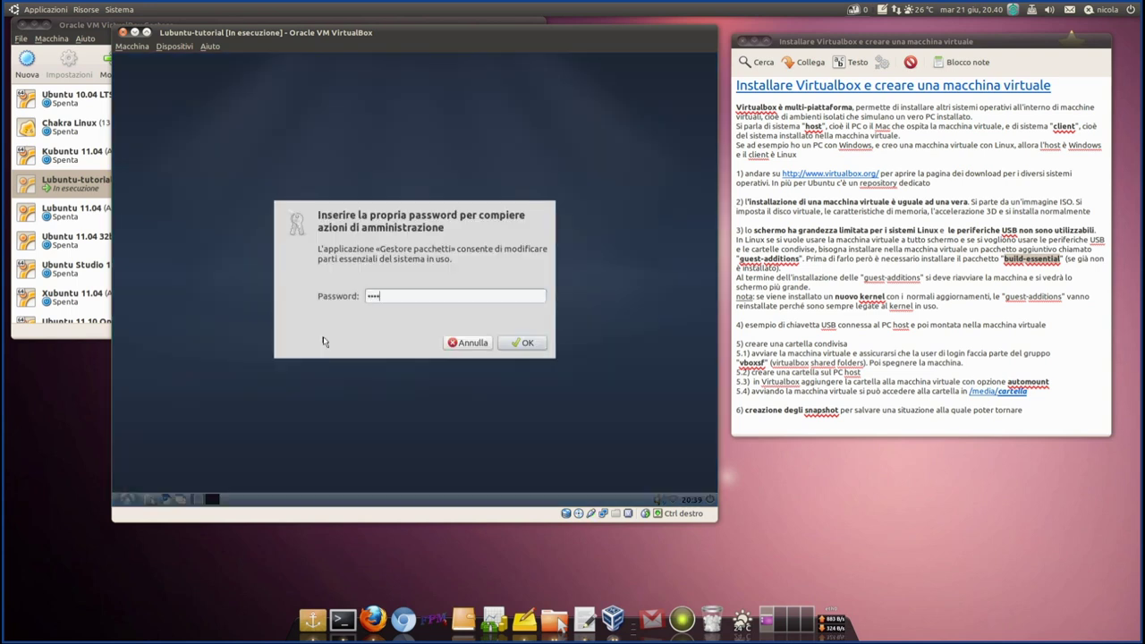
{"action": "key", "text": "Return"}
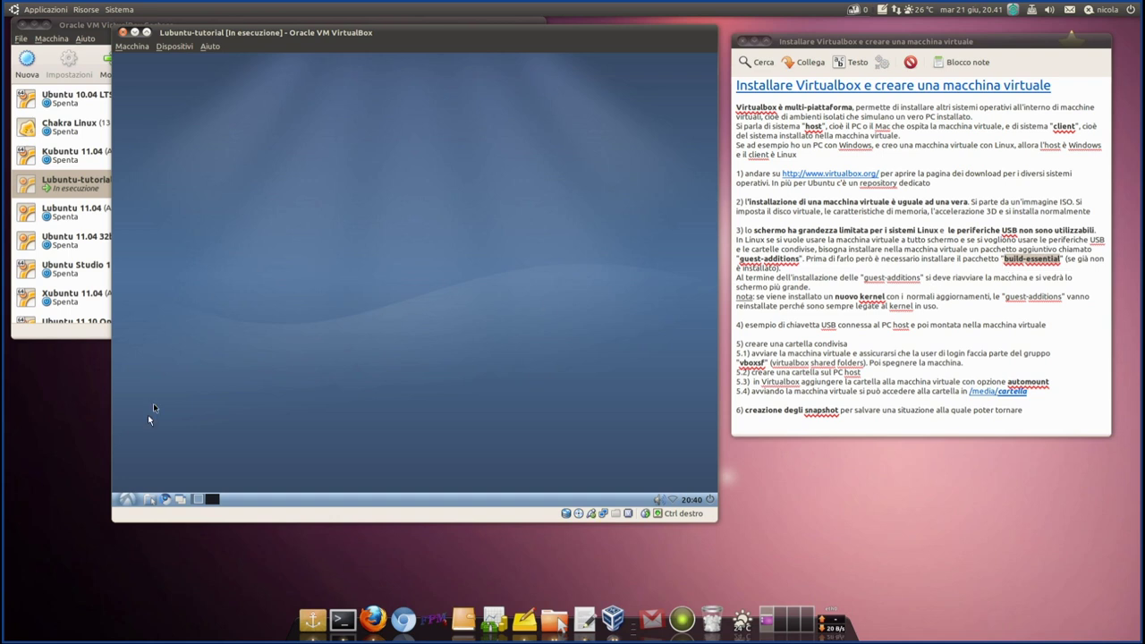
- Launch the package manager again from the guest menu and confirm the password prompt
{"action": "left_click", "coordinate": [127, 501]}
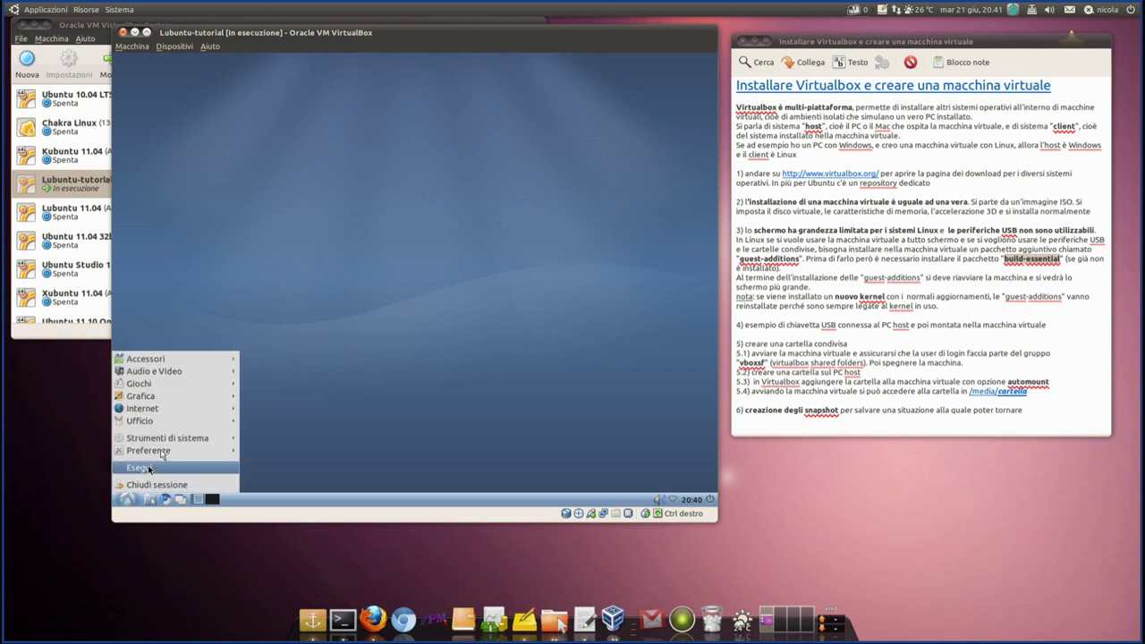
{"action": "mouse_move", "coordinate": [177, 439]}
{"action": "left_click", "coordinate": [329, 436]}
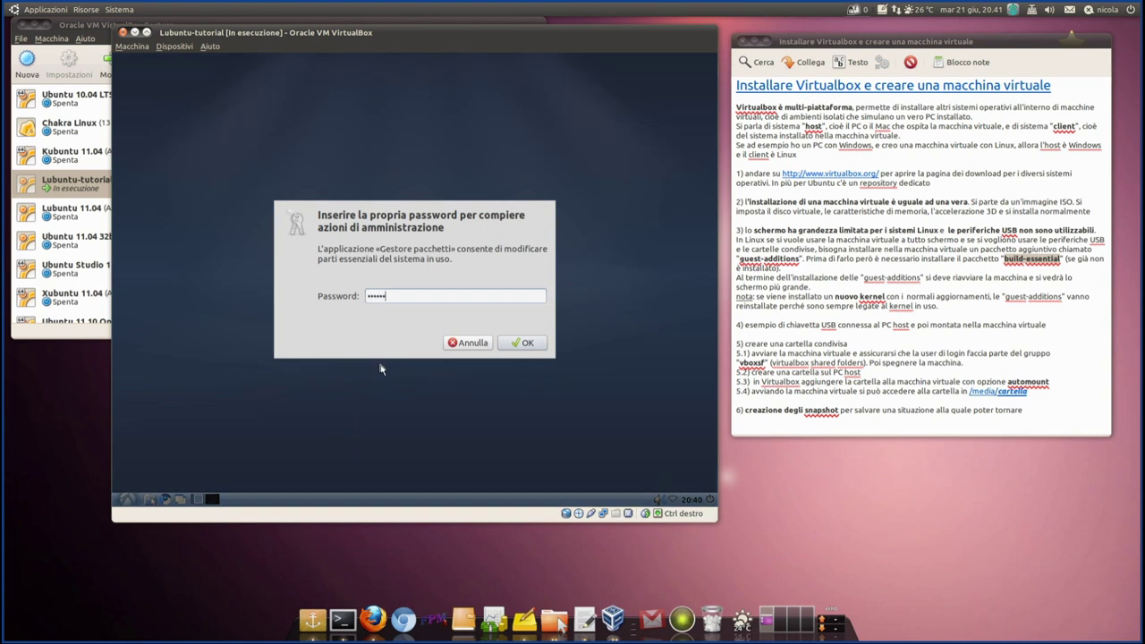
{"action": "key", "text": "Return"}
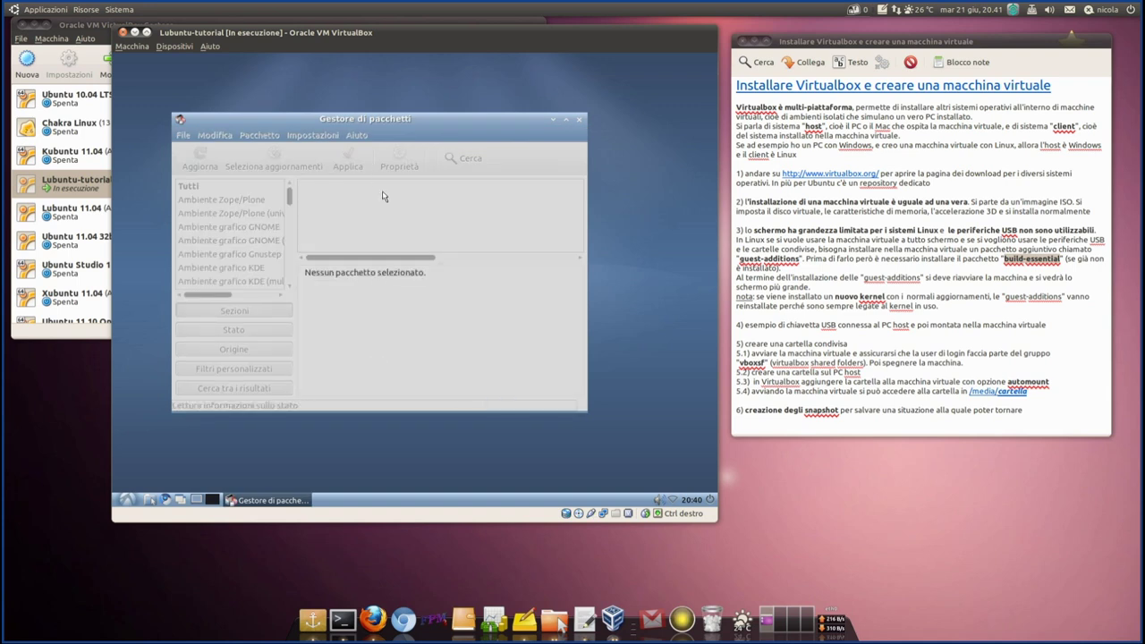
- Dismiss Synaptic's introduction help, maximize the window, and enlarge the package list area
{"action": "left_click", "coordinate": [491, 382]}
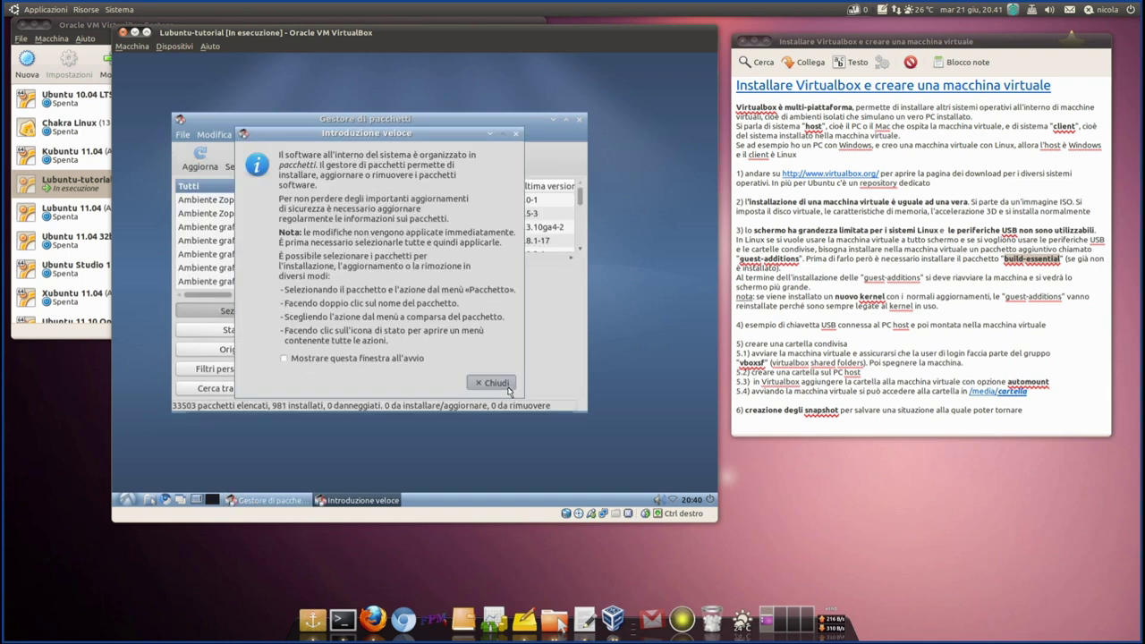
{"action": "left_click", "coordinate": [566, 118]}
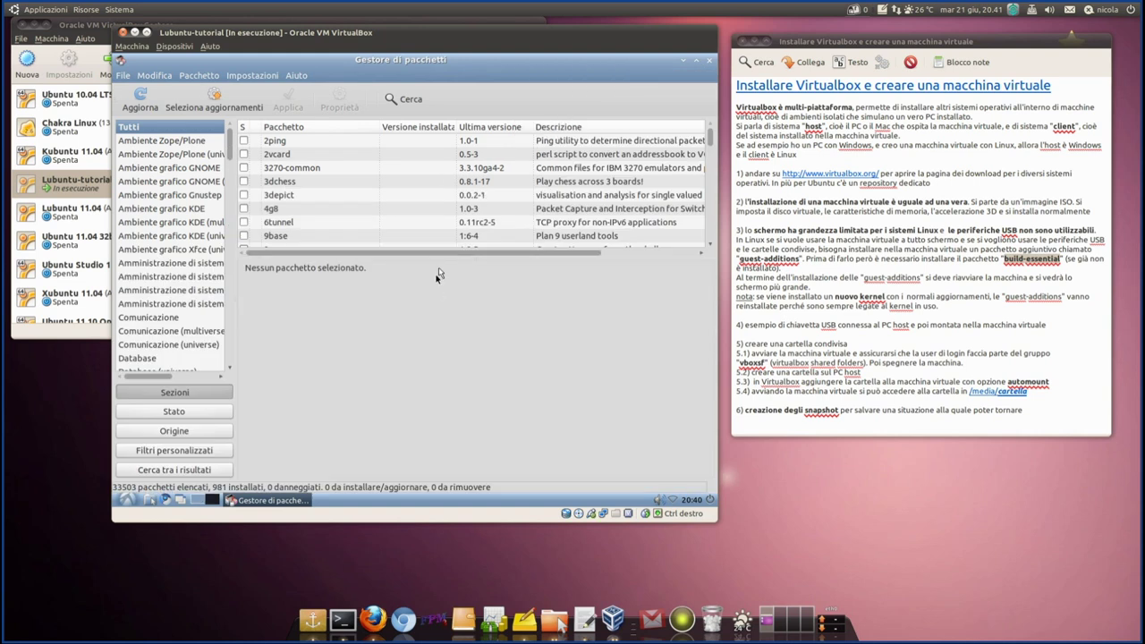
{"action": "left_click_drag", "start_coordinate": [441, 260], "coordinate": [376, 413]}
- Search for 'build-esse', select build-essential, and open its marking options
{"action": "left_click", "coordinate": [403, 98]}
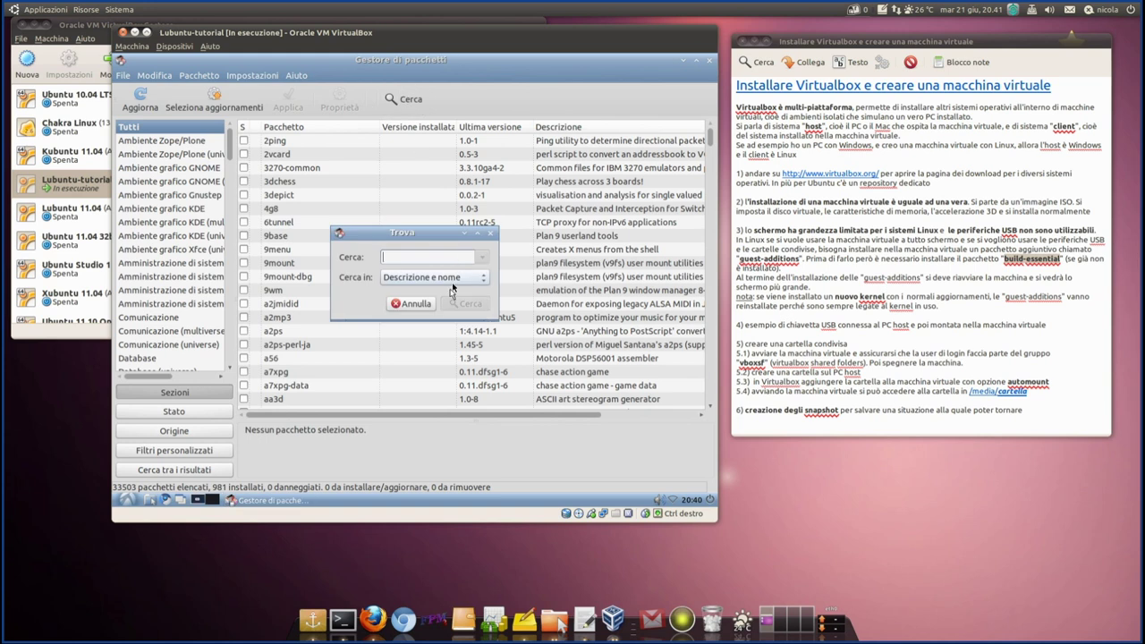
{"action": "type", "text": "build-esse"}
{"action": "key", "text": "Return"}
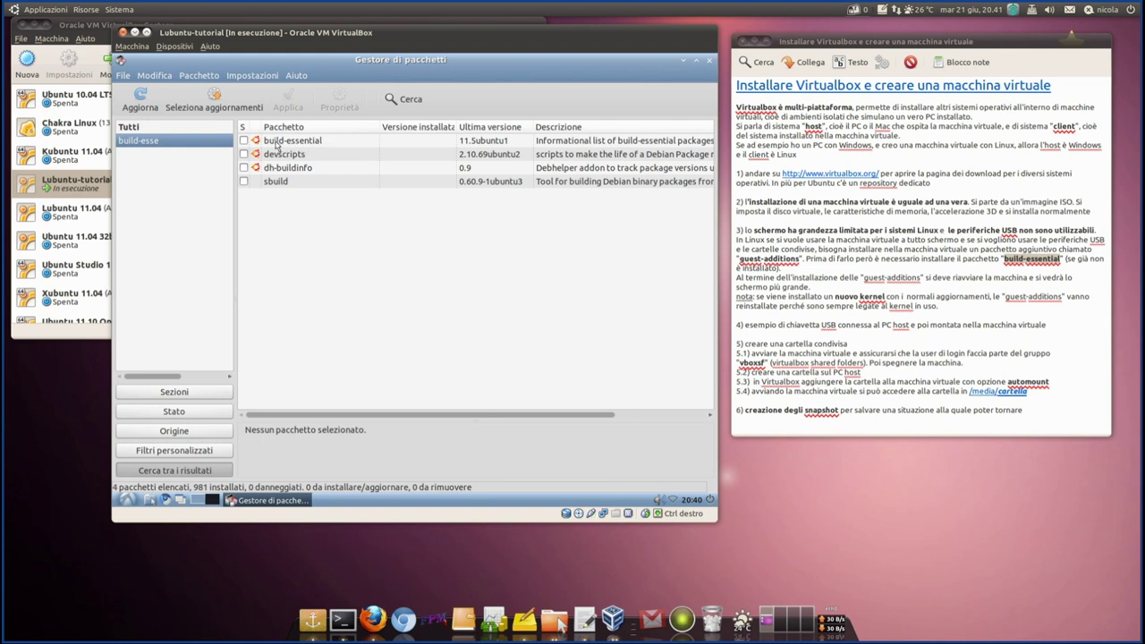
{"action": "left_click", "coordinate": [277, 147]}
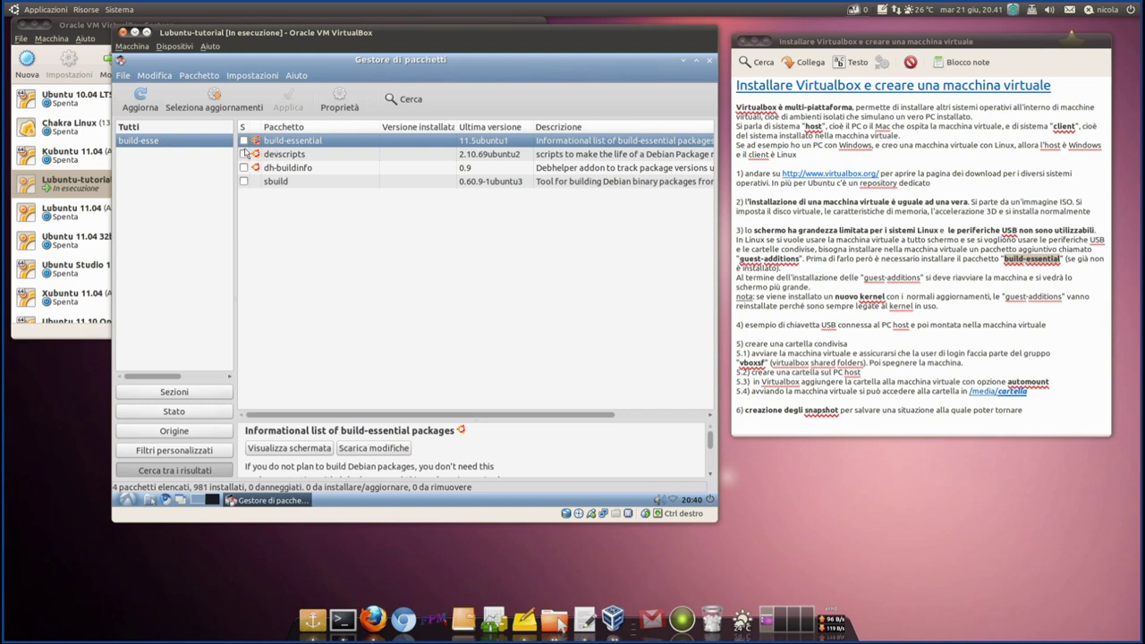
{"action": "left_click", "coordinate": [243, 143]}
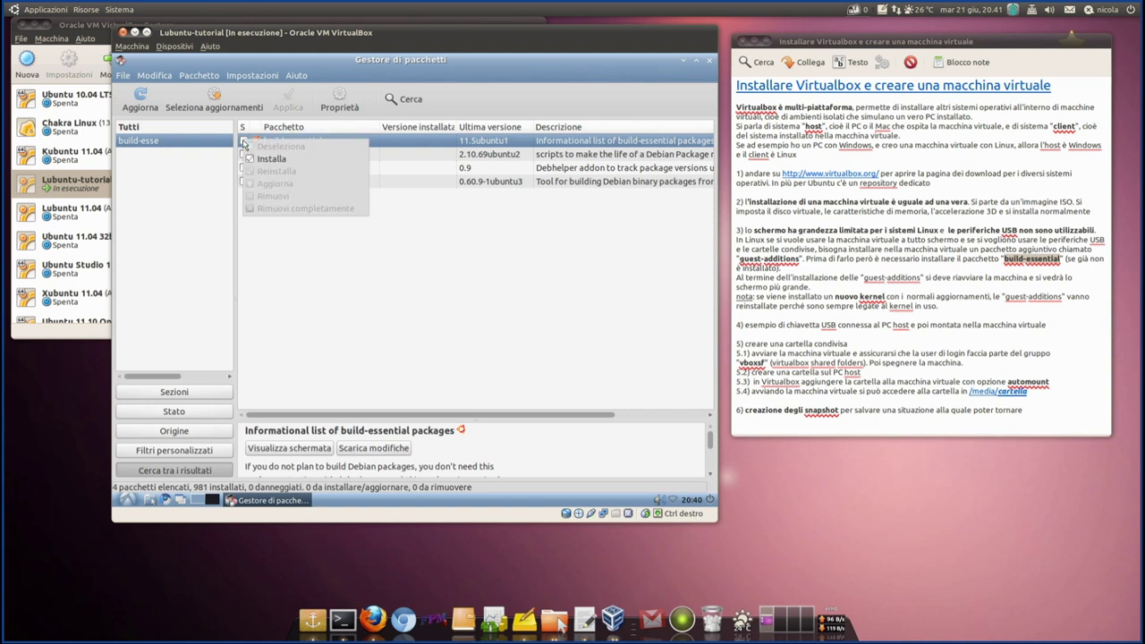
- Mark build-essential for installation, accept its extra dependencies, and apply the 19 new packages (70.1 MB)
{"action": "left_click", "coordinate": [247, 162]}
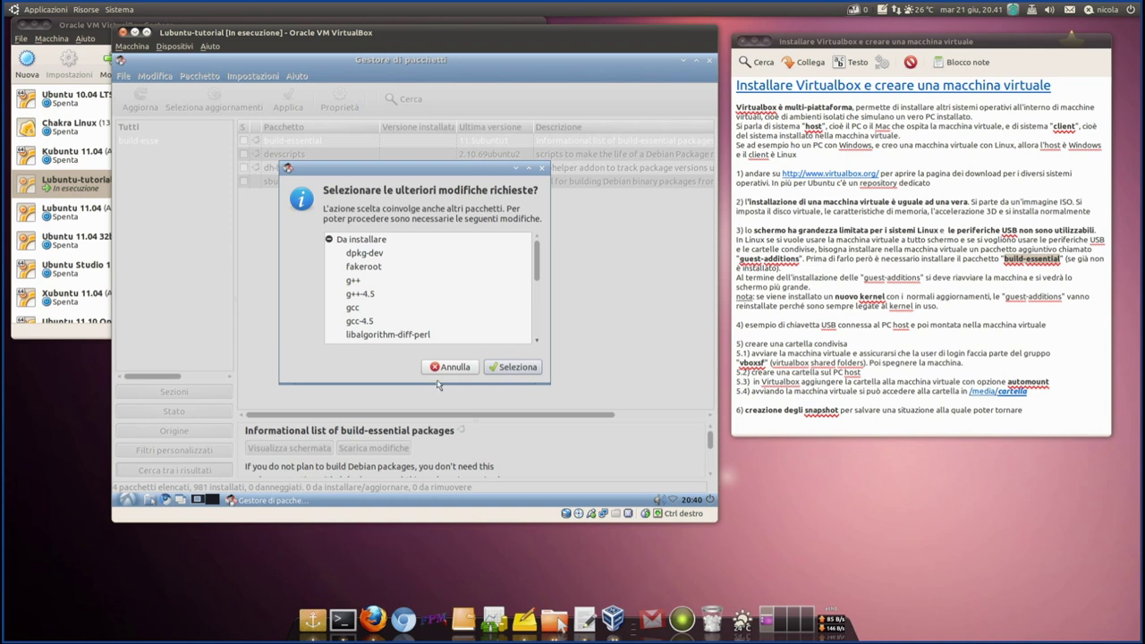
{"action": "scroll", "coordinate": [390, 266], "scroll_direction": "down", "scroll_amount": 3}
{"action": "scroll", "coordinate": [387, 294], "scroll_direction": "down", "scroll_amount": 2}
{"action": "scroll", "coordinate": [385, 293], "scroll_direction": "up", "scroll_amount": 4}
{"action": "scroll", "coordinate": [380, 293], "scroll_direction": "down", "scroll_amount": 6}
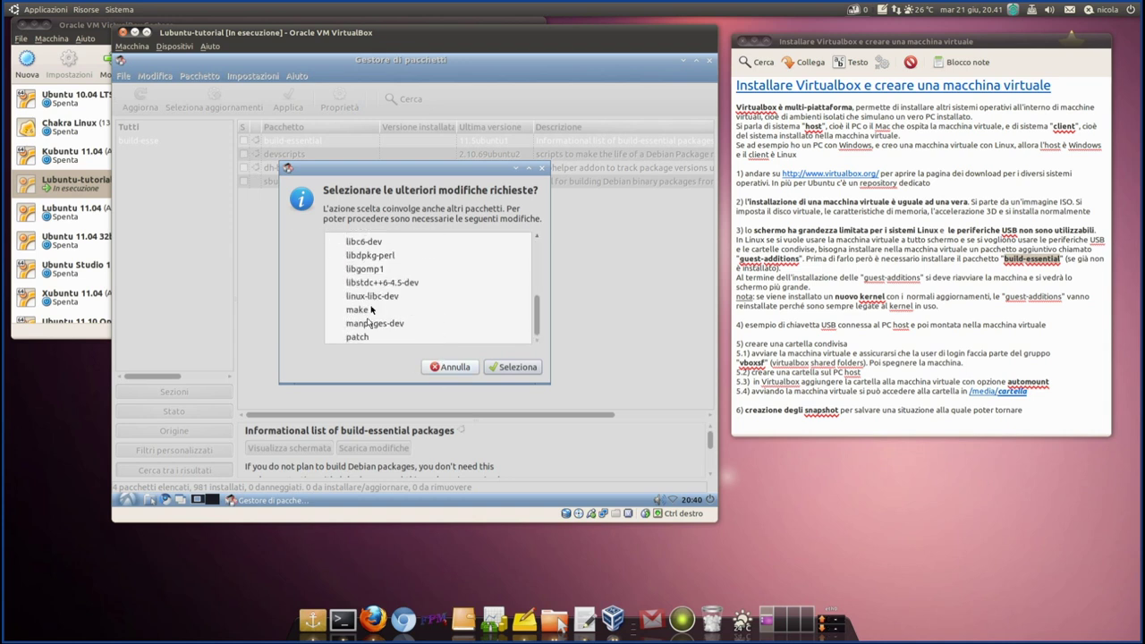
{"action": "scroll", "coordinate": [379, 295], "scroll_direction": "up", "scroll_amount": 3}
{"action": "scroll", "coordinate": [379, 295], "scroll_direction": "up", "scroll_amount": 3}
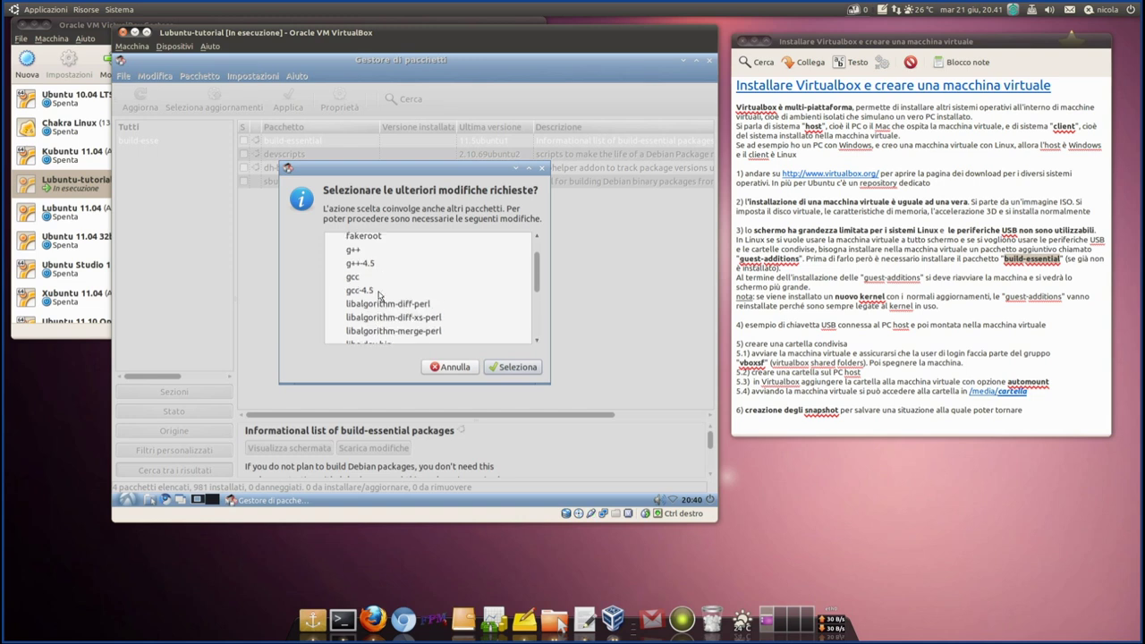
{"action": "left_click", "coordinate": [524, 374]}
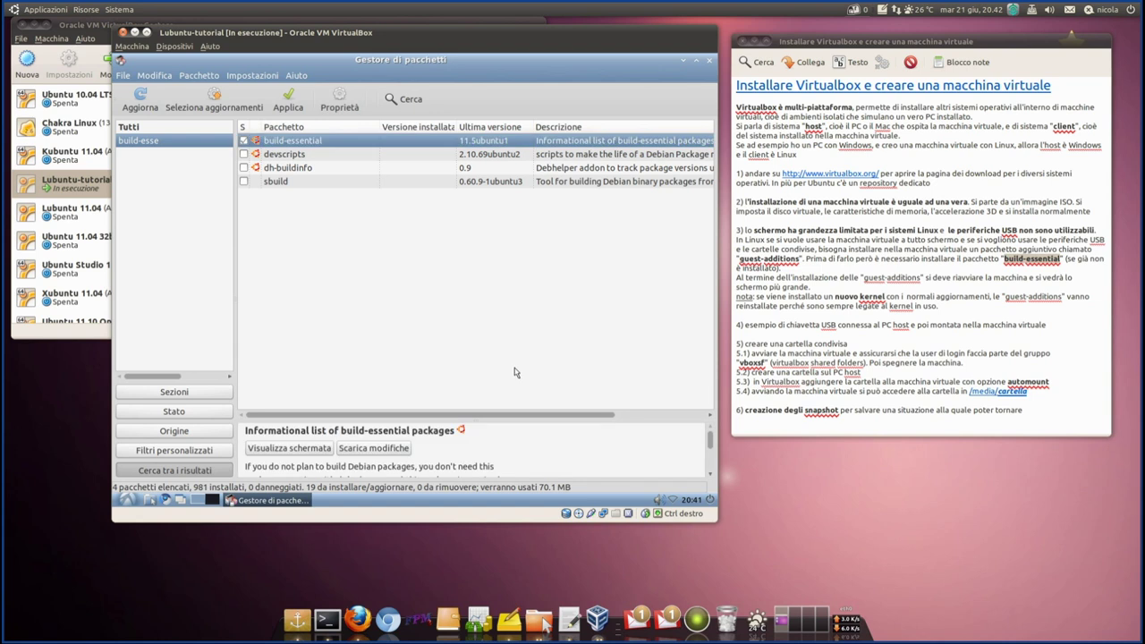
{"action": "left_click", "coordinate": [291, 100]}
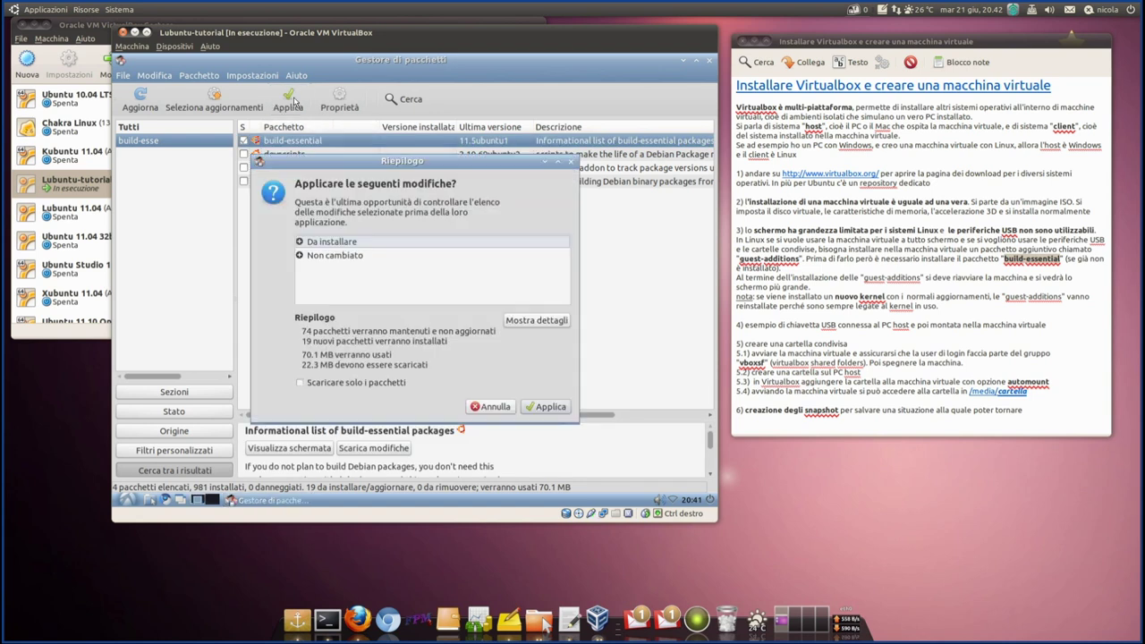
{"action": "left_click", "coordinate": [550, 406]}
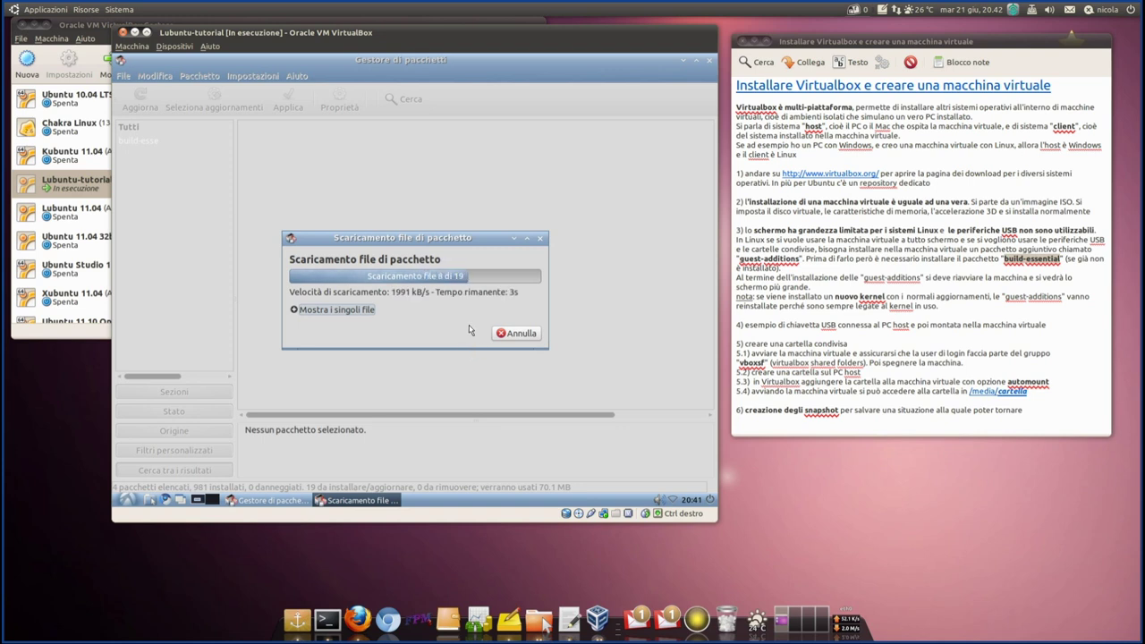
- Highlight build-essential, guest-additions and the kernel-update reinstall note in the tutorial notes during installation
{"action": "left_click", "coordinate": [1002, 261]}
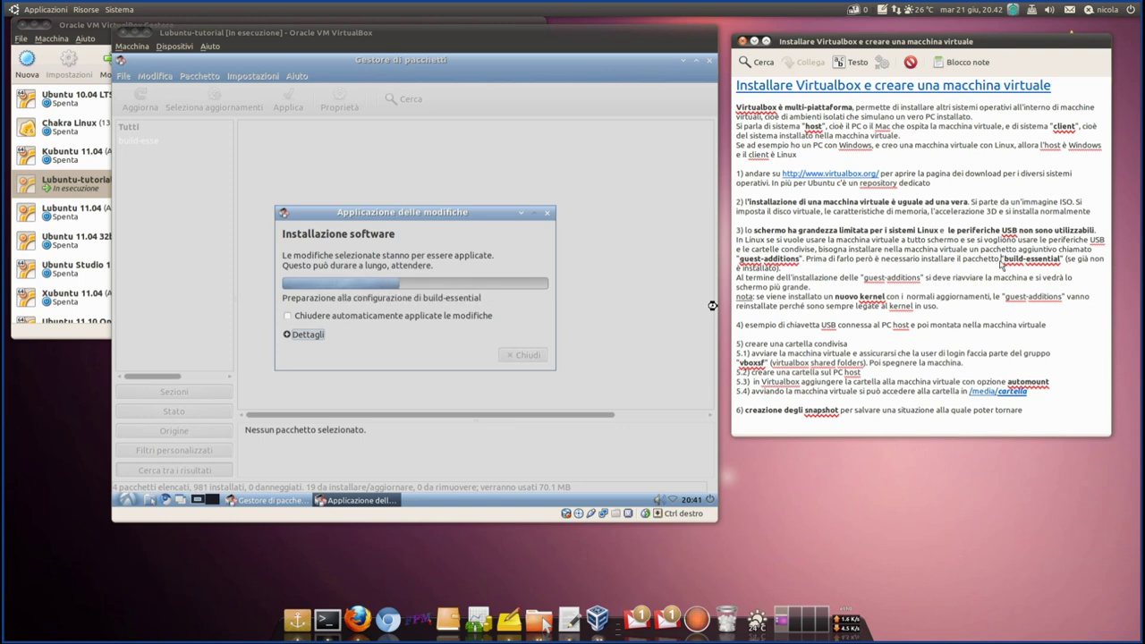
{"action": "left_click_drag", "start_coordinate": [1001, 262], "coordinate": [1067, 258]}
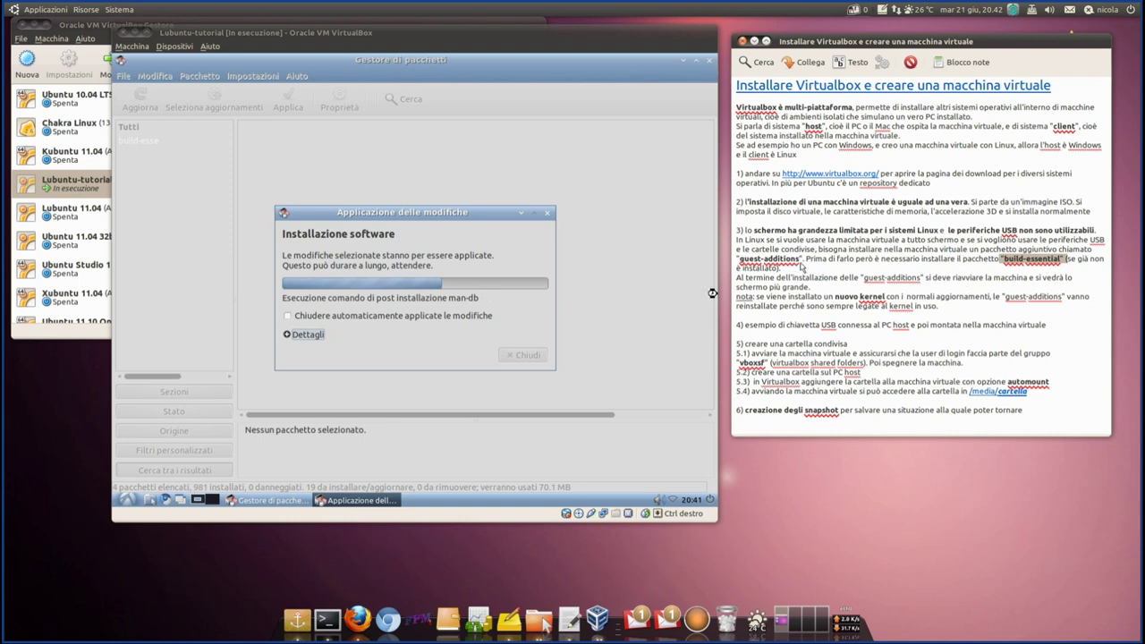
{"action": "left_click_drag", "start_coordinate": [803, 259], "coordinate": [741, 266]}
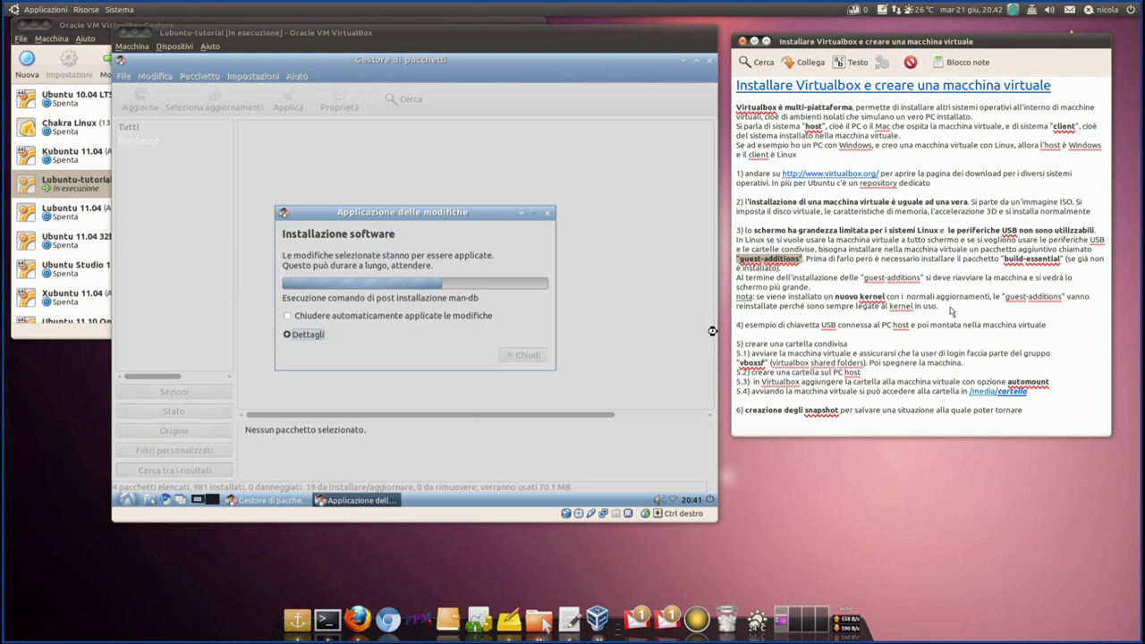
{"action": "left_click_drag", "start_coordinate": [951, 312], "coordinate": [730, 298]}
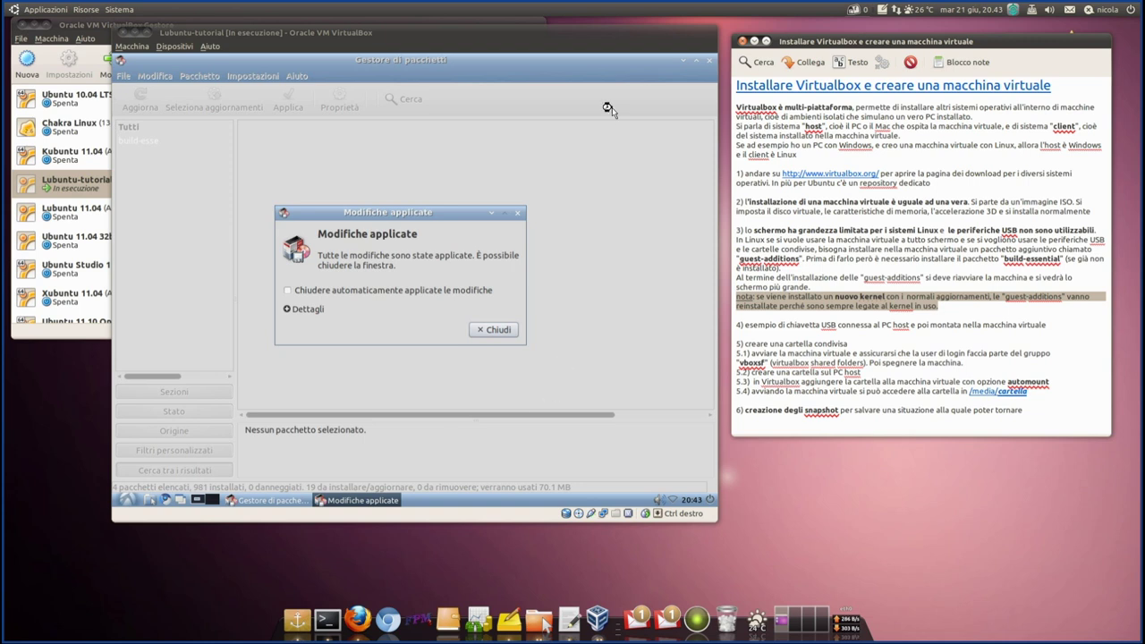
- Dismiss the changes-applied notice, confirm build-essential is installed (11.5ubuntu1), and quit Synaptic via File > Esci
{"action": "left_click", "coordinate": [506, 331]}
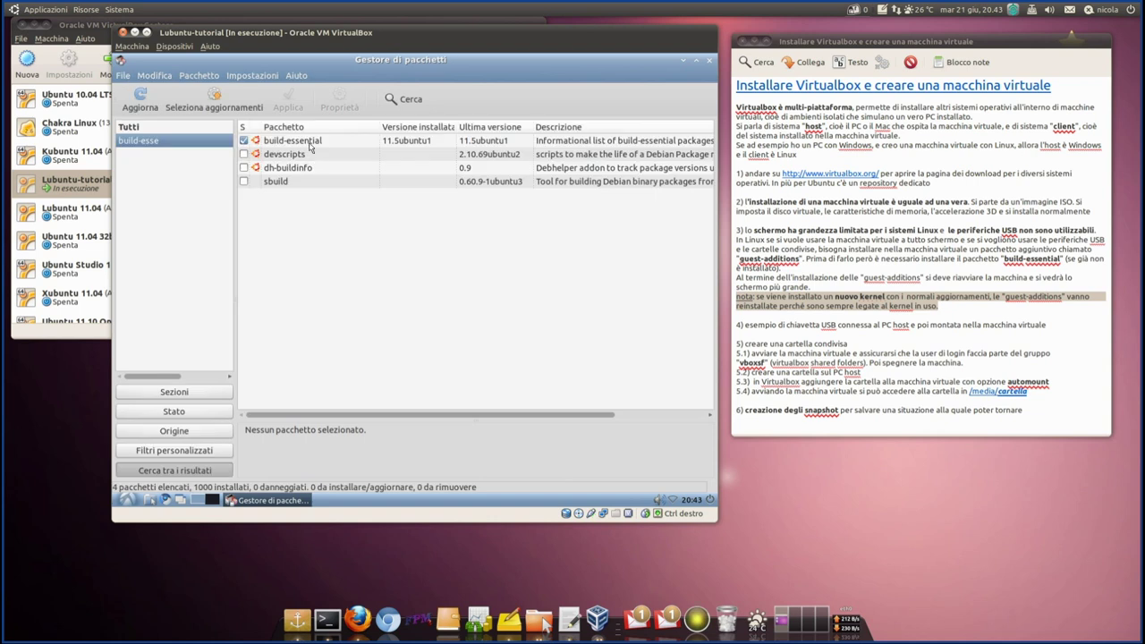
{"action": "left_click", "coordinate": [307, 143]}
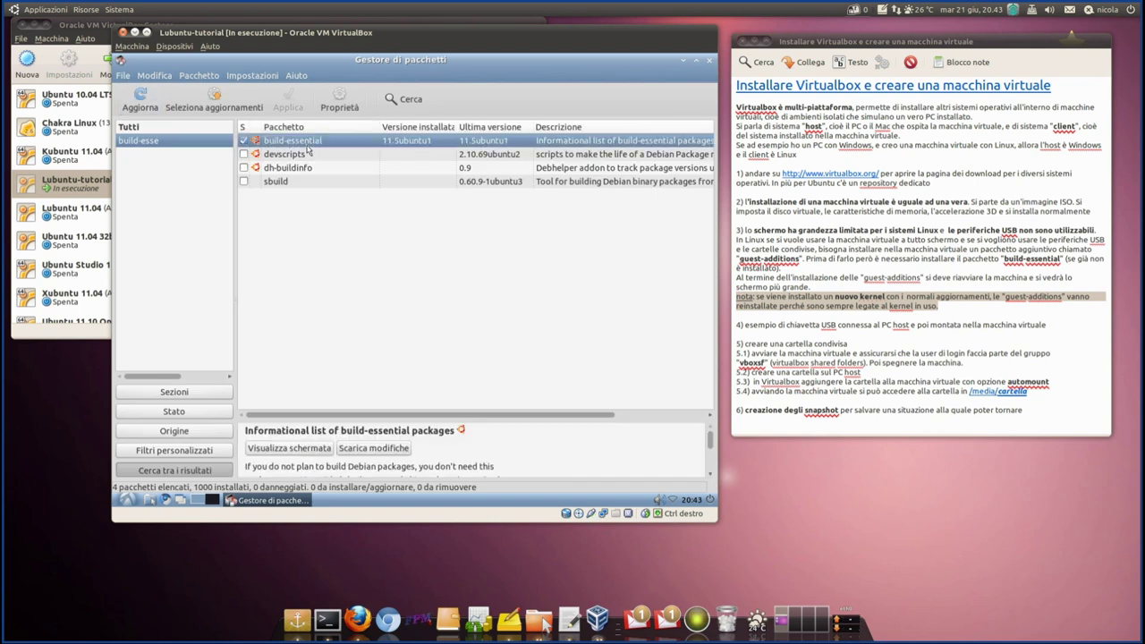
{"action": "left_click", "coordinate": [122, 75]}
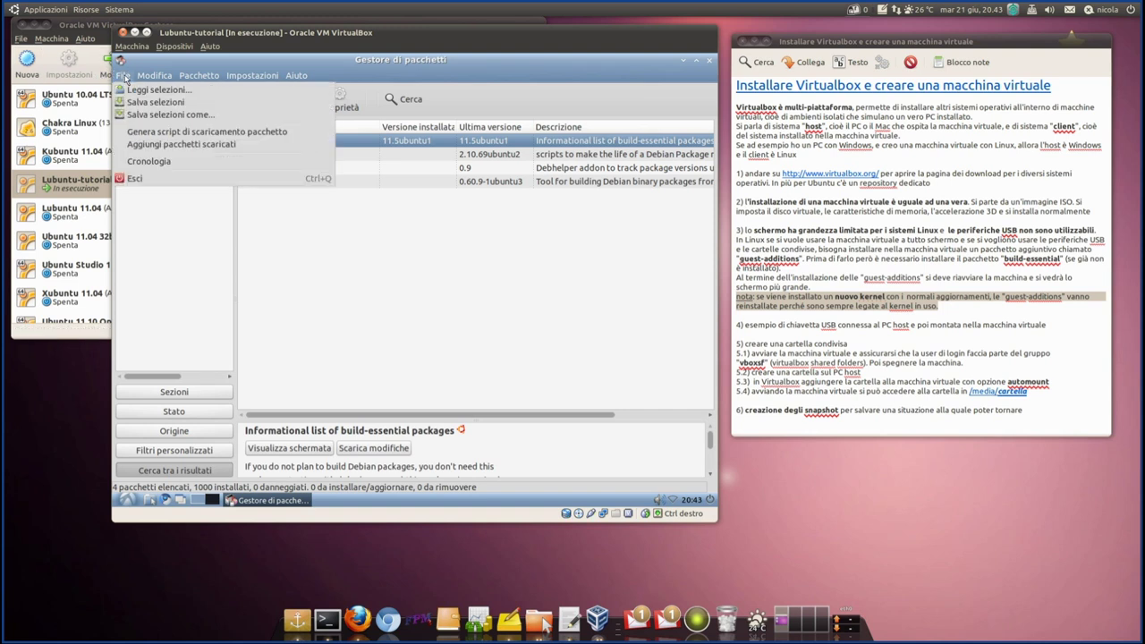
{"action": "left_click", "coordinate": [155, 183]}
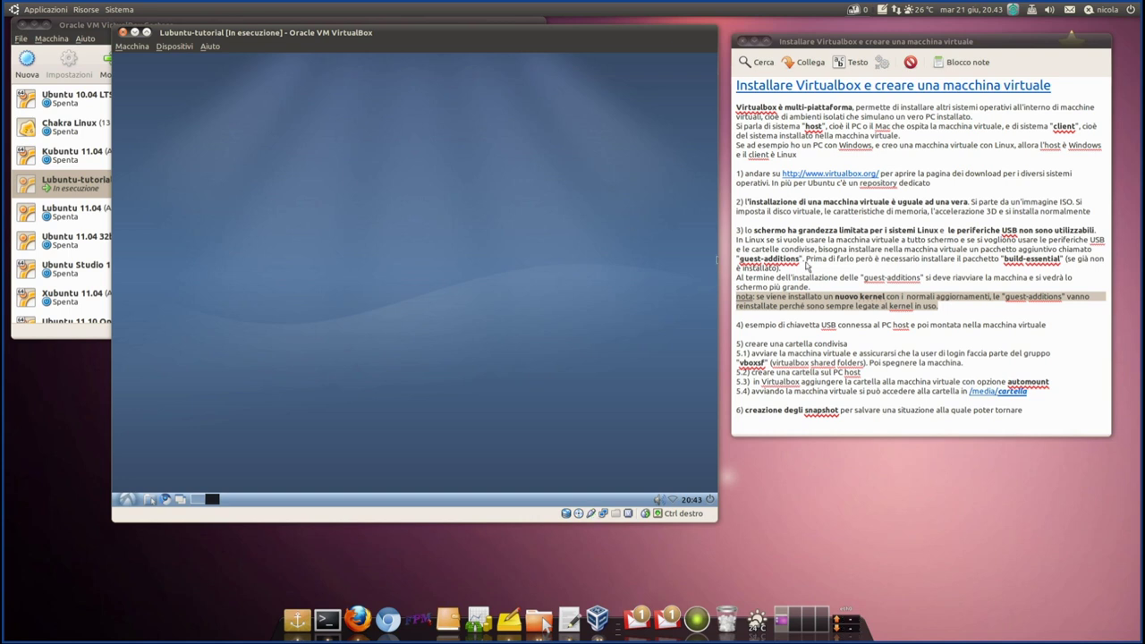
- Highlight 'guest-additions' in the tutorial notes and bring up the VM's Dispositivi menu
{"action": "left_click", "coordinate": [804, 266]}
{"action": "left_click_drag", "start_coordinate": [805, 264], "coordinate": [741, 262]}
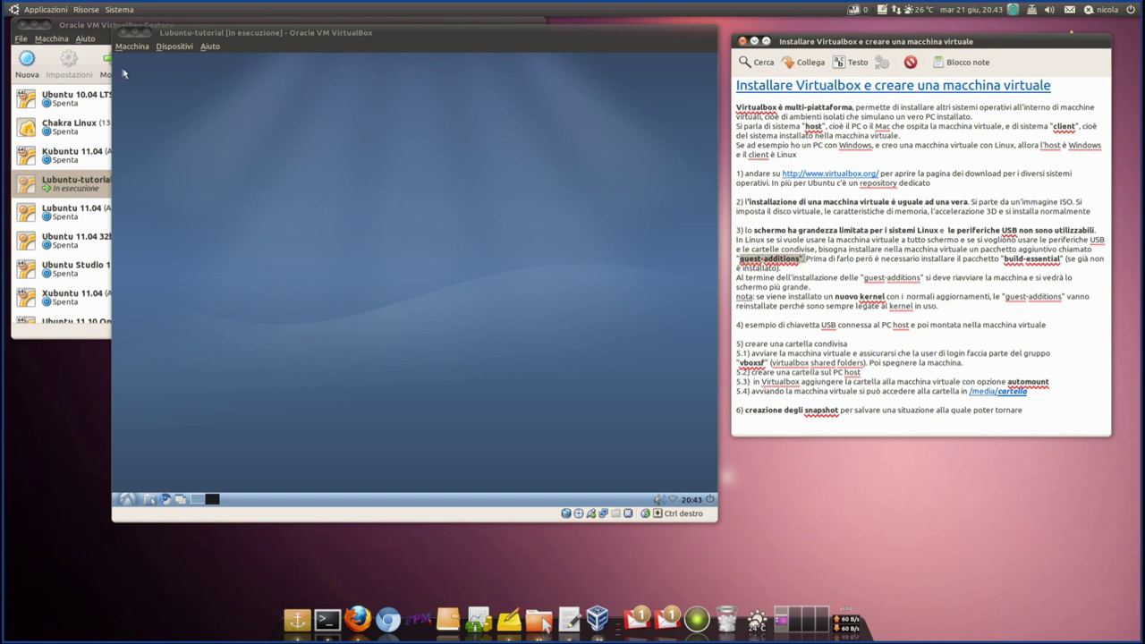
{"action": "left_click", "coordinate": [172, 47]}
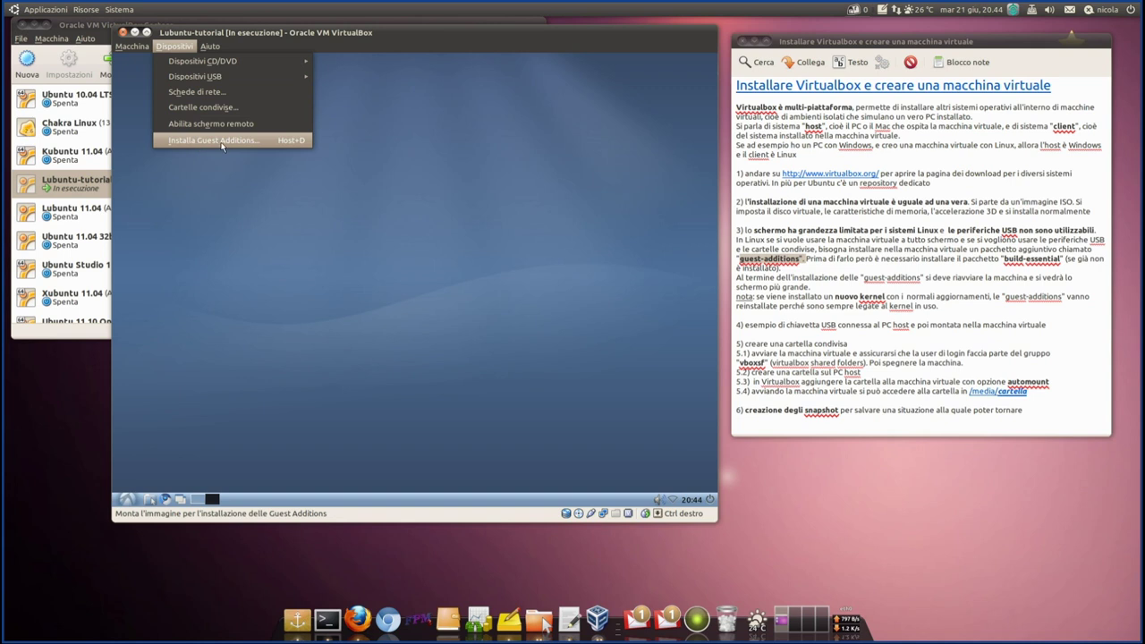
- Insert the Guest Additions disc and open VBOXADDITIONS_4.0.8_71778 in the file manager
{"action": "left_click", "coordinate": [221, 141]}
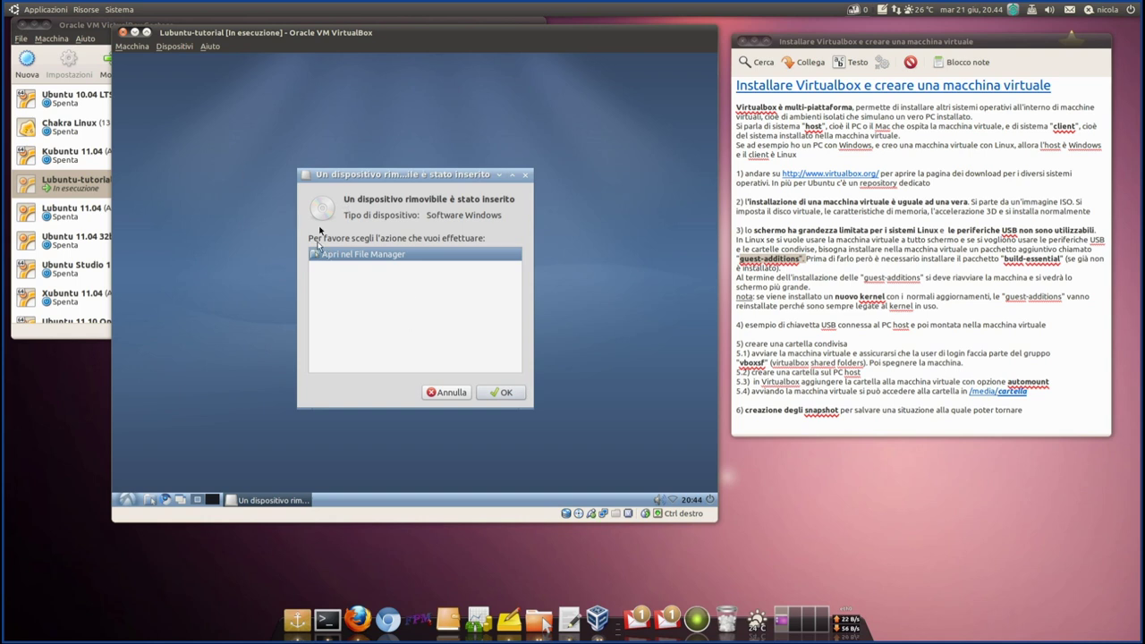
{"action": "left_click", "coordinate": [506, 399]}
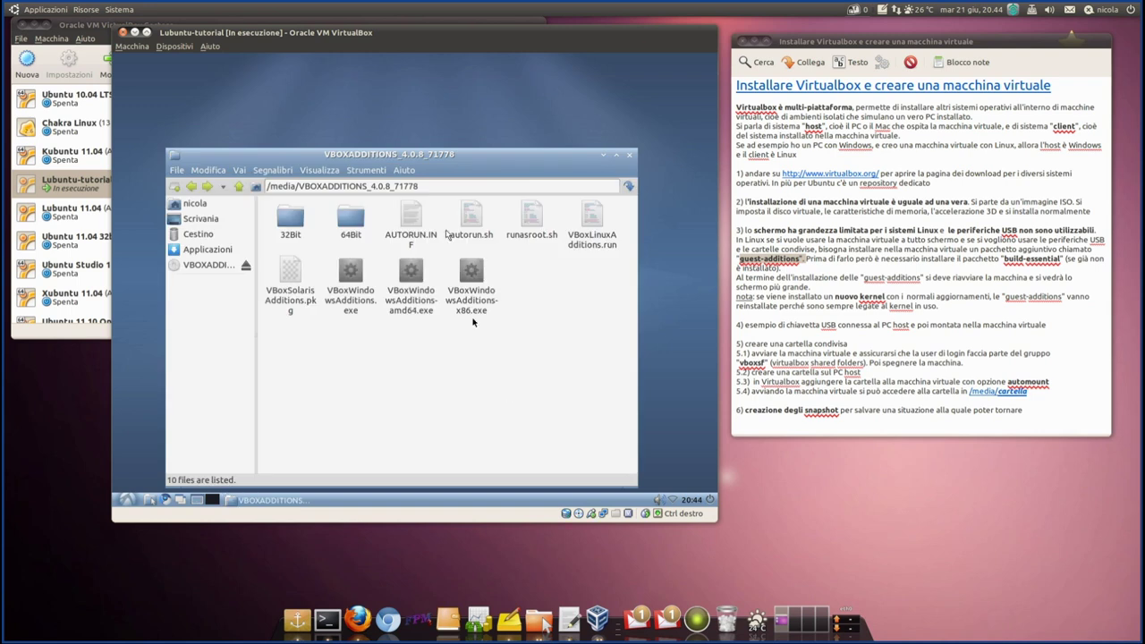
- Rearrange the file manager and VM windows and widen the file manager's sidebar
{"action": "left_click_drag", "start_coordinate": [377, 156], "coordinate": [387, 93]}
{"action": "left_click_drag", "start_coordinate": [367, 38], "coordinate": [788, 60]}
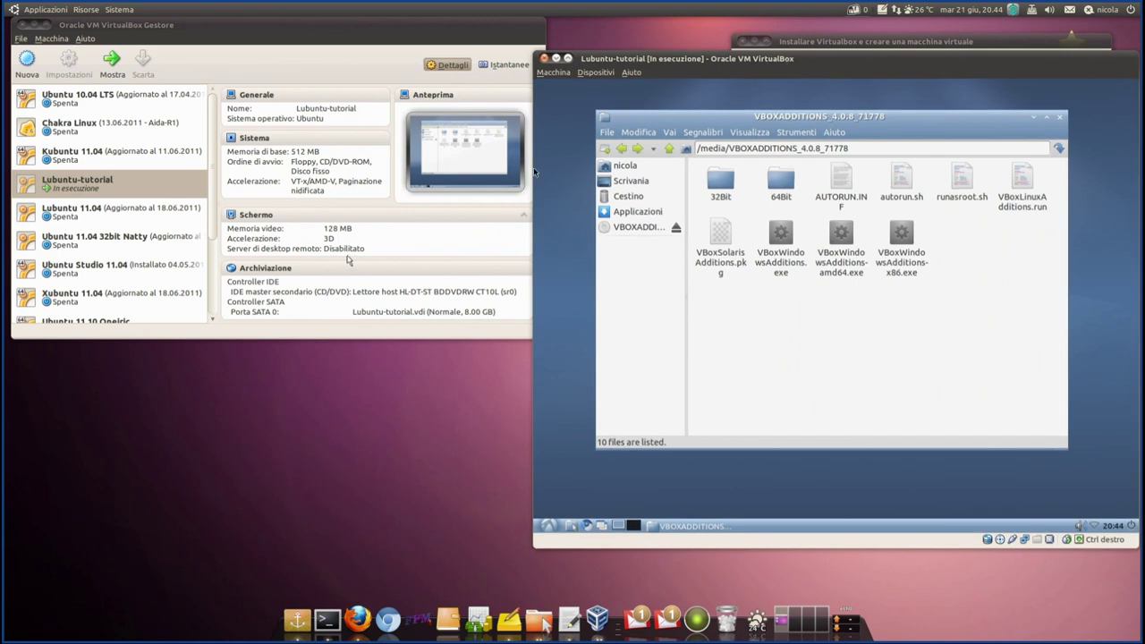
{"action": "scroll", "coordinate": [342, 268], "scroll_direction": "down", "scroll_amount": 3}
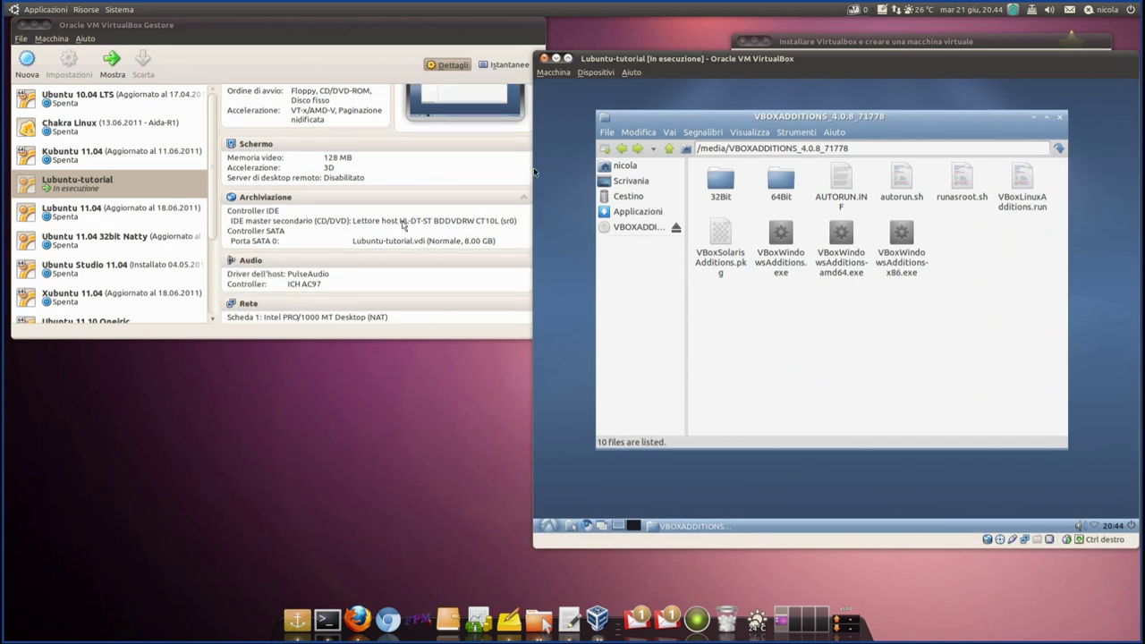
{"action": "left_click_drag", "start_coordinate": [690, 77], "coordinate": [386, 57]}
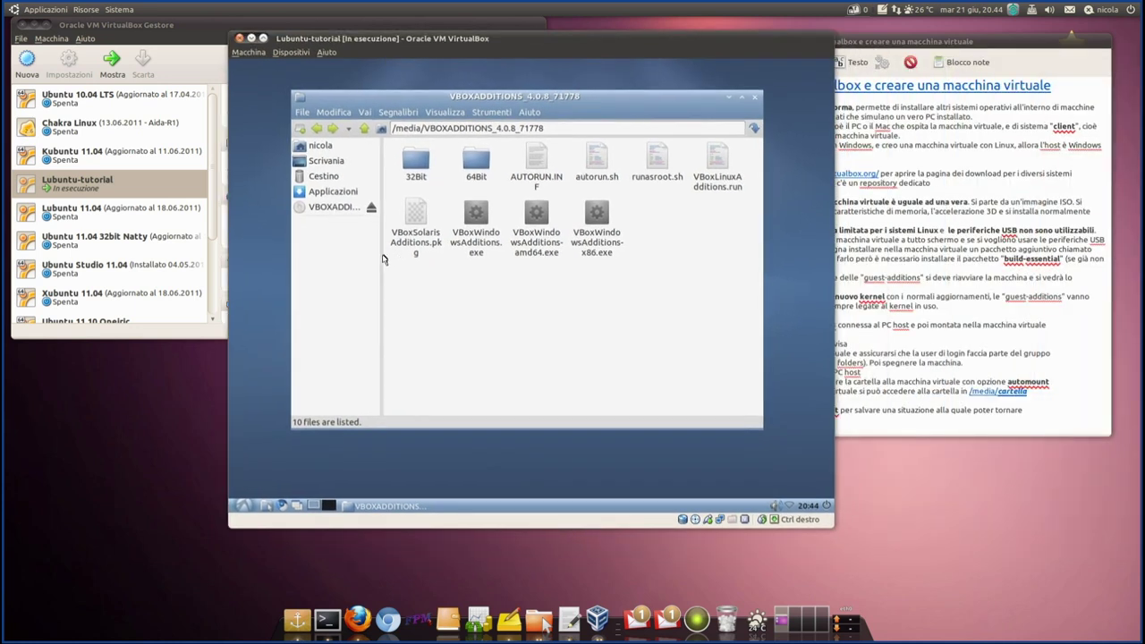
{"action": "left_click_drag", "start_coordinate": [379, 255], "coordinate": [480, 260]}
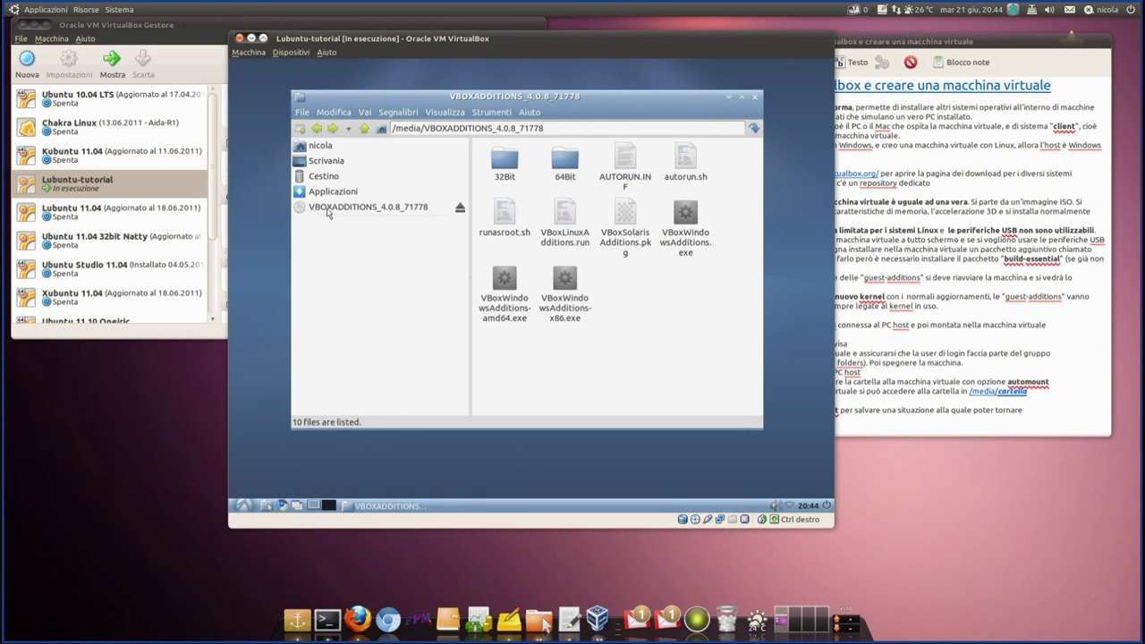
- Check the Dispositivi menu, reposition the windows, and select the 7.0 KB autorun.sh script
{"action": "left_click", "coordinate": [306, 54]}
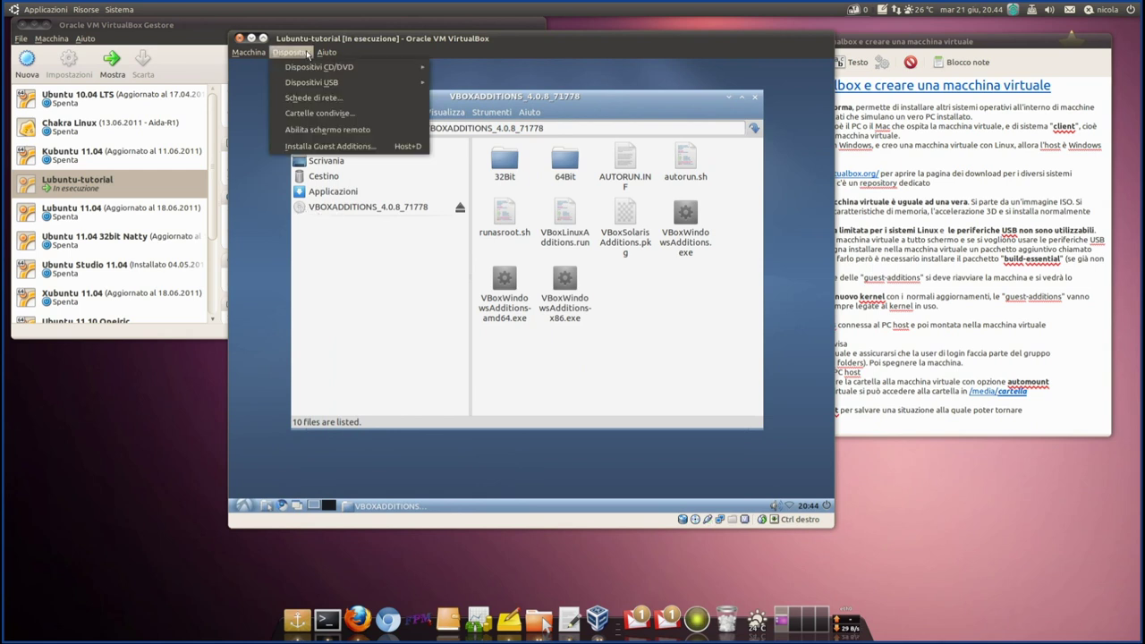
{"action": "mouse_move", "coordinate": [309, 72]}
{"action": "left_click", "coordinate": [657, 332]}
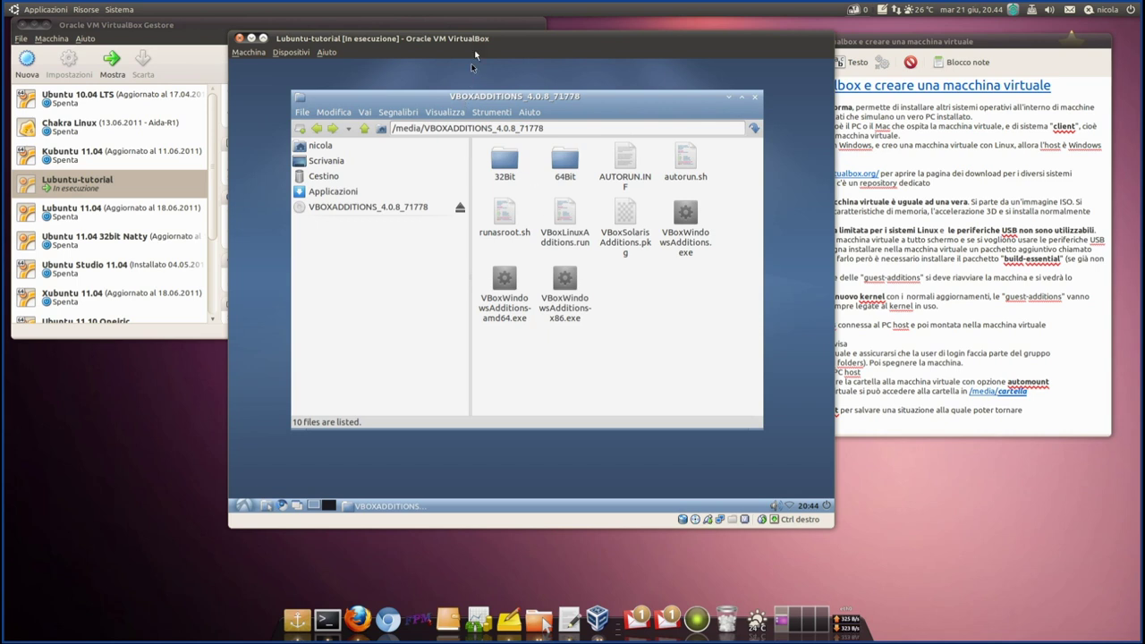
{"action": "left_click_drag", "start_coordinate": [477, 39], "coordinate": [409, 42]}
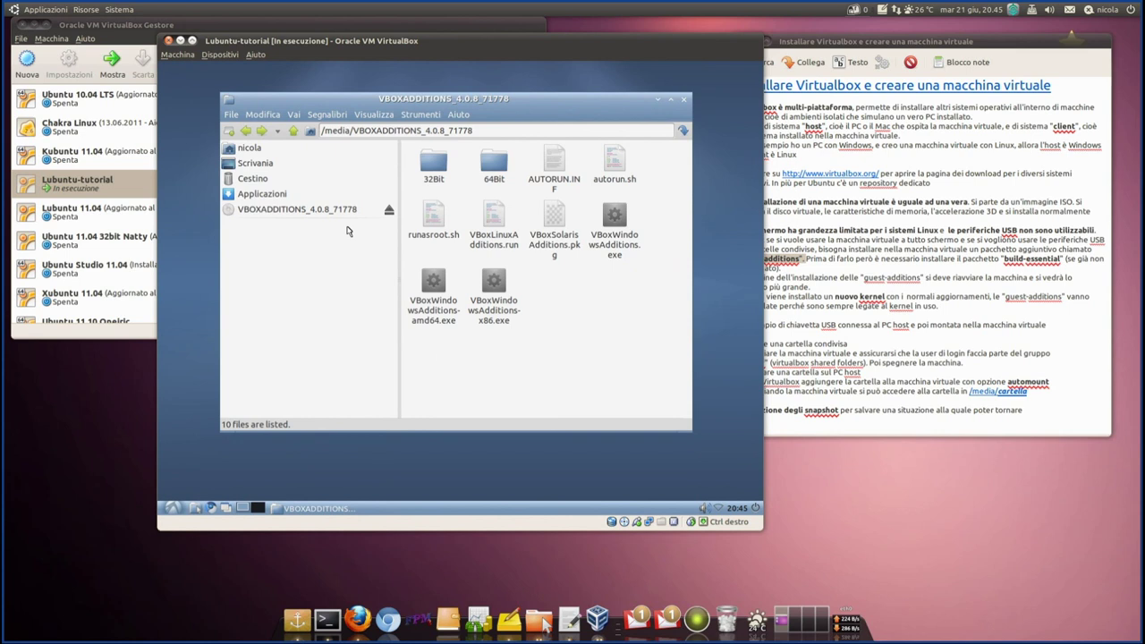
{"action": "left_click_drag", "start_coordinate": [476, 98], "coordinate": [501, 79]}
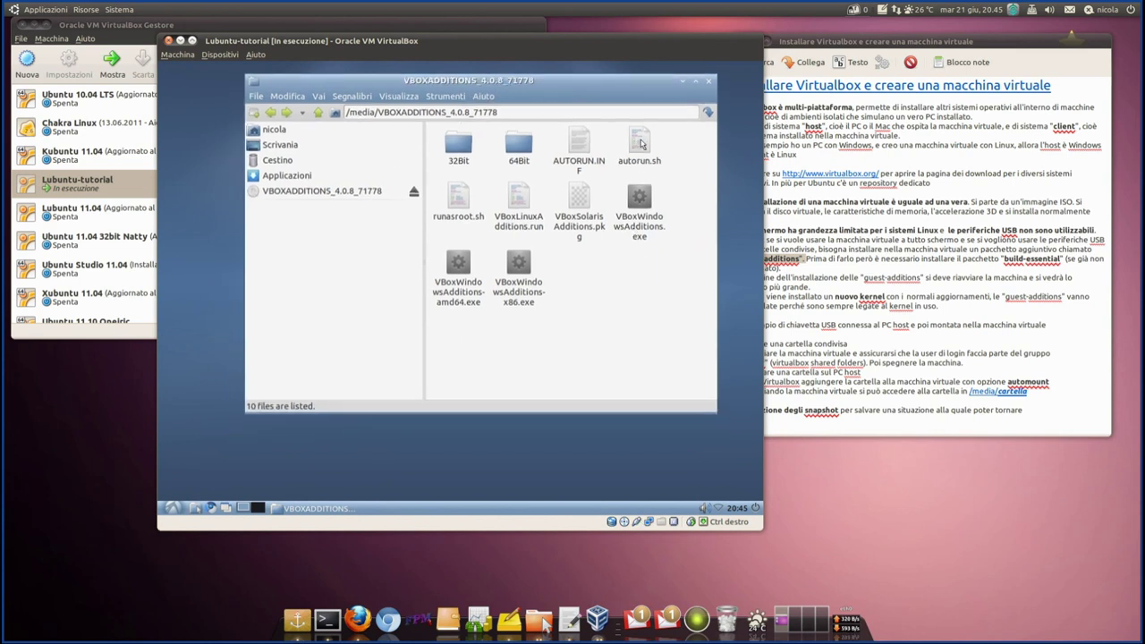
{"action": "left_click", "coordinate": [641, 143]}
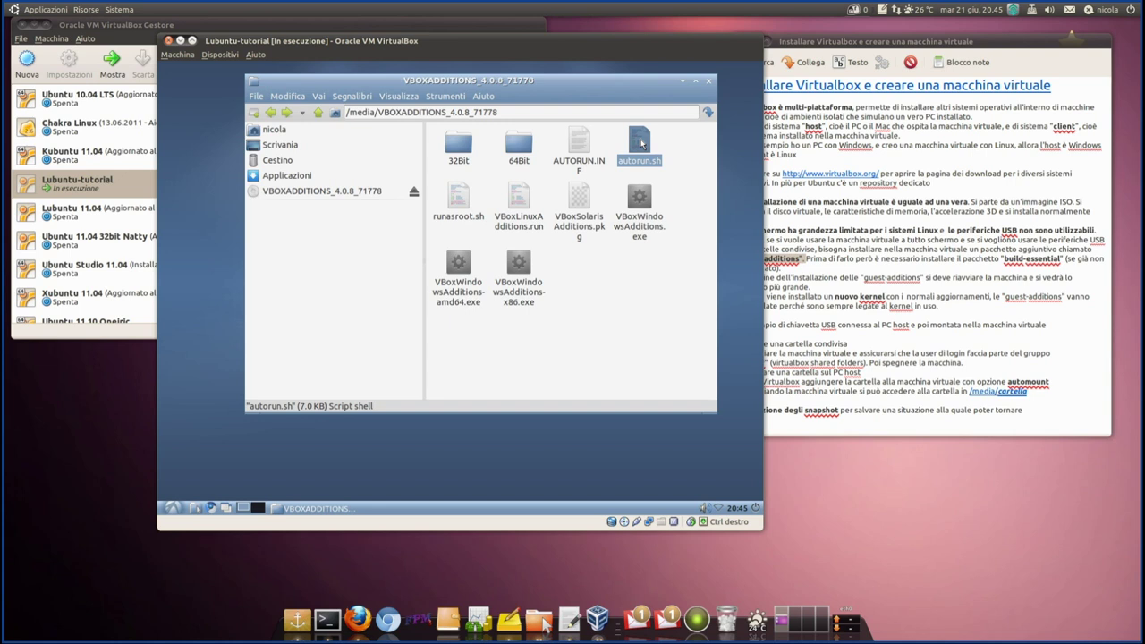
- Launch autorun.sh from the Guest Additions disc via the Execute File dialog's Esegui option
{"action": "double_click", "coordinate": [641, 143]}
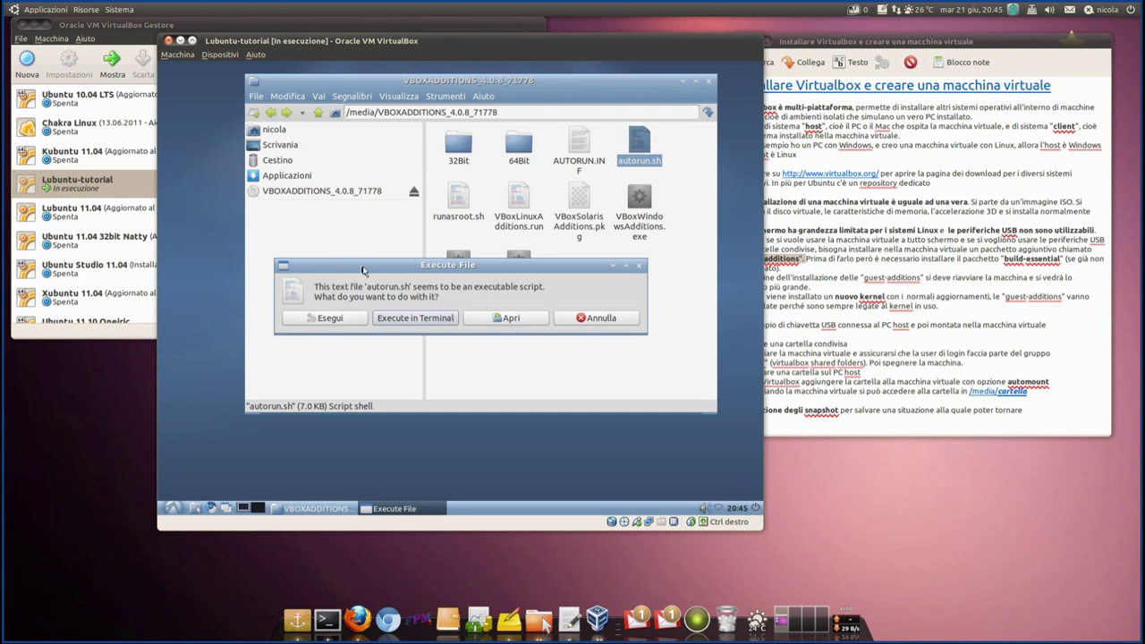
{"action": "left_click_drag", "start_coordinate": [364, 270], "coordinate": [374, 243]}
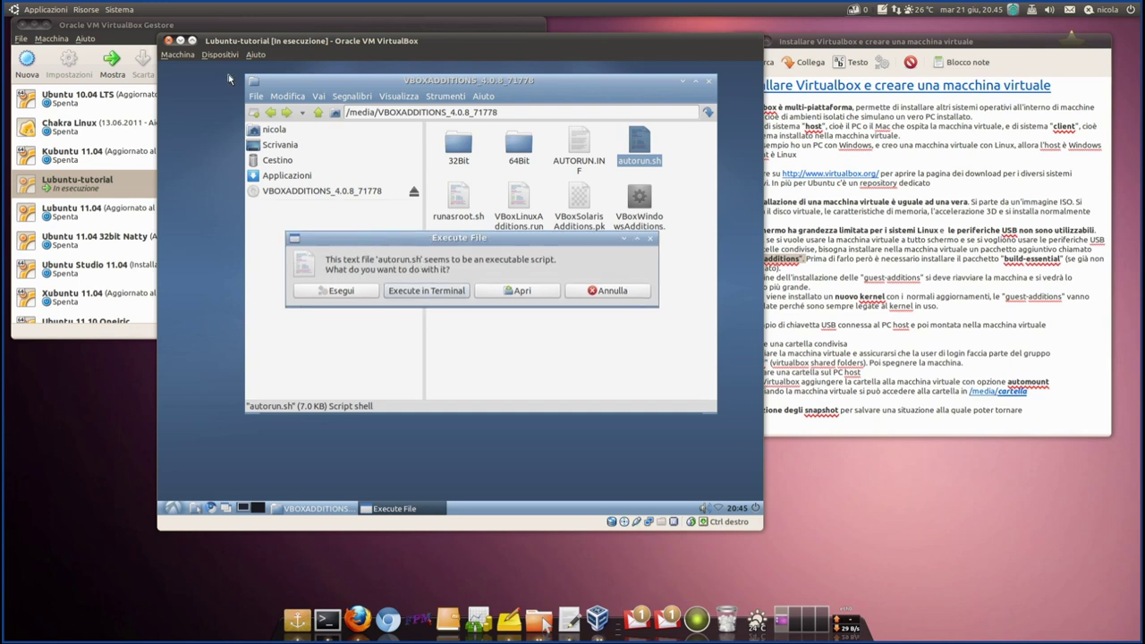
{"action": "left_click_drag", "start_coordinate": [452, 244], "coordinate": [456, 231]}
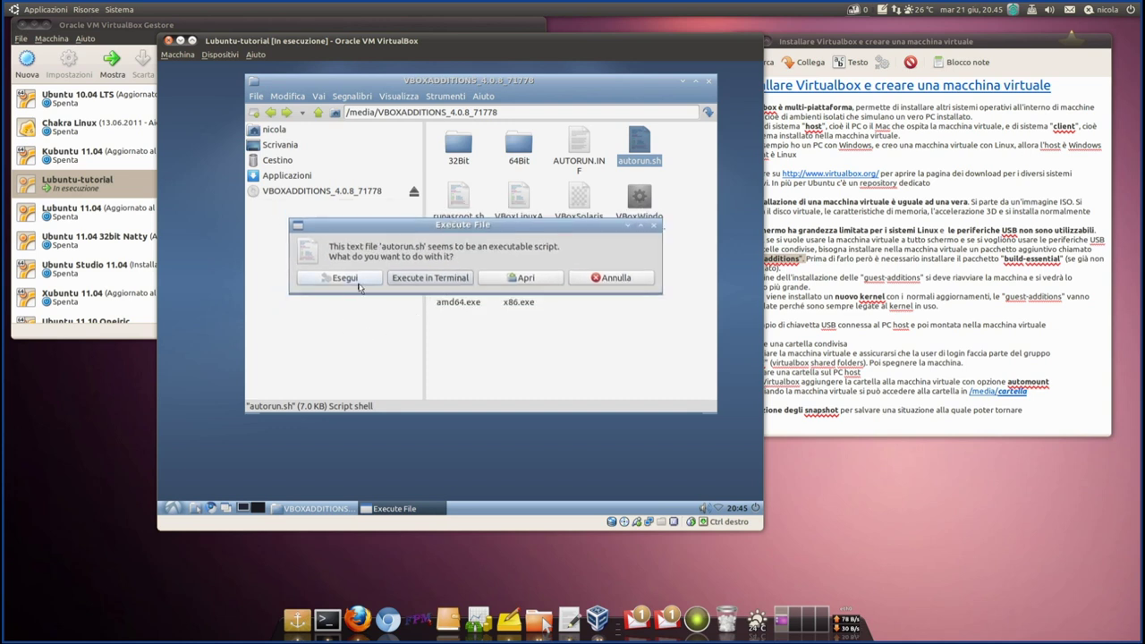
{"action": "left_click", "coordinate": [429, 284]}
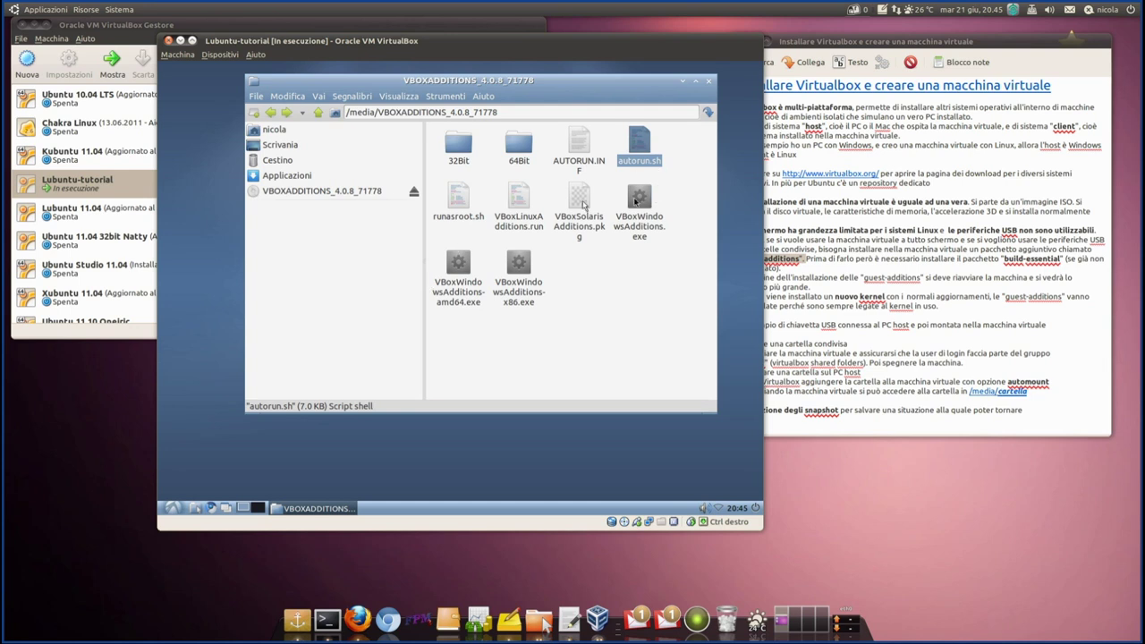
{"action": "mouse_move", "coordinate": [517, 90]}
{"action": "left_mouse_down"}
{"action": "mouse_move", "coordinate": [538, 190]}
{"action": "mouse_move", "coordinate": [528, 78]}
{"action": "left_mouse_up"}
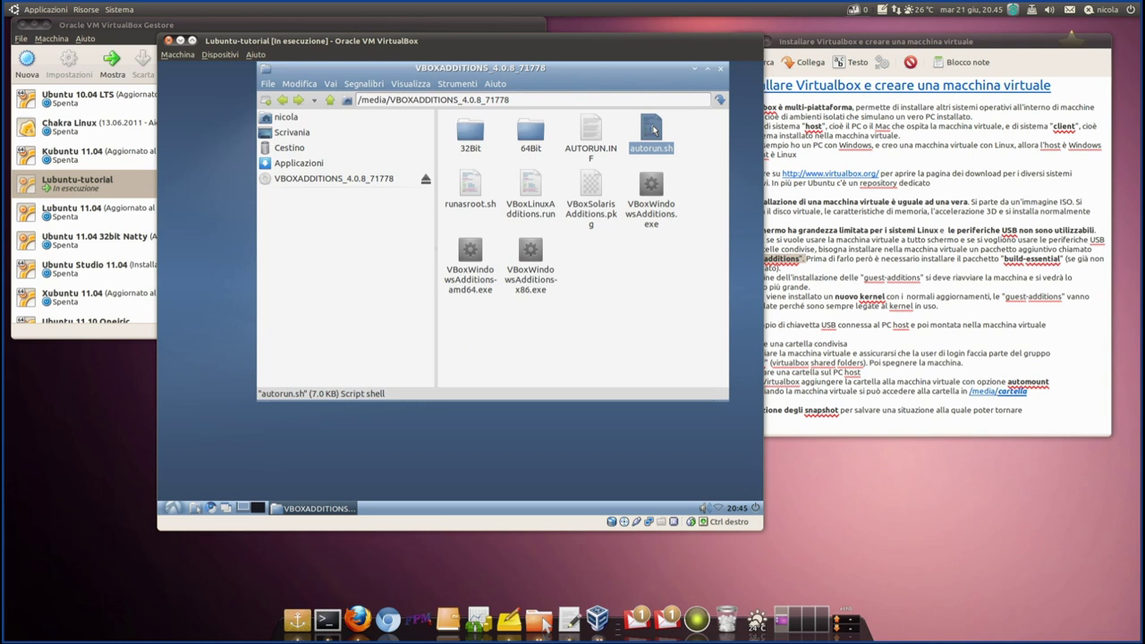
{"action": "double_click", "coordinate": [652, 130]}
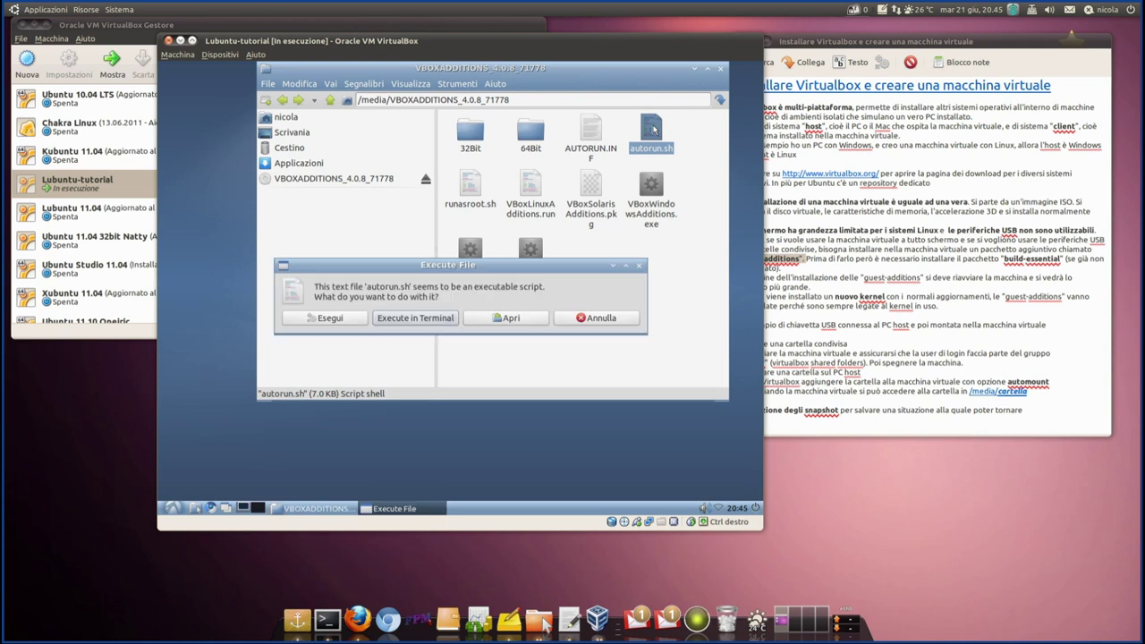
{"action": "left_click", "coordinate": [342, 323]}
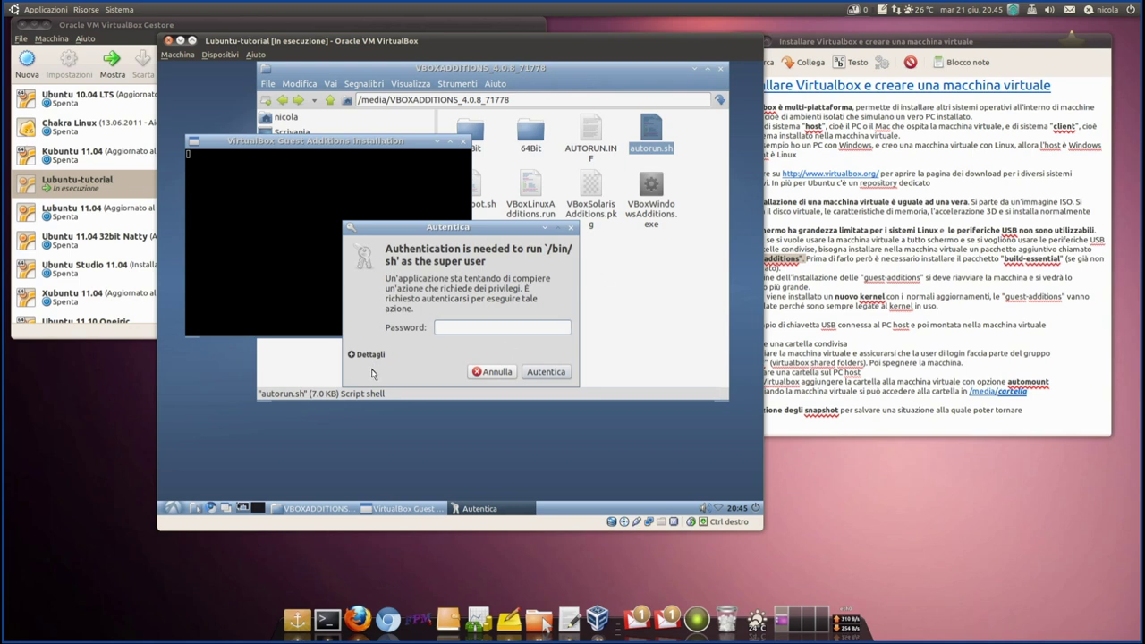
- Enter the super-user password and move the installer and VM windows aside while modules build
{"action": "type", "text": "••••••"}
{"action": "key", "text": "Return"}
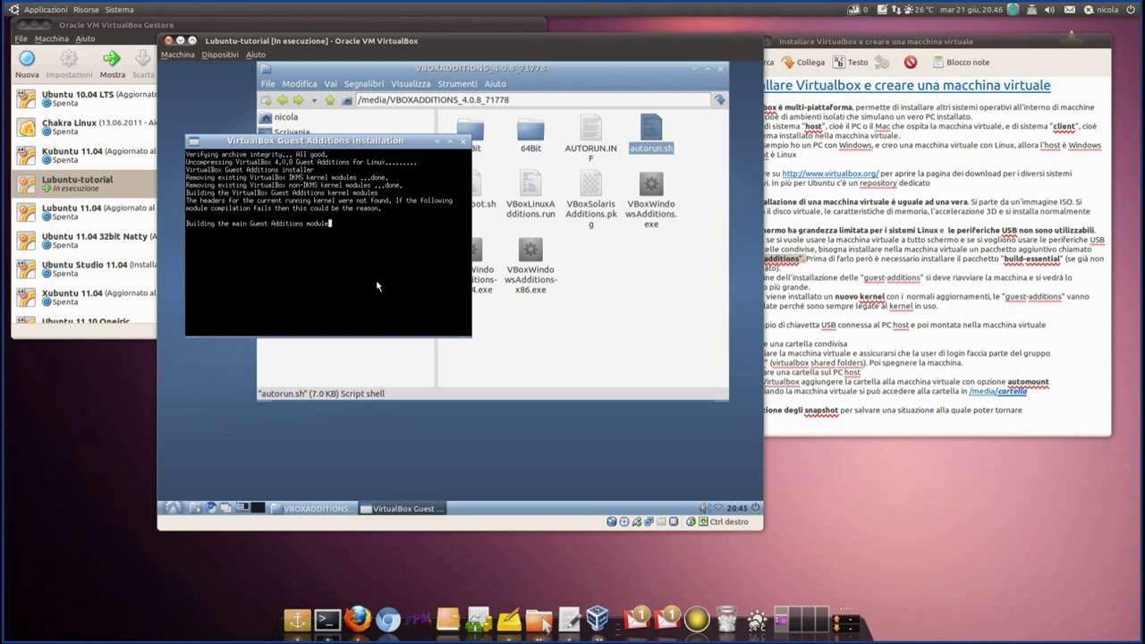
{"action": "left_click_drag", "start_coordinate": [323, 141], "coordinate": [377, 122]}
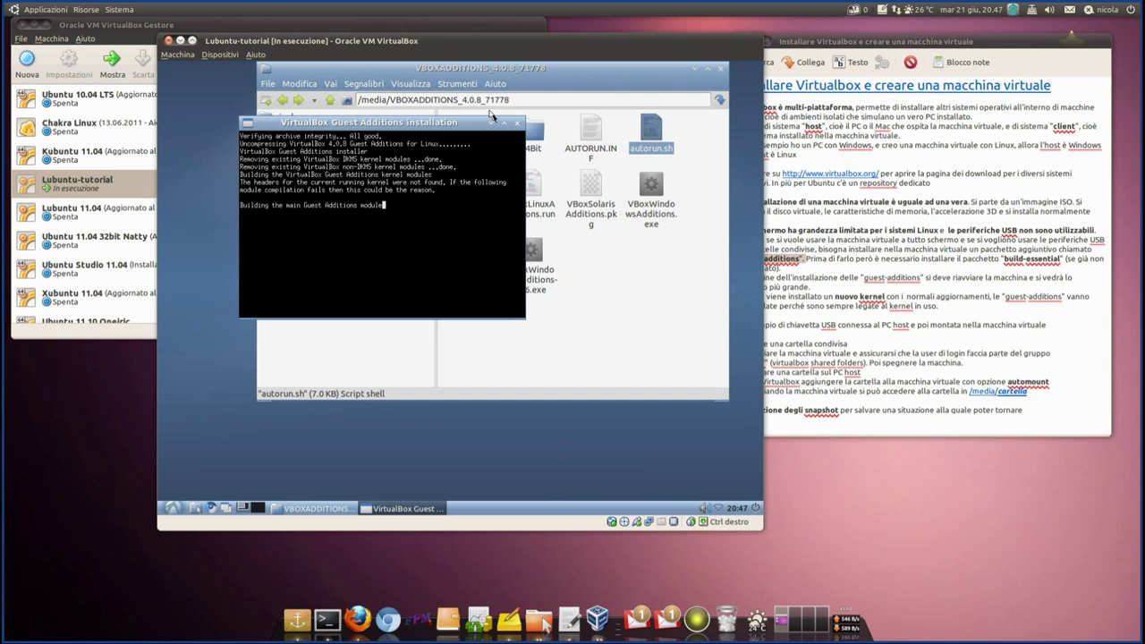
{"action": "left_click_drag", "start_coordinate": [476, 36], "coordinate": [624, 32]}
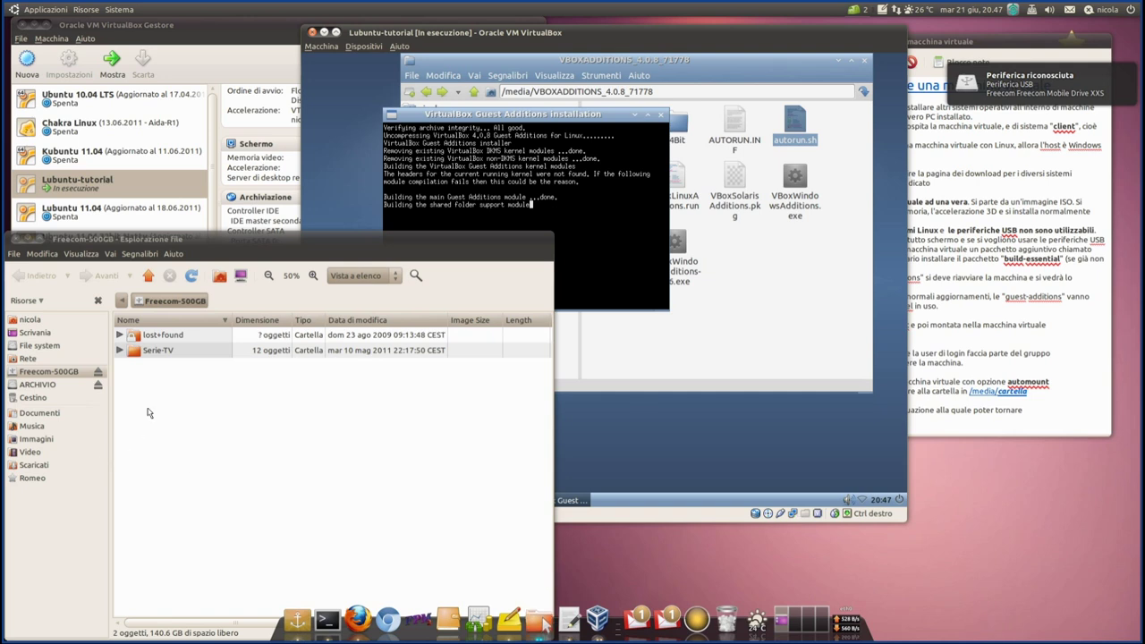
- Eject the Freecom-500GB drive and open the Blender_save folder on Verbatim2
{"action": "left_click", "coordinate": [98, 373]}
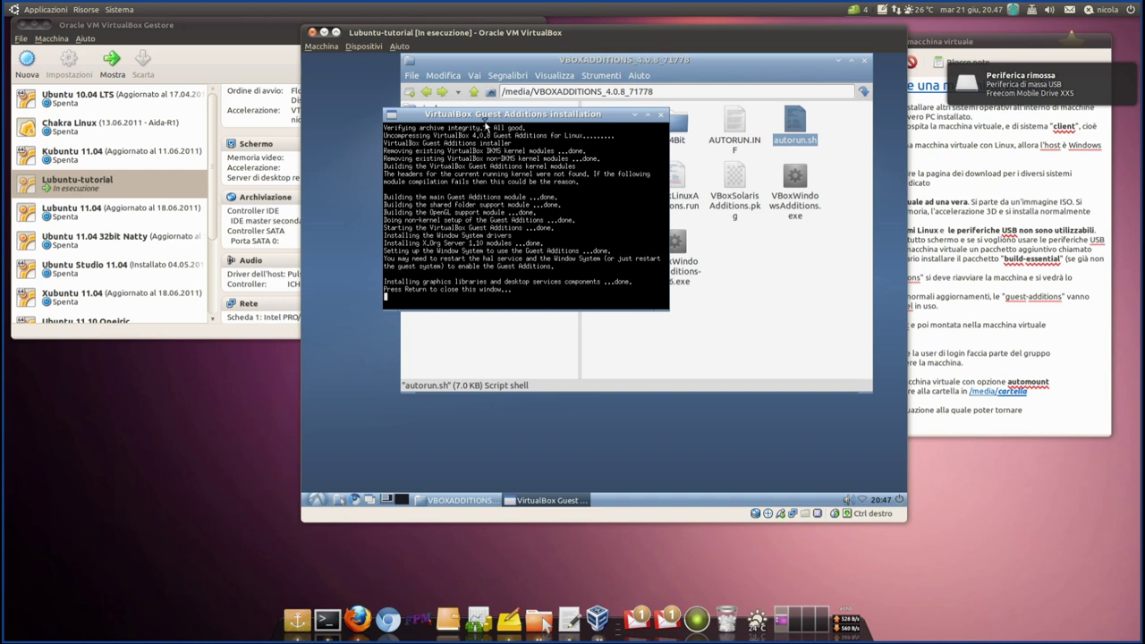
{"action": "left_click_drag", "start_coordinate": [510, 119], "coordinate": [519, 86]}
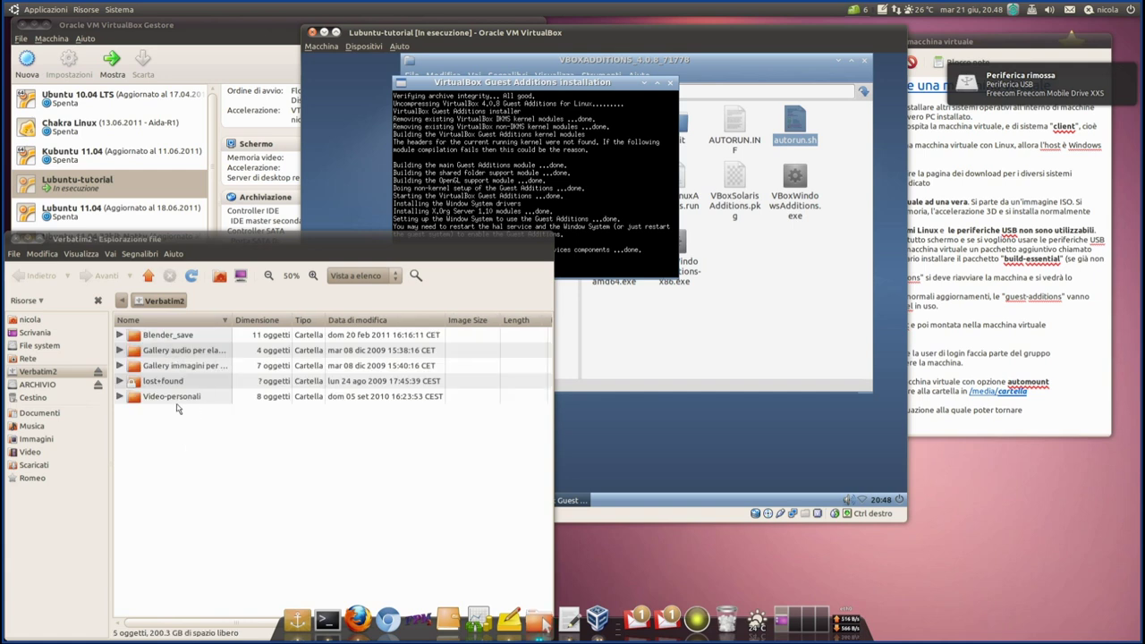
{"action": "double_click", "coordinate": [171, 339]}
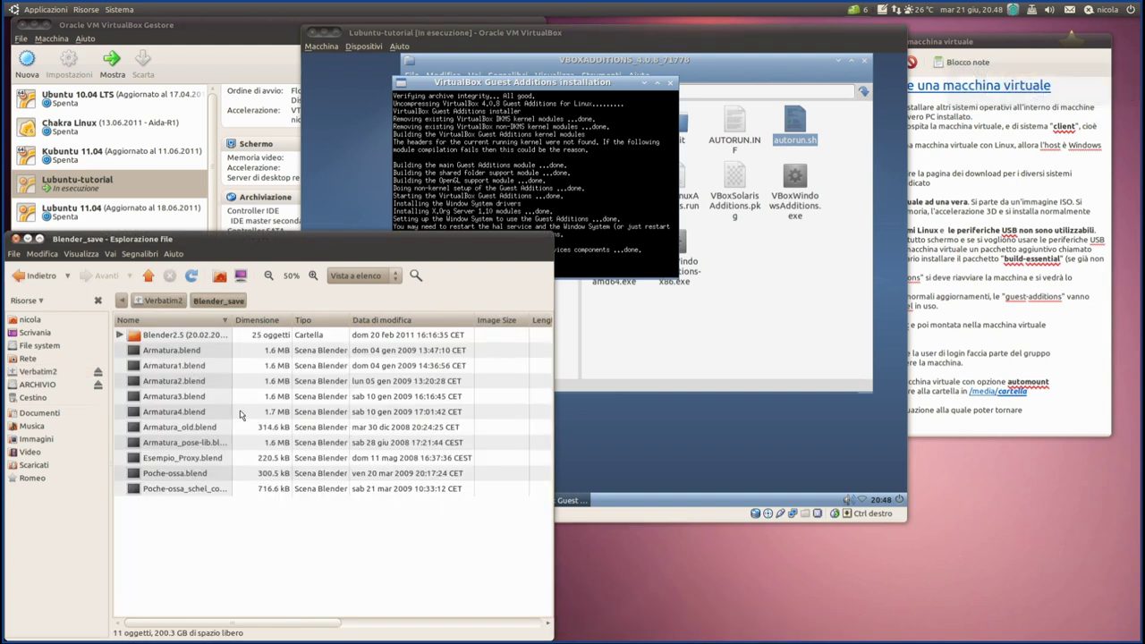
- Browse the Blender2.5 (20.02.2011) folder's cheat-sheet PDFs, then return and reopen Blender_save
{"action": "left_click_drag", "start_coordinate": [231, 321], "coordinate": [291, 330]}
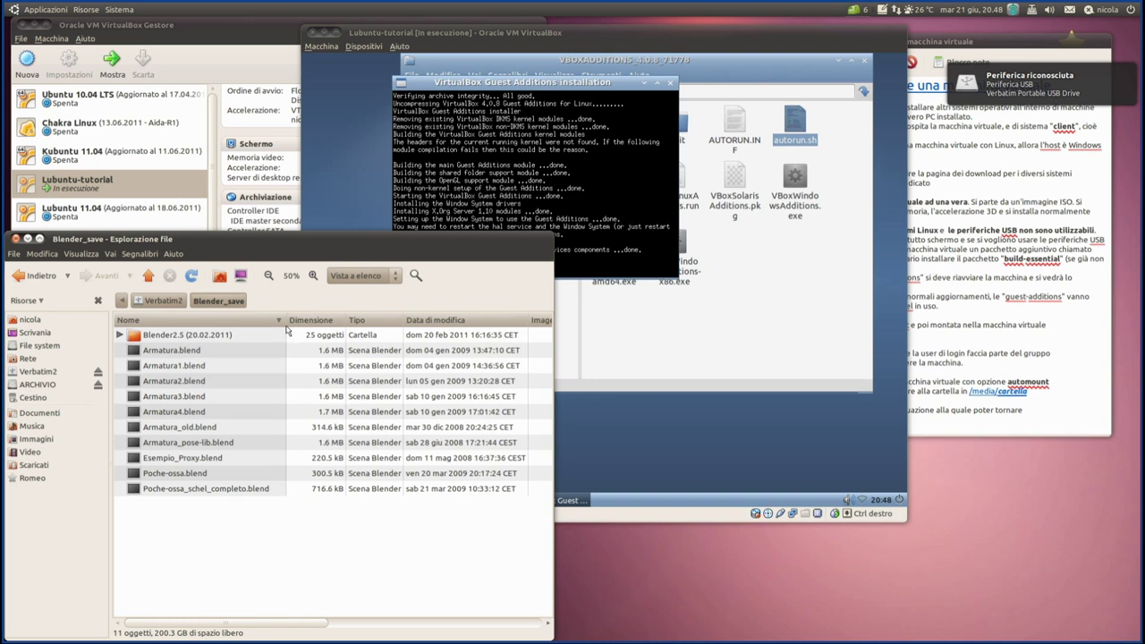
{"action": "double_click", "coordinate": [188, 337]}
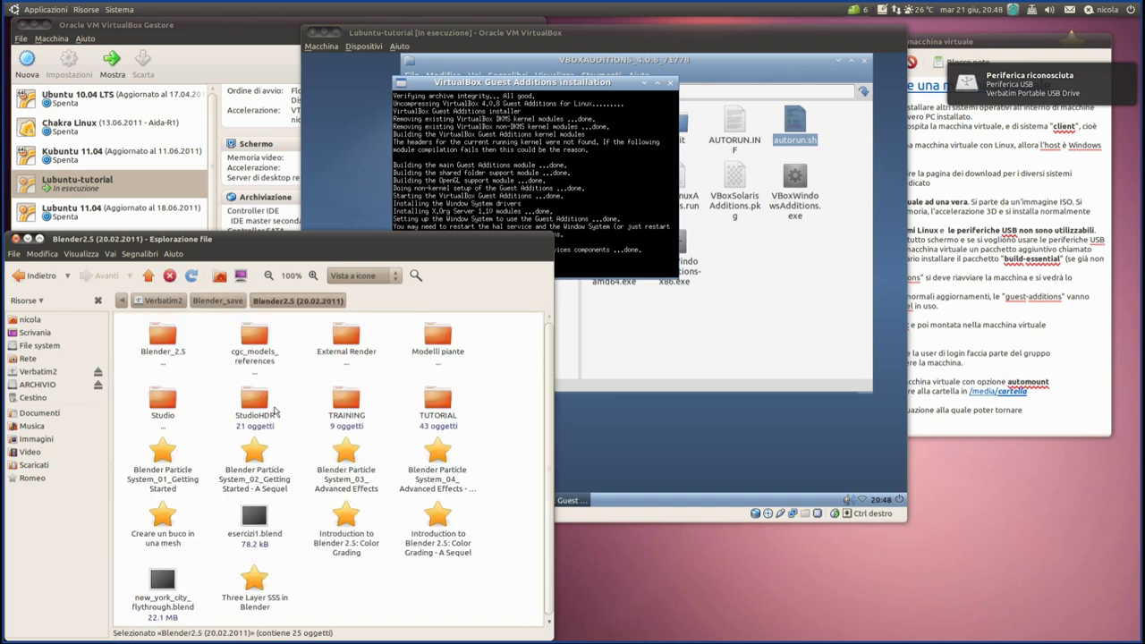
{"action": "left_click_drag", "start_coordinate": [315, 246], "coordinate": [452, 204]}
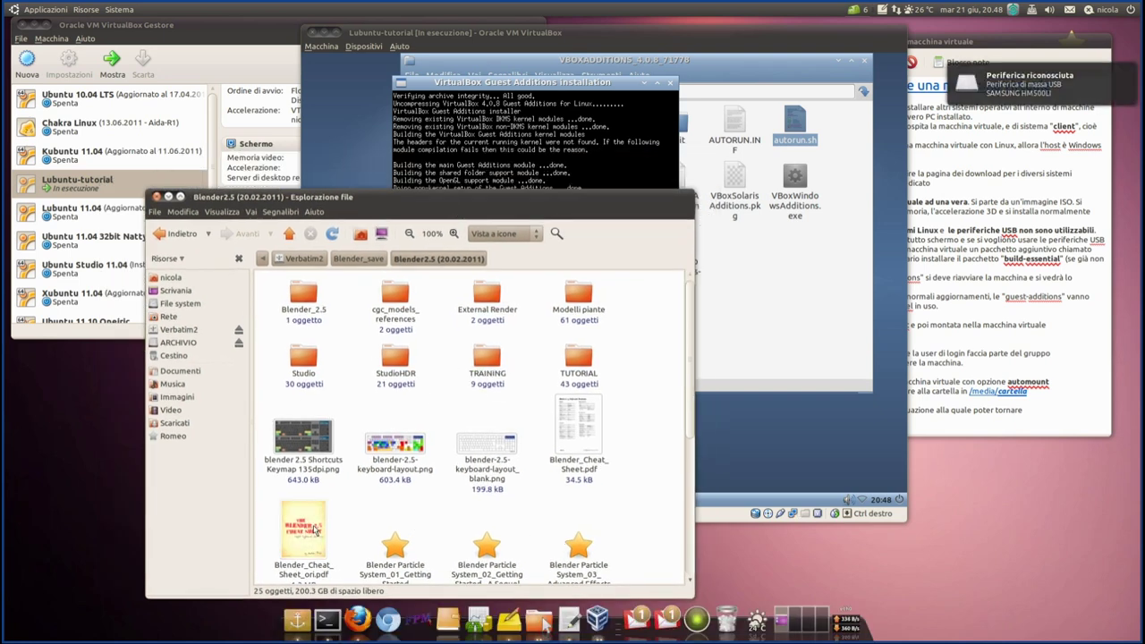
{"action": "left_click", "coordinate": [329, 542]}
{"action": "left_click", "coordinate": [588, 425]}
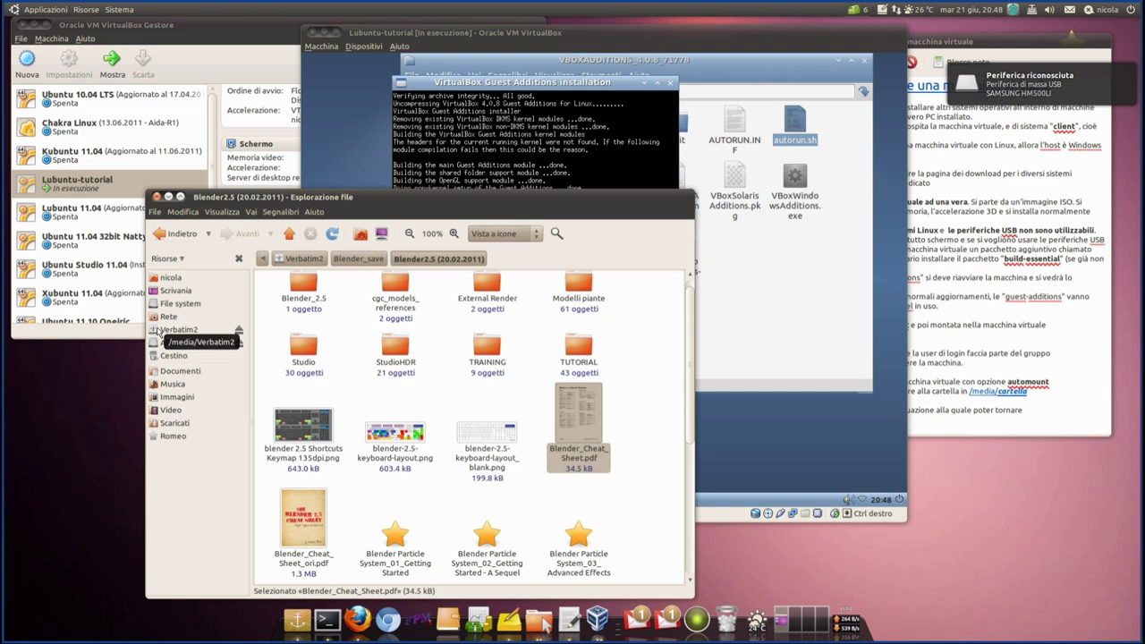
{"action": "left_click", "coordinate": [161, 330]}
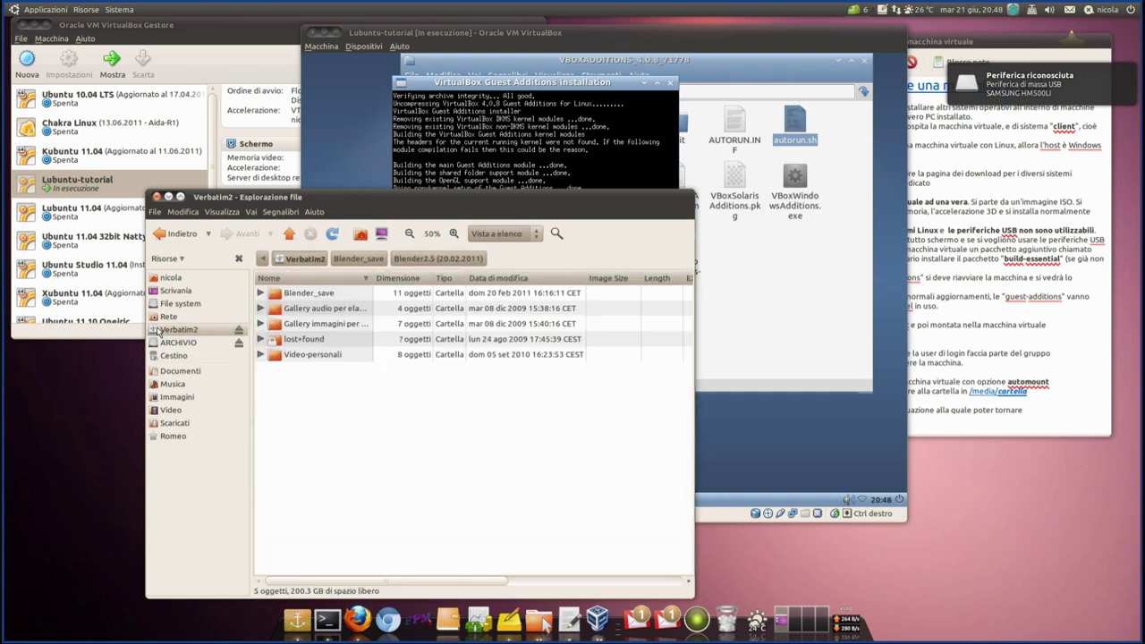
{"action": "double_click", "coordinate": [307, 294]}
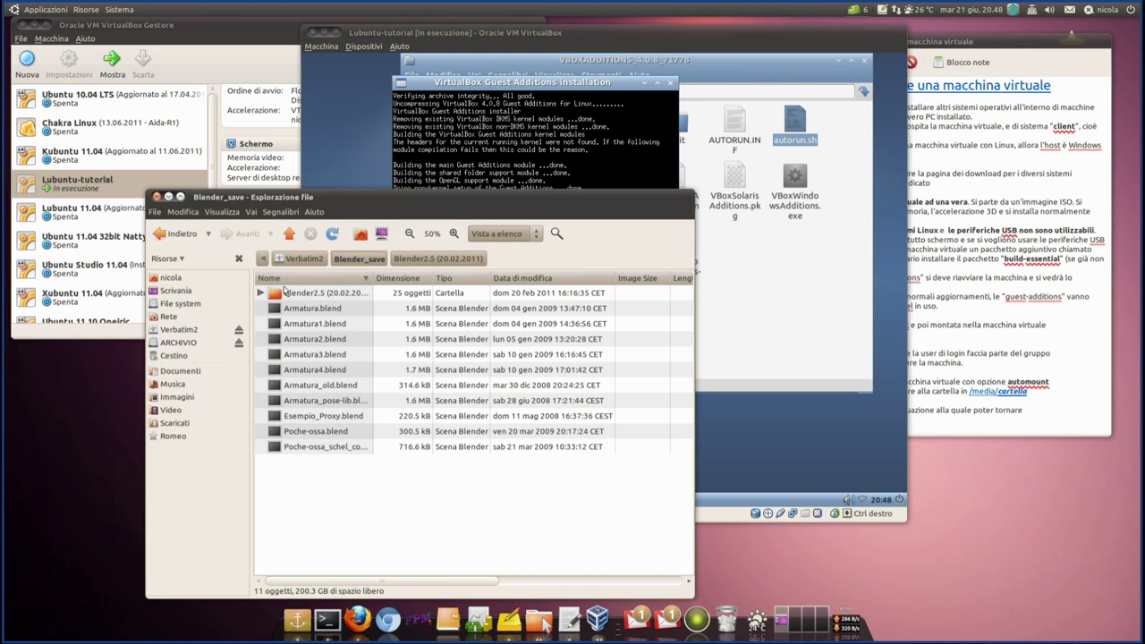
- Close the Blender_save window and check the VM's Dispositivi > Dispositivi USB menu
{"action": "left_click", "coordinate": [157, 199]}
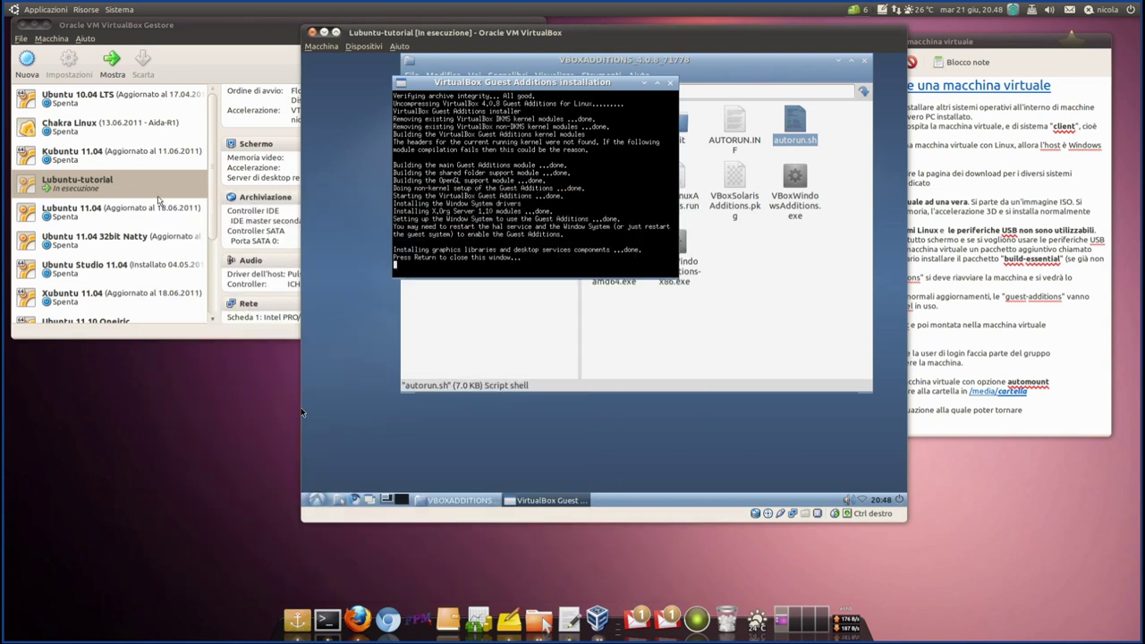
{"action": "left_click", "coordinate": [363, 46]}
{"action": "mouse_move", "coordinate": [372, 78]}
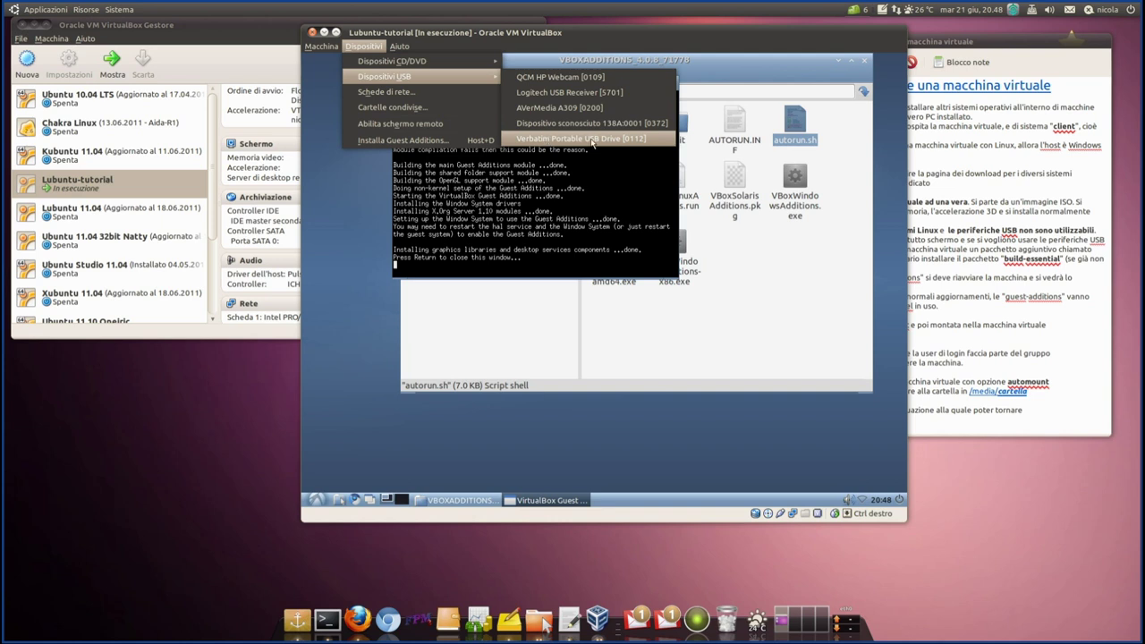
{"action": "left_click", "coordinate": [368, 52]}
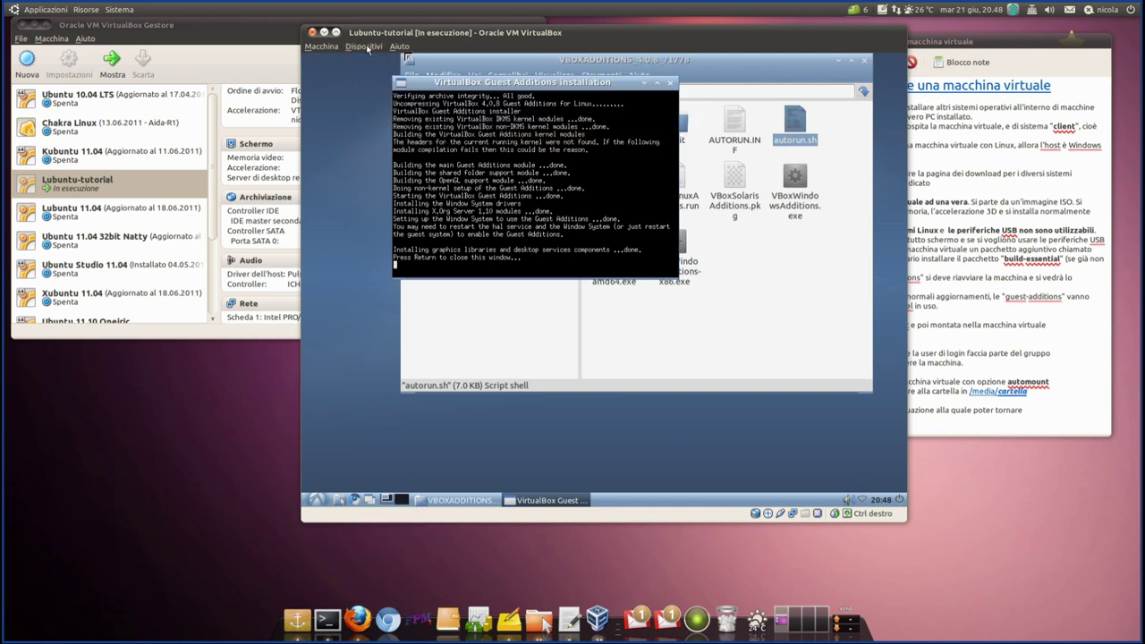
{"action": "left_click", "coordinate": [371, 52]}
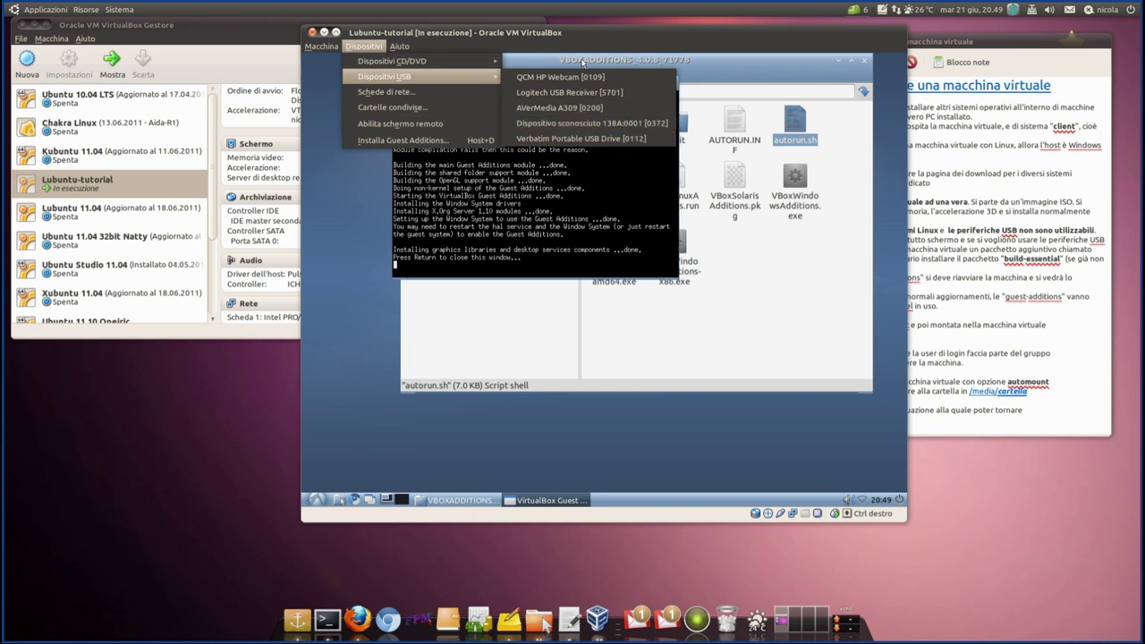
{"action": "left_click", "coordinate": [167, 438]}
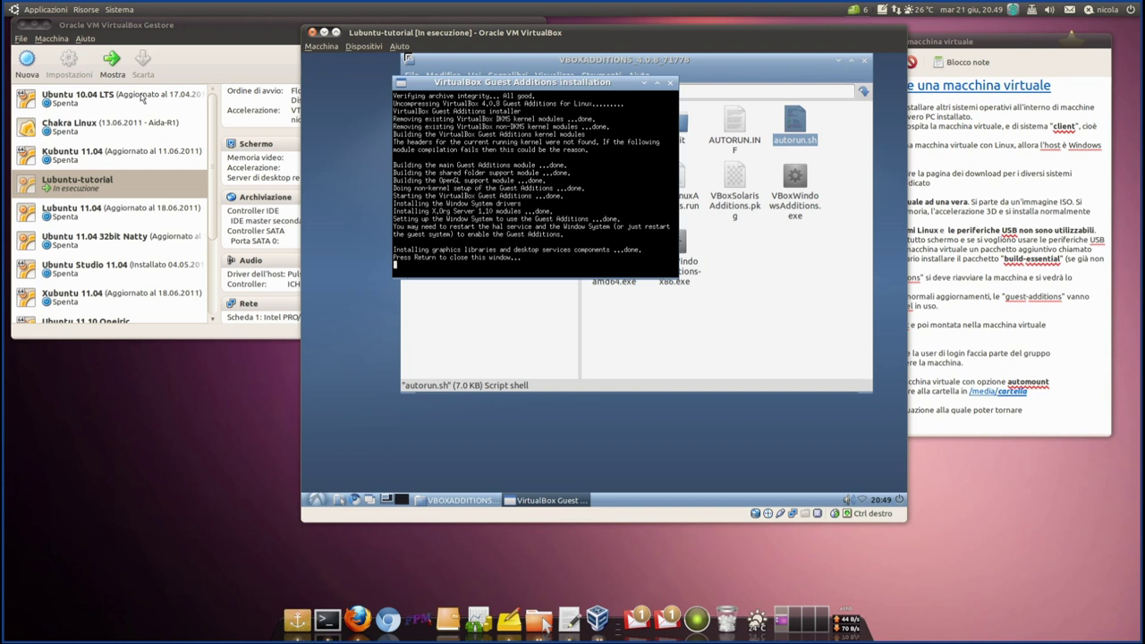
- Rearrange the VirtualBox windows and close the Verbatim2 file windows on the host
{"action": "left_click", "coordinate": [130, 27]}
{"action": "left_click_drag", "start_coordinate": [130, 27], "coordinate": [204, 26]}
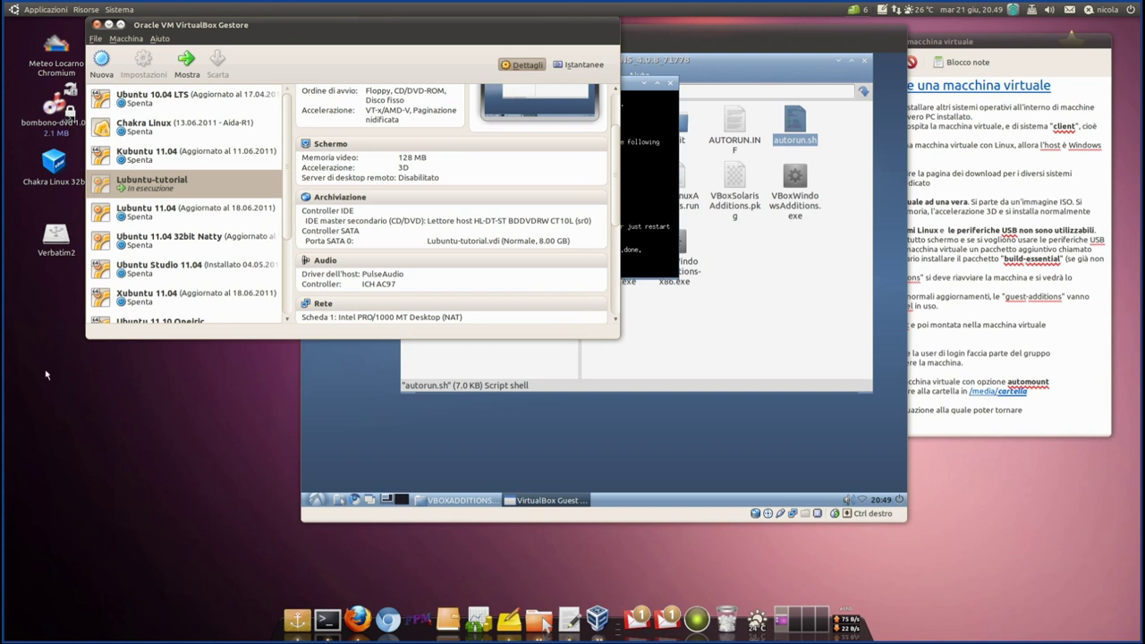
{"action": "left_click", "coordinate": [643, 39]}
{"action": "left_click_drag", "start_coordinate": [643, 39], "coordinate": [687, 35]}
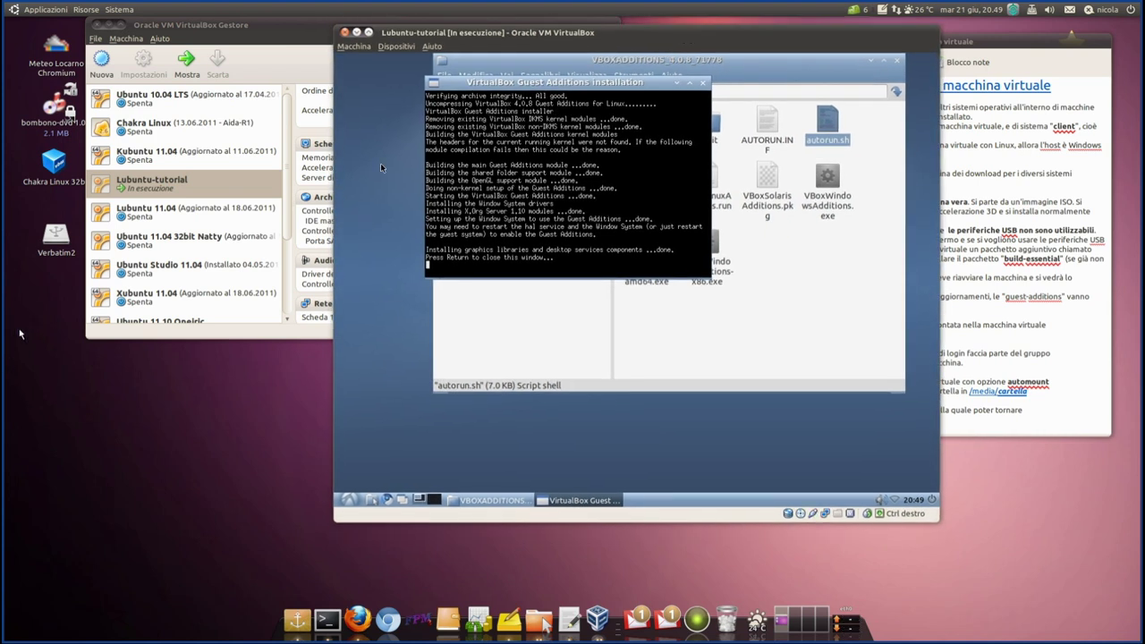
{"action": "left_click", "coordinate": [53, 240]}
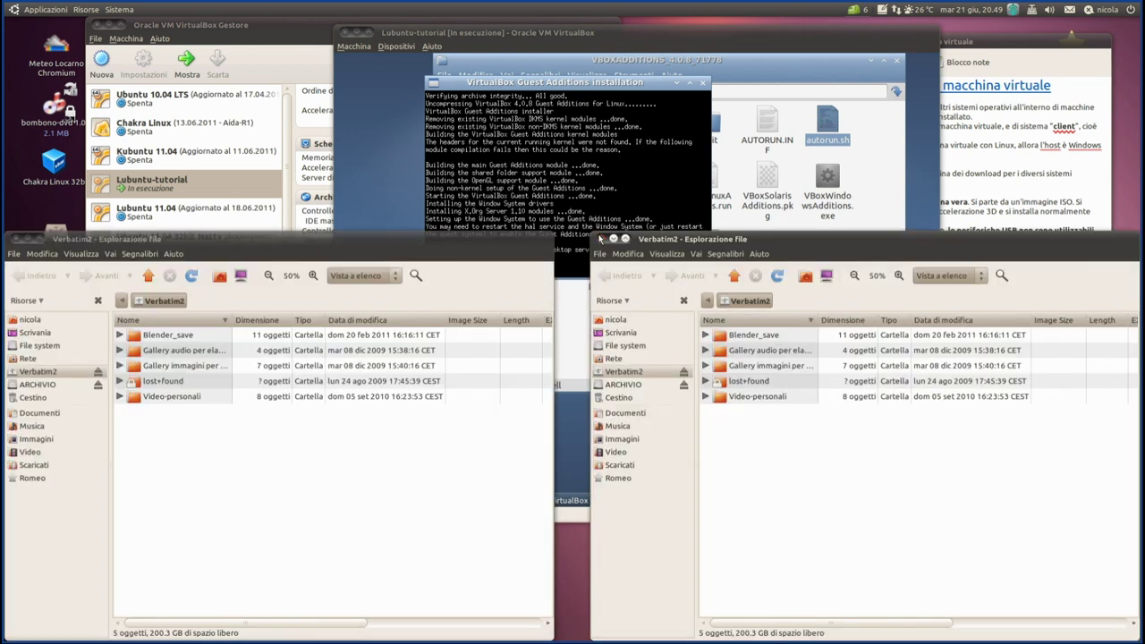
{"action": "left_click", "coordinate": [602, 239]}
{"action": "left_click_drag", "start_coordinate": [119, 242], "coordinate": [249, 156]}
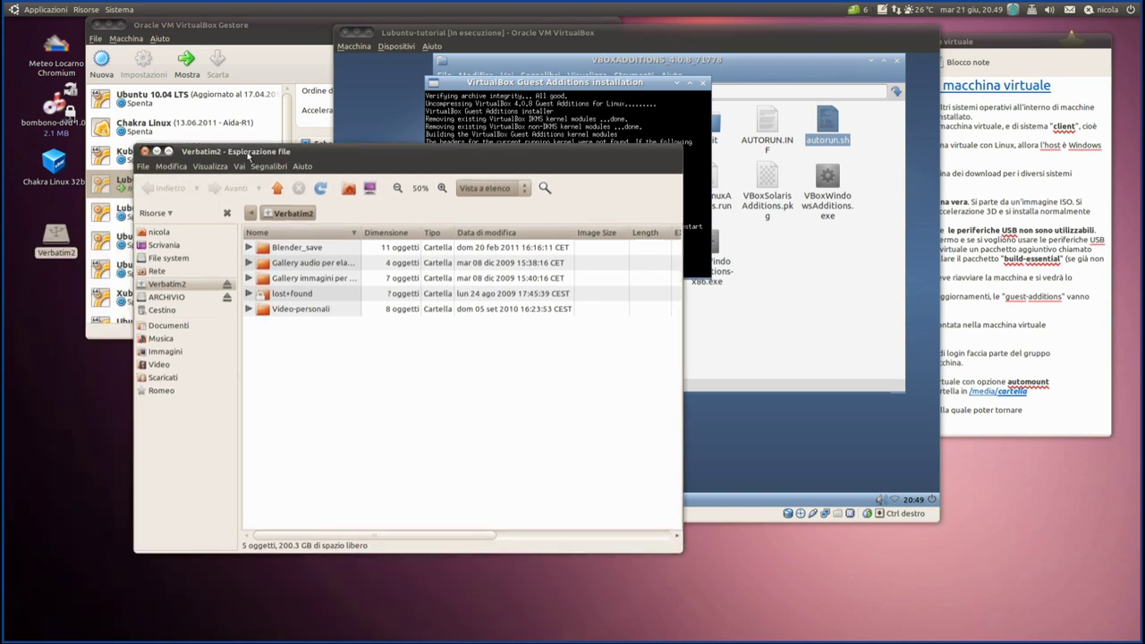
{"action": "left_click", "coordinate": [144, 151]}
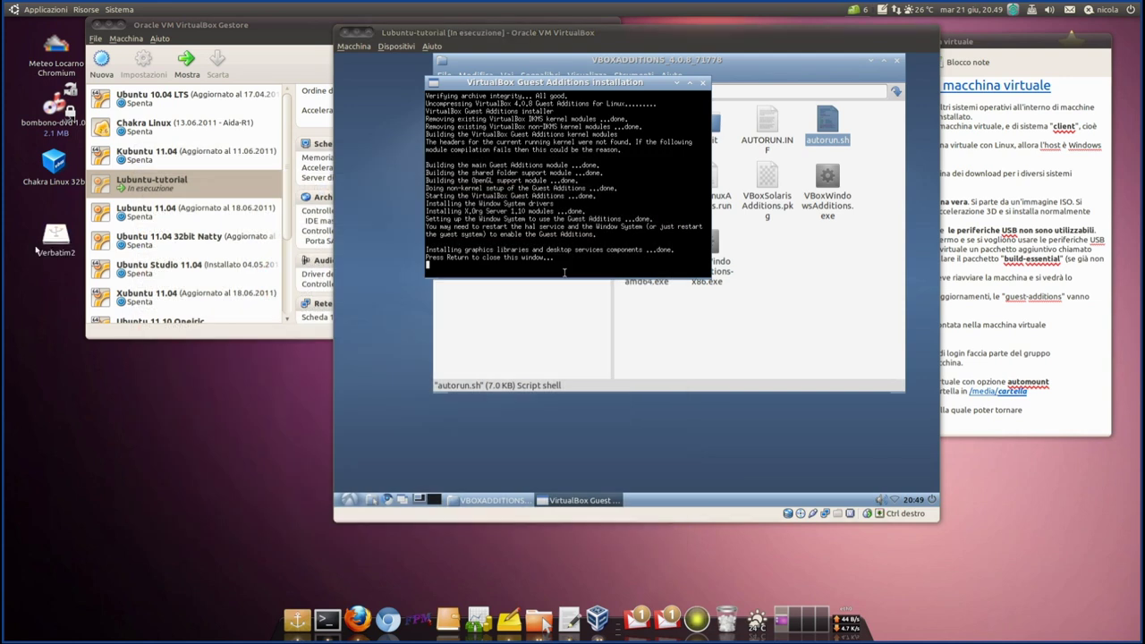
{"action": "left_click_drag", "start_coordinate": [21, 211], "coordinate": [70, 271]}
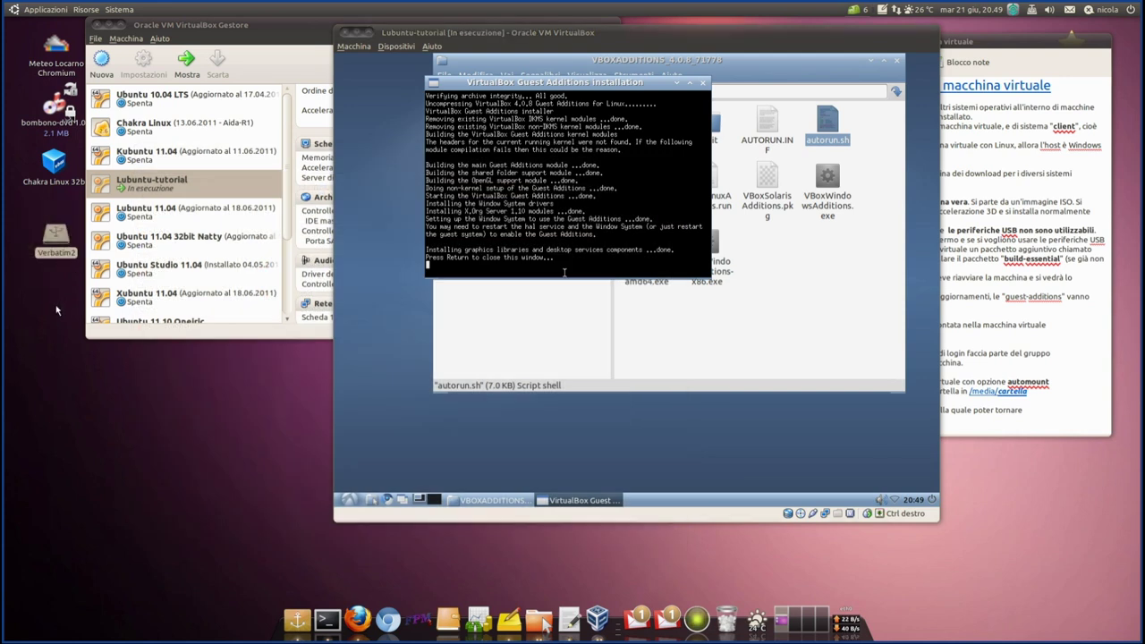
{"action": "left_click", "coordinate": [59, 310]}
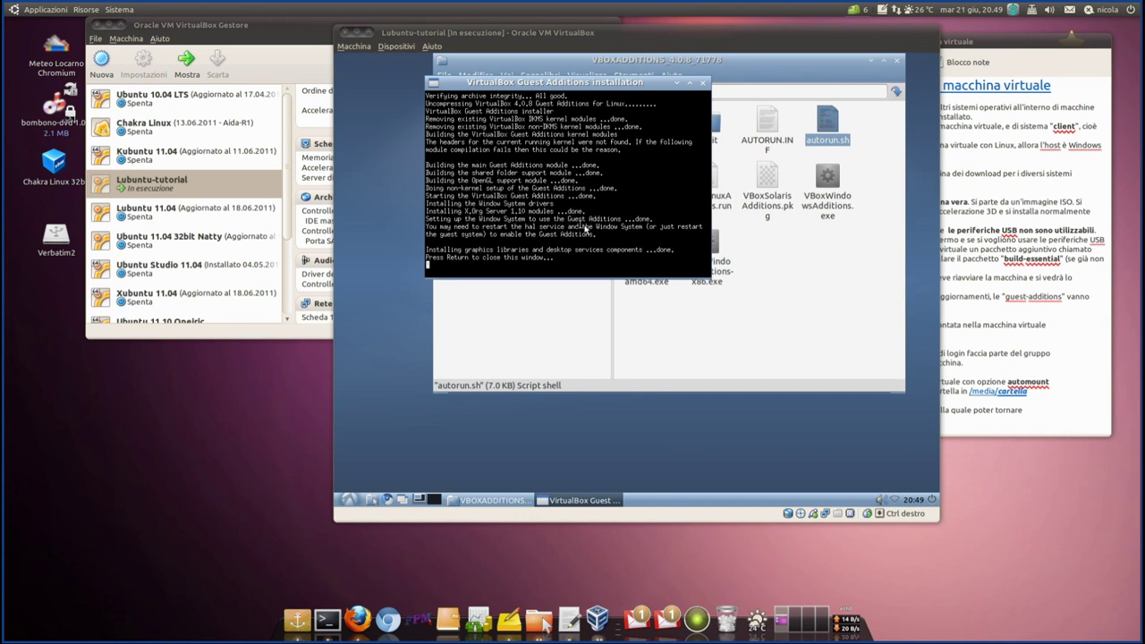
- Close the finished Guest Additions installer terminal and the VBOXADDITIONS file window
{"action": "left_click", "coordinate": [555, 261]}
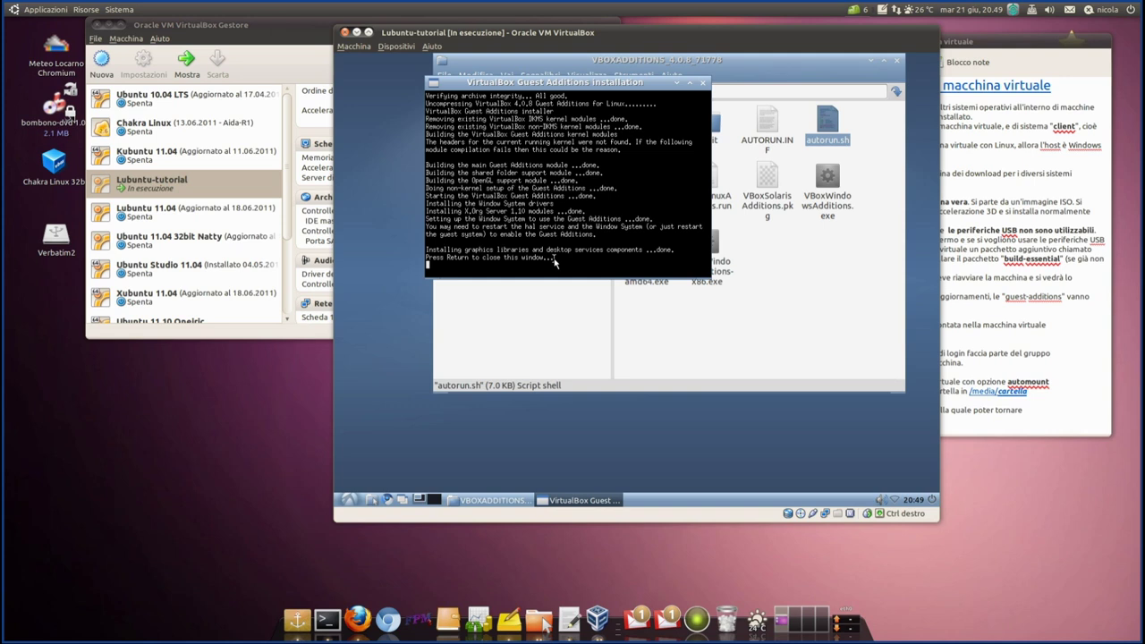
{"action": "key", "text": "Return"}
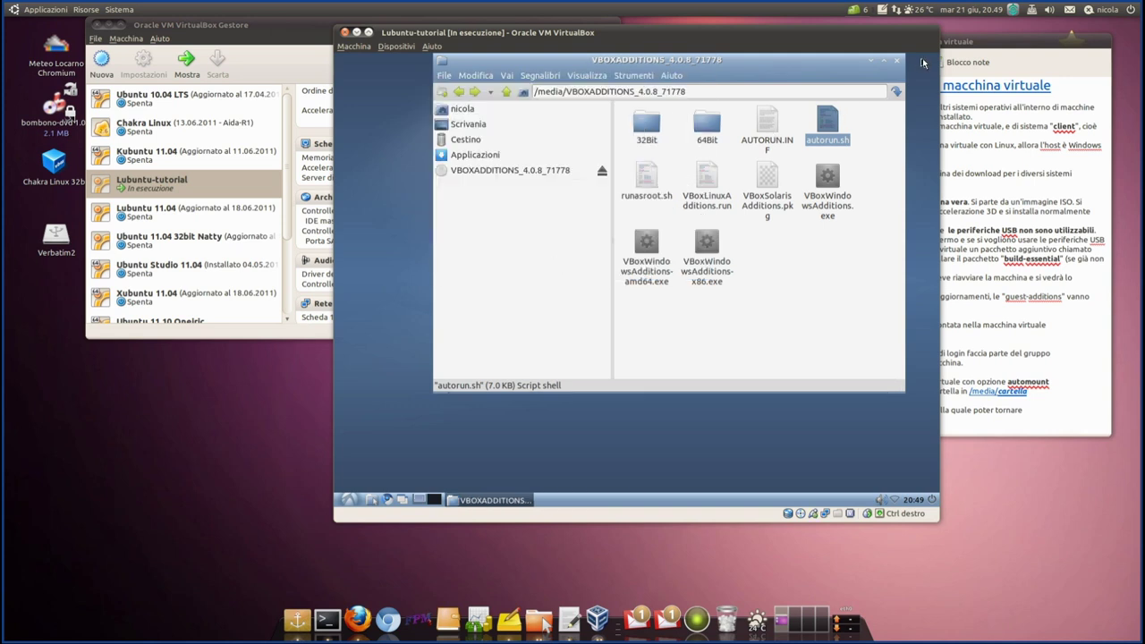
{"action": "left_click", "coordinate": [896, 61]}
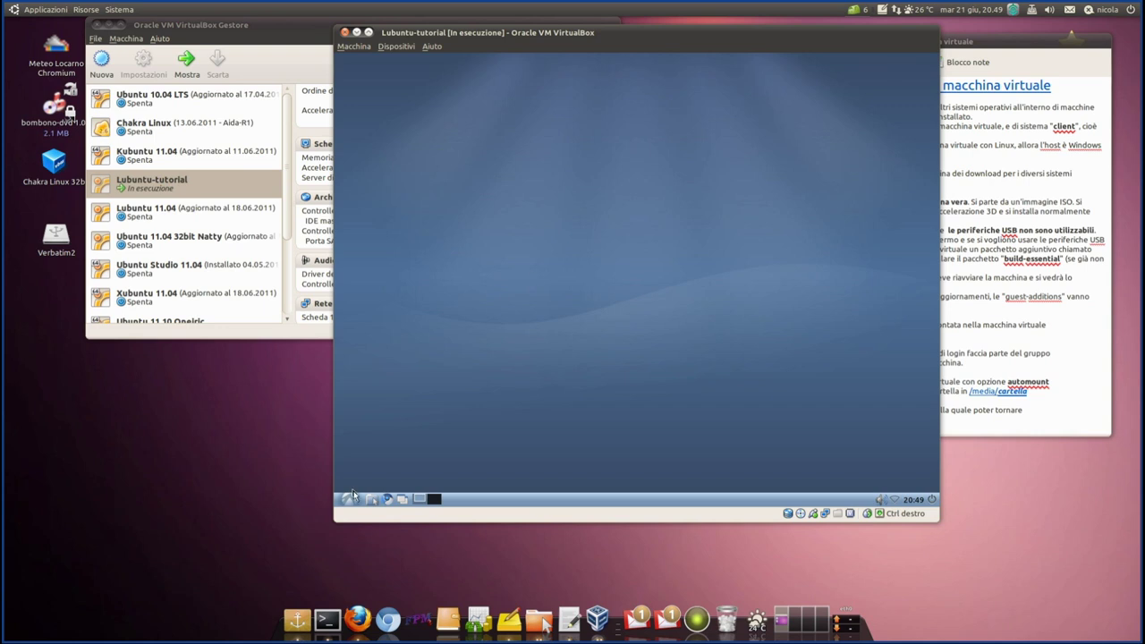
- Shut down the Lubuntu guest from the panel power icon, choosing Arrestare
{"action": "left_click", "coordinate": [933, 499]}
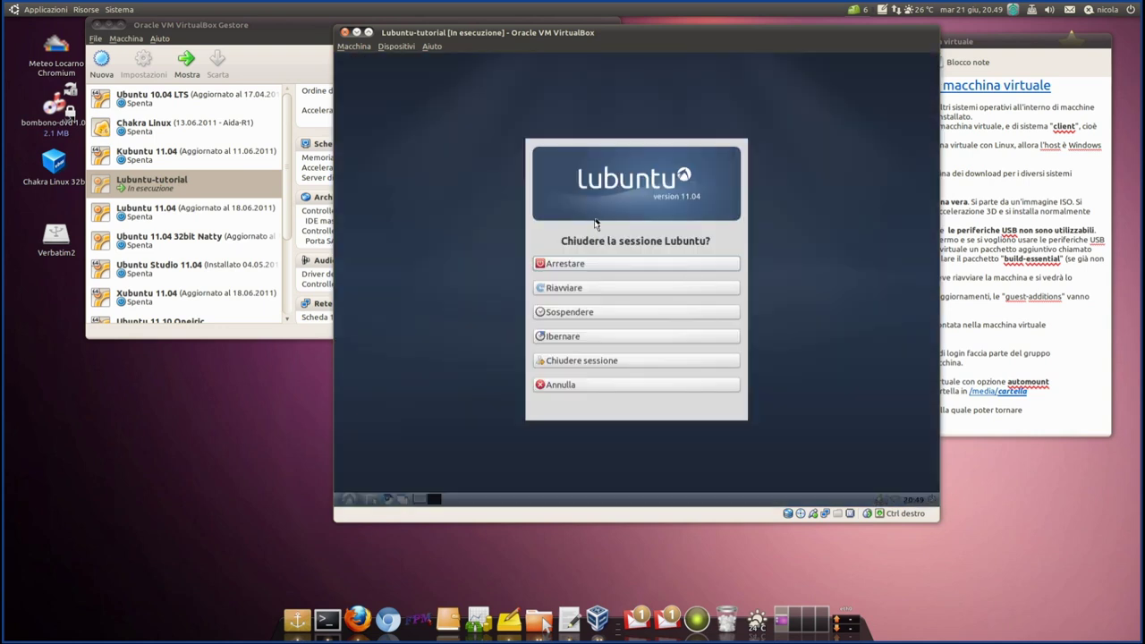
{"action": "left_click", "coordinate": [582, 264]}
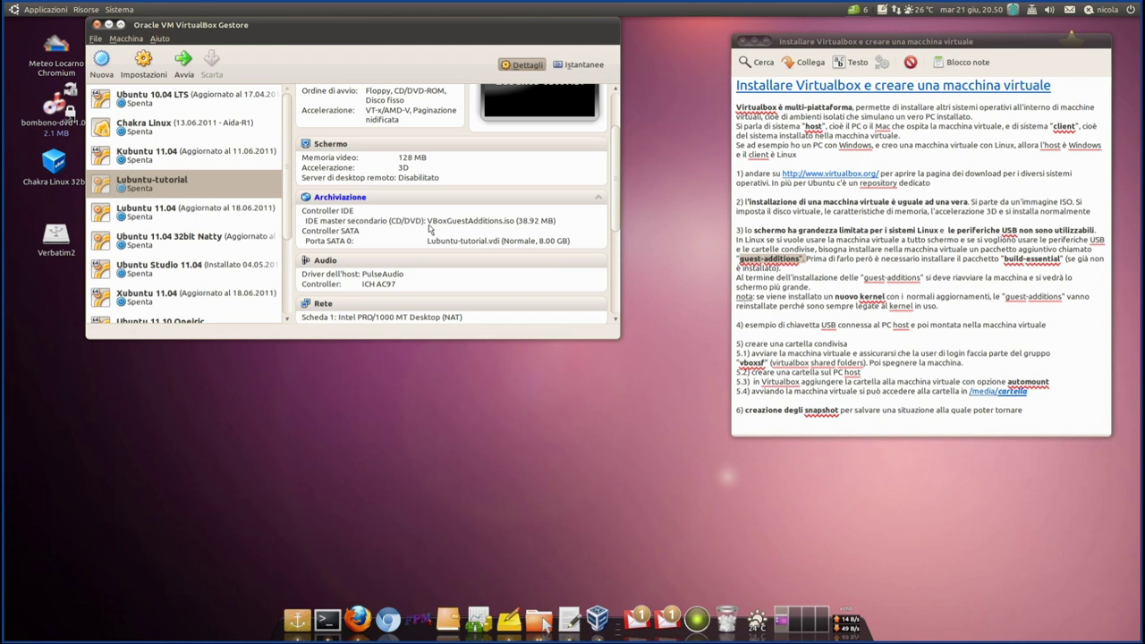
- Replace VBoxGuestAdditions.iso with the host HL-DT-ST BDDVDRW drive in Lubuntu-tutorial's storage settings
{"action": "left_click", "coordinate": [341, 198]}
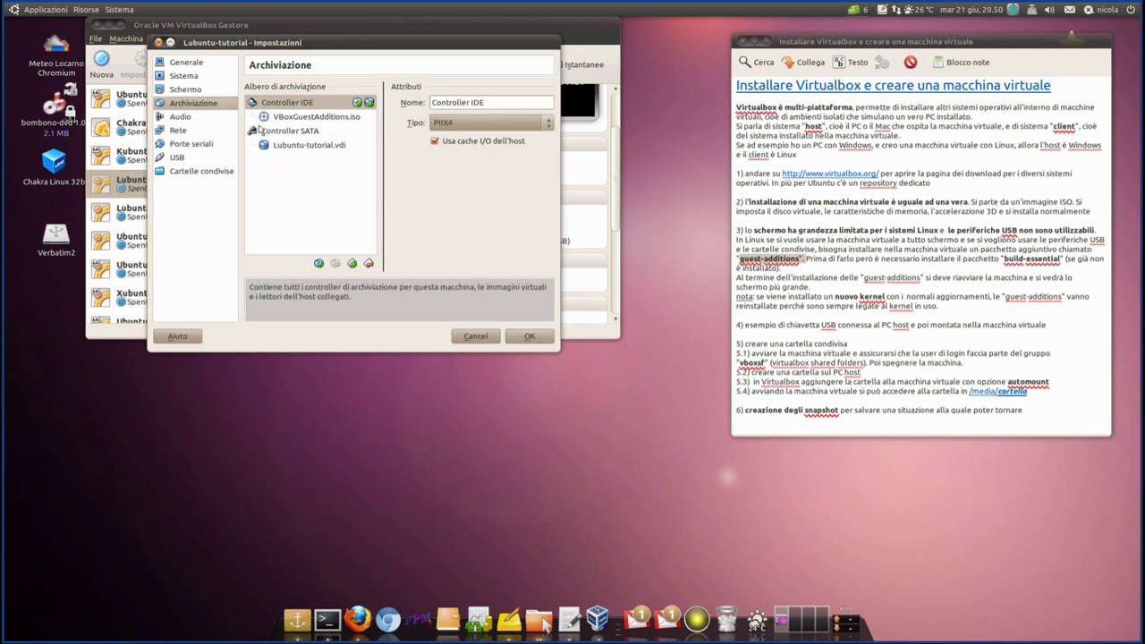
{"action": "left_click", "coordinate": [268, 118]}
{"action": "left_click", "coordinate": [546, 104]}
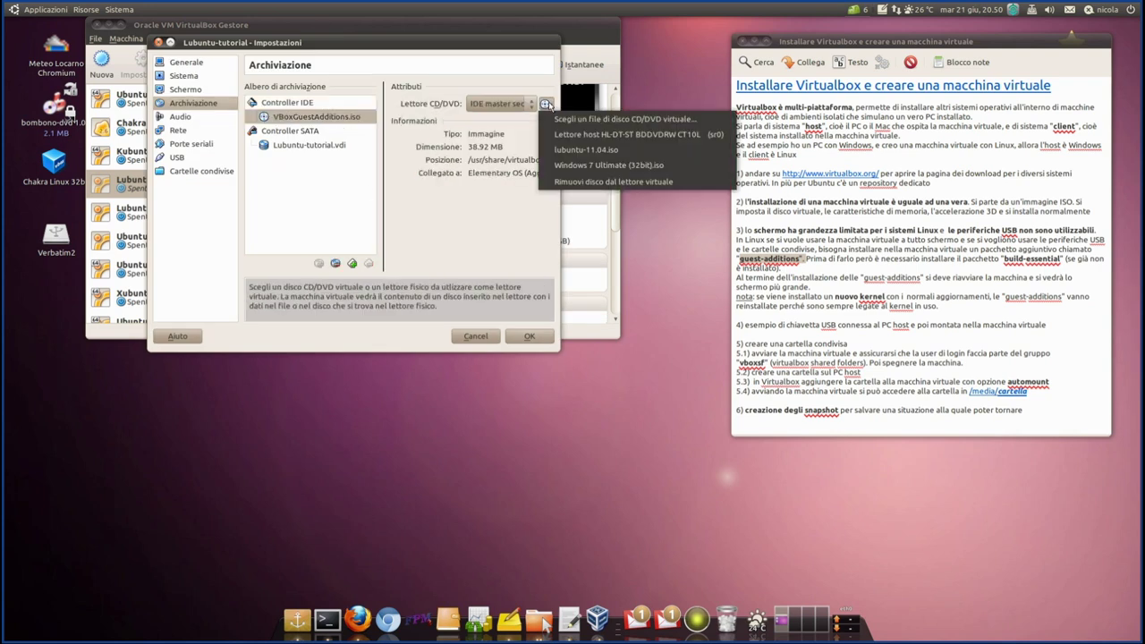
{"action": "left_click", "coordinate": [560, 135]}
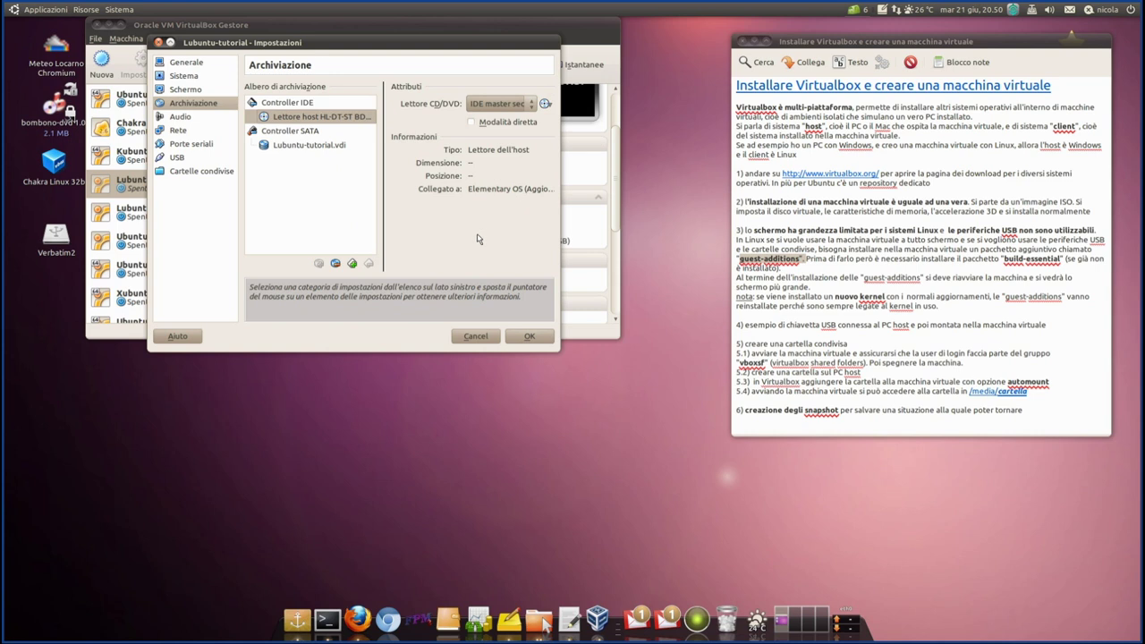
{"action": "left_click", "coordinate": [523, 337]}
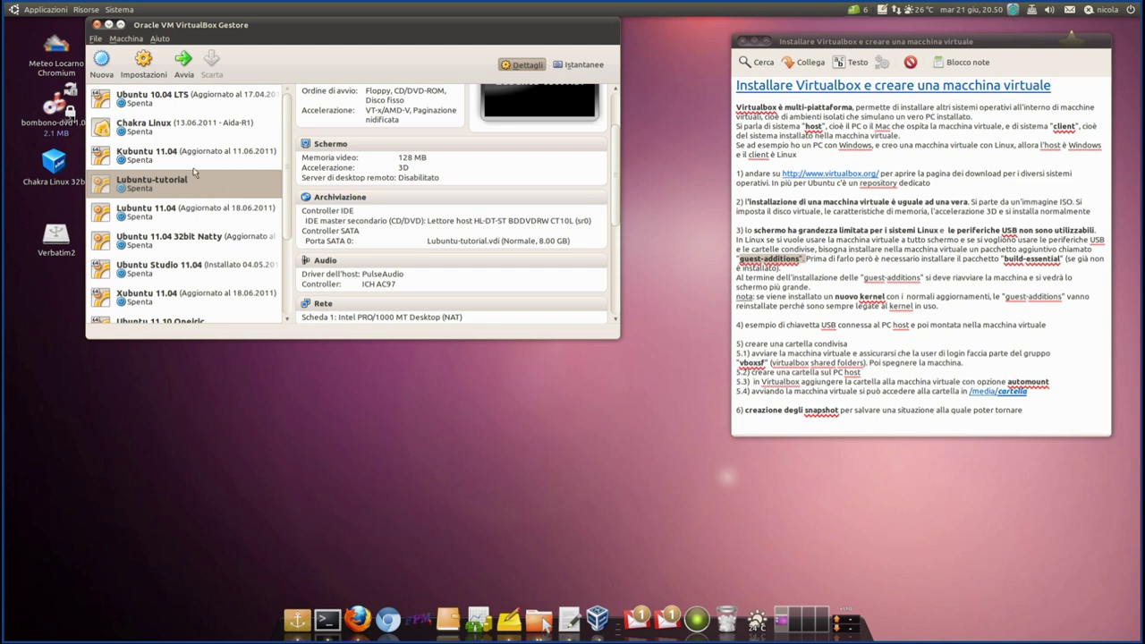
{"action": "left_click_drag", "start_coordinate": [859, 43], "coordinate": [880, 26]}
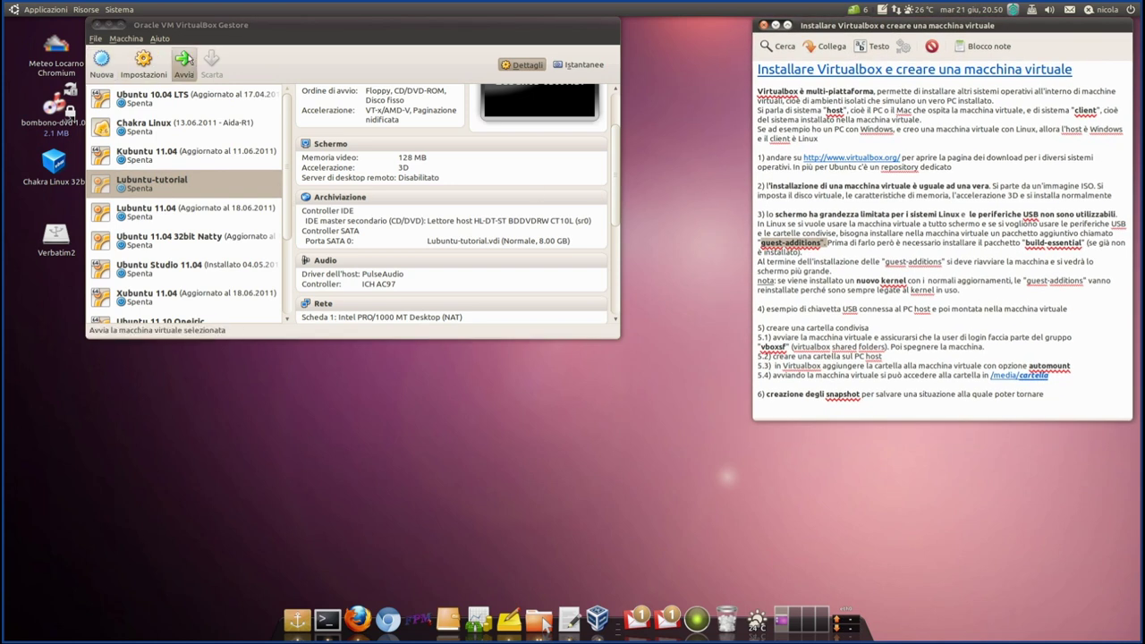
- Start Lubuntu-tutorial and move its window left beside the notes
{"action": "left_click", "coordinate": [184, 61]}
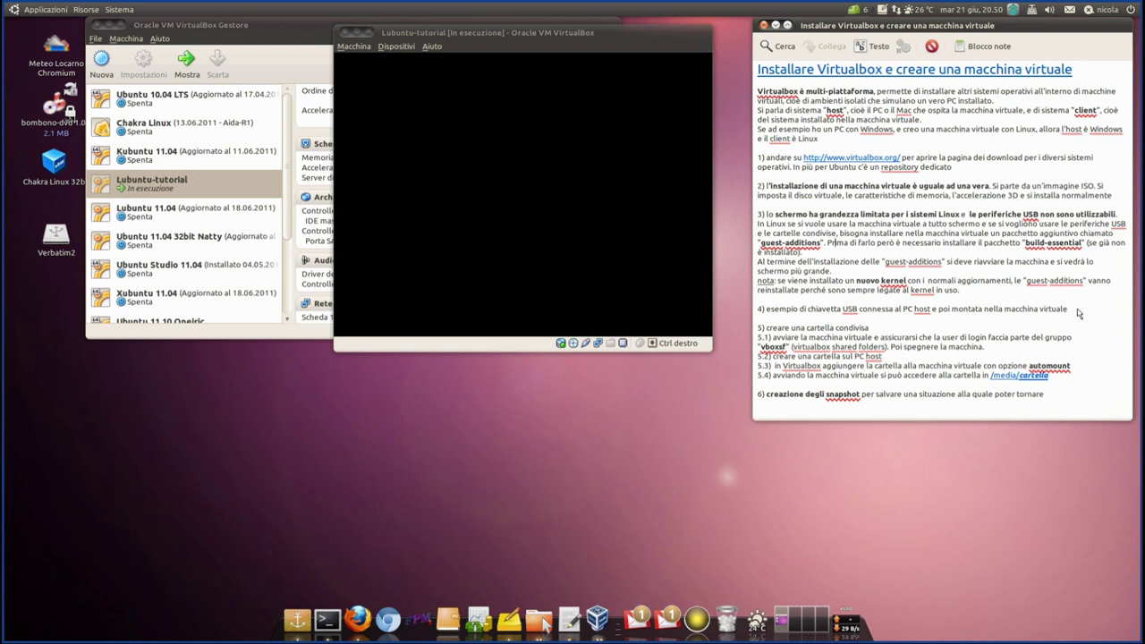
{"action": "left_click_drag", "start_coordinate": [1079, 312], "coordinate": [713, 318]}
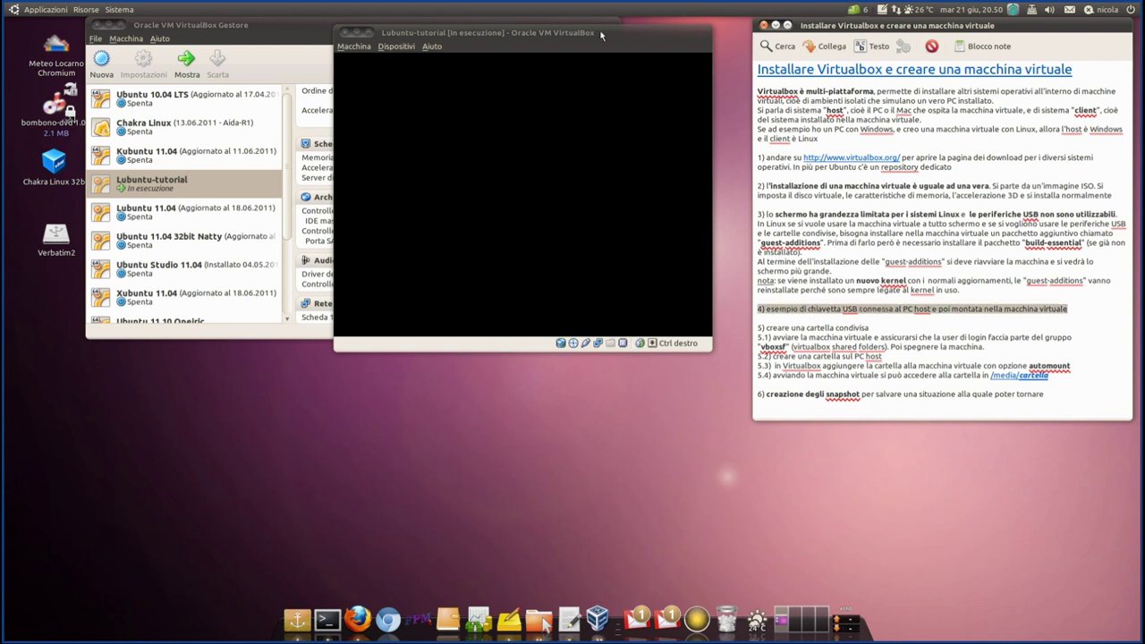
{"action": "left_click_drag", "start_coordinate": [601, 35], "coordinate": [517, 39]}
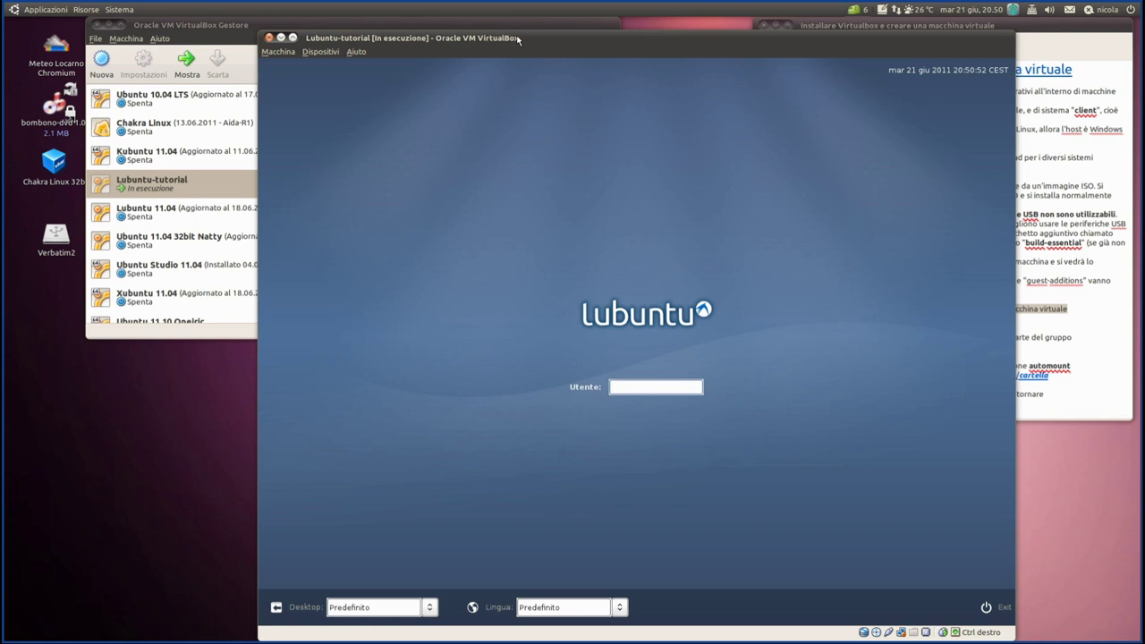
{"action": "left_click_drag", "start_coordinate": [543, 40], "coordinate": [453, 30]}
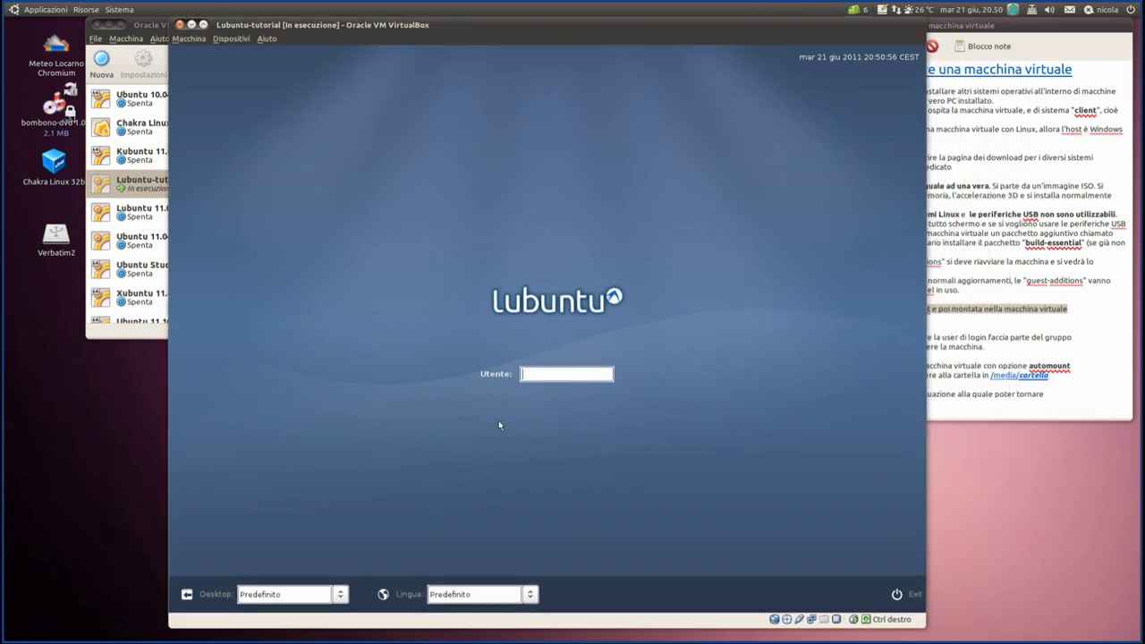
- Log in with the user name and password, then enlarge the VM window so the guest resizes
{"action": "type", "text": "nicola"}
{"action": "key", "text": "Return"}
{"action": "type", "text": "******"}
{"action": "key", "text": "Return"}
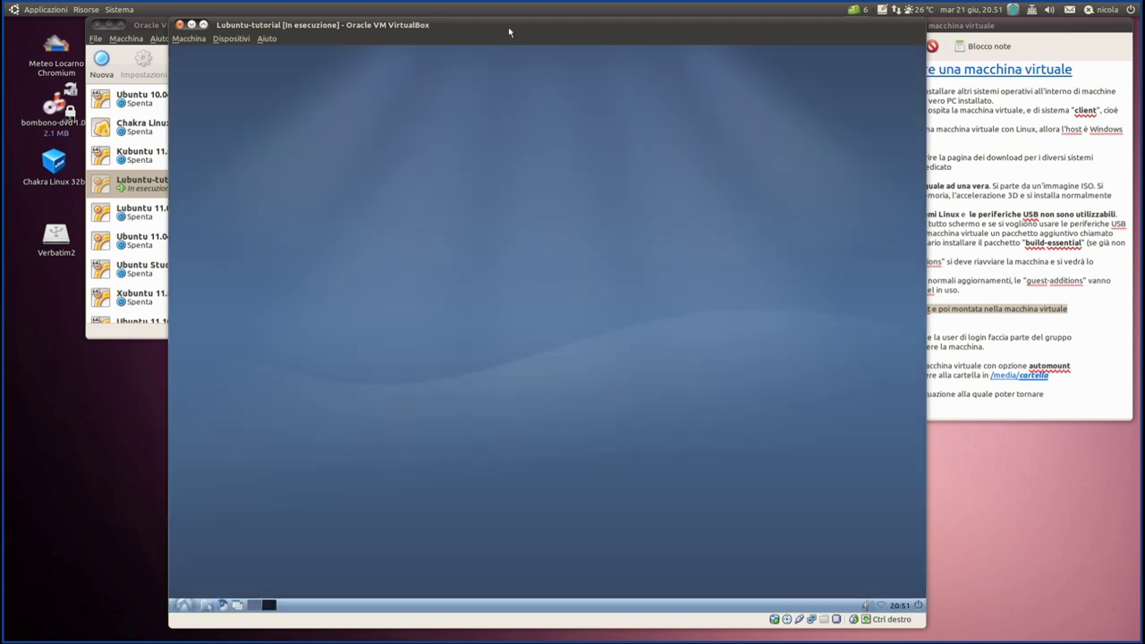
{"action": "left_click_drag", "start_coordinate": [508, 28], "coordinate": [477, 28]}
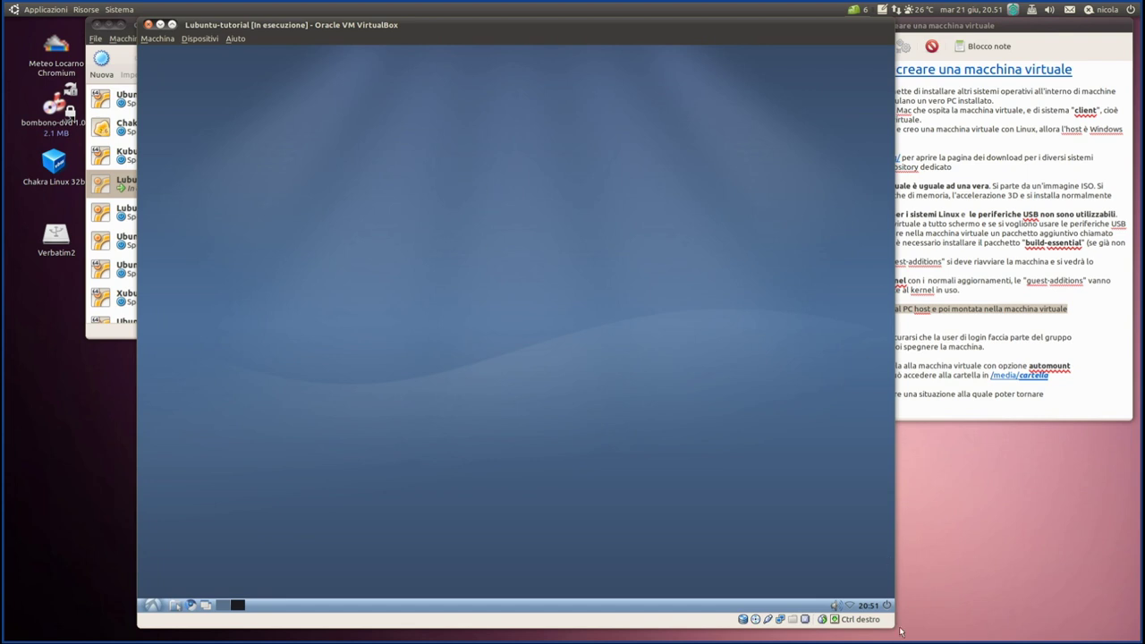
{"action": "left_click_drag", "start_coordinate": [895, 633], "coordinate": [1051, 631]}
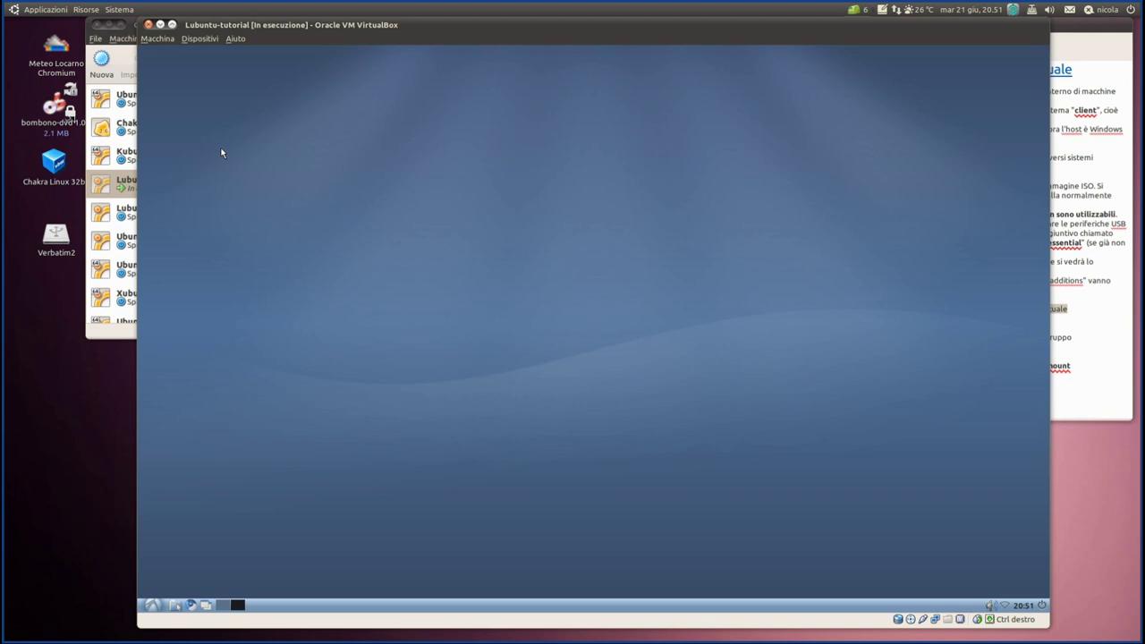
- Switch Lubuntu-tutorial to full screen with Macchina > Passa a schermo intero
{"action": "left_click", "coordinate": [157, 38]}
{"action": "left_click", "coordinate": [190, 50]}
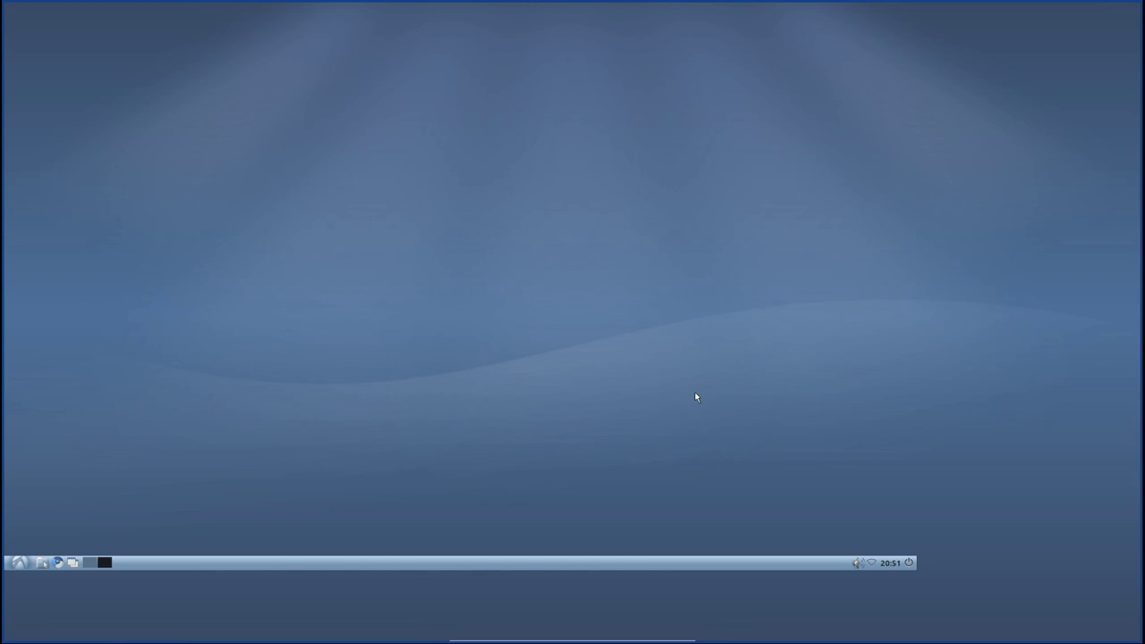
{"action": "mouse_move", "coordinate": [526, 636]}
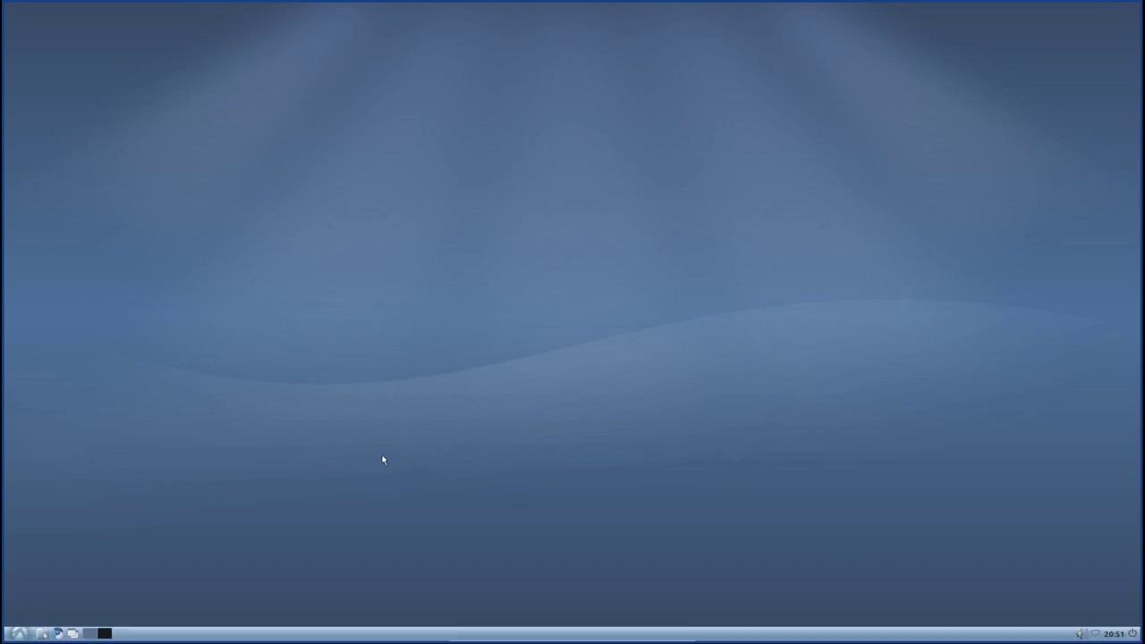
- Check the full-screen Lubuntu start menu, then restore the VM from full screen
{"action": "left_click", "coordinate": [19, 634]}
{"action": "left_click", "coordinate": [217, 98]}
{"action": "mouse_move", "coordinate": [601, 635]}
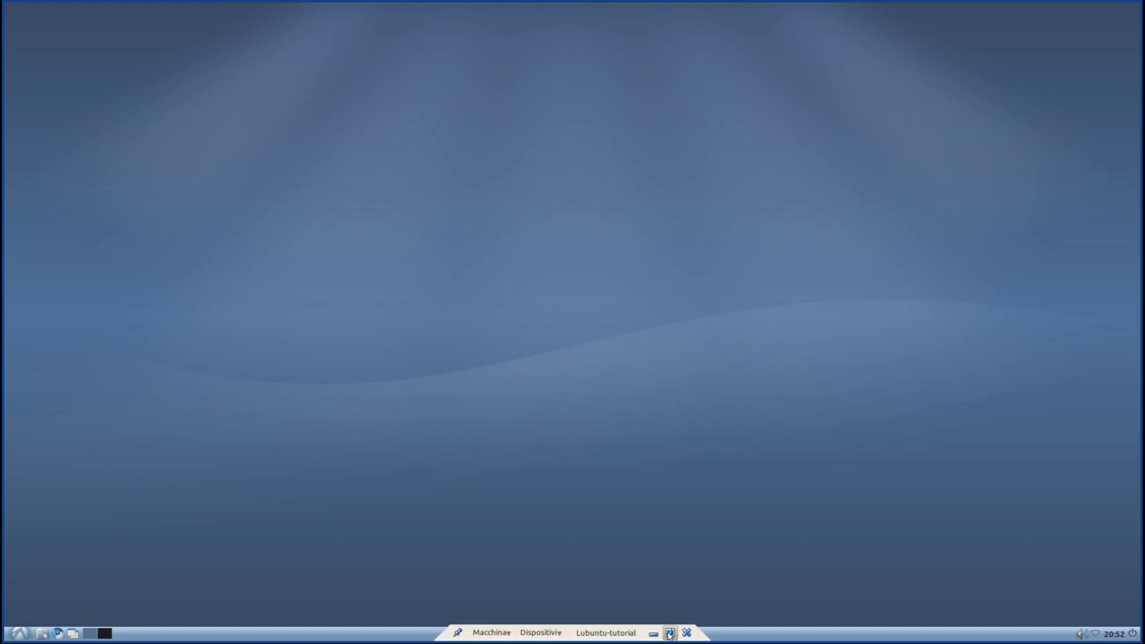
{"action": "left_click", "coordinate": [669, 633]}
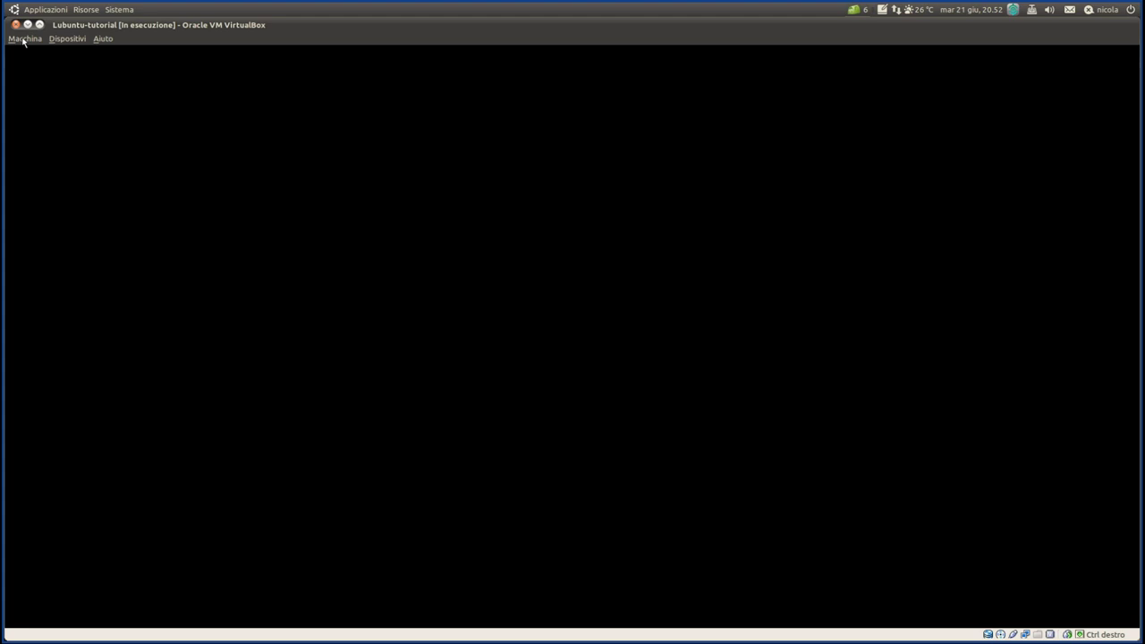
- Resize and reposition the VM window at the top left, with the guest redrawing to fit
{"action": "left_click_drag", "start_coordinate": [376, 104], "coordinate": [440, 109]}
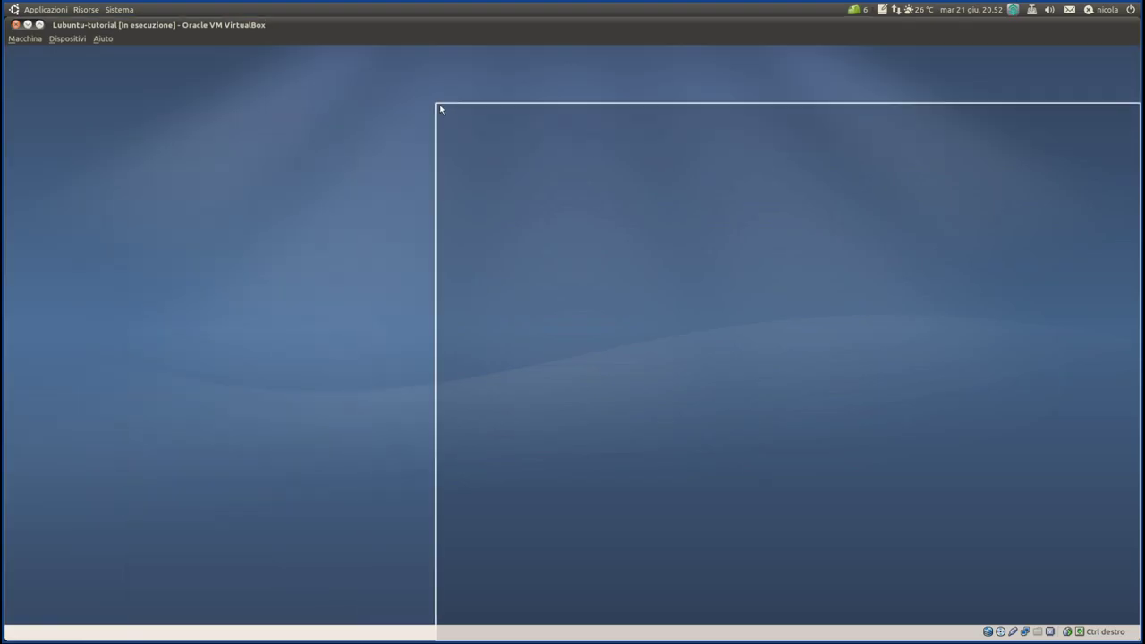
{"action": "left_click_drag", "start_coordinate": [708, 104], "coordinate": [654, 33]}
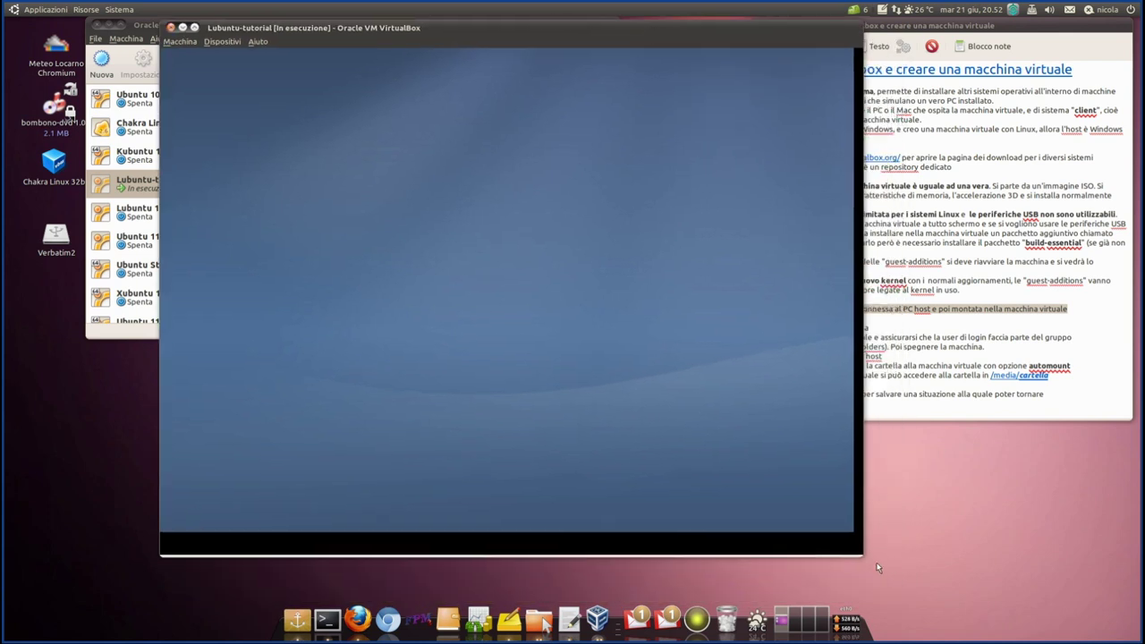
{"action": "mouse_move", "coordinate": [863, 559]}
{"action": "left_mouse_down"}
{"action": "mouse_move", "coordinate": [873, 567]}
{"action": "mouse_move", "coordinate": [868, 556]}
{"action": "left_mouse_up"}
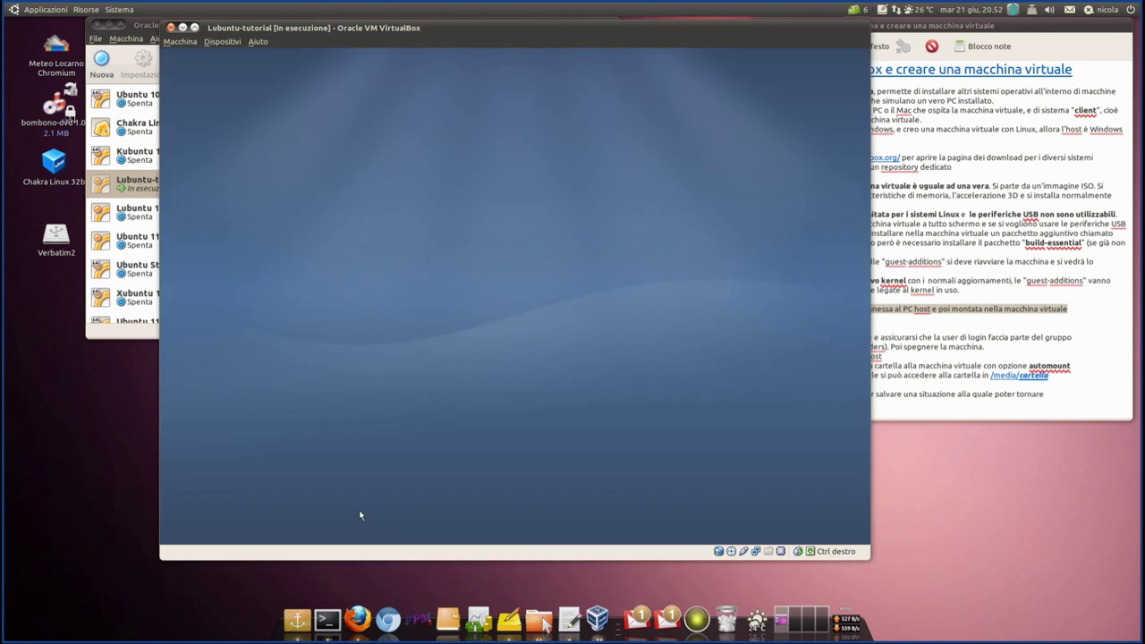
{"action": "double_click", "coordinate": [475, 31]}
{"action": "left_click", "coordinate": [956, 33]}
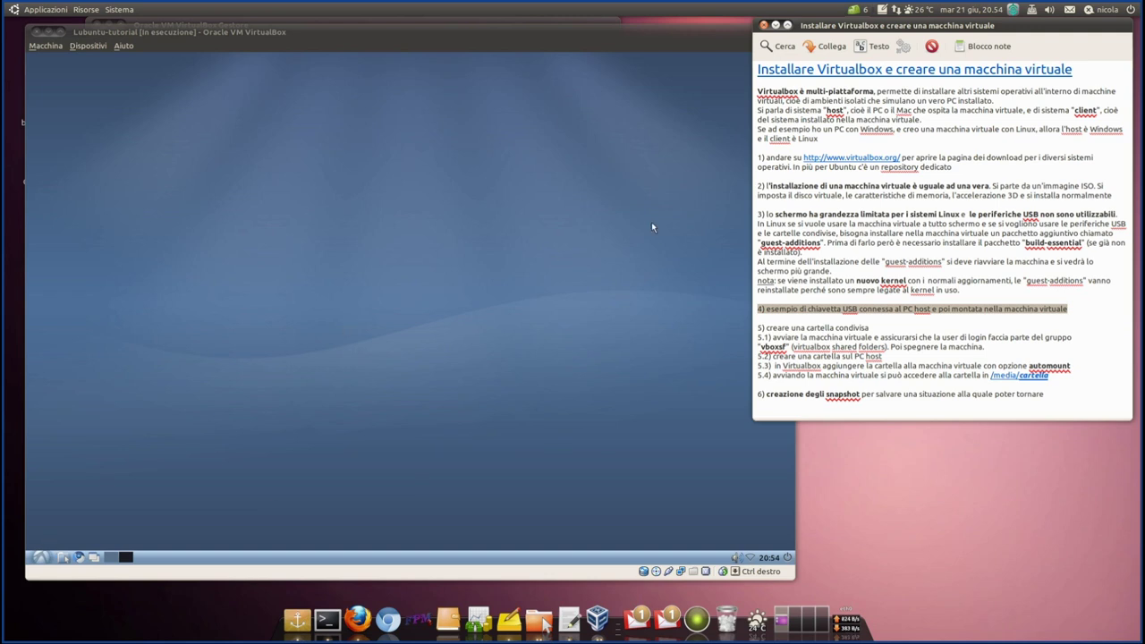
{"action": "left_click_drag", "start_coordinate": [512, 38], "coordinate": [500, 34]}
- Highlight the USB notes text and locate the Verbatim2 drive on the host desktop
{"action": "left_click", "coordinate": [32, 556]}
{"action": "left_click", "coordinate": [31, 557]}
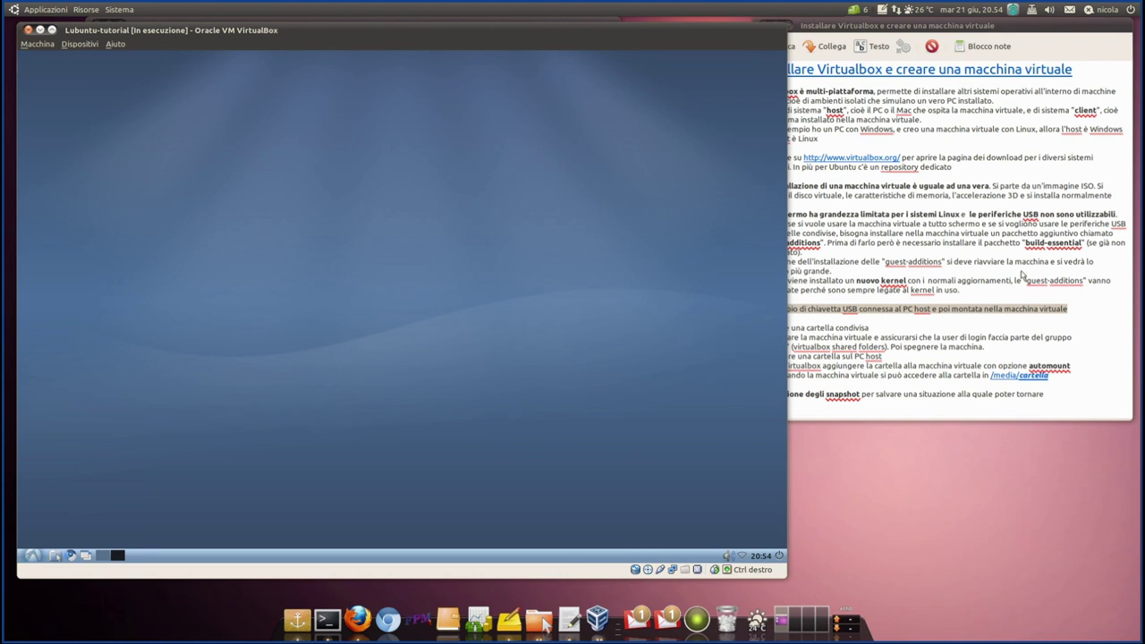
{"action": "left_click", "coordinate": [1085, 310]}
{"action": "left_click_drag", "start_coordinate": [1084, 311], "coordinate": [759, 310]}
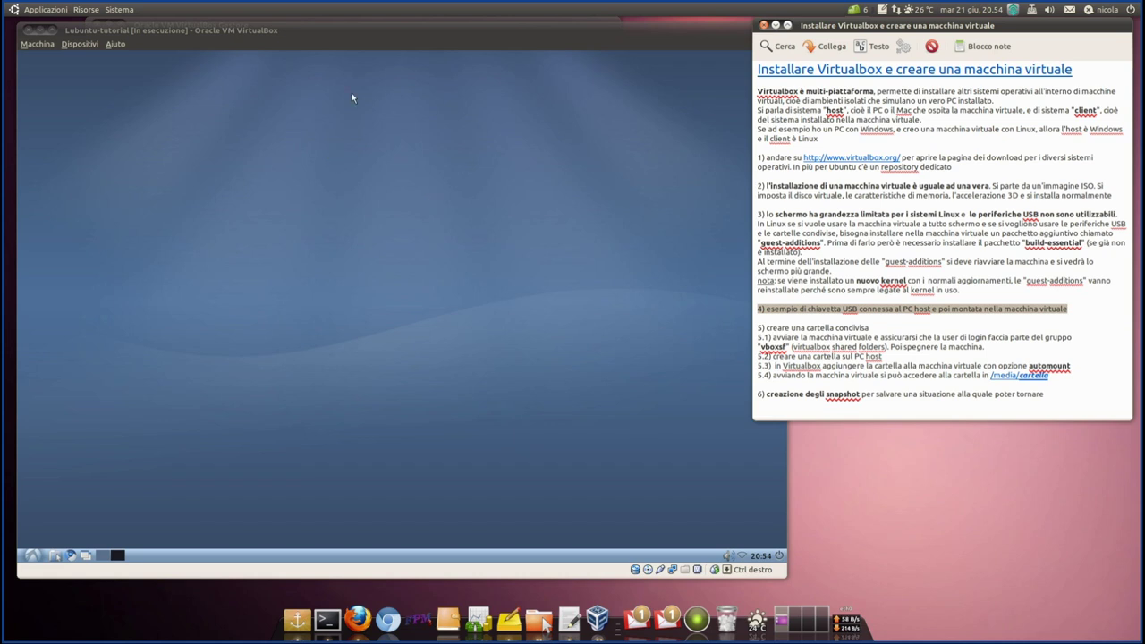
{"action": "left_click_drag", "start_coordinate": [182, 31], "coordinate": [268, 27]}
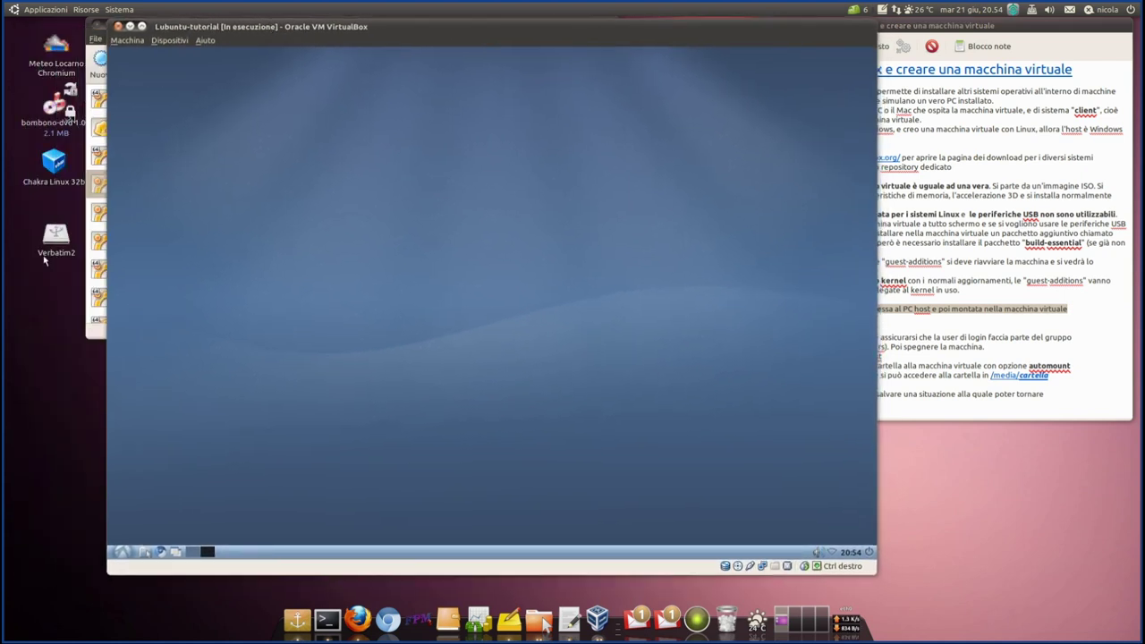
{"action": "left_click_drag", "start_coordinate": [13, 208], "coordinate": [58, 275]}
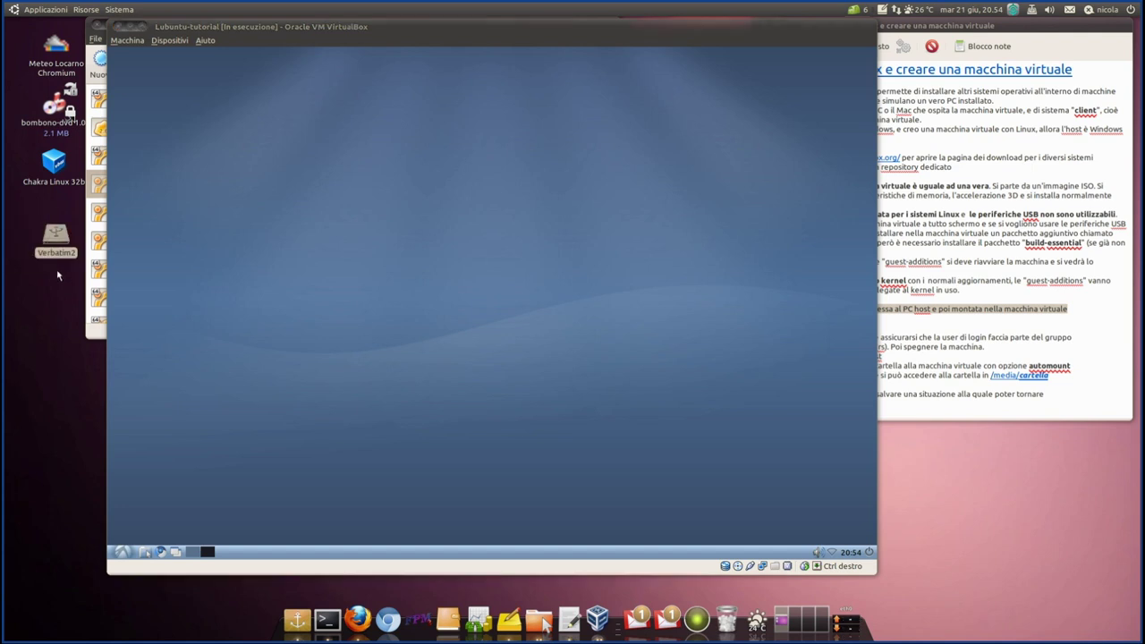
{"action": "left_click", "coordinate": [56, 286]}
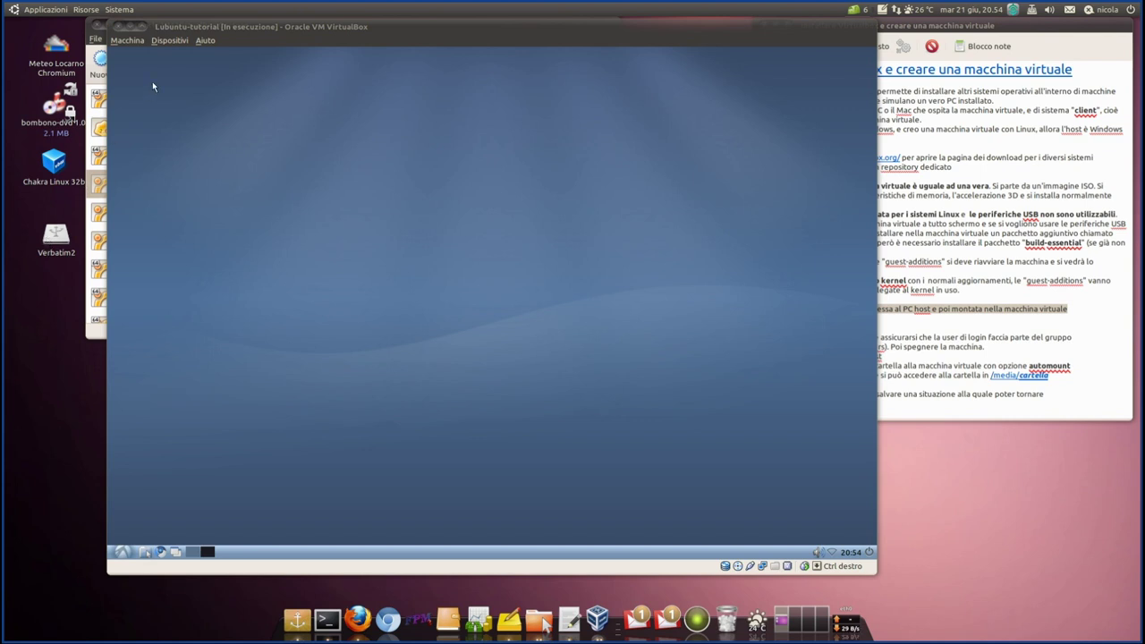
- Attach Verbatim Portable USB Drive [0112] through Dispositivi > Dispositivi USB
{"action": "left_click", "coordinate": [171, 41]}
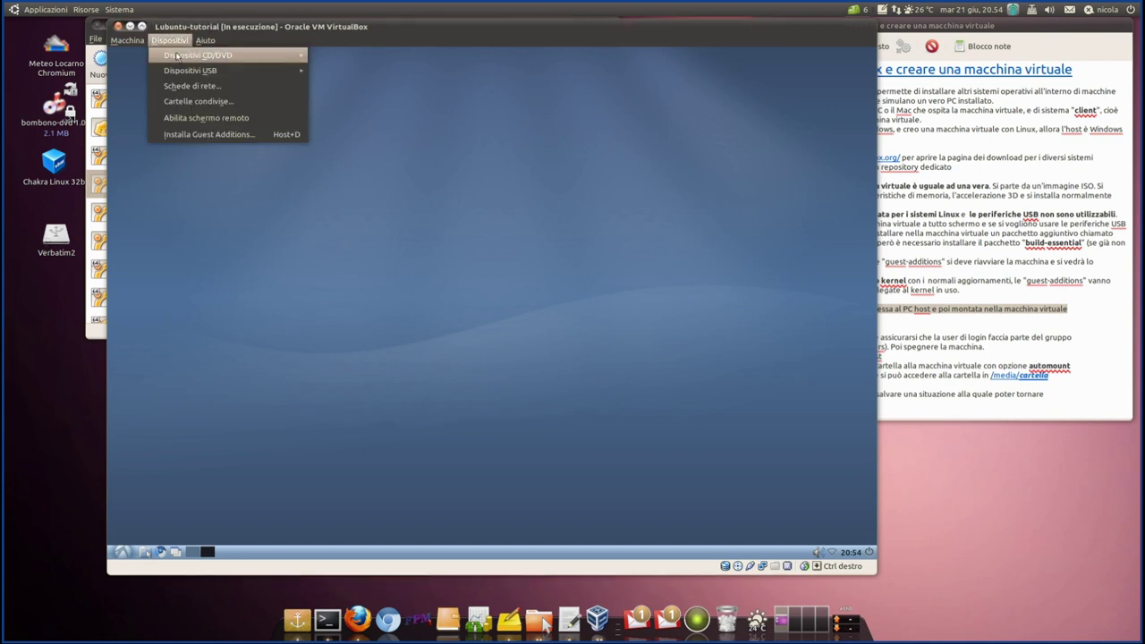
{"action": "mouse_move", "coordinate": [191, 72]}
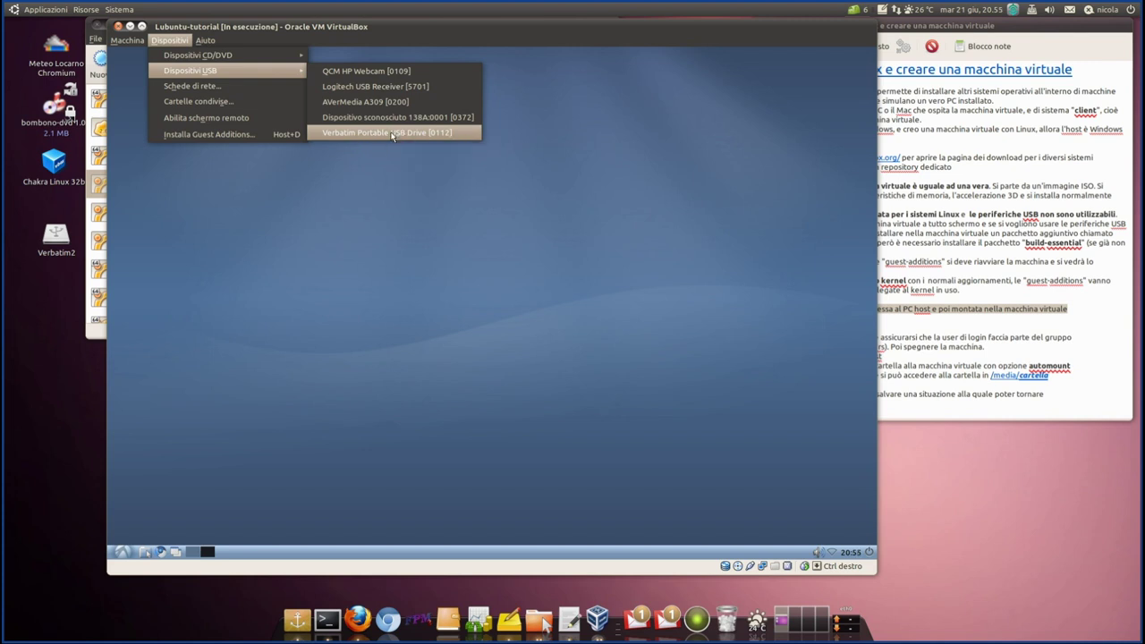
{"action": "left_click", "coordinate": [391, 134]}
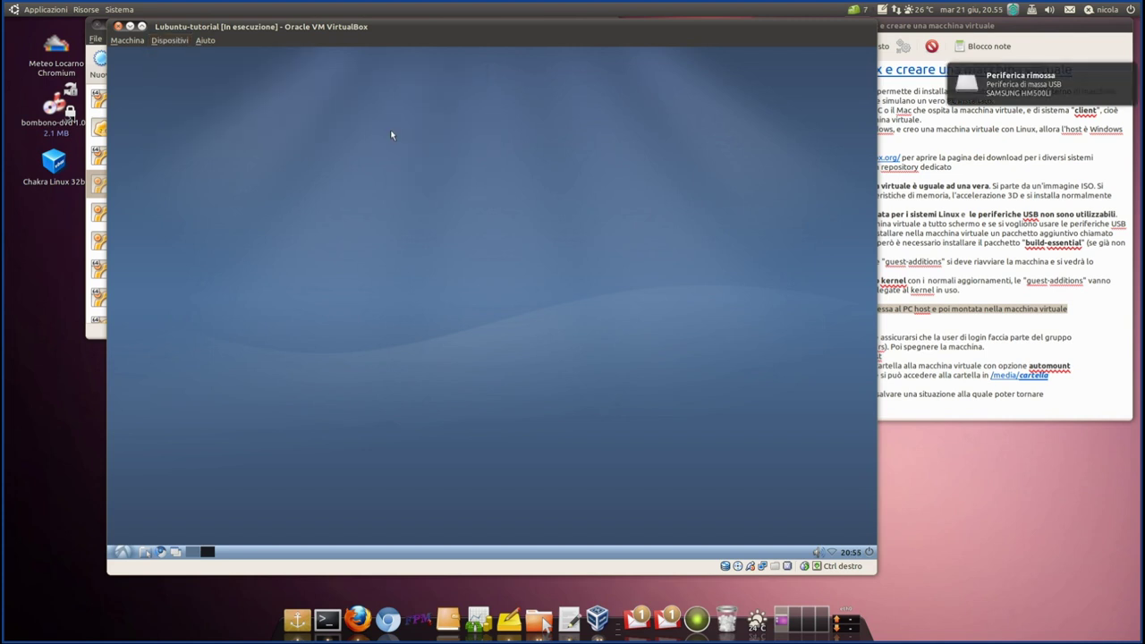
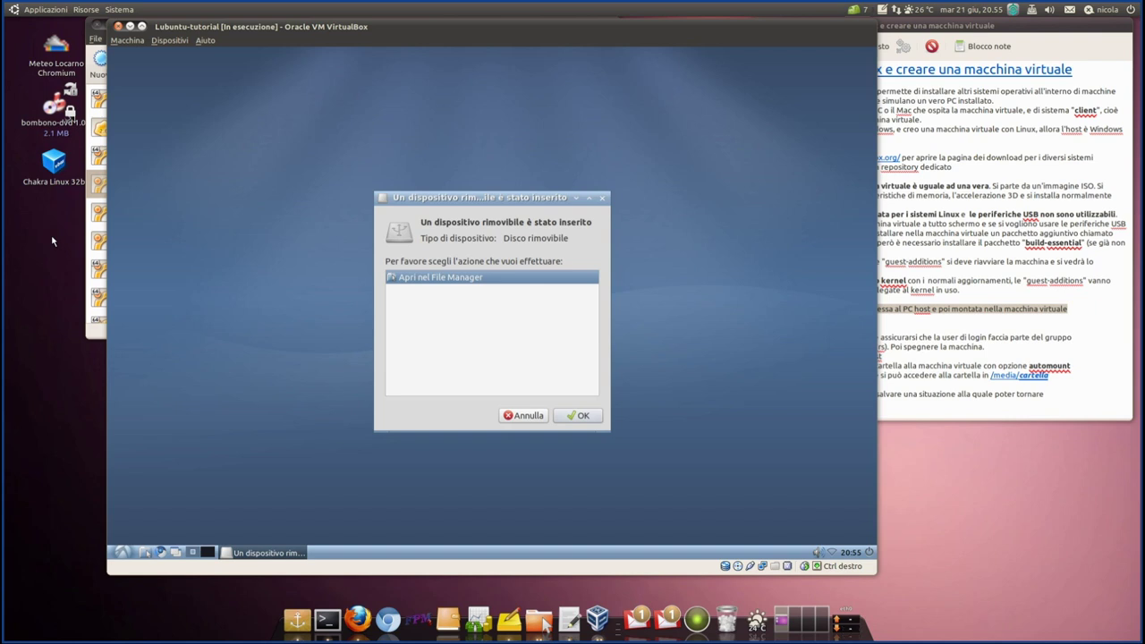
- Open the inserted USB drive in the guest file manager and enter the Blender_save folder
{"action": "left_click", "coordinate": [587, 418]}
{"action": "left_click_drag", "start_coordinate": [675, 75], "coordinate": [460, 90]}
{"action": "double_click", "coordinate": [410, 165]}
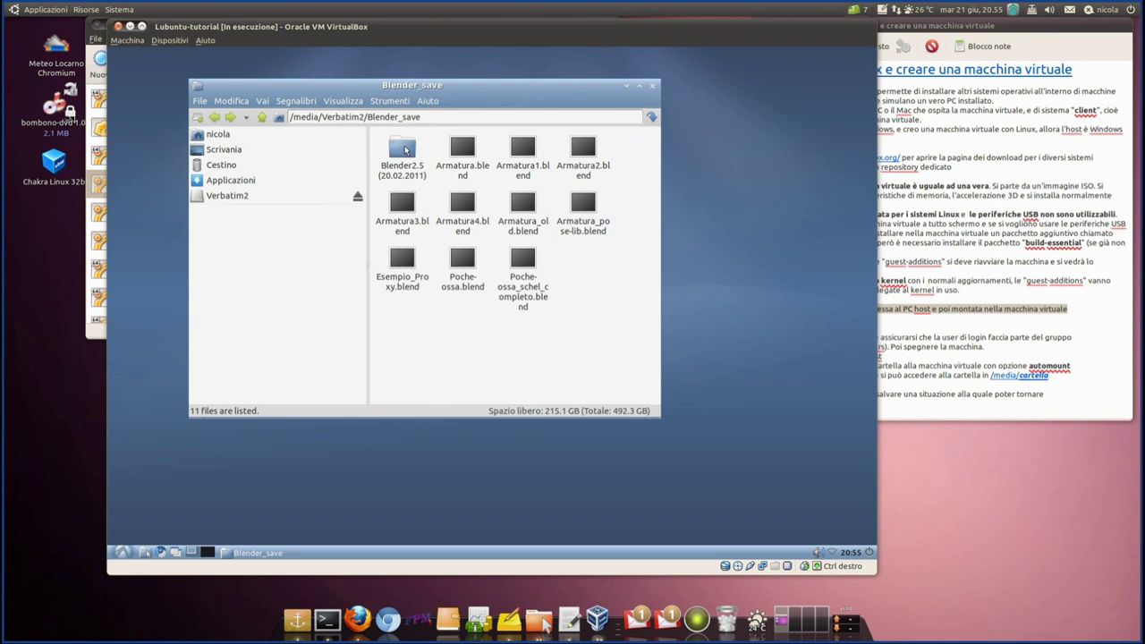
- Switch to Vista Lista Dettagliata, enlarge the window, and open Blender2.5 (20.02.2011)
{"action": "left_click", "coordinate": [332, 103]}
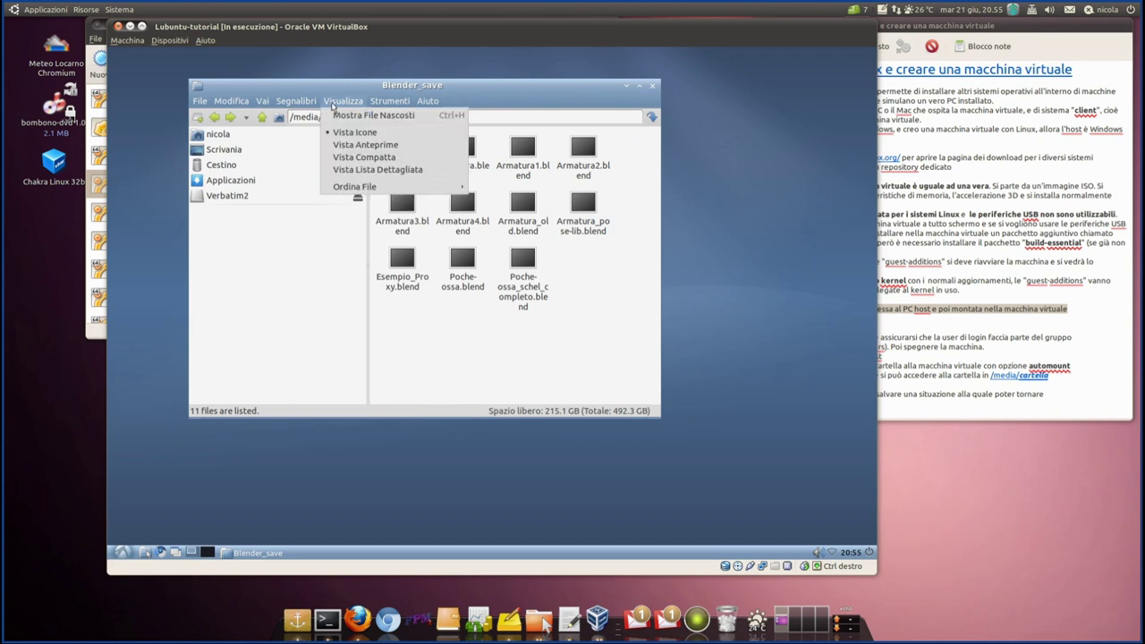
{"action": "left_click", "coordinate": [352, 170]}
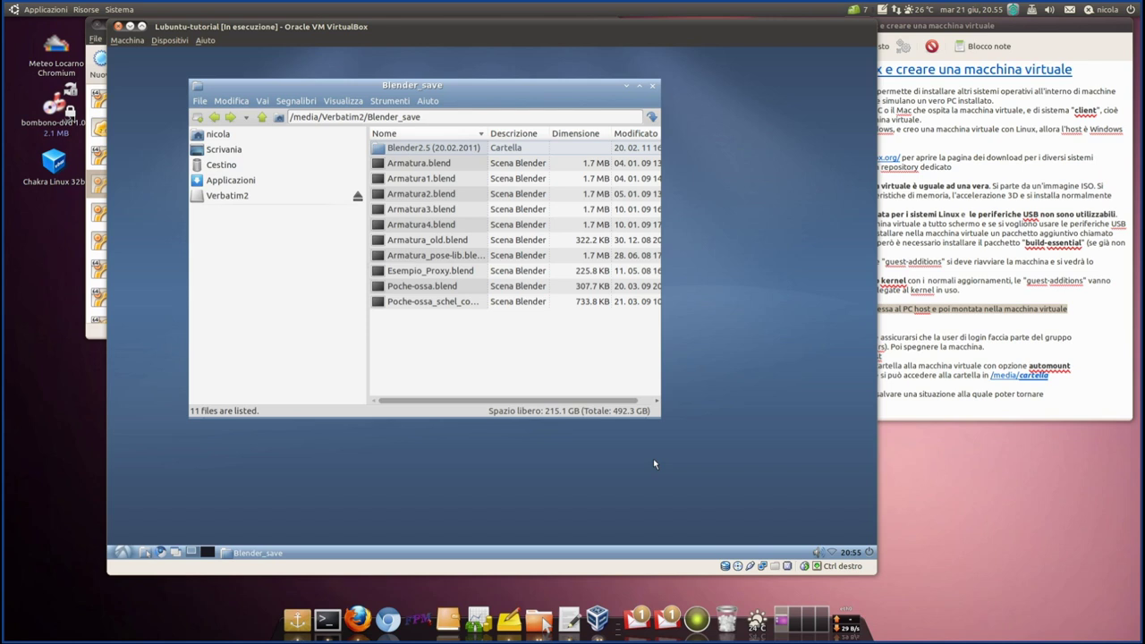
{"action": "left_click_drag", "start_coordinate": [659, 416], "coordinate": [827, 497]}
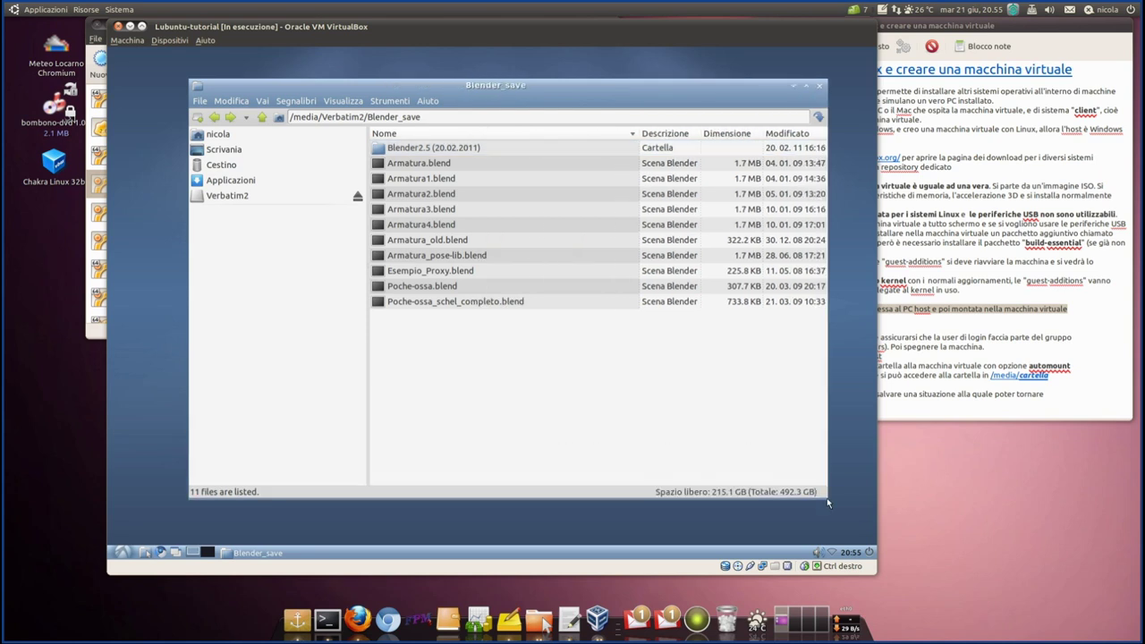
{"action": "double_click", "coordinate": [425, 150]}
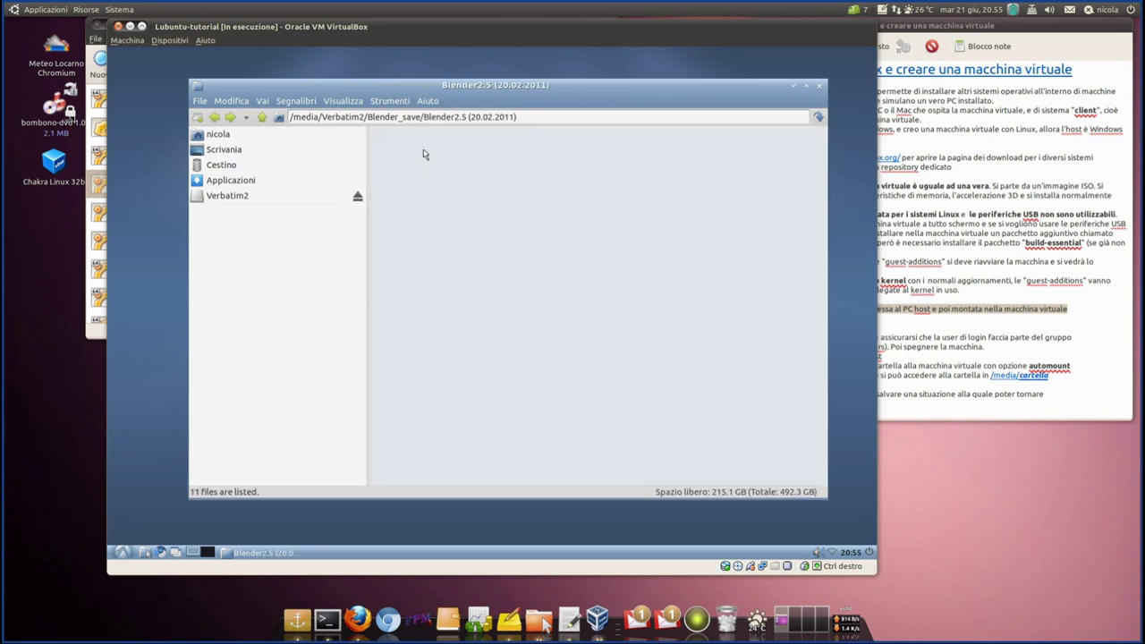
- Switch the Blender2.5 folder back to icon view and shift the window left
{"action": "left_click", "coordinate": [355, 104]}
{"action": "left_click", "coordinate": [359, 136]}
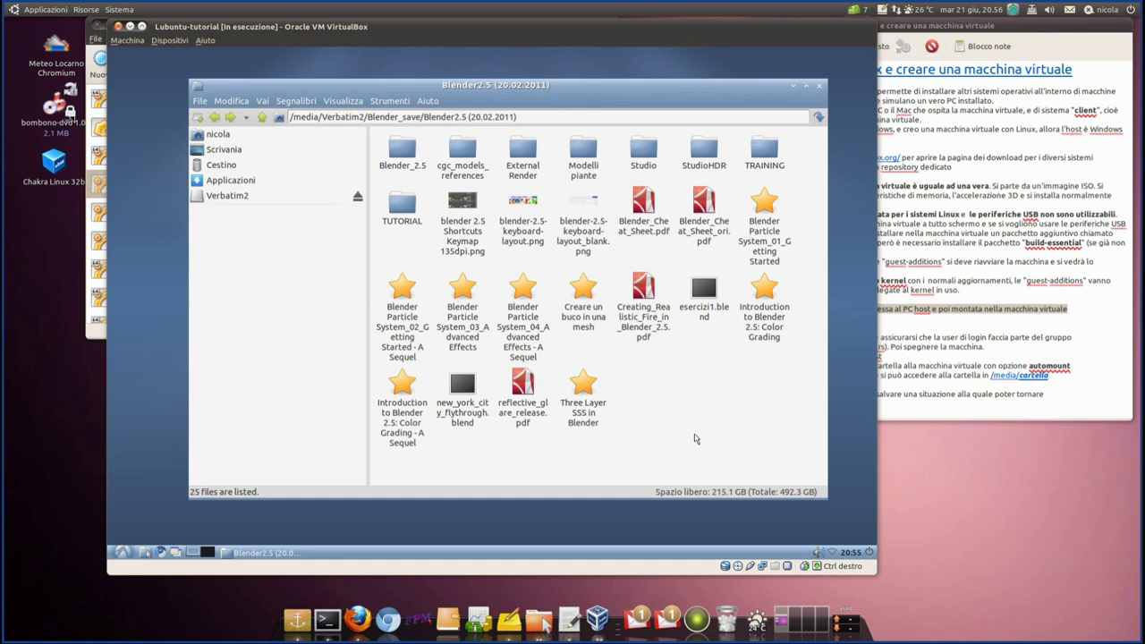
{"action": "left_click_drag", "start_coordinate": [469, 88], "coordinate": [441, 79]}
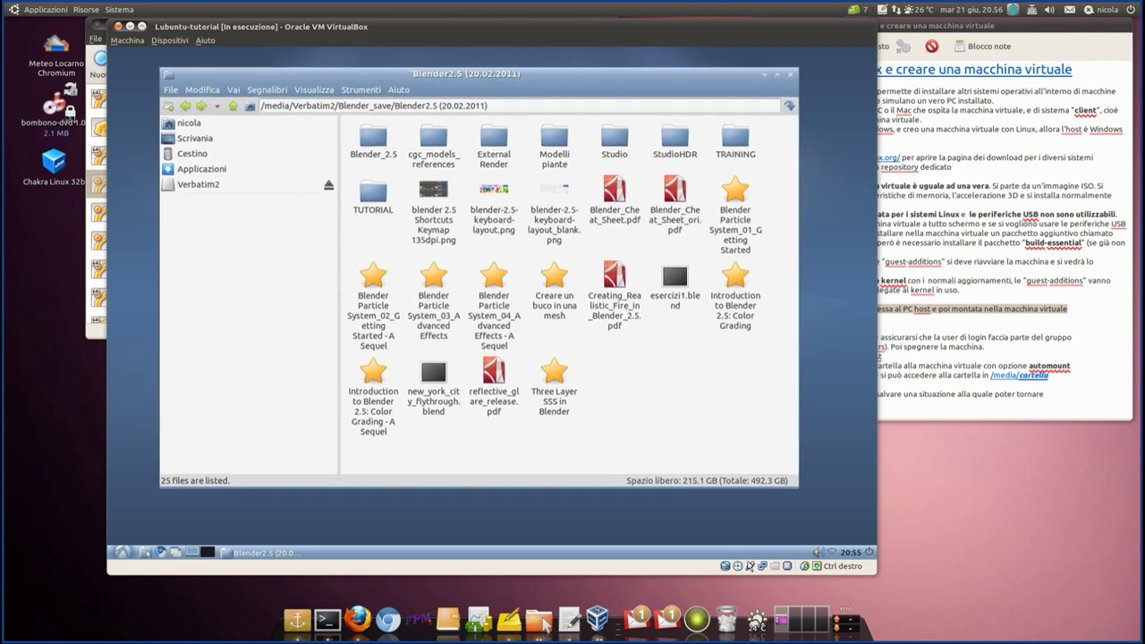
- Open Modelli piante, then eject the Verbatim2 drive inside the guest and close the window
{"action": "mouse_move", "coordinate": [753, 571]}
{"action": "double_click", "coordinate": [554, 143]}
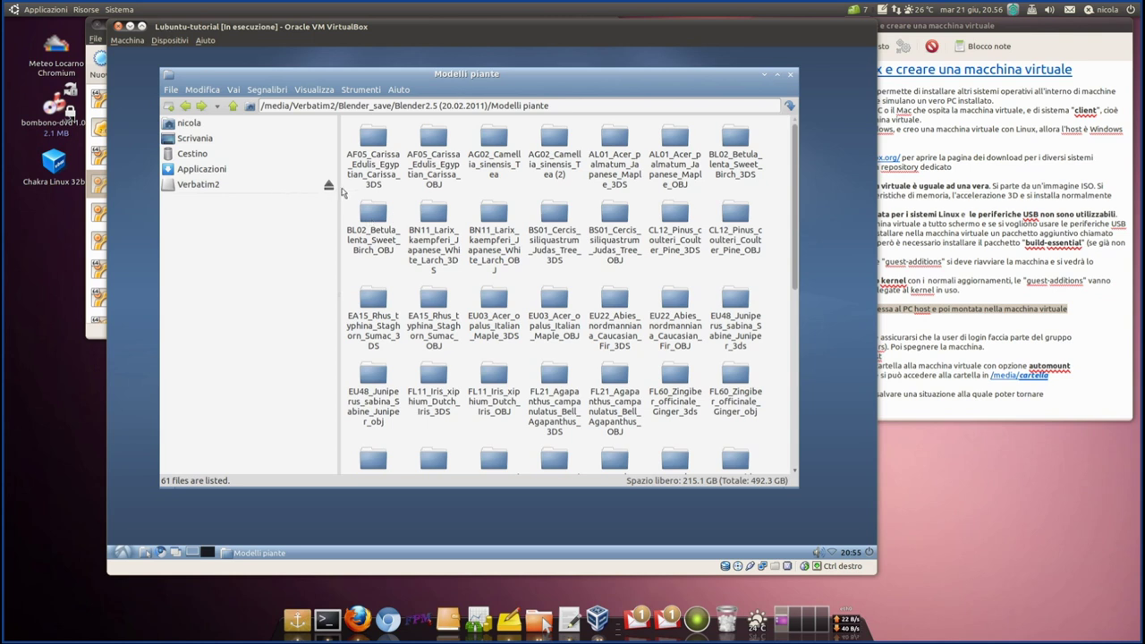
{"action": "left_click", "coordinate": [328, 186]}
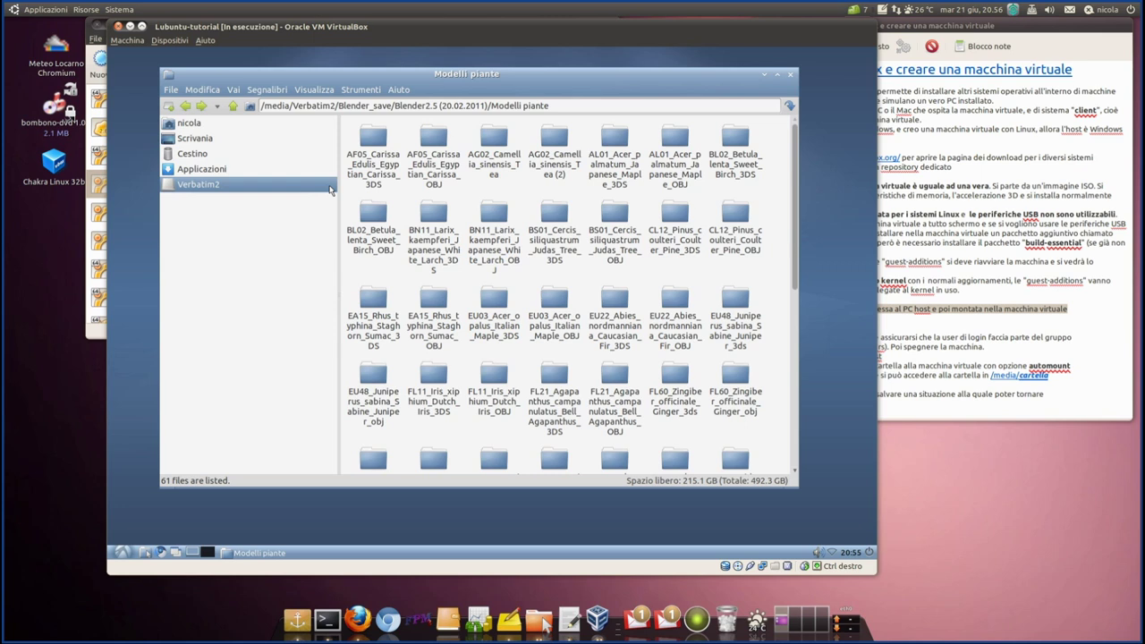
{"action": "left_click", "coordinate": [791, 77]}
- Uncheck Verbatim Portable USB Drive under Dispositivi > Dispositivi USB to release it to the host
{"action": "left_click", "coordinate": [169, 41]}
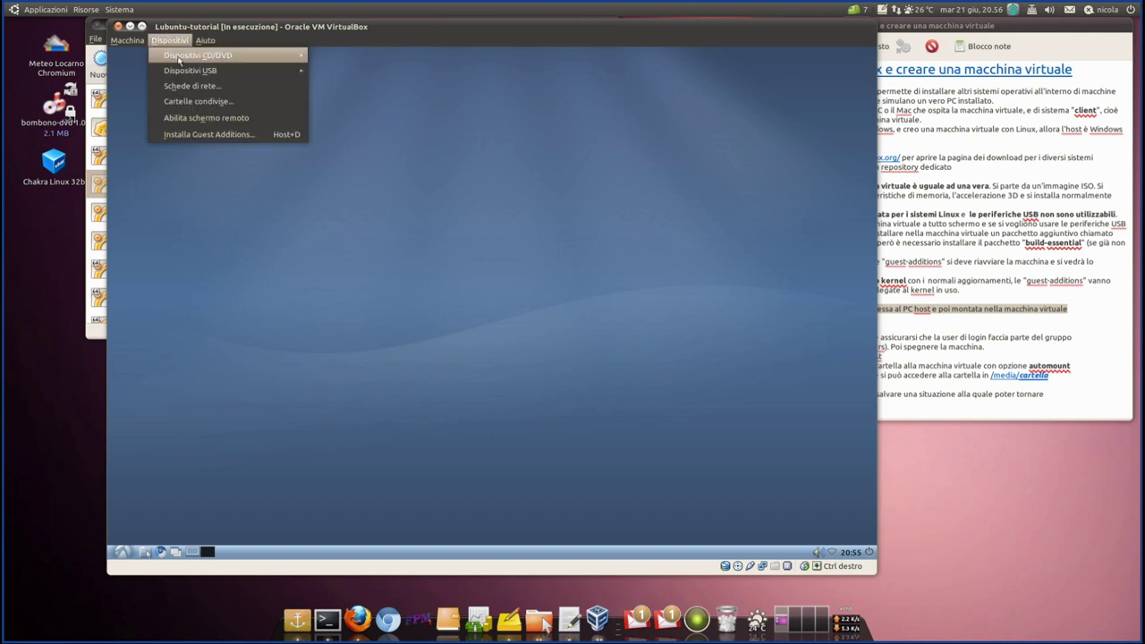
{"action": "mouse_move", "coordinate": [183, 70]}
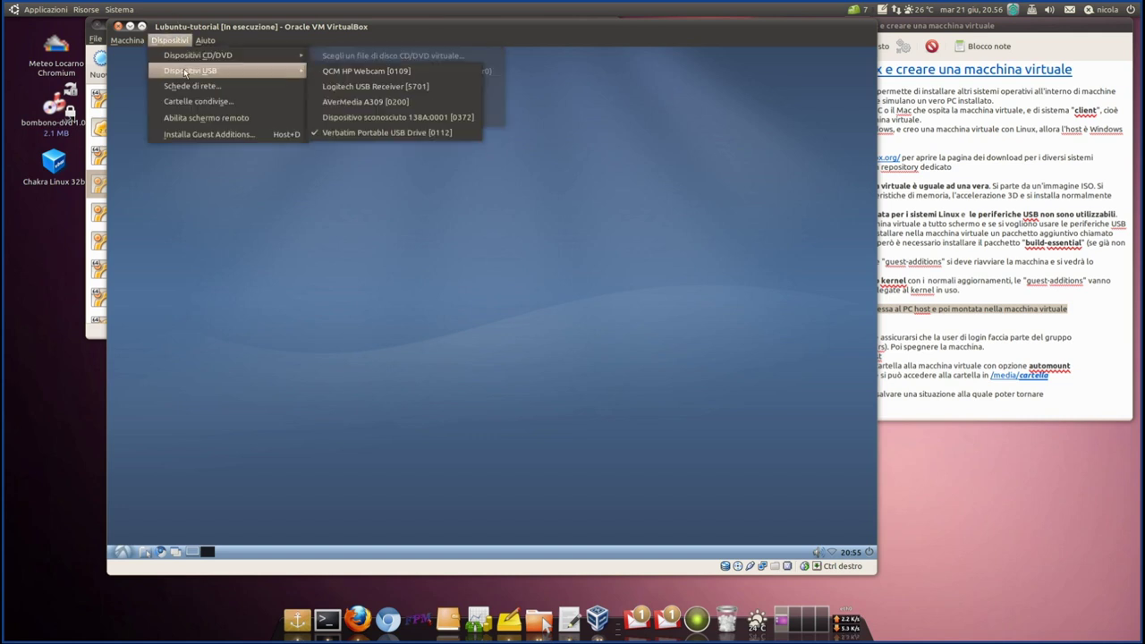
{"action": "left_click", "coordinate": [317, 134]}
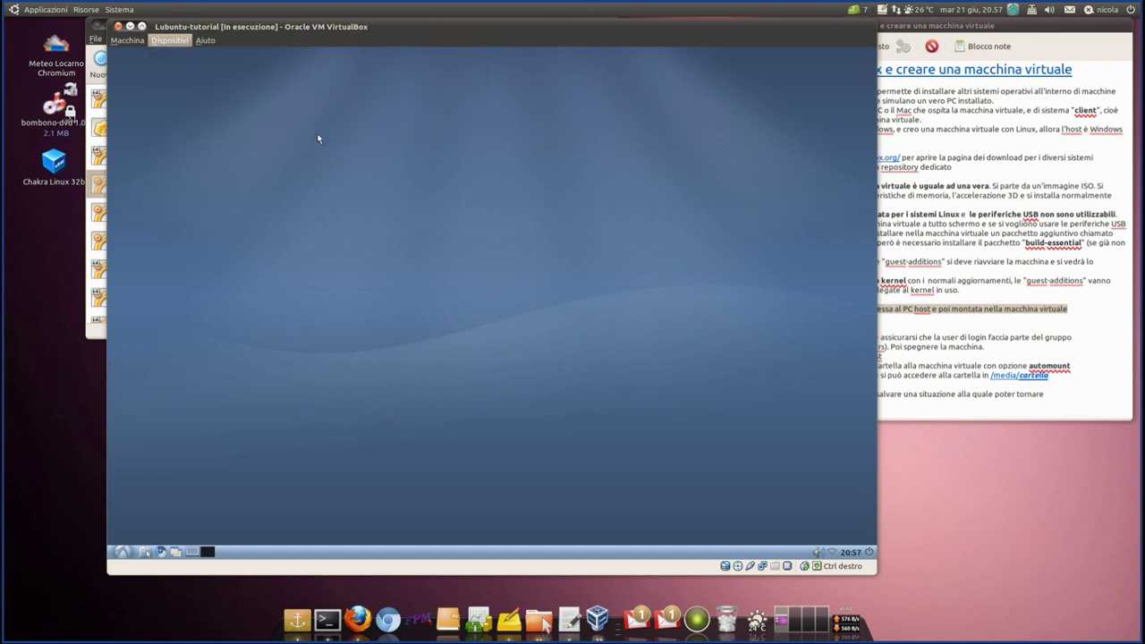
{"action": "left_click", "coordinate": [181, 40]}
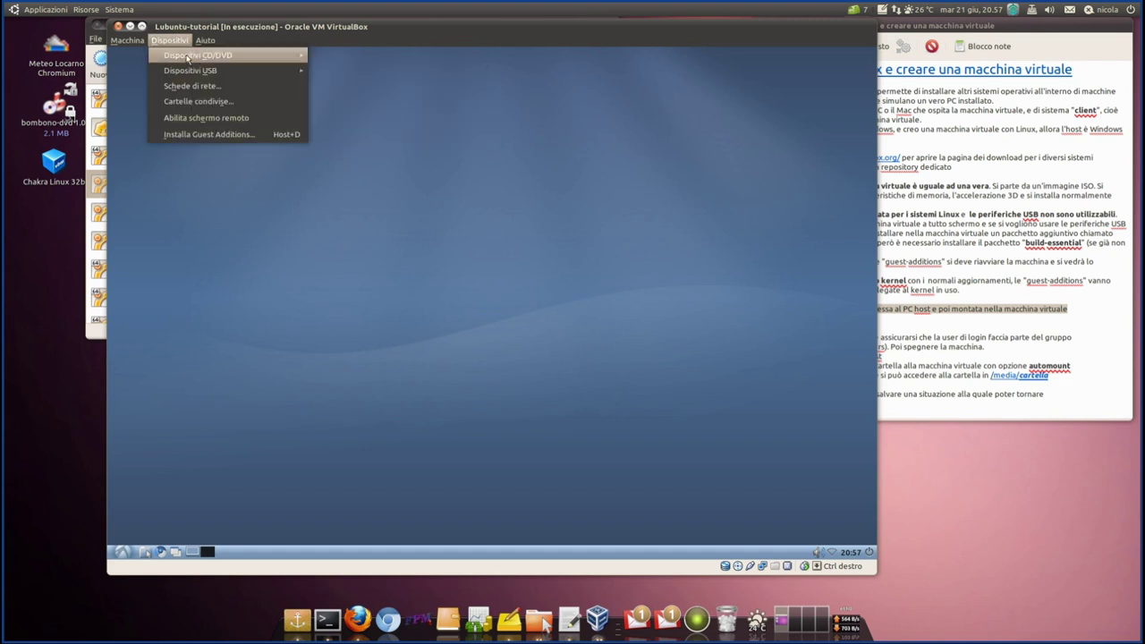
{"action": "mouse_move", "coordinate": [190, 69]}
{"action": "left_click", "coordinate": [410, 232]}
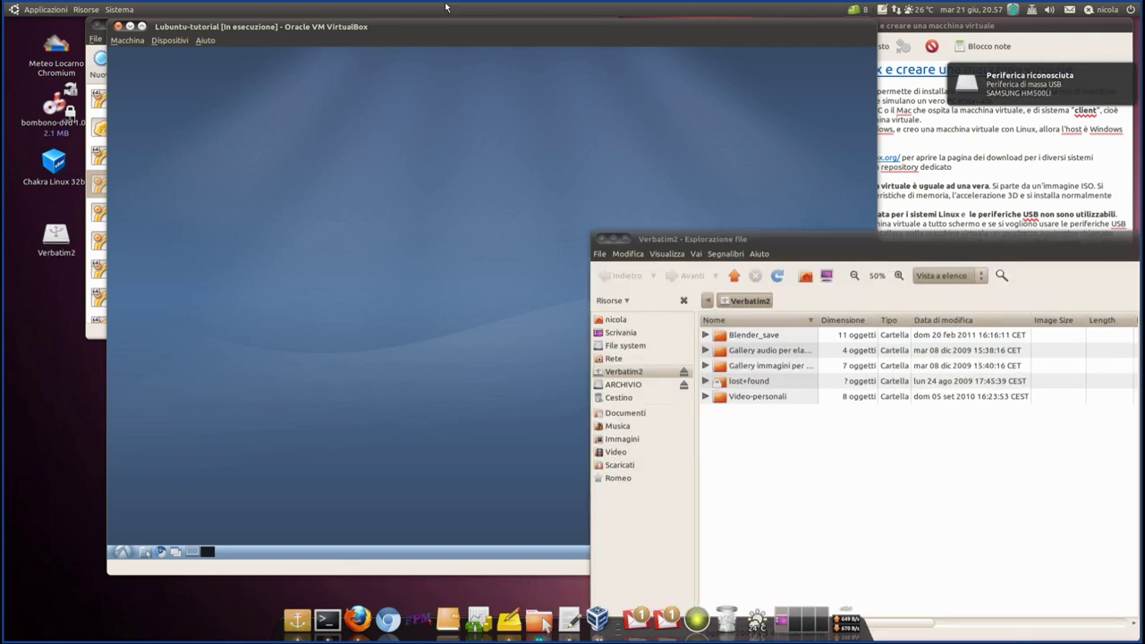
- On the host, browse Blender_save to Blender2.5 (20.02.2011), then eject Verbatim2 and close the window
{"action": "left_click_drag", "start_coordinate": [781, 250], "coordinate": [643, 118]}
{"action": "double_click", "coordinate": [611, 202]}
{"action": "left_click", "coordinate": [613, 205]}
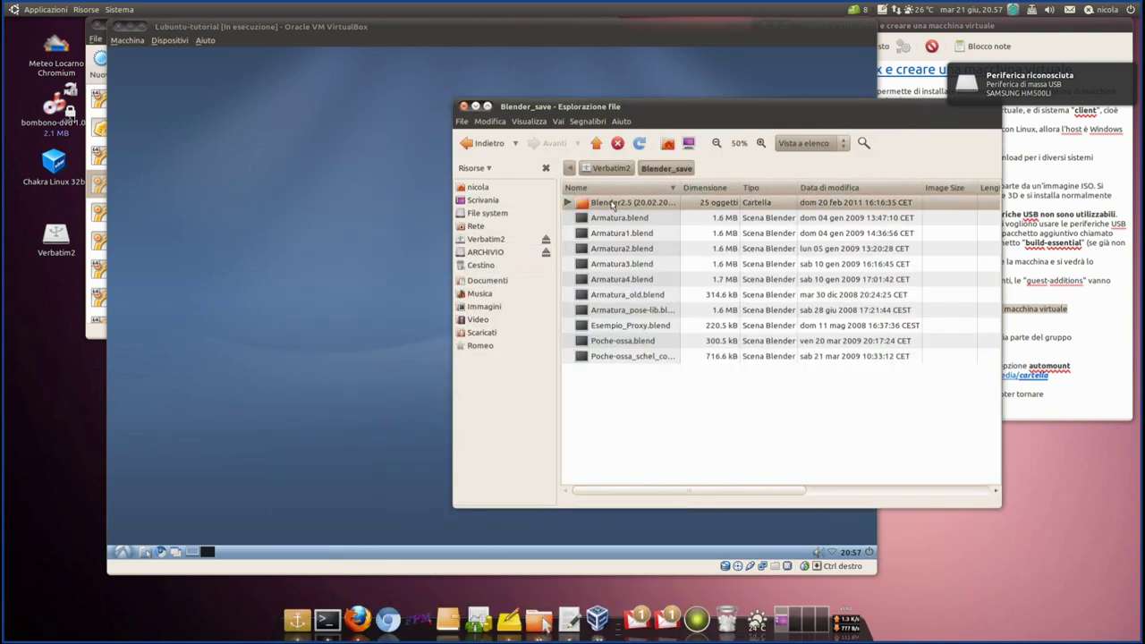
{"action": "double_click", "coordinate": [612, 205]}
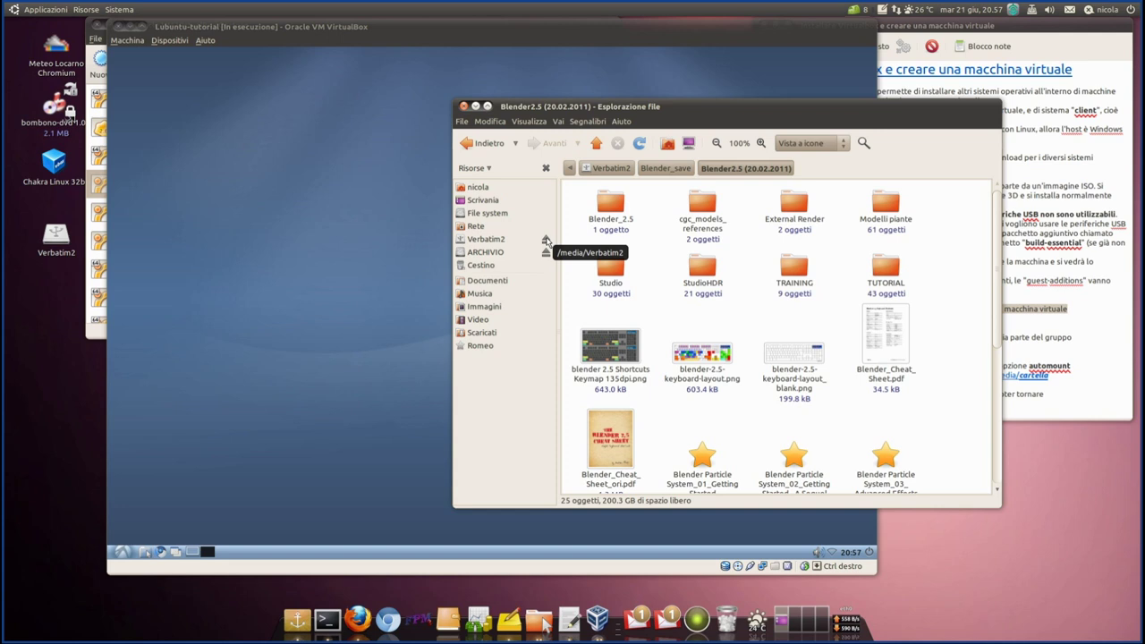
{"action": "left_click", "coordinate": [545, 241]}
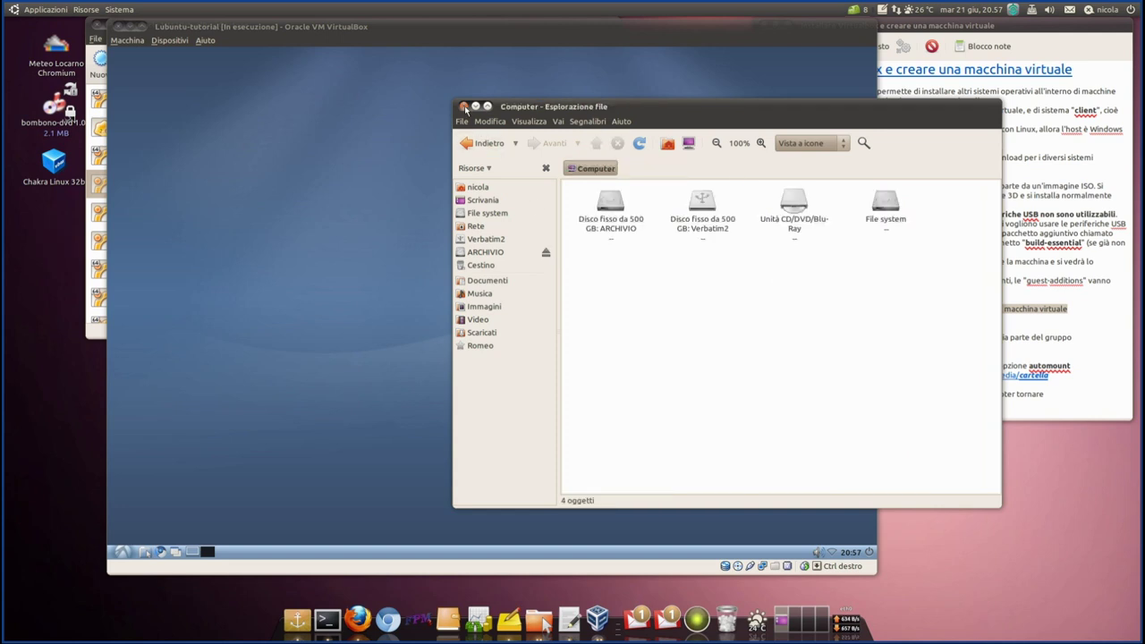
{"action": "left_click", "coordinate": [463, 107]}
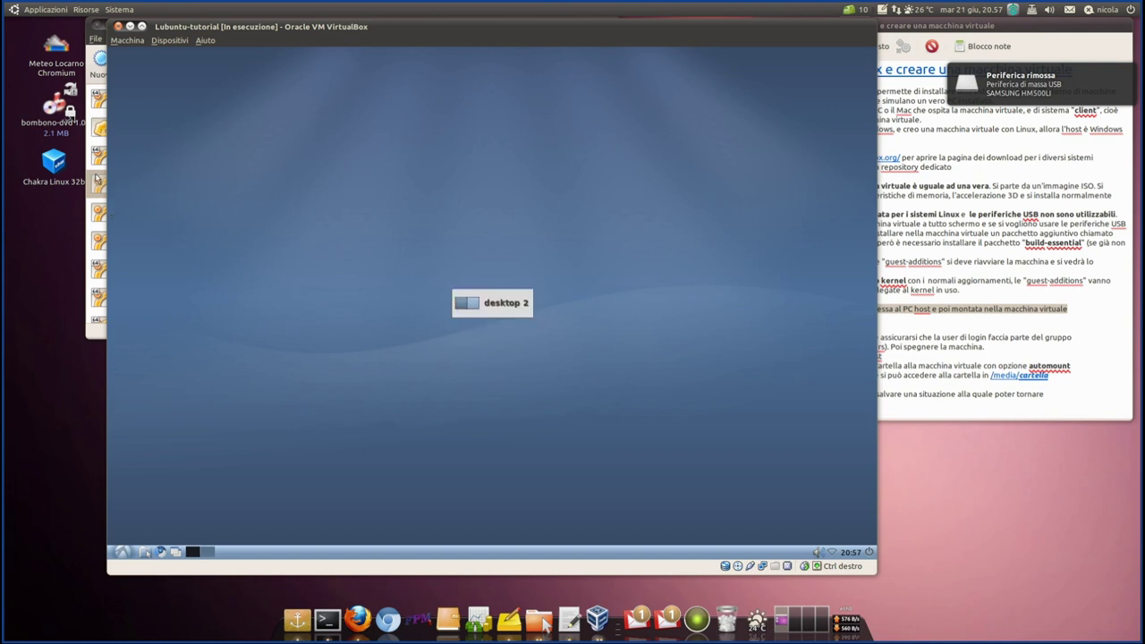
- Bring the Tomboy tutorial note forward and highlight the line '5) creare una cartella condivisa'
{"action": "scroll", "coordinate": [356, 331], "scroll_direction": "up", "scroll_amount": 1}
{"action": "left_click_drag", "start_coordinate": [581, 29], "coordinate": [486, 24]}
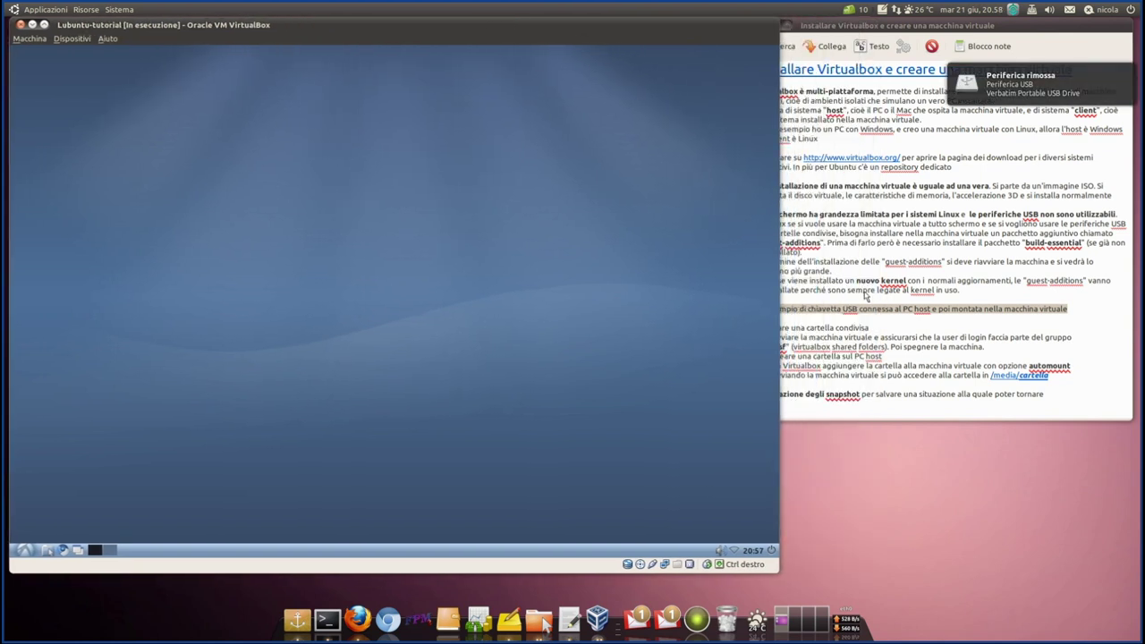
{"action": "left_click", "coordinate": [861, 299]}
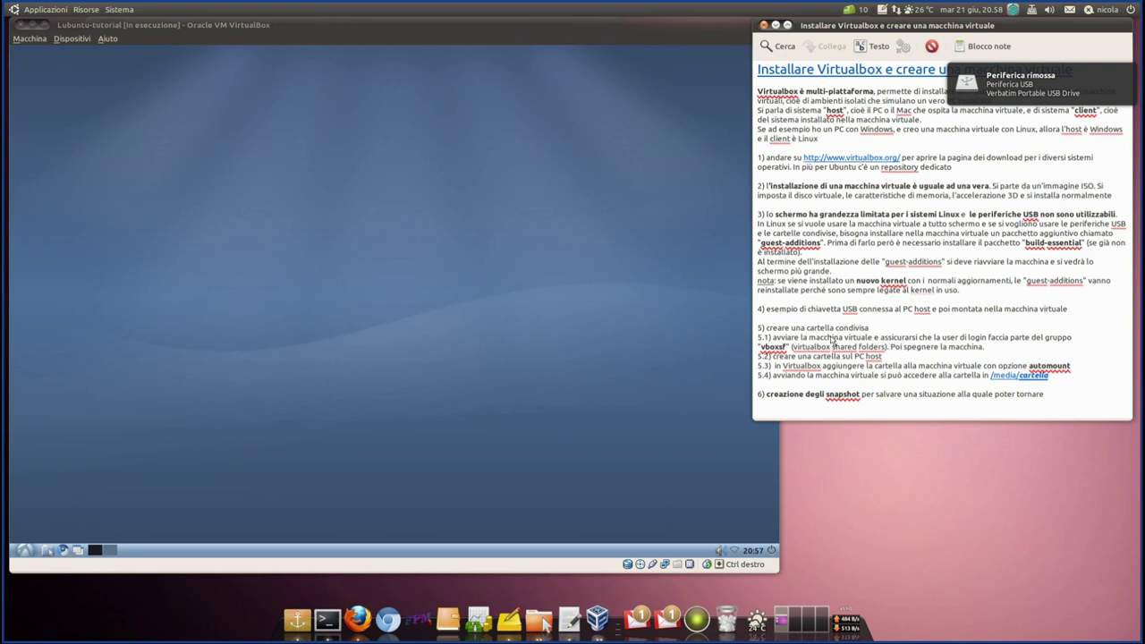
{"action": "triple_click", "coordinate": [876, 330]}
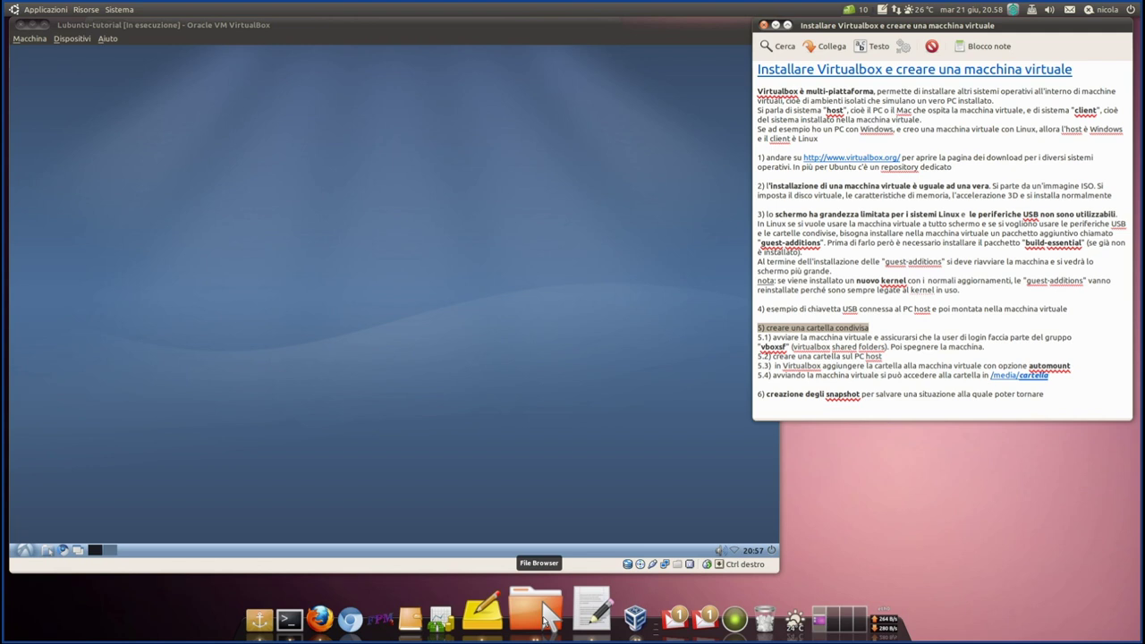
- Bring the Scaricati window forward and navigate from the home folder to Pubblici/WORK
{"action": "right_click", "coordinate": [543, 608]}
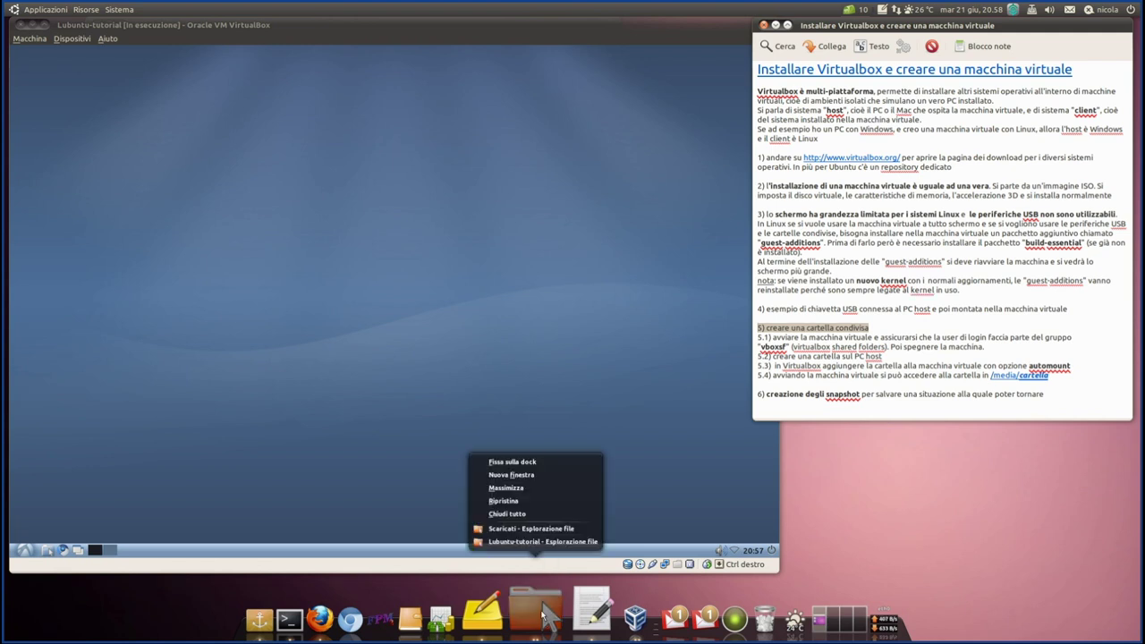
{"action": "left_click", "coordinate": [532, 528]}
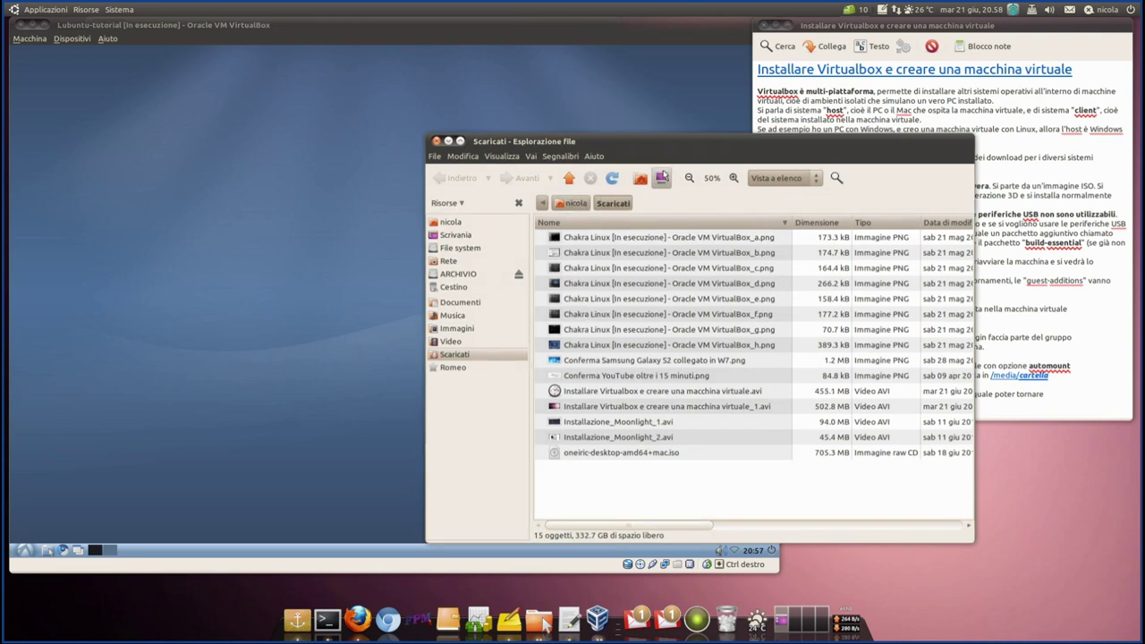
{"action": "key", "text": "alt+Up"}
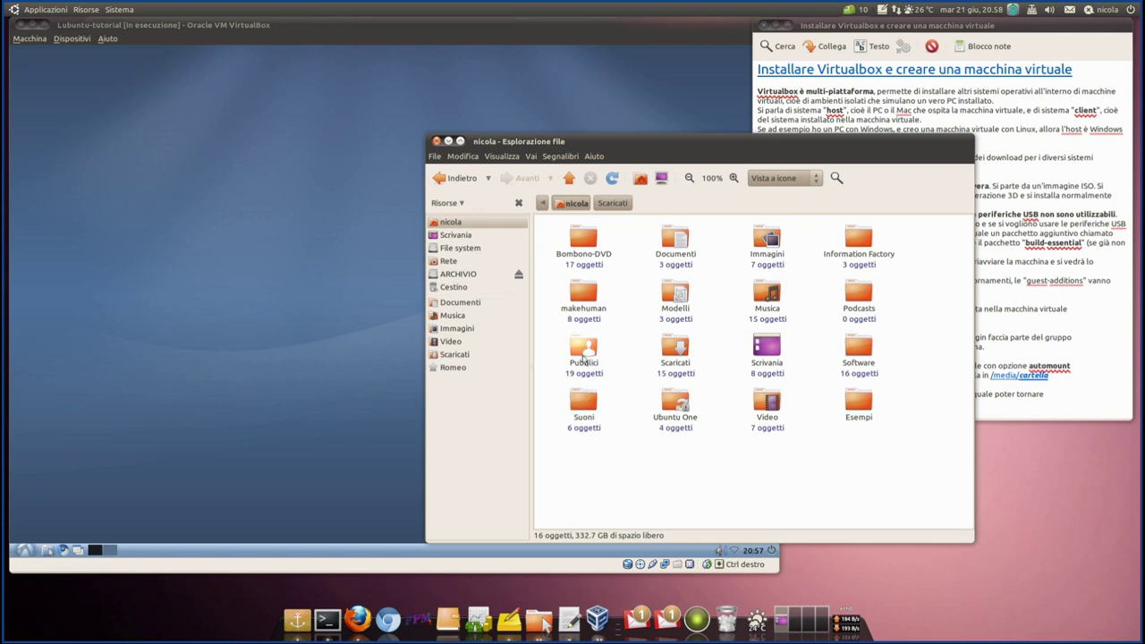
{"action": "double_click", "coordinate": [583, 356]}
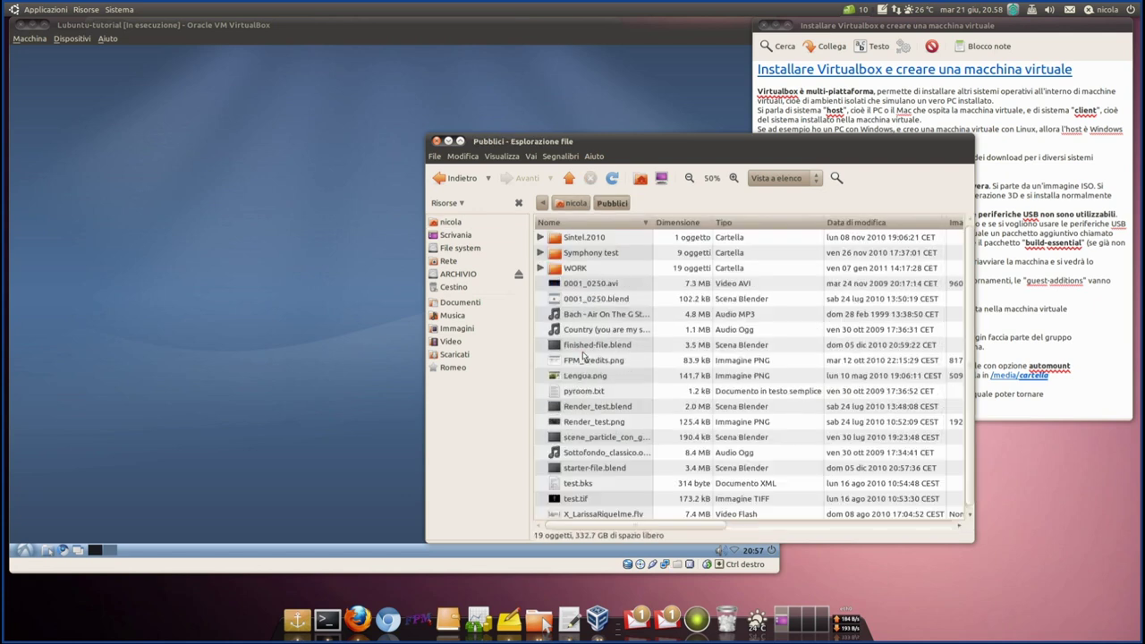
{"action": "left_click", "coordinate": [573, 203]}
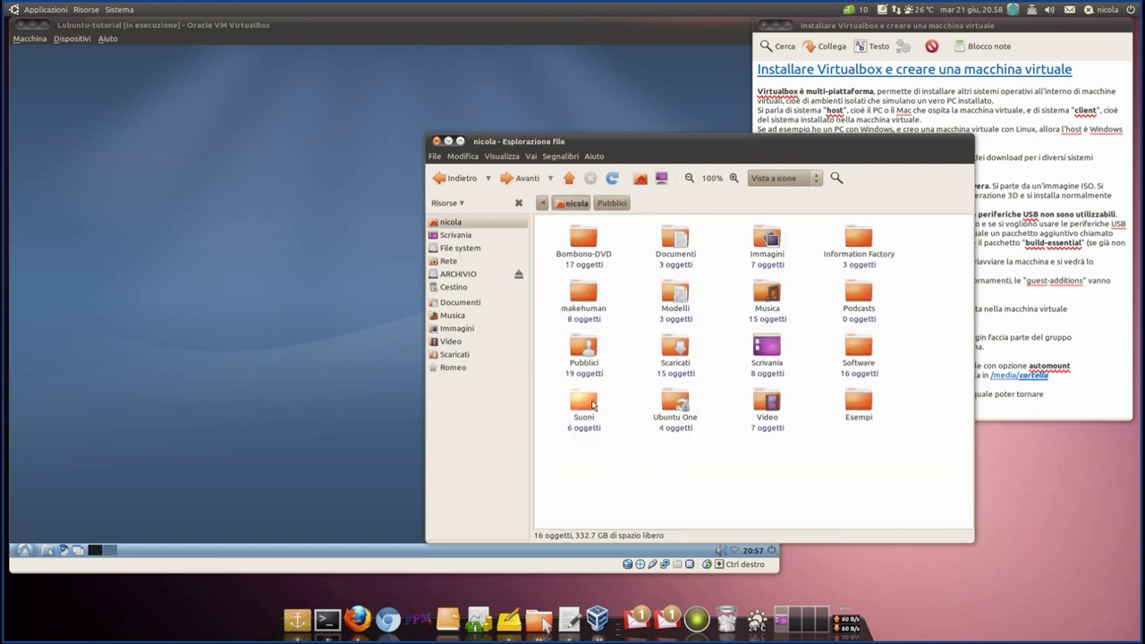
{"action": "double_click", "coordinate": [589, 348]}
{"action": "double_click", "coordinate": [567, 270]}
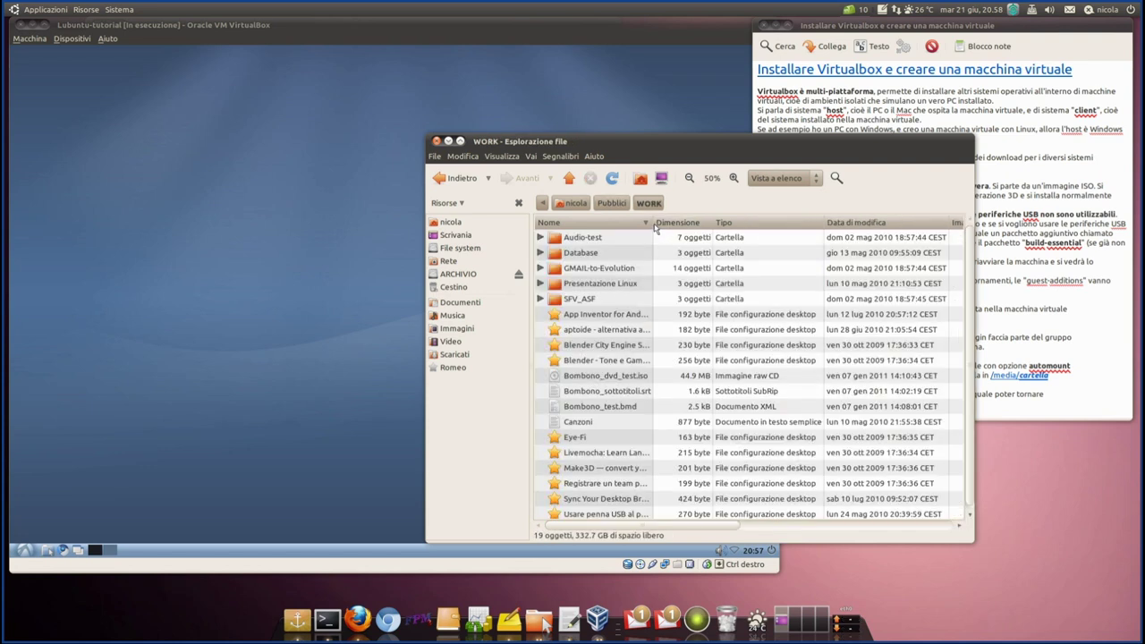
- Create a new folder Tutorial-VBX inside WORK, open it, and move the window left
{"action": "left_click_drag", "start_coordinate": [654, 226], "coordinate": [760, 226]}
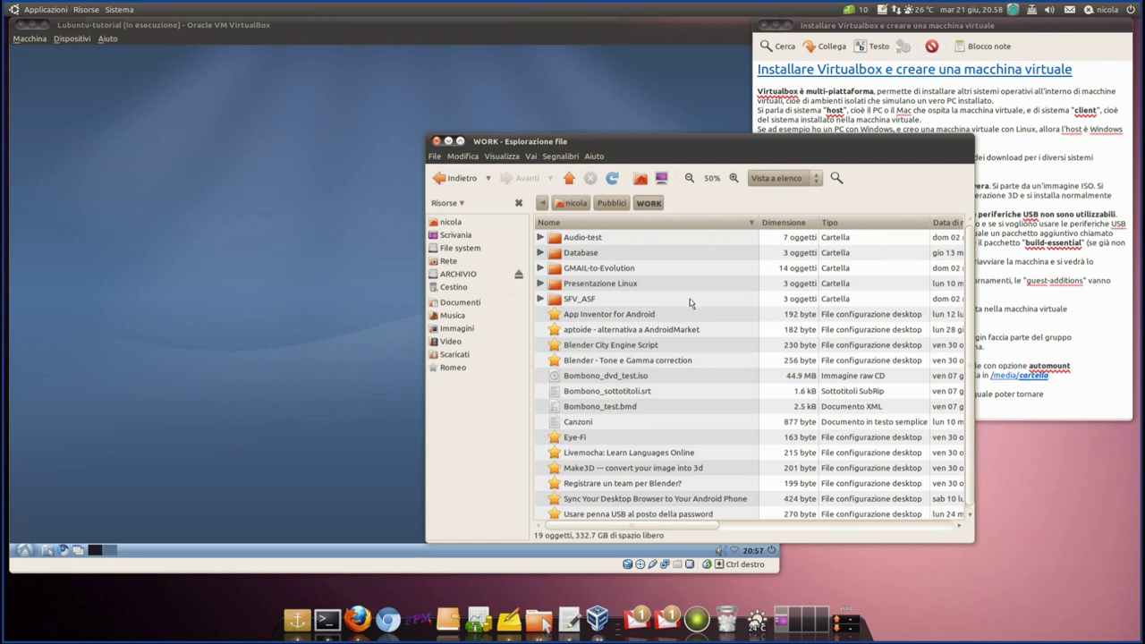
{"action": "left_click", "coordinate": [435, 156]}
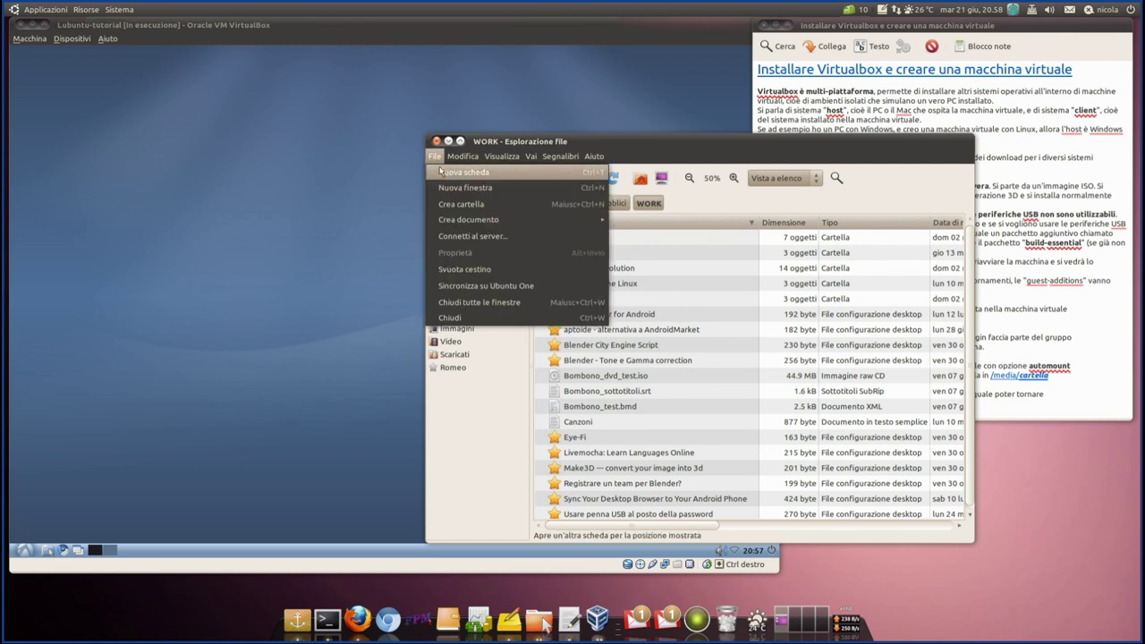
{"action": "left_click", "coordinate": [452, 205]}
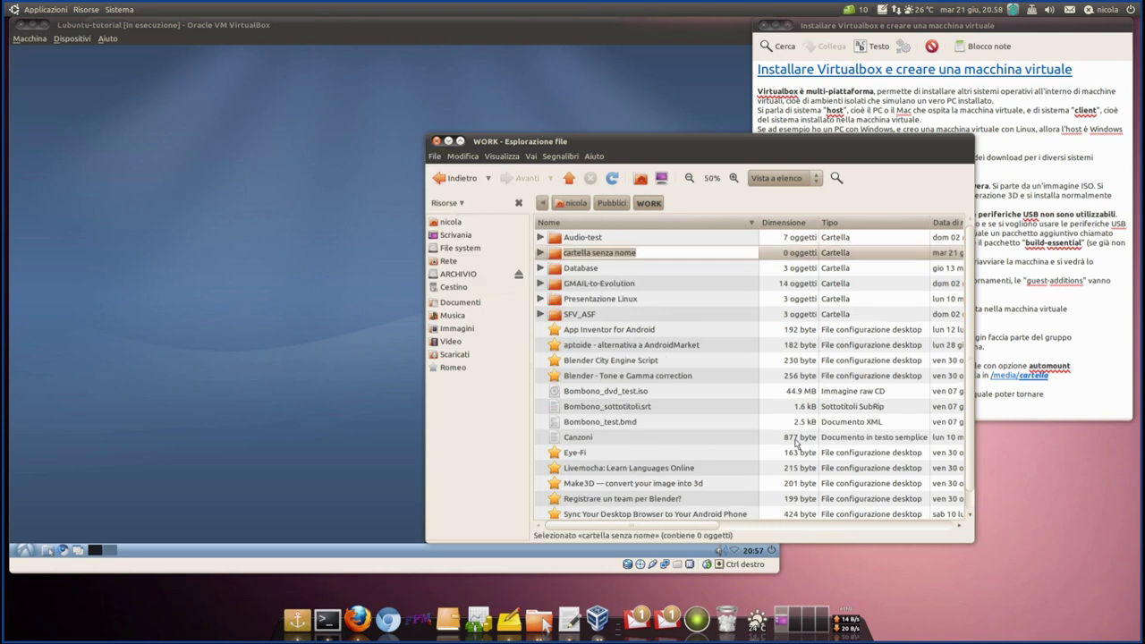
{"action": "type", "text": "Tutorial"}
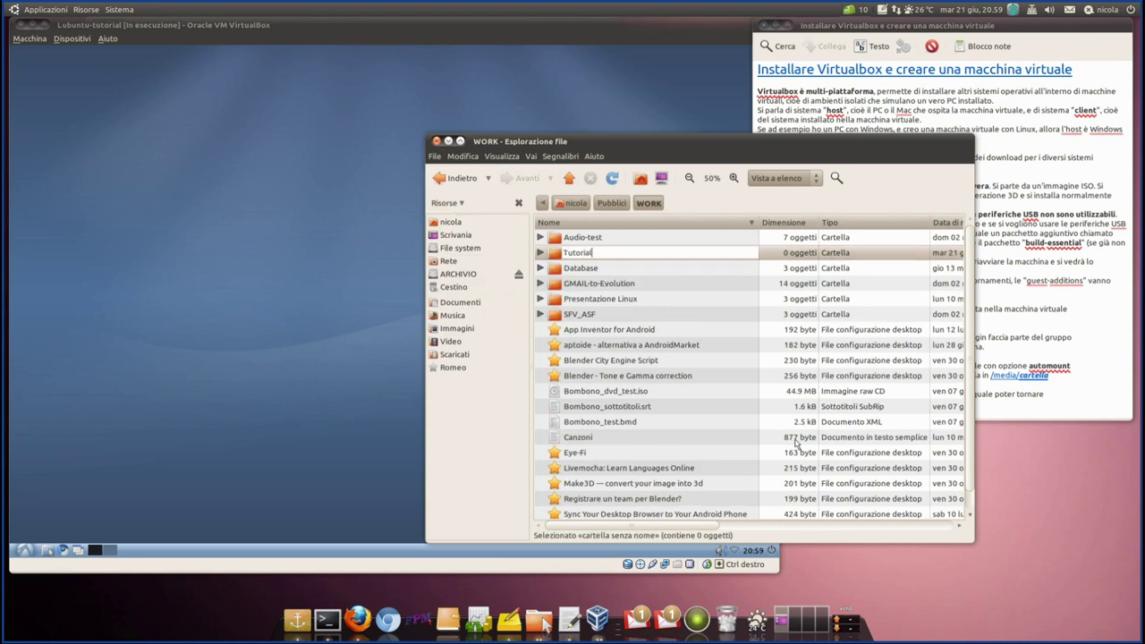
{"action": "type", "text": "-VBX"}
{"action": "key", "text": "Return"}
{"action": "double_click", "coordinate": [576, 318]}
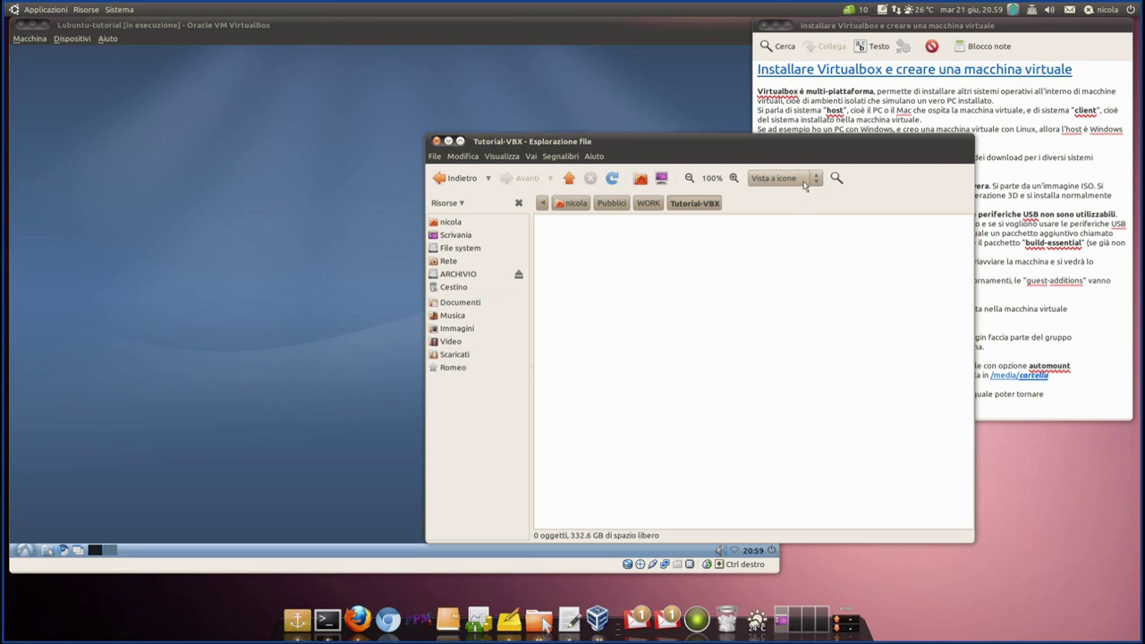
{"action": "left_click_drag", "start_coordinate": [706, 148], "coordinate": [815, 174]}
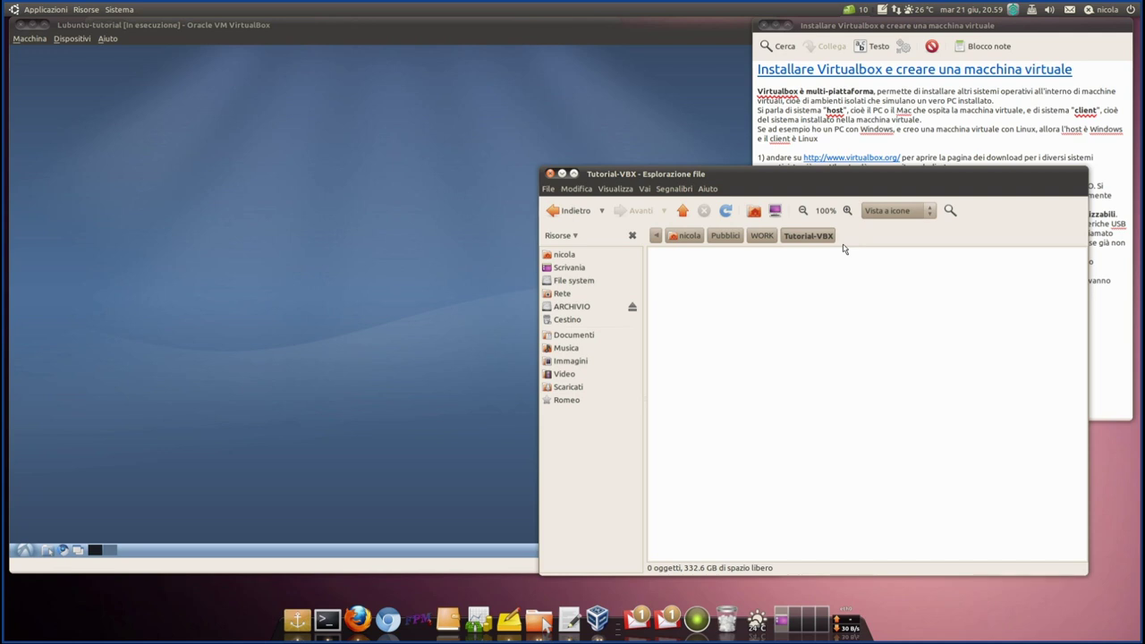
{"action": "left_click_drag", "start_coordinate": [811, 179], "coordinate": [391, 186]}
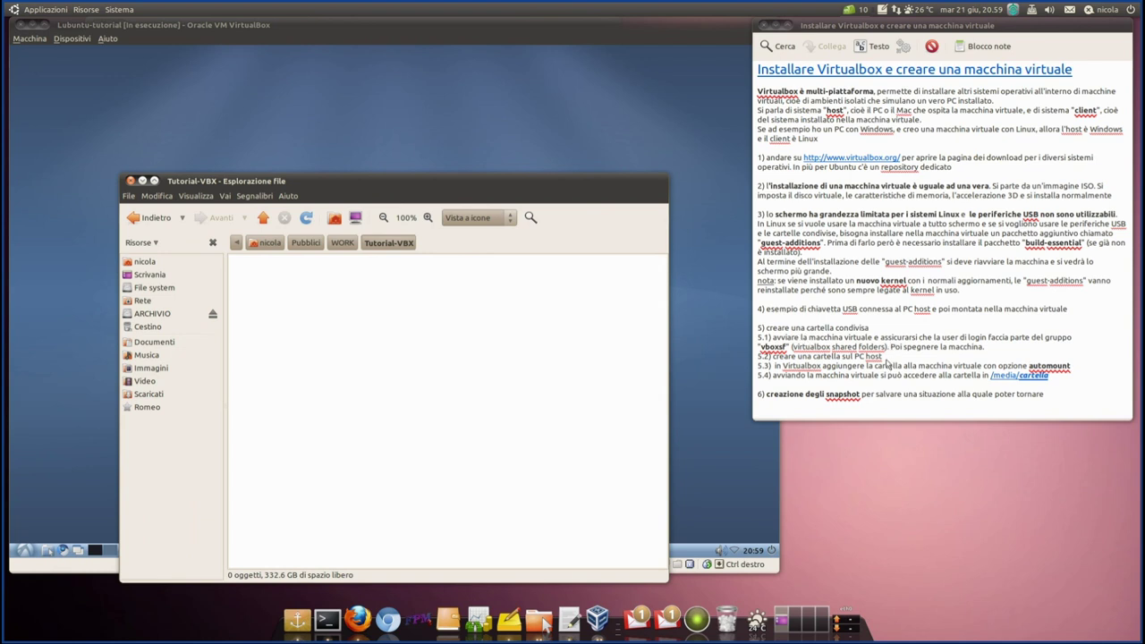
- Review step 5 in the note, highlighting the word vboxsf, then bring the Lubuntu VM window forward
{"action": "left_click_drag", "start_coordinate": [882, 356], "coordinate": [755, 364]}
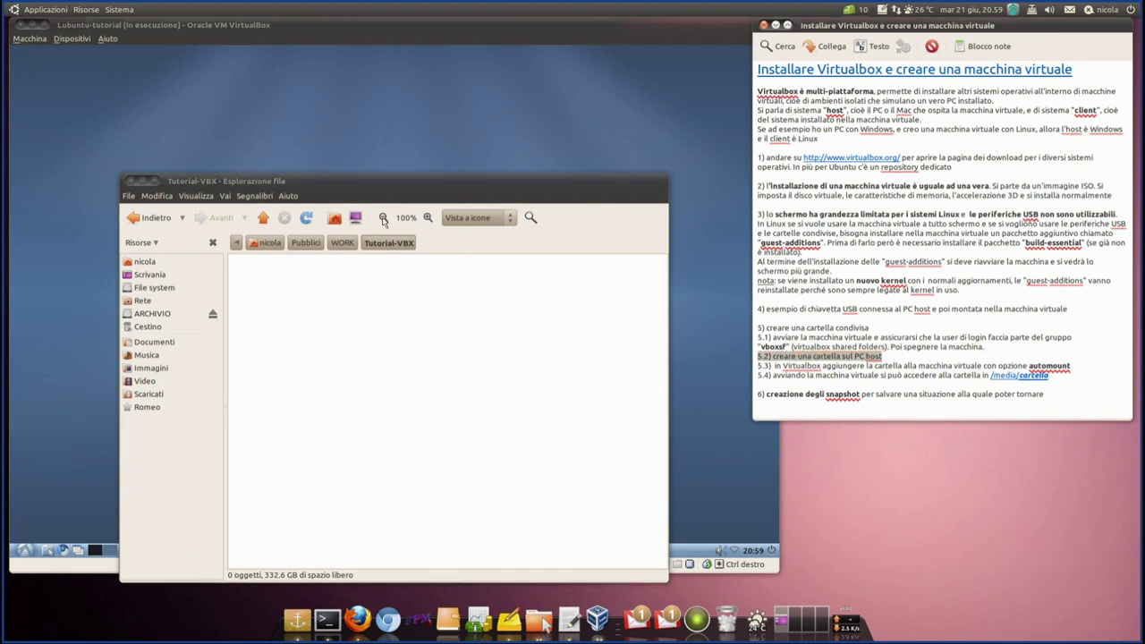
{"action": "left_click", "coordinate": [413, 27]}
{"action": "left_click", "coordinate": [926, 338]}
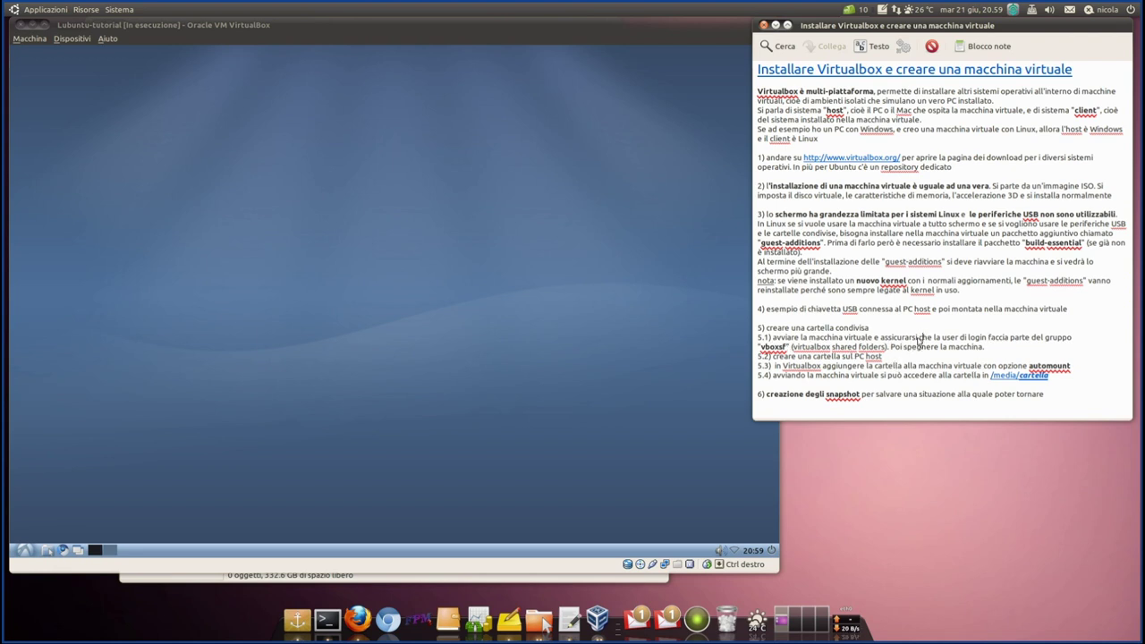
{"action": "left_click_drag", "start_coordinate": [936, 340], "coordinate": [992, 337]}
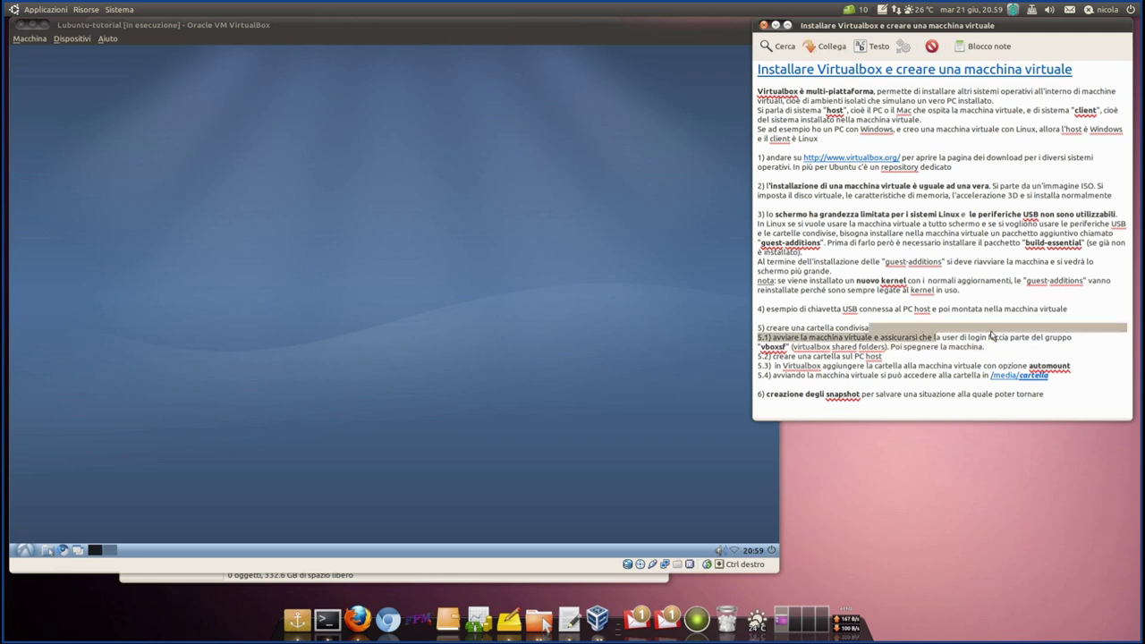
{"action": "left_click", "coordinate": [988, 338]}
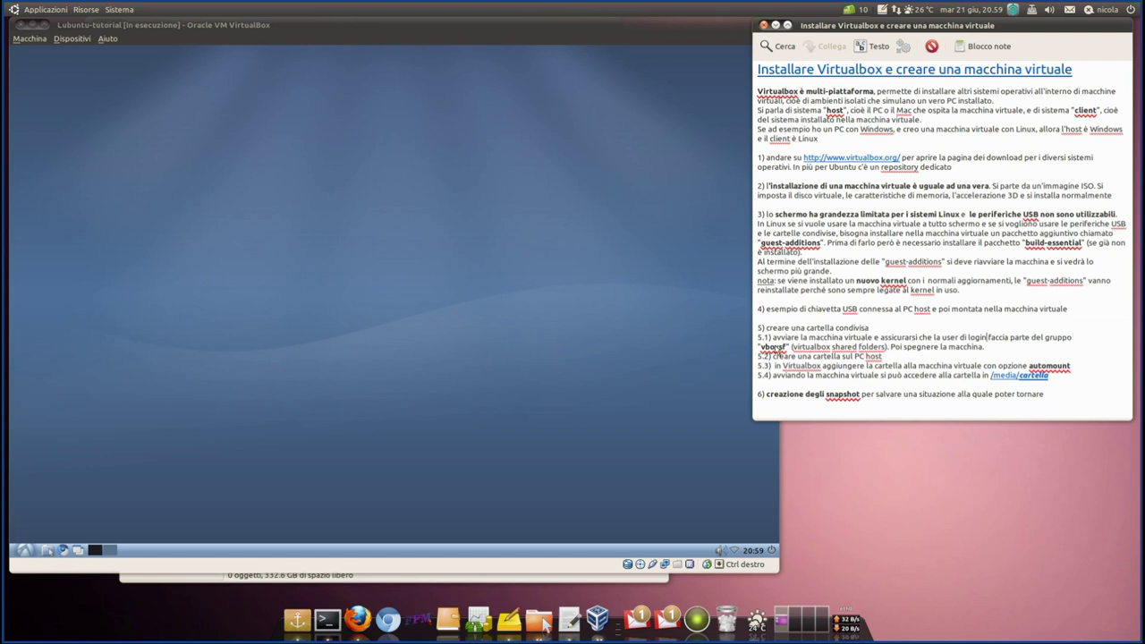
{"action": "double_click", "coordinate": [773, 347]}
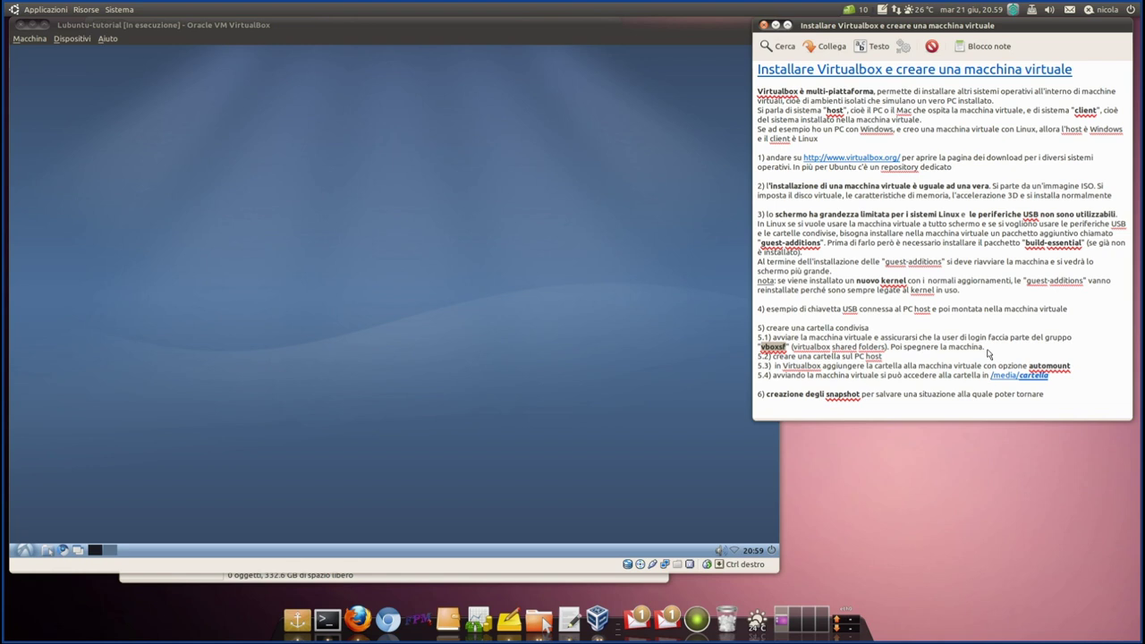
{"action": "left_click", "coordinate": [229, 26]}
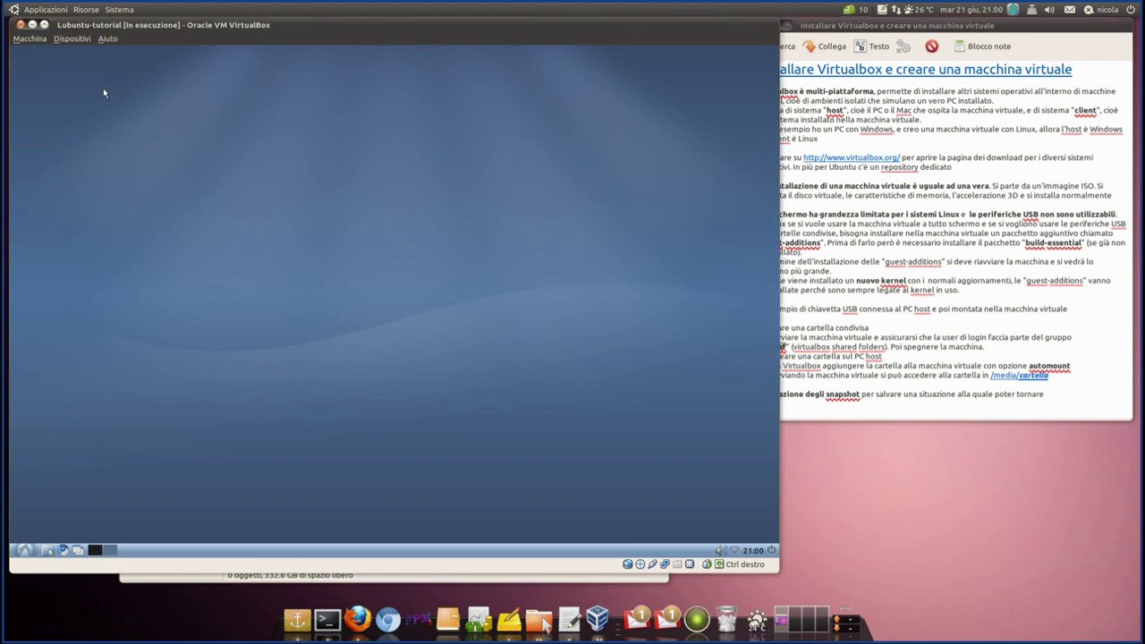
- Launch Utenti e gruppi from the guest's Strumenti di sistema menu, then recheck vboxsf in the note
{"action": "left_click", "coordinate": [24, 550]}
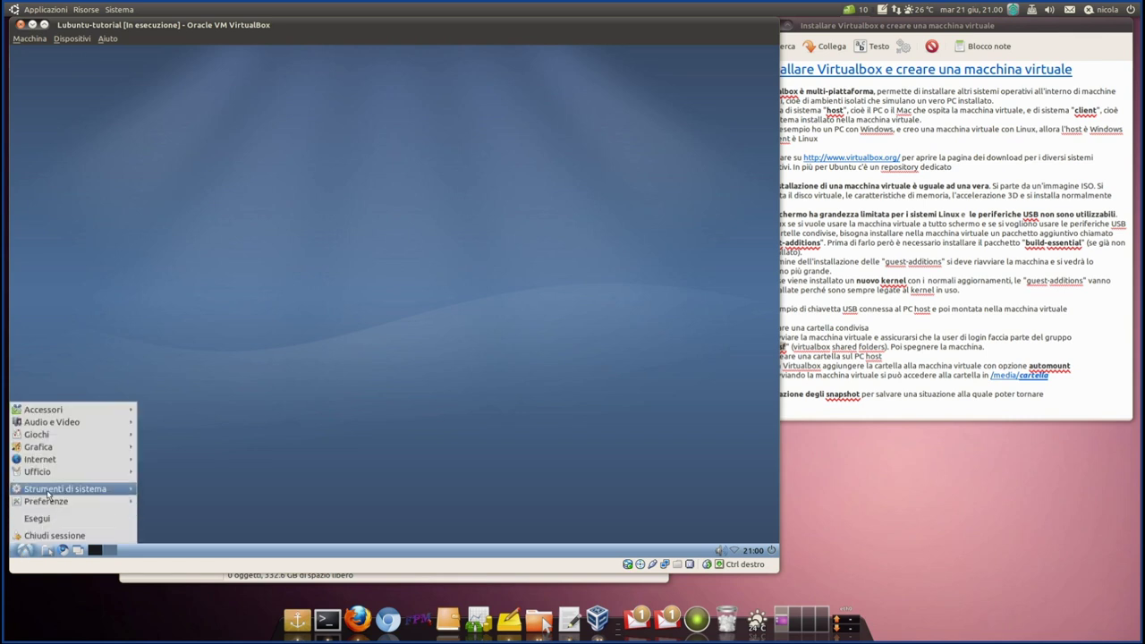
{"action": "mouse_move", "coordinate": [48, 494]}
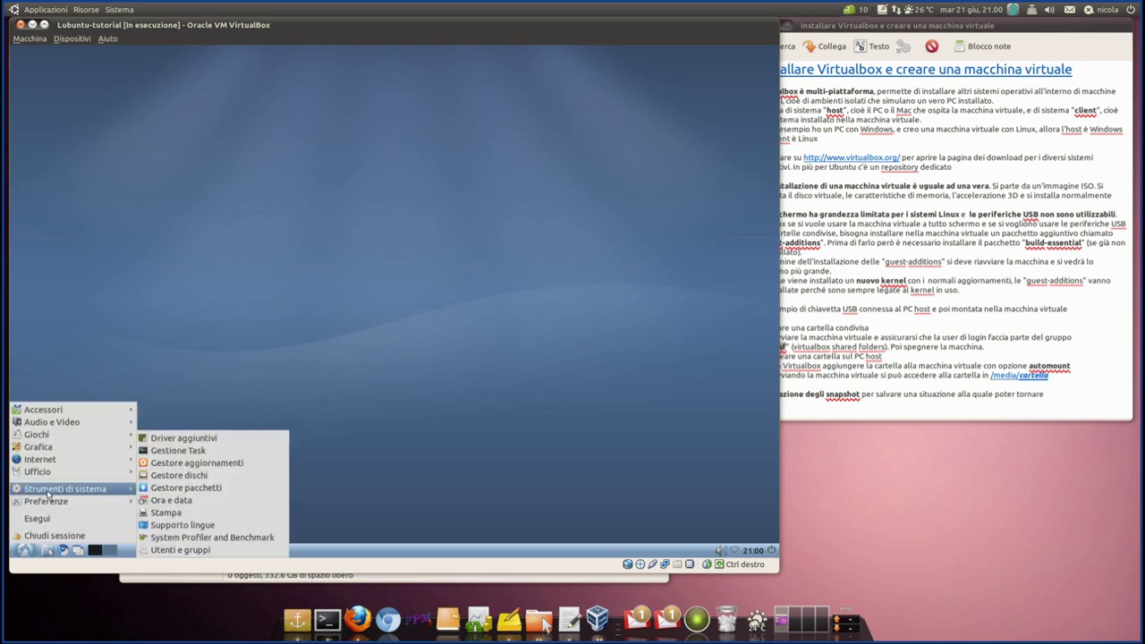
{"action": "left_click", "coordinate": [194, 550]}
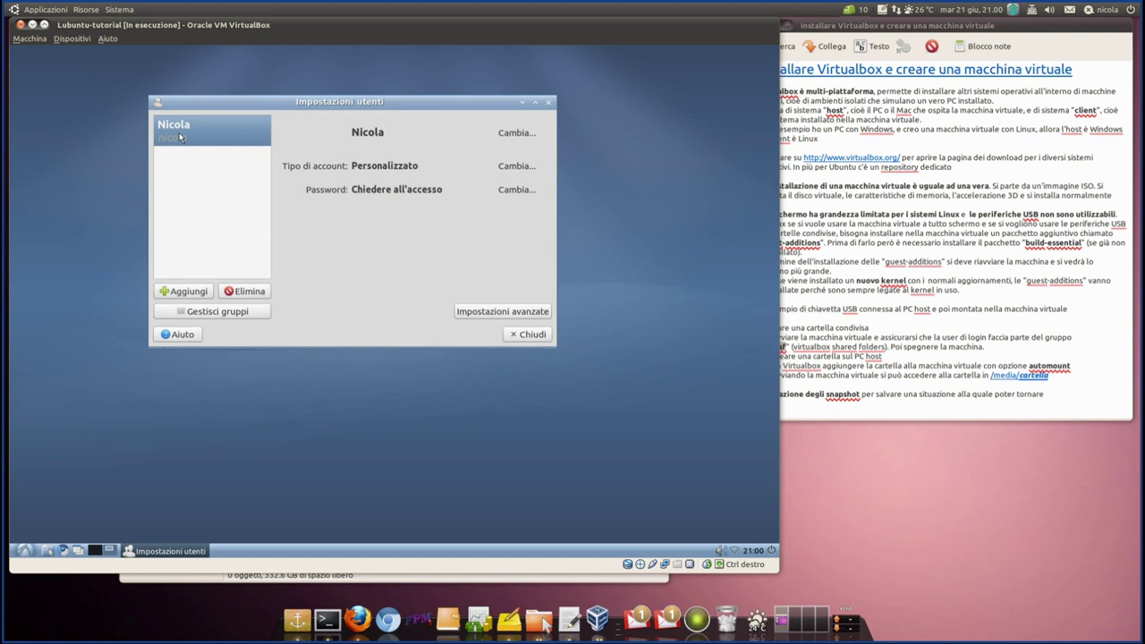
{"action": "left_click", "coordinate": [913, 363]}
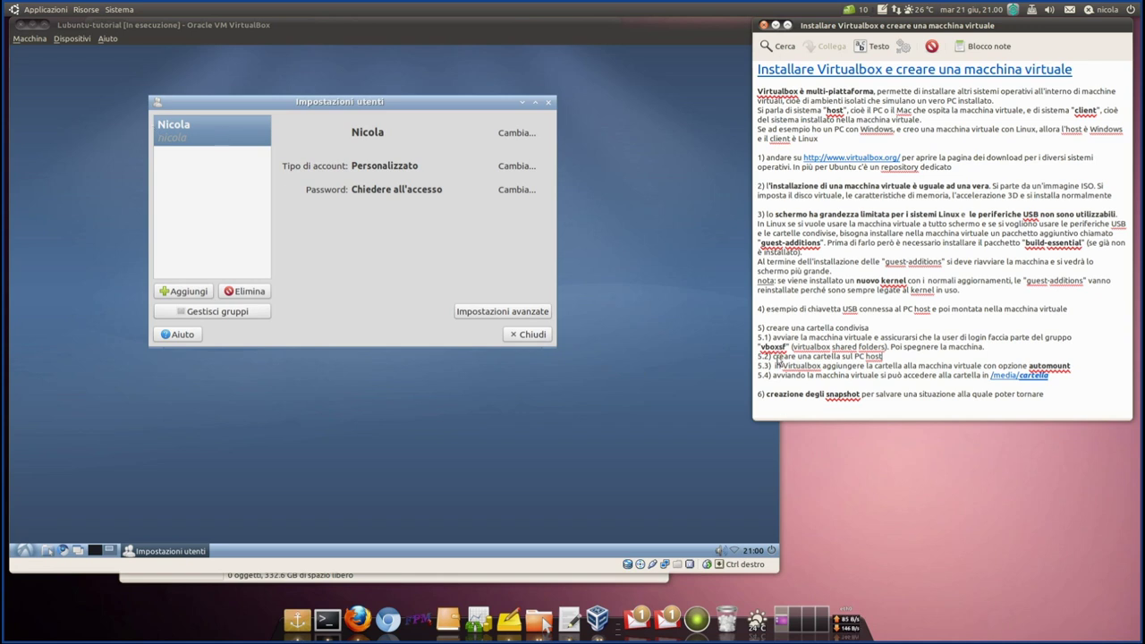
{"action": "double_click", "coordinate": [773, 347]}
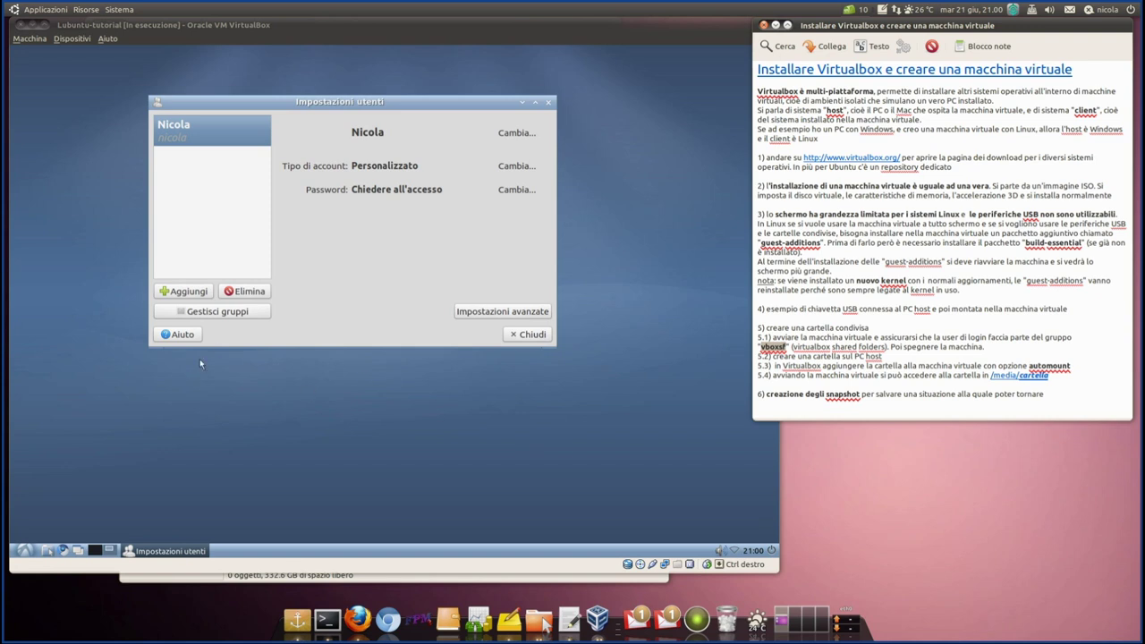
- In Gestisci gruppi, open the vboxsf group's Proprietà and tick the user as a member
{"action": "left_click", "coordinate": [231, 312]}
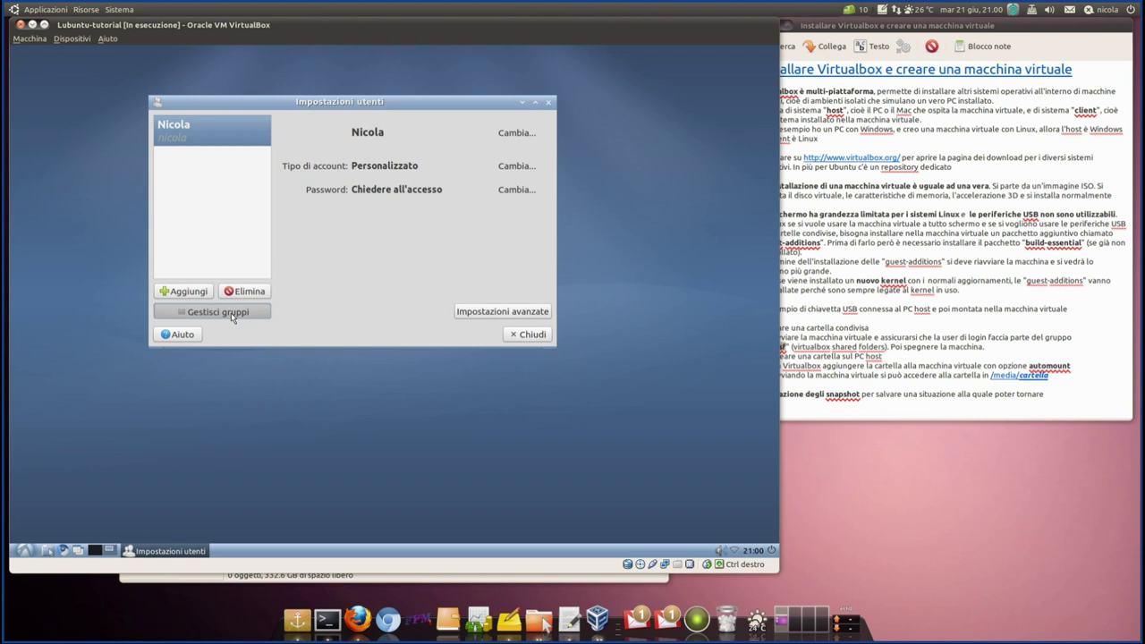
{"action": "scroll", "coordinate": [293, 250], "scroll_direction": "down", "scroll_amount": 6}
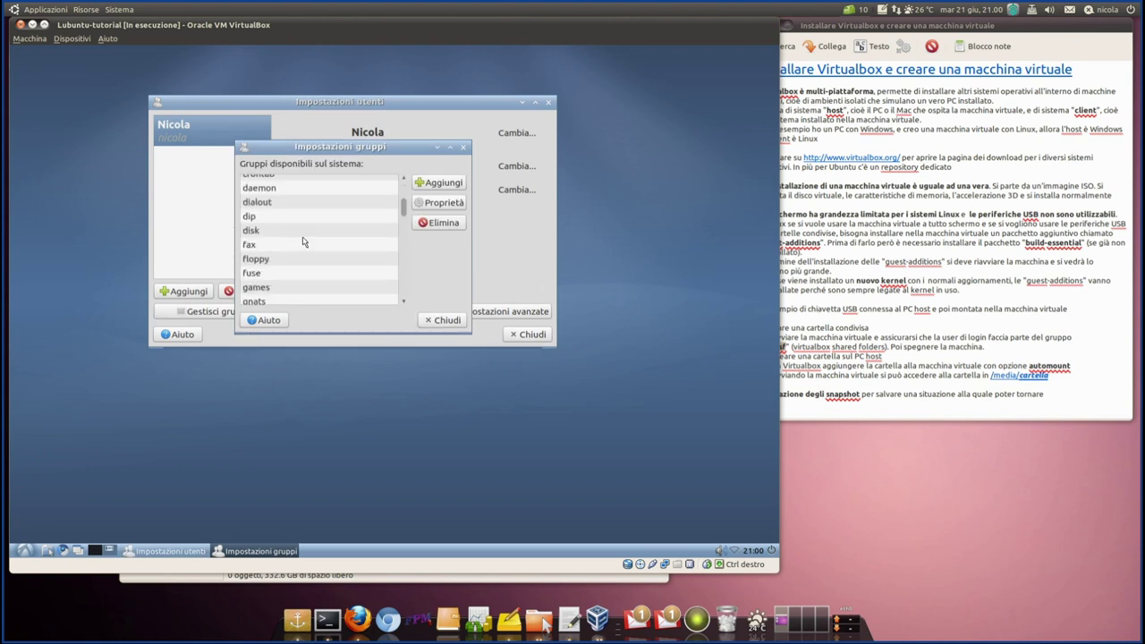
{"action": "scroll", "coordinate": [302, 241], "scroll_direction": "down", "scroll_amount": 8}
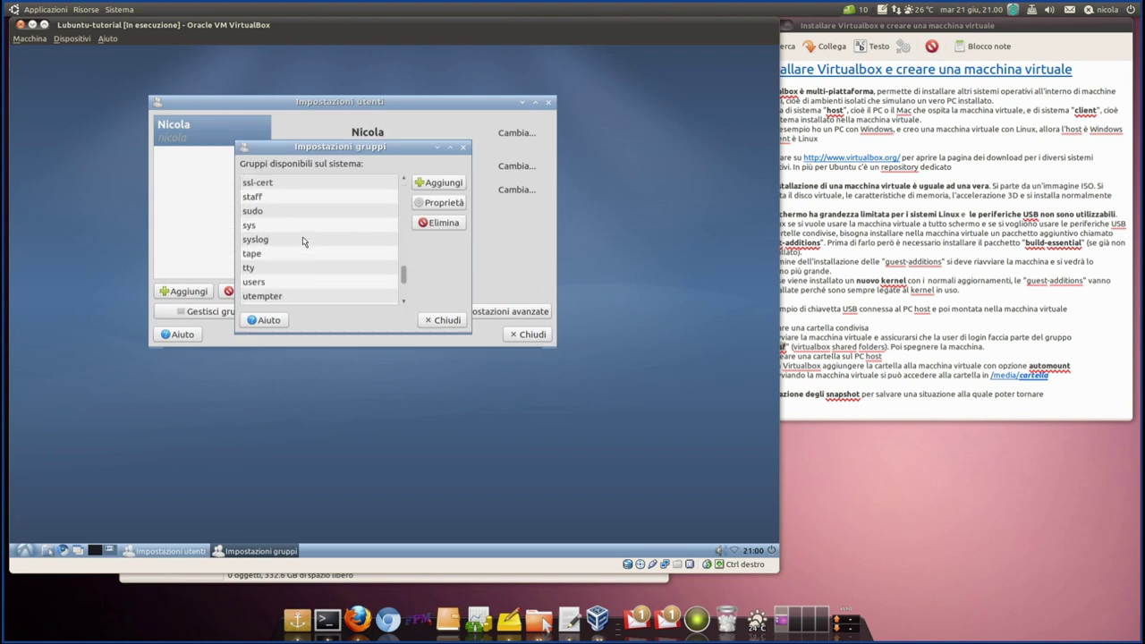
{"action": "left_click", "coordinate": [277, 259]}
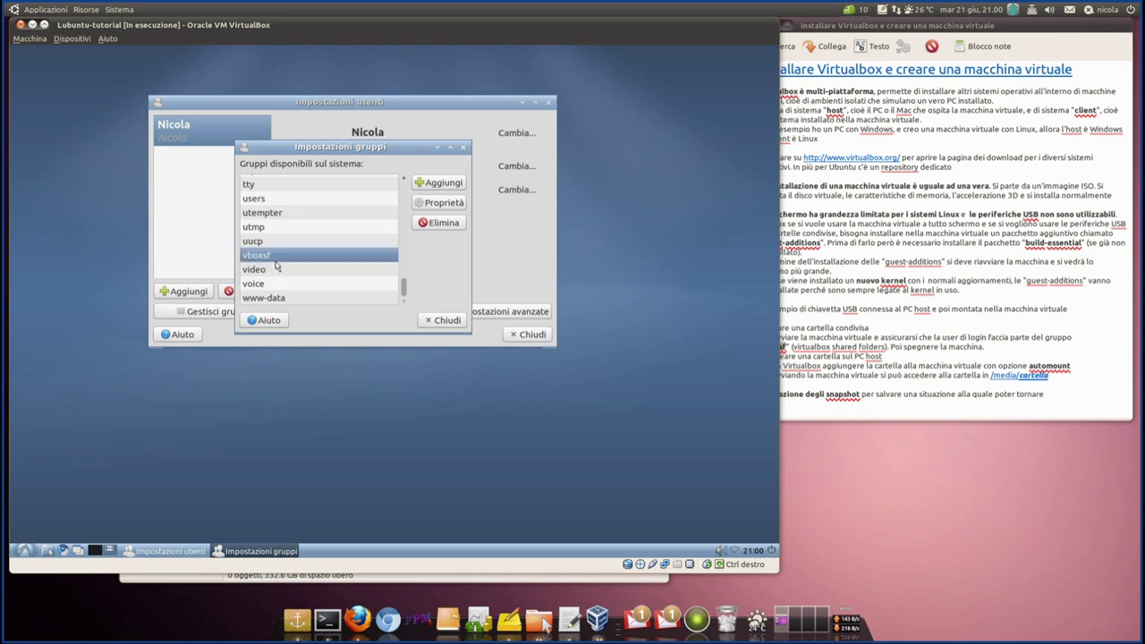
{"action": "left_click", "coordinate": [442, 205]}
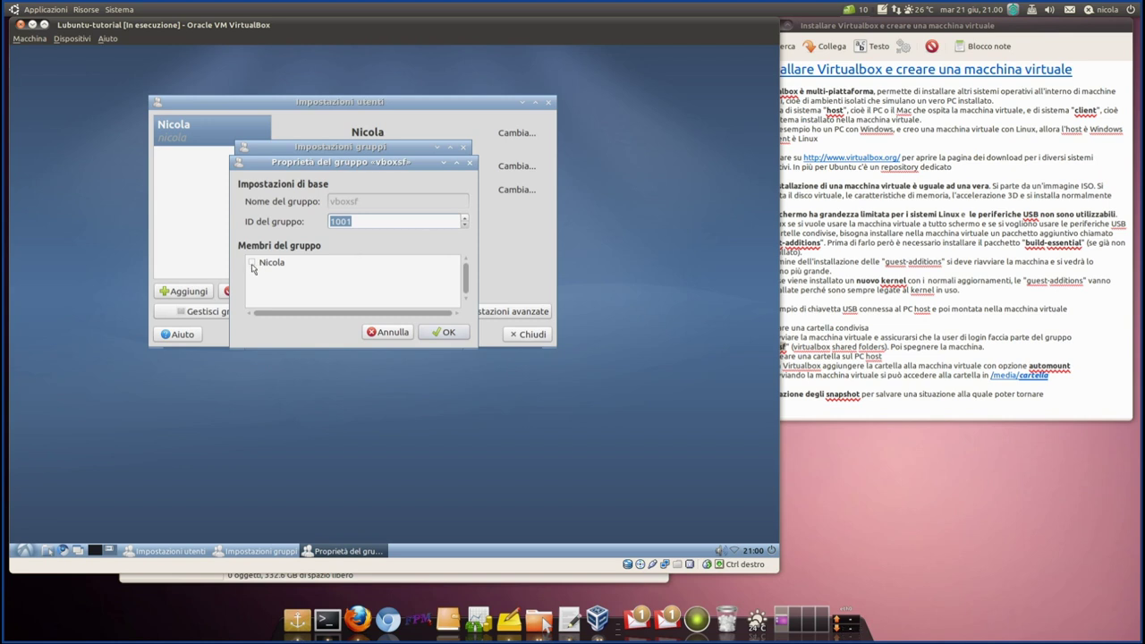
{"action": "left_click", "coordinate": [253, 265]}
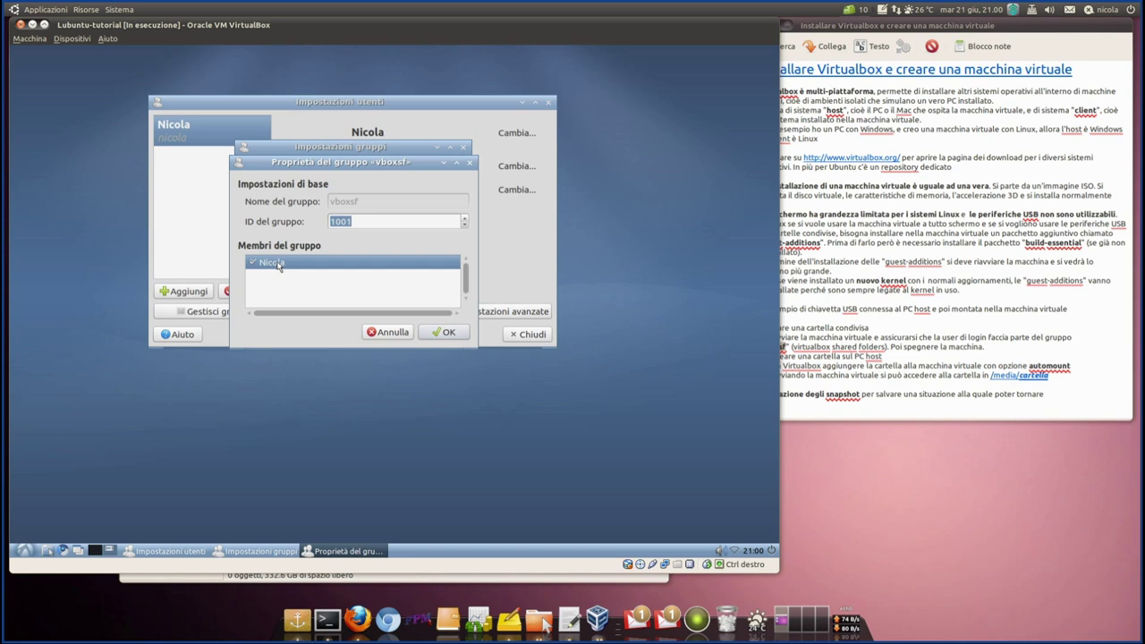
{"action": "left_click", "coordinate": [448, 333]}
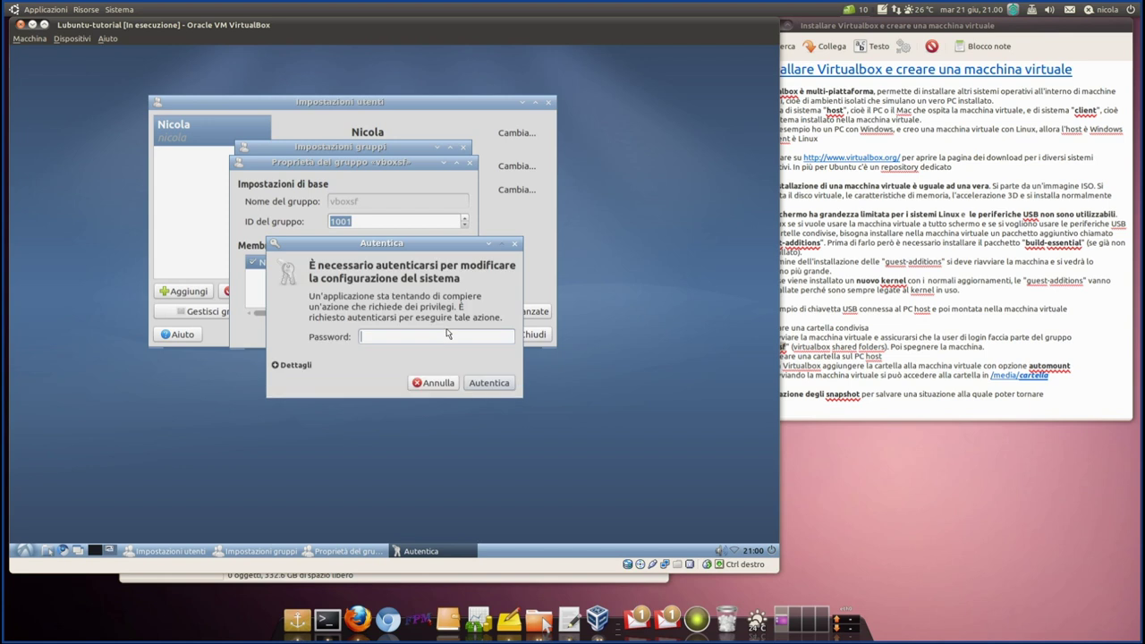
- Authorise the change with the account password, verify the membership, and close the group dialogs
{"action": "type", "text": "••••••••"}
{"action": "key", "text": "Return"}
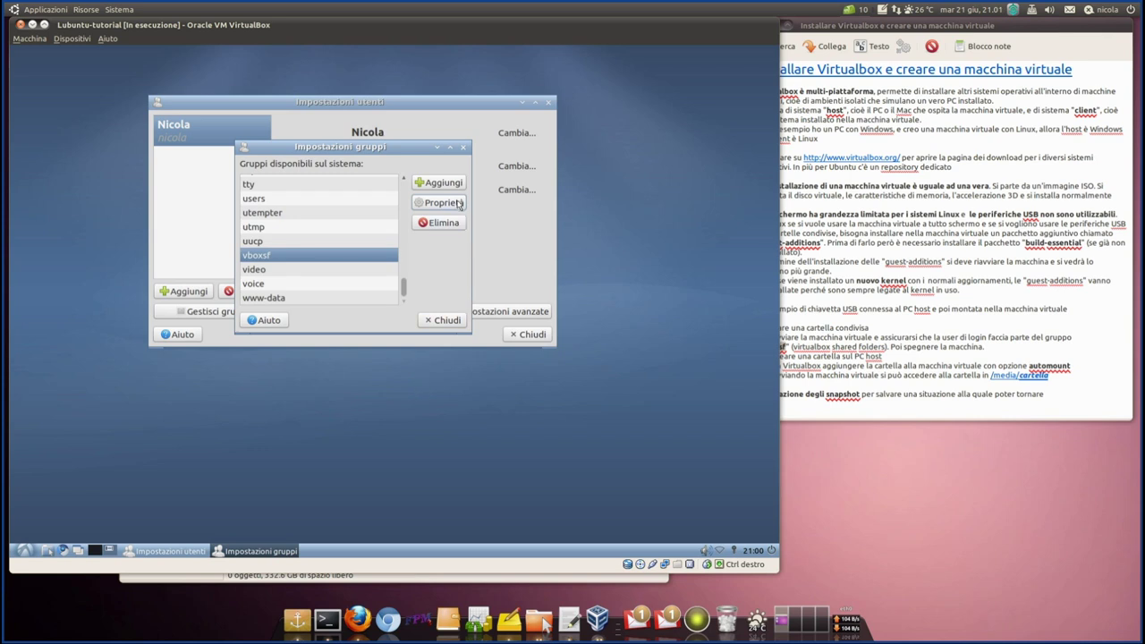
{"action": "left_click", "coordinate": [457, 203]}
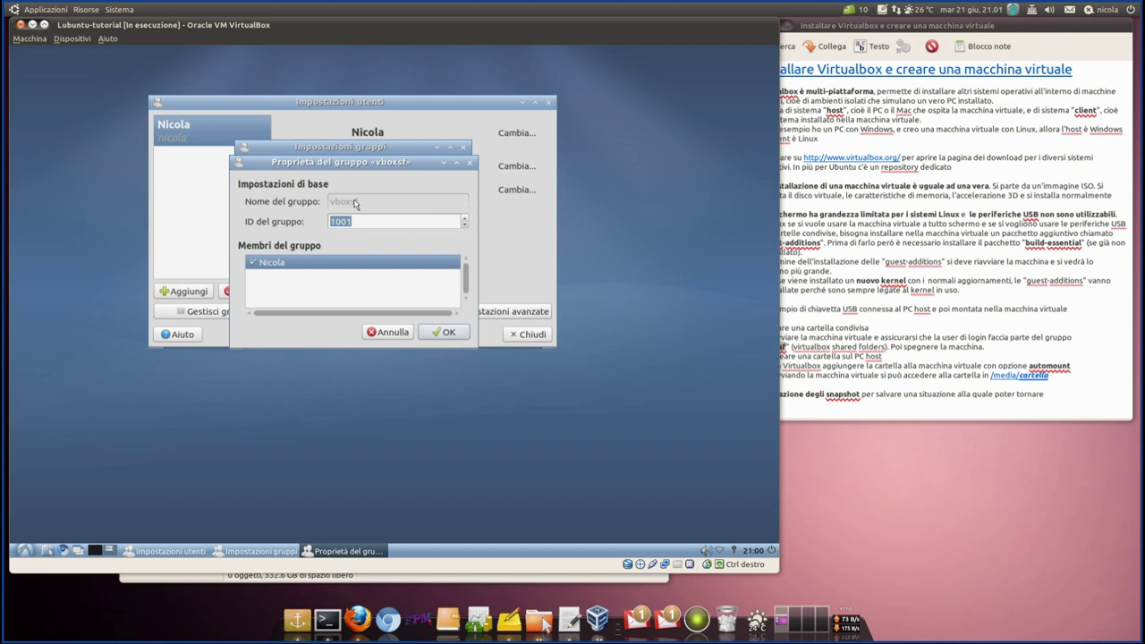
{"action": "left_click", "coordinate": [436, 333]}
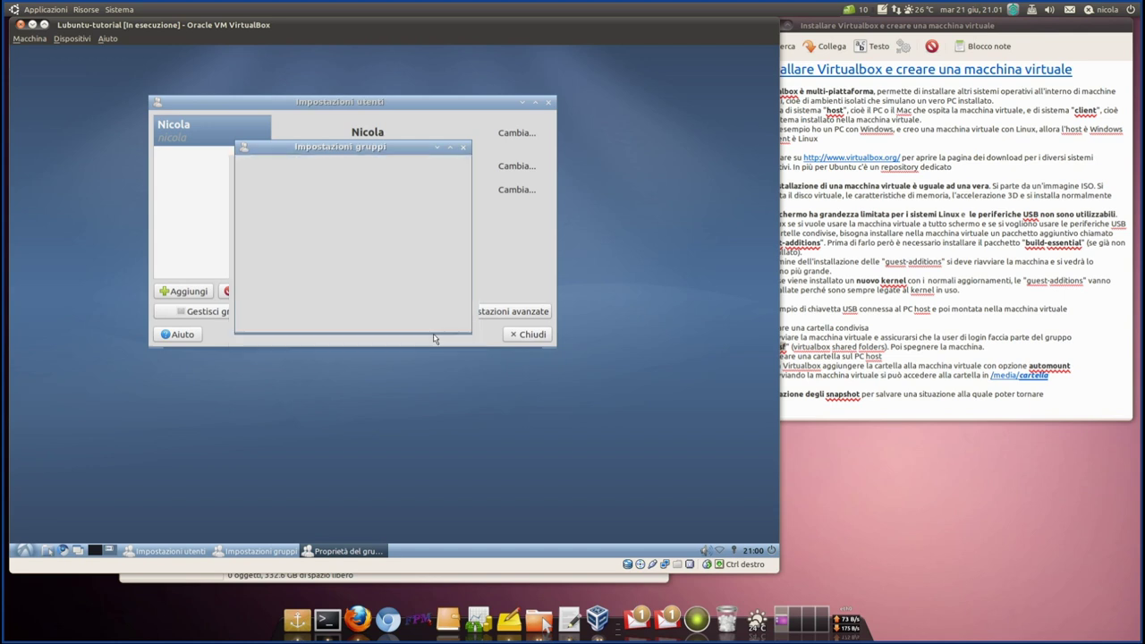
{"action": "left_click", "coordinate": [447, 320]}
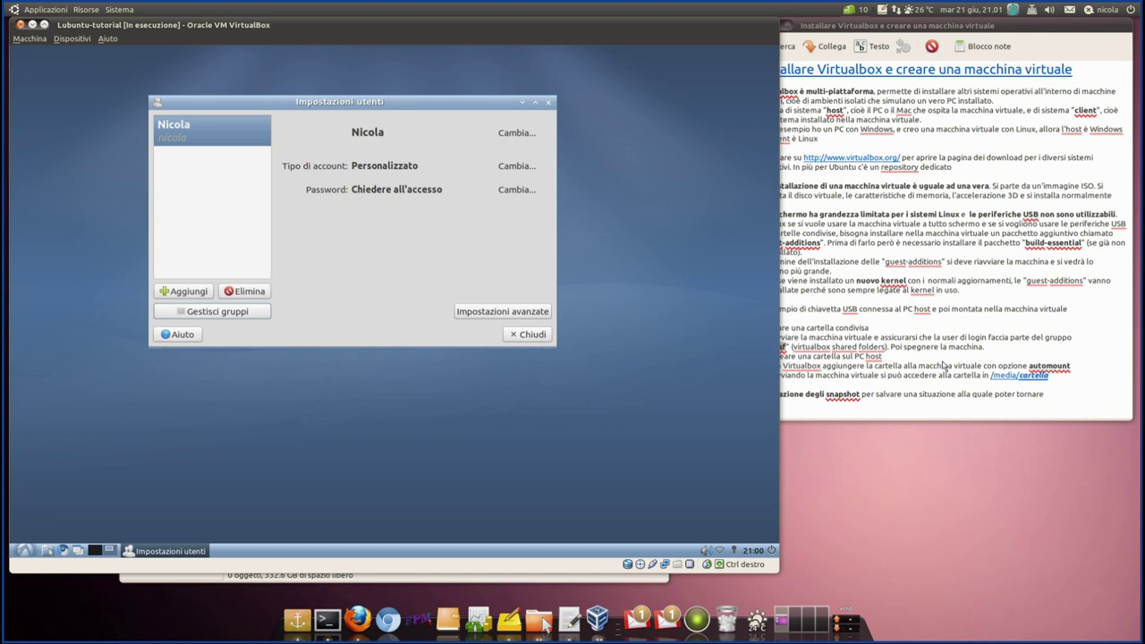
- Close Impostazioni utenti, review the host-folder step in the note, then bring the VM window forward
{"action": "left_click", "coordinate": [540, 342]}
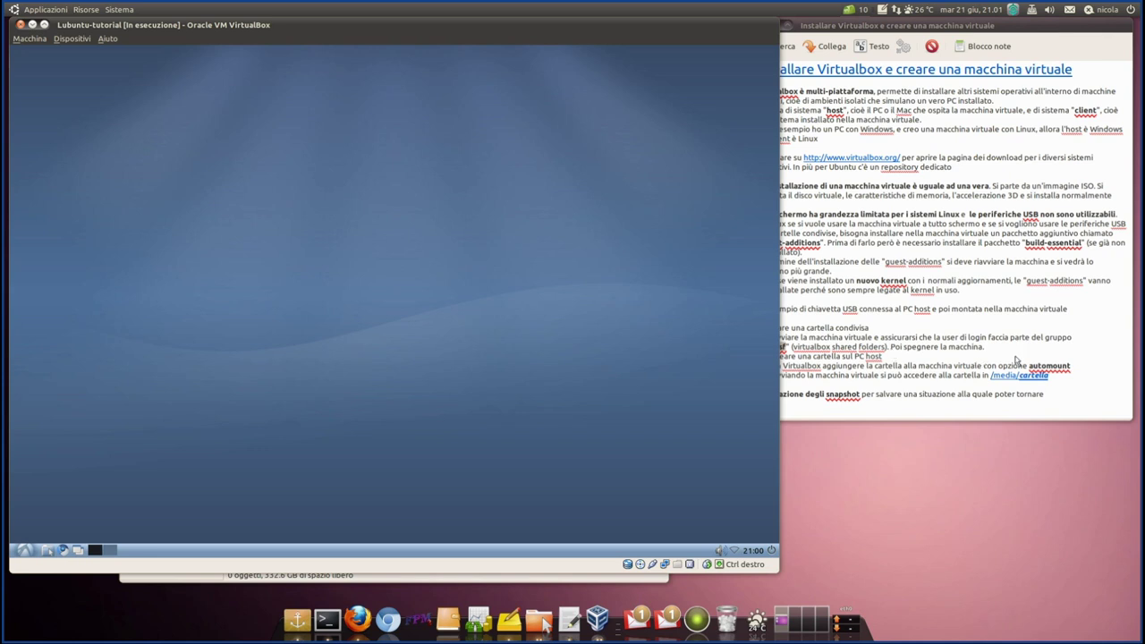
{"action": "left_click", "coordinate": [913, 360]}
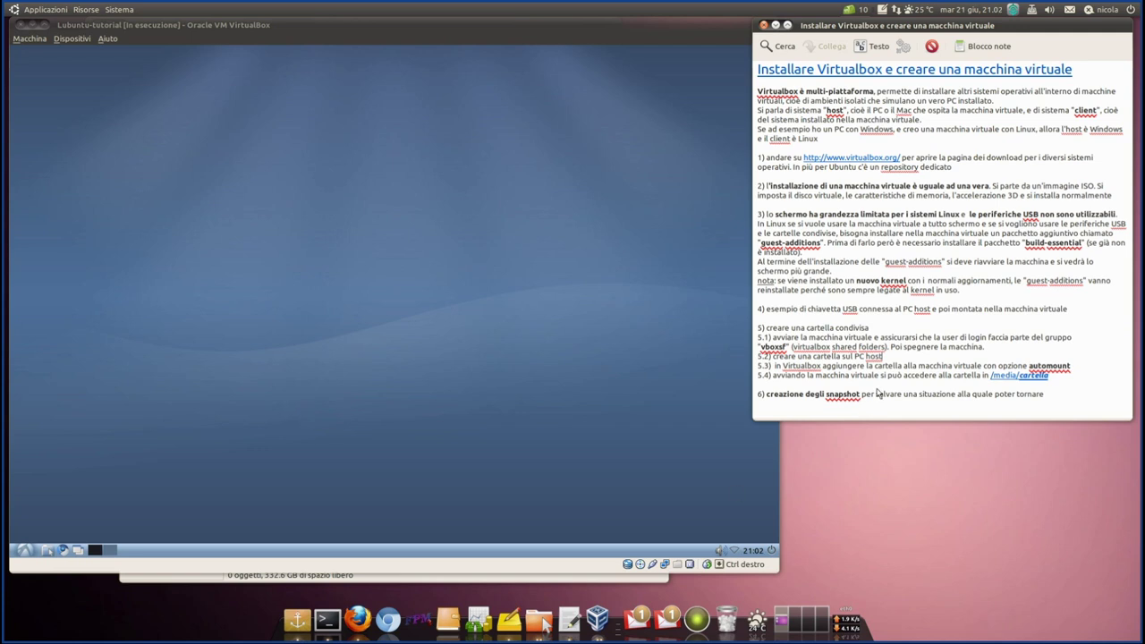
{"action": "left_click_drag", "start_coordinate": [883, 356], "coordinate": [754, 340]}
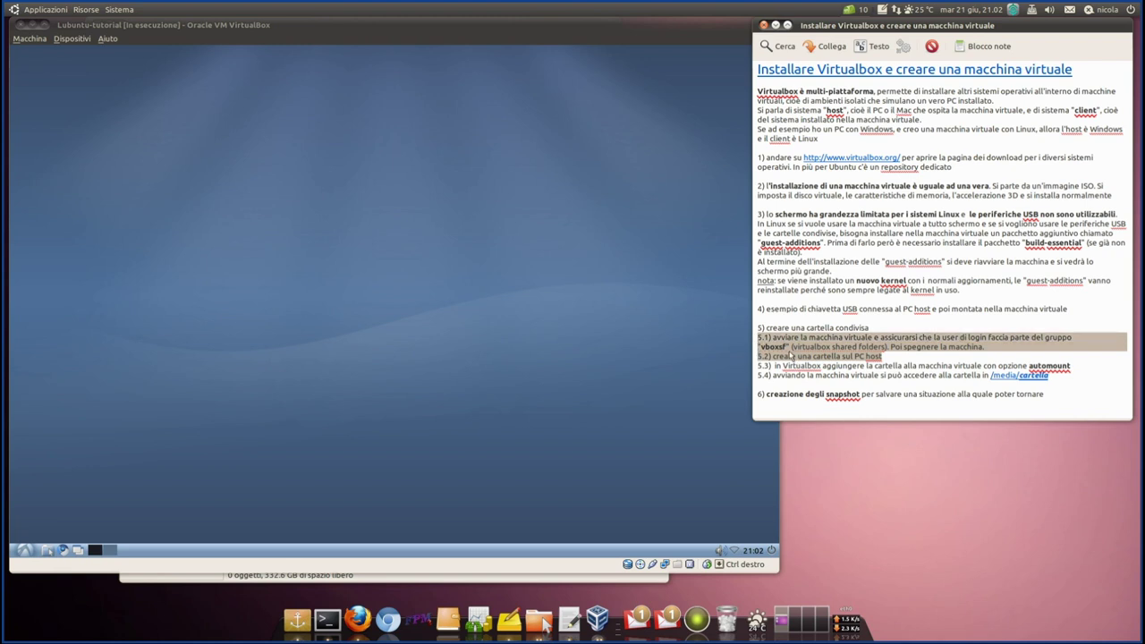
{"action": "left_click", "coordinate": [789, 353]}
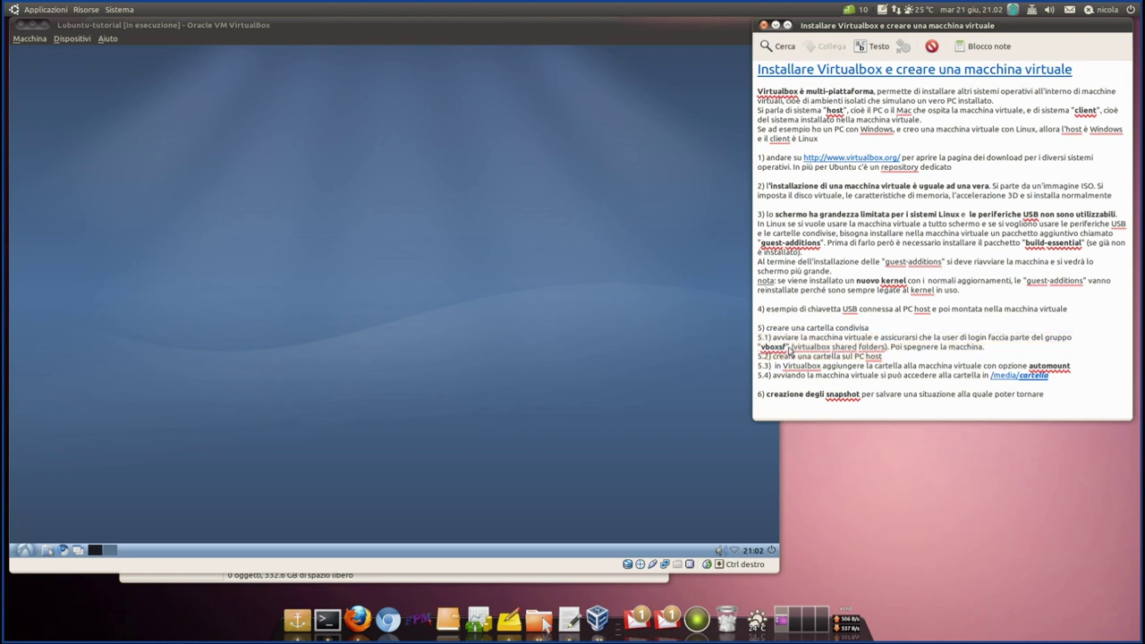
{"action": "left_click", "coordinate": [380, 38]}
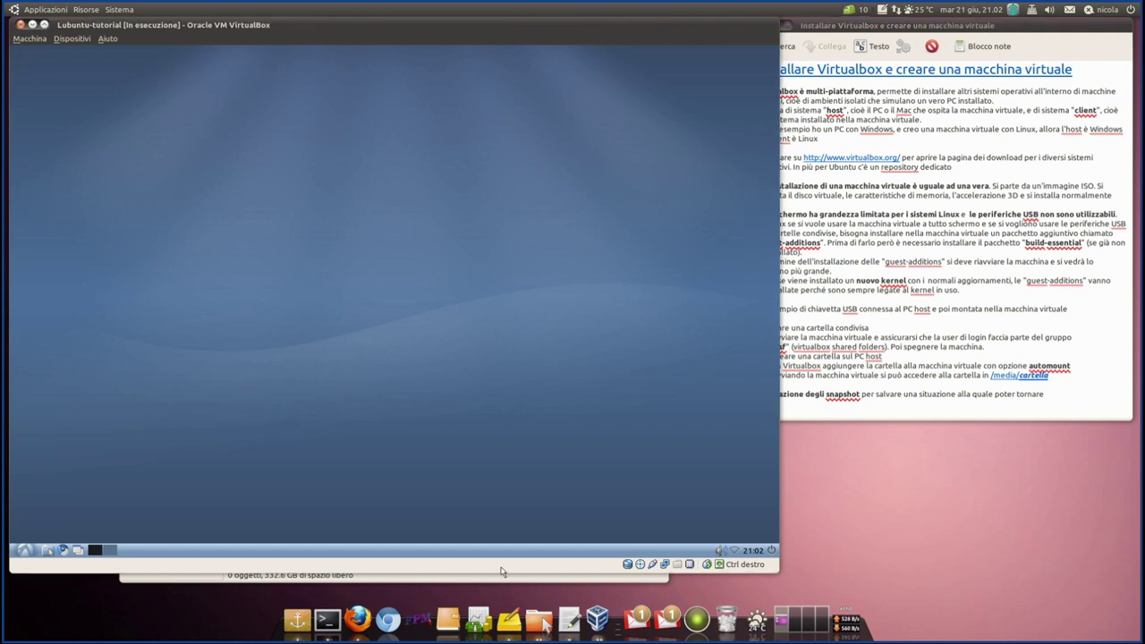
- Shut down the Lubuntu guest by choosing Arrestare and confirming
{"action": "left_click", "coordinate": [773, 550]}
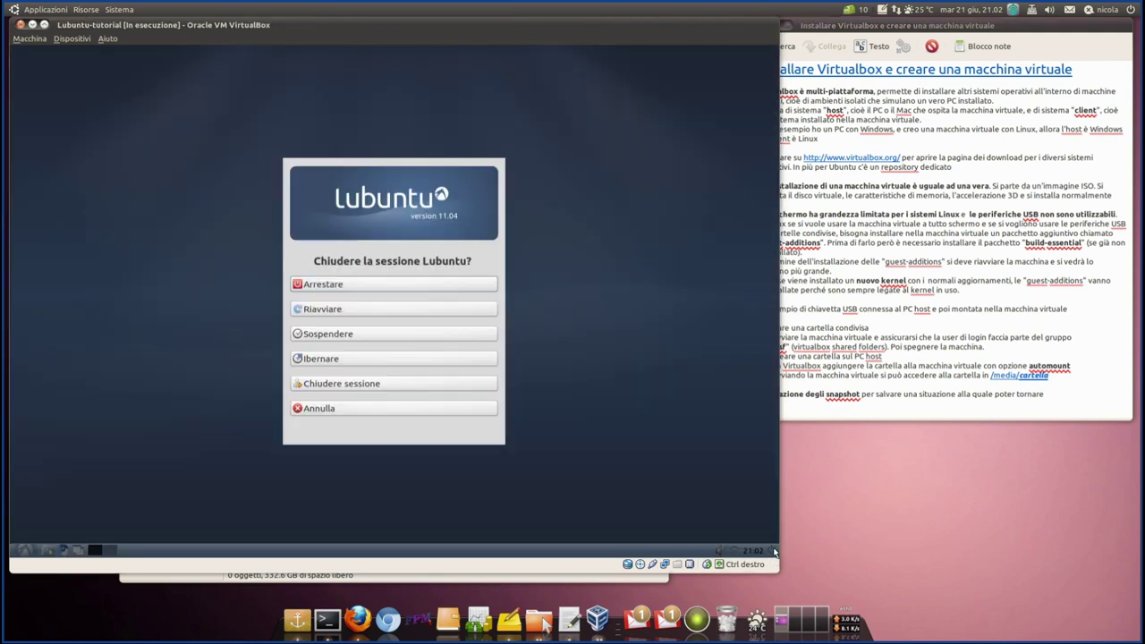
{"action": "left_click", "coordinate": [358, 287]}
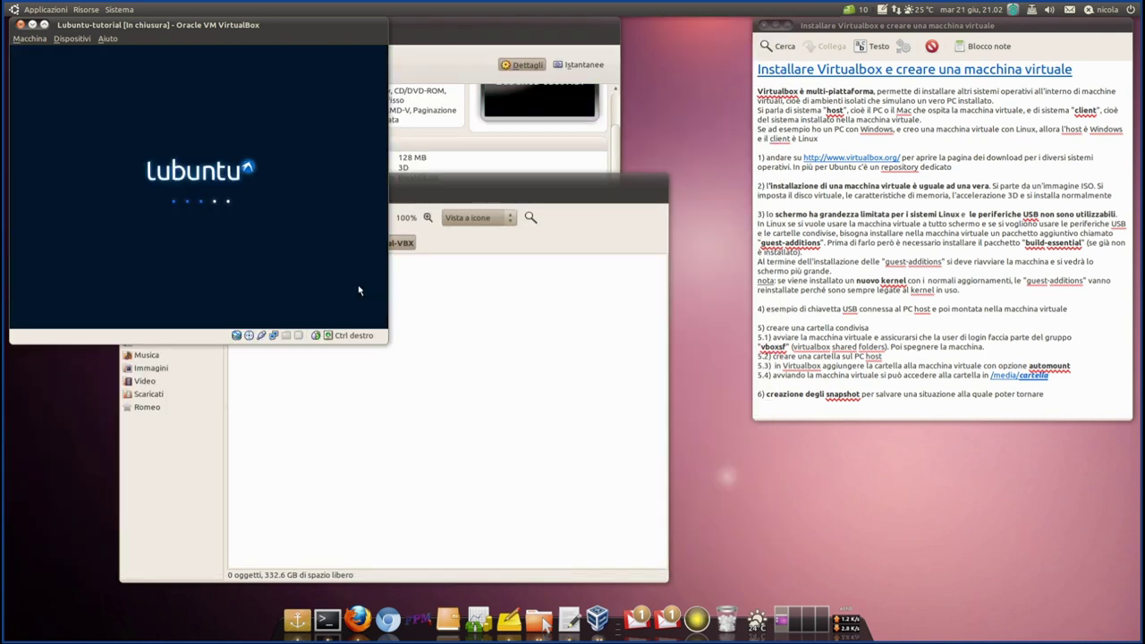
{"action": "left_click_drag", "start_coordinate": [397, 186], "coordinate": [850, 189]}
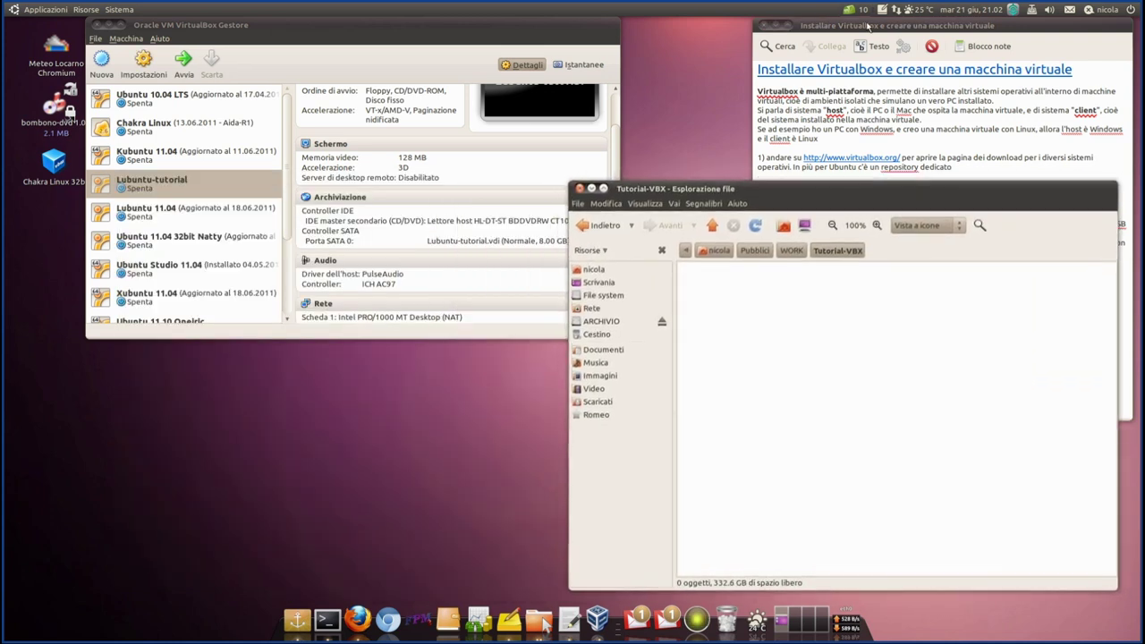
- Mark the step 5.3 sentence in the tutorial notes
{"action": "left_click", "coordinate": [859, 177]}
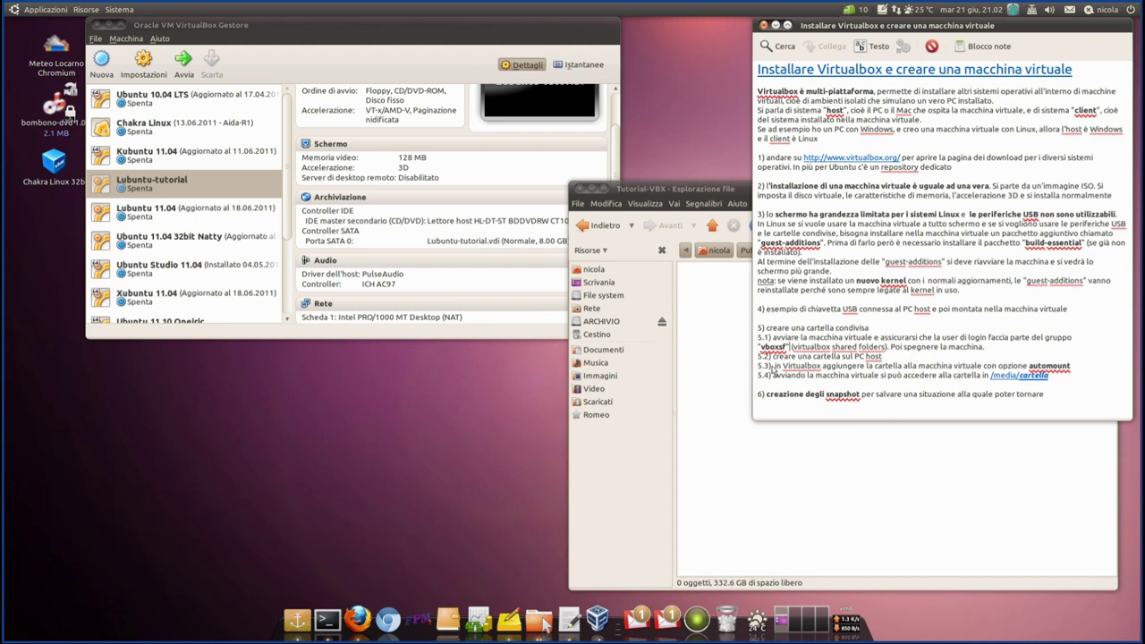
{"action": "left_click_drag", "start_coordinate": [773, 368], "coordinate": [1075, 368]}
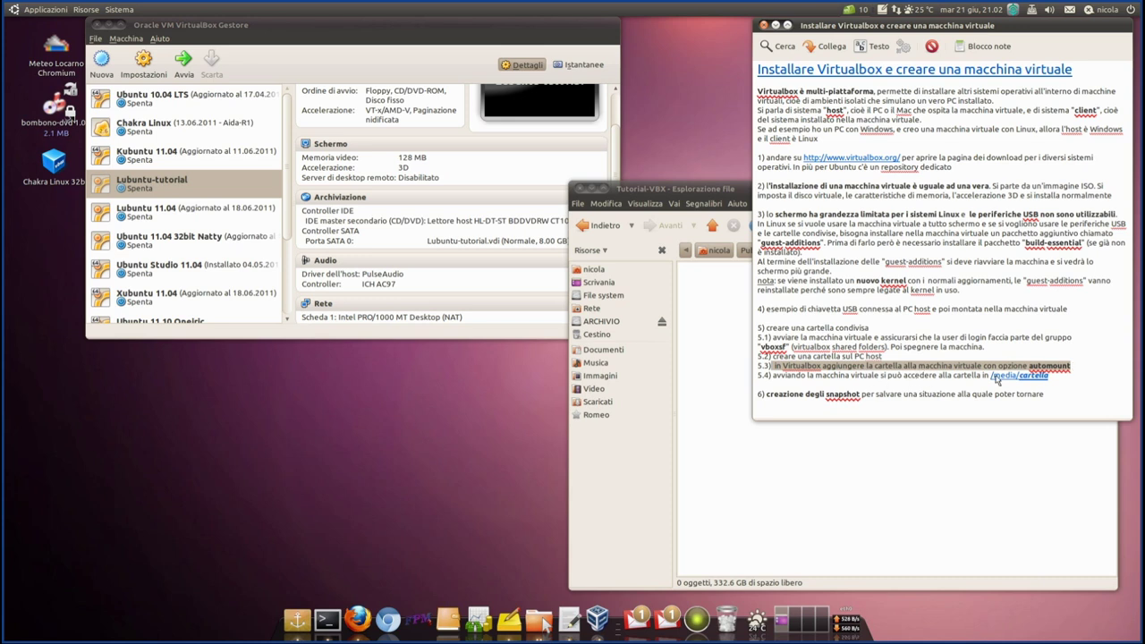
{"action": "left_click", "coordinate": [687, 387]}
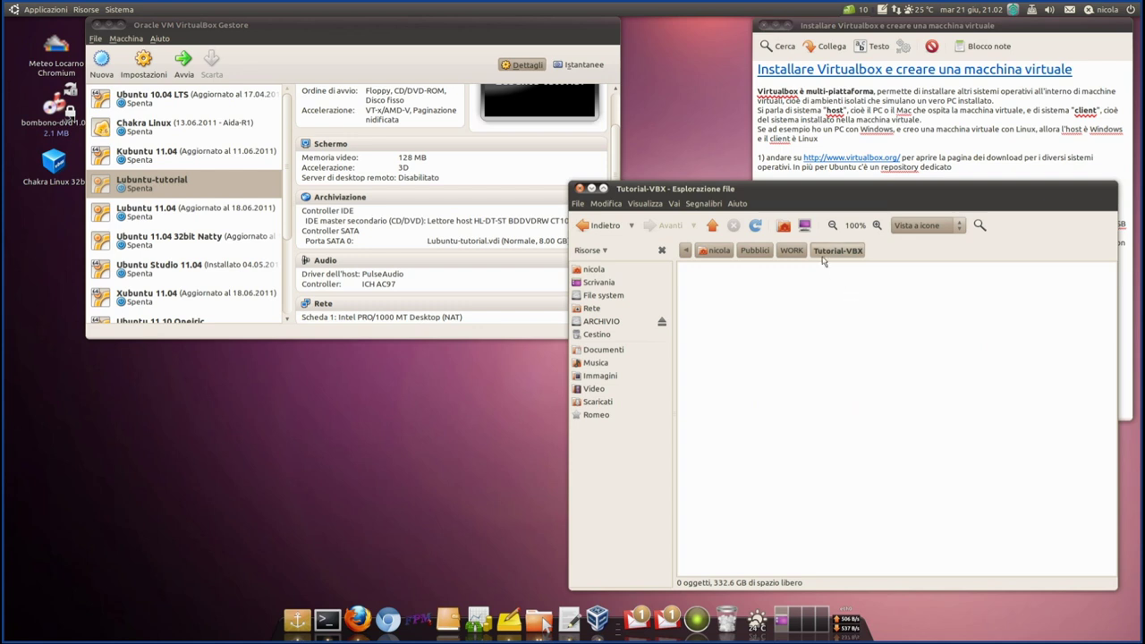
{"action": "left_click", "coordinate": [883, 27]}
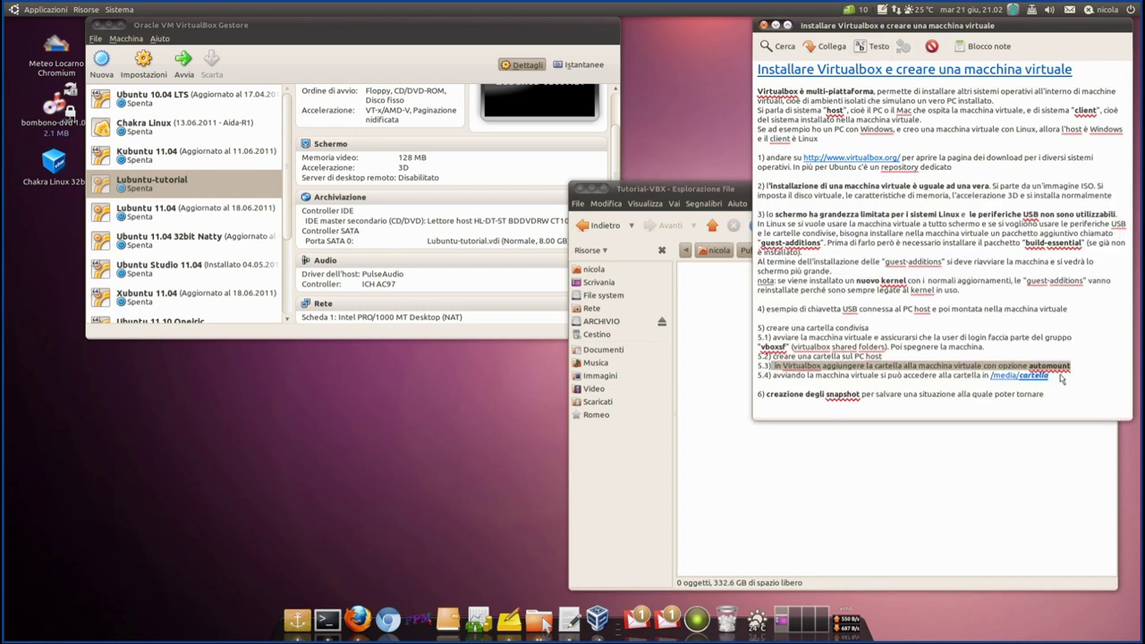
- Add a new shared folder to Lubuntu-tutorial with path Pubblici/WORK/Tutorial-VBX
{"action": "left_click", "coordinate": [168, 186]}
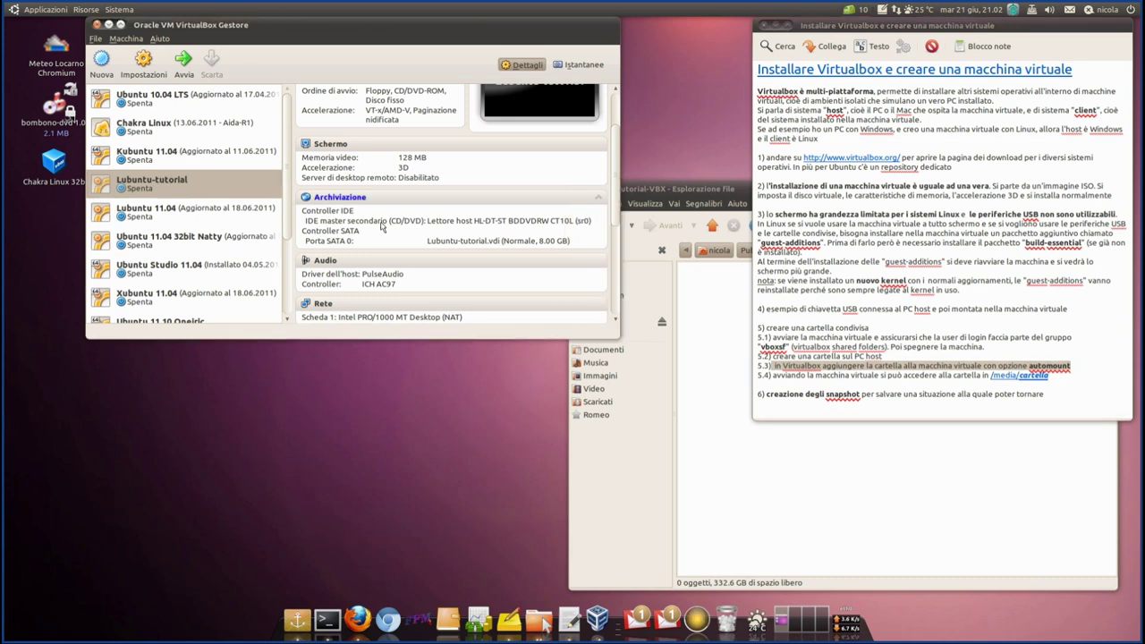
{"action": "scroll", "coordinate": [381, 228], "scroll_direction": "down", "scroll_amount": 5}
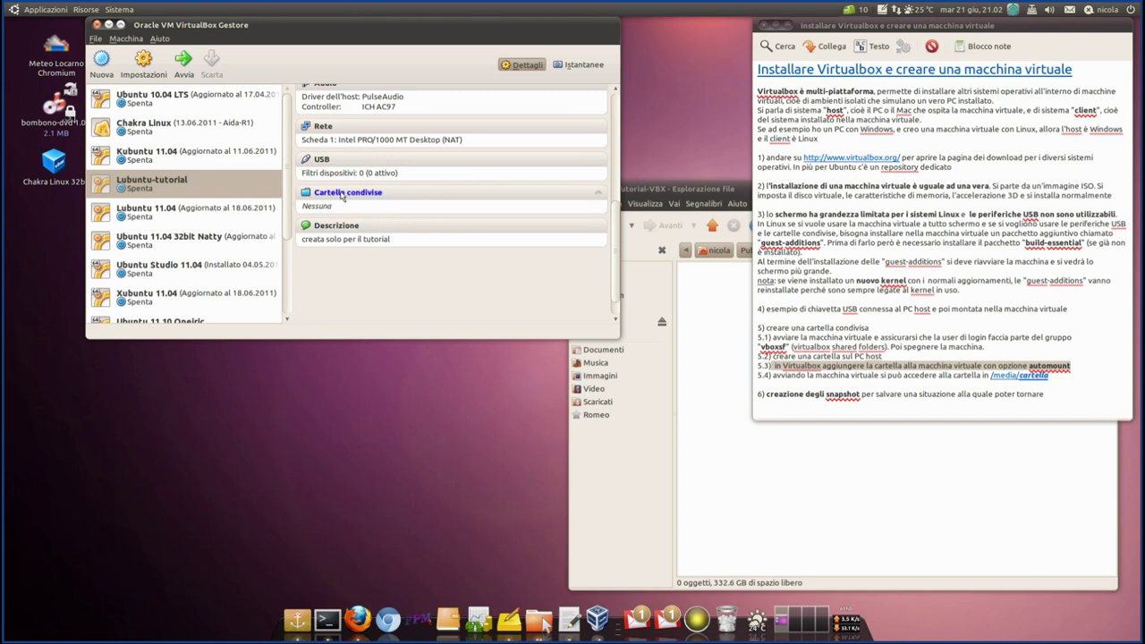
{"action": "left_click", "coordinate": [340, 194]}
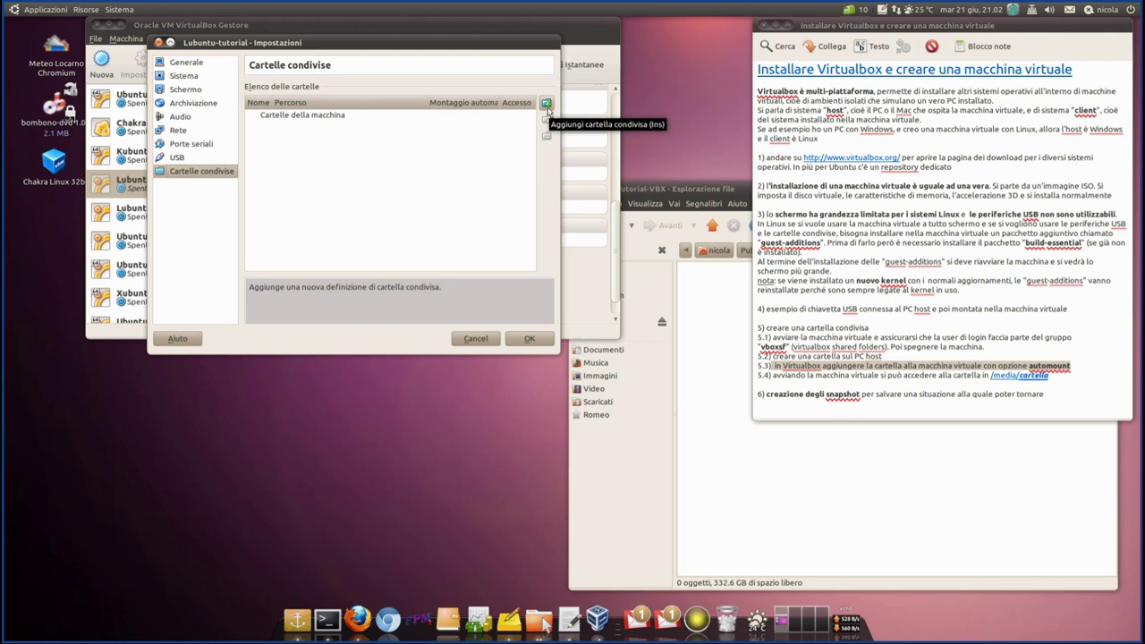
{"action": "left_click", "coordinate": [547, 103]}
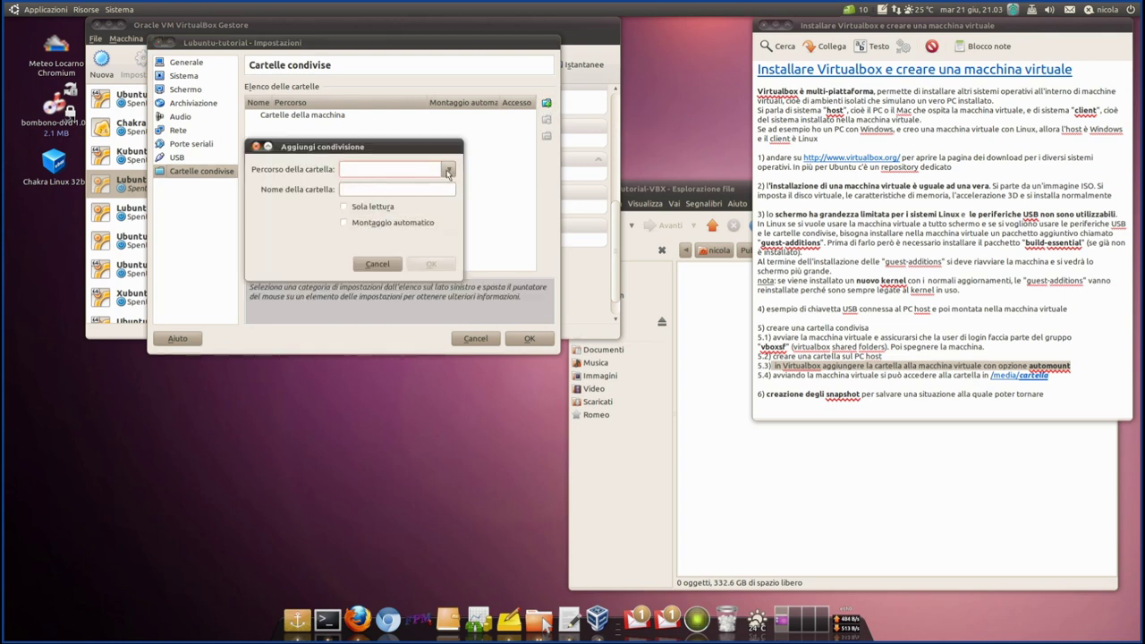
{"action": "left_click", "coordinate": [449, 169]}
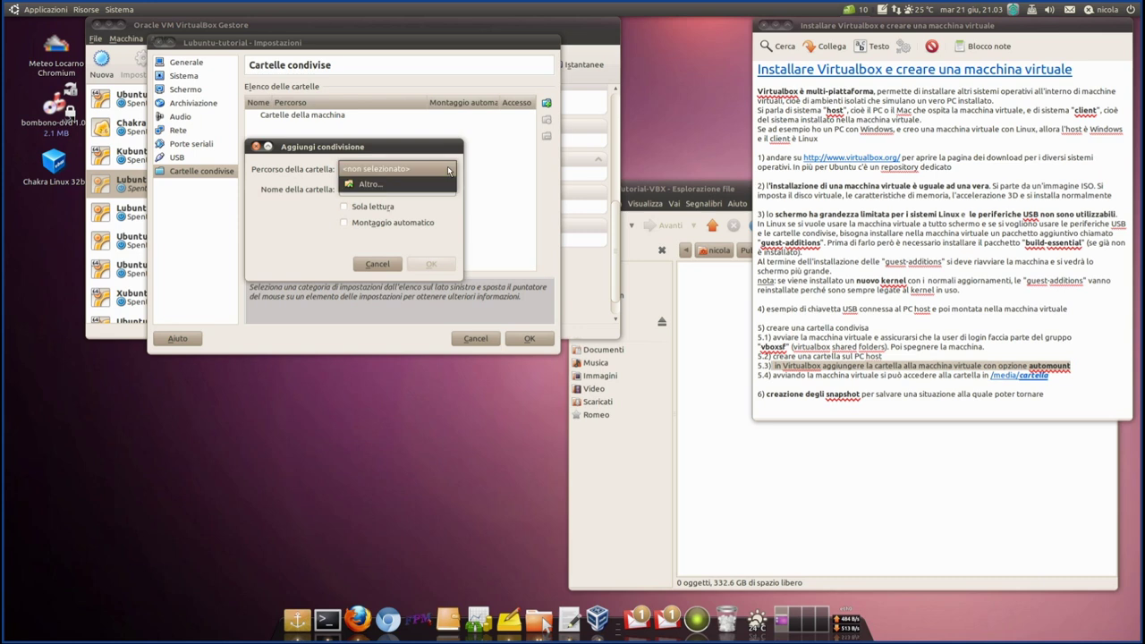
{"action": "left_click", "coordinate": [380, 185]}
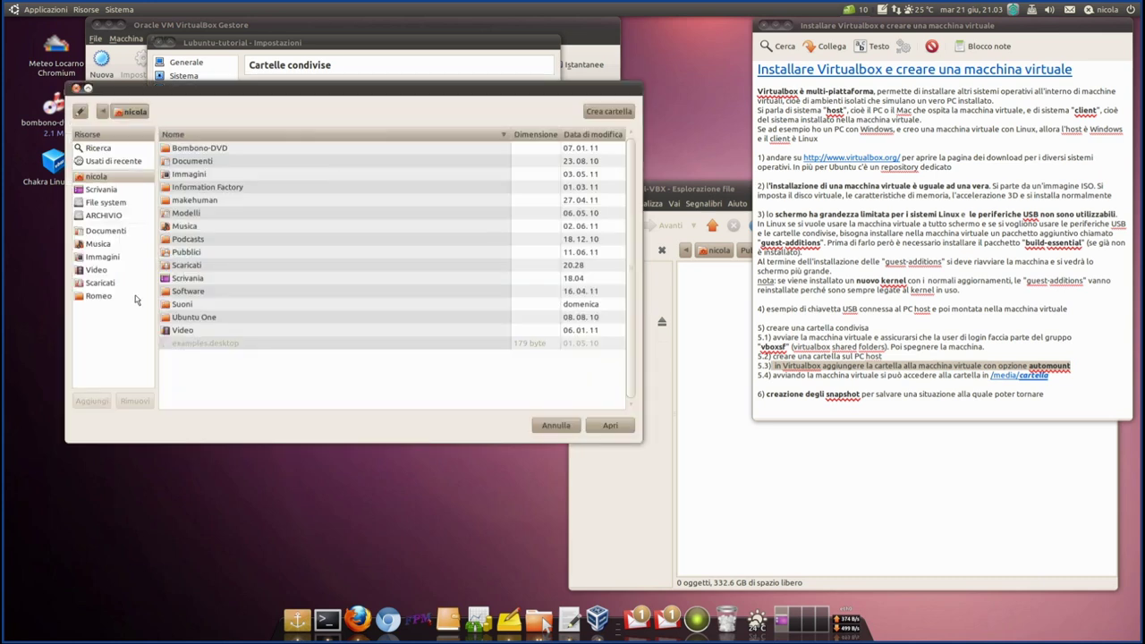
{"action": "double_click", "coordinate": [167, 254]}
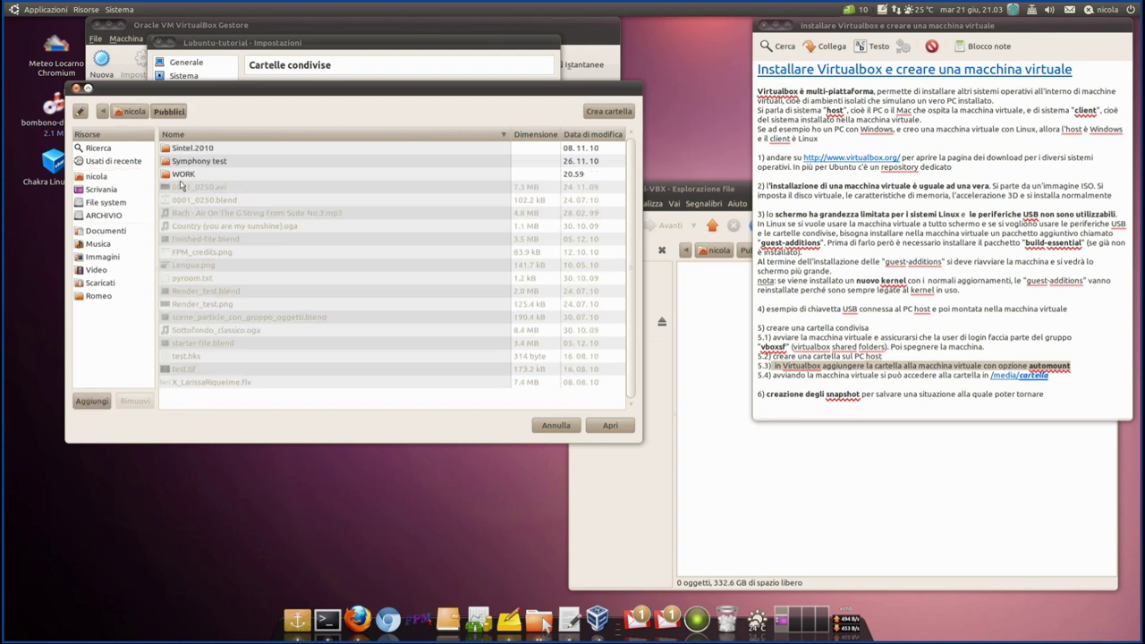
{"action": "double_click", "coordinate": [182, 184]}
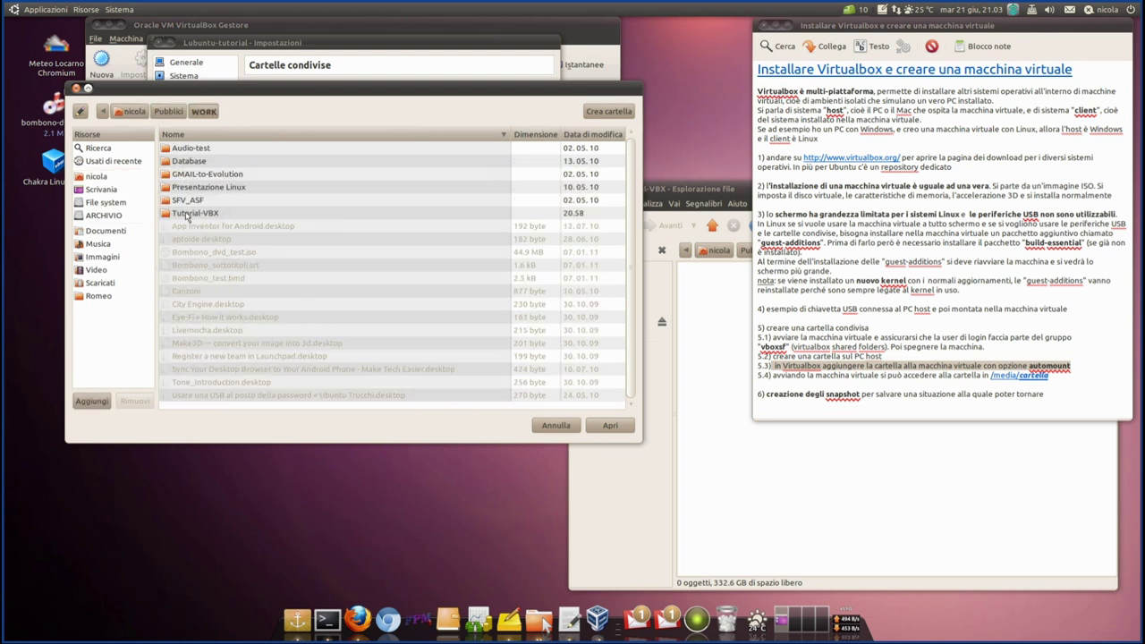
{"action": "left_click", "coordinate": [186, 214]}
{"action": "left_click", "coordinate": [610, 425]}
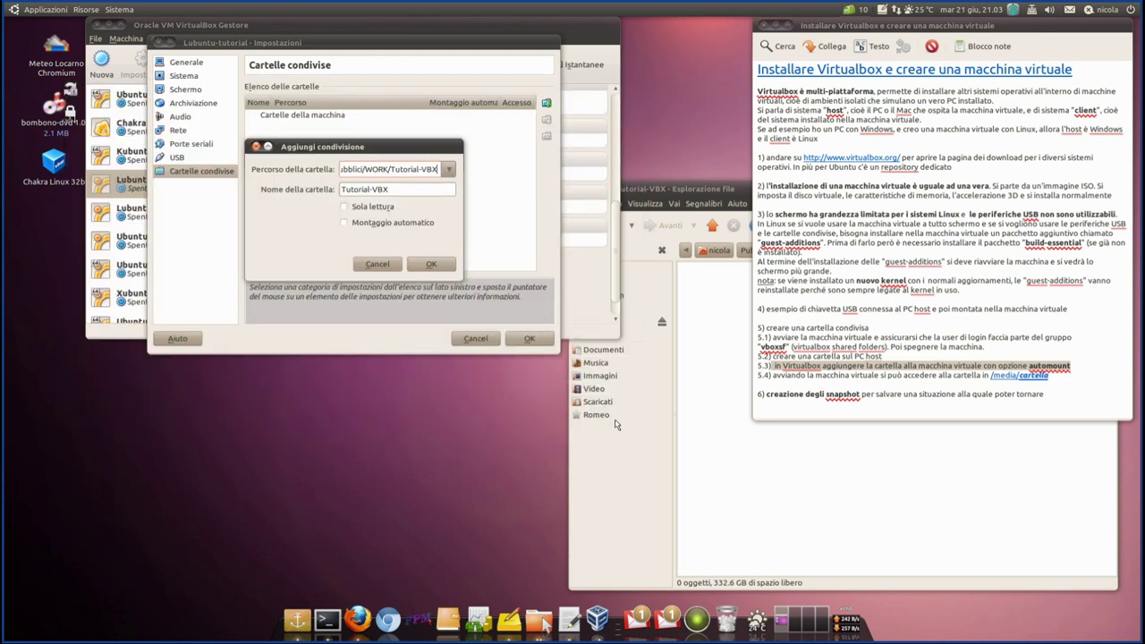
- Enable Montaggio automatico for the Tutorial-VBX share and save the machine settings
{"action": "left_click", "coordinate": [412, 191]}
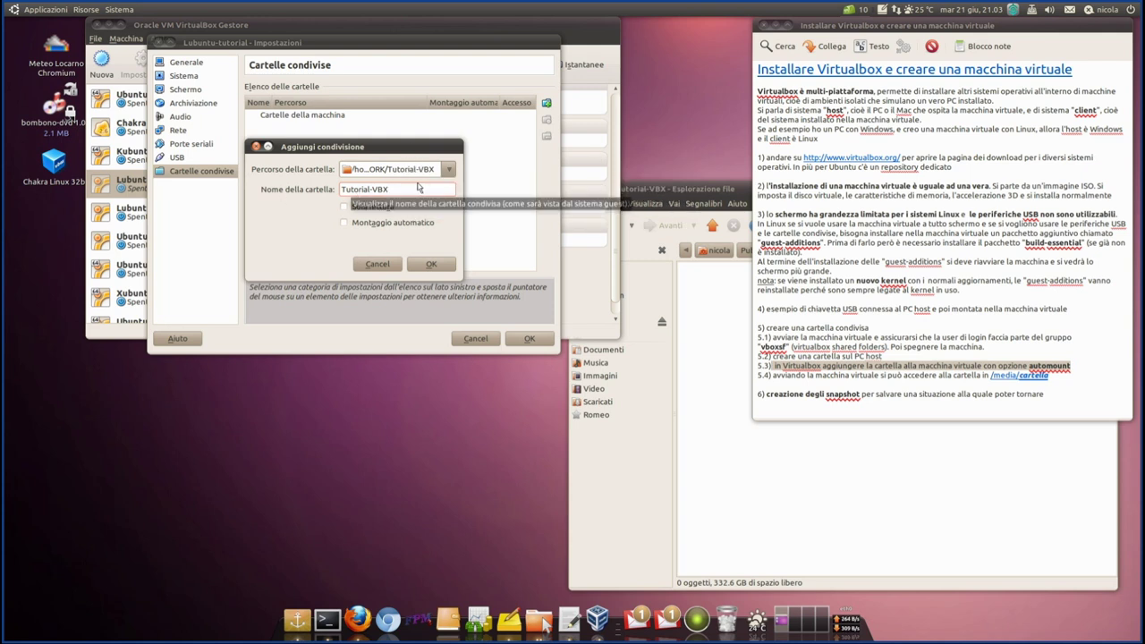
{"action": "left_click", "coordinate": [344, 224]}
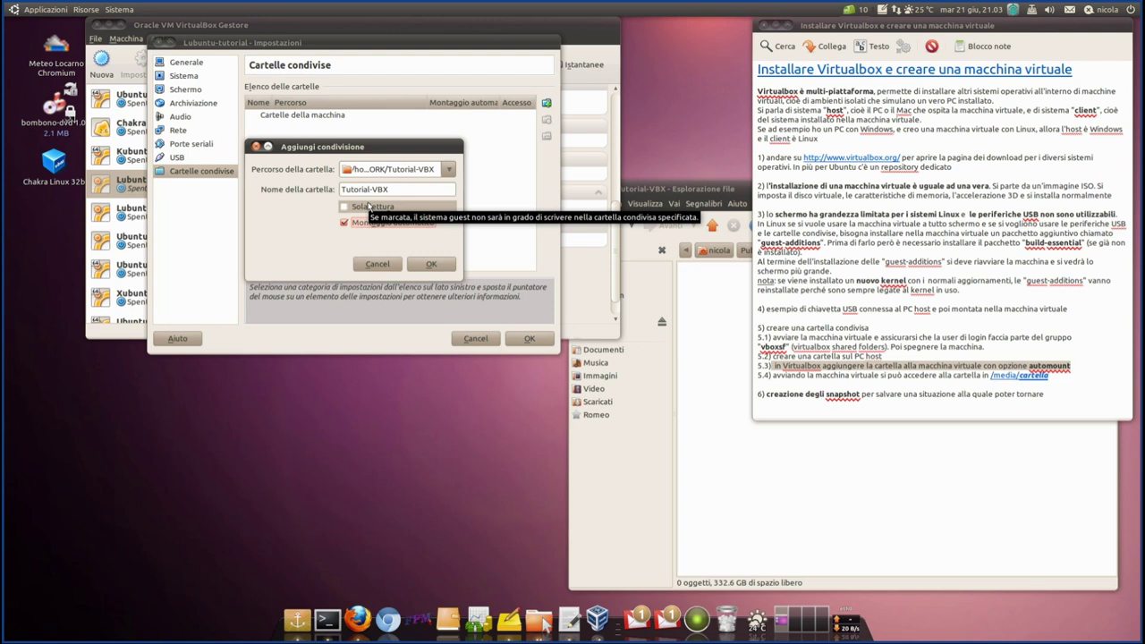
{"action": "left_click", "coordinate": [432, 266]}
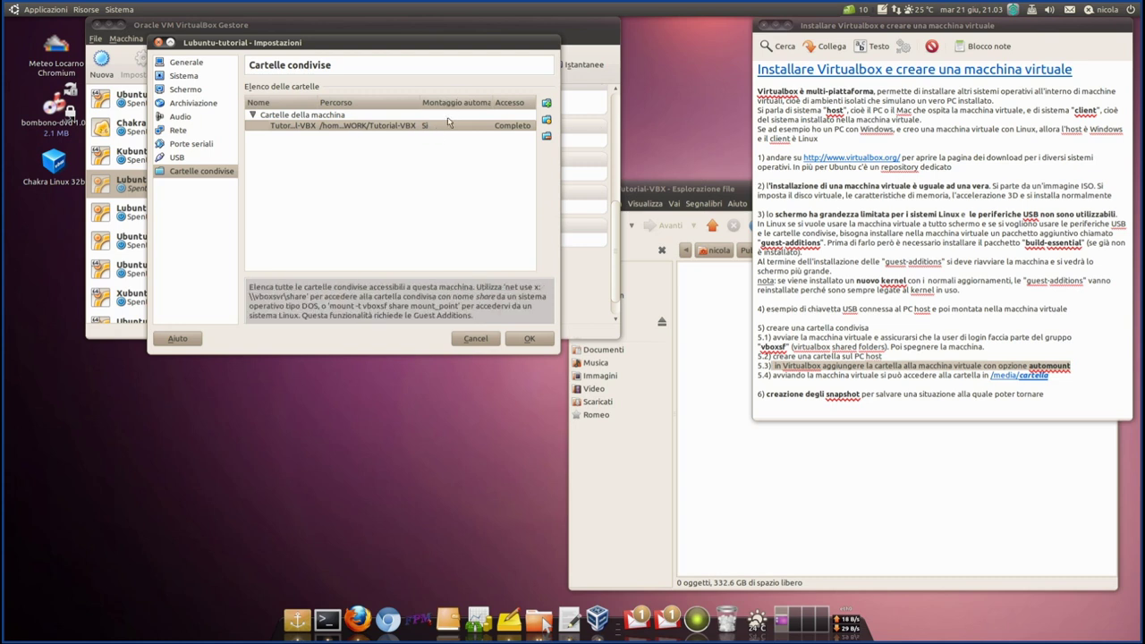
{"action": "mouse_move", "coordinate": [493, 105]}
{"action": "left_mouse_down"}
{"action": "mouse_move", "coordinate": [514, 105]}
{"action": "mouse_move", "coordinate": [481, 104]}
{"action": "left_mouse_up"}
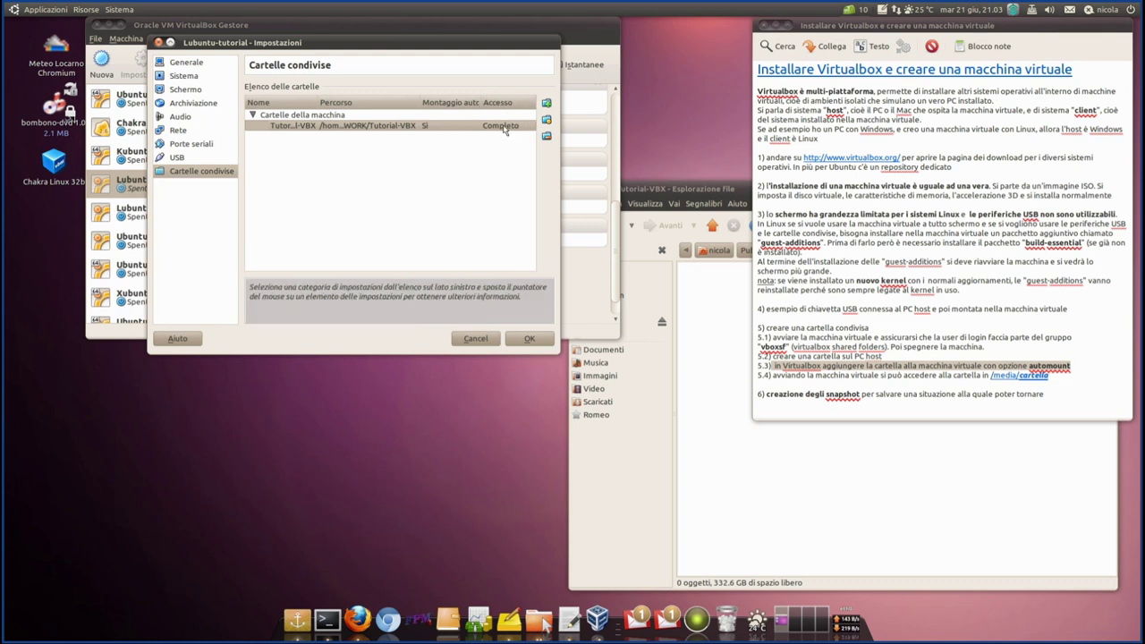
{"action": "left_click", "coordinate": [527, 338]}
{"action": "left_click_drag", "start_coordinate": [1050, 376], "coordinate": [751, 379]}
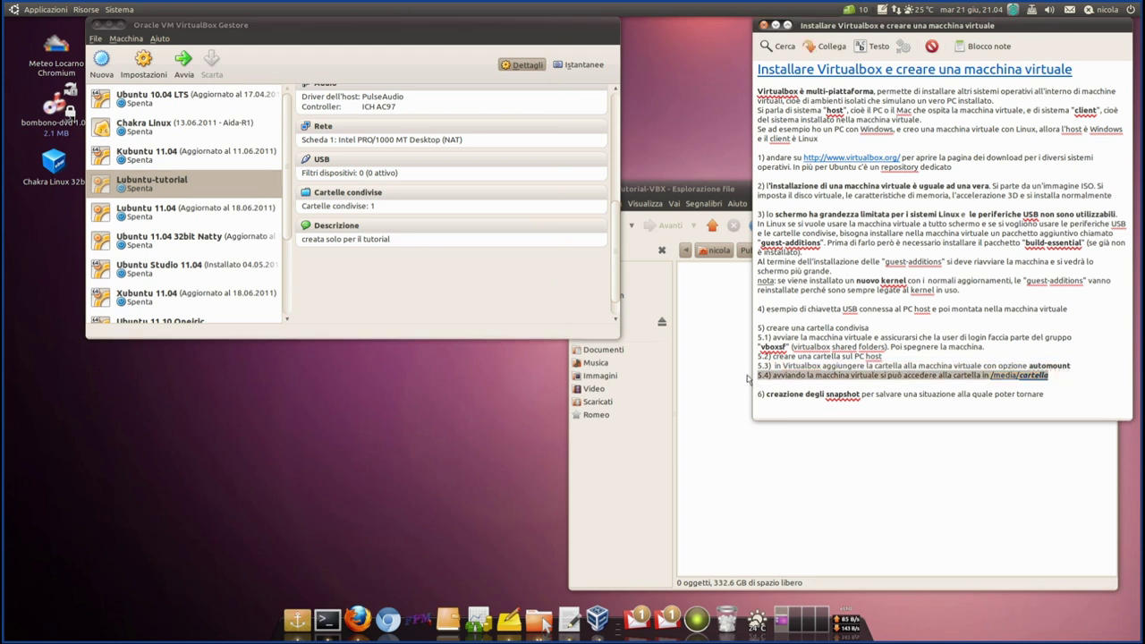
- Start the Lubuntu-tutorial virtual machine with Avvia
{"action": "left_click", "coordinate": [132, 180]}
{"action": "left_click", "coordinate": [182, 61]}
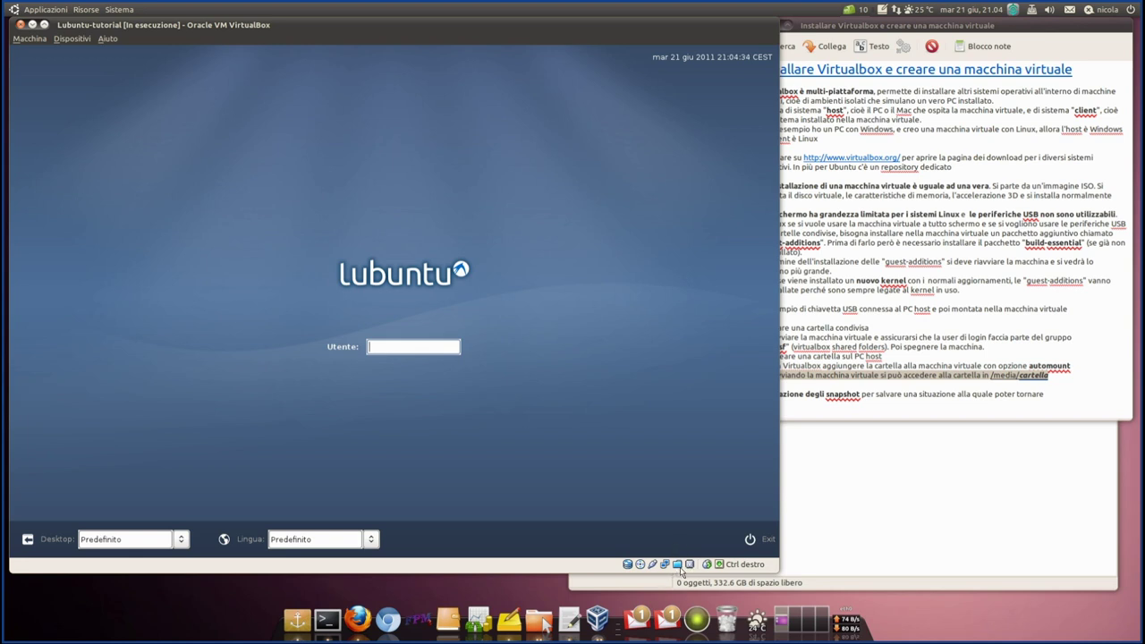
- Log in at the Lubuntu login screen with username and password, retrying after a failed attempt
{"action": "mouse_move", "coordinate": [676, 568]}
{"action": "type", "text": "icola"}
{"action": "key", "text": "Return"}
{"action": "type", "text": "••••••••"}
{"action": "key", "text": "Return"}
{"action": "key", "text": "Return"}
{"action": "key", "text": "Return"}
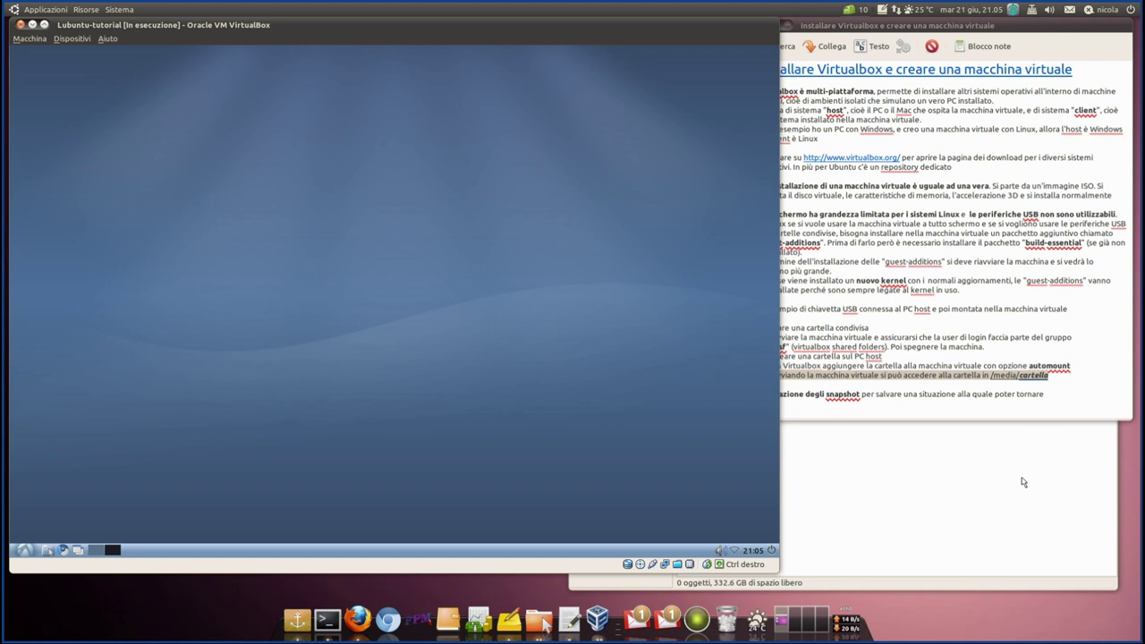
{"action": "left_click", "coordinate": [1075, 383]}
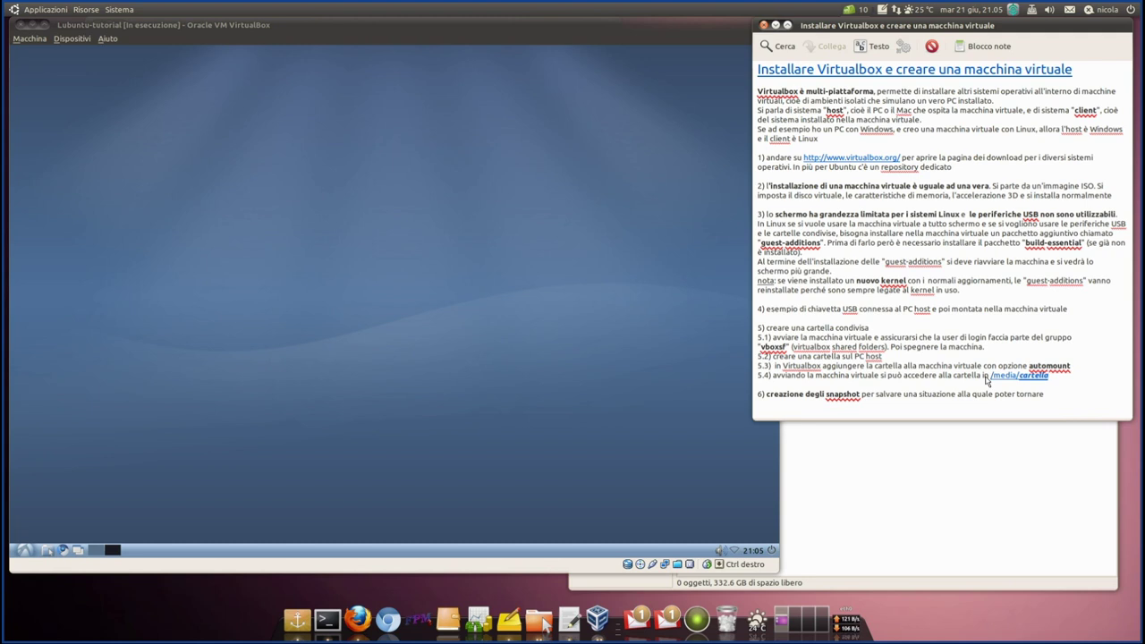
{"action": "left_click_drag", "start_coordinate": [987, 381], "coordinate": [1021, 380]}
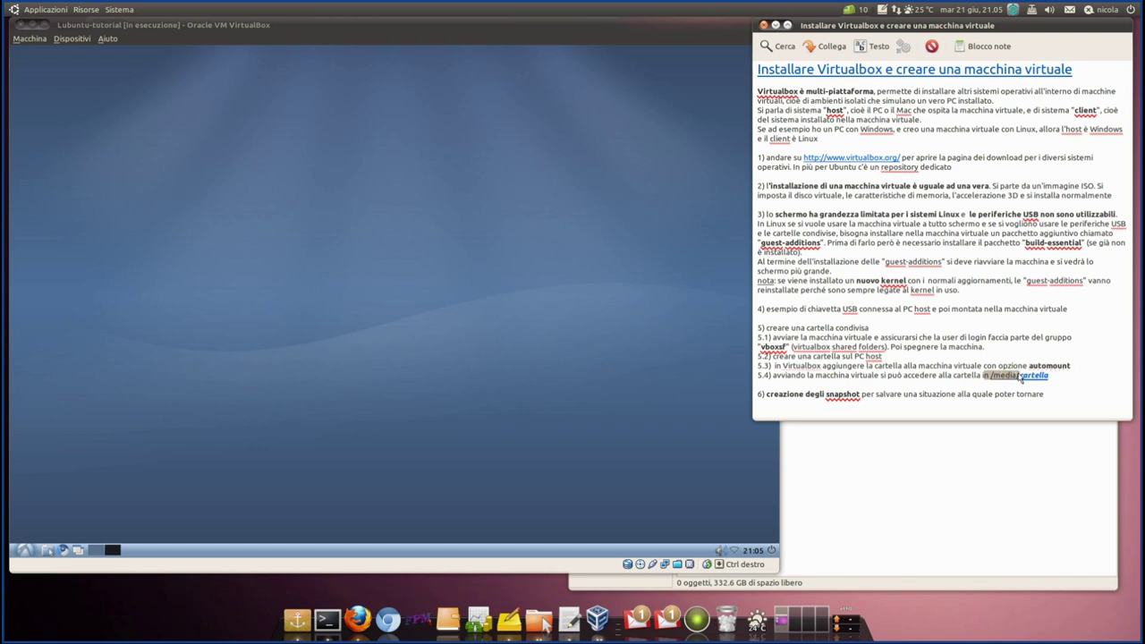
{"action": "left_click", "coordinate": [971, 381]}
{"action": "left_click_drag", "start_coordinate": [984, 380], "coordinate": [1076, 379]}
{"action": "left_click_drag", "start_coordinate": [776, 380], "coordinate": [1061, 383]}
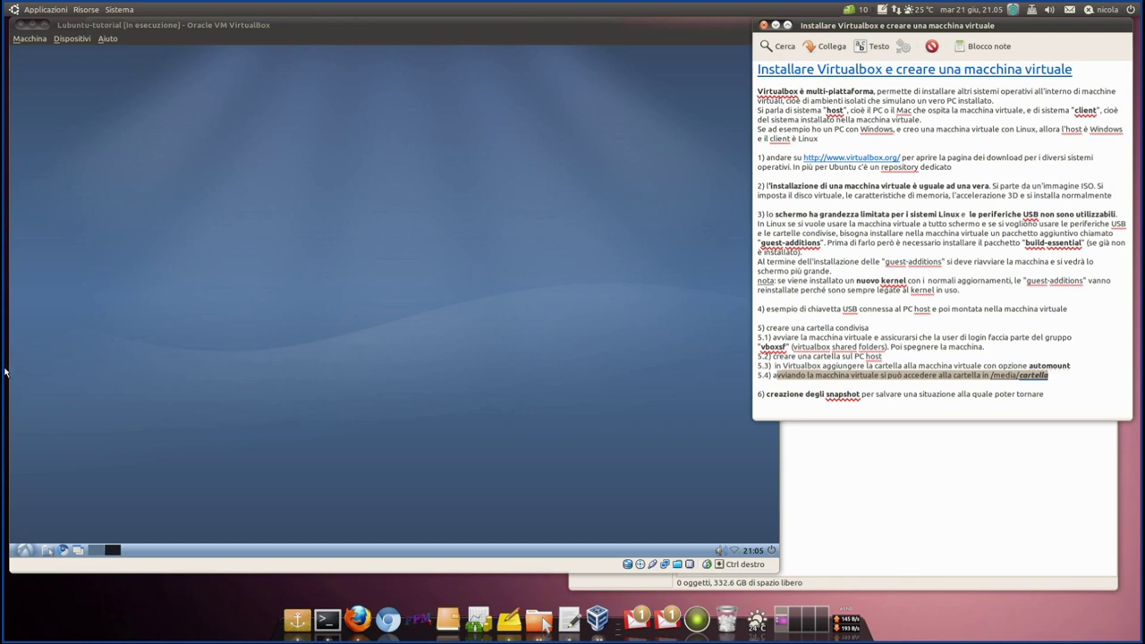
{"action": "left_click", "coordinate": [136, 306]}
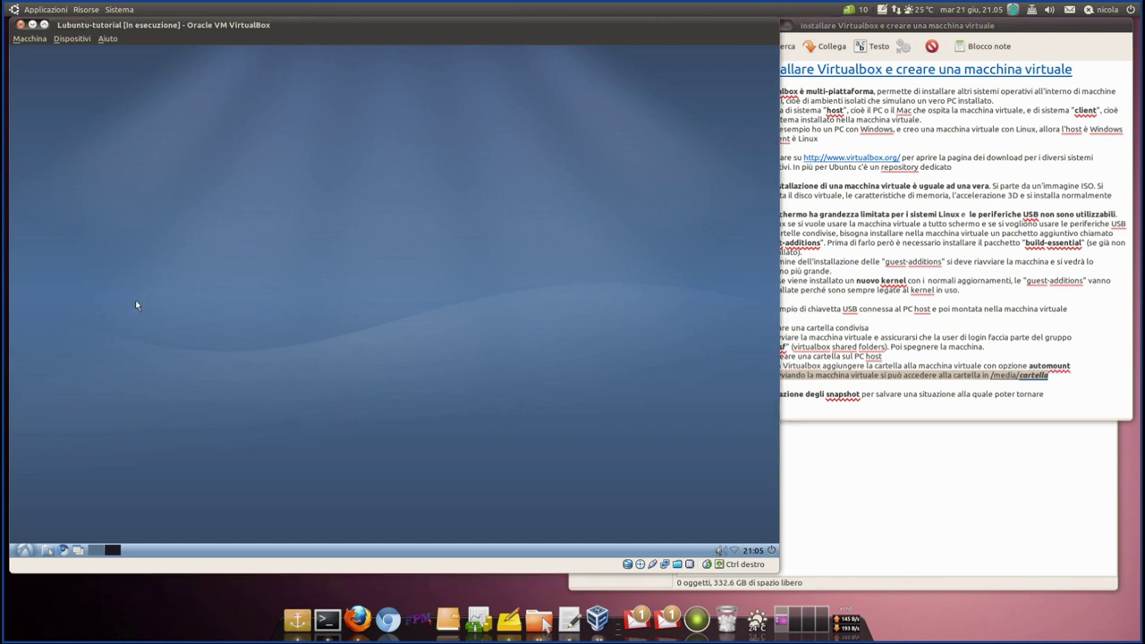
- Navigate the guest file manager from home up to /media and open sf_Tutorial-VBX
{"action": "left_click", "coordinate": [49, 551]}
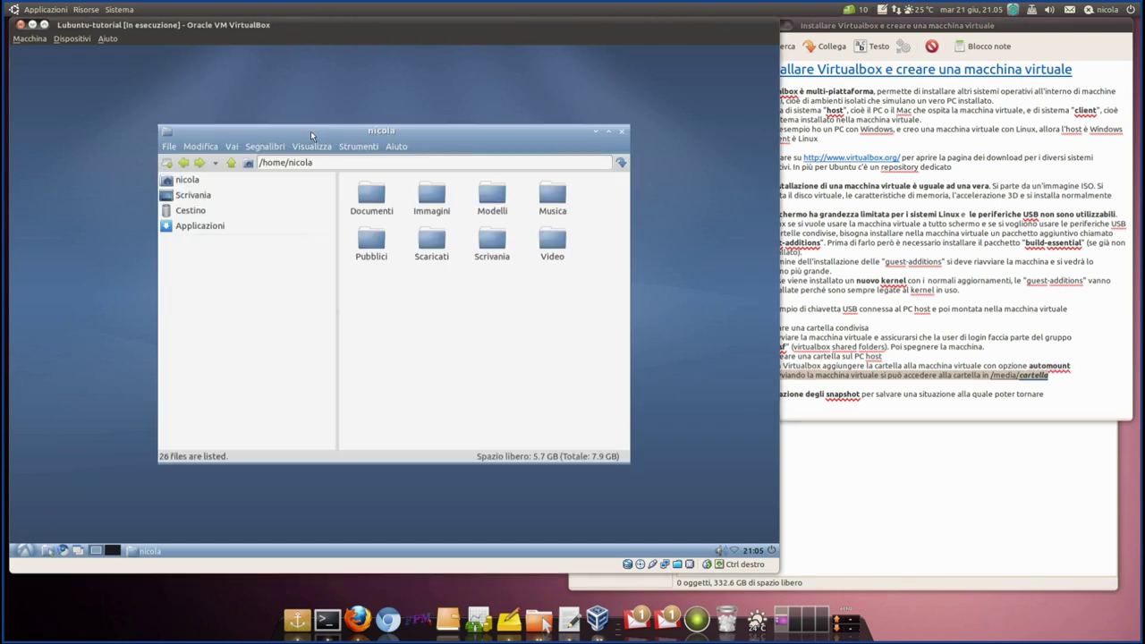
{"action": "left_click_drag", "start_coordinate": [340, 119], "coordinate": [338, 89]}
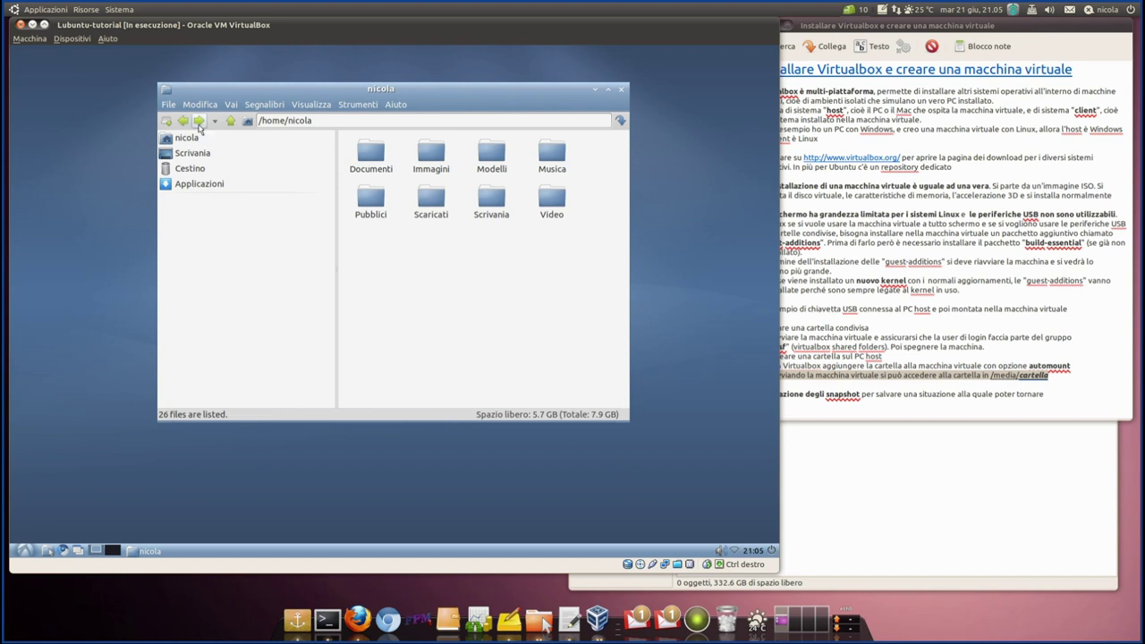
{"action": "left_click", "coordinate": [231, 121]}
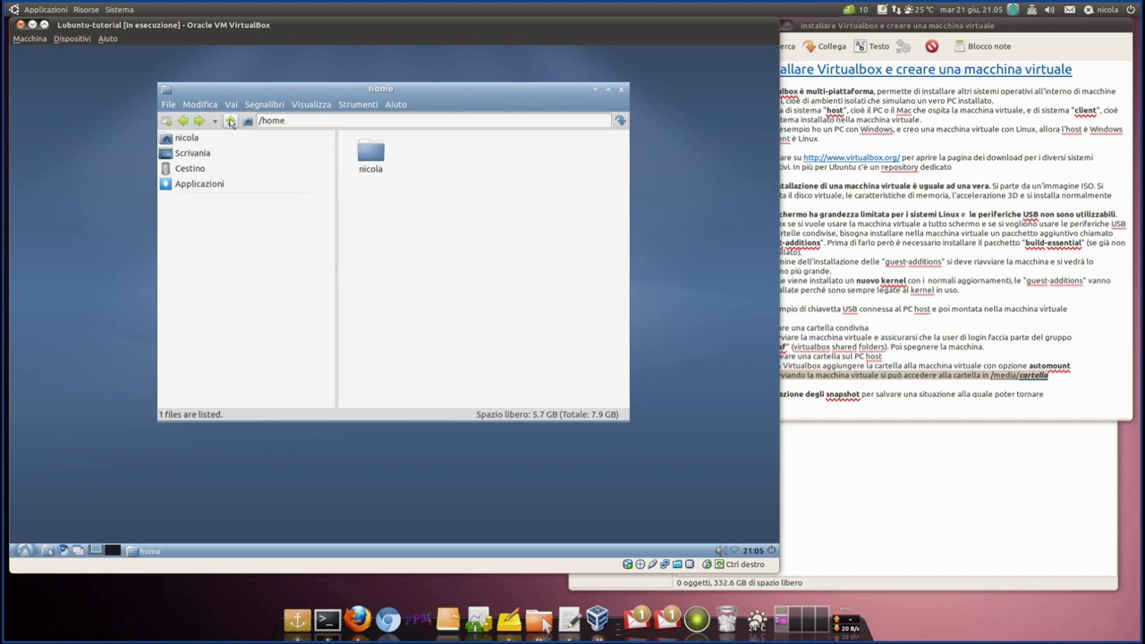
{"action": "left_click", "coordinate": [231, 122]}
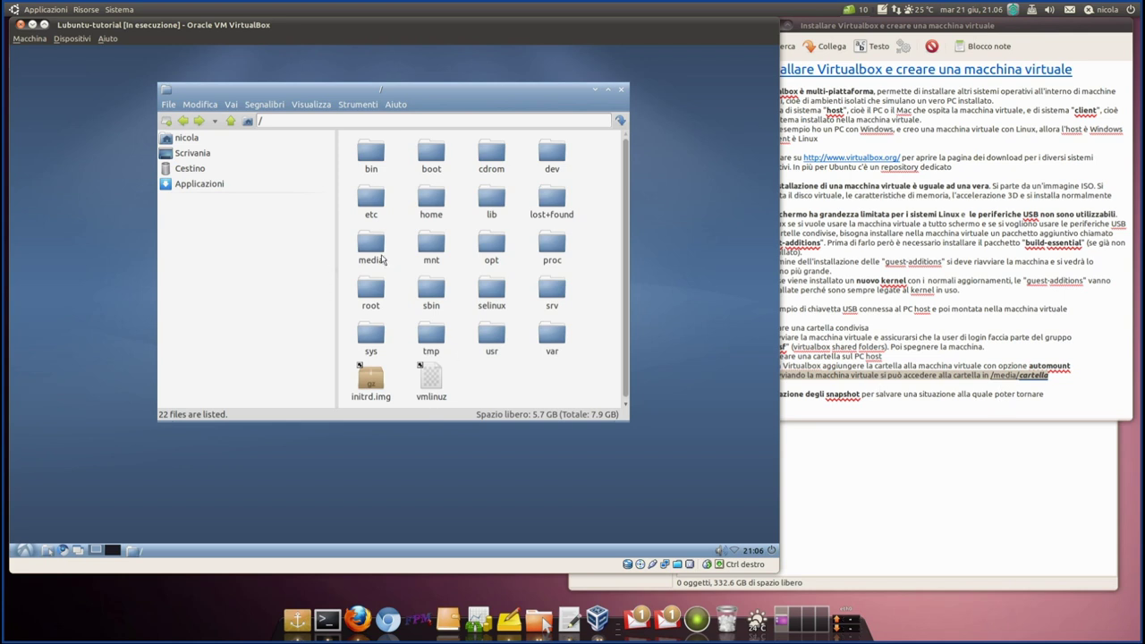
{"action": "double_click", "coordinate": [377, 251]}
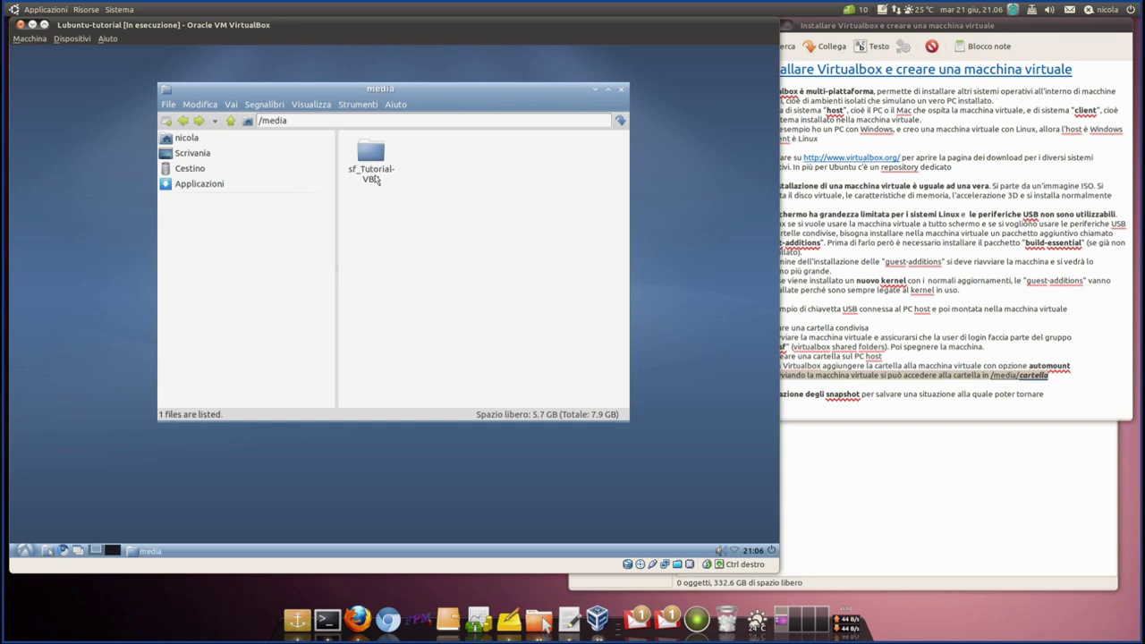
{"action": "left_click", "coordinate": [375, 158]}
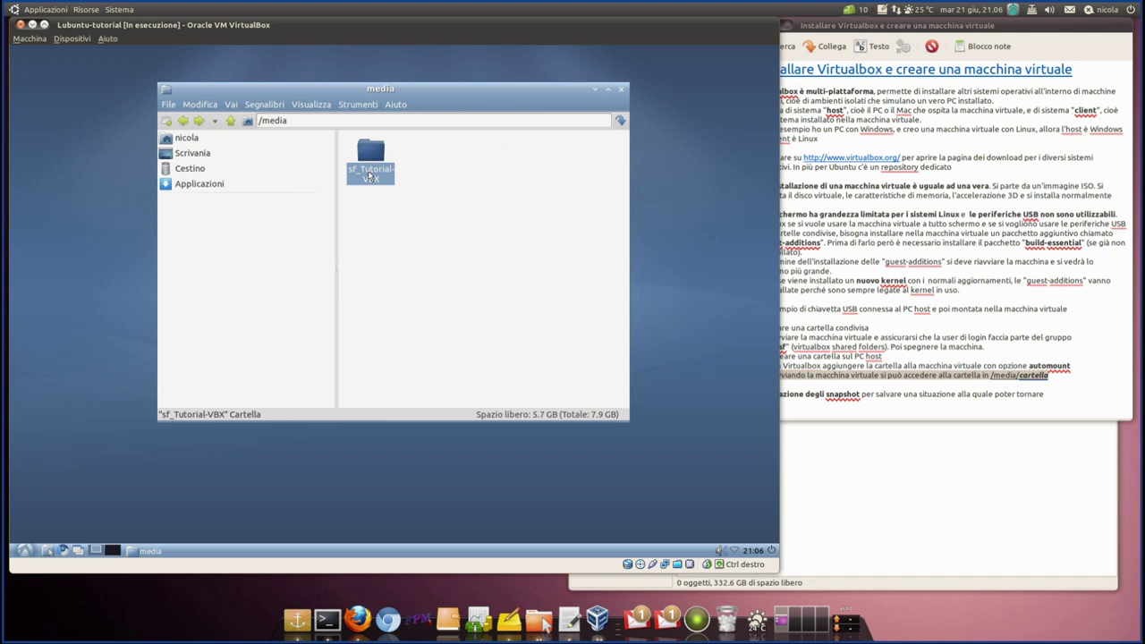
{"action": "left_click", "coordinate": [852, 475]}
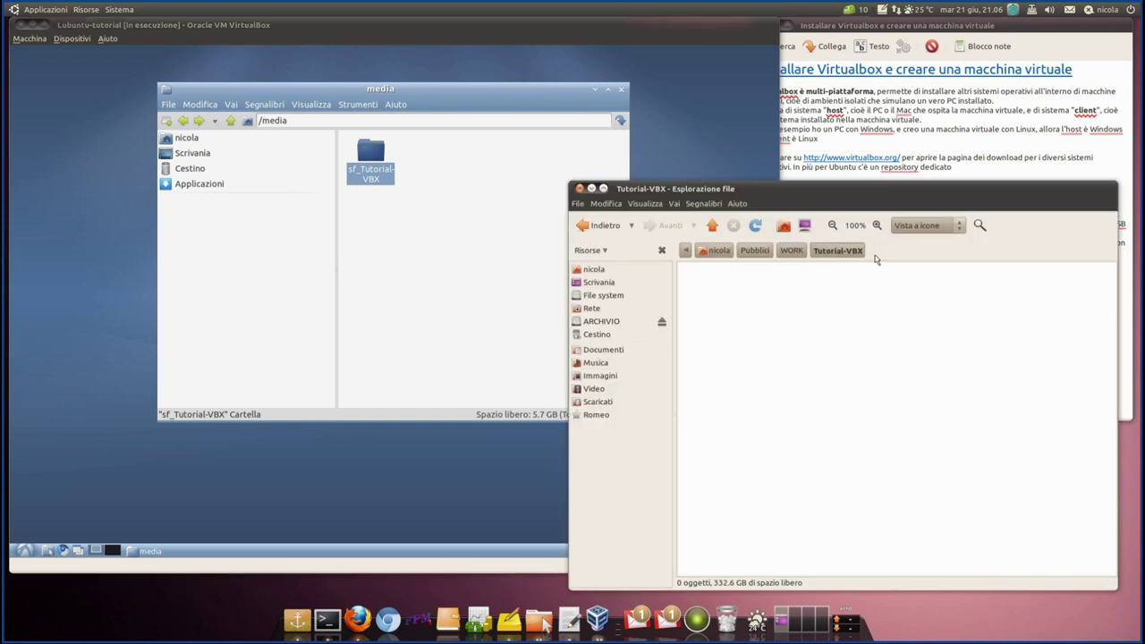
{"action": "left_click_drag", "start_coordinate": [278, 88], "coordinate": [156, 65]}
{"action": "double_click", "coordinate": [247, 134]}
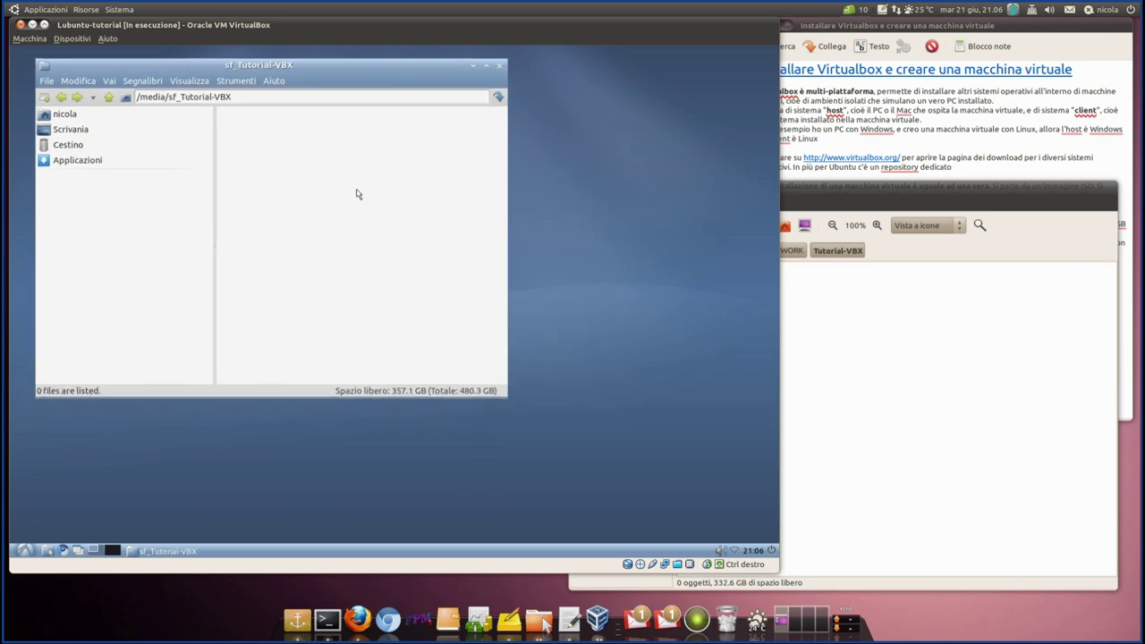
- Create an empty file named Test_vbx.txt in the shared folder
{"action": "right_click", "coordinate": [265, 148]}
{"action": "mouse_move", "coordinate": [291, 159]}
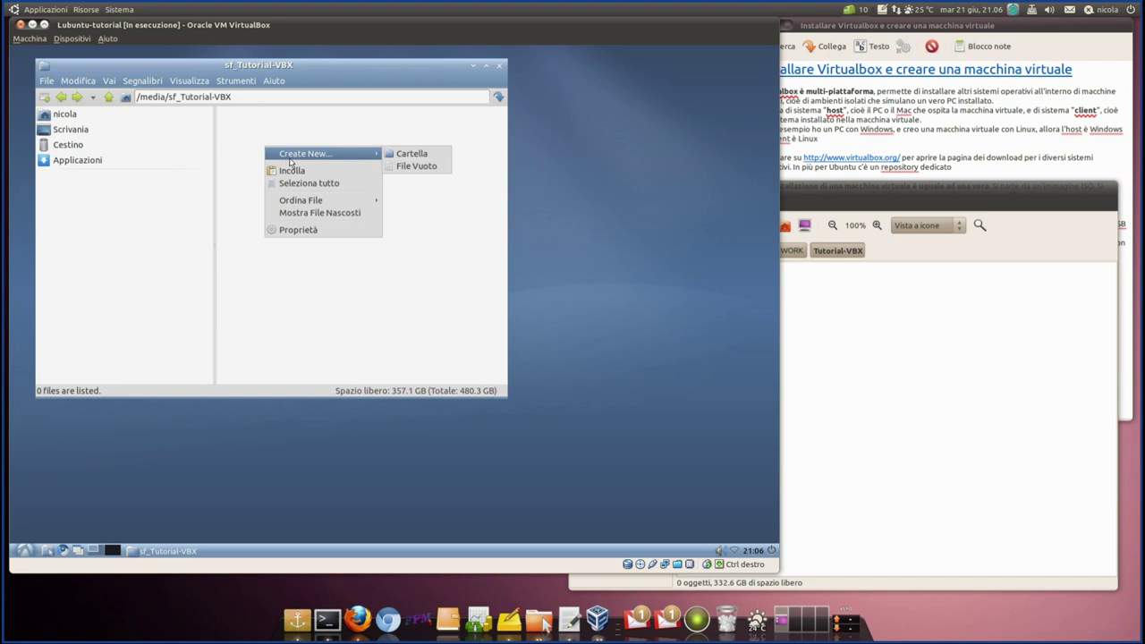
{"action": "left_click", "coordinate": [416, 166]}
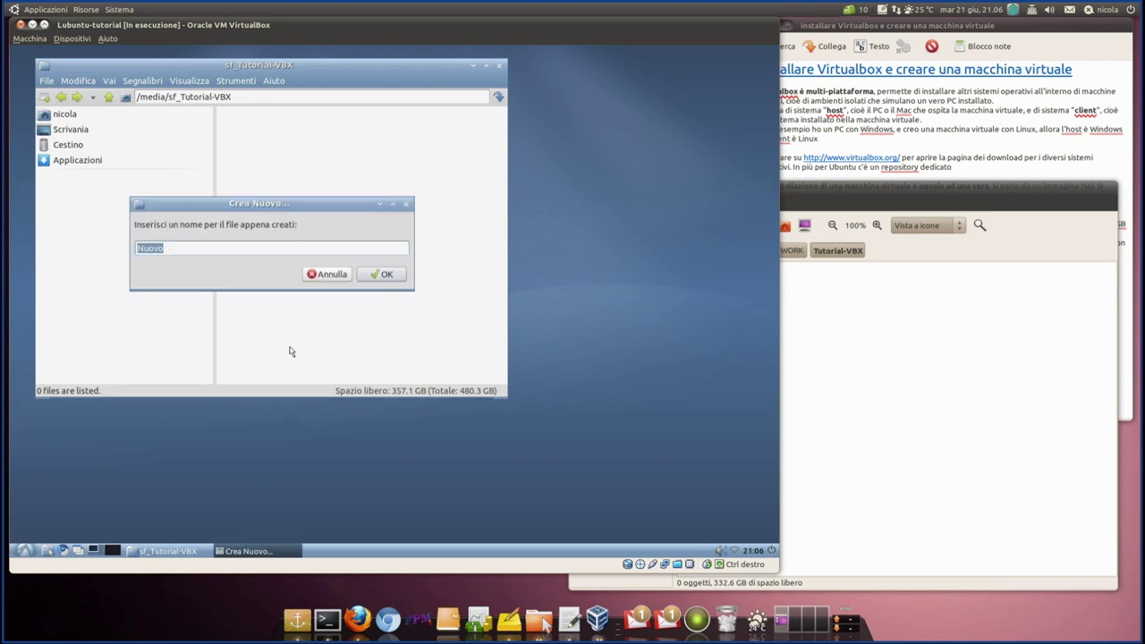
{"action": "type", "text": "T"}
{"action": "type", "text": "est_vb"}
{"action": "type", "text": "y"}
{"action": "type", "text": ".txt"}
{"action": "key", "text": "Return"}
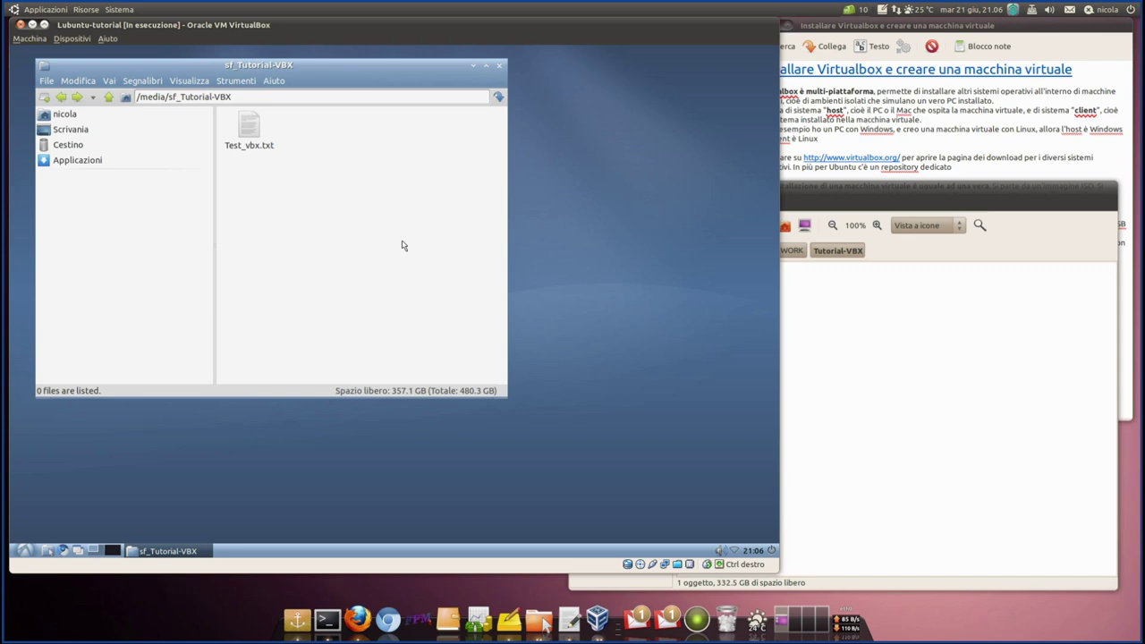
{"action": "left_click", "coordinate": [258, 131]}
- Check that Test_vbx.txt appears at 0 bytes in the host's Tutorial-VBX folder
{"action": "left_click_drag", "start_coordinate": [263, 69], "coordinate": [243, 57]}
{"action": "left_click", "coordinate": [912, 187]}
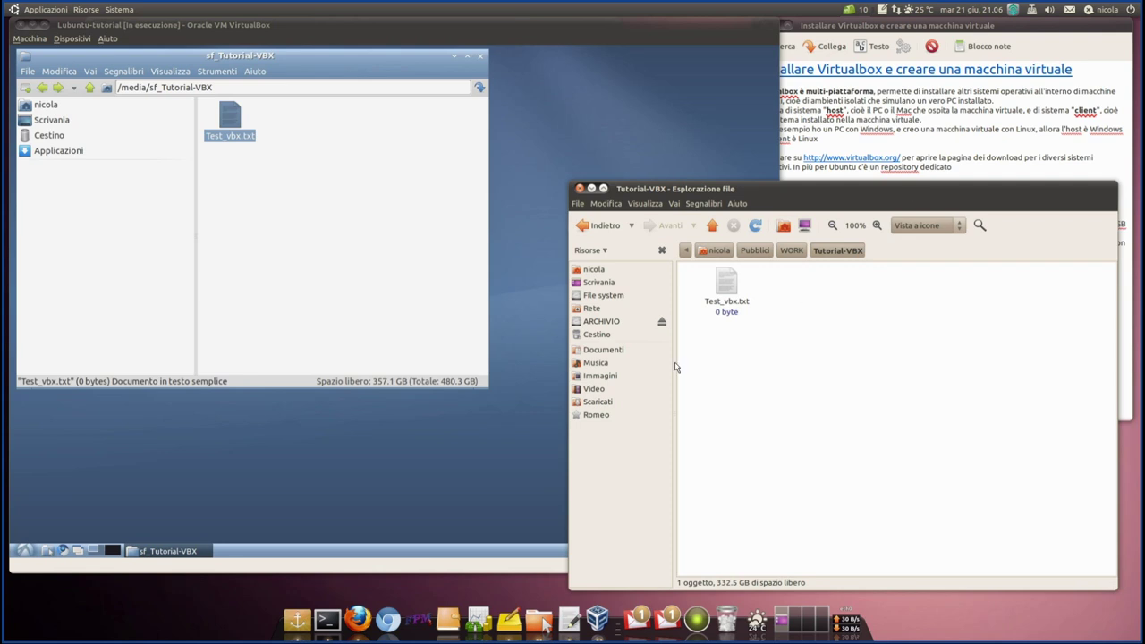
{"action": "left_click_drag", "start_coordinate": [727, 189], "coordinate": [742, 239]}
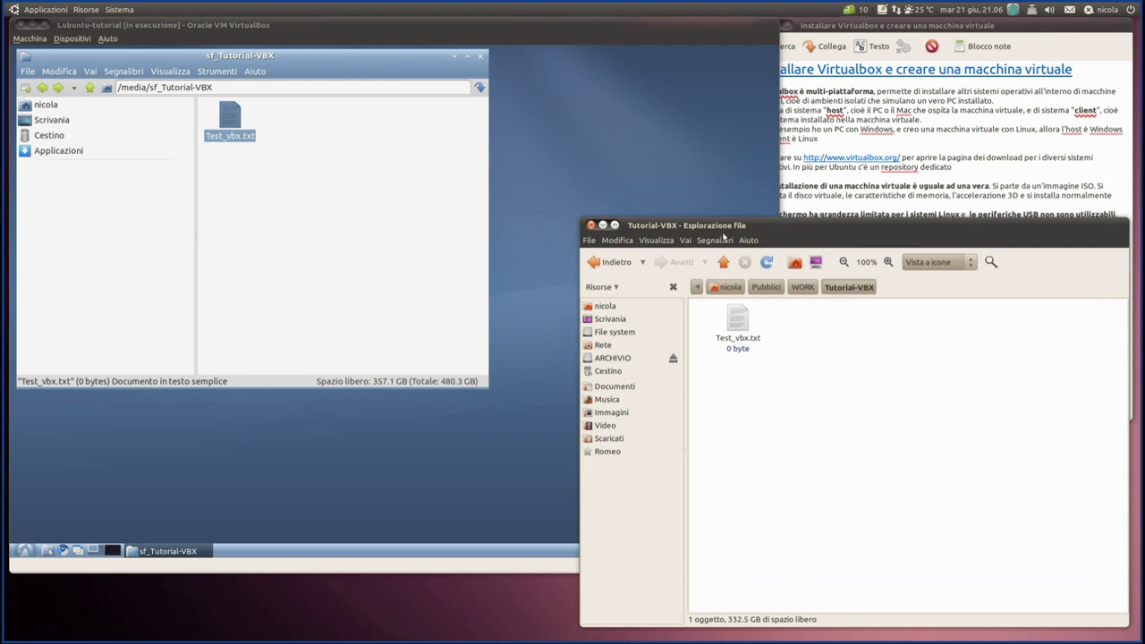
{"action": "left_click", "coordinate": [714, 240]}
{"action": "left_click", "coordinate": [822, 229]}
{"action": "left_click_drag", "start_coordinate": [822, 231], "coordinate": [1033, 215]}
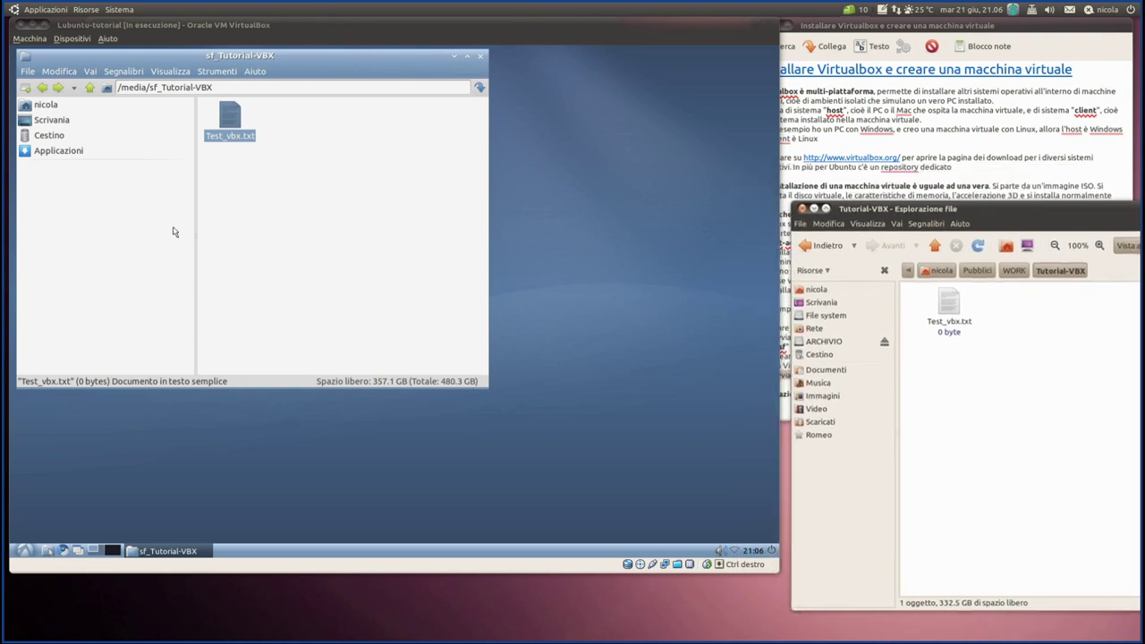
{"action": "left_click", "coordinate": [234, 122]}
- Cancel the execute prompt and toggle Test_vbx.txt's executable flag in Proprietà > Permessi
{"action": "double_click", "coordinate": [235, 123]}
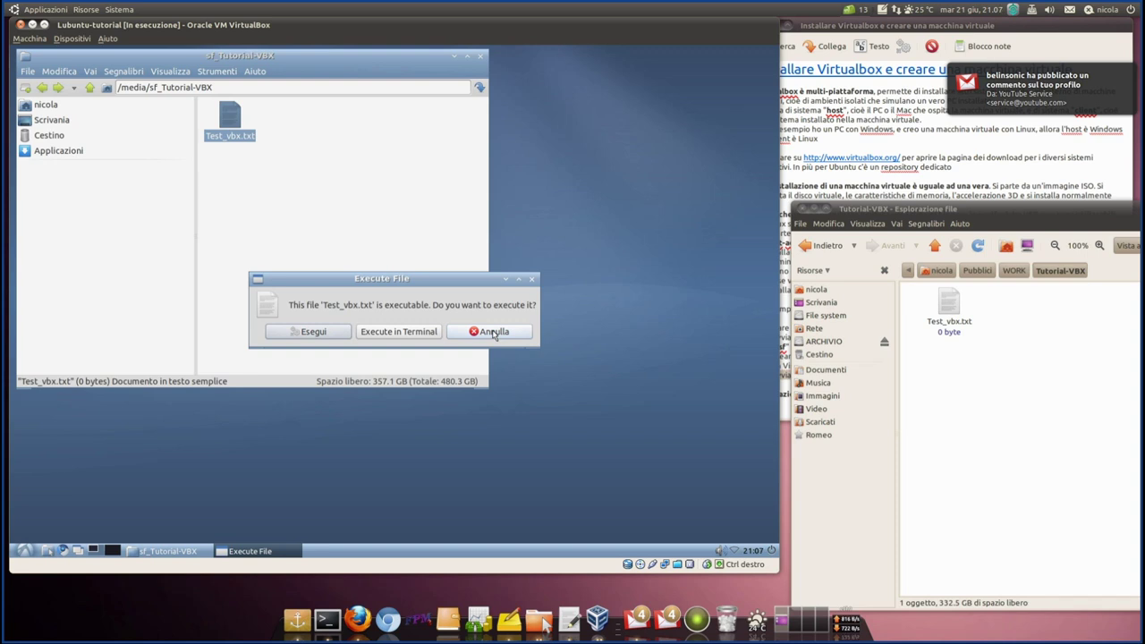
{"action": "left_click", "coordinate": [332, 337]}
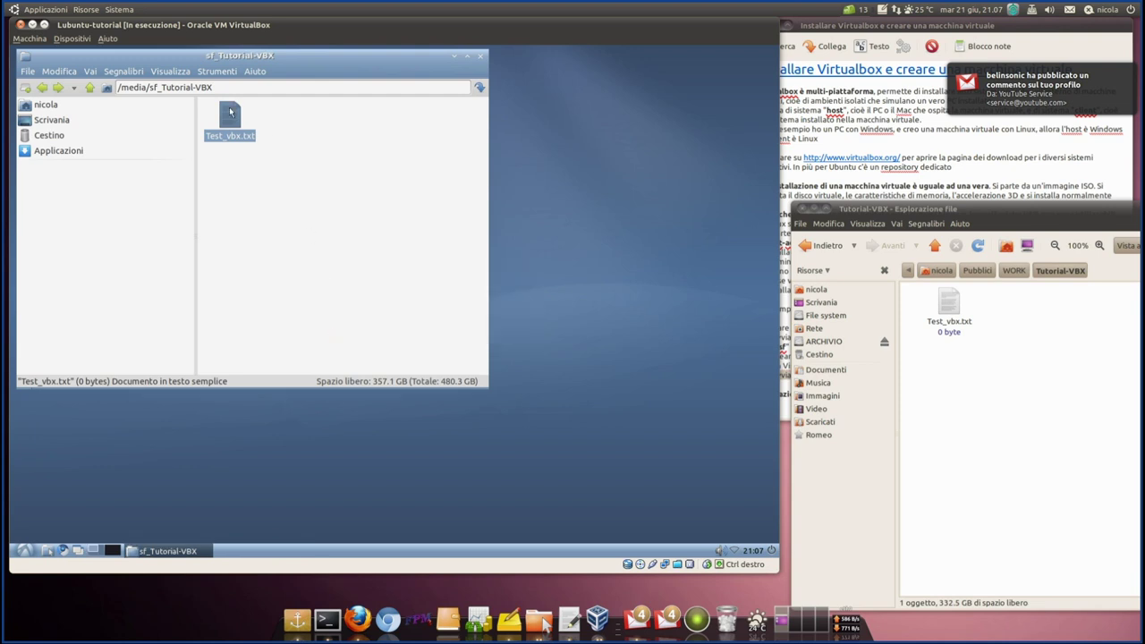
{"action": "right_click", "coordinate": [232, 114]}
{"action": "left_click", "coordinate": [261, 266]}
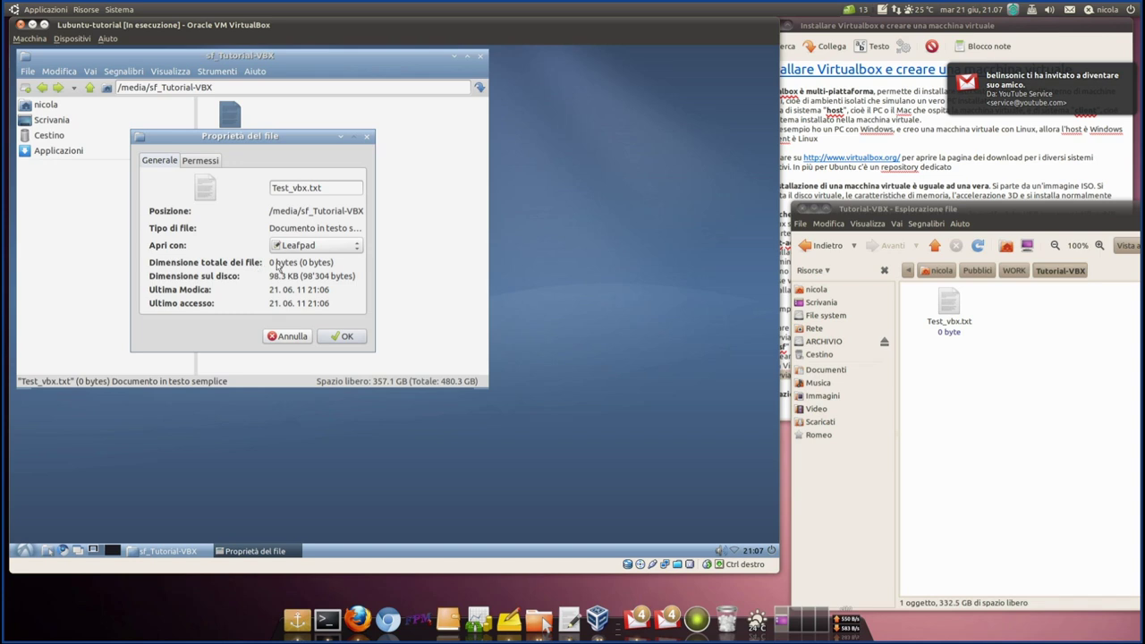
{"action": "left_click", "coordinate": [202, 161]}
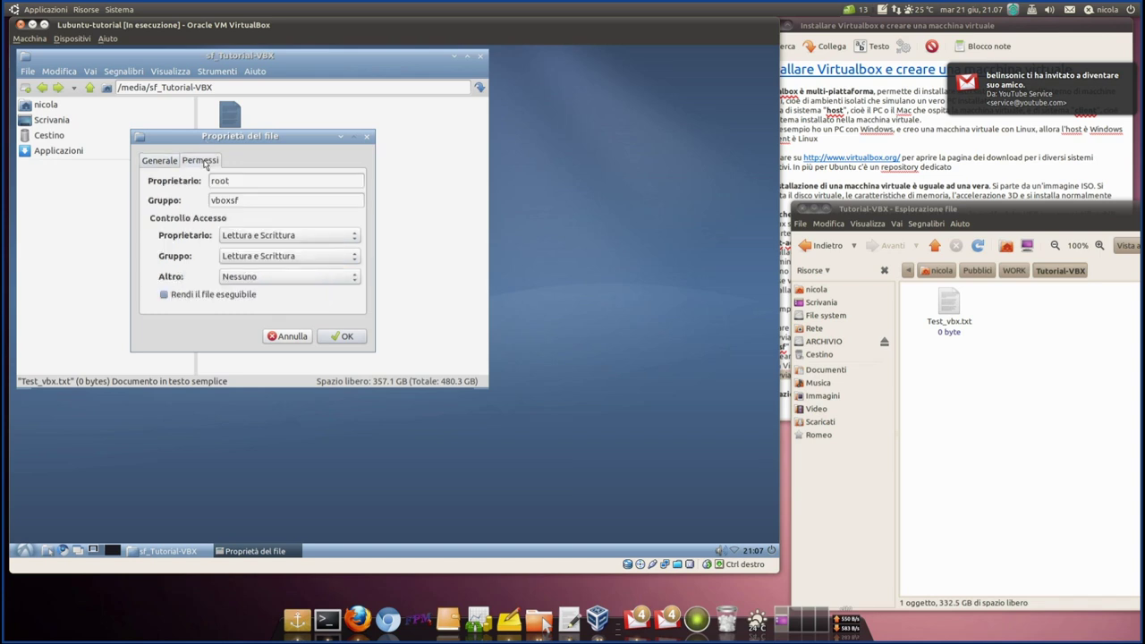
{"action": "left_click", "coordinate": [164, 296]}
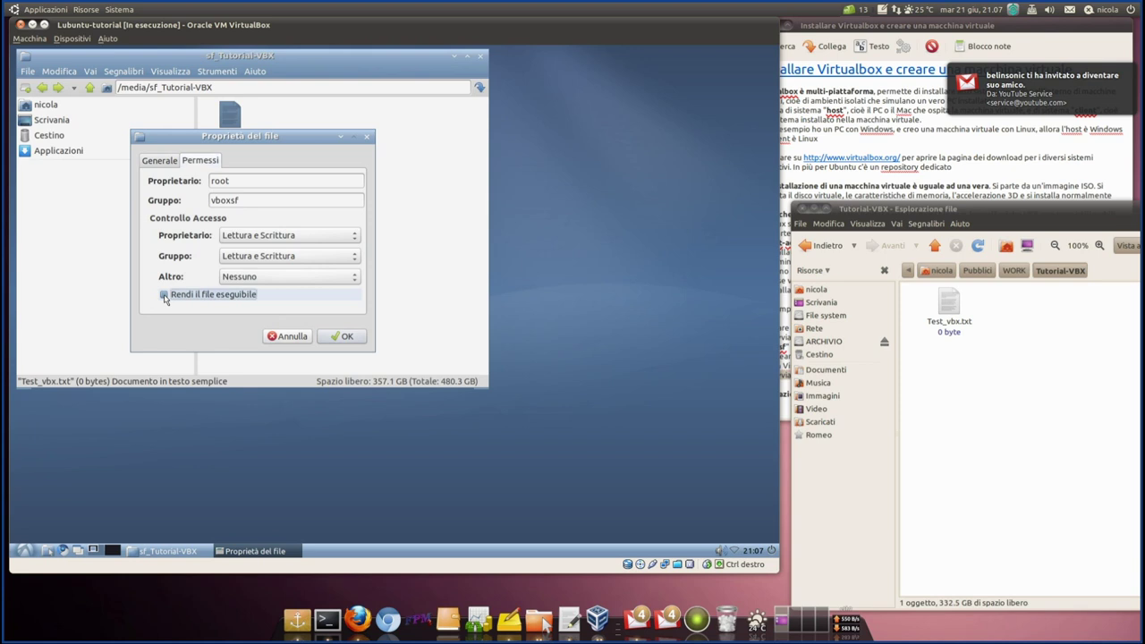
{"action": "left_click", "coordinate": [346, 336]}
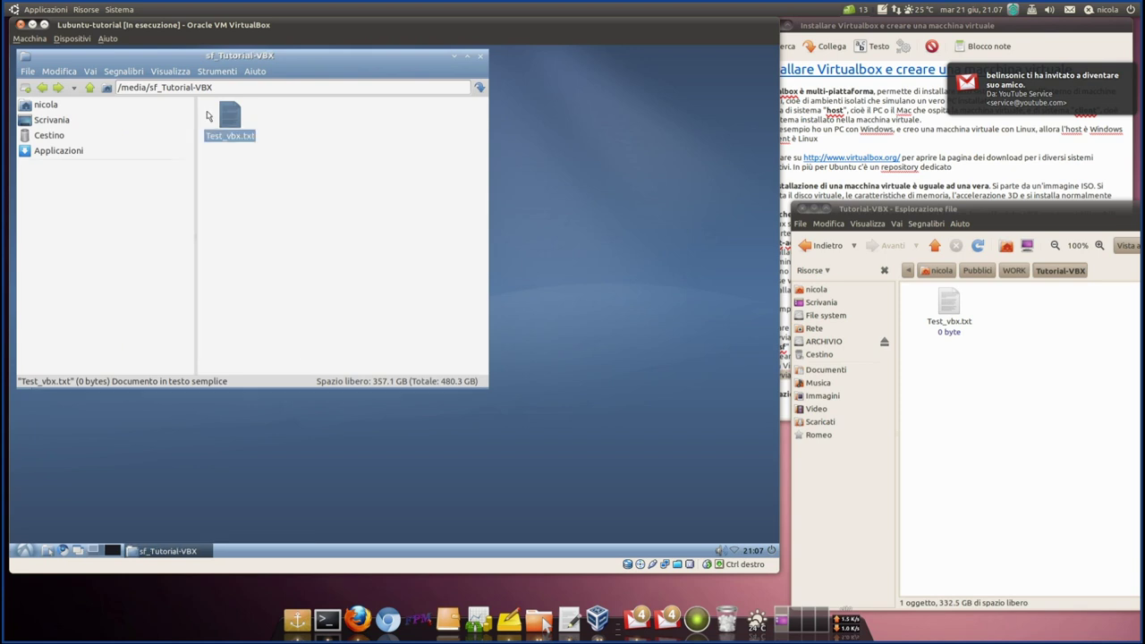
{"action": "double_click", "coordinate": [232, 126]}
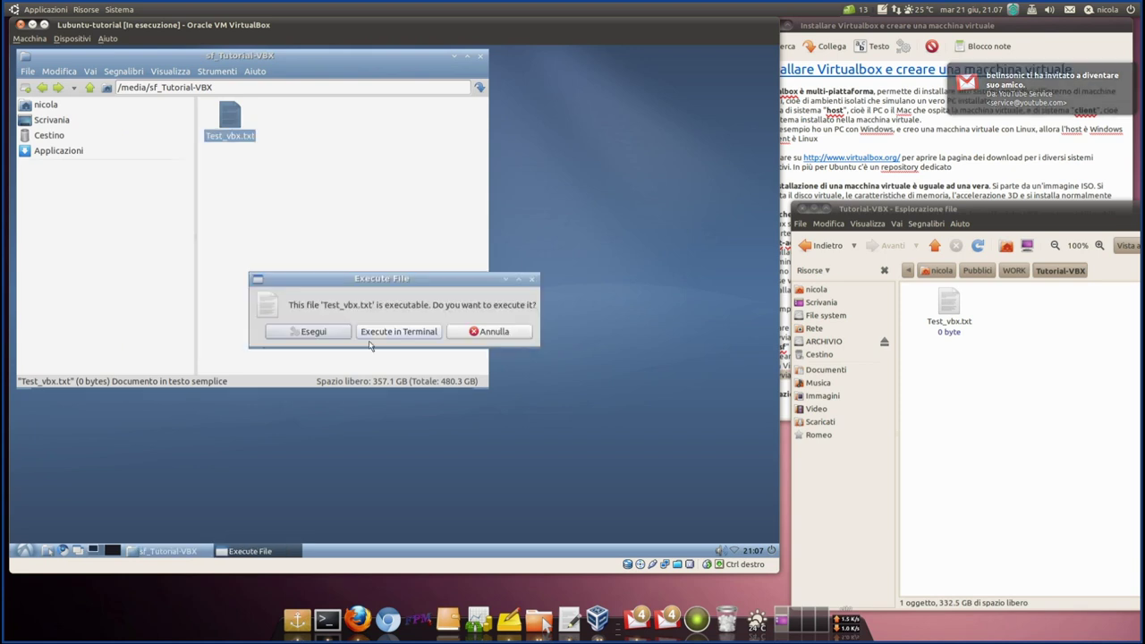
{"action": "left_click", "coordinate": [488, 332]}
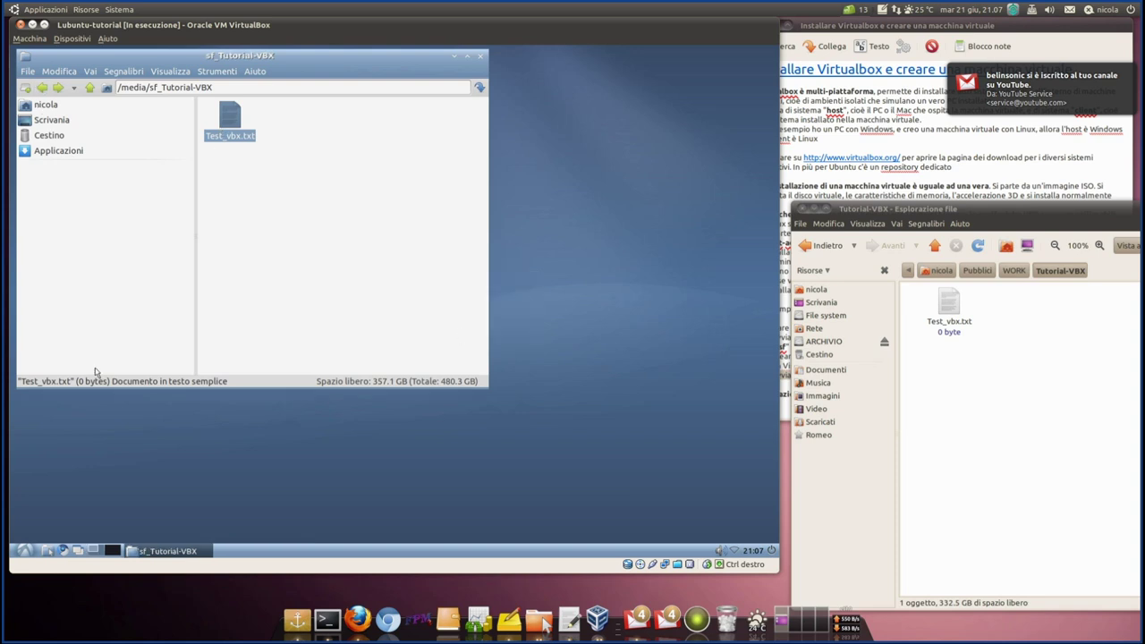
- Launch Leafpad from the guest's Accessori menu
{"action": "left_click", "coordinate": [26, 551]}
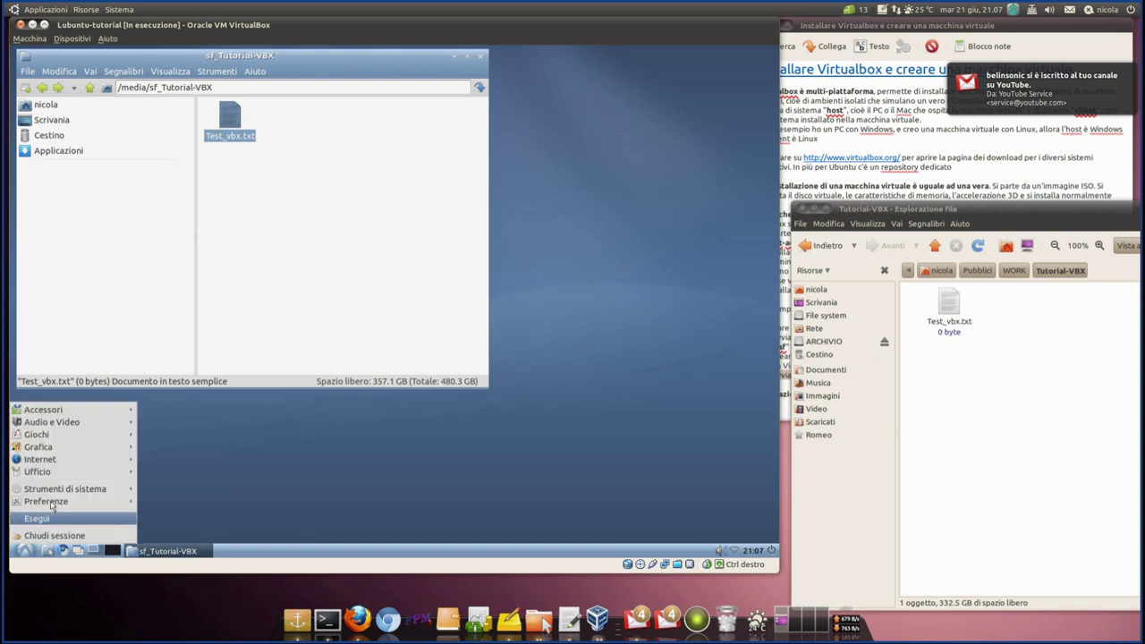
{"action": "mouse_move", "coordinate": [80, 411]}
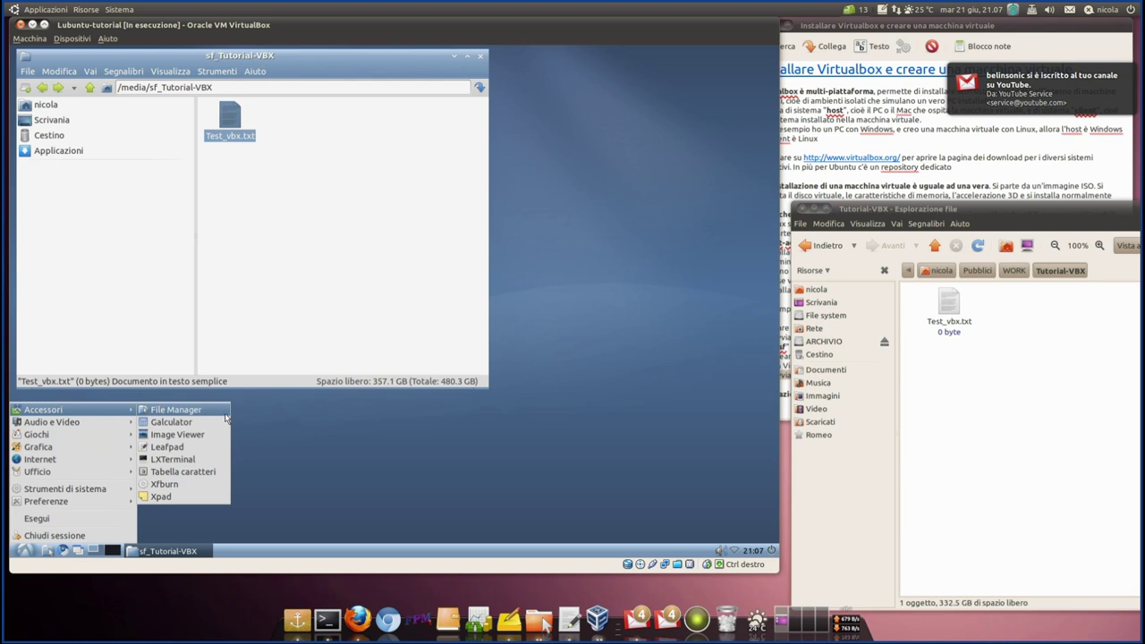
{"action": "left_click", "coordinate": [200, 447]}
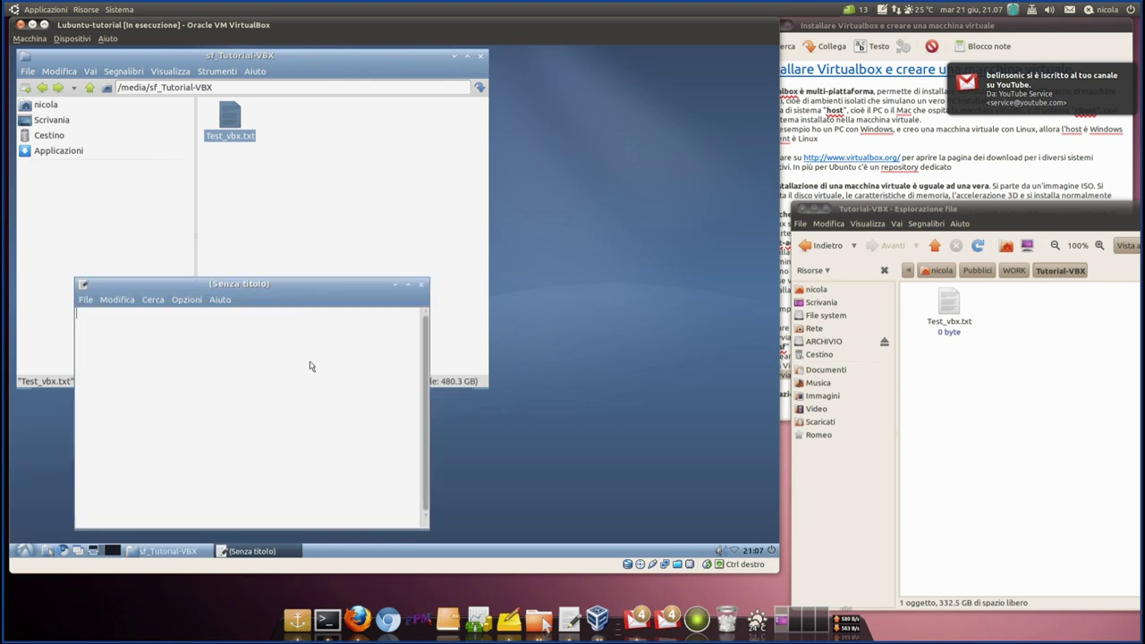
- Write 'Prima riga di testo' into Test_vbx.txt in Leafpad, save, and open the host copy in gedit
{"action": "left_click_drag", "start_coordinate": [231, 131], "coordinate": [209, 469]}
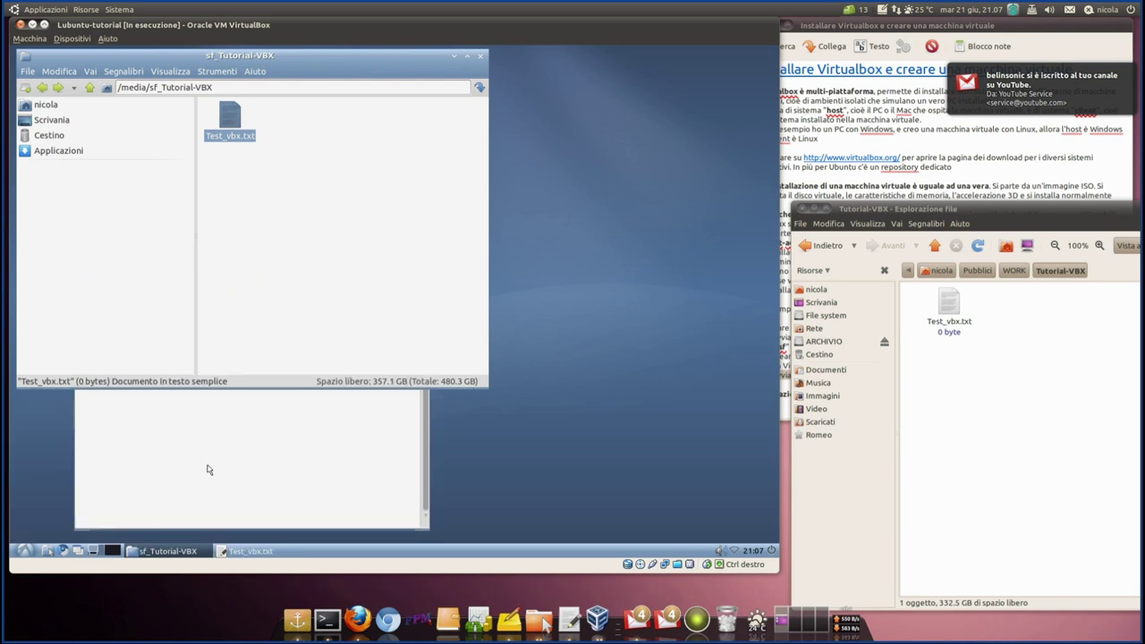
{"action": "left_click_drag", "start_coordinate": [223, 282], "coordinate": [497, 201]}
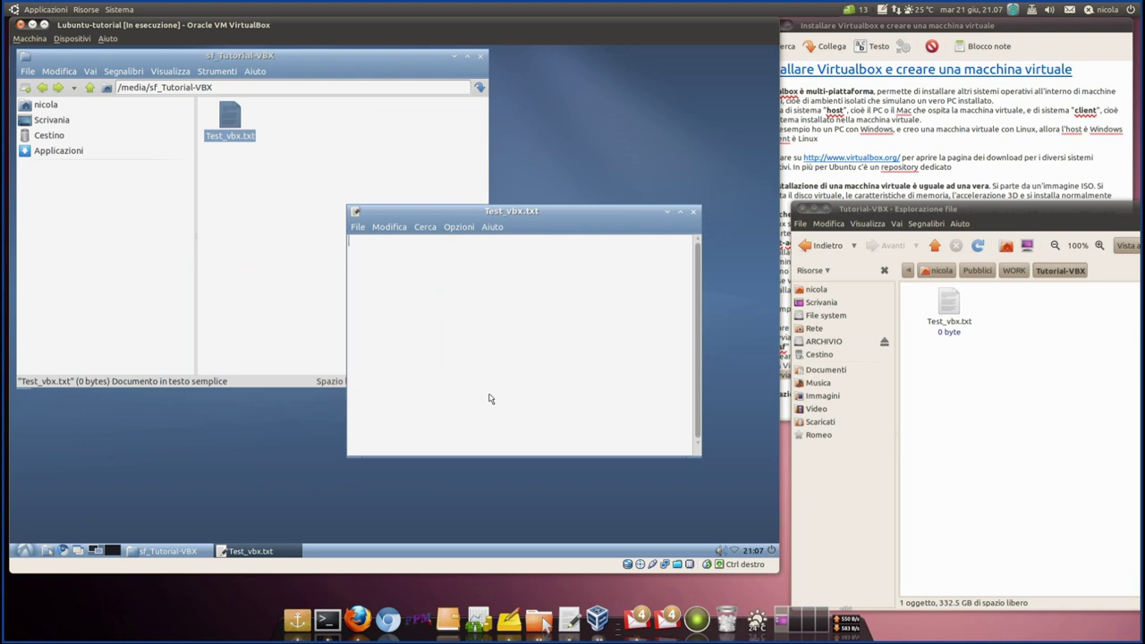
{"action": "type", "text": "PRima"}
{"action": "key", "text": "BackSpace"}
{"action": "key", "text": "BackSpace"}
{"action": "key", "text": "BackSpace"}
{"action": "key", "text": "BackSpace"}
{"action": "type", "text": "rima riga di testo"}
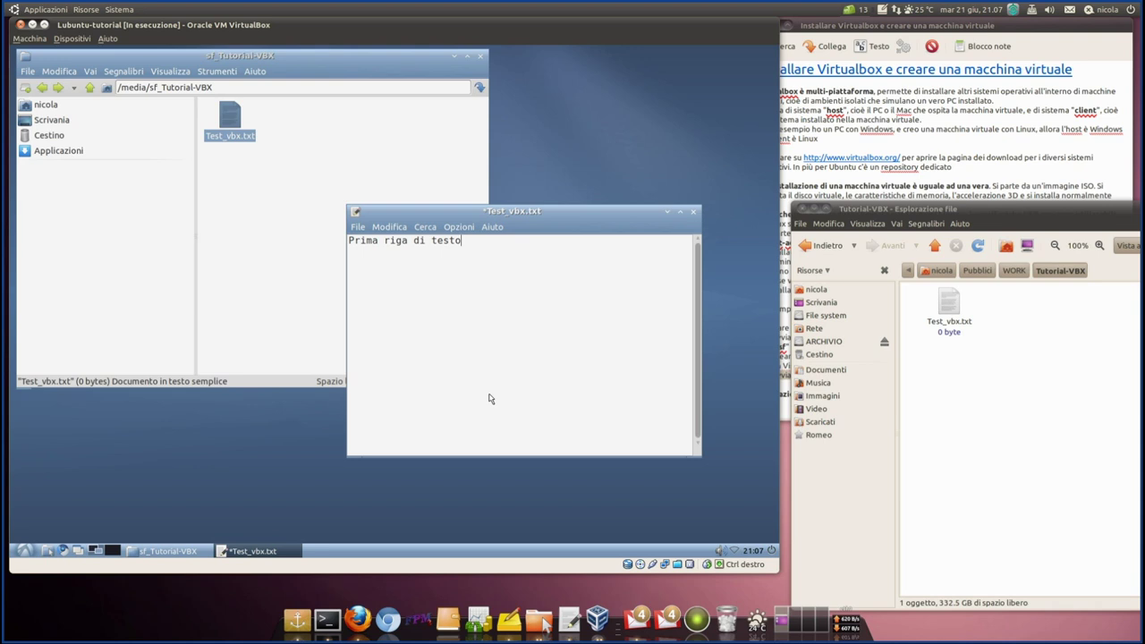
{"action": "key", "text": "ctrl+s"}
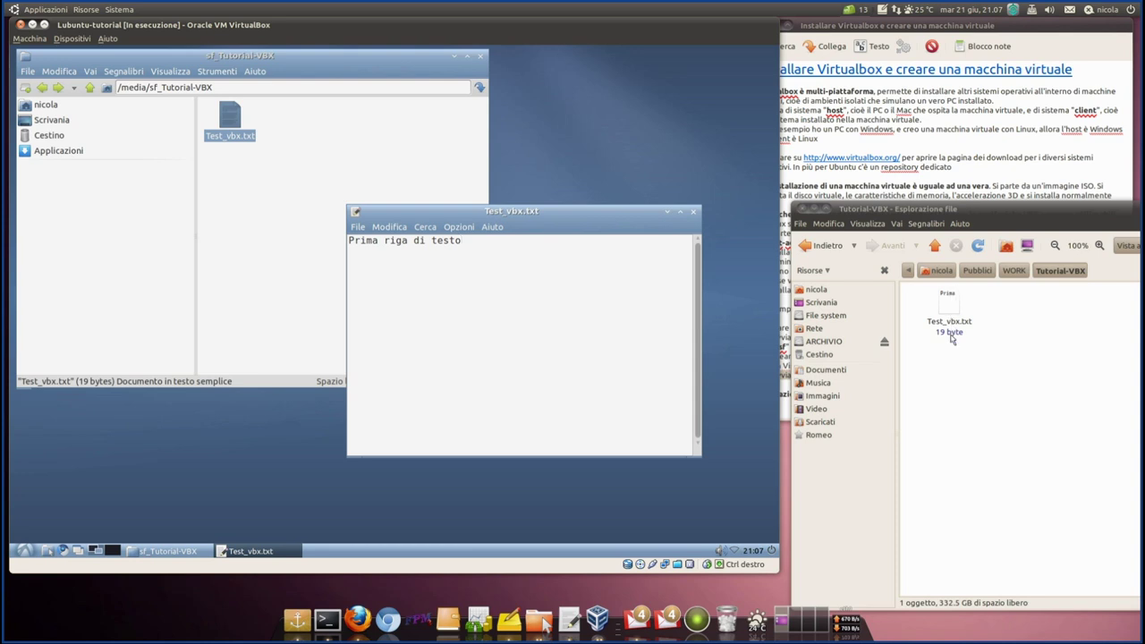
{"action": "double_click", "coordinate": [950, 308]}
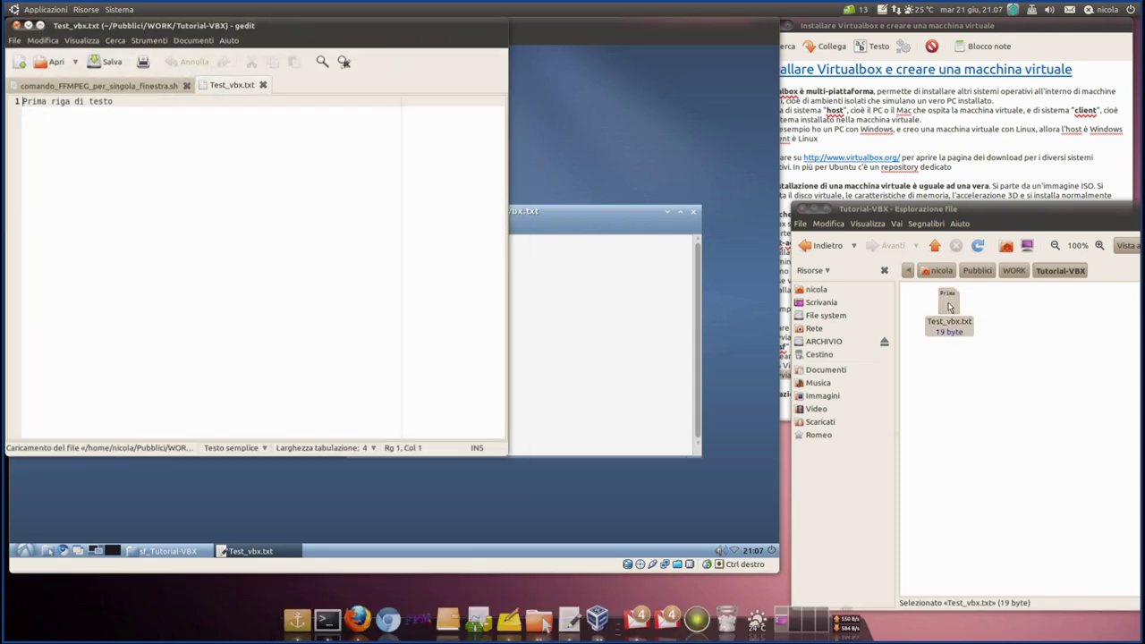
- Add 'Seconda riga di testo' as line 2 in host gedit, save, and close gedit
{"action": "left_click_drag", "start_coordinate": [429, 105], "coordinate": [885, 167]}
{"action": "left_click", "coordinate": [698, 246]}
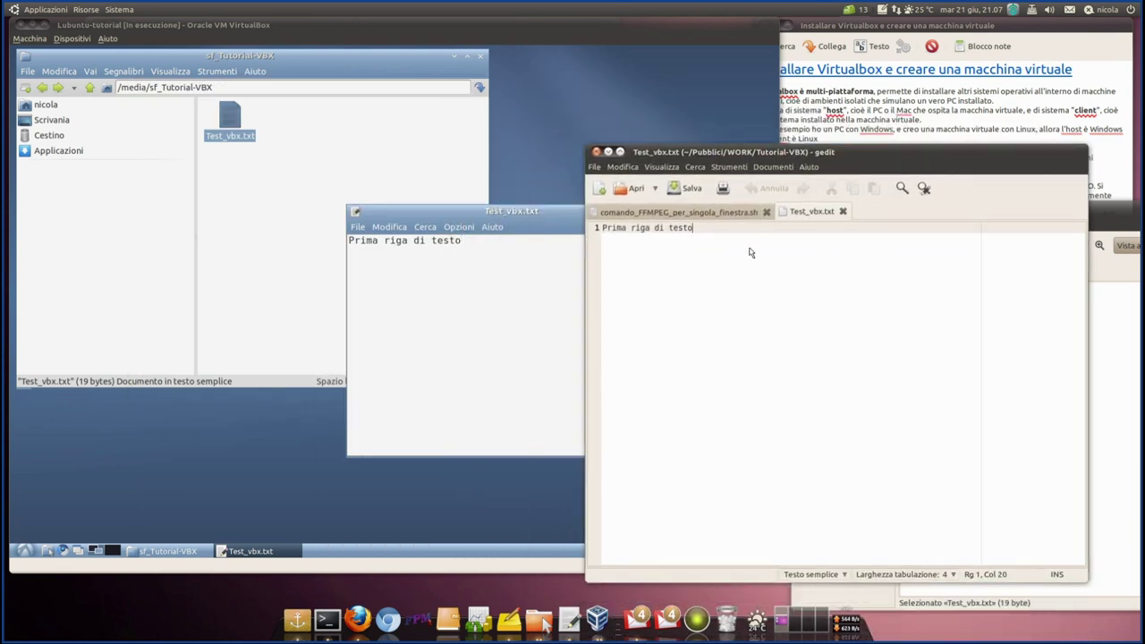
{"action": "key", "text": "Return"}
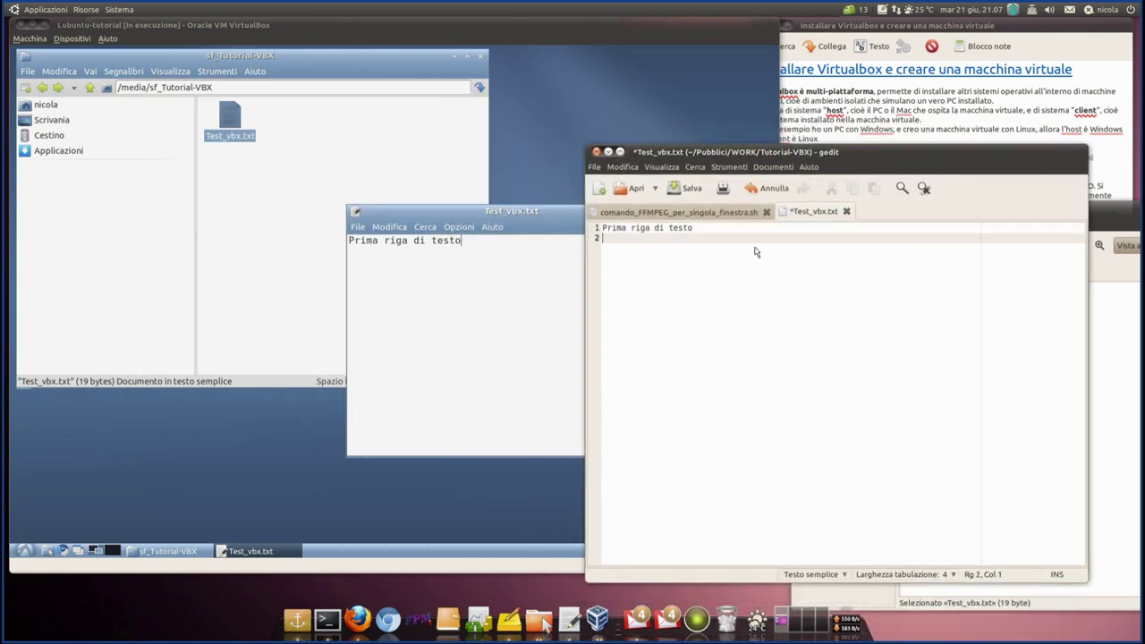
{"action": "type", "text": "Seconda riga di testo"}
{"action": "key", "text": "ctrl+s"}
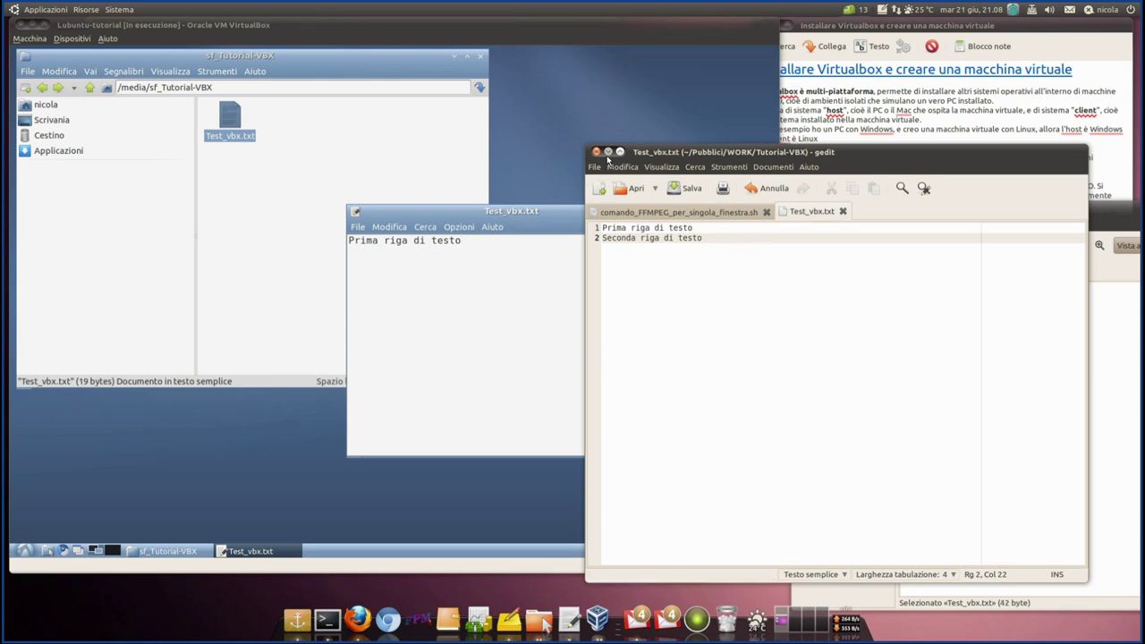
{"action": "left_click", "coordinate": [608, 154]}
- Quit the guest Leafpad editor via File > Esci
{"action": "left_click_drag", "start_coordinate": [453, 212], "coordinate": [379, 165]}
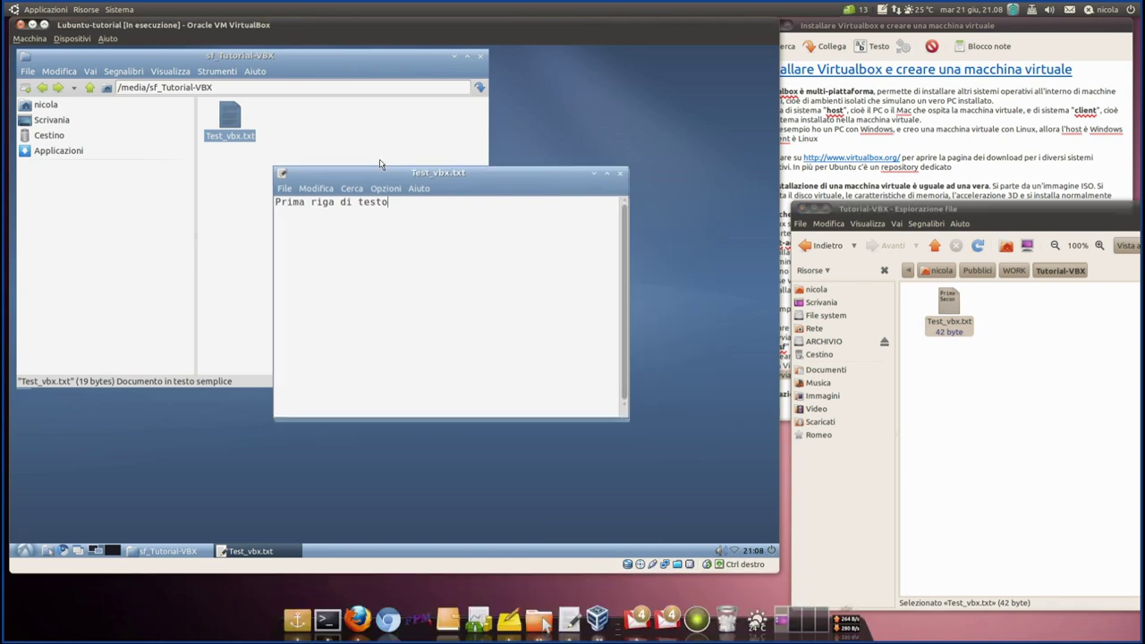
{"action": "left_click", "coordinate": [322, 173]}
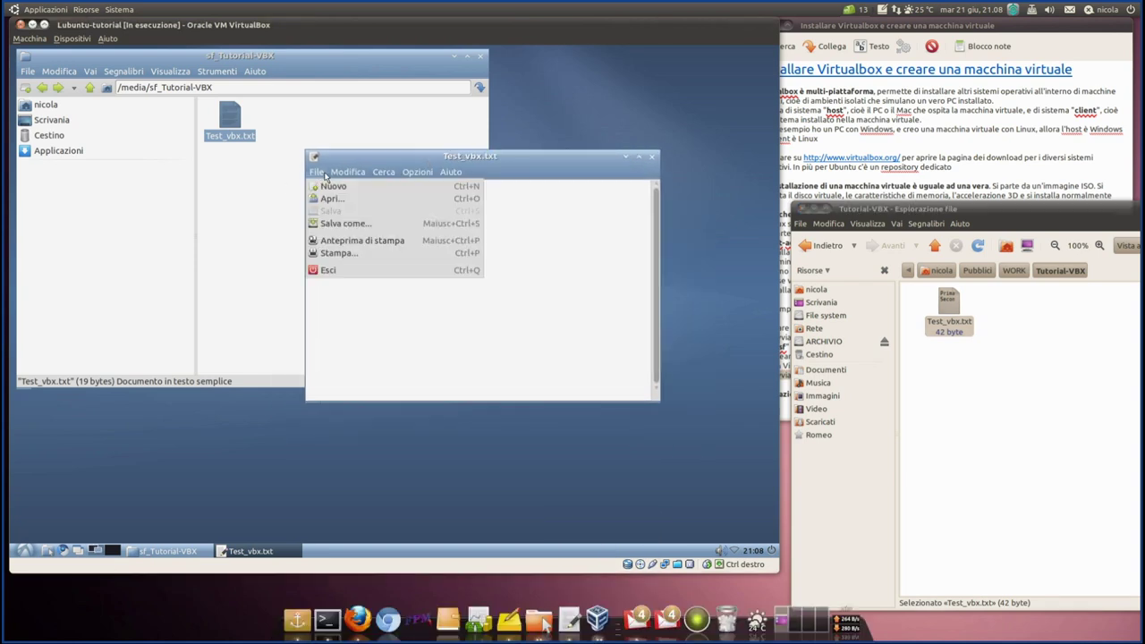
{"action": "left_click", "coordinate": [324, 172]}
{"action": "left_click", "coordinate": [324, 172]}
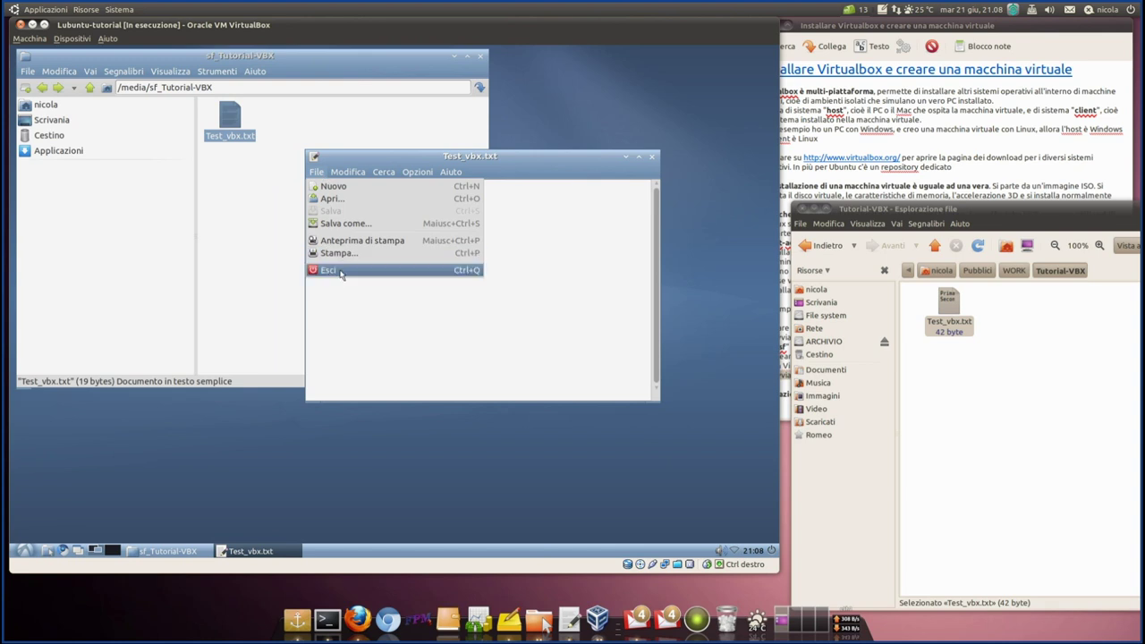
{"action": "left_click", "coordinate": [338, 270]}
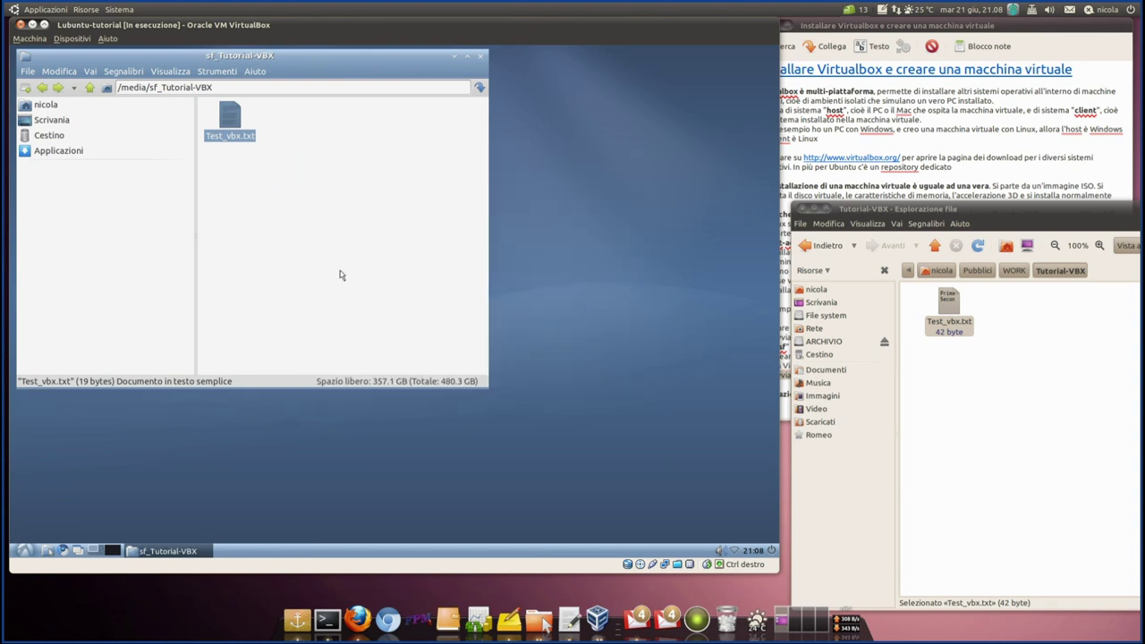
- Open Test_vbx.txt in the guest editor and in host gedit side by side
{"action": "right_click", "coordinate": [230, 117]}
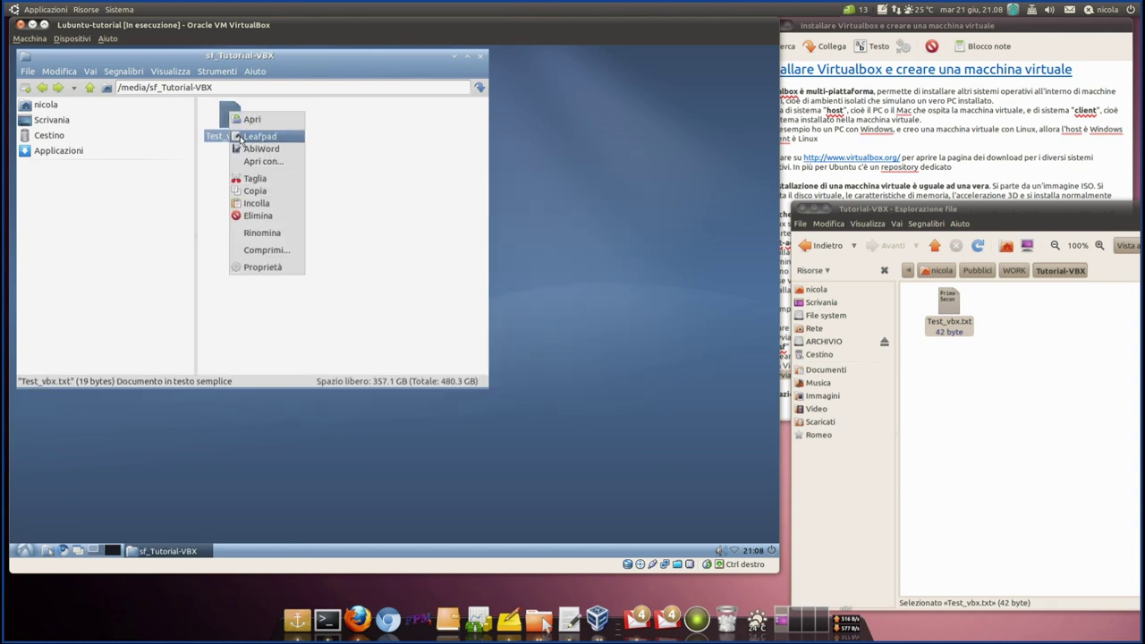
{"action": "left_click", "coordinate": [241, 138]}
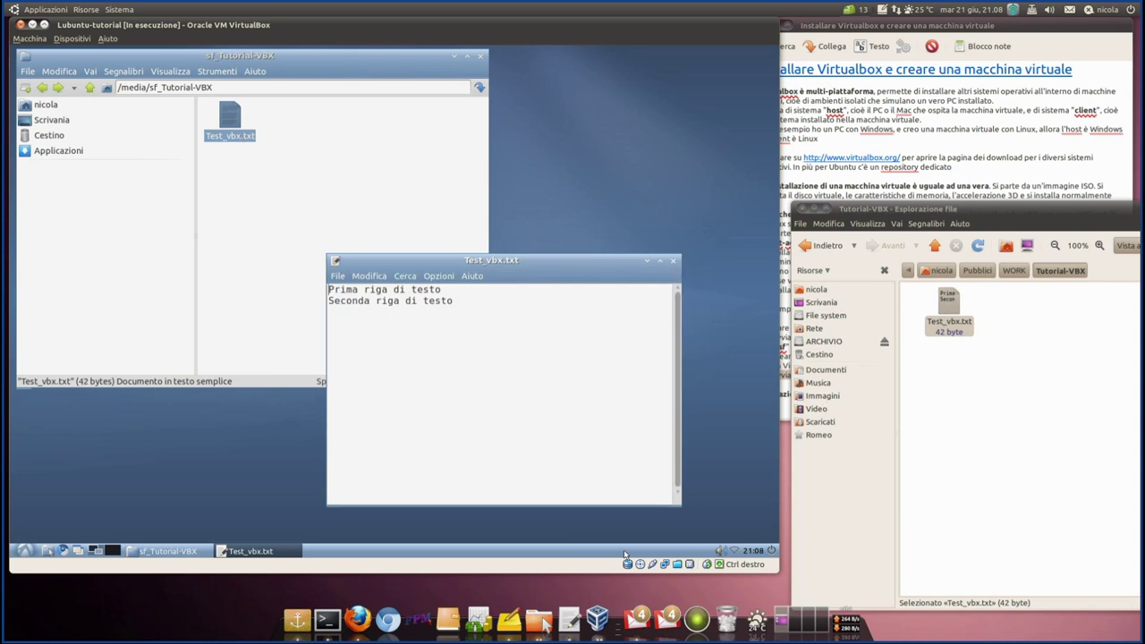
{"action": "left_click", "coordinate": [571, 615]}
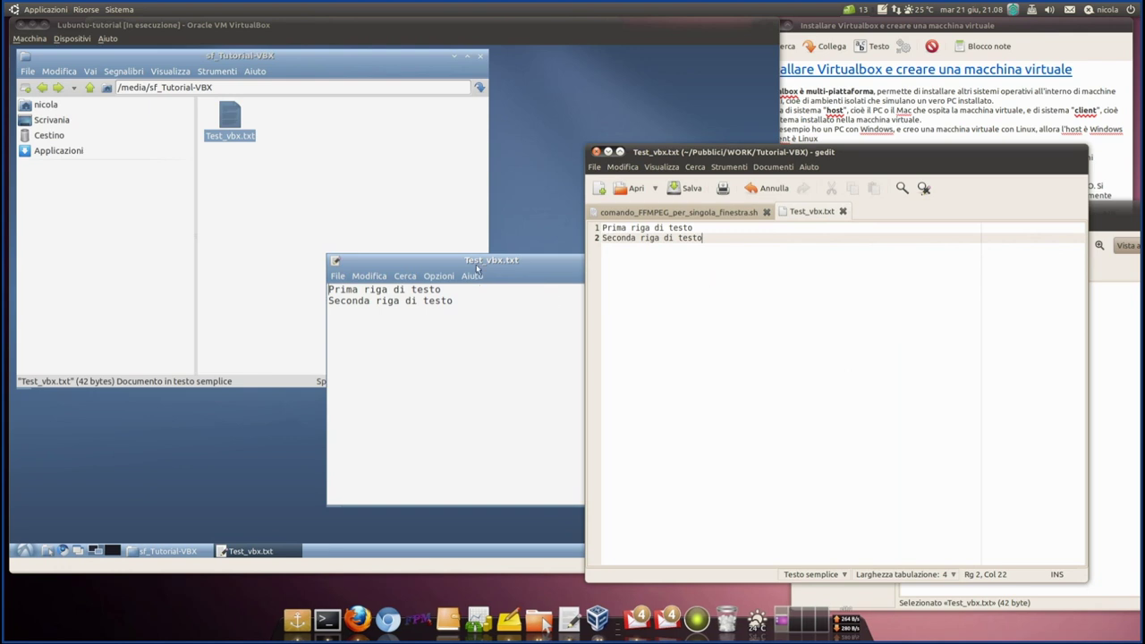
{"action": "left_click", "coordinate": [296, 139]}
{"action": "left_click_drag", "start_coordinate": [808, 153], "coordinate": [1010, 141]}
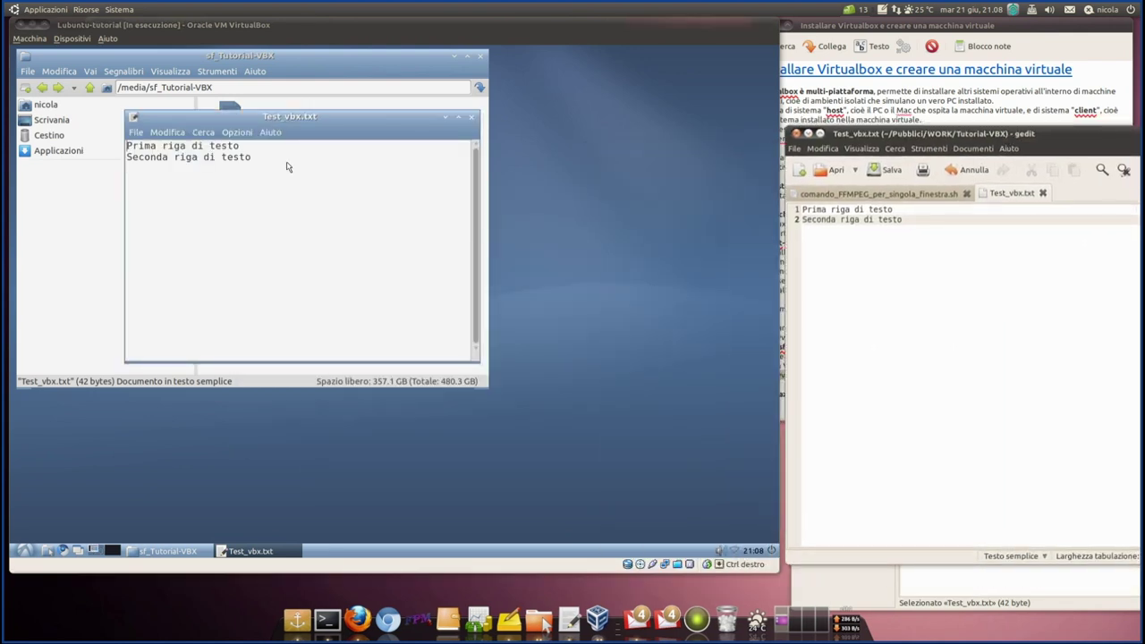
{"action": "left_click_drag", "start_coordinate": [287, 161], "coordinate": [299, 166]}
- Add a third line 'terza riga di testo' in the guest editor and save
{"action": "key", "text": "Return"}
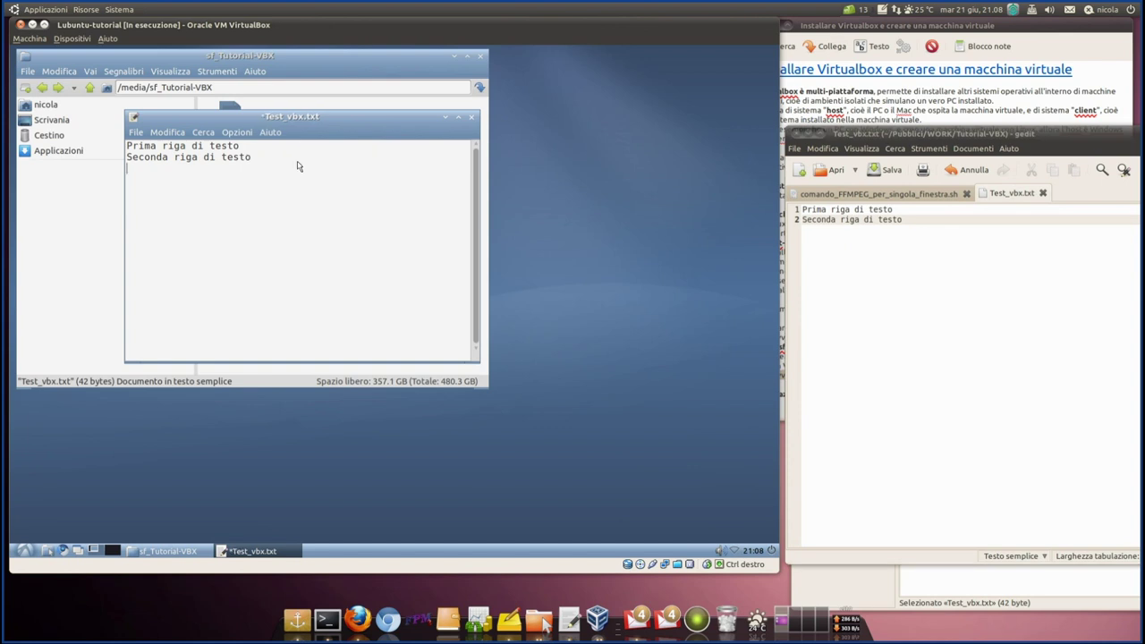
{"action": "type", "text": "terza ti"}
{"action": "key", "text": "BackSpace"}
{"action": "key", "text": "BackSpace"}
{"action": "key", "text": "BackSpace"}
{"action": "type", "text": "riga di testo"}
{"action": "key", "text": "ctrl+s"}
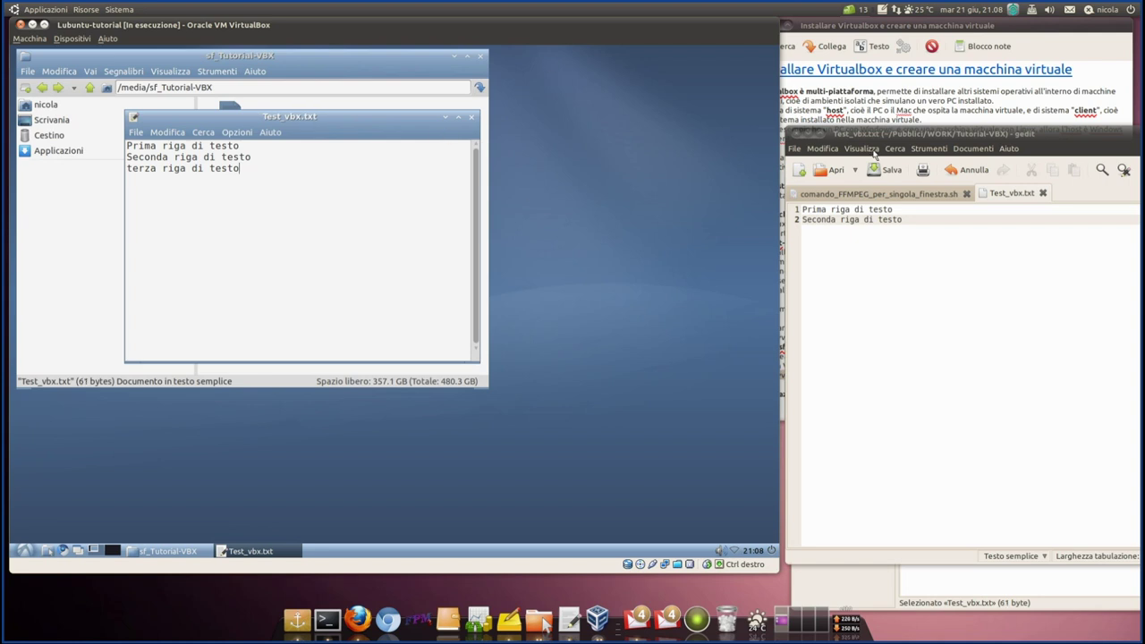
- Reload host gedit to show the third line, then close both editors
{"action": "left_click", "coordinate": [903, 136]}
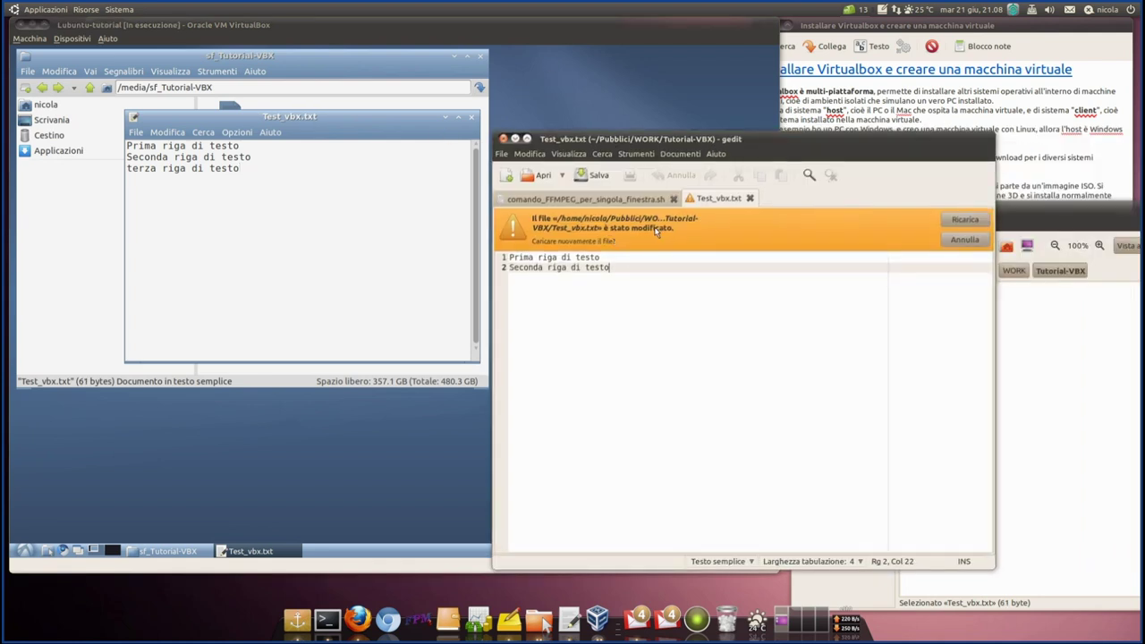
{"action": "left_click", "coordinate": [964, 219]}
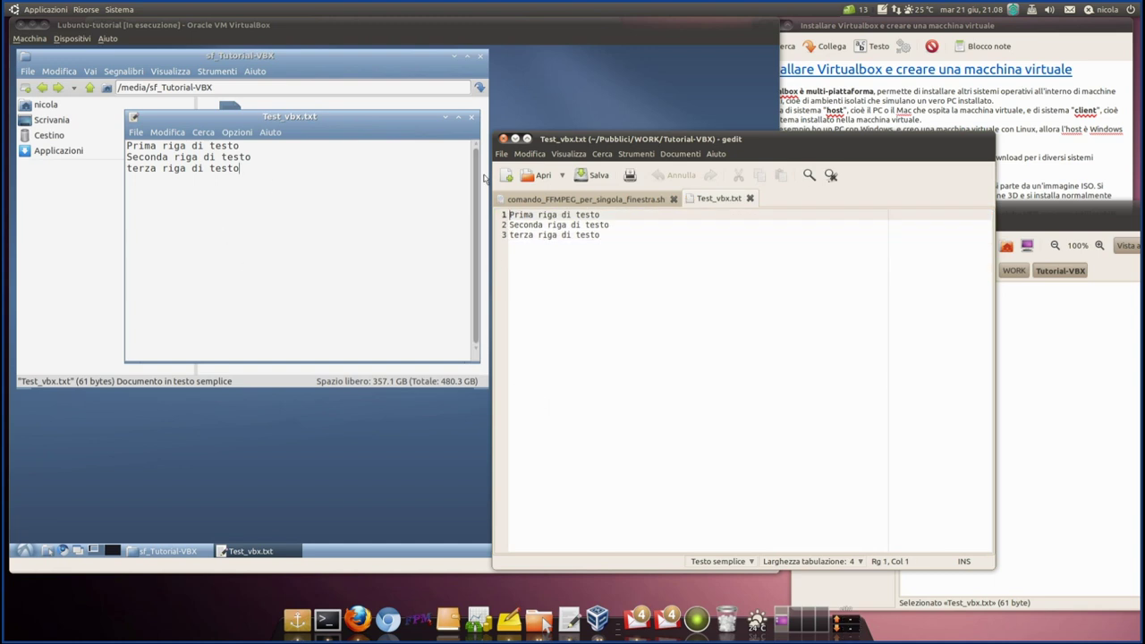
{"action": "left_click", "coordinate": [516, 141]}
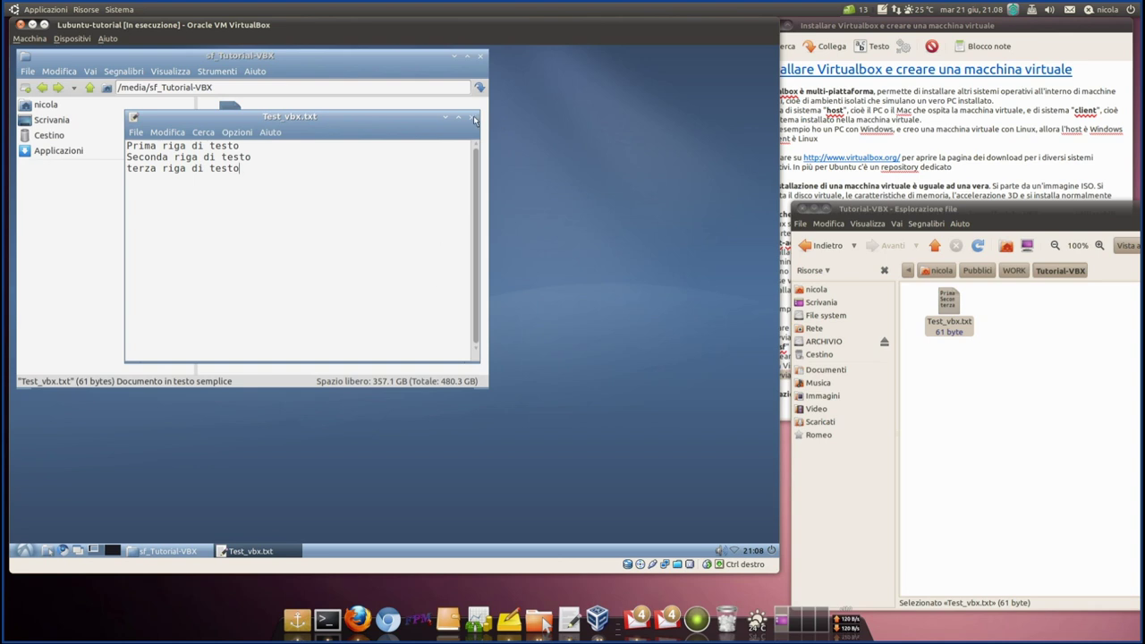
{"action": "left_click", "coordinate": [475, 120]}
- Reposition the host file browser and turn its split-pane view off
{"action": "left_click_drag", "start_coordinate": [865, 210], "coordinate": [614, 175]}
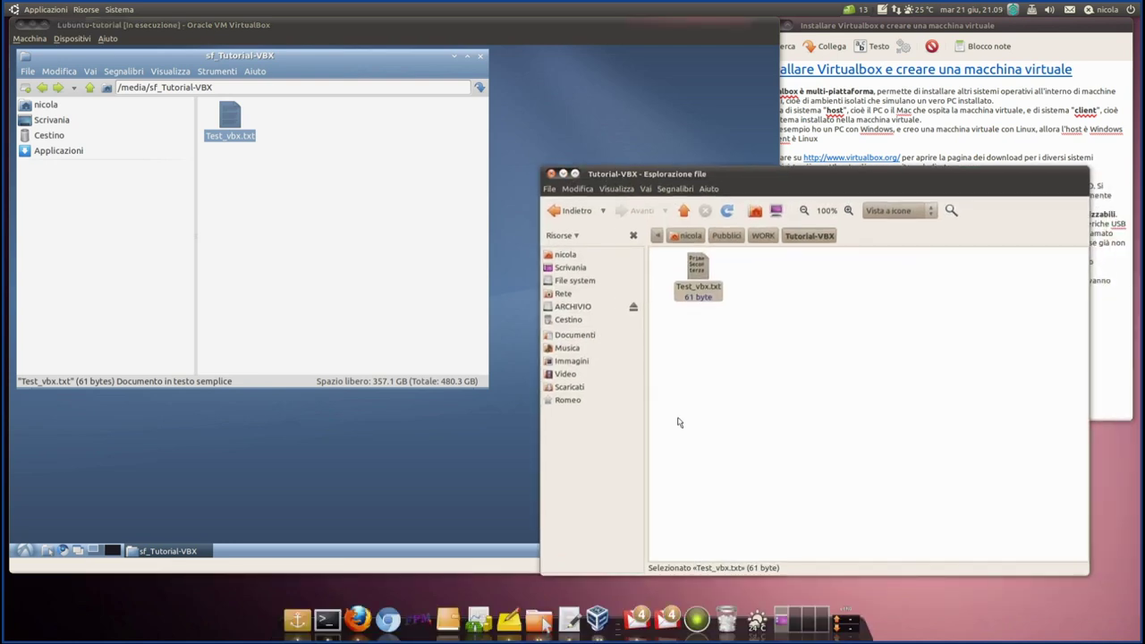
{"action": "left_click", "coordinate": [758, 395]}
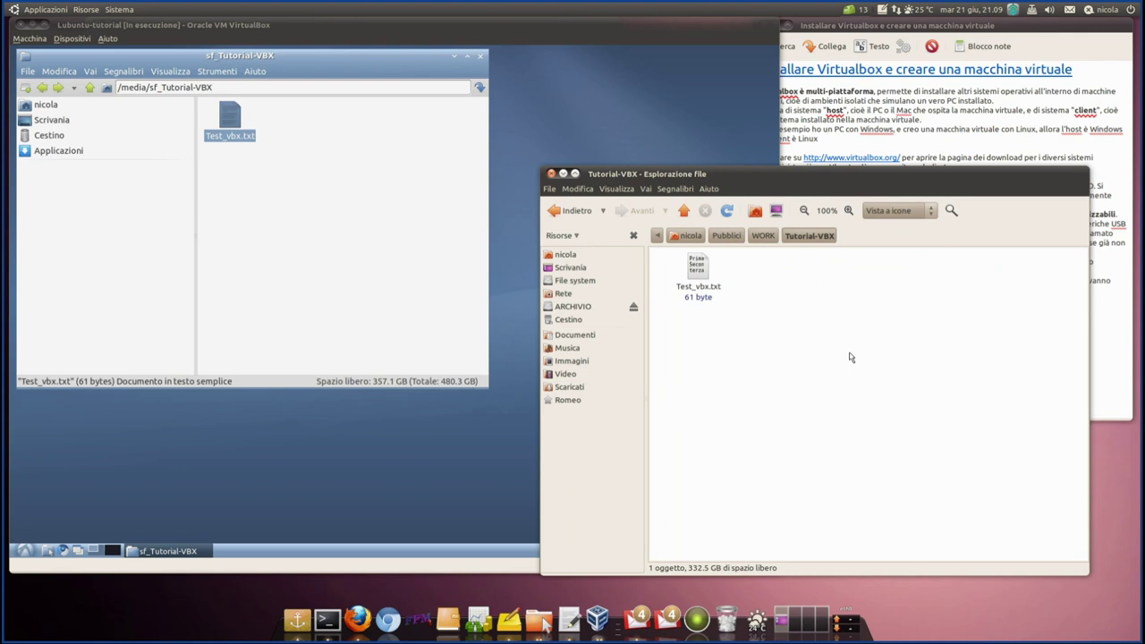
{"action": "key", "text": "F3"}
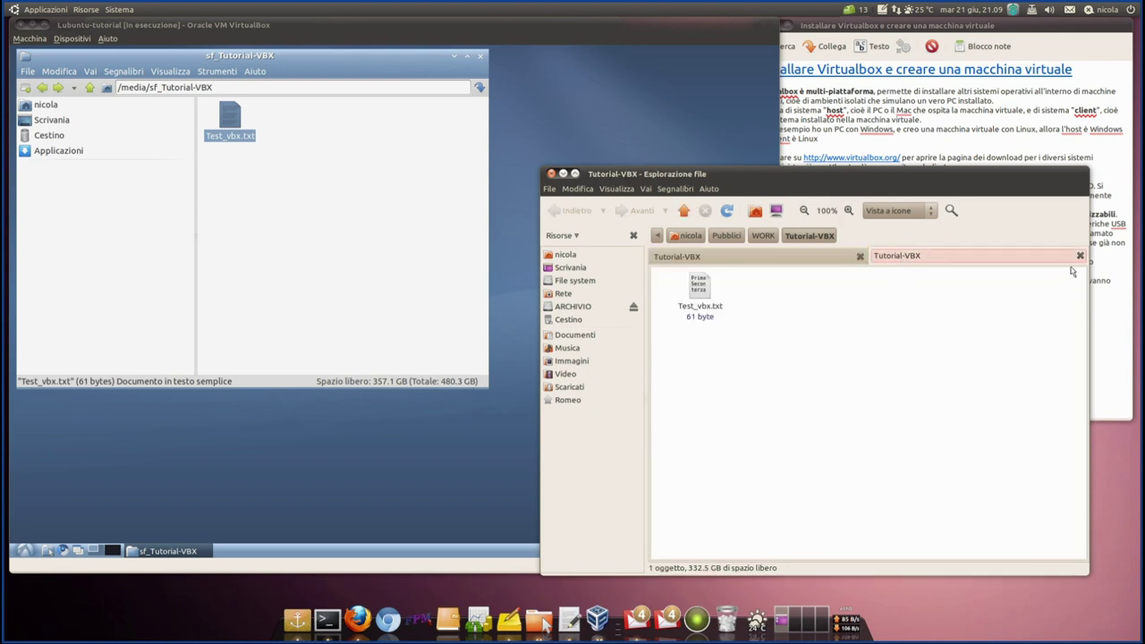
{"action": "left_click", "coordinate": [1079, 256]}
- Copy Aramacao_rosso_1.jpg from Immagini/Diverse into Tutorial-VBX using a split-pane view
{"action": "key", "text": "F3"}
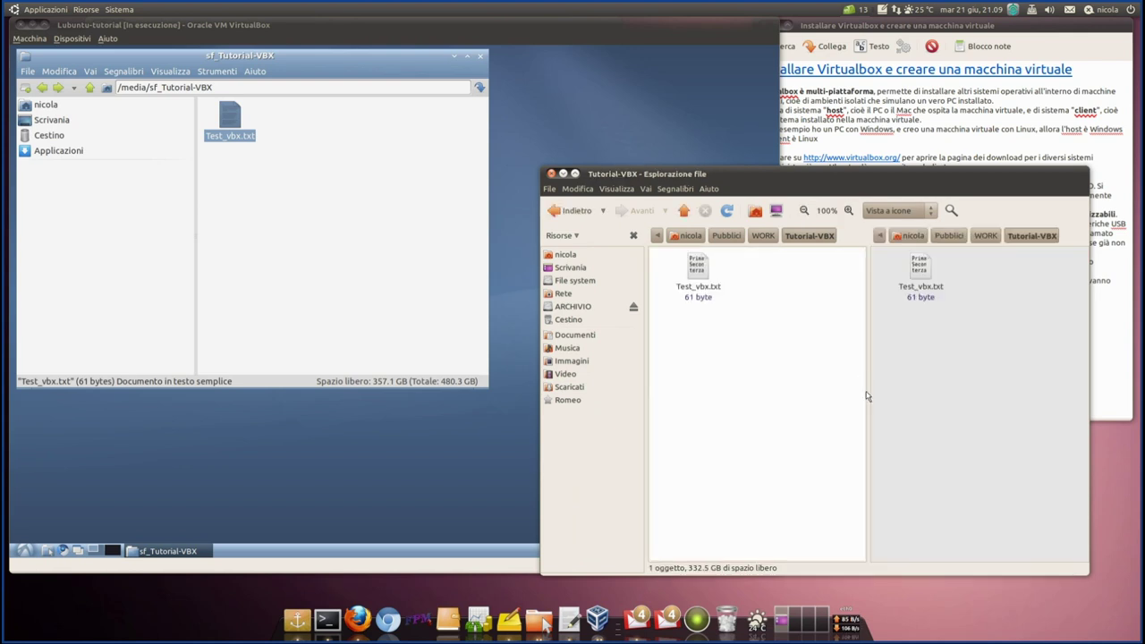
{"action": "left_click", "coordinate": [932, 376]}
{"action": "left_click", "coordinate": [585, 364]}
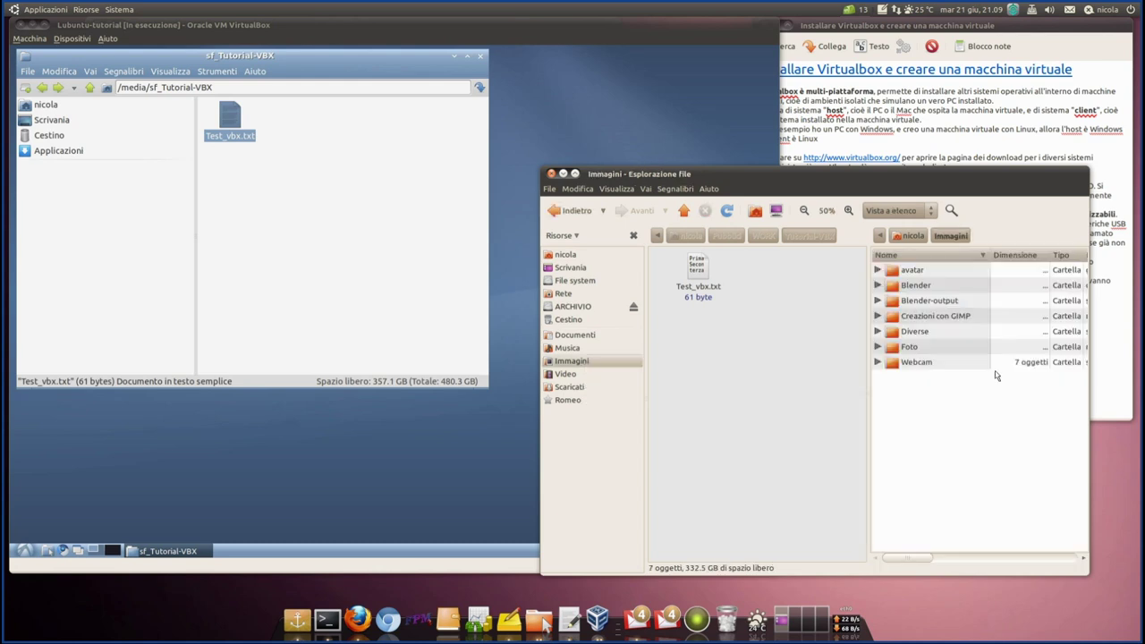
{"action": "double_click", "coordinate": [914, 332]}
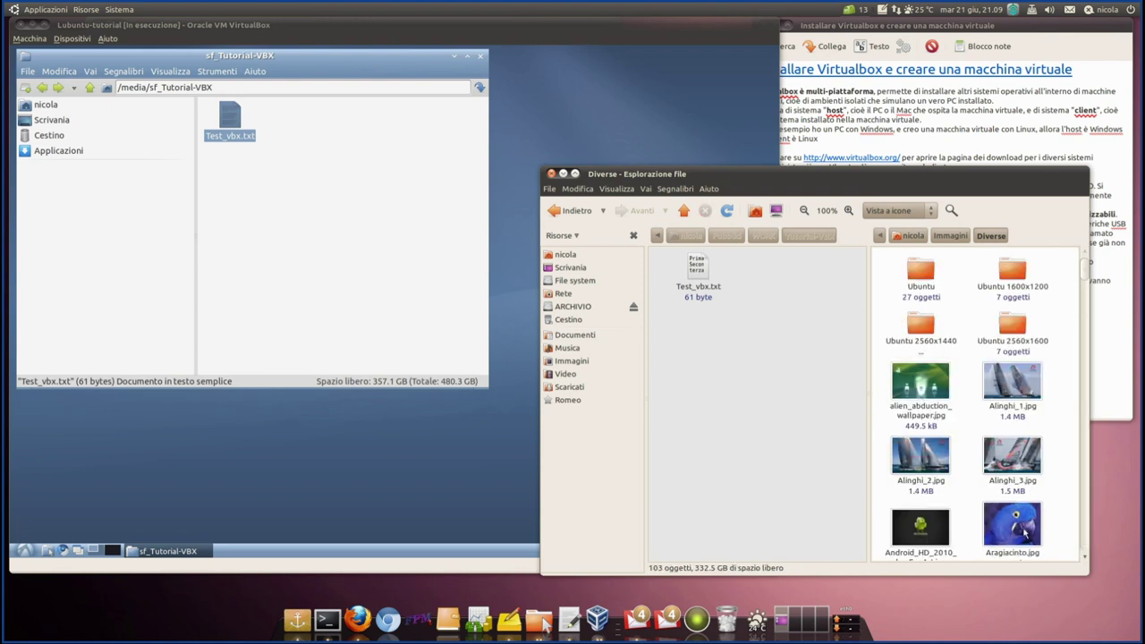
{"action": "scroll", "coordinate": [1026, 534], "scroll_direction": "down", "scroll_amount": 2}
{"action": "left_click_drag", "start_coordinate": [1011, 501], "coordinate": [743, 362]}
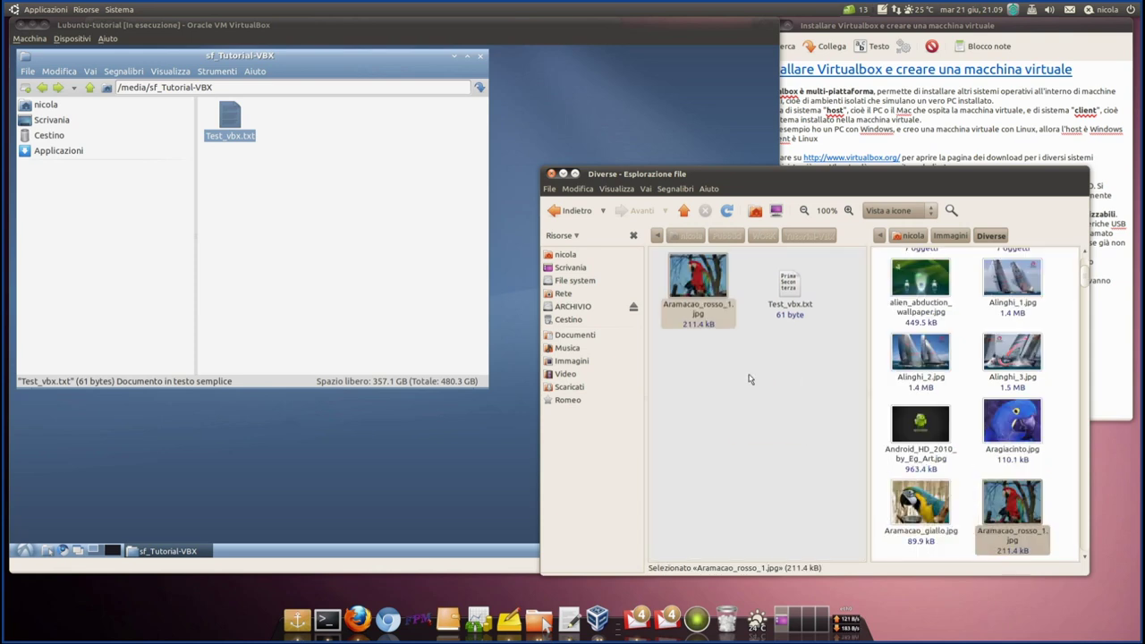
{"action": "left_click", "coordinate": [414, 242]}
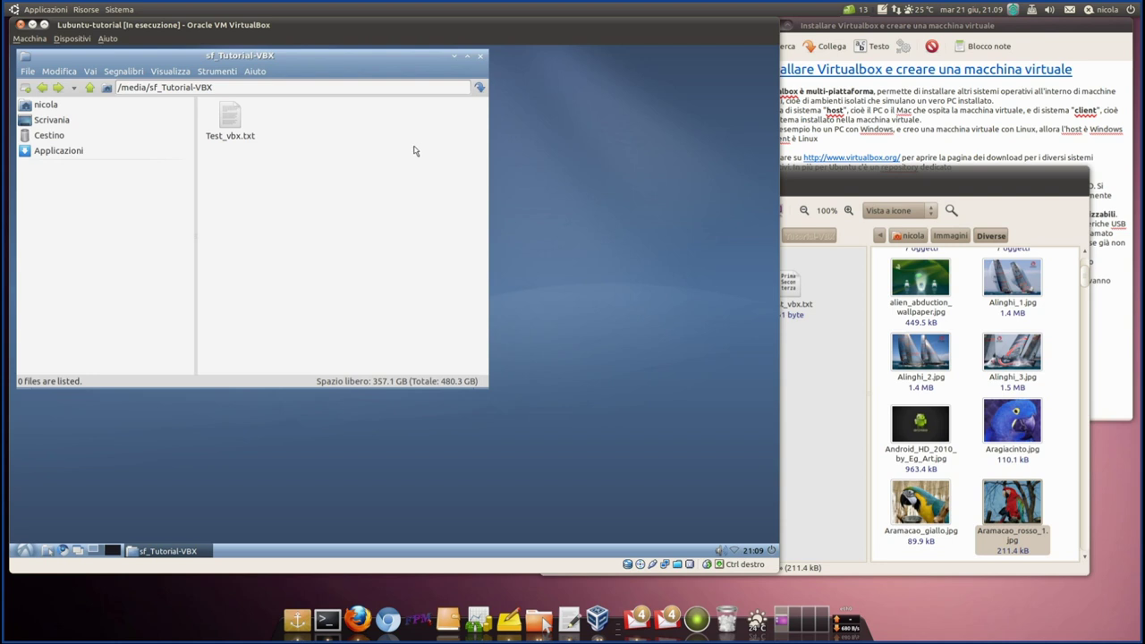
- Refresh the guest's sf_Tutorial-VBX folder by going up to /media and reopening it
{"action": "left_click", "coordinate": [88, 93]}
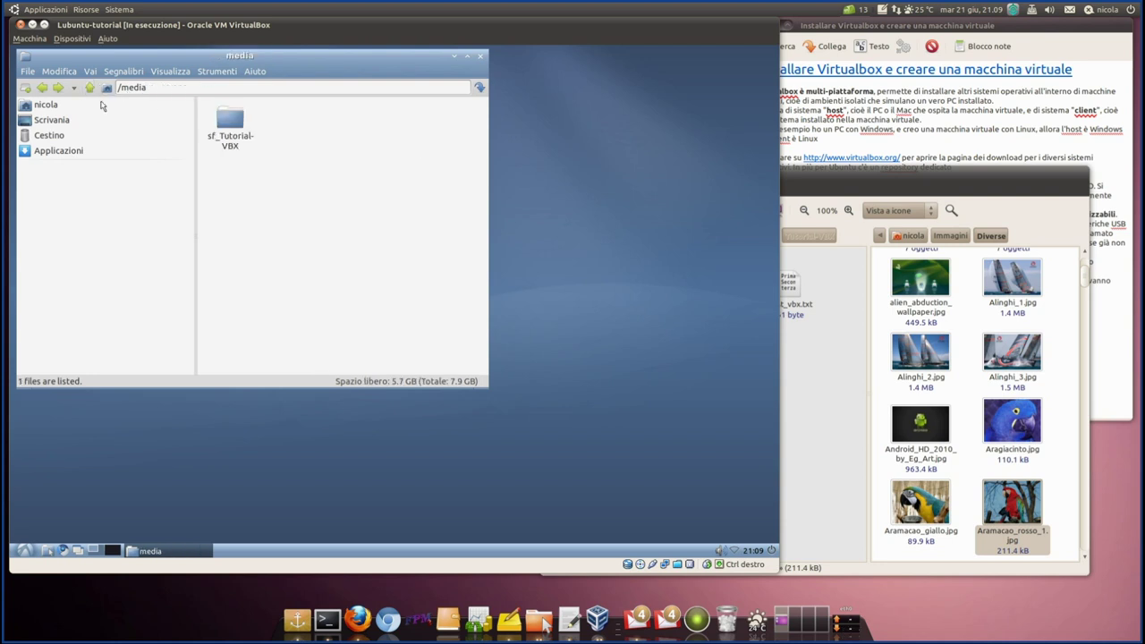
{"action": "double_click", "coordinate": [237, 123]}
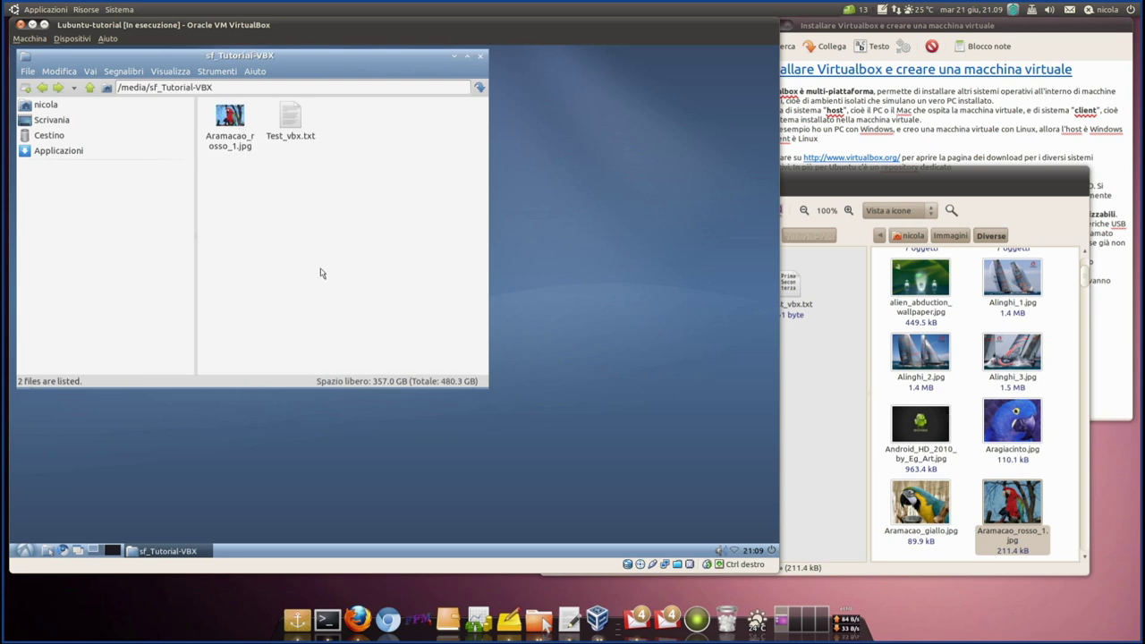
{"action": "left_click_drag", "start_coordinate": [267, 56], "coordinate": [276, 61]}
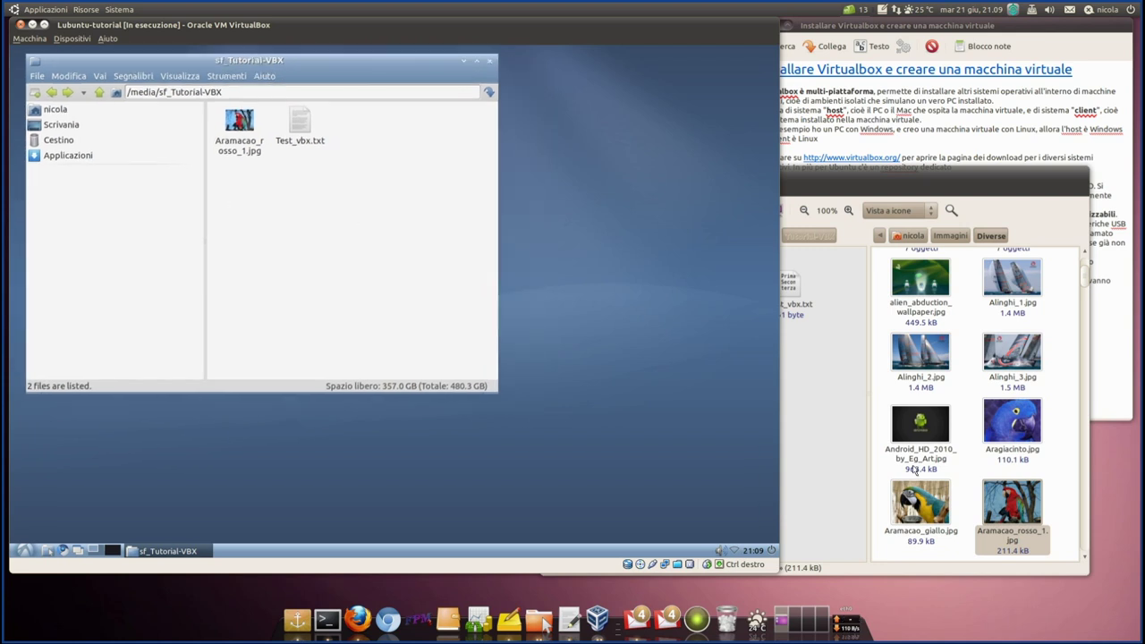
- Open Aramacao_rosso_1.jpg in the image viewer and rotate it upside down
{"action": "left_click", "coordinate": [821, 413]}
{"action": "left_click", "coordinate": [249, 126]}
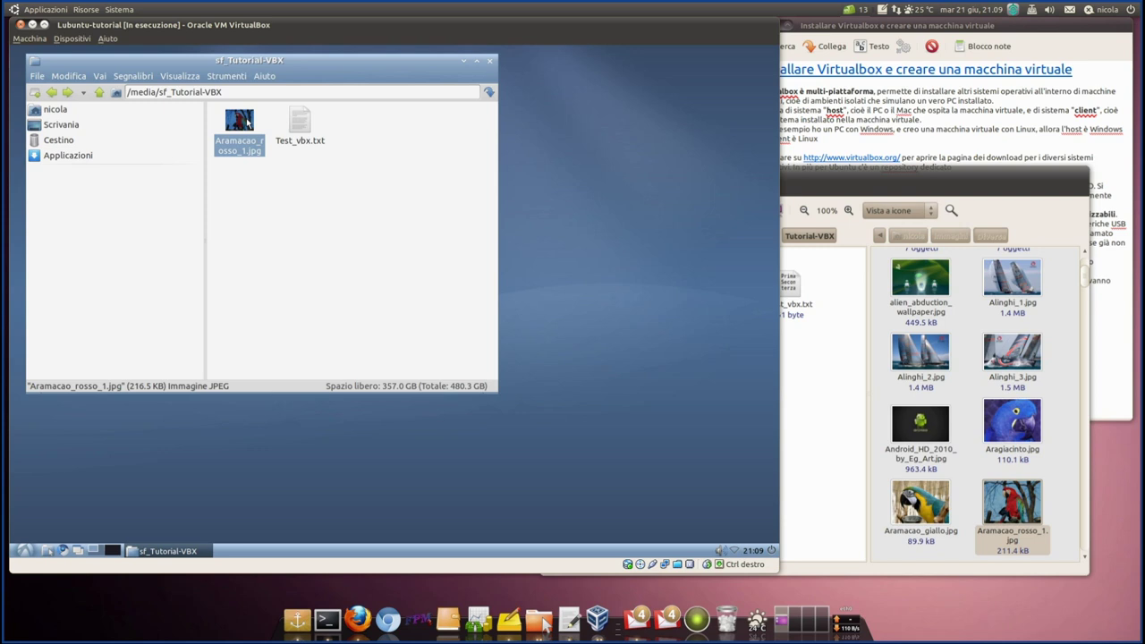
{"action": "double_click", "coordinate": [248, 126]}
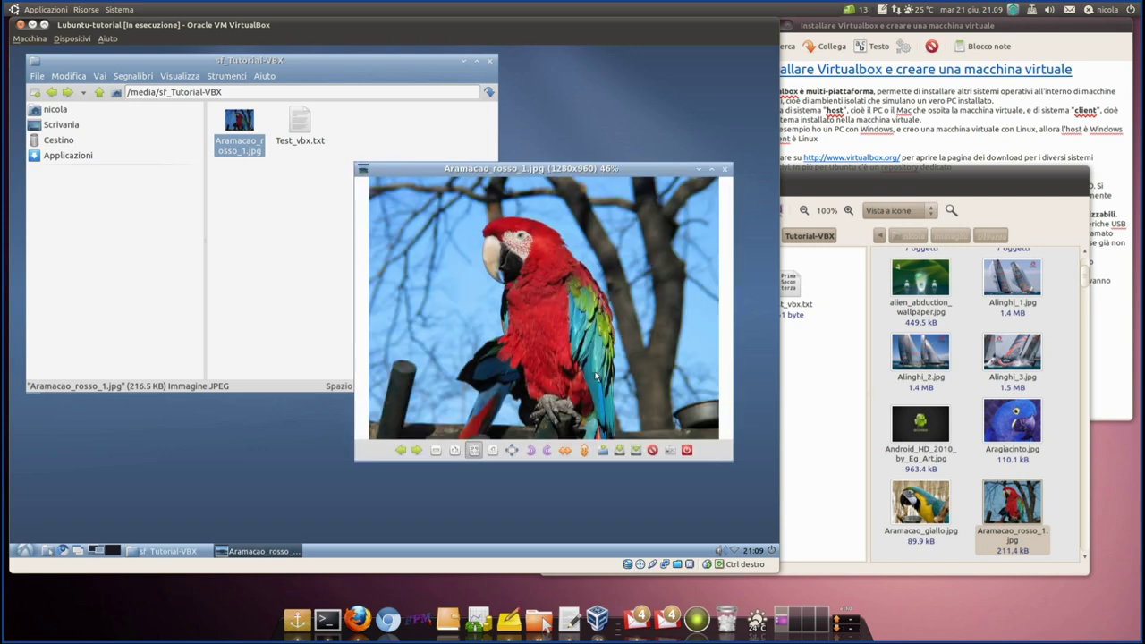
{"action": "left_click", "coordinate": [530, 451]}
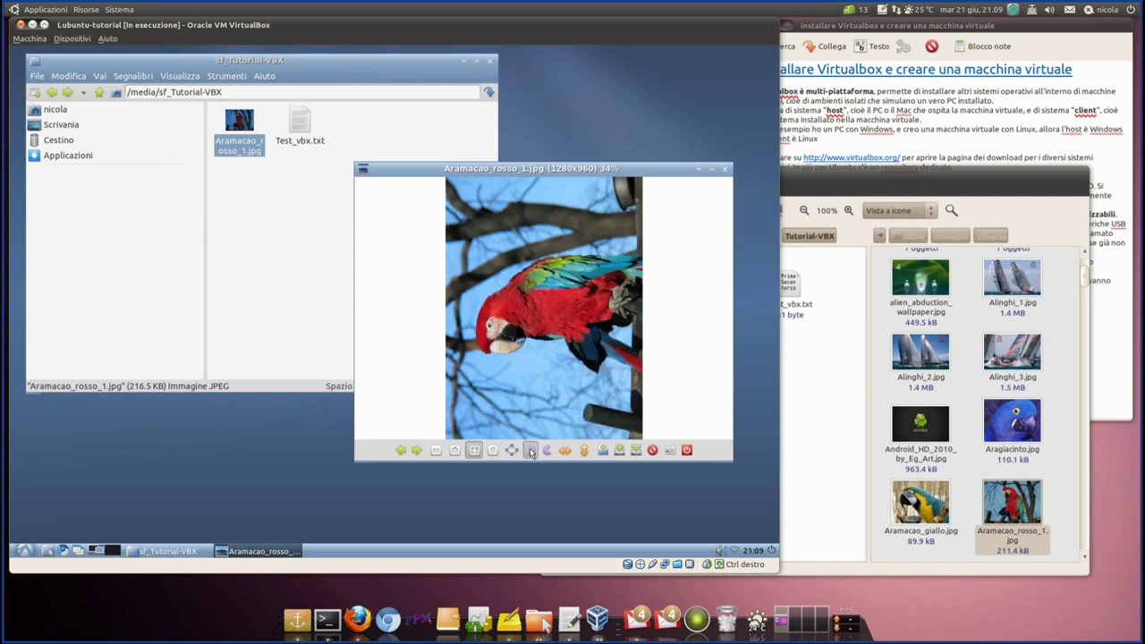
{"action": "left_click", "coordinate": [530, 451]}
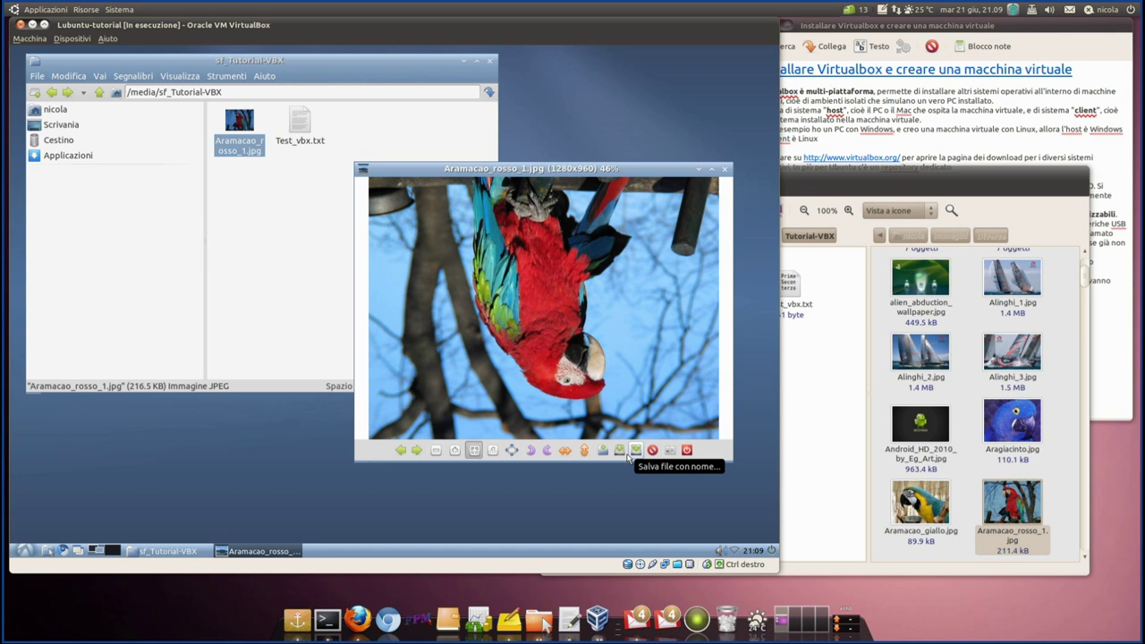
{"action": "left_click", "coordinate": [636, 454]}
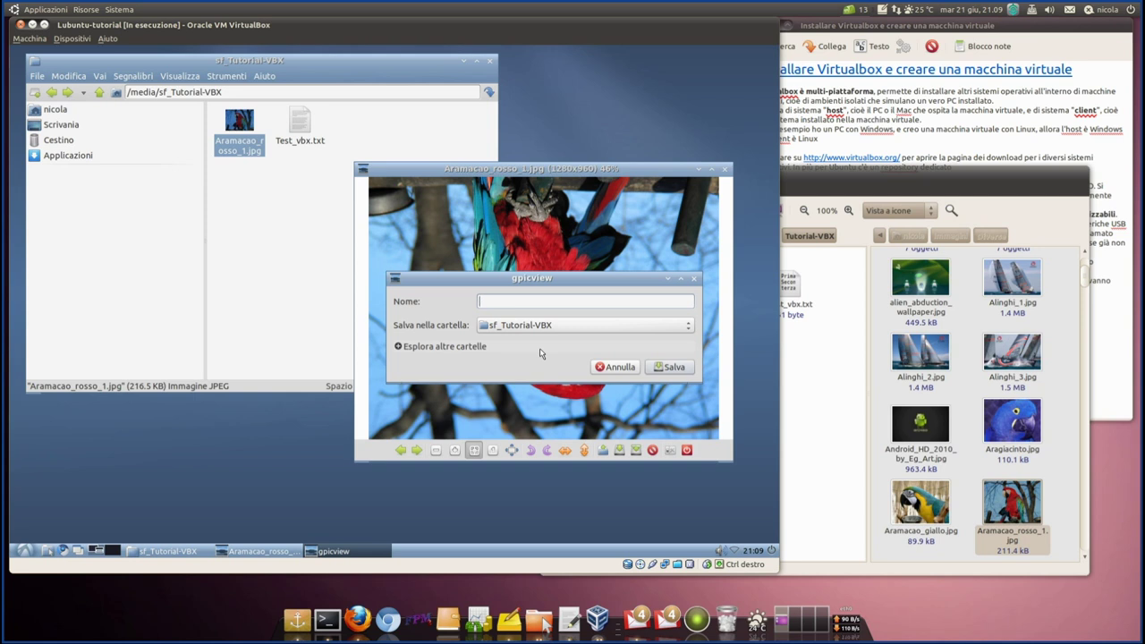
- Save the rotated parrot photo into sf_Tutorial-VBX as ara_sottosopra.jpg, then close gpicview
{"action": "type", "text": "p"}
{"action": "key", "text": "BackSpace"}
{"action": "type", "text": "ara_"}
{"action": "key", "text": "BackSpace"}
{"action": "key", "text": "BackSpace"}
{"action": "type", "text": "ottosopra.jpg"}
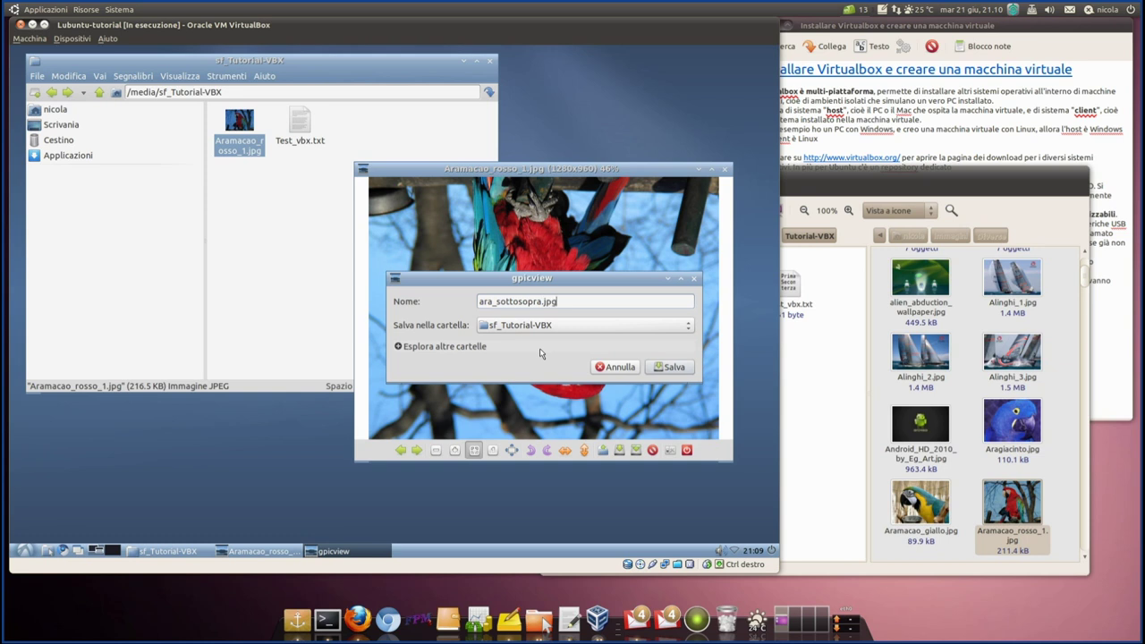
{"action": "left_click", "coordinate": [667, 369]}
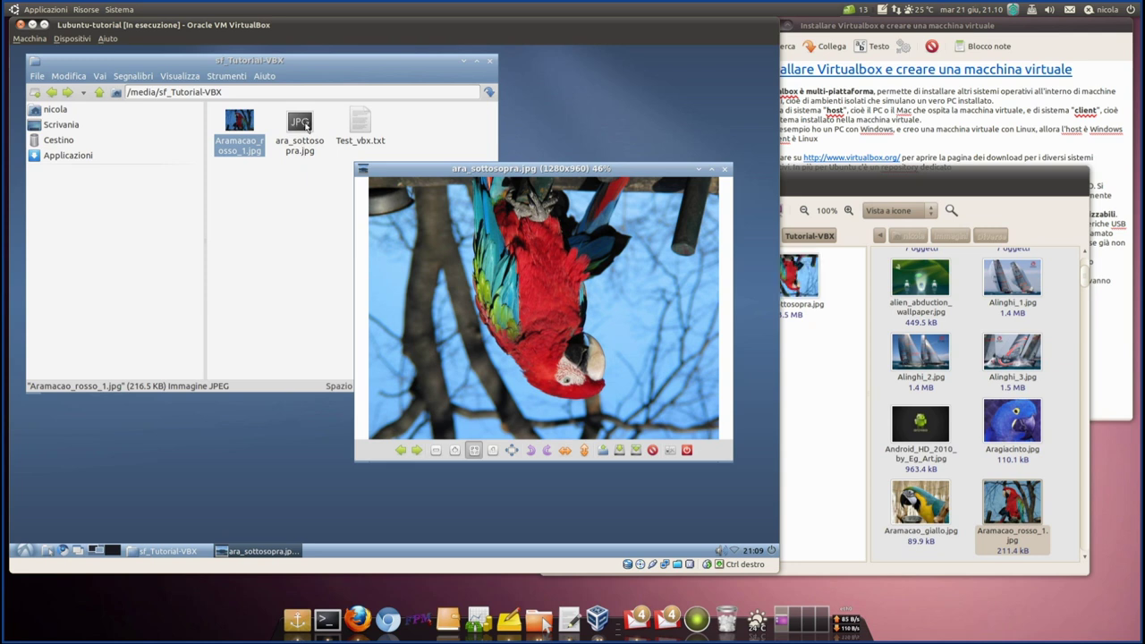
{"action": "left_click", "coordinate": [725, 169]}
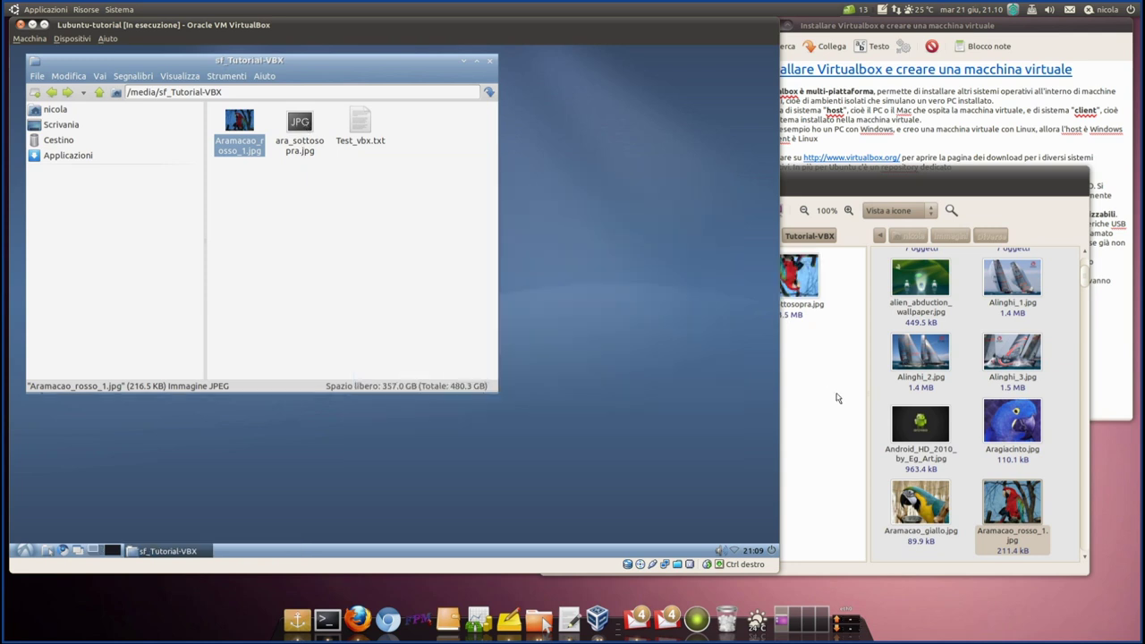
- Try opening ara_sottosopra.jpg on the host, retry the failed load, then close the viewer
{"action": "left_click", "coordinate": [835, 396]}
{"action": "left_click", "coordinate": [791, 288]}
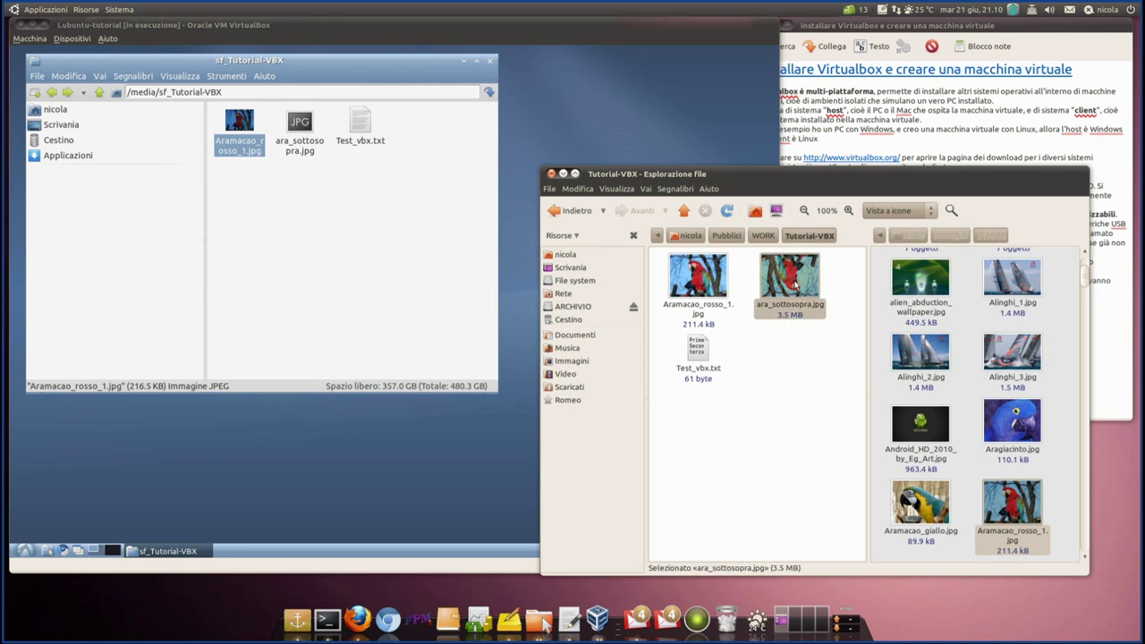
{"action": "double_click", "coordinate": [791, 284]}
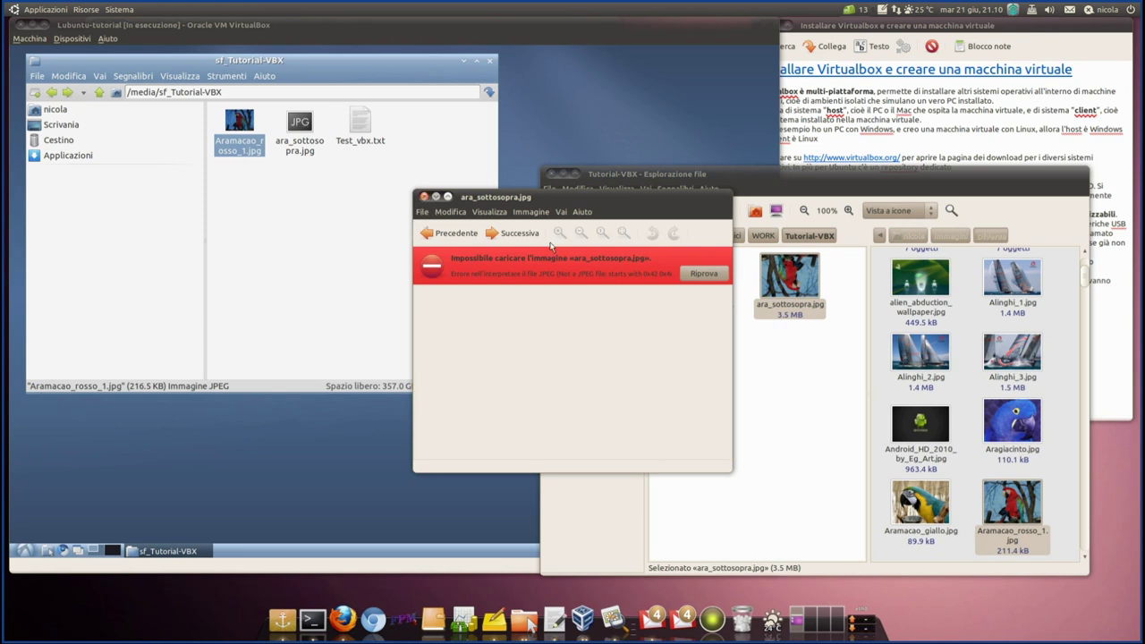
{"action": "left_click", "coordinate": [699, 274]}
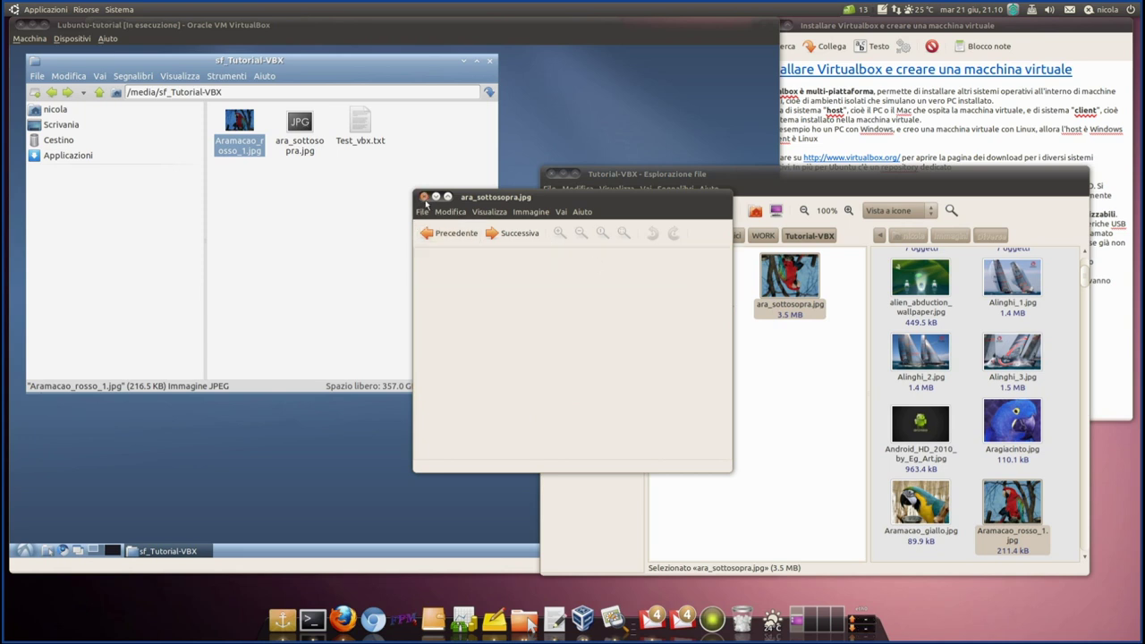
{"action": "left_click", "coordinate": [424, 195]}
{"action": "left_click", "coordinate": [803, 383]}
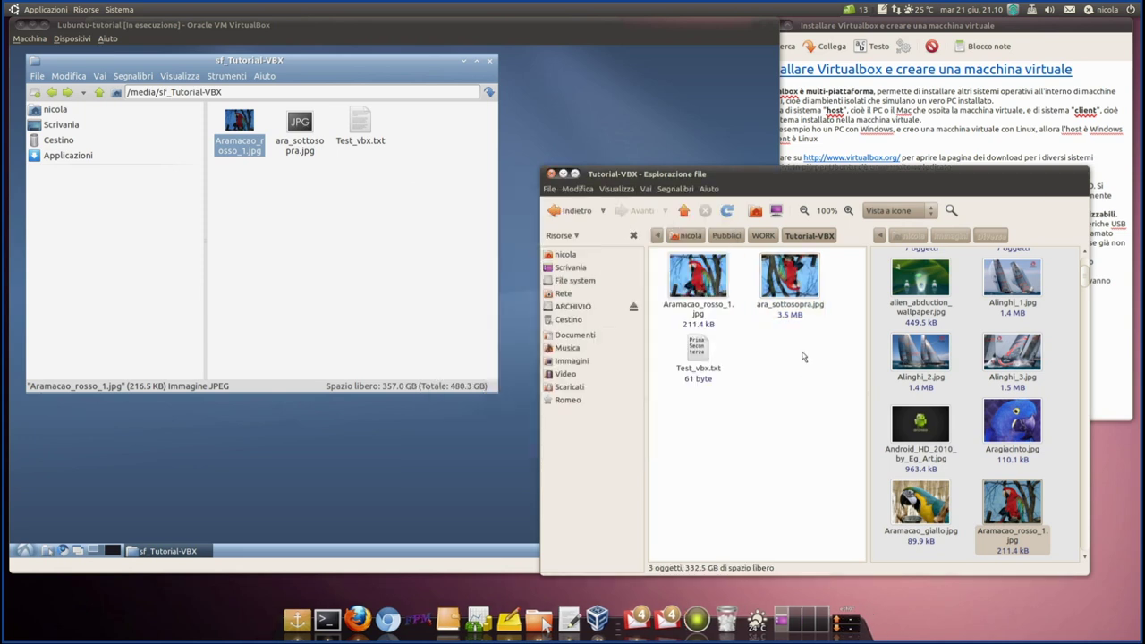
{"action": "right_click", "coordinate": [794, 278]}
{"action": "left_click", "coordinate": [353, 222]}
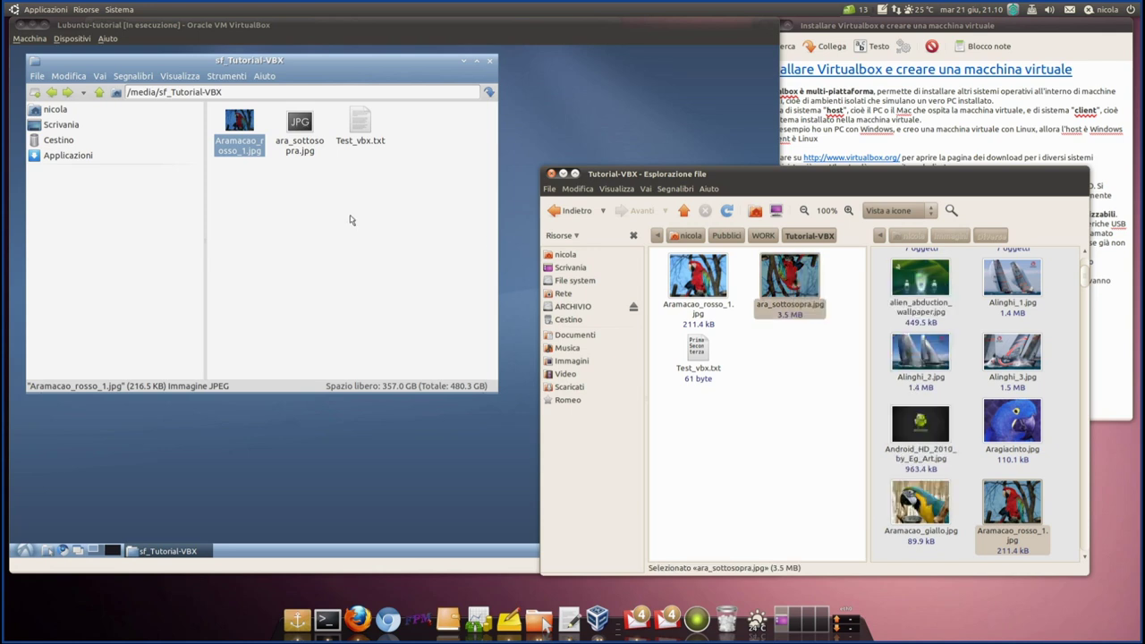
- View ara_sottosopra.jpg in the guest's Image Viewer, showing the upside-down parrot, then close it
{"action": "left_click", "coordinate": [301, 125]}
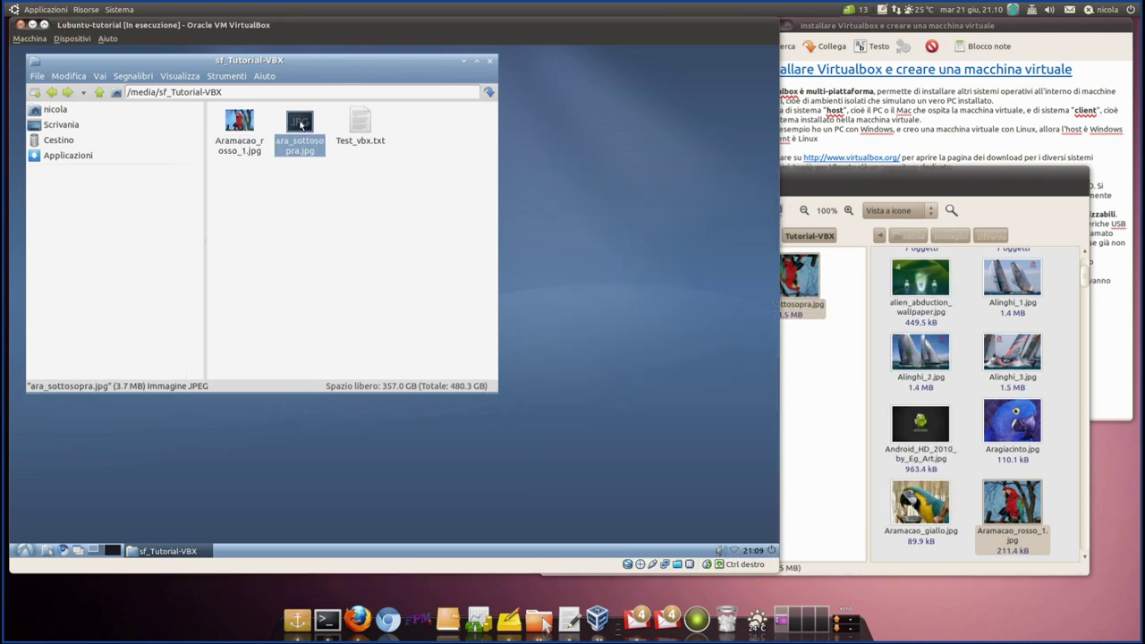
{"action": "right_click", "coordinate": [302, 125]}
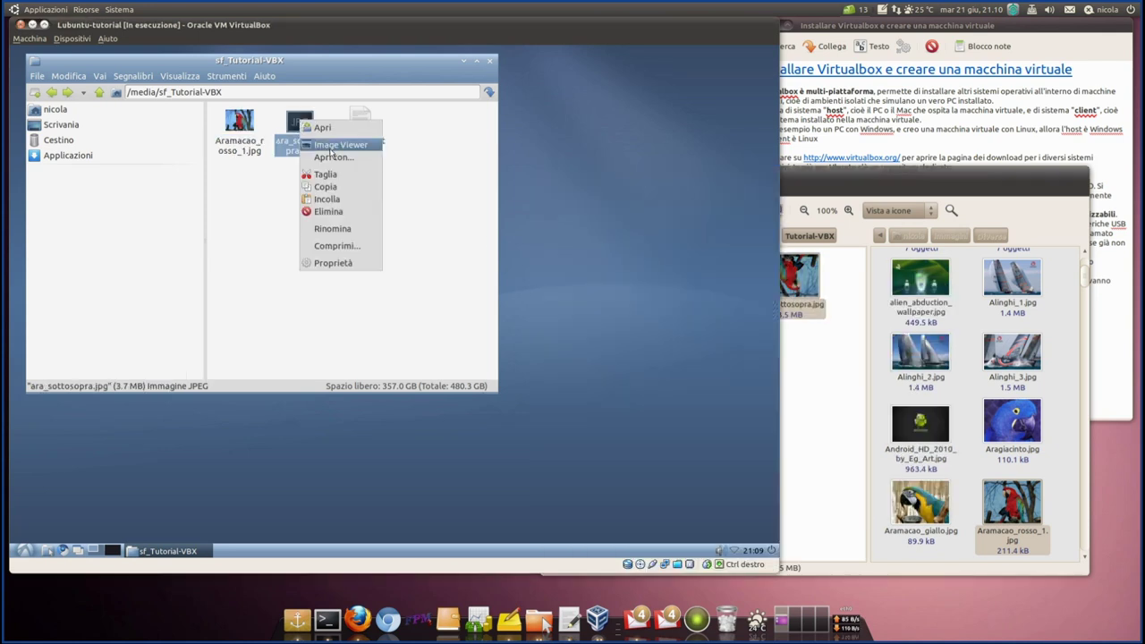
{"action": "left_click", "coordinate": [330, 147]}
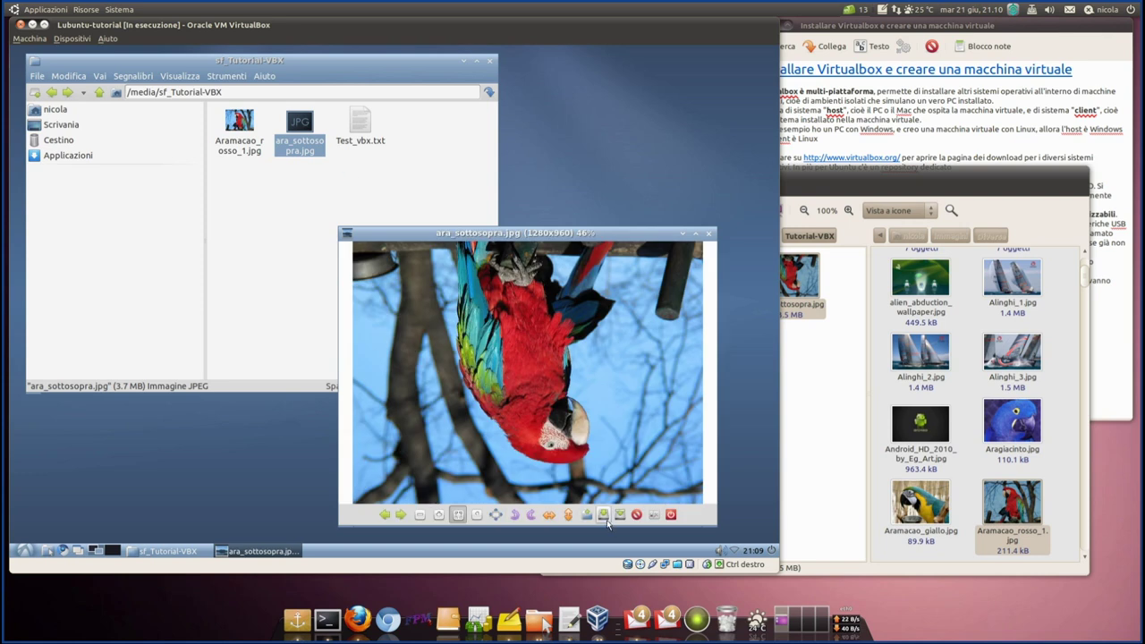
{"action": "left_click", "coordinate": [671, 515]}
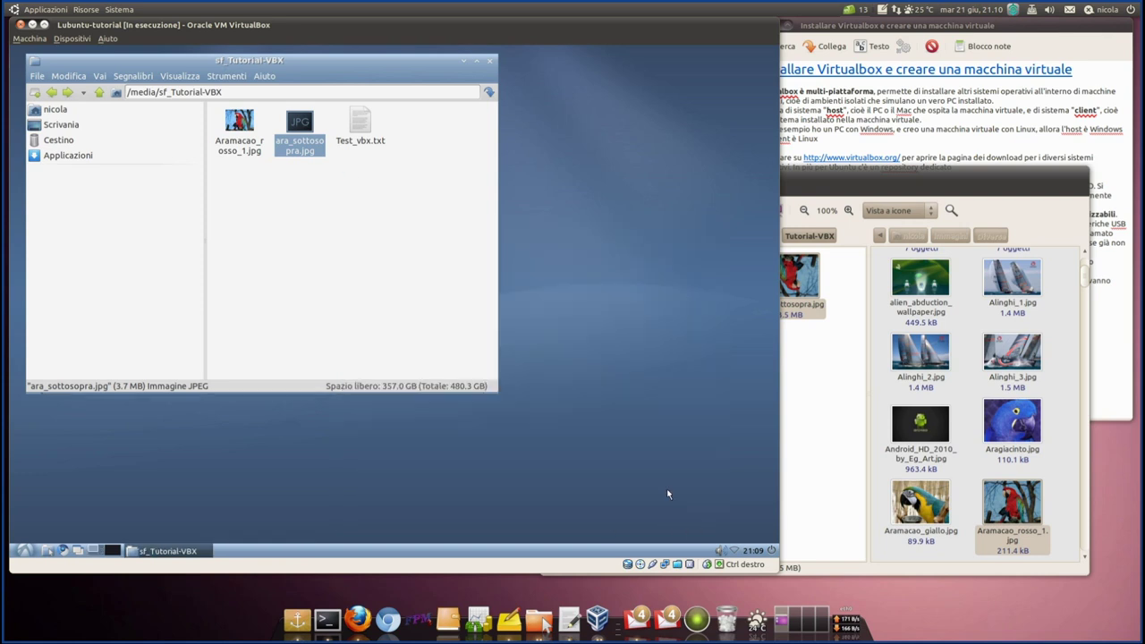
{"action": "left_click", "coordinate": [823, 347]}
{"action": "left_click", "coordinate": [287, 220]}
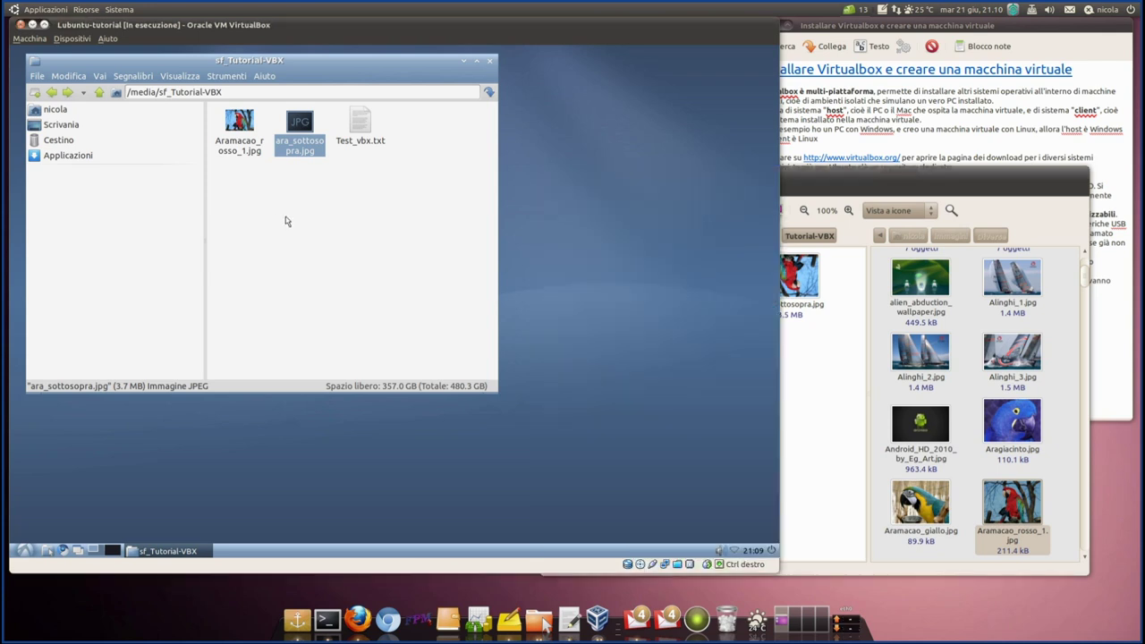
- Reopen sf_Tutorial-VBX, compare ara_sottosopra.jpg's size with the host copy, and minimize the host folder
{"action": "left_click", "coordinate": [98, 93]}
{"action": "double_click", "coordinate": [239, 130]}
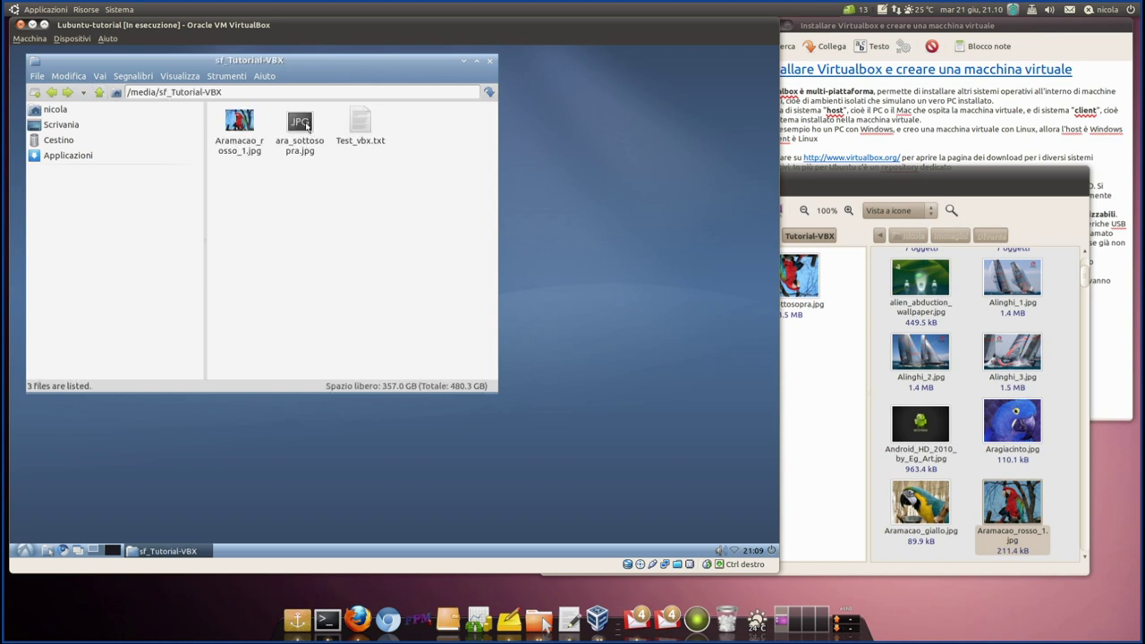
{"action": "left_click", "coordinate": [307, 125]}
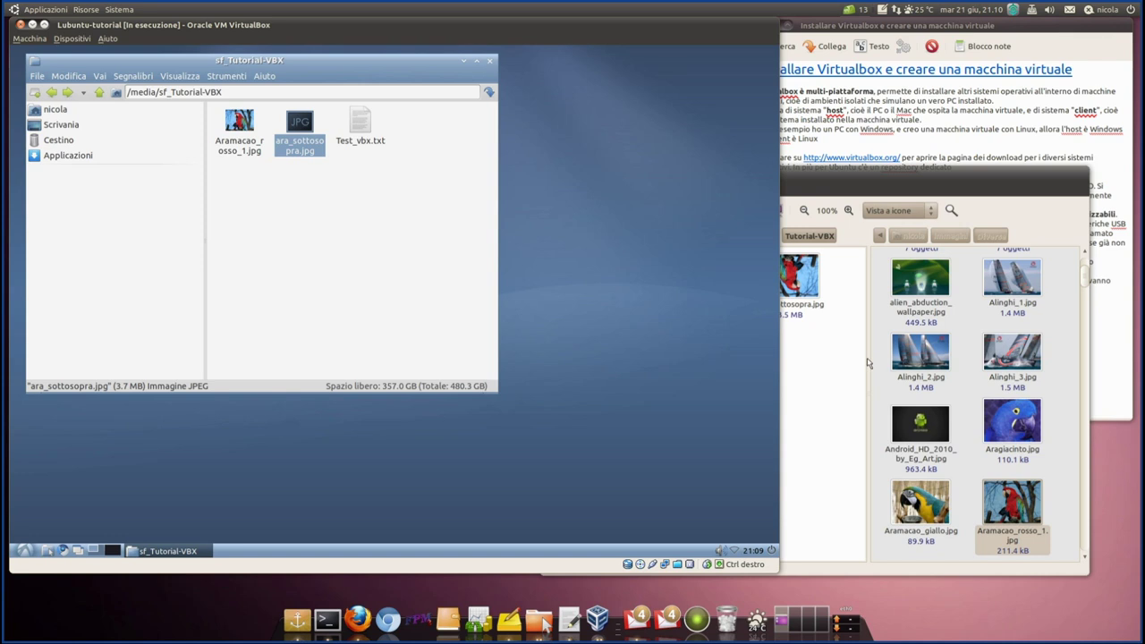
{"action": "left_click", "coordinate": [832, 362]}
{"action": "left_click", "coordinate": [790, 278]}
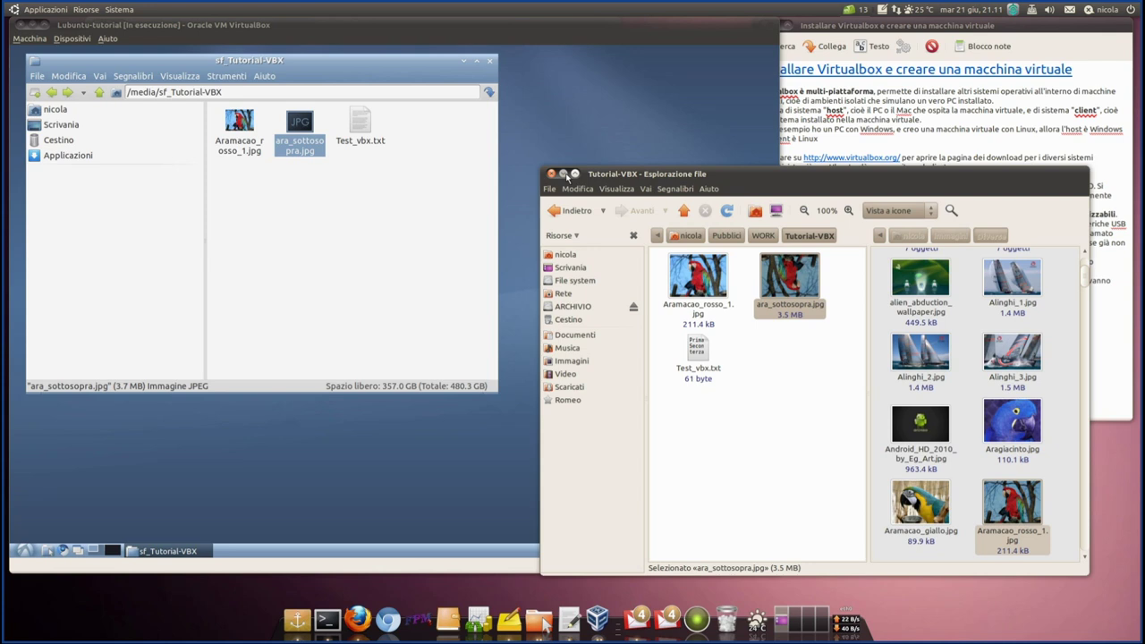
{"action": "left_click", "coordinate": [564, 174]}
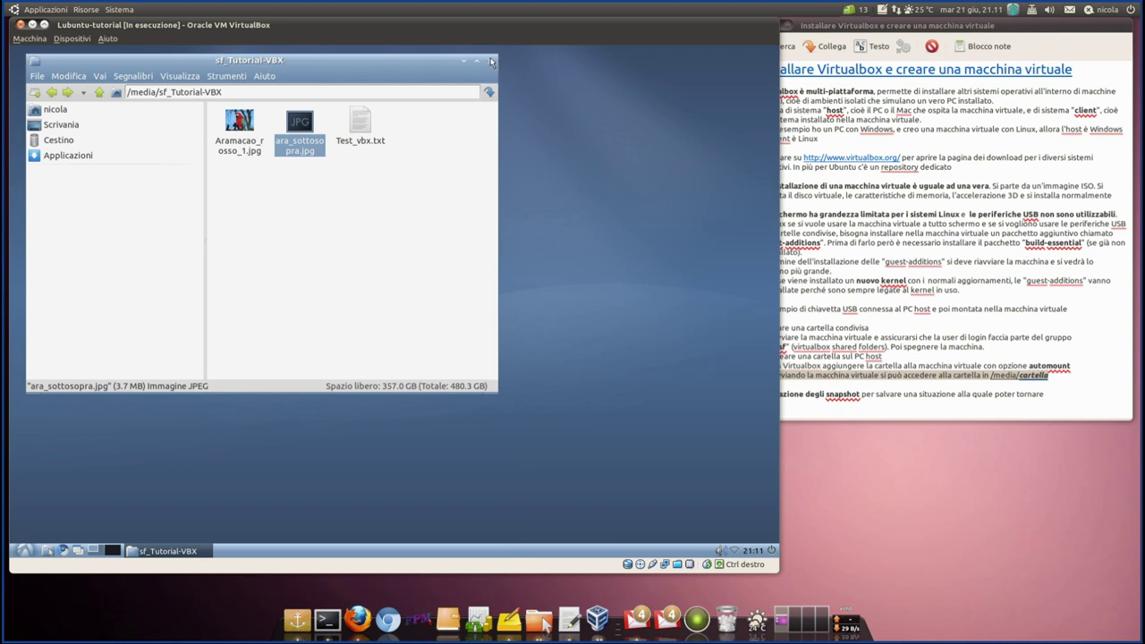
- Close the guest file manager, highlight the Tomboy note's snapshot line, and shift VirtualBox right
{"action": "left_click", "coordinate": [491, 60]}
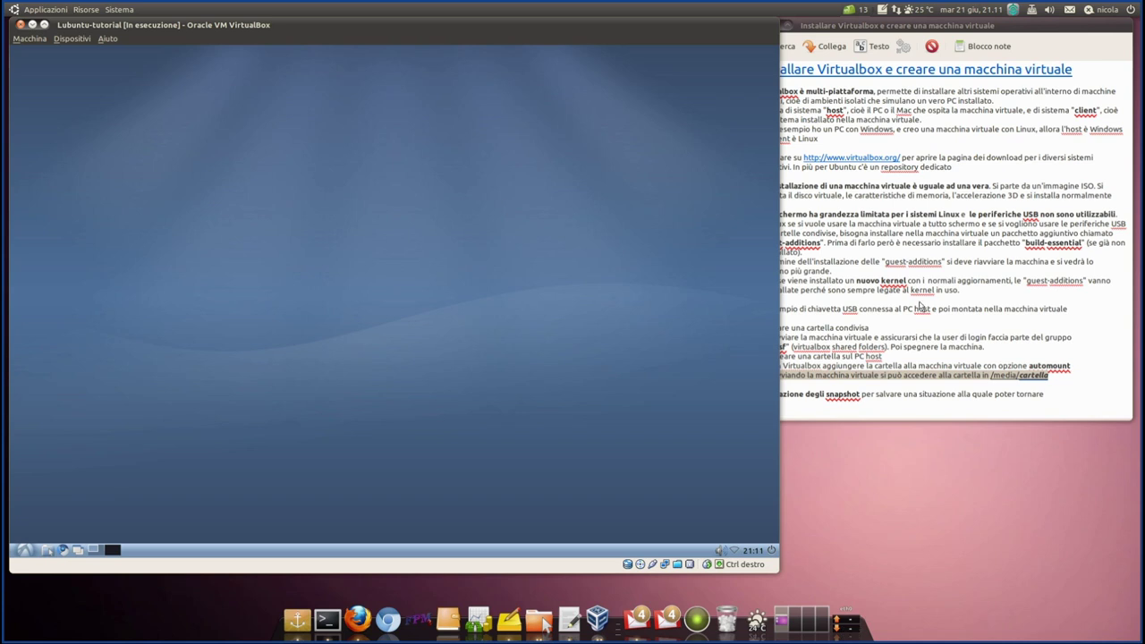
{"action": "left_click", "coordinate": [937, 336]}
{"action": "left_click_drag", "start_coordinate": [1045, 393], "coordinate": [759, 390]}
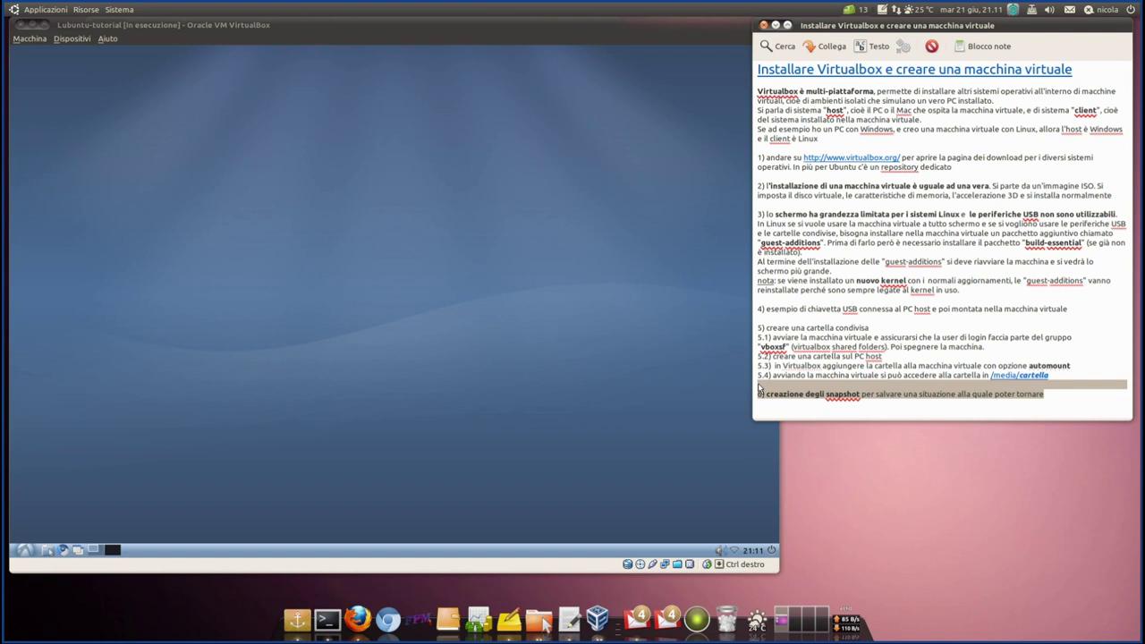
{"action": "left_click_drag", "start_coordinate": [1069, 399], "coordinate": [703, 396]}
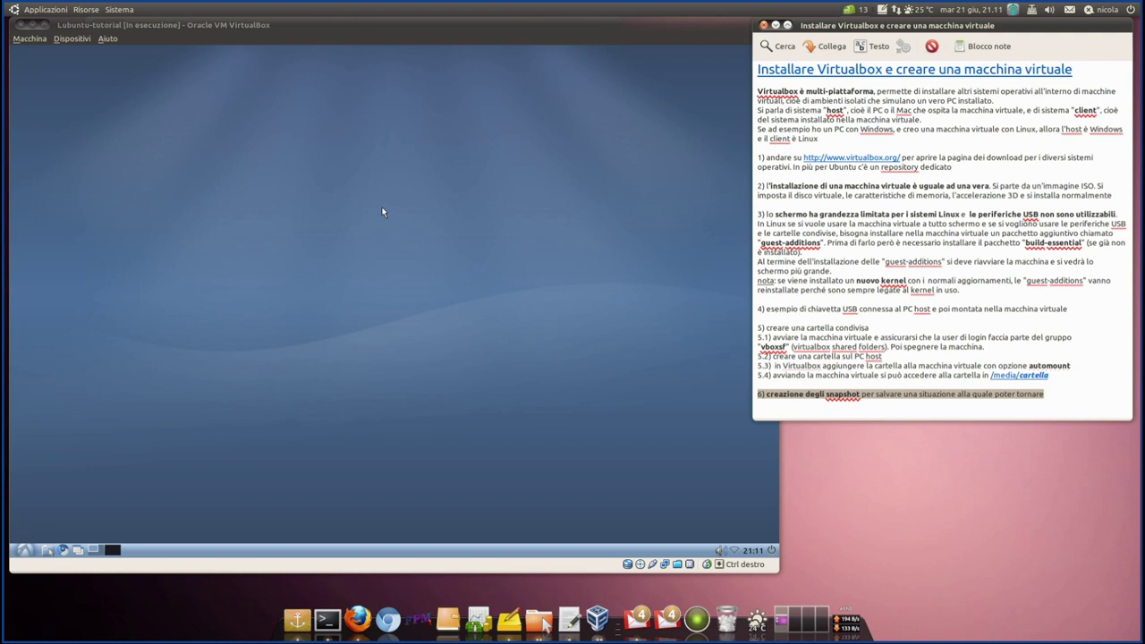
{"action": "left_click_drag", "start_coordinate": [450, 30], "coordinate": [527, 31]}
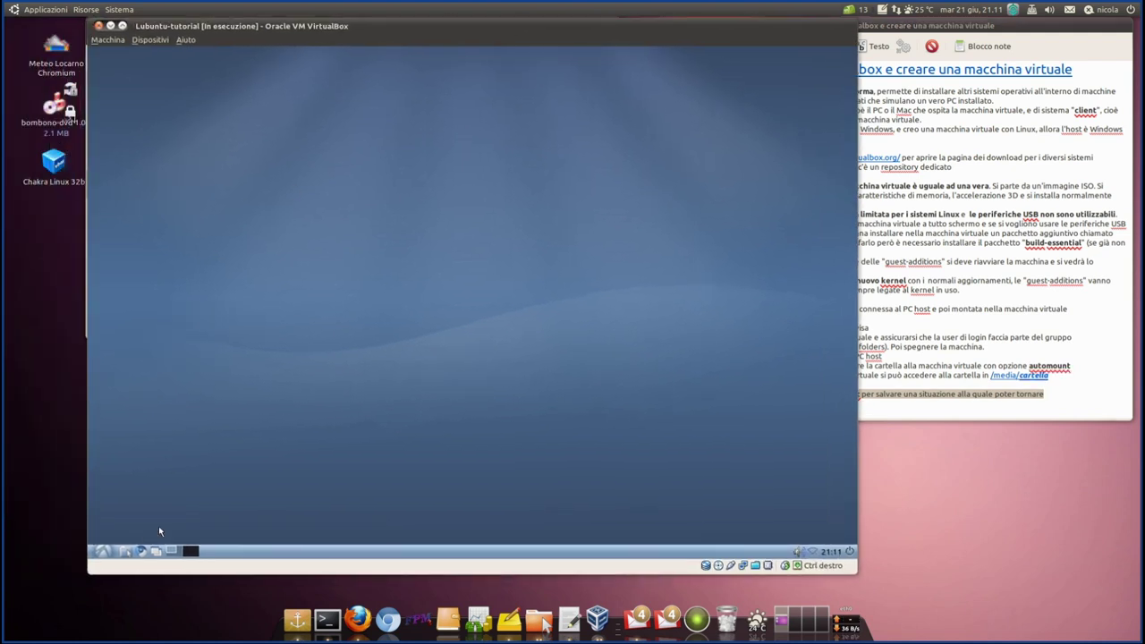
- Open the empty Immagini folder from the guest's home folder
{"action": "left_click", "coordinate": [131, 551]}
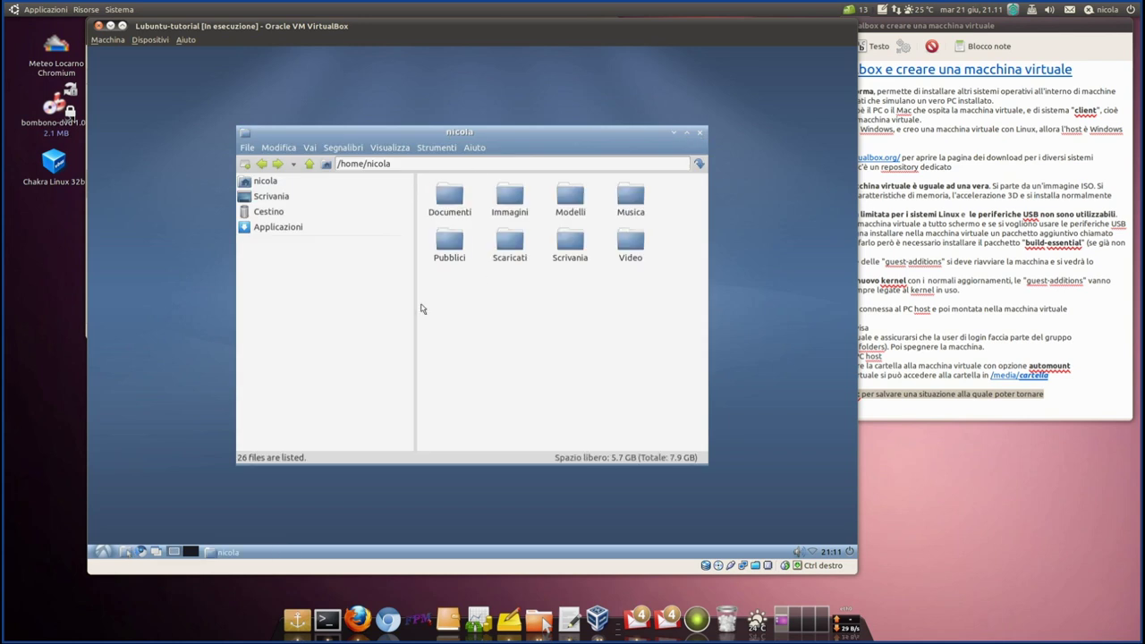
{"action": "double_click", "coordinate": [509, 202]}
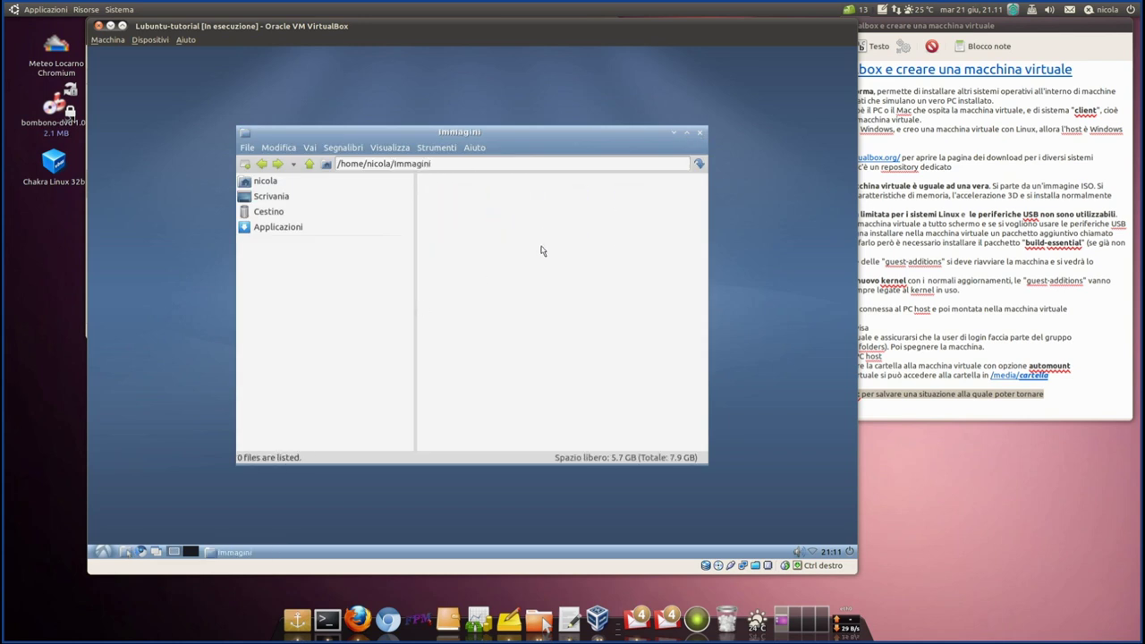
{"action": "left_click_drag", "start_coordinate": [534, 133], "coordinate": [598, 127]}
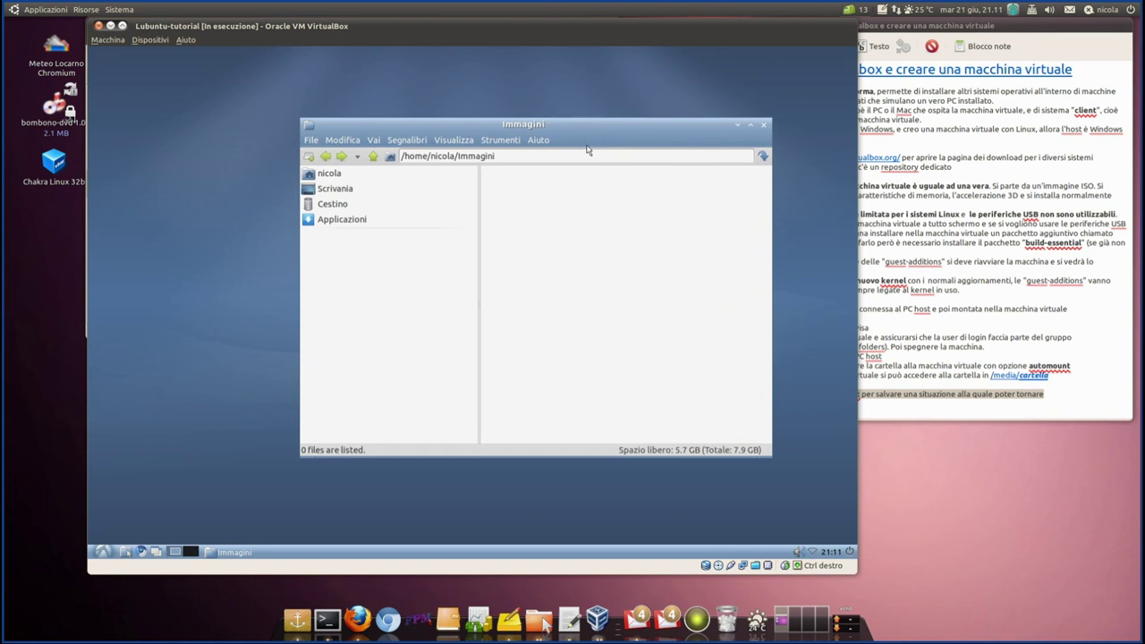
- Launch the guest calculator from Accessori and compute 99 × 5 = 495
{"action": "left_click", "coordinate": [102, 552]}
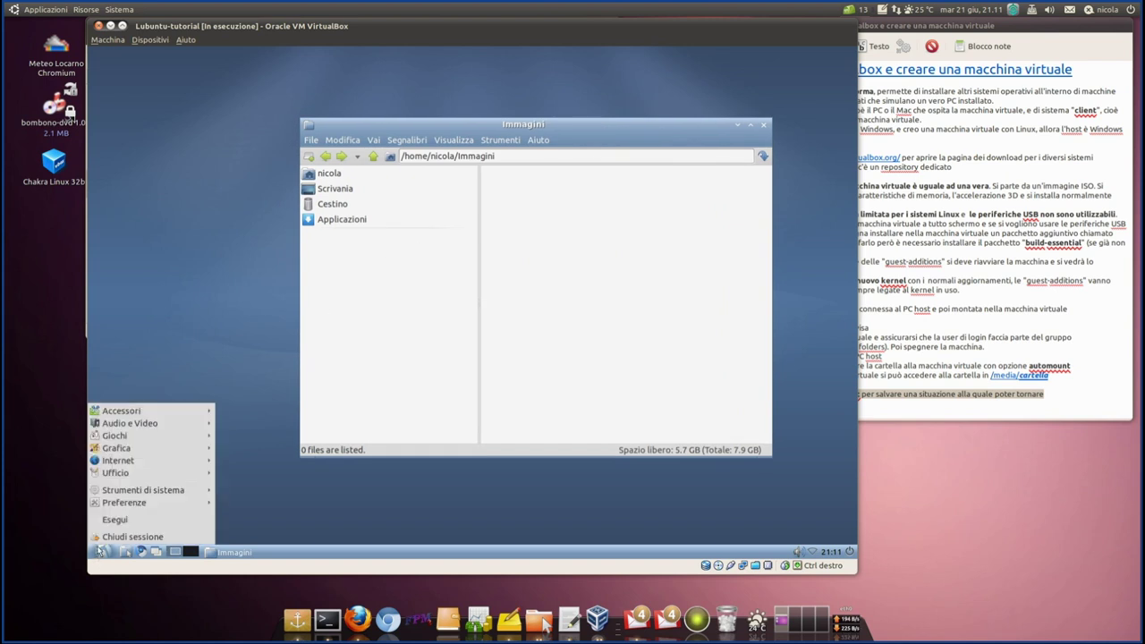
{"action": "mouse_move", "coordinate": [144, 412]}
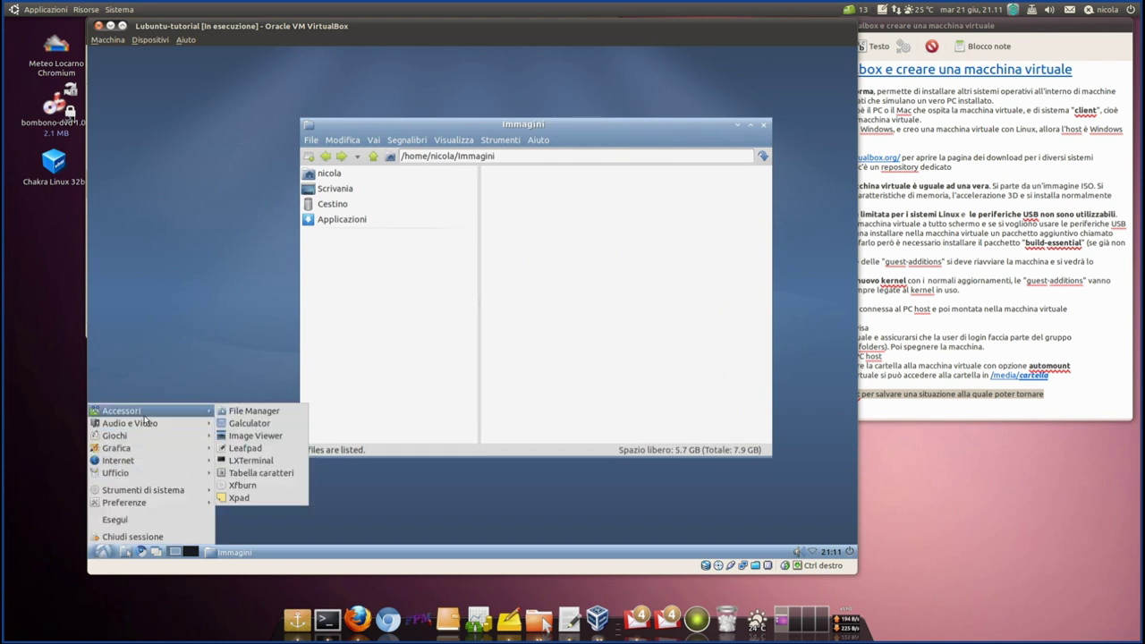
{"action": "left_click", "coordinate": [250, 423]}
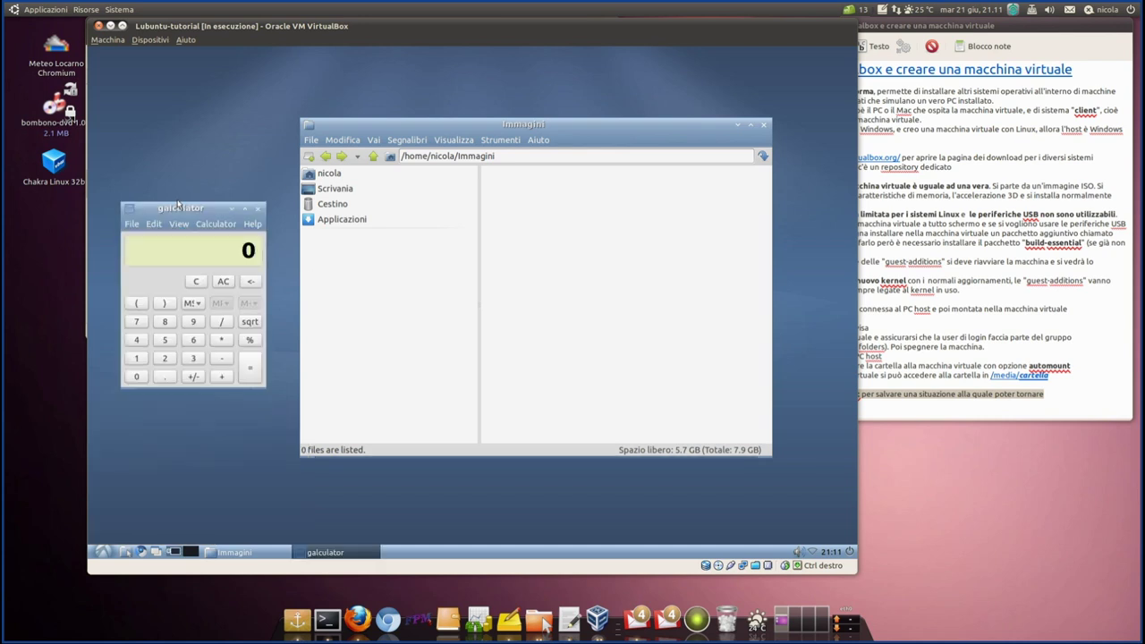
{"action": "left_click_drag", "start_coordinate": [182, 209], "coordinate": [184, 141]}
{"action": "double_click", "coordinate": [196, 254]}
{"action": "left_click", "coordinate": [223, 273]}
{"action": "left_click", "coordinate": [168, 273]}
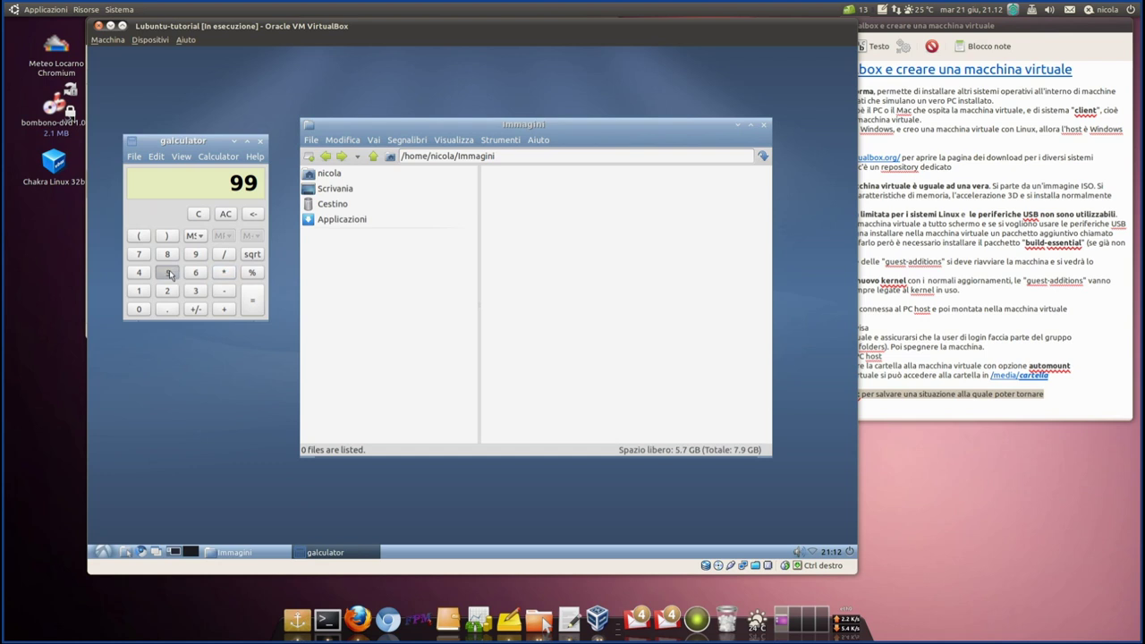
{"action": "left_click", "coordinate": [248, 307]}
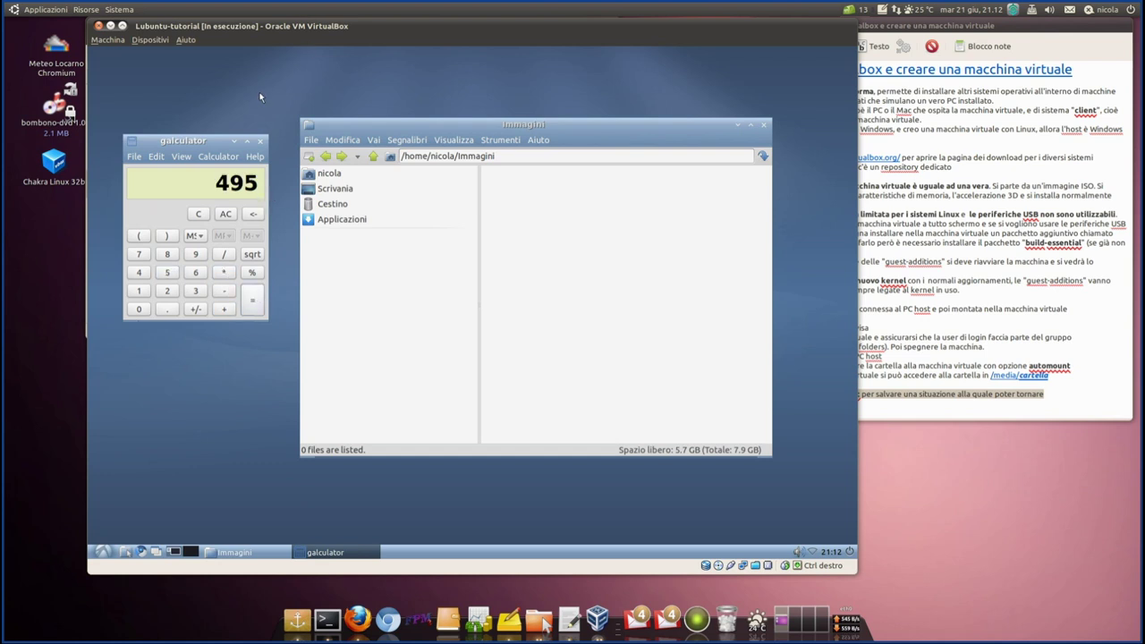
{"action": "left_click", "coordinate": [1078, 409]}
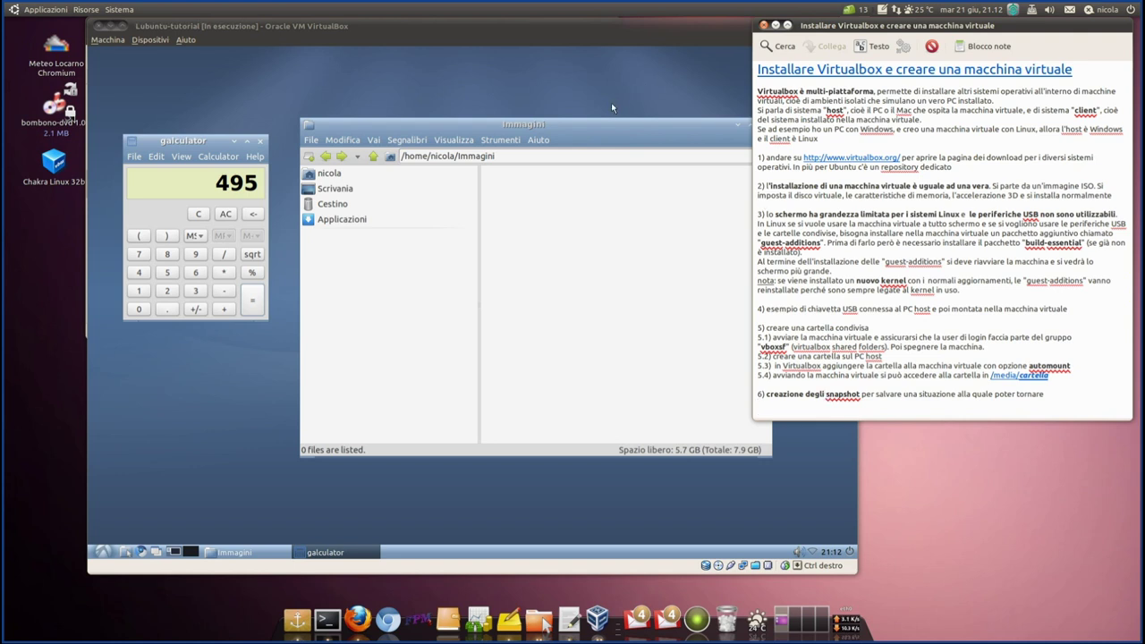
- Inspect the Lubuntu-tutorial.vdi and .vbox files in the machine folder, then close that window
{"action": "left_click", "coordinate": [577, 27]}
{"action": "left_click_drag", "start_coordinate": [578, 32], "coordinate": [606, 21]}
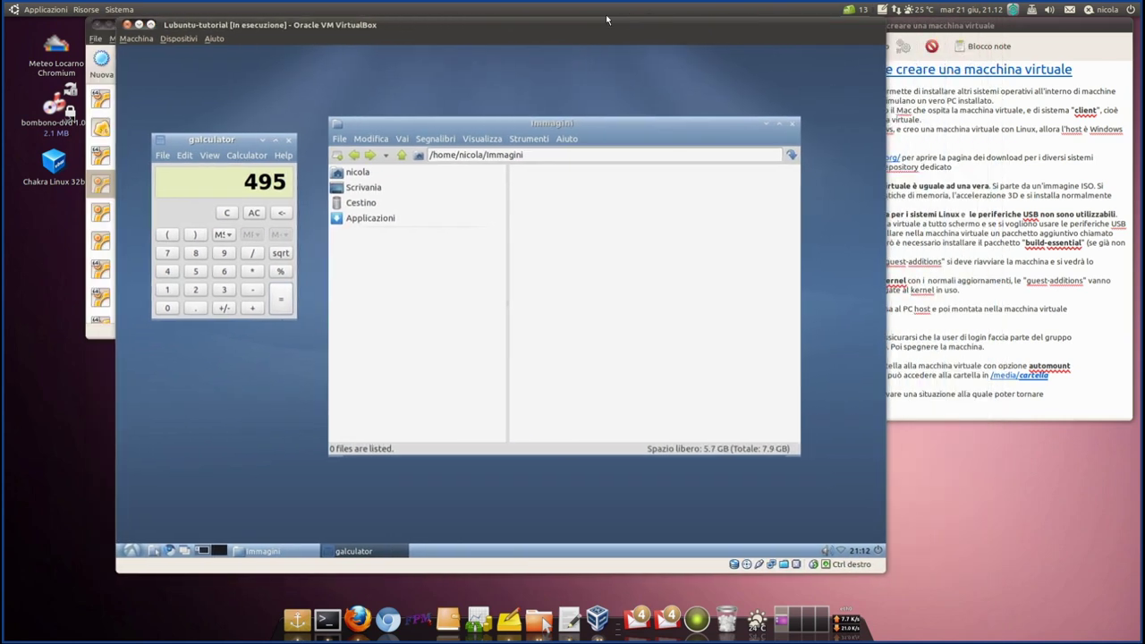
{"action": "right_click", "coordinate": [536, 616]}
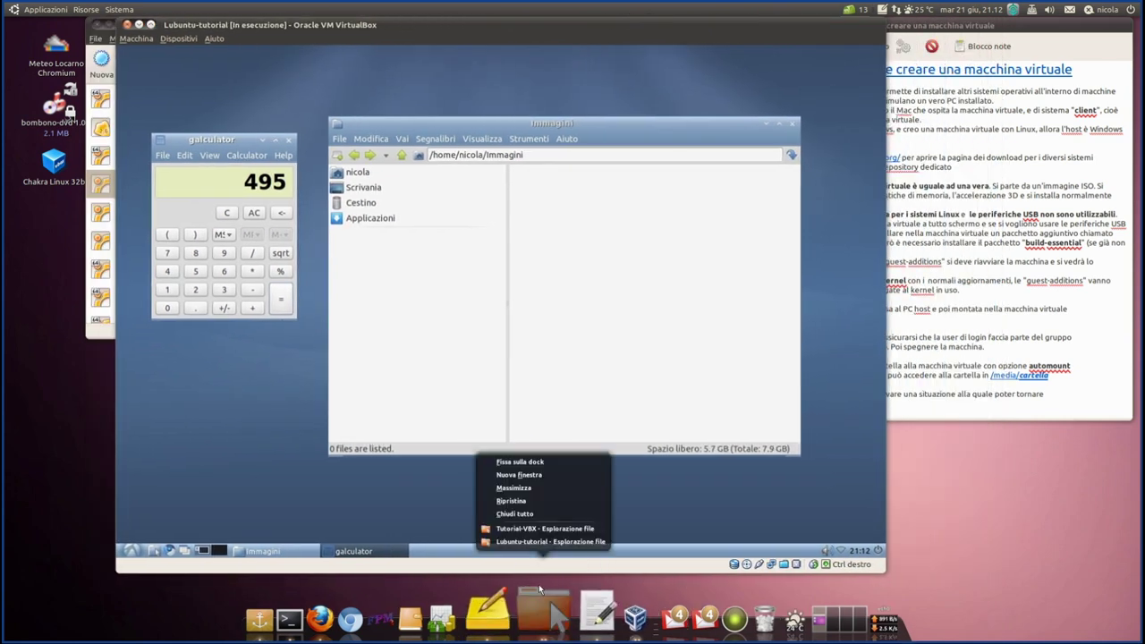
{"action": "left_click", "coordinate": [541, 545]}
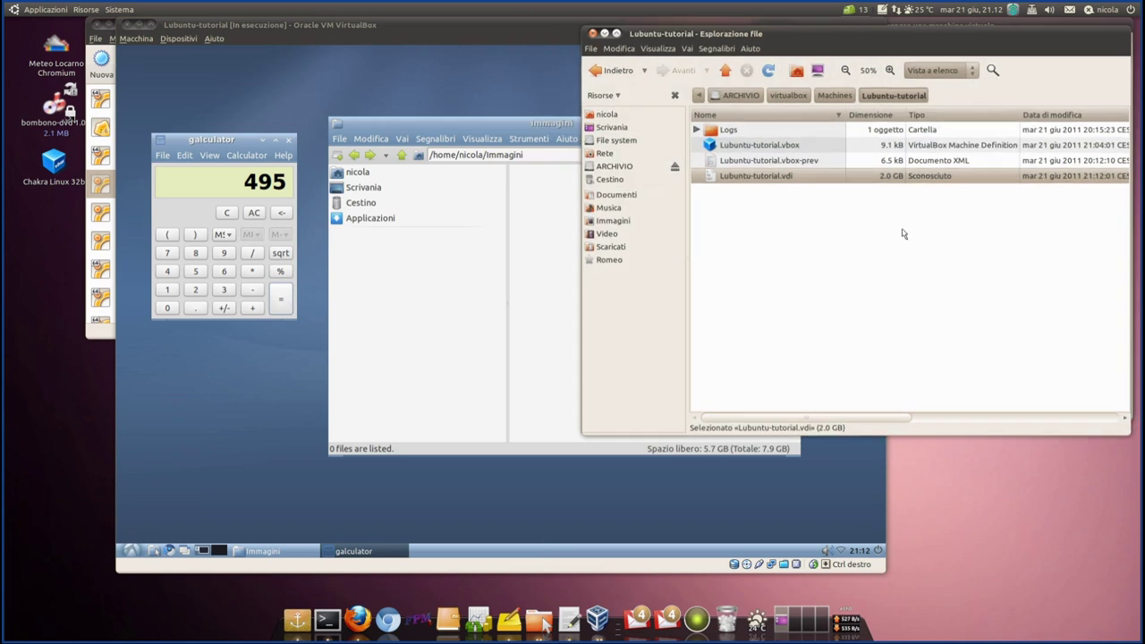
{"action": "left_click", "coordinate": [767, 70]}
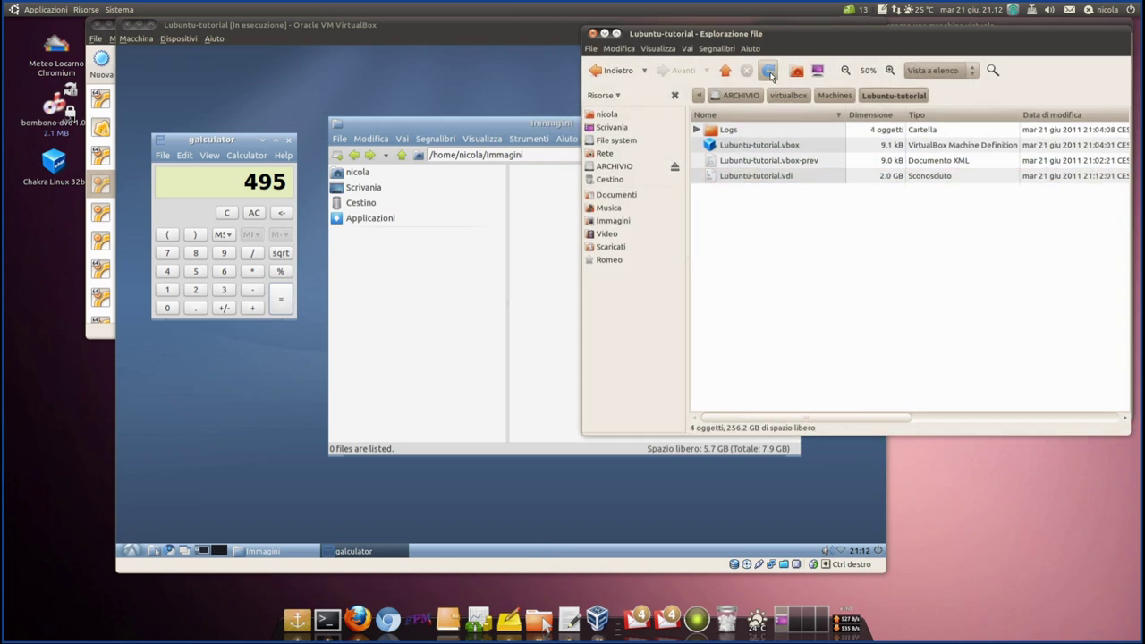
{"action": "left_click", "coordinate": [719, 179]}
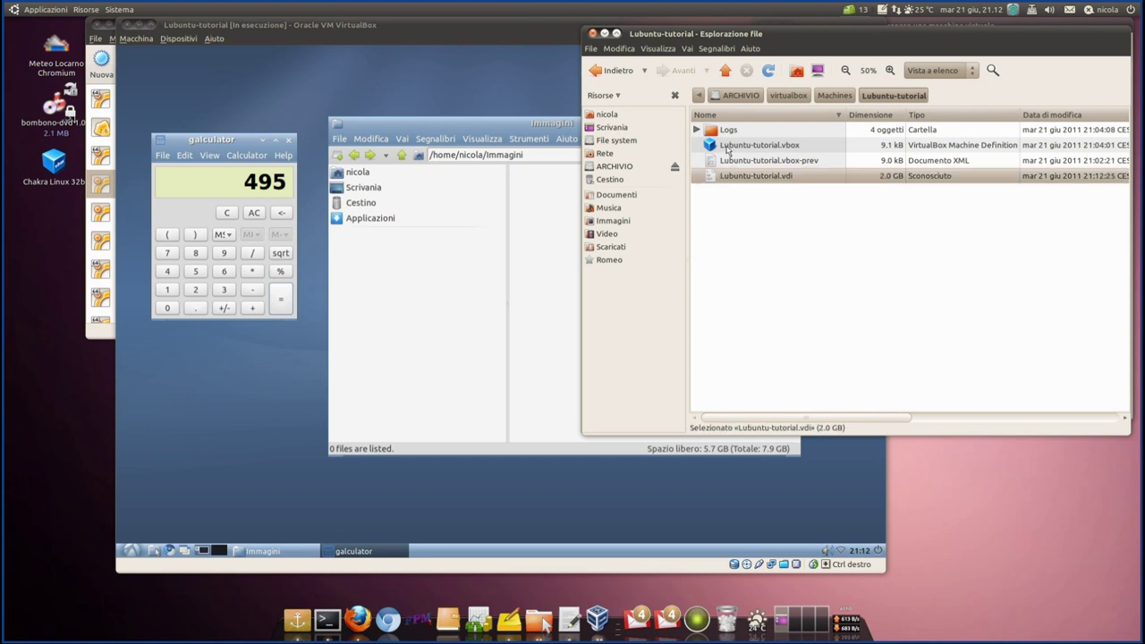
{"action": "left_click", "coordinate": [726, 149]}
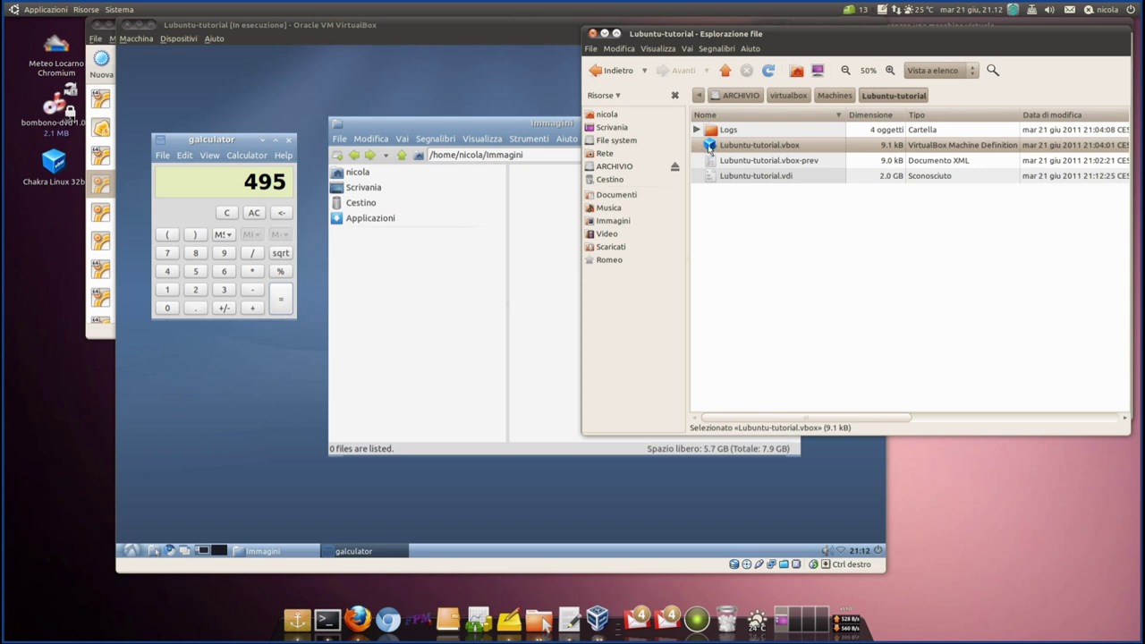
{"action": "left_click", "coordinate": [751, 179]}
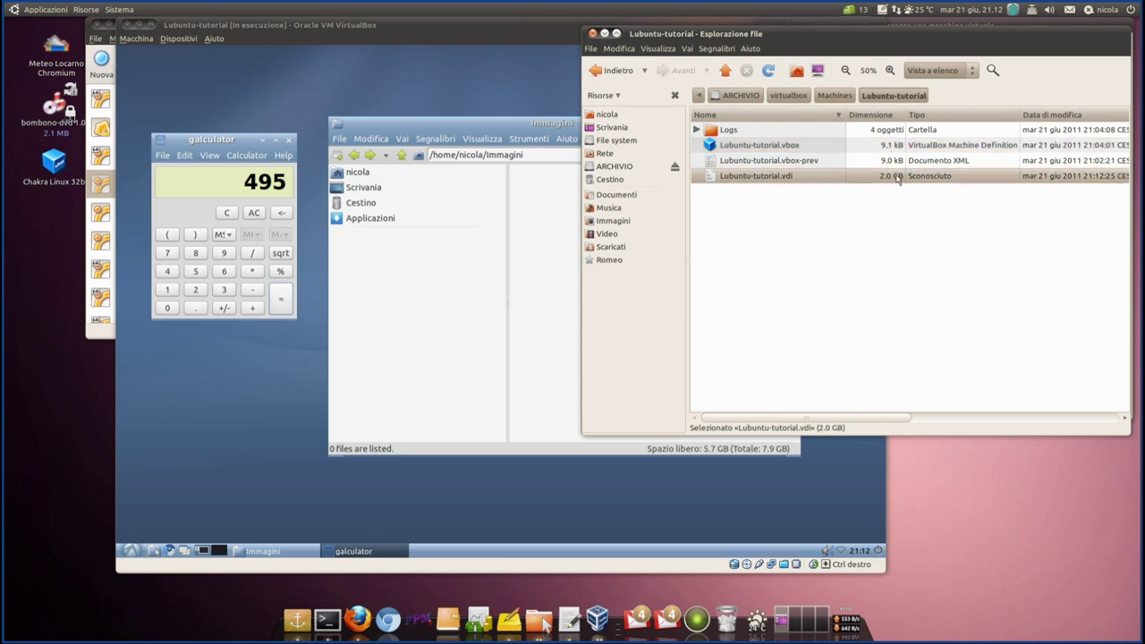
{"action": "left_click", "coordinate": [592, 33]}
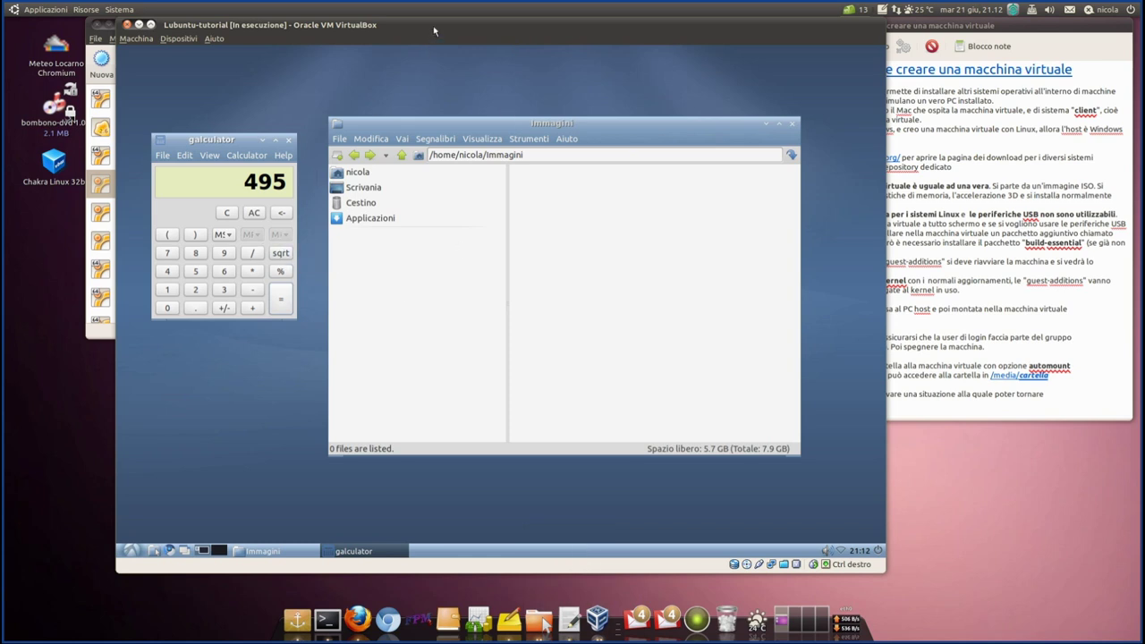
- Shift the Lubuntu-tutorial VM window slightly right and bring up the Macchina menu
{"action": "left_click_drag", "start_coordinate": [434, 31], "coordinate": [463, 22]}
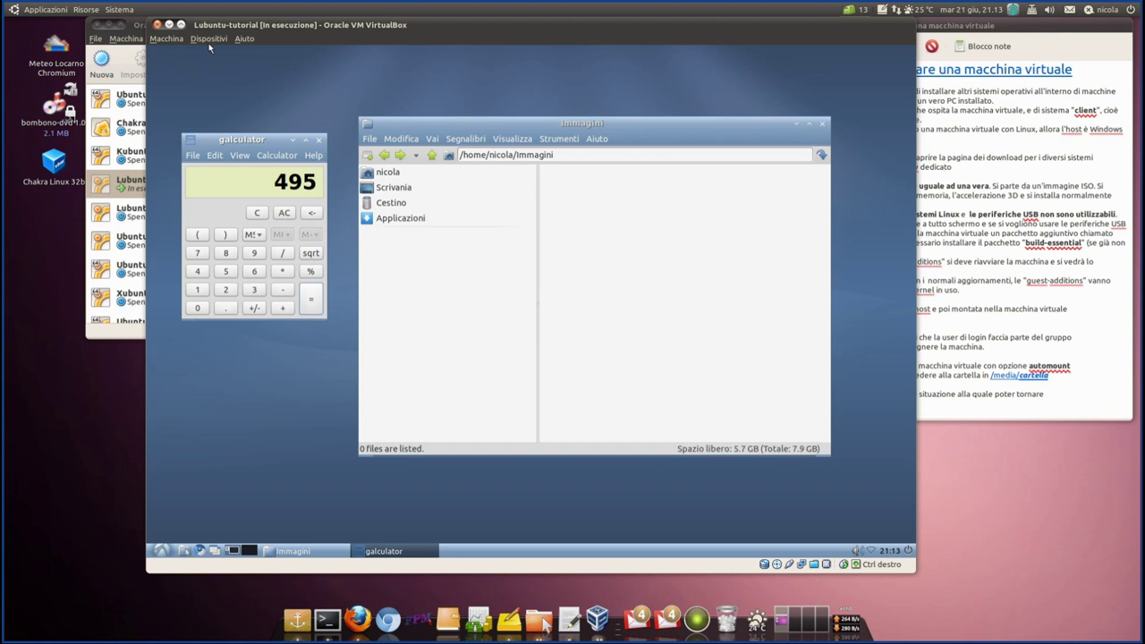
{"action": "left_click", "coordinate": [180, 37]}
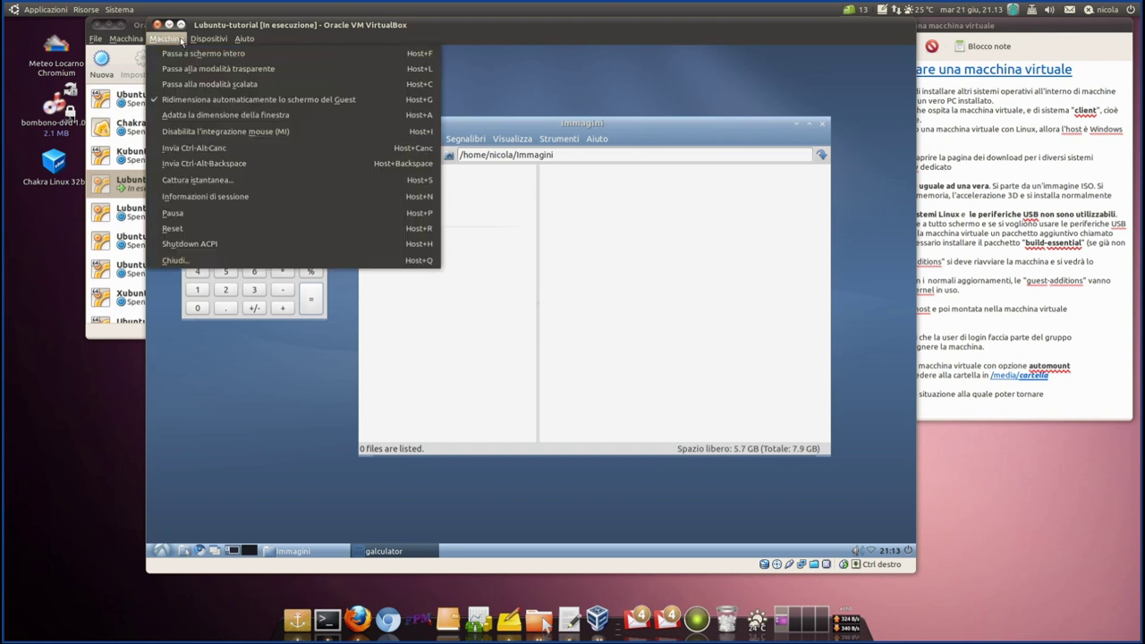
- Take a snapshot named 'Aggiornato al 21.06.2011' with description 'nuova installazione'
{"action": "left_click", "coordinate": [198, 182]}
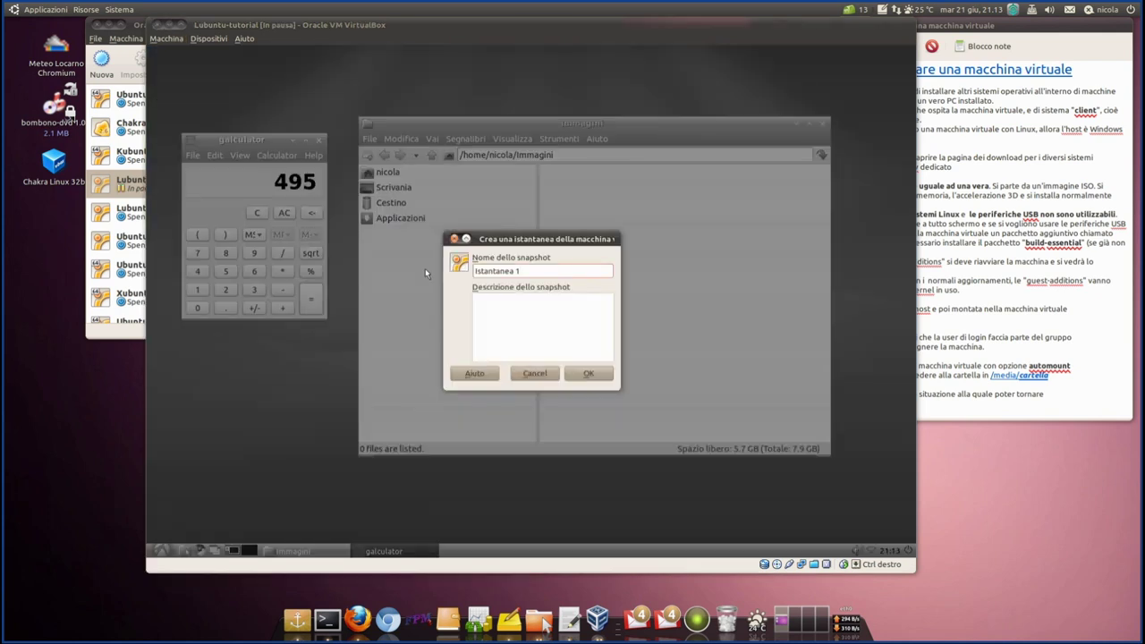
{"action": "key", "text": "ctrl+a"}
{"action": "type", "text": "Aggiorna"}
{"action": "type", "text": "to al "}
{"action": "type", "text": "21.06."}
{"action": "type", "text": "2011"}
{"action": "type", "text": "nuova inst"}
{"action": "type", "text": "allazione"}
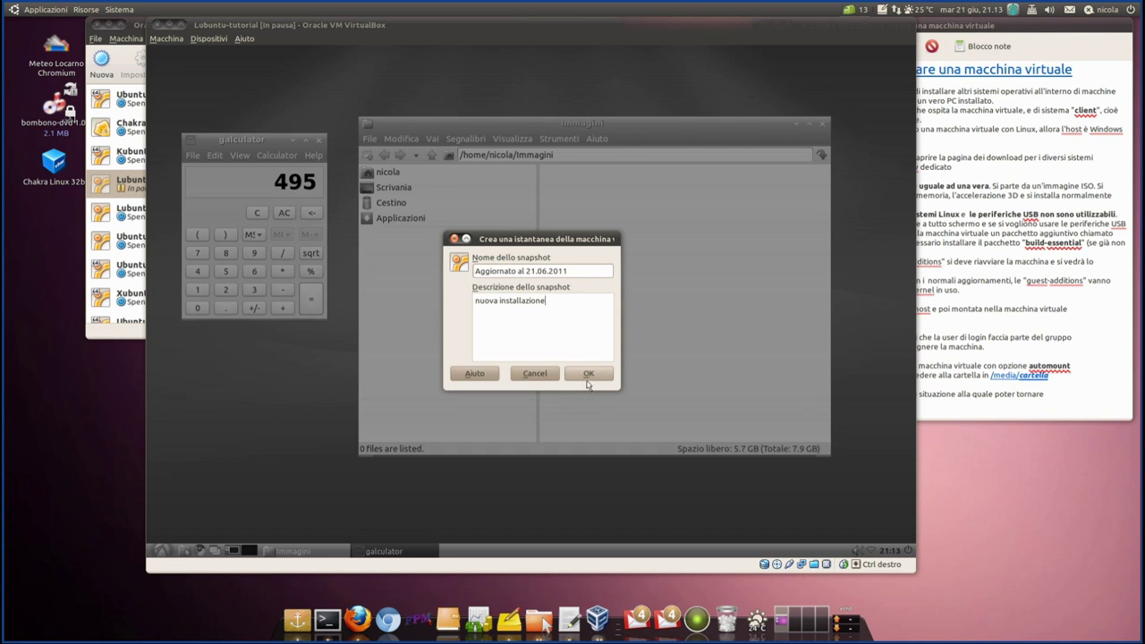
{"action": "left_click", "coordinate": [589, 380]}
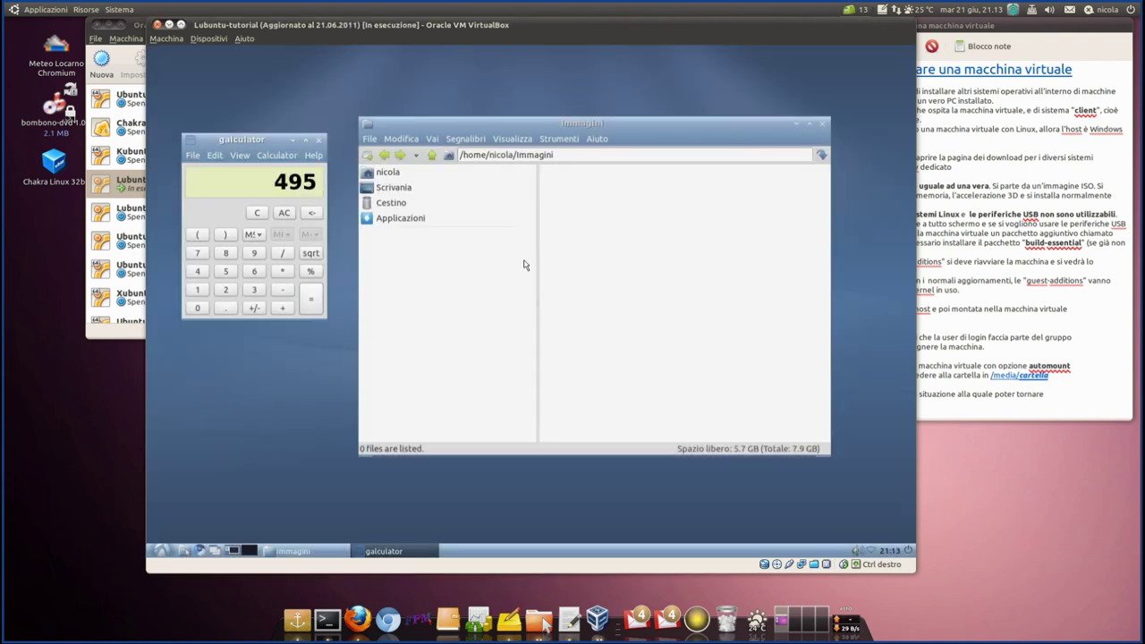
{"action": "left_click", "coordinate": [107, 333]}
- Rearrange the windows, then open the Istantanee tab and select 'Aggiornato al 21.06.2011'
{"action": "left_click_drag", "start_coordinate": [304, 24], "coordinate": [267, 20]}
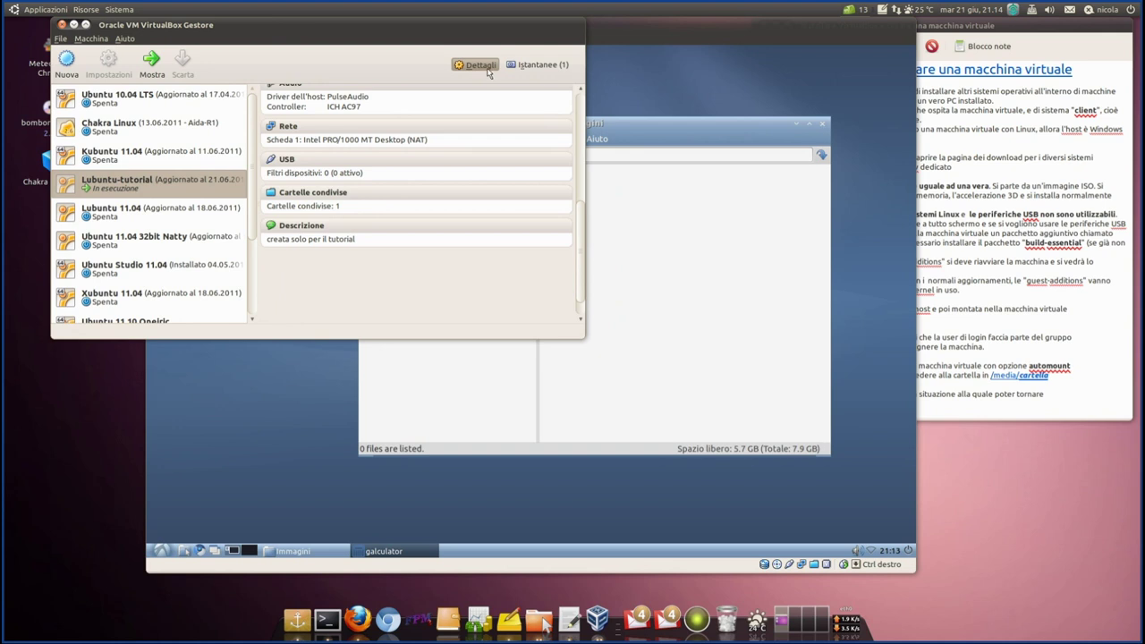
{"action": "scroll", "coordinate": [347, 275], "scroll_direction": "up", "scroll_amount": 5}
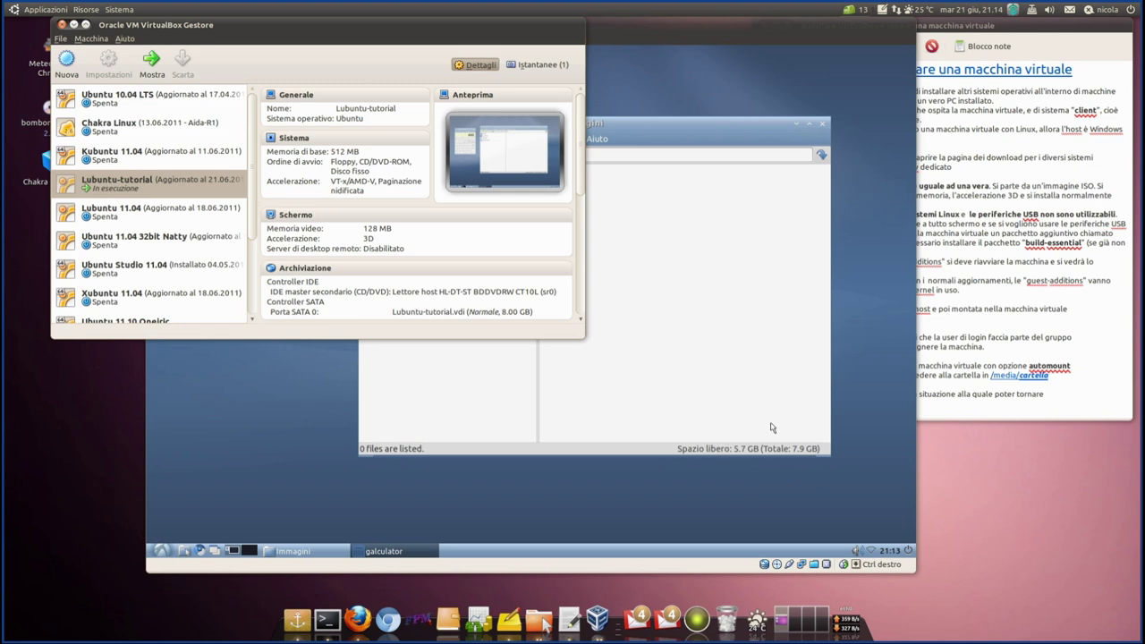
{"action": "left_click_drag", "start_coordinate": [666, 122], "coordinate": [714, 177]}
{"action": "left_click", "coordinate": [70, 337]}
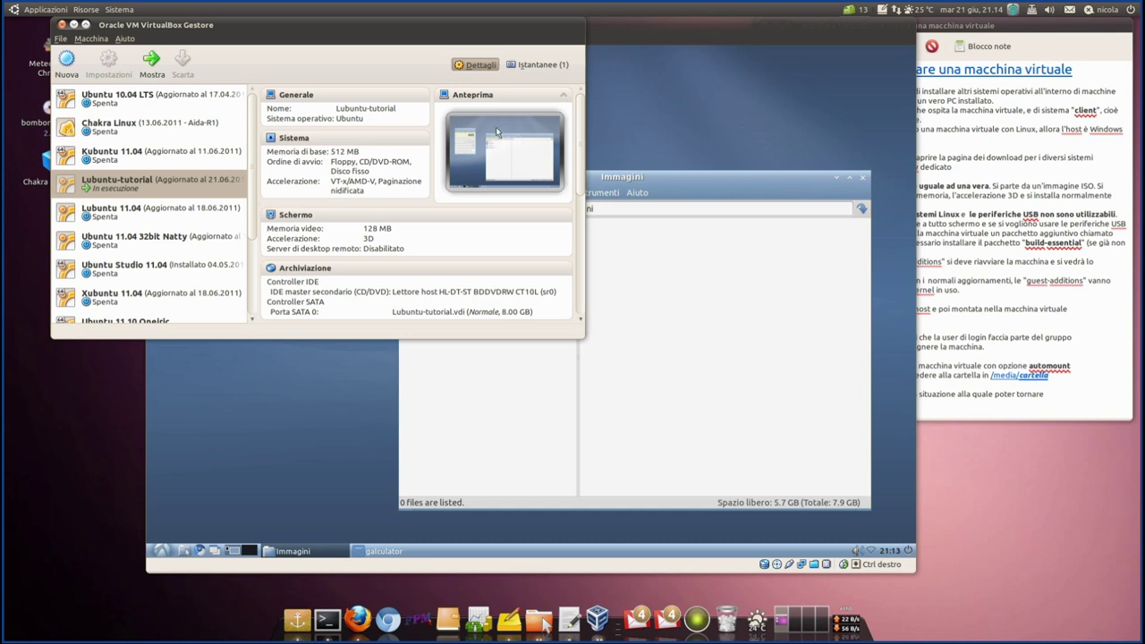
{"action": "left_click_drag", "start_coordinate": [386, 28], "coordinate": [363, 28]}
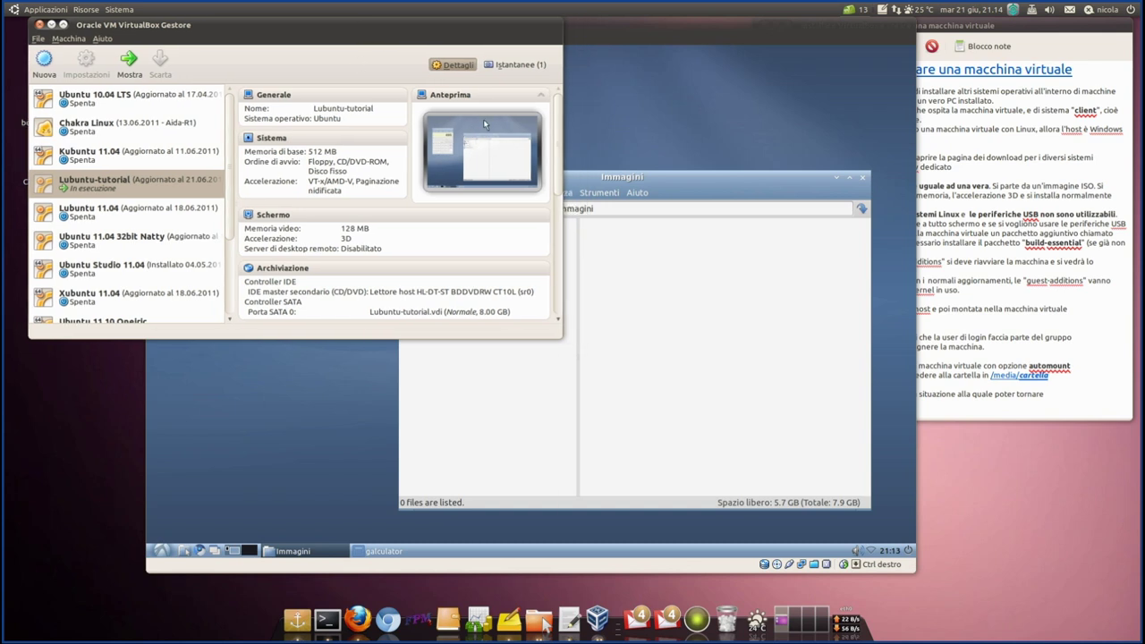
{"action": "left_click", "coordinate": [515, 64]}
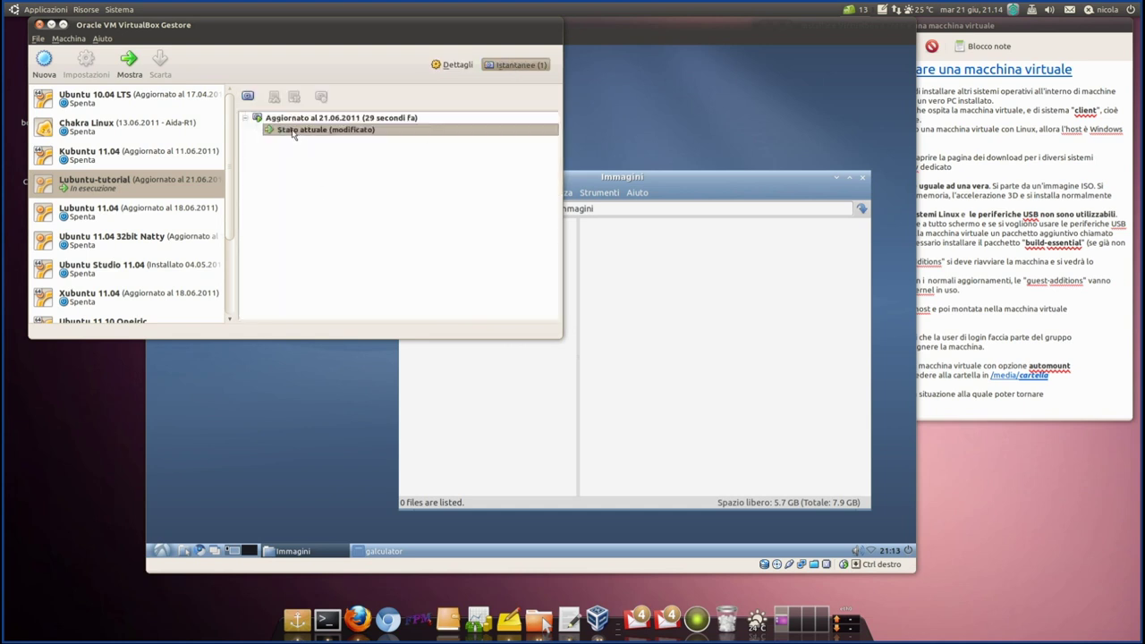
{"action": "left_click", "coordinate": [386, 122]}
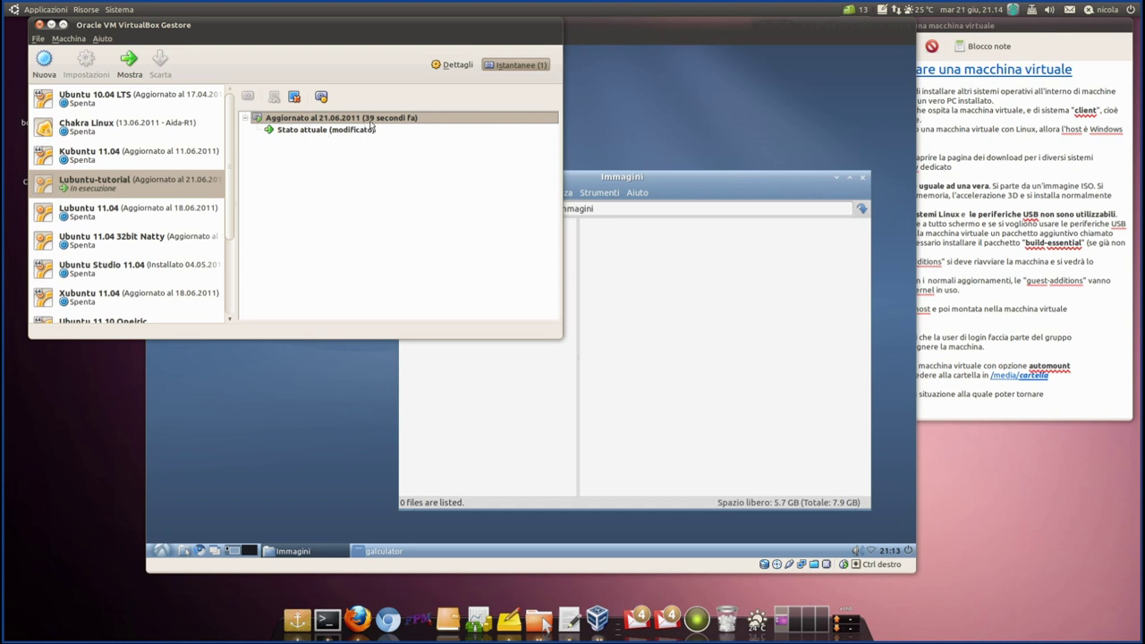
{"action": "mouse_move", "coordinate": [370, 124]}
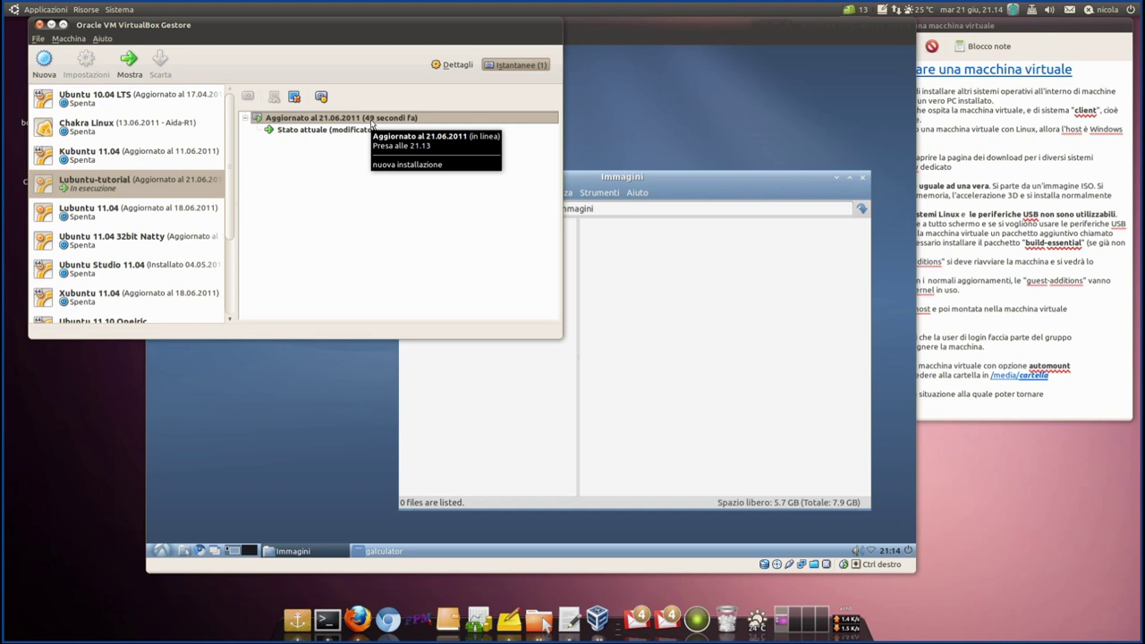
- Close the guest's Immagini and galculator windows, choose Google as Chromium's search engine, then close Chromium
{"action": "left_click", "coordinate": [778, 322]}
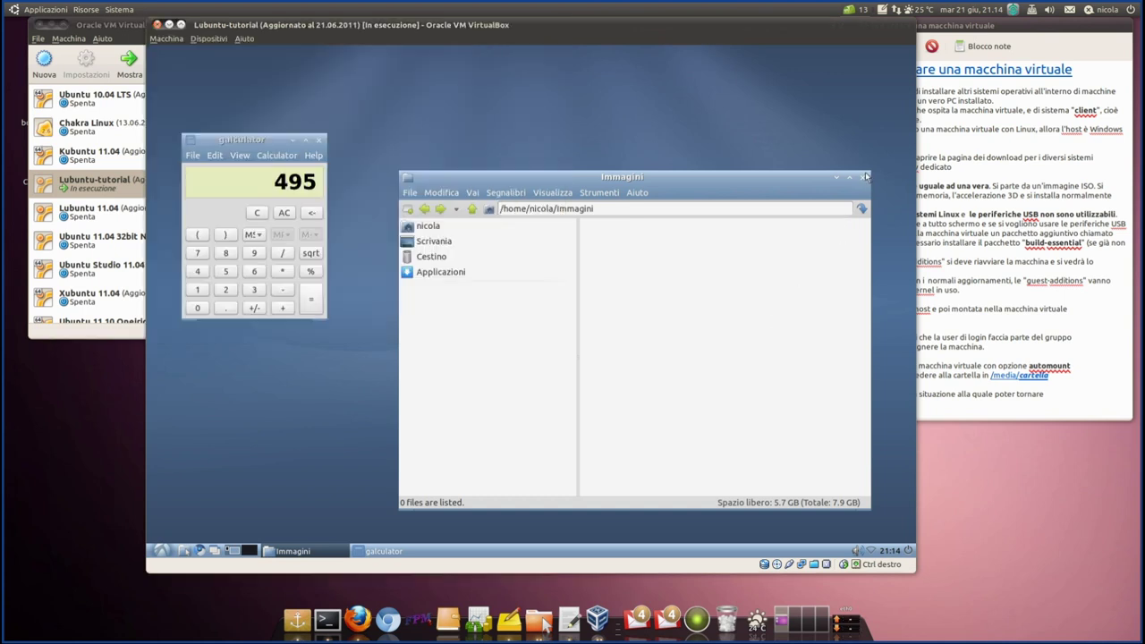
{"action": "left_click", "coordinate": [864, 177]}
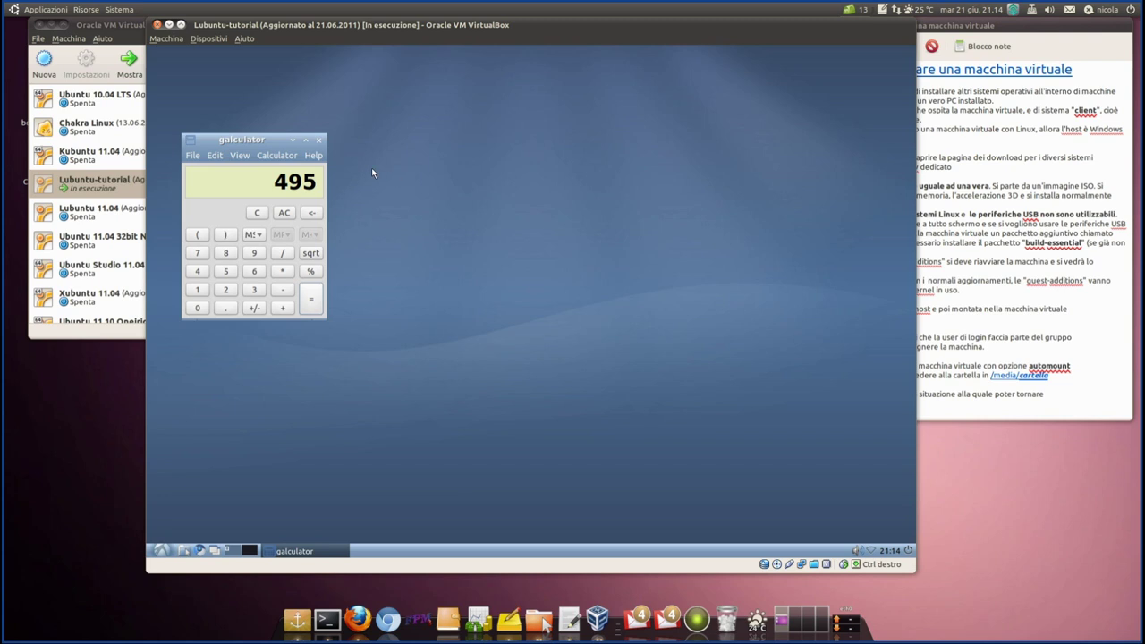
{"action": "left_click", "coordinate": [318, 139]}
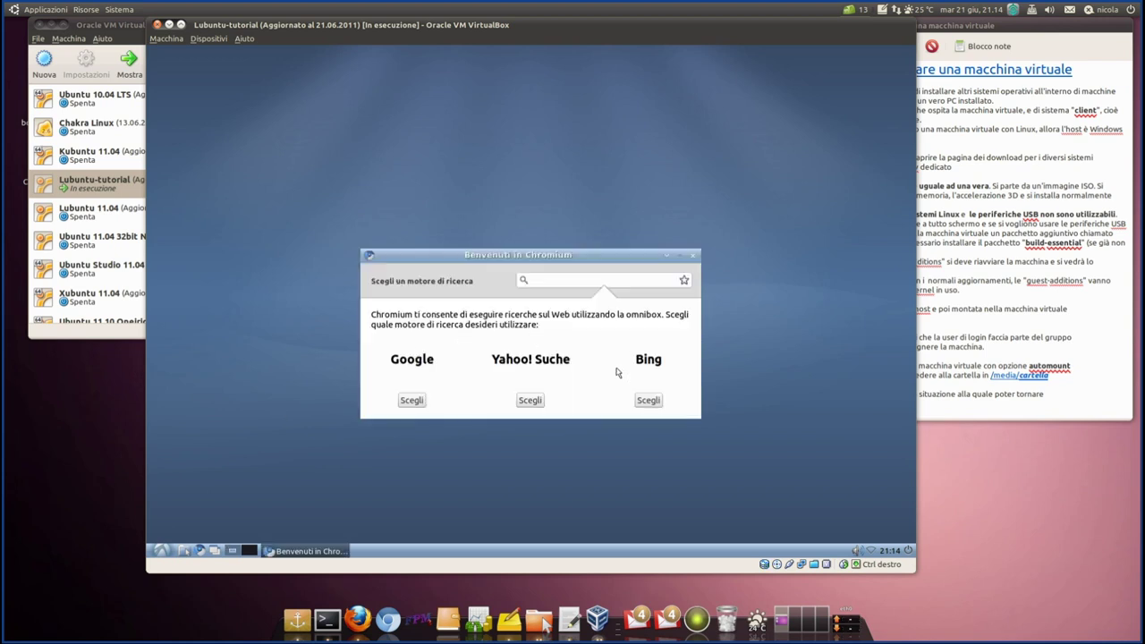
{"action": "left_click", "coordinate": [412, 399]}
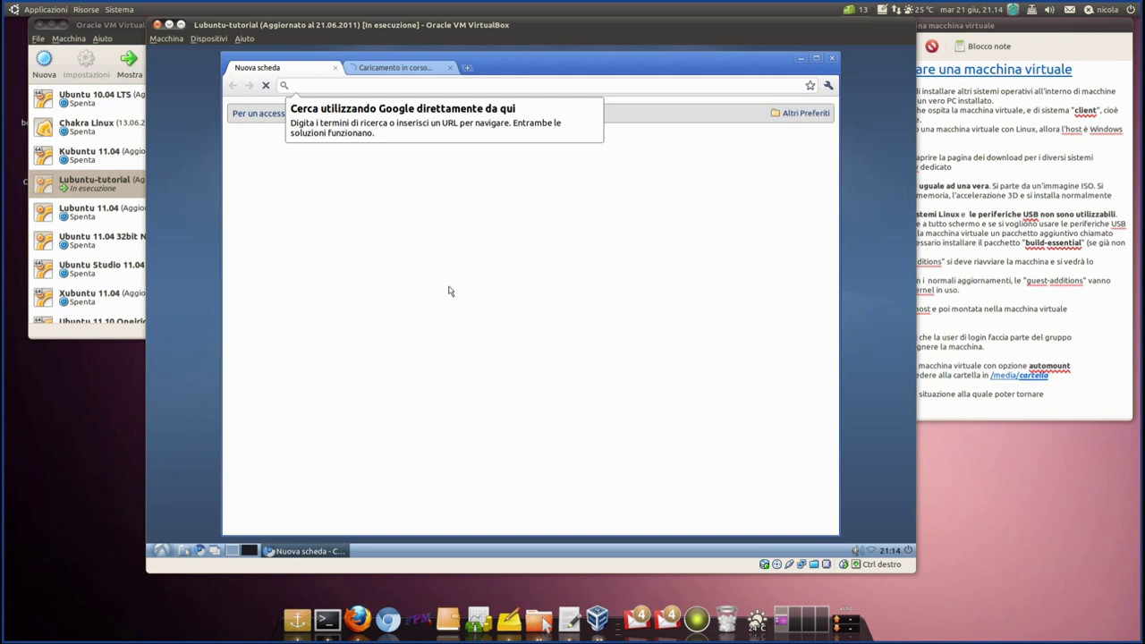
{"action": "left_click", "coordinate": [433, 70]}
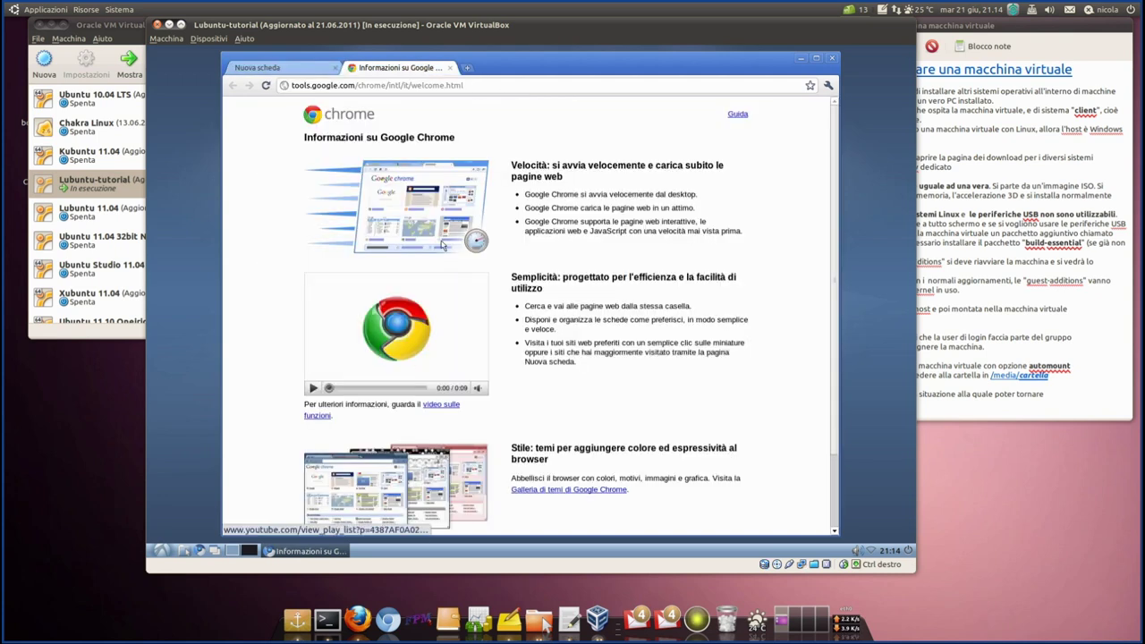
{"action": "left_click", "coordinate": [831, 59]}
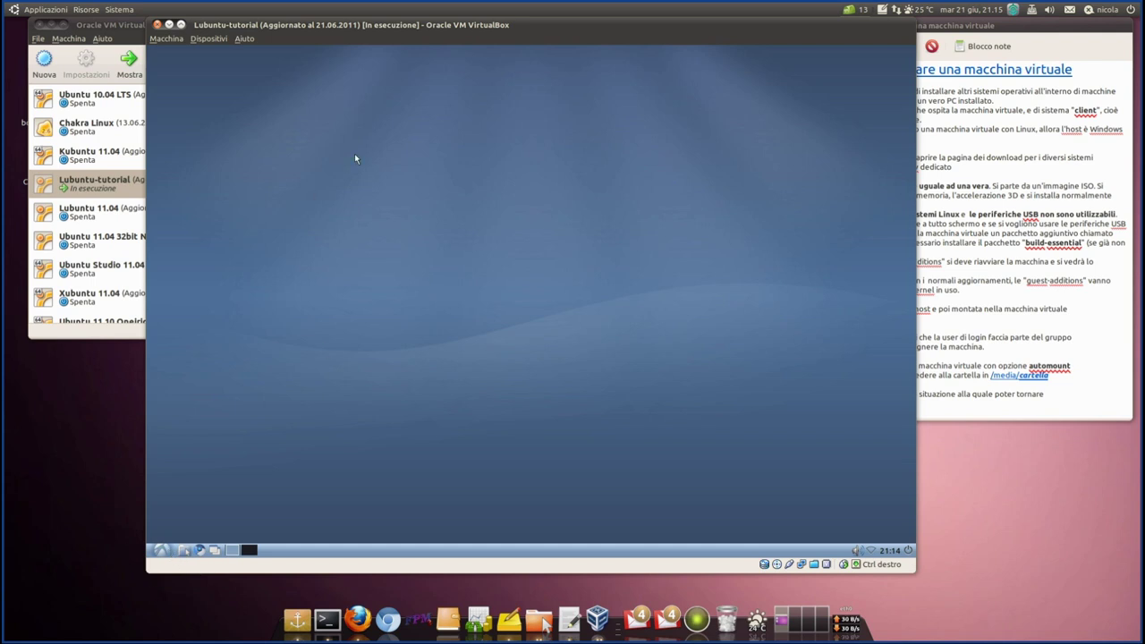
{"action": "right_click", "coordinate": [375, 125]}
{"action": "left_click", "coordinate": [424, 224]}
{"action": "right_click", "coordinate": [336, 203]}
{"action": "left_click", "coordinate": [385, 292]}
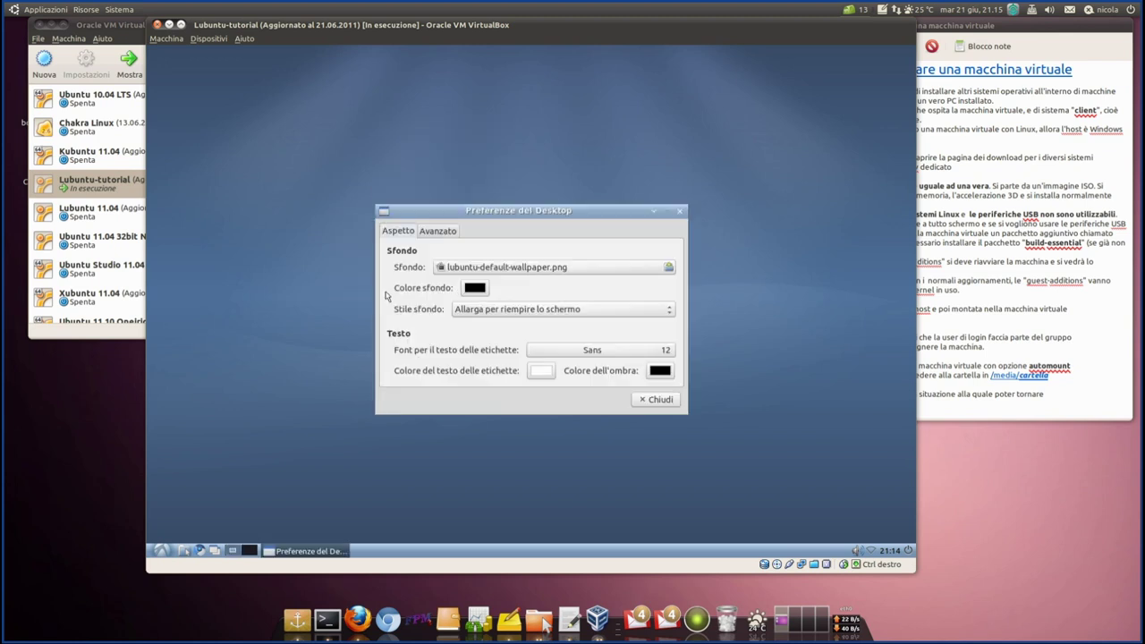
{"action": "left_click", "coordinate": [506, 268]}
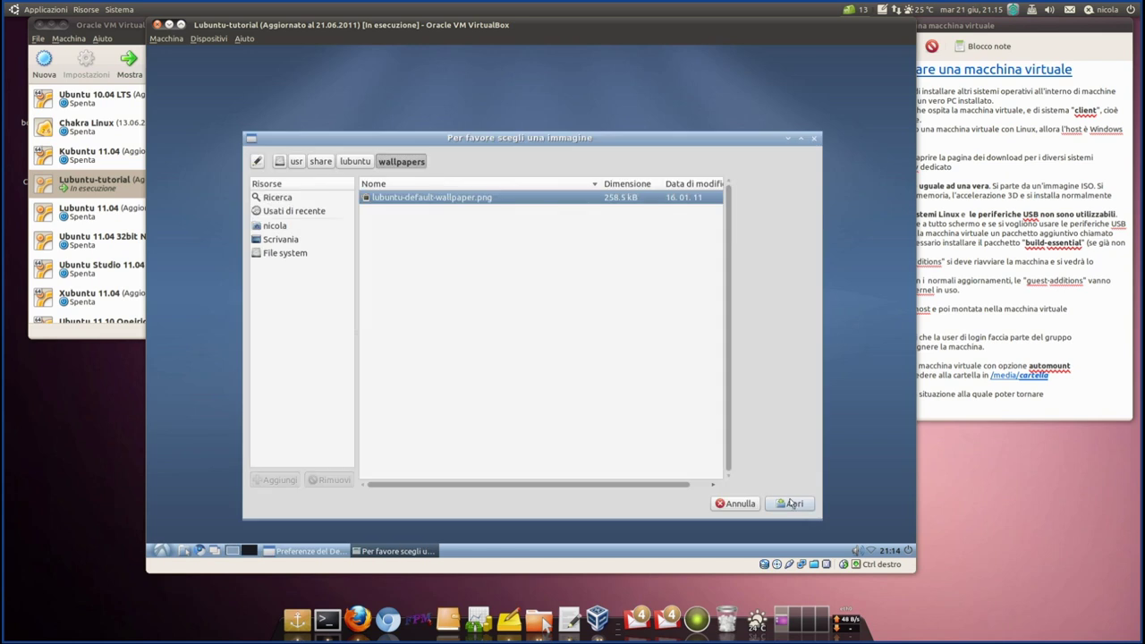
{"action": "left_click", "coordinate": [739, 505]}
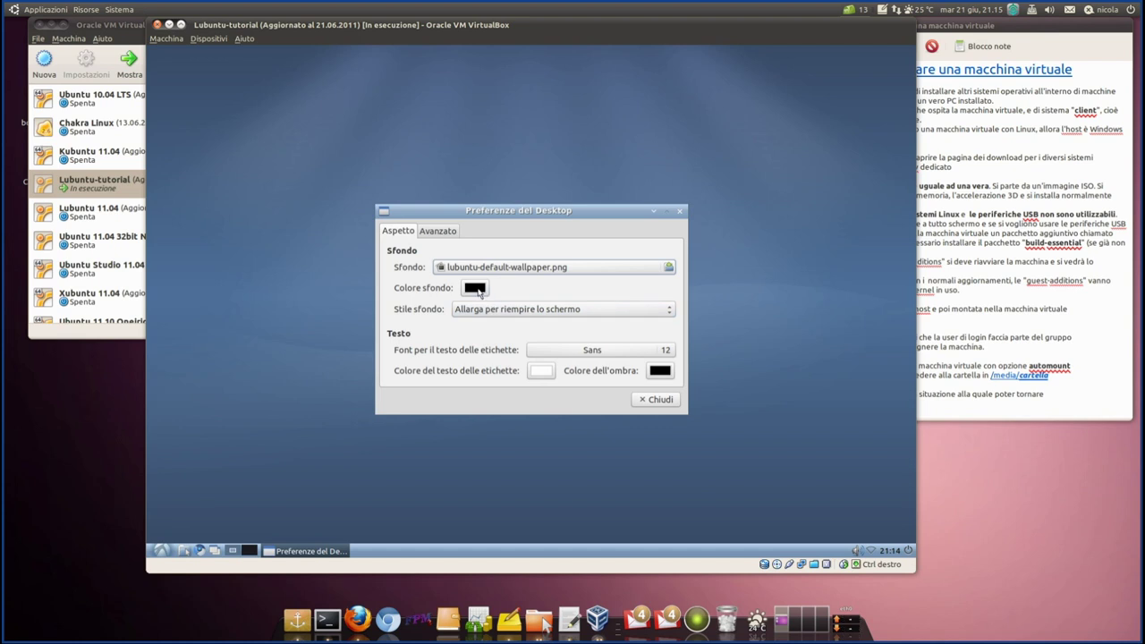
{"action": "left_click", "coordinate": [440, 231]}
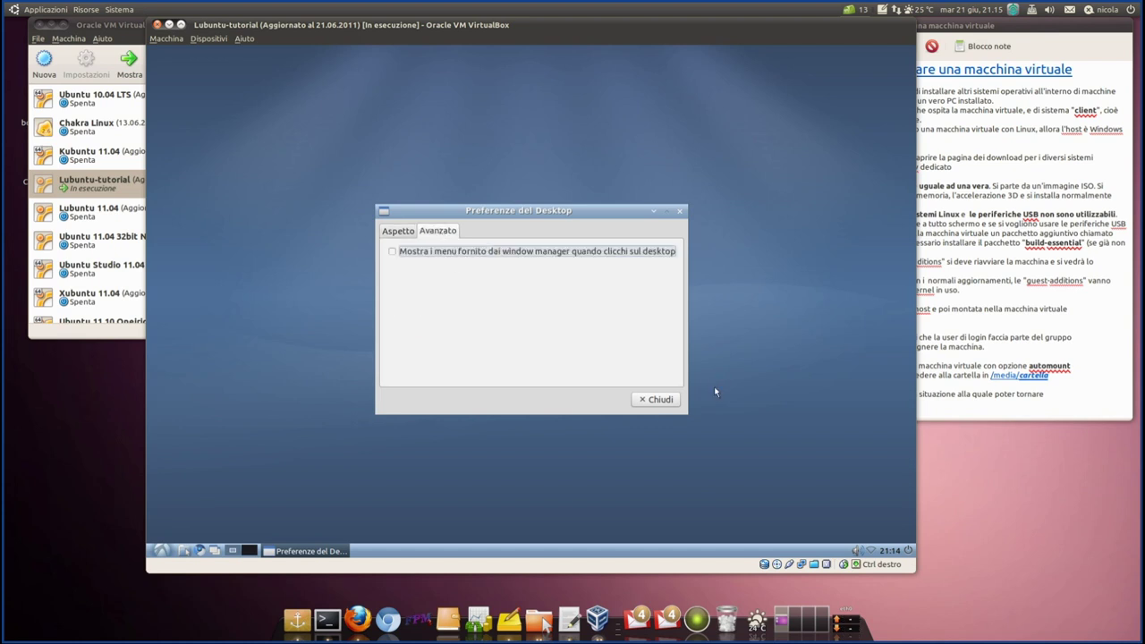
{"action": "left_click", "coordinate": [656, 399]}
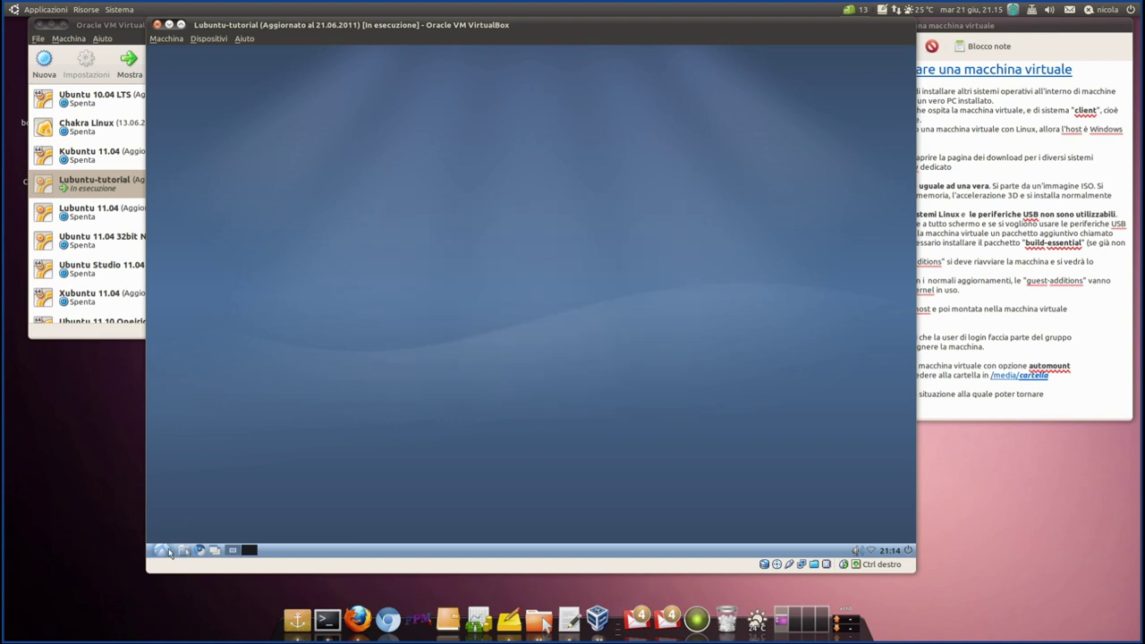
- Launch Image Viewer from the guest's Accessori menu, then close it
{"action": "left_click", "coordinate": [162, 552]}
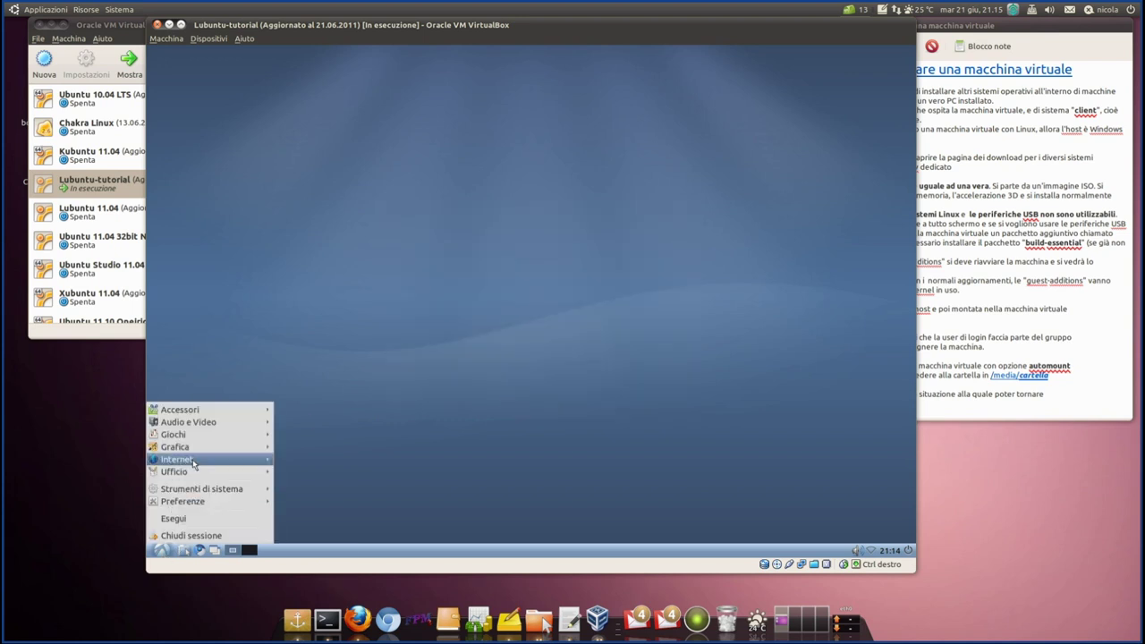
{"action": "mouse_move", "coordinate": [198, 449]}
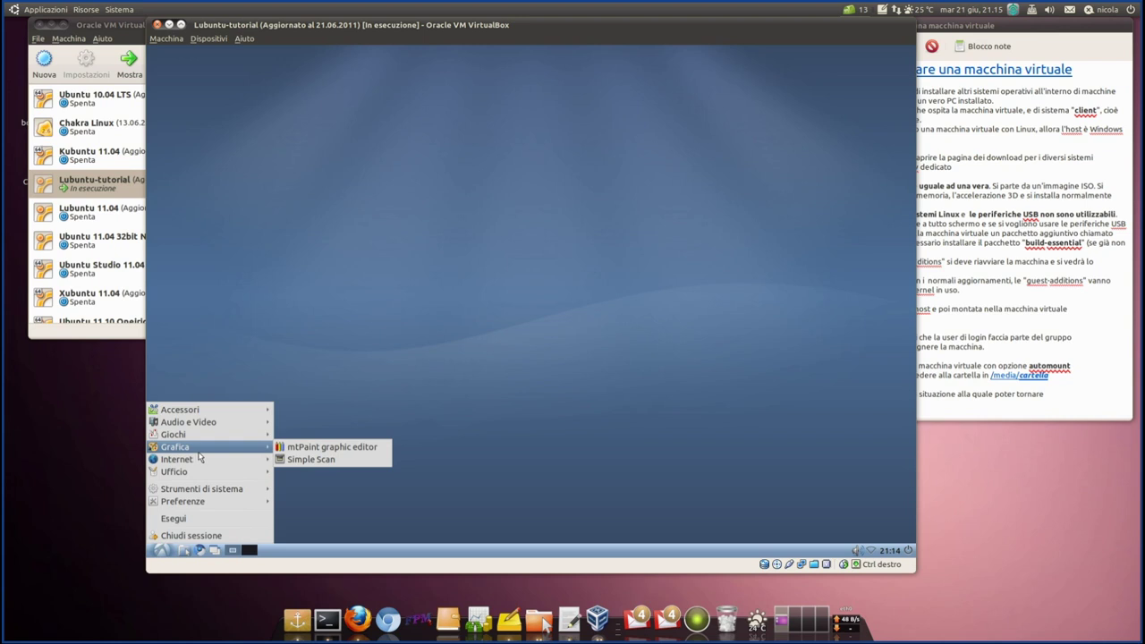
{"action": "mouse_move", "coordinate": [211, 411]}
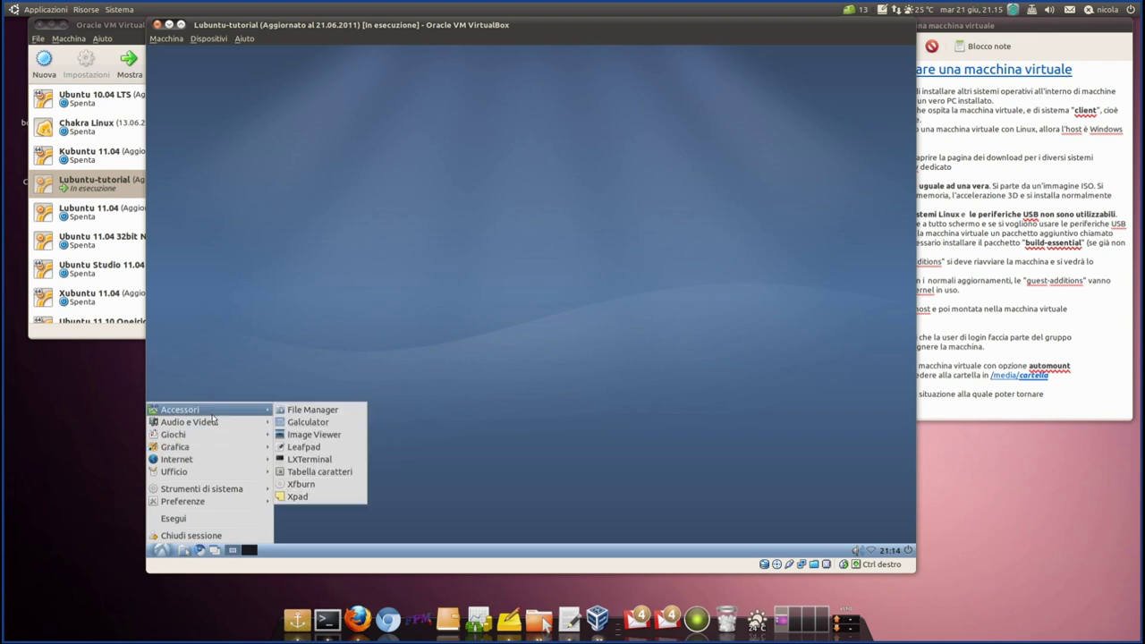
{"action": "left_click", "coordinate": [324, 435]}
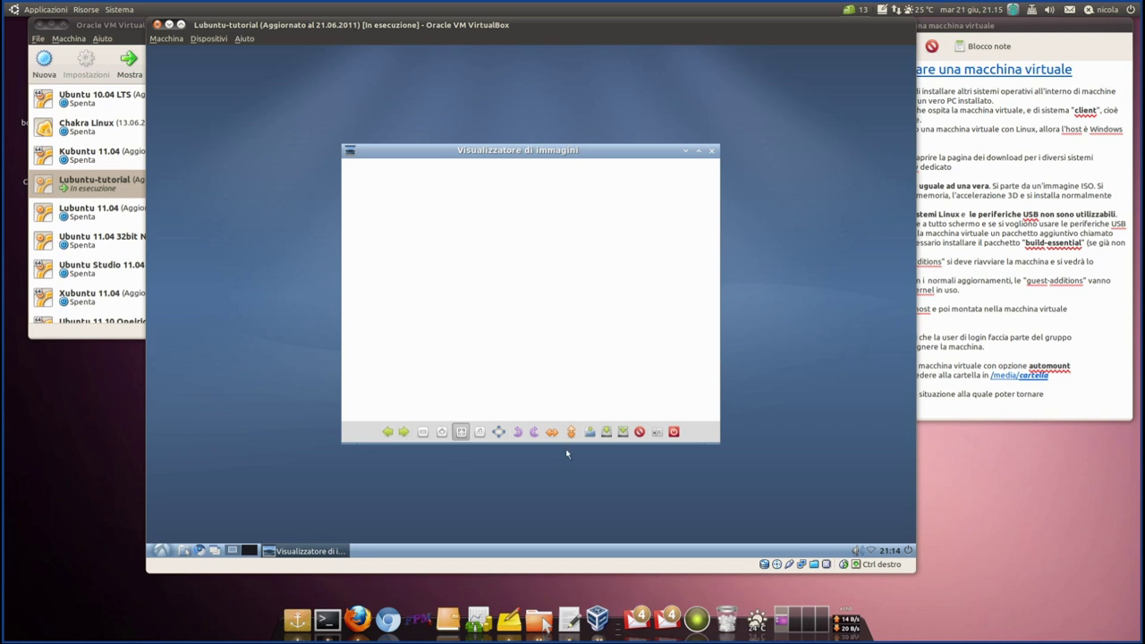
{"action": "left_click", "coordinate": [673, 432]}
- Reopen the guest's application menu with the Preferenze submenu showing
{"action": "left_click", "coordinate": [161, 551]}
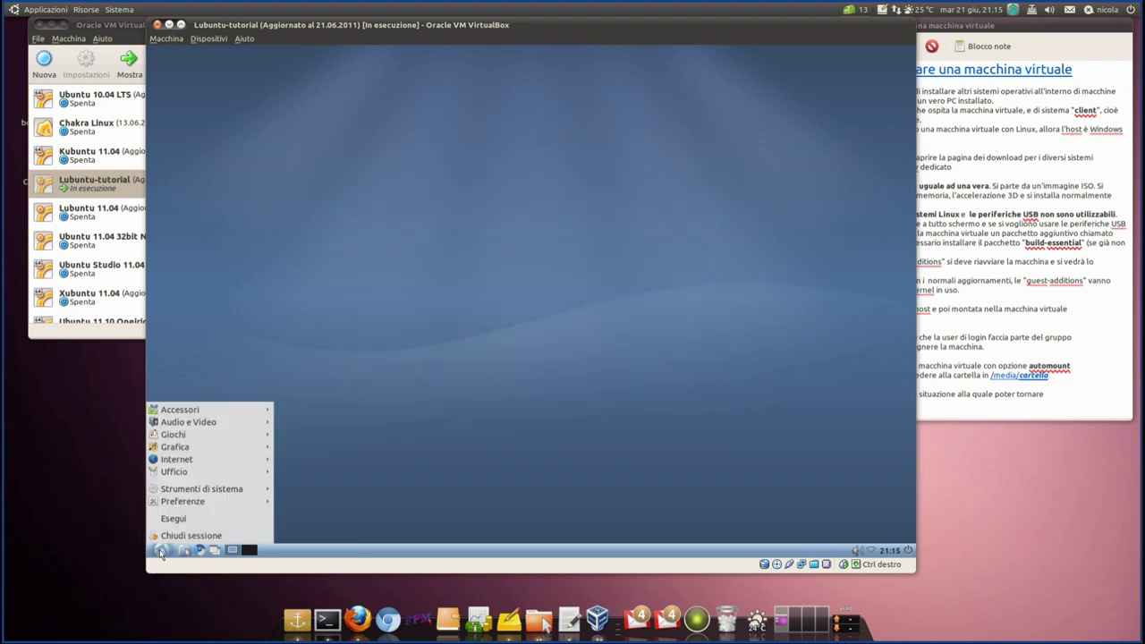
{"action": "mouse_move", "coordinate": [201, 492]}
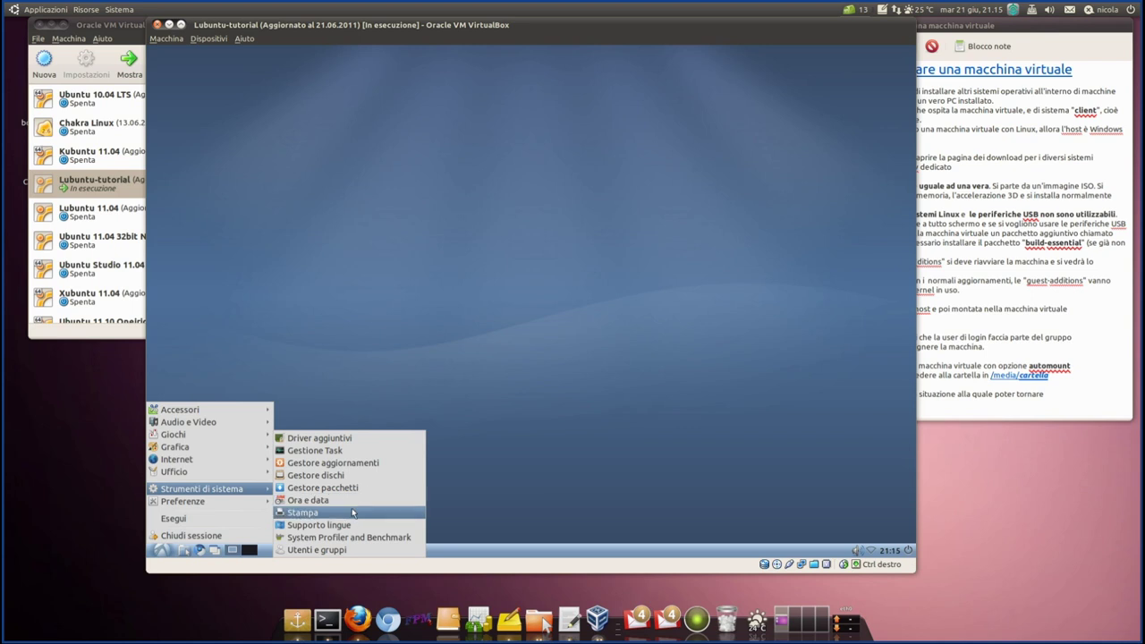
{"action": "mouse_move", "coordinate": [240, 503]}
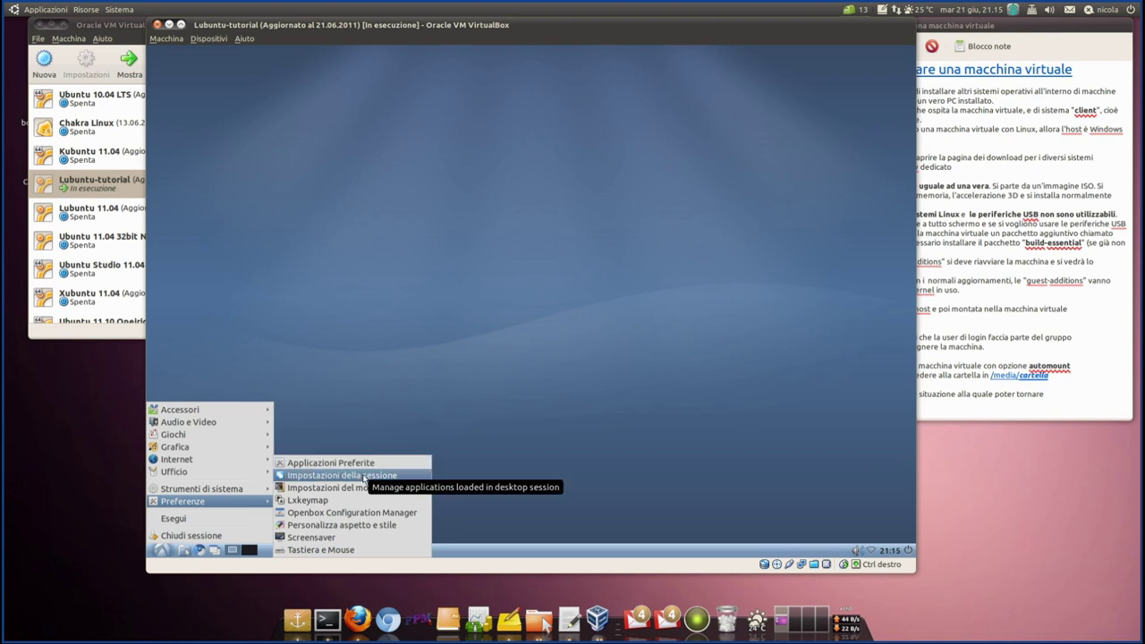
- In Personalizza aspetto e stile, preview the Clearlooks, Crux, Redmond, ThinIce, Raleigh, LxDesign and Mist themes
{"action": "left_click", "coordinate": [362, 525]}
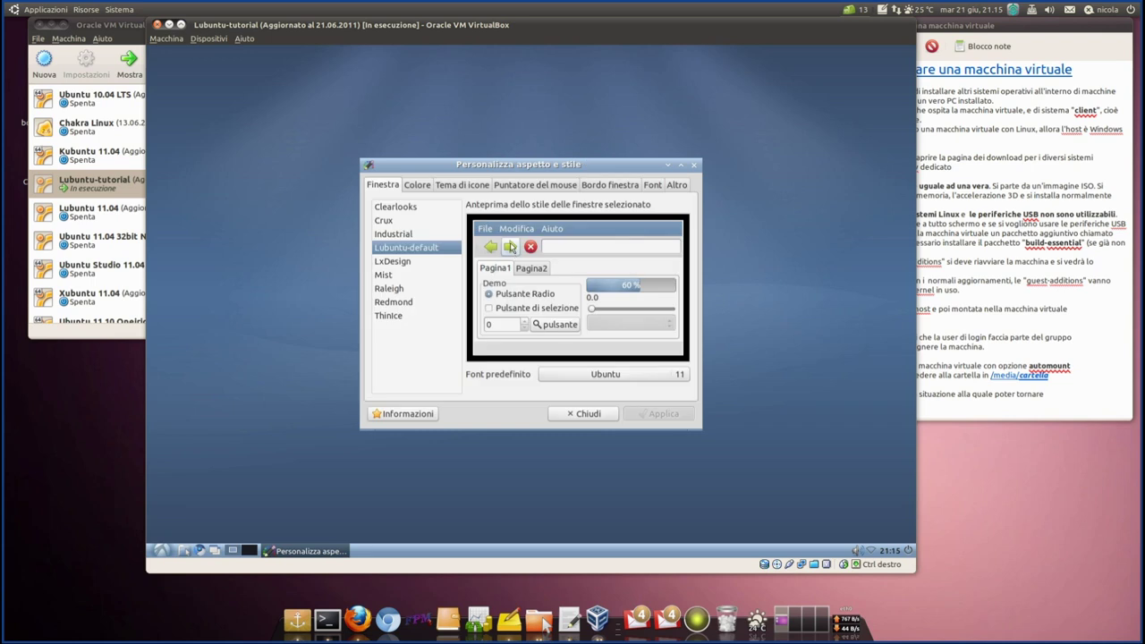
{"action": "left_click", "coordinate": [390, 208]}
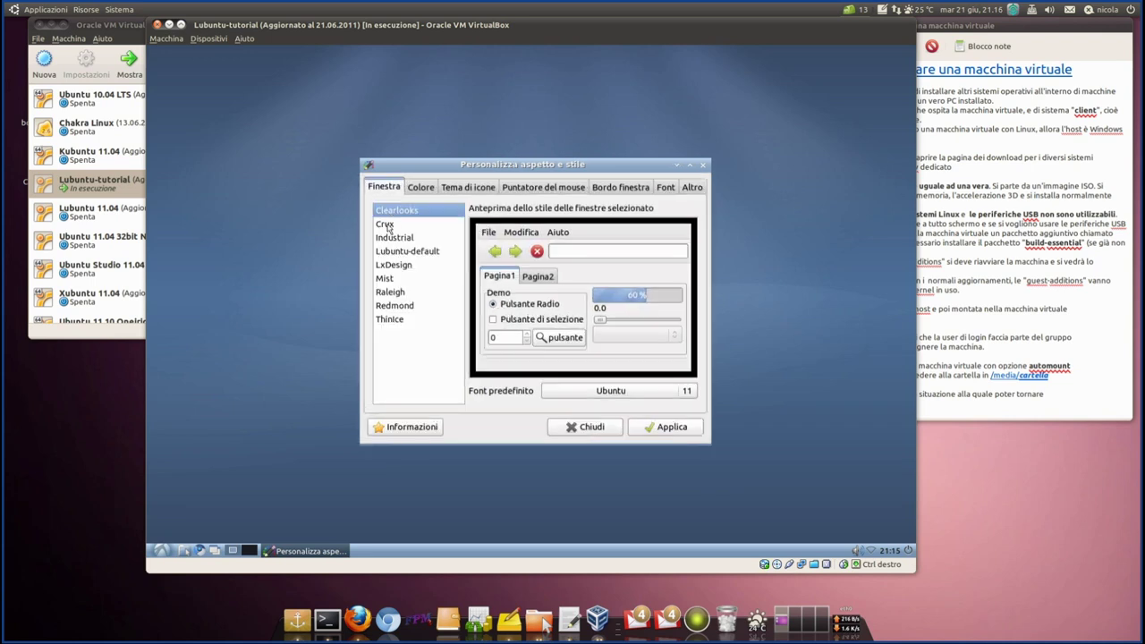
{"action": "left_click", "coordinate": [388, 225]}
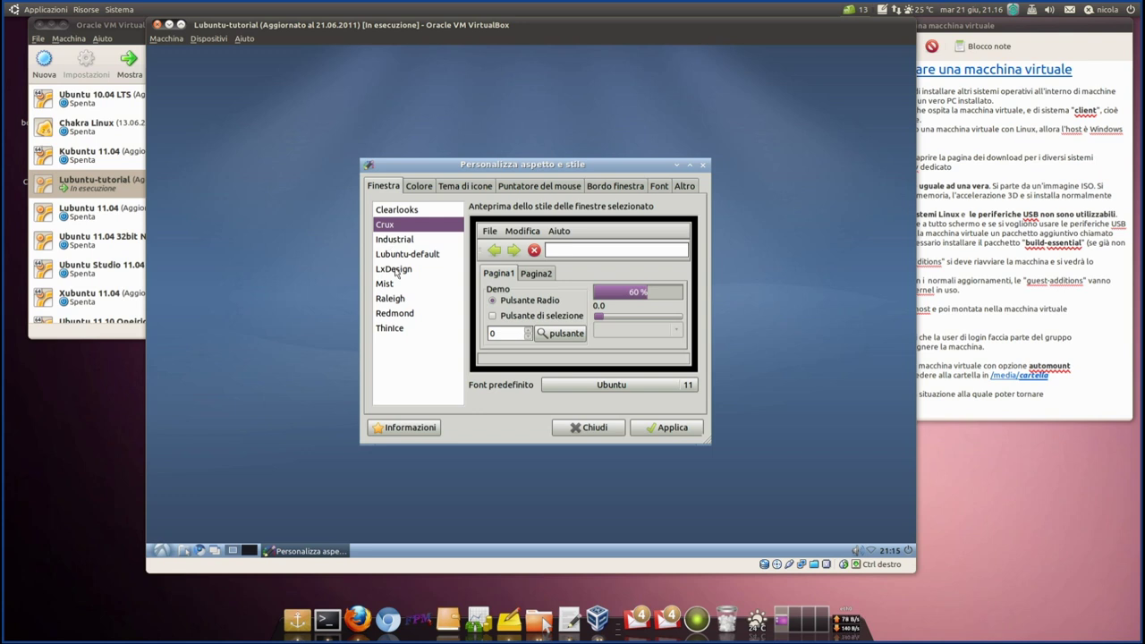
{"action": "left_click", "coordinate": [396, 317]}
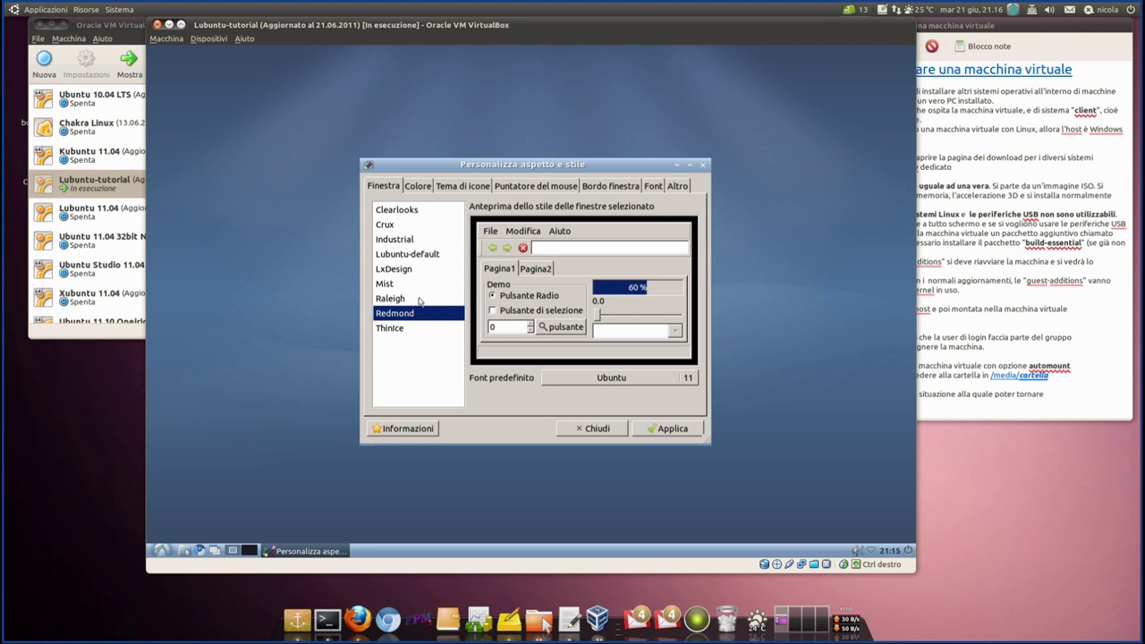
{"action": "left_click", "coordinate": [401, 329]}
{"action": "left_click", "coordinate": [400, 300]}
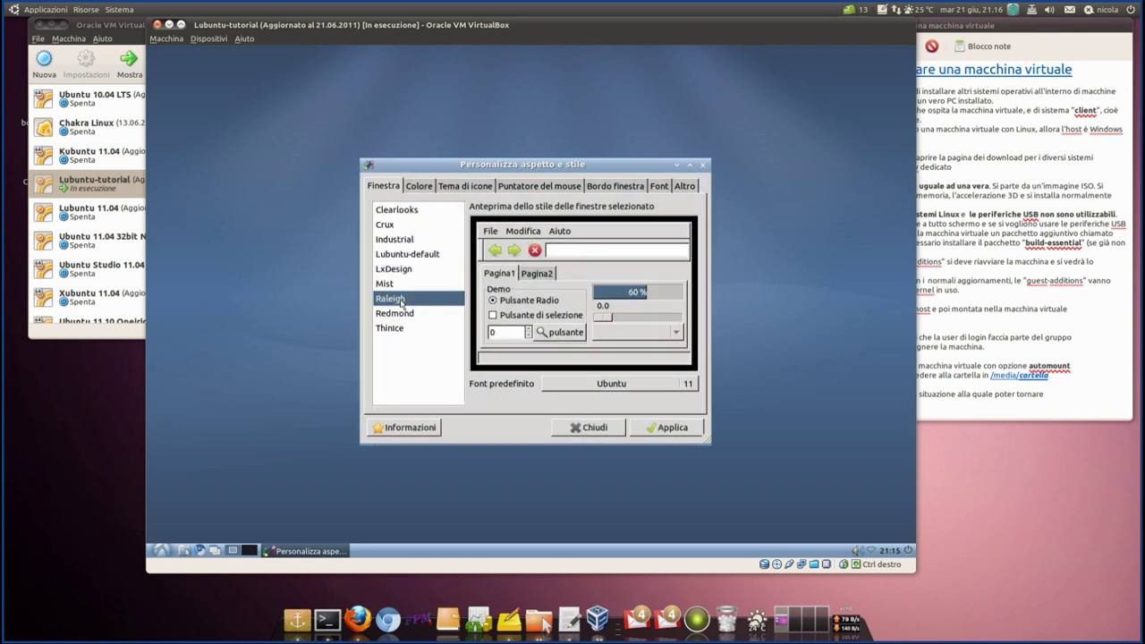
{"action": "left_click", "coordinate": [404, 314]}
{"action": "left_click", "coordinate": [403, 272]}
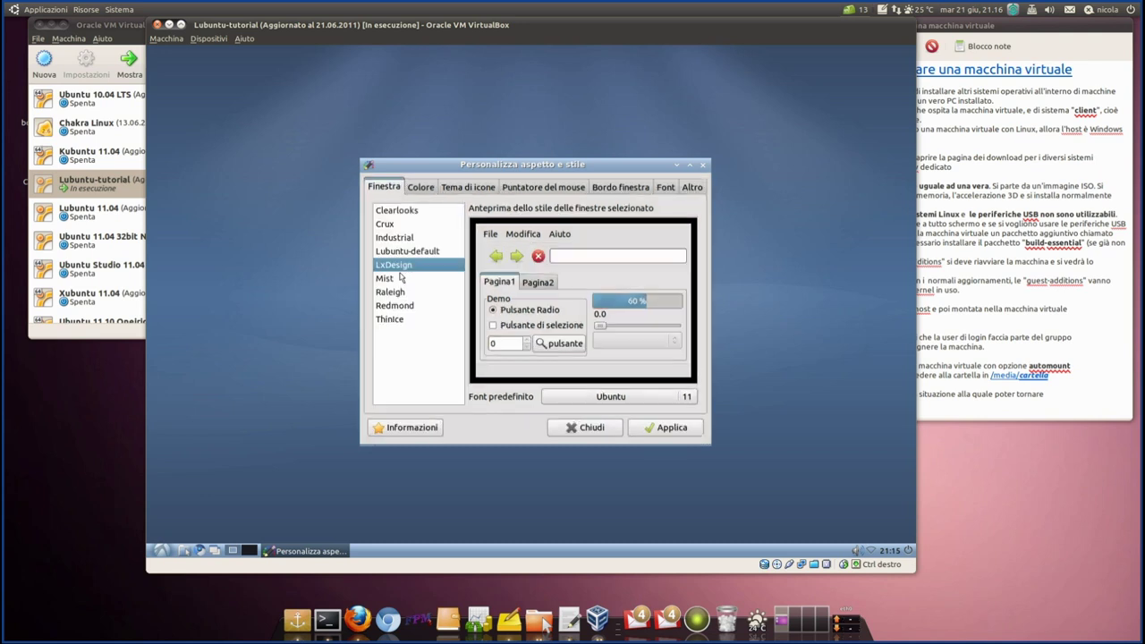
{"action": "left_click", "coordinate": [393, 284]}
- Select the Crux theme, apply it and close the appearance settings
{"action": "left_click", "coordinate": [387, 223]}
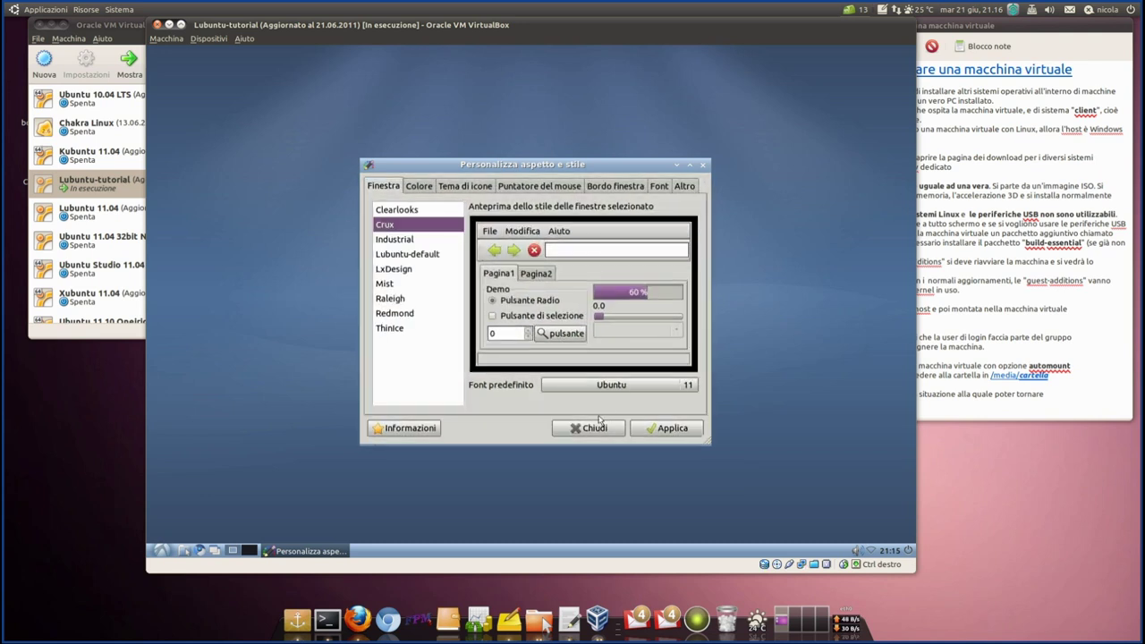
{"action": "left_click", "coordinate": [652, 428]}
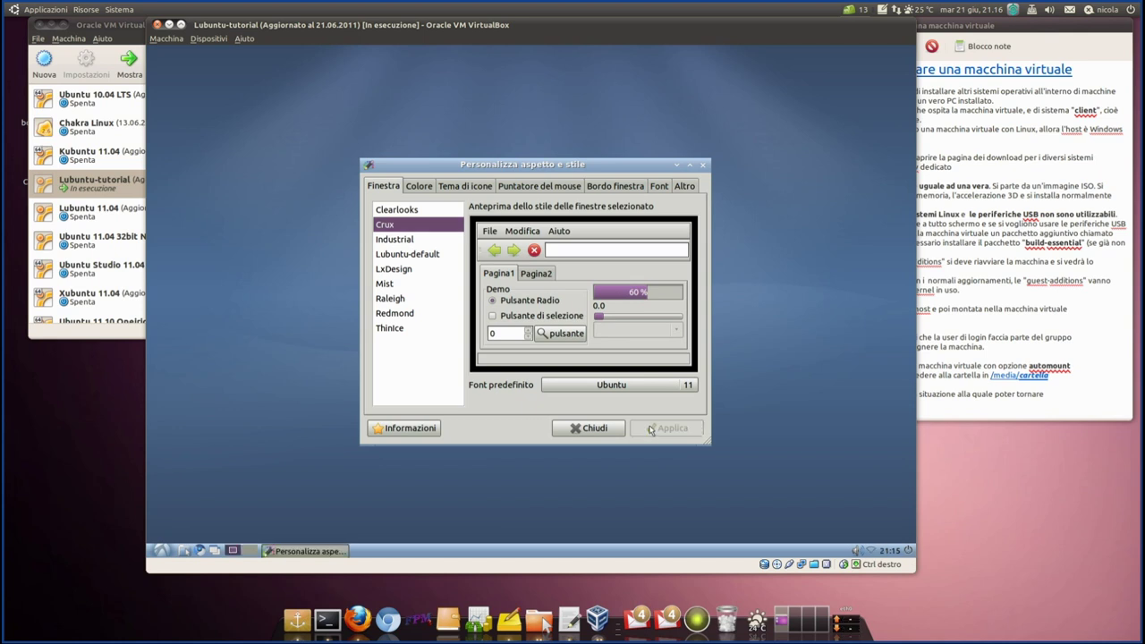
{"action": "left_click", "coordinate": [610, 428]}
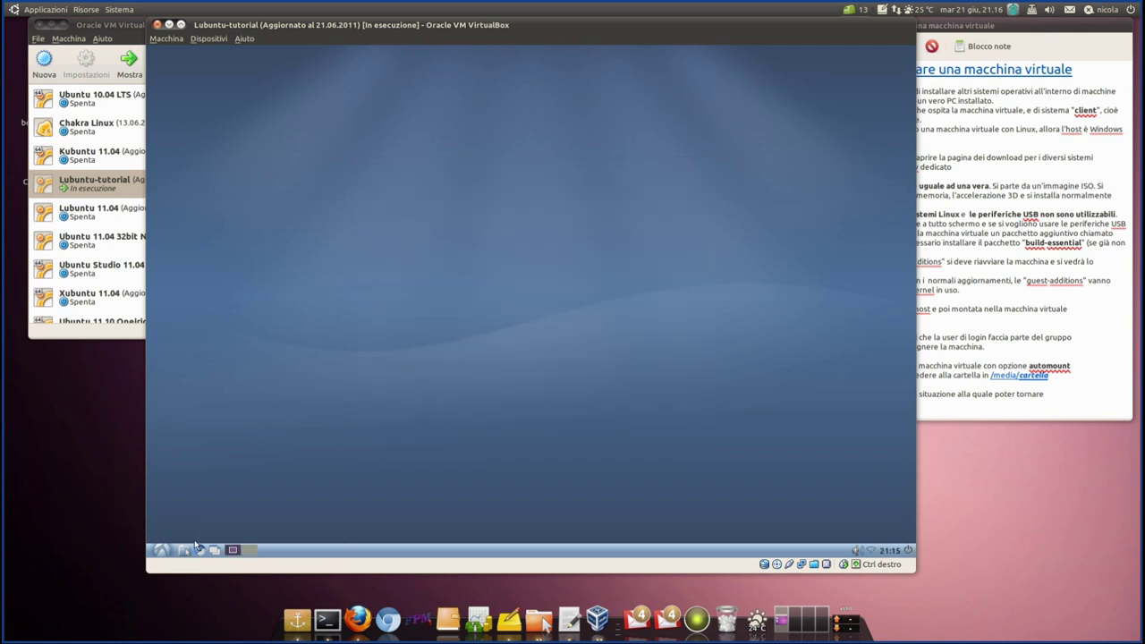
- Open the guest file manager, look inside Documenti, then return to the nicola home folder
{"action": "left_click", "coordinate": [185, 550]}
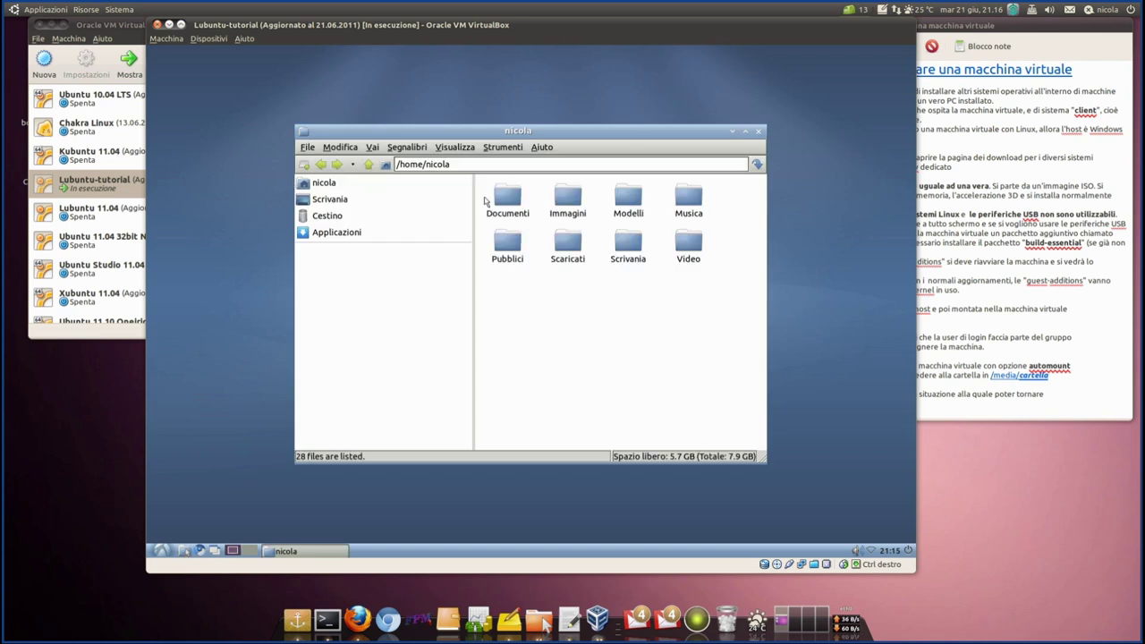
{"action": "double_click", "coordinate": [499, 203]}
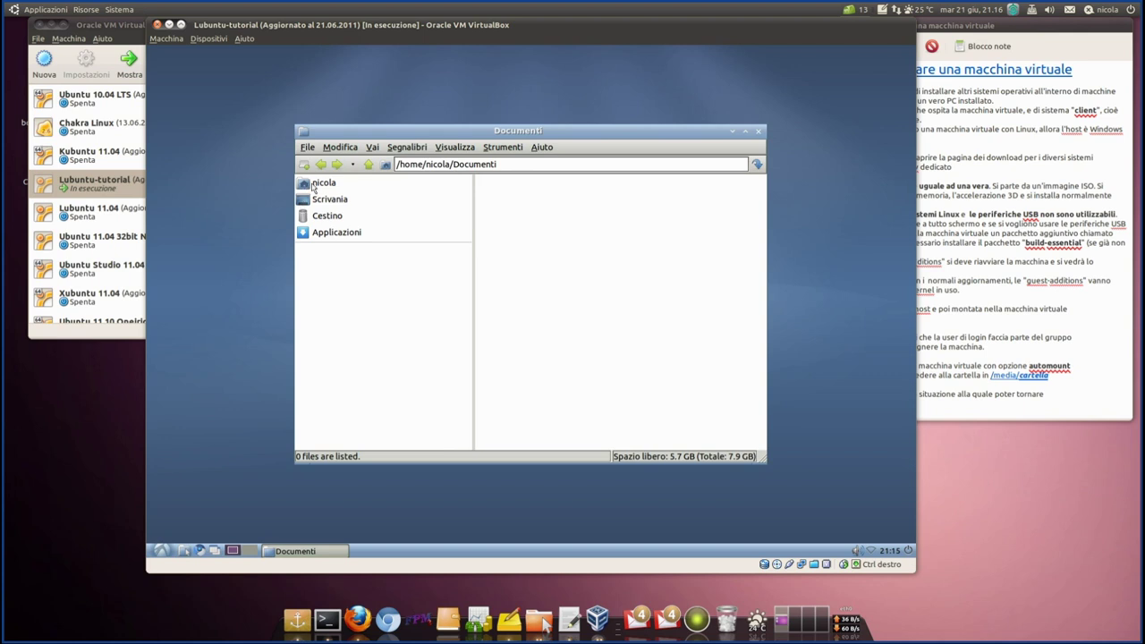
{"action": "left_click", "coordinate": [315, 184]}
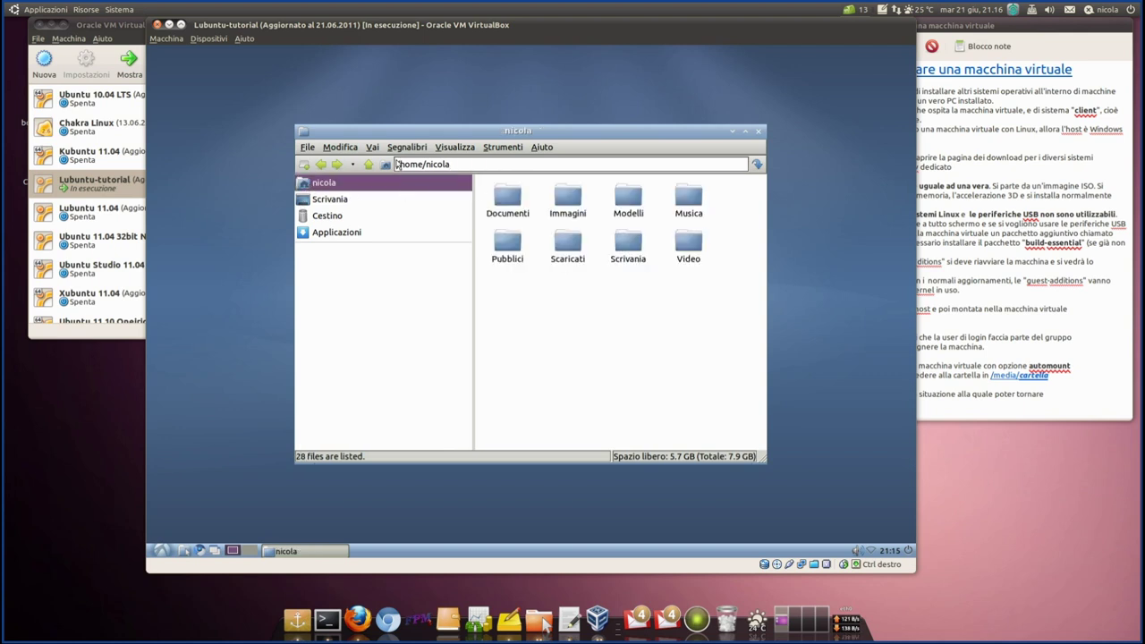
- Via Macchina > Cattura istantanea, name the snapshot 'nuova istantanea' and describe it 'cambiato tema grafico'
{"action": "left_click", "coordinate": [176, 39]}
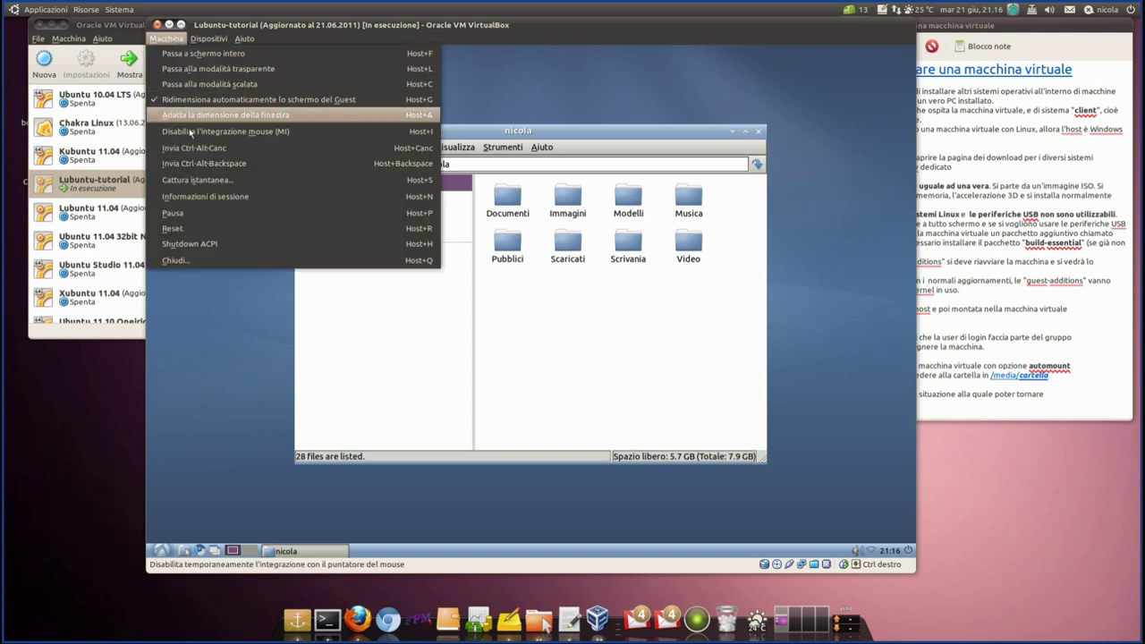
{"action": "left_click", "coordinate": [198, 180]}
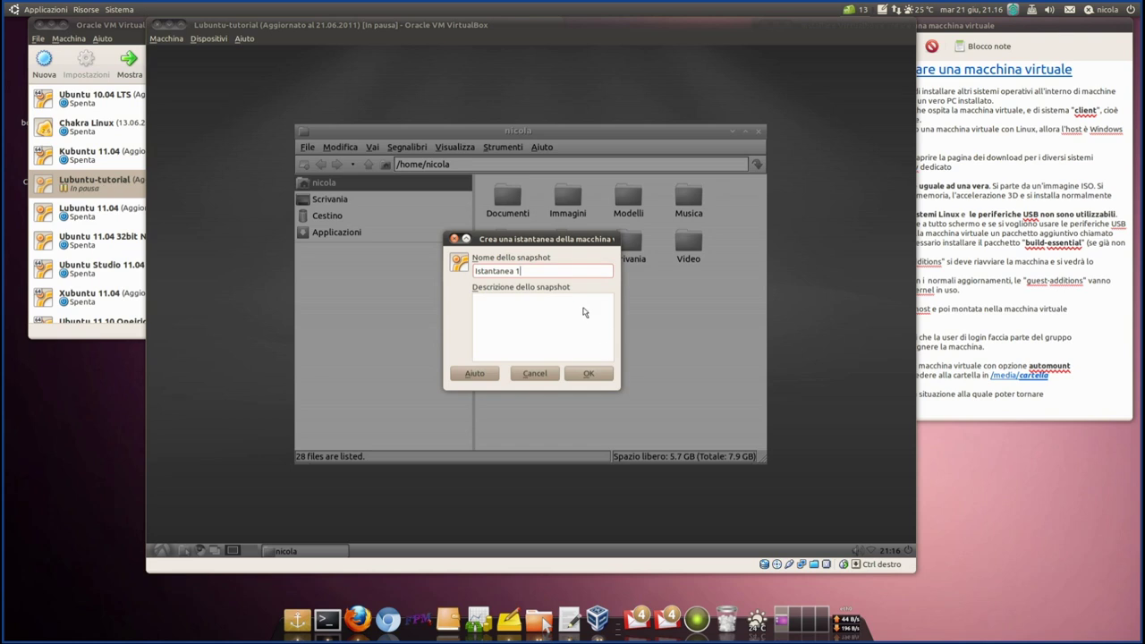
{"action": "key", "text": "ctrl+a"}
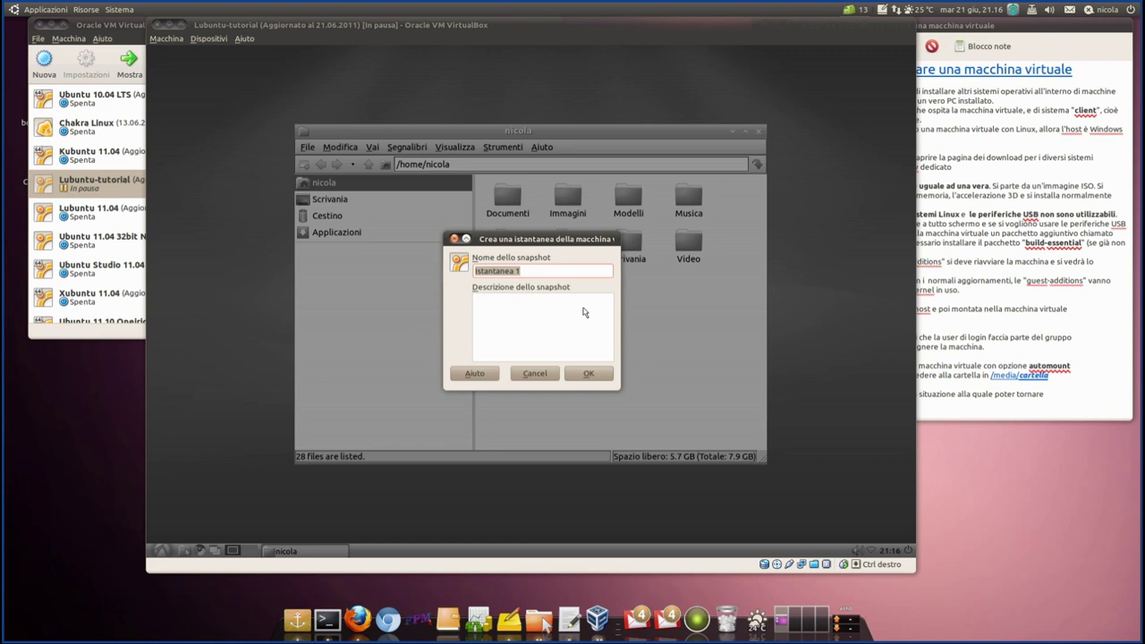
{"action": "key", "text": "BackSpace"}
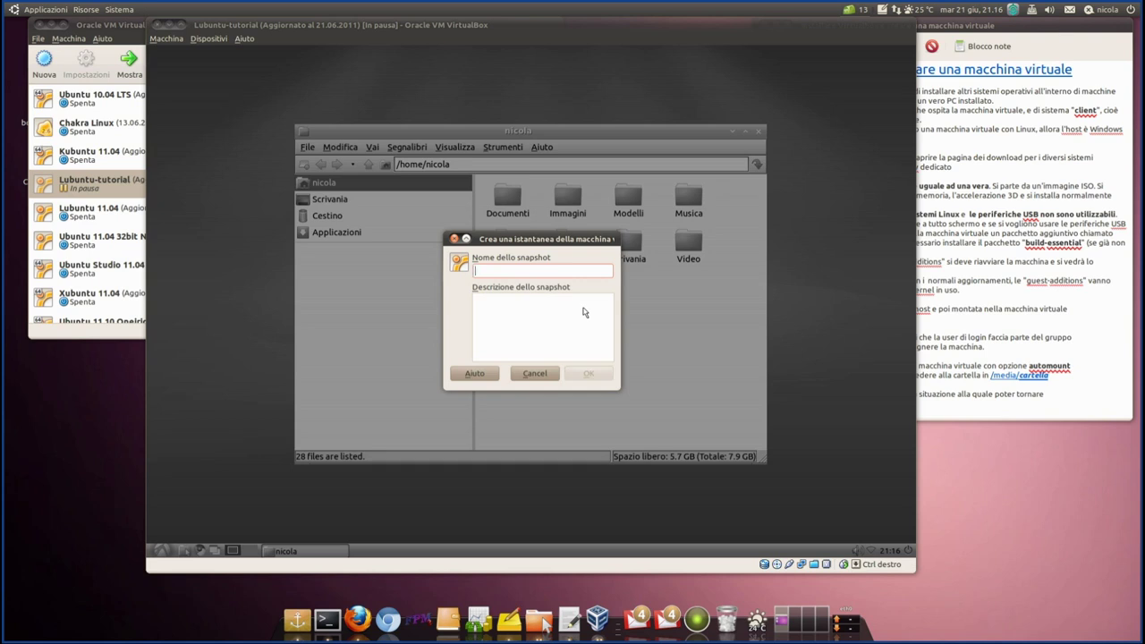
{"action": "type", "text": "nuo"}
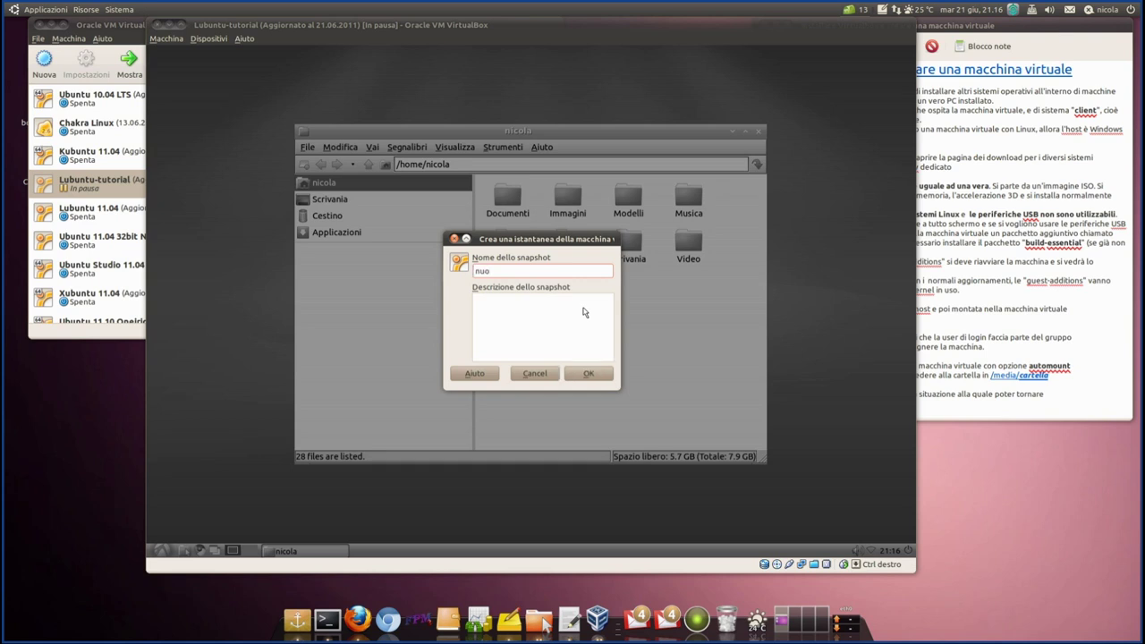
{"action": "type", "text": "va istnab"}
{"action": "key", "text": "BackSpace"}
{"action": "key", "text": "BackSpace"}
{"action": "type", "text": "antan"}
{"action": "type", "text": "caombiato"}
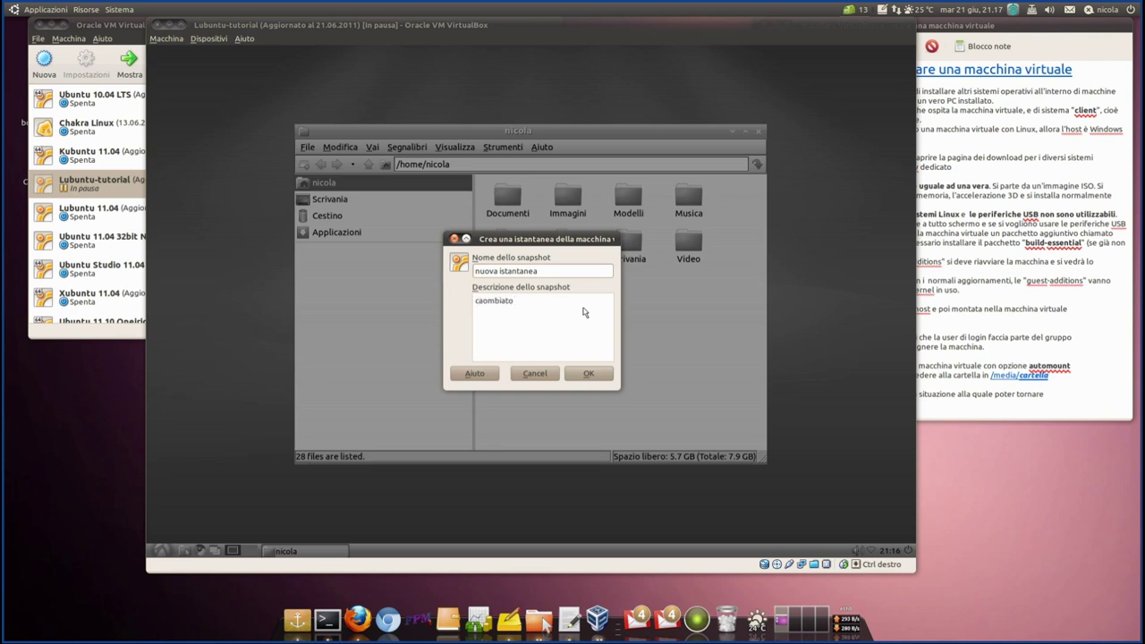
{"action": "key", "text": "BackSpace"}
{"action": "key", "text": "BackSpace"}
{"action": "key", "text": "BackSpace"}
{"action": "key", "text": "BackSpace"}
{"action": "key", "text": "BackSpace"}
{"action": "key", "text": "BackSpace"}
{"action": "type", "text": "mbiato tema grafico"}
{"action": "left_click", "coordinate": [591, 373]}
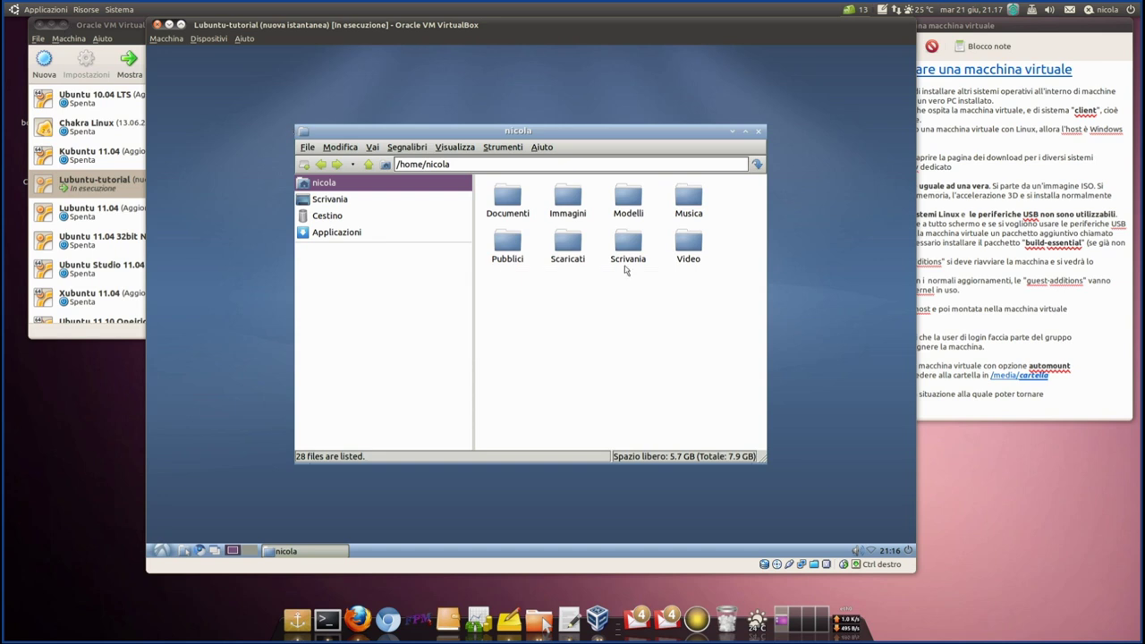
- Check the two snapshots in the manager, then close the guest file manager and shut Lubuntu down with Arrestare
{"action": "left_click", "coordinate": [123, 27]}
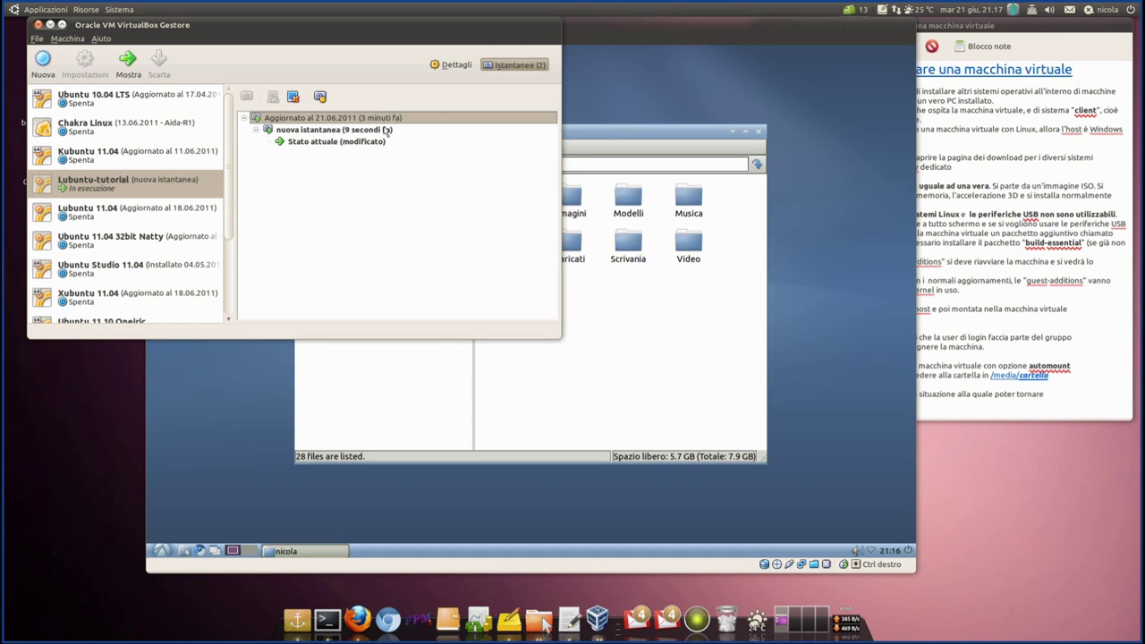
{"action": "mouse_move", "coordinate": [294, 137]}
{"action": "left_click", "coordinate": [744, 176]}
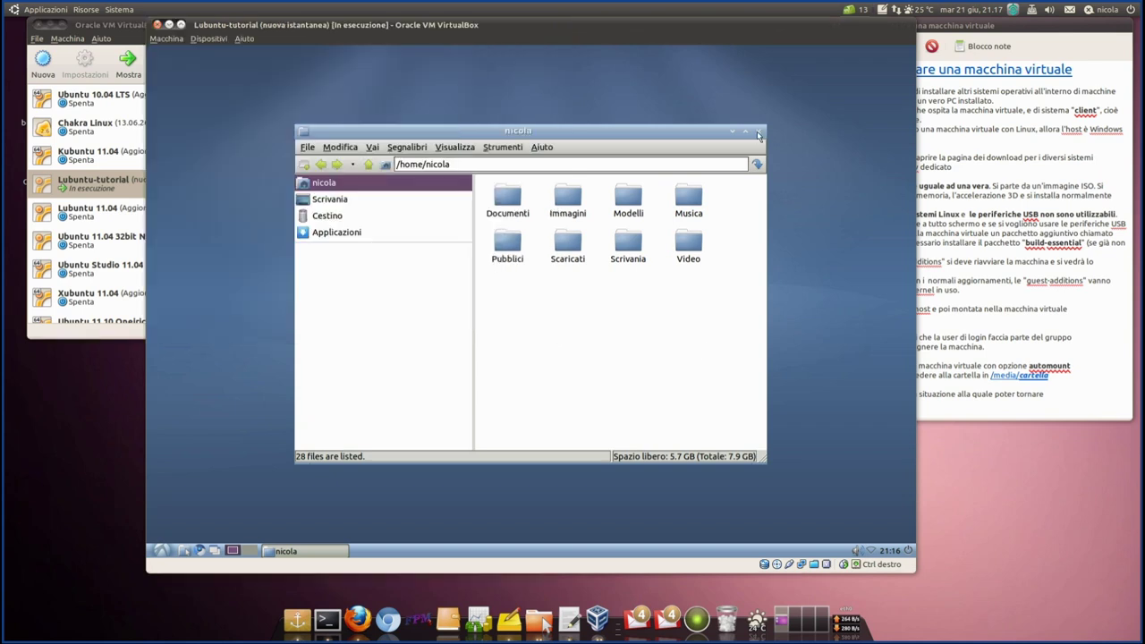
{"action": "left_click", "coordinate": [758, 131]}
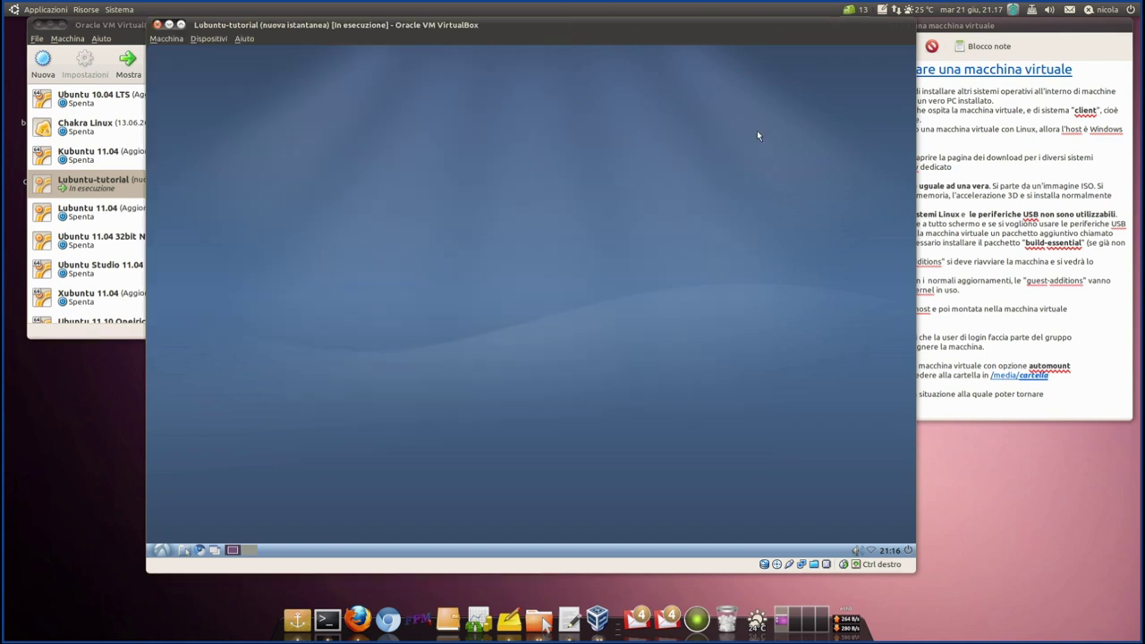
{"action": "left_click", "coordinate": [908, 549]}
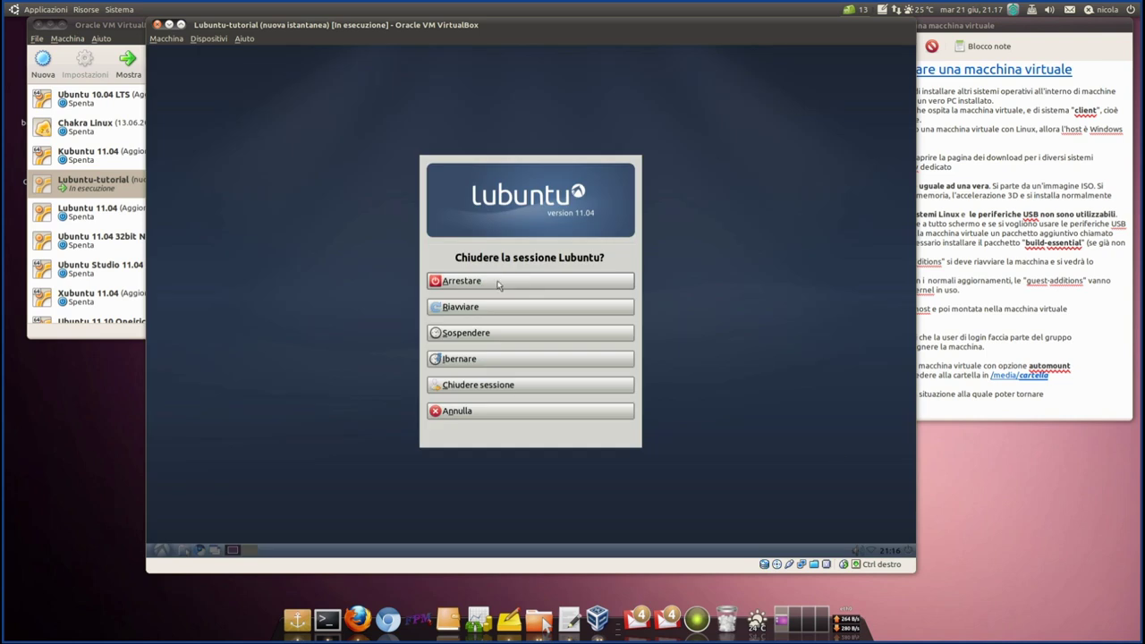
{"action": "left_click", "coordinate": [496, 281]}
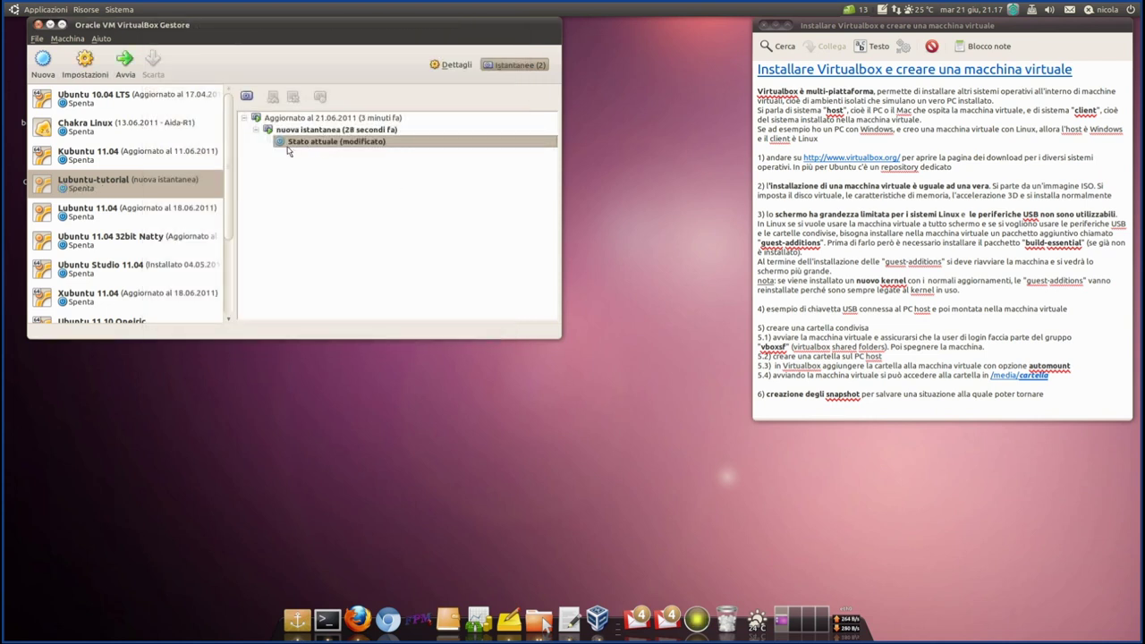
- Restore the 'Aggiornato al 21.06.2011' snapshot with Ripristina istantanea and confirm Ripristina
{"action": "mouse_move", "coordinate": [334, 134]}
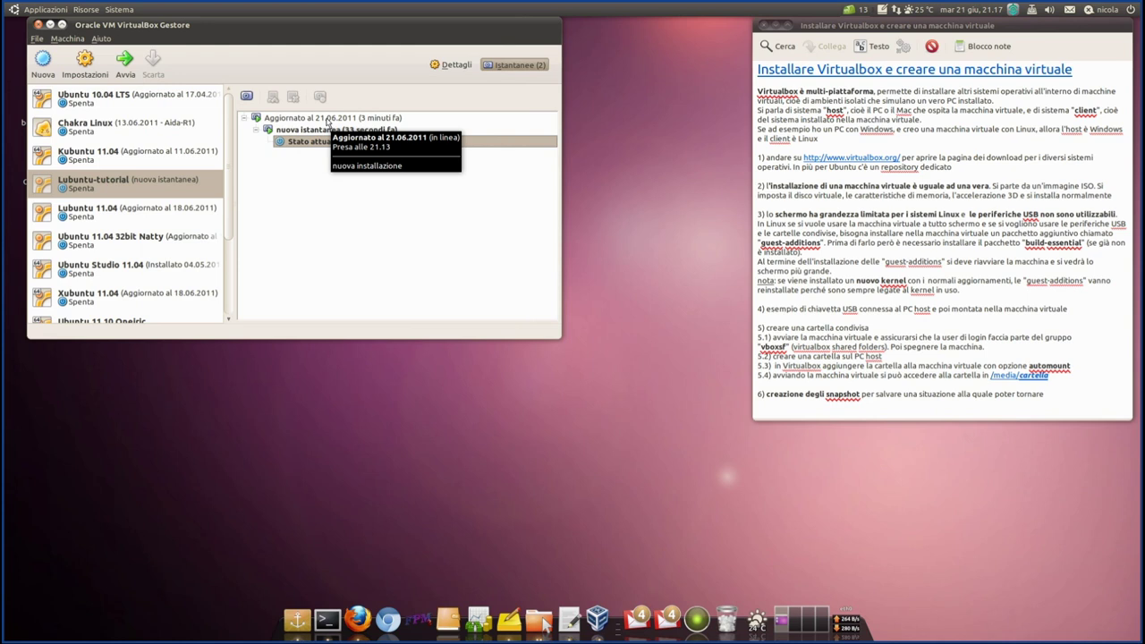
{"action": "left_click", "coordinate": [327, 122]}
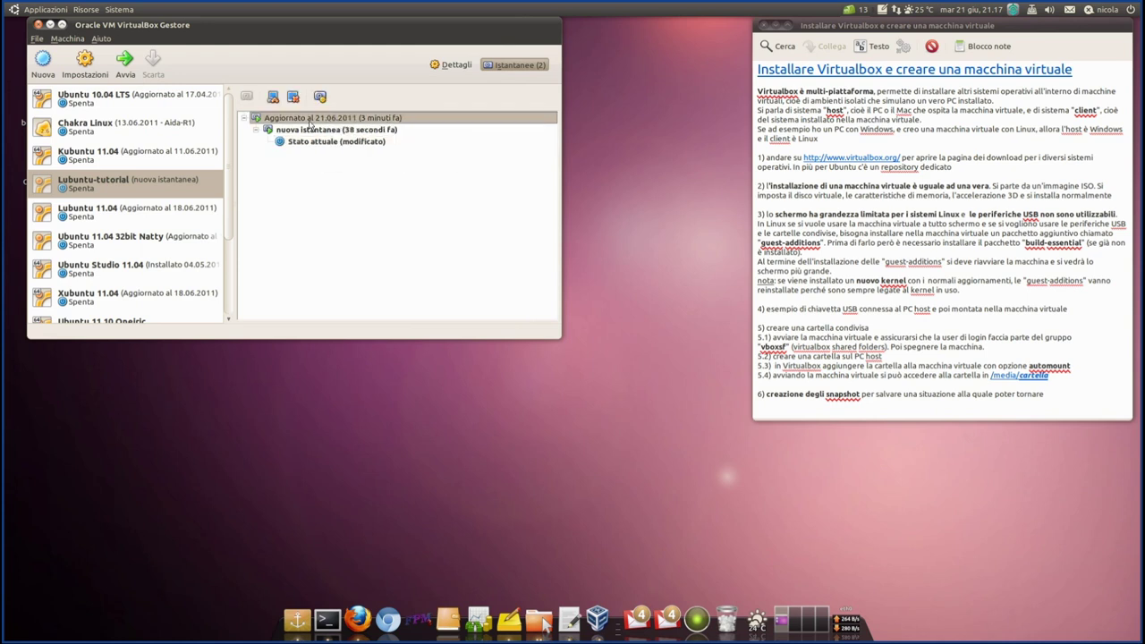
{"action": "mouse_move", "coordinate": [312, 123]}
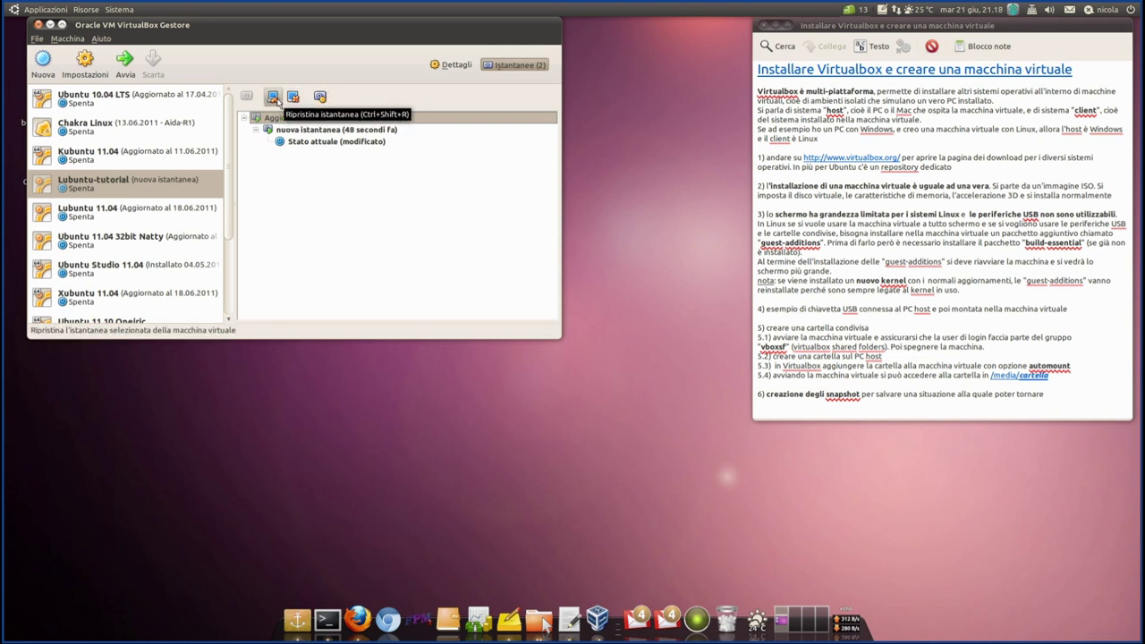
{"action": "right_click", "coordinate": [293, 118]}
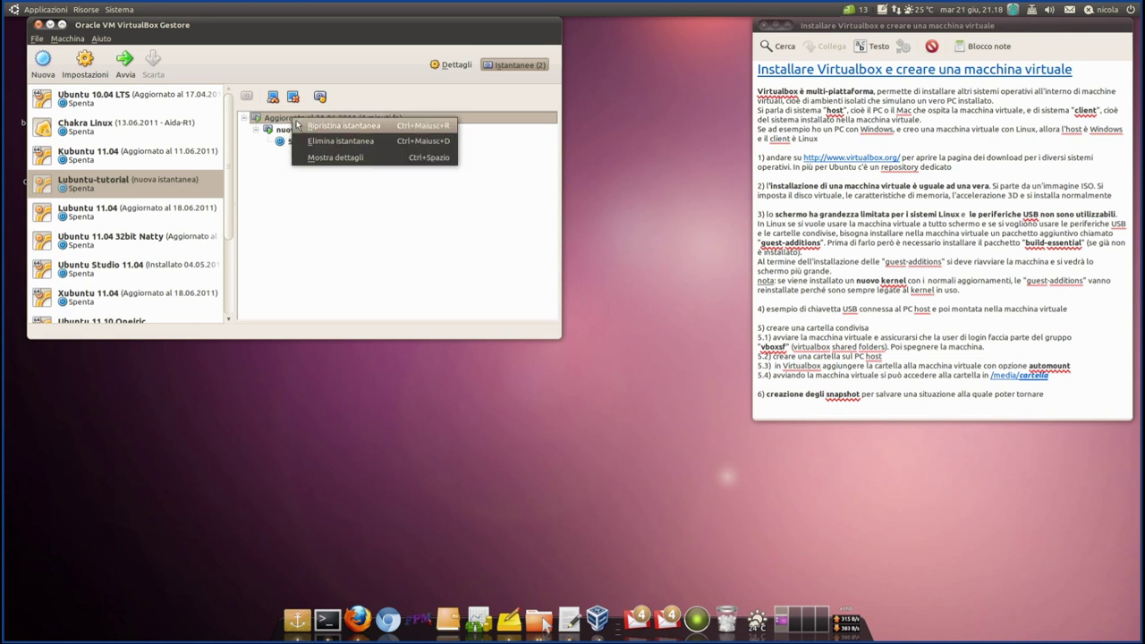
{"action": "left_click", "coordinate": [304, 114]}
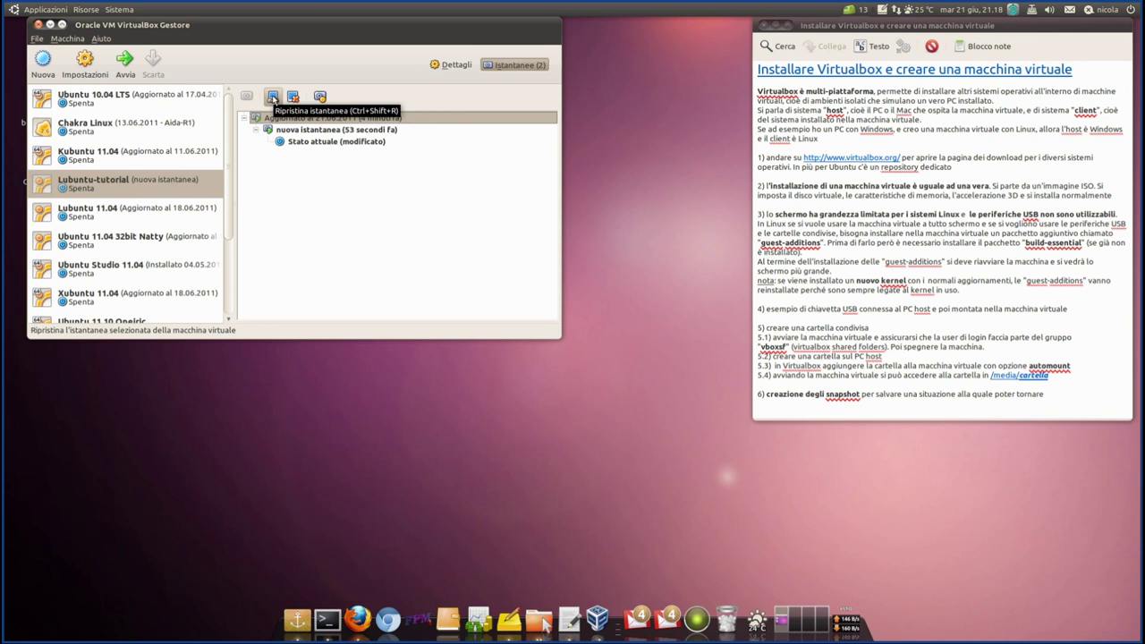
{"action": "left_click", "coordinate": [273, 97]}
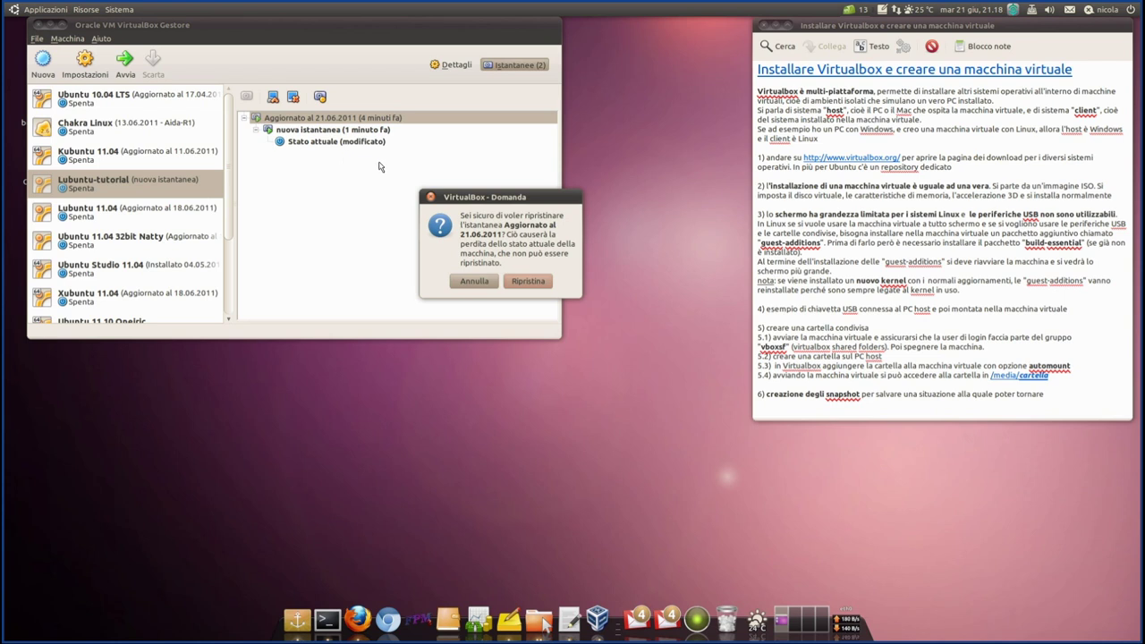
{"action": "left_click", "coordinate": [527, 281]}
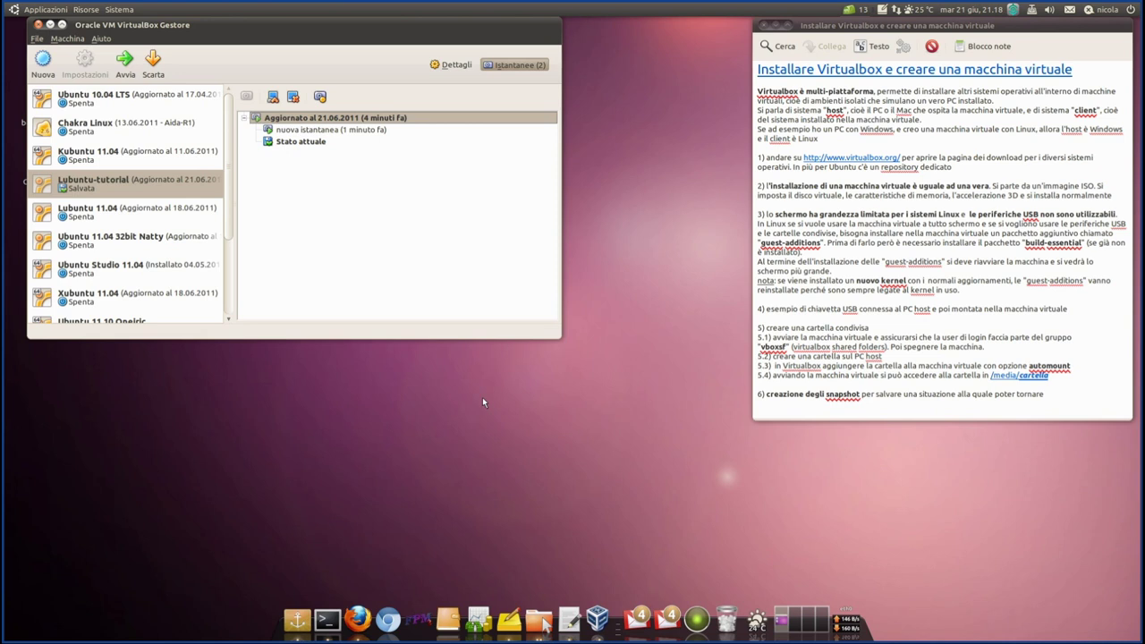
- Select Stato attuale and start Lubuntu-tutorial with Avvia
{"action": "right_click", "coordinate": [295, 121]}
{"action": "left_click", "coordinate": [291, 192]}
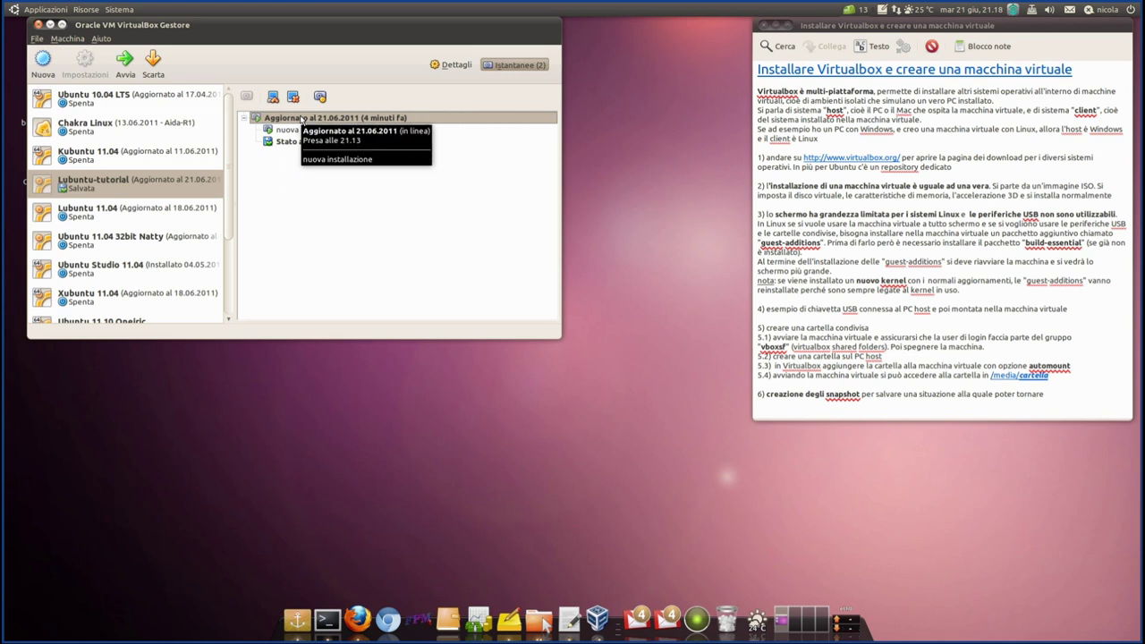
{"action": "left_click", "coordinate": [303, 145]}
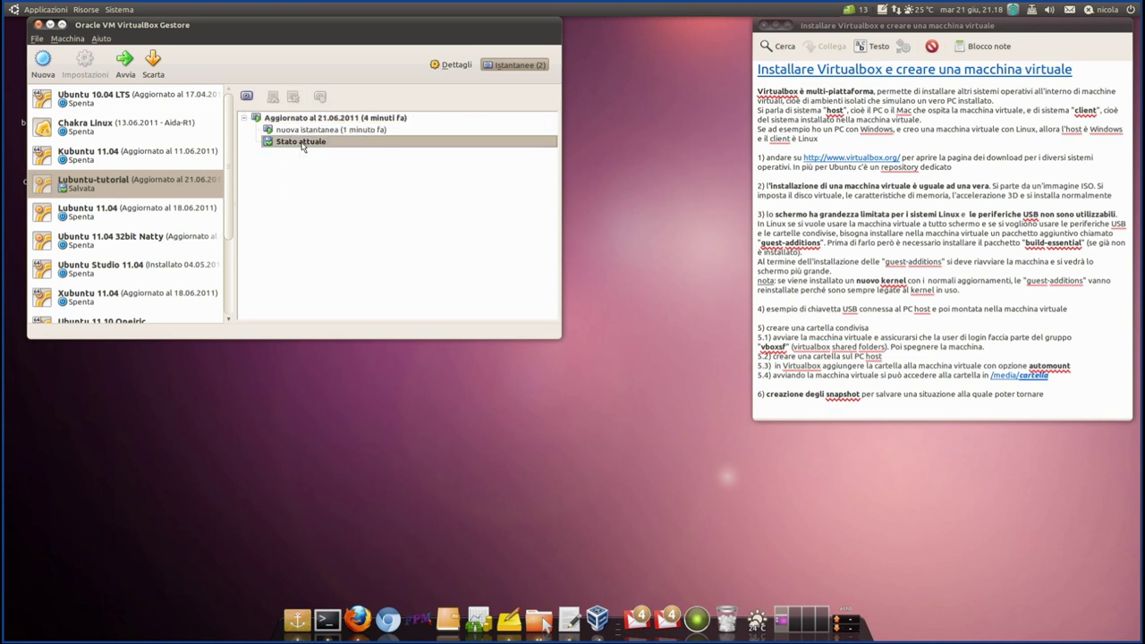
{"action": "left_click", "coordinate": [127, 72]}
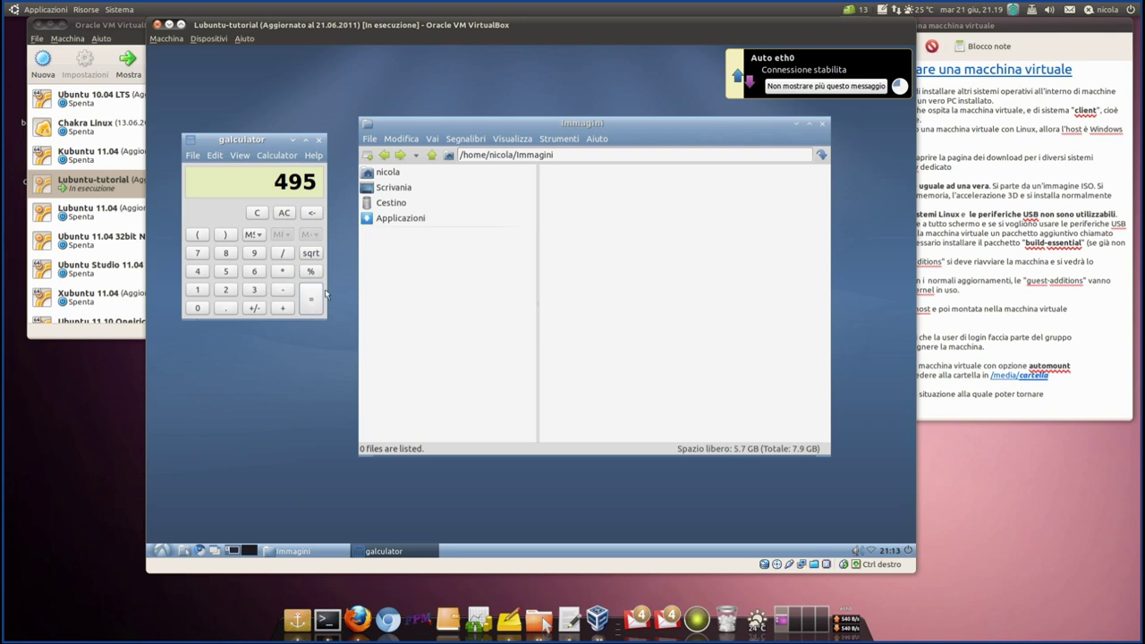
- Nudge the Immagini window and move the VM window aside to view the manager, then back
{"action": "left_click_drag", "start_coordinate": [495, 120], "coordinate": [515, 107]}
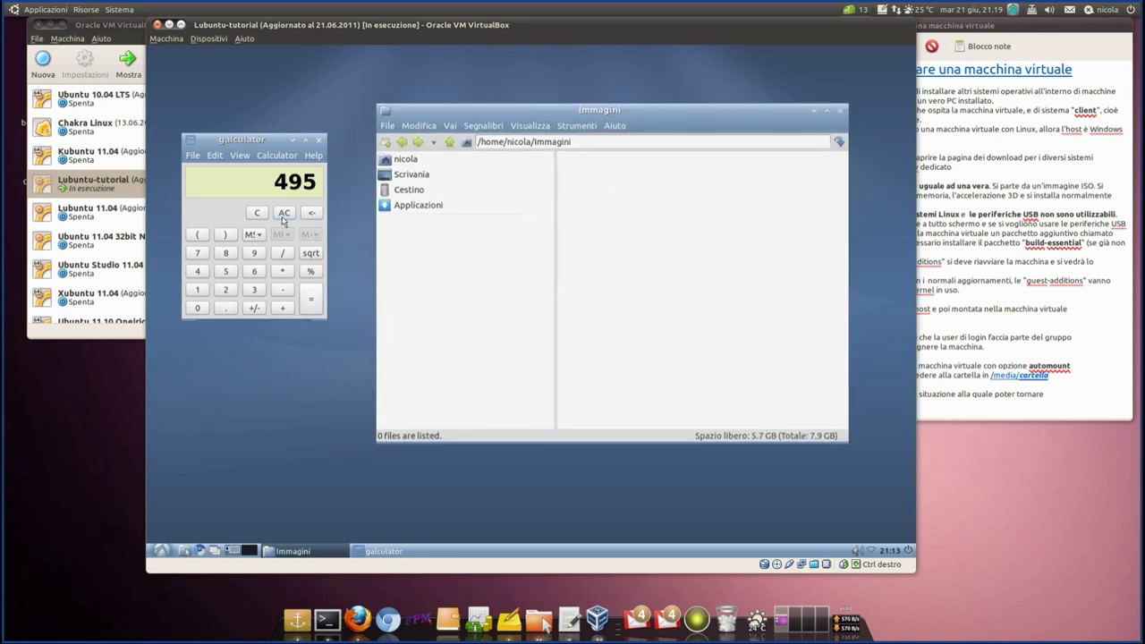
{"action": "left_click_drag", "start_coordinate": [248, 25], "coordinate": [612, 75]}
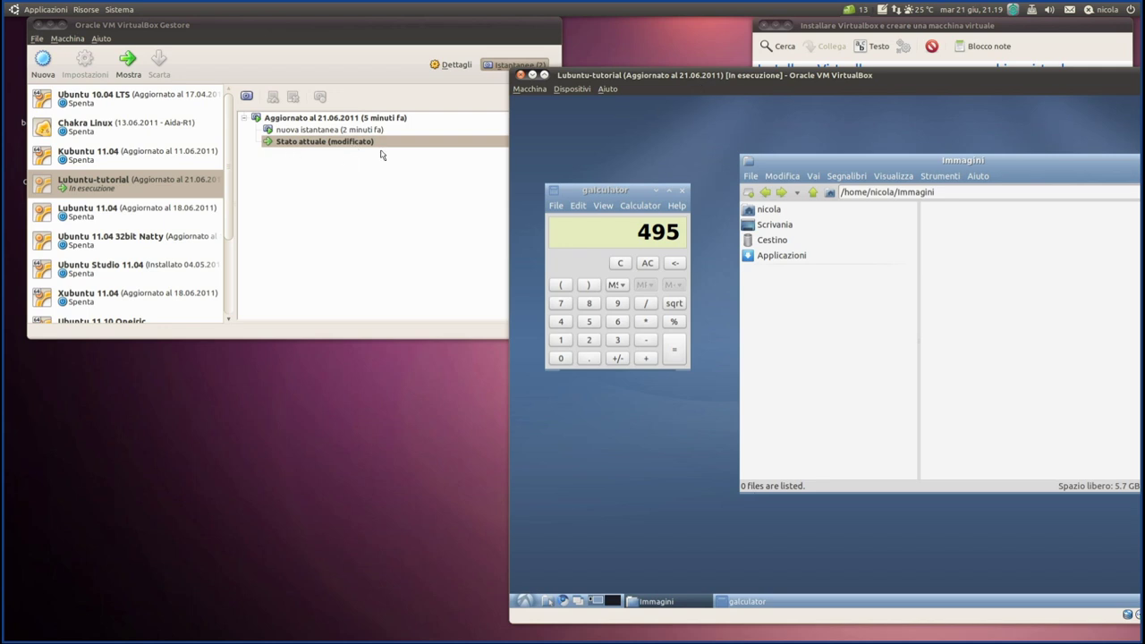
{"action": "left_click_drag", "start_coordinate": [689, 77], "coordinate": [422, 53]}
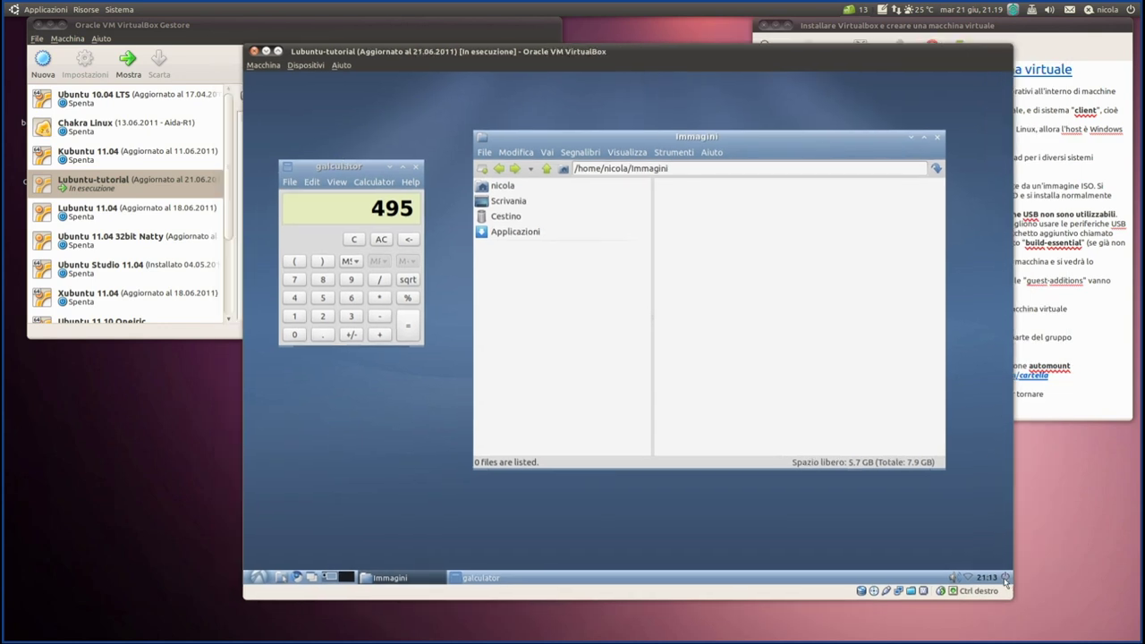
- Power off Lubuntu-tutorial via Macchina > Chiudi with Spegni la macchina
{"action": "left_click", "coordinate": [263, 64]}
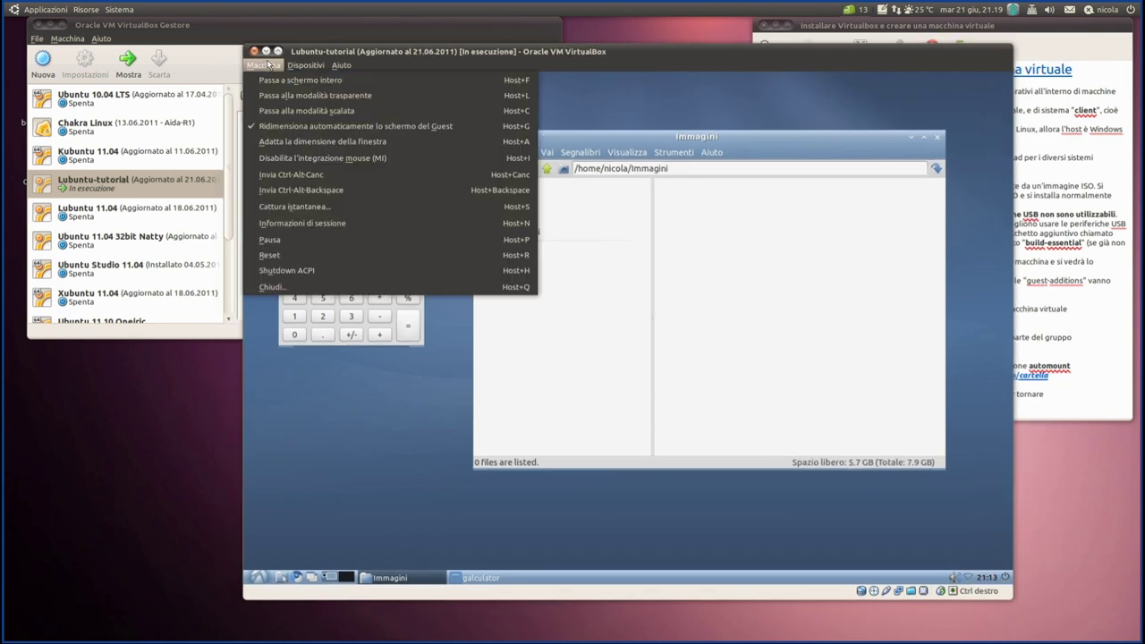
{"action": "left_click", "coordinate": [281, 292]}
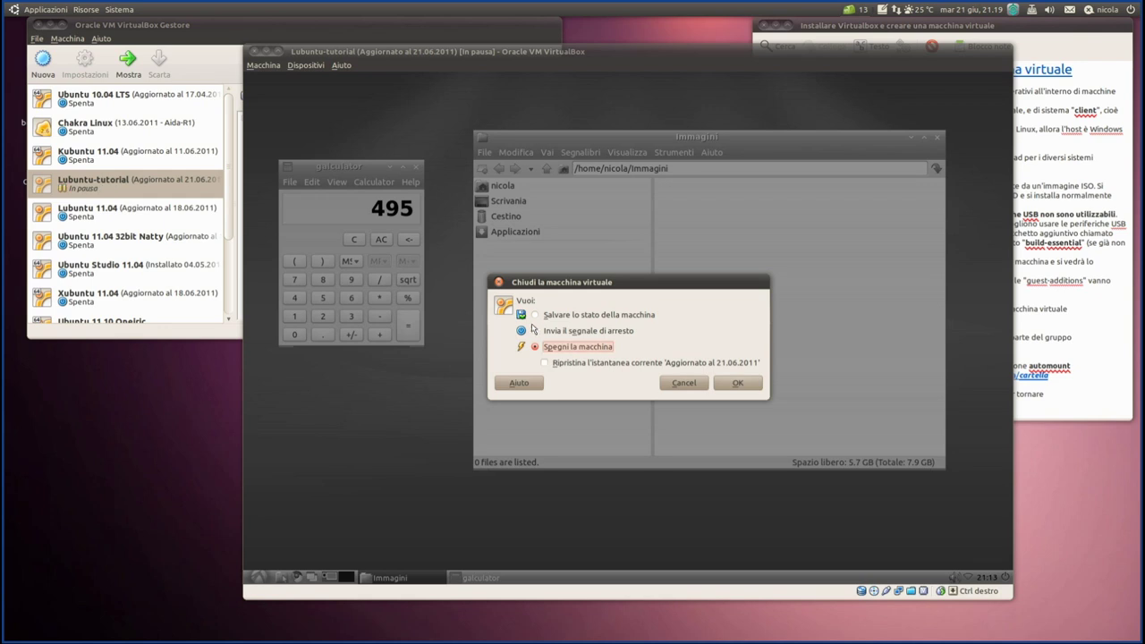
{"action": "left_click", "coordinate": [742, 386]}
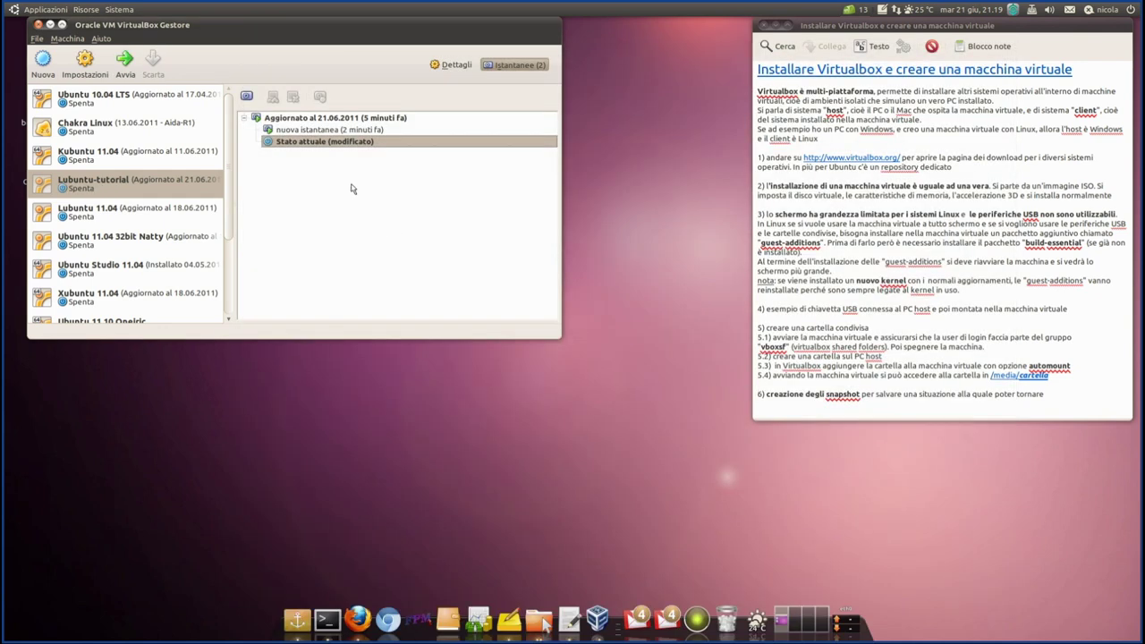
- Restore the 'nuova istantanea' snapshot, then select Stato attuale and start the machine
{"action": "left_click", "coordinate": [322, 120]}
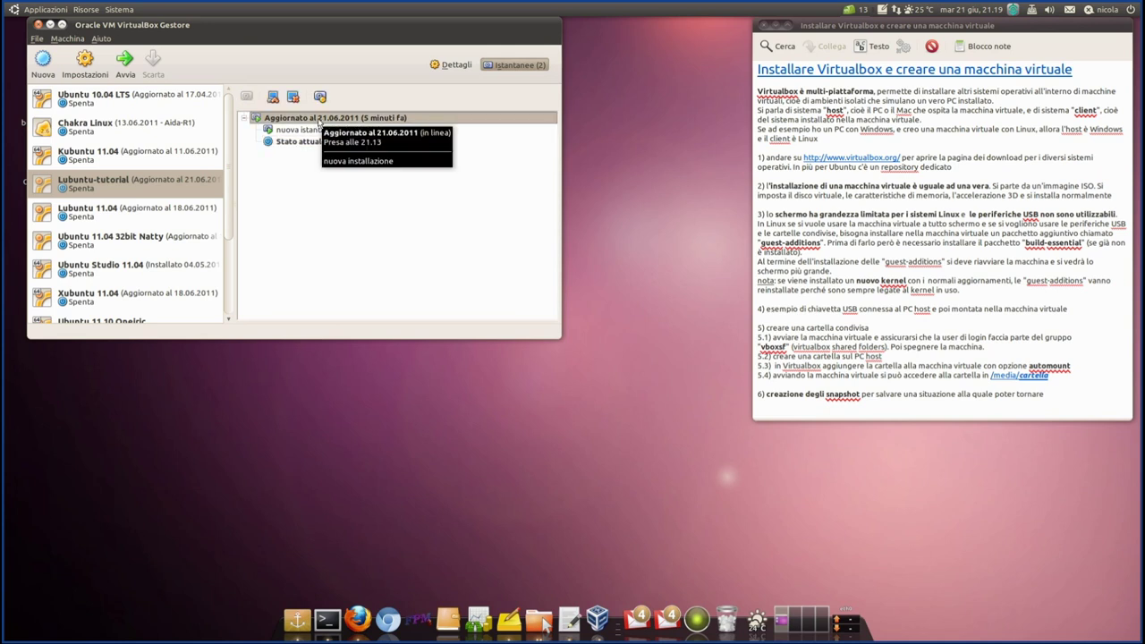
{"action": "left_click", "coordinate": [314, 132]}
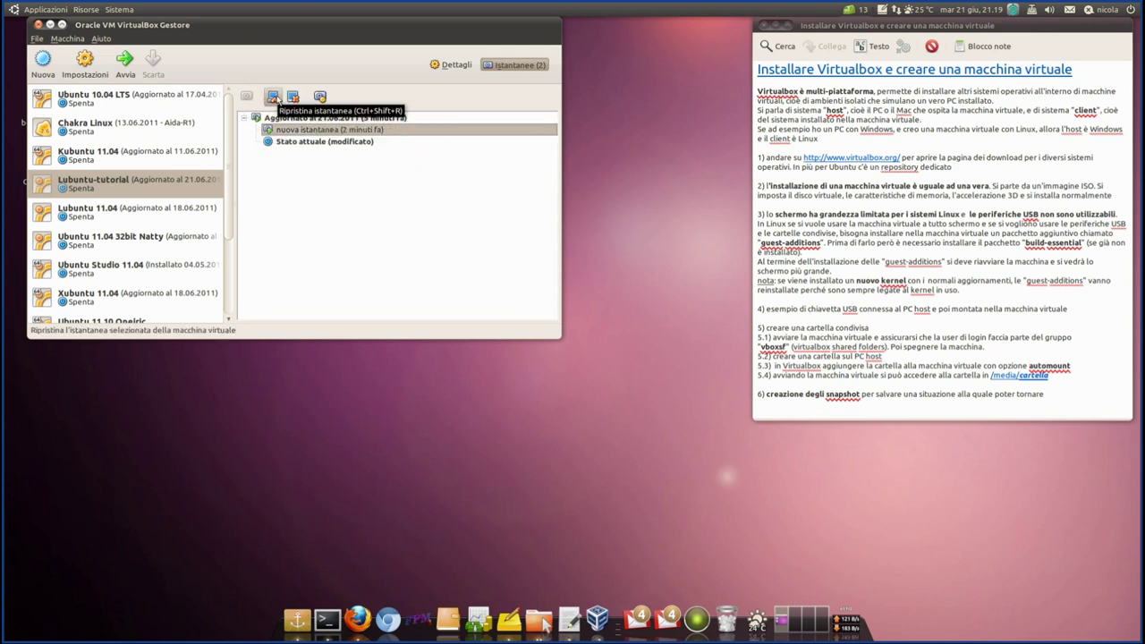
{"action": "left_click", "coordinate": [273, 97]}
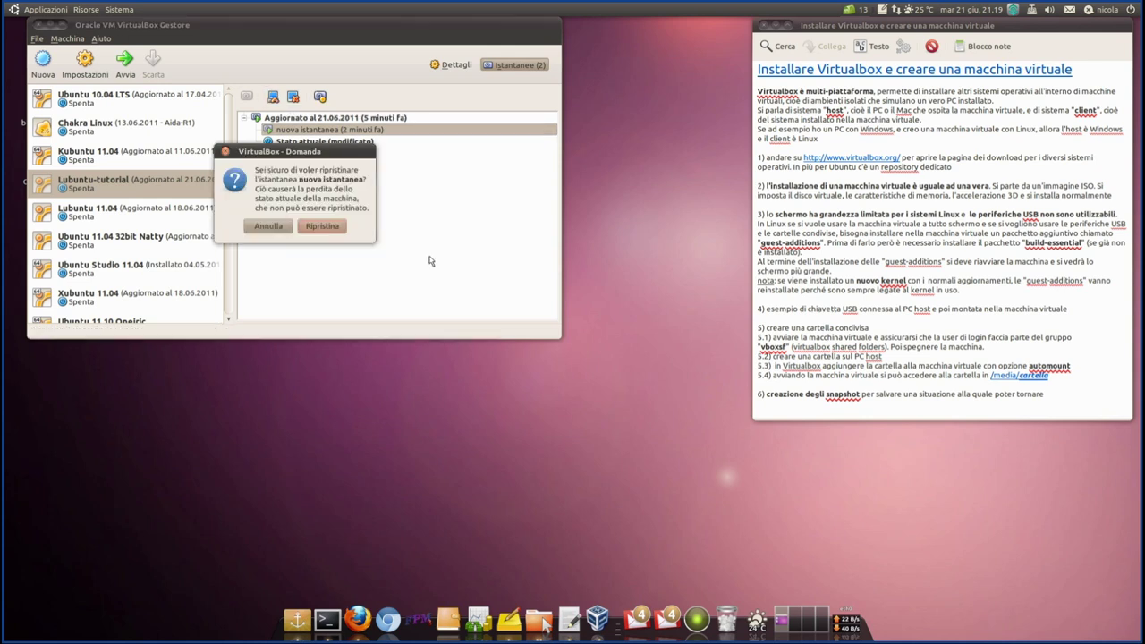
{"action": "left_click", "coordinate": [312, 227]}
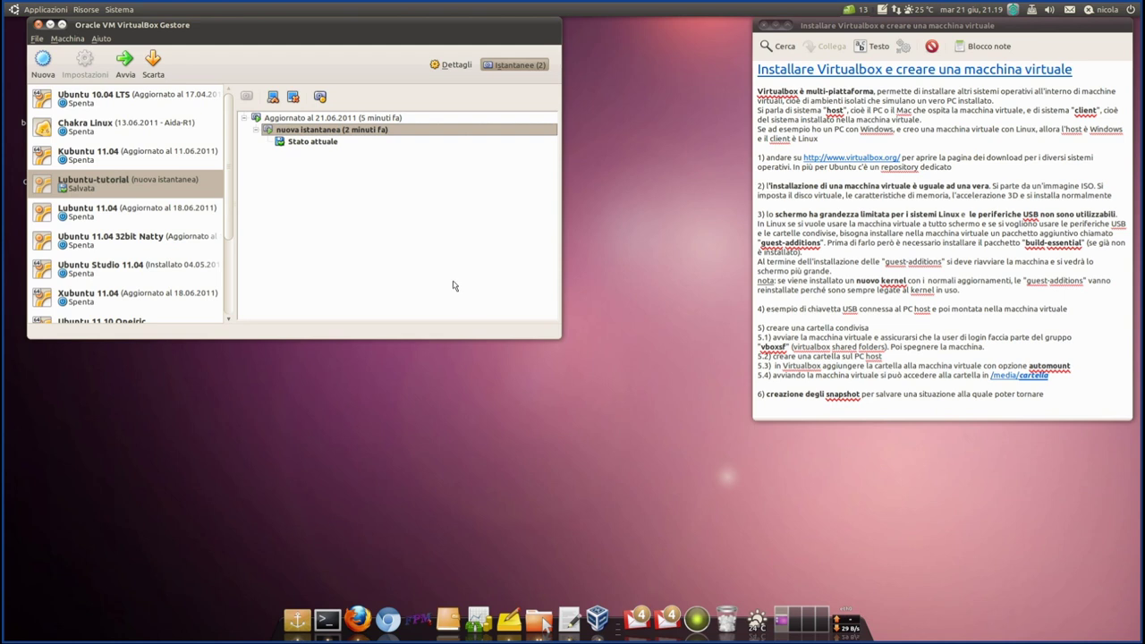
{"action": "left_click", "coordinate": [303, 144]}
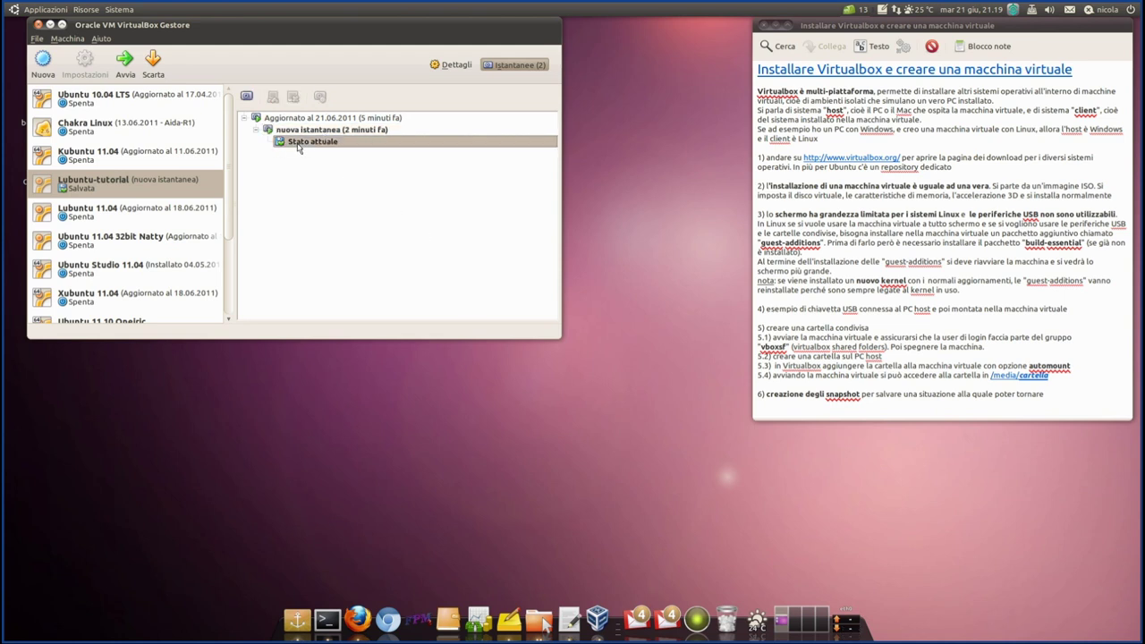
{"action": "left_click", "coordinate": [124, 60]}
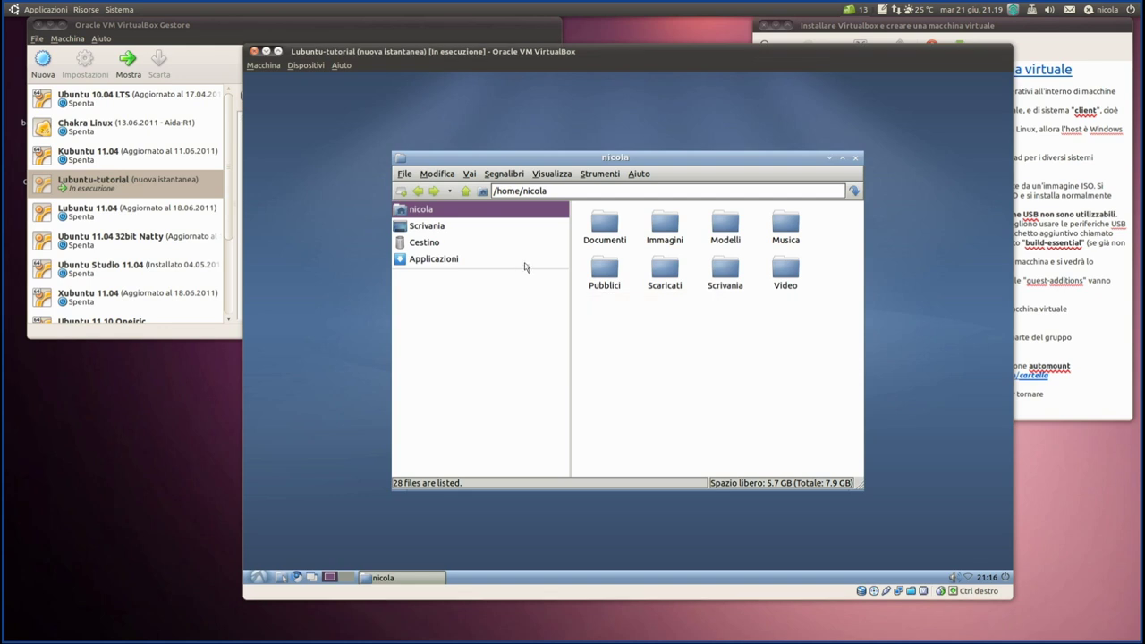
- Browse Scrivania, Cestino and Applicazioni in the guest file manager, then close it
{"action": "left_click", "coordinate": [420, 229]}
{"action": "left_click", "coordinate": [419, 214]}
{"action": "left_click", "coordinate": [420, 225]}
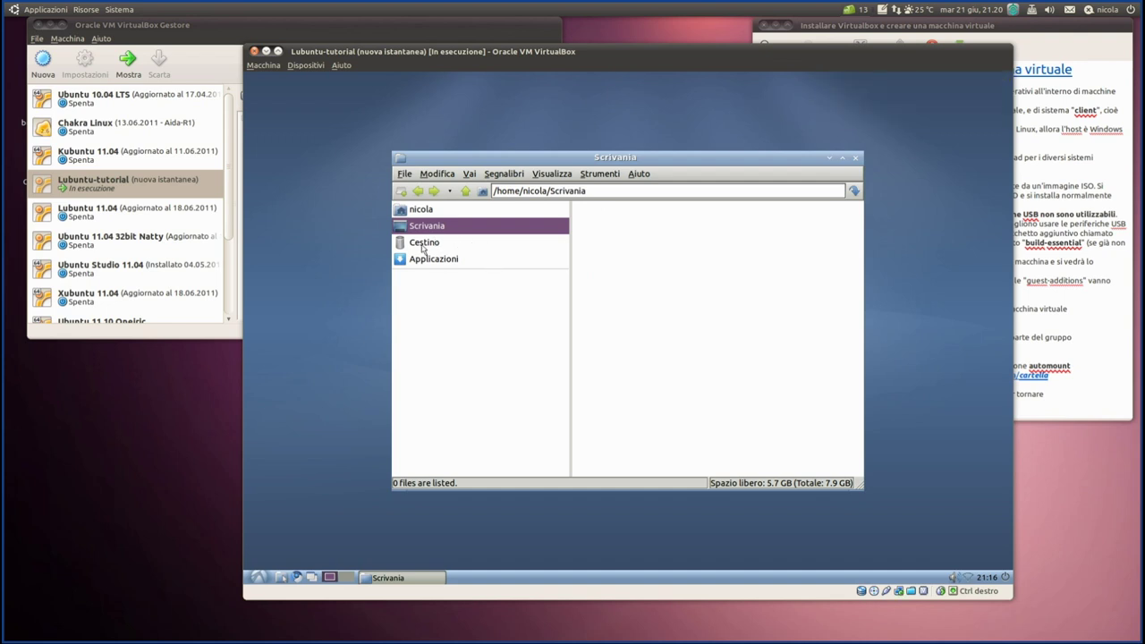
{"action": "left_click", "coordinate": [416, 245]}
{"action": "left_click", "coordinate": [425, 260]}
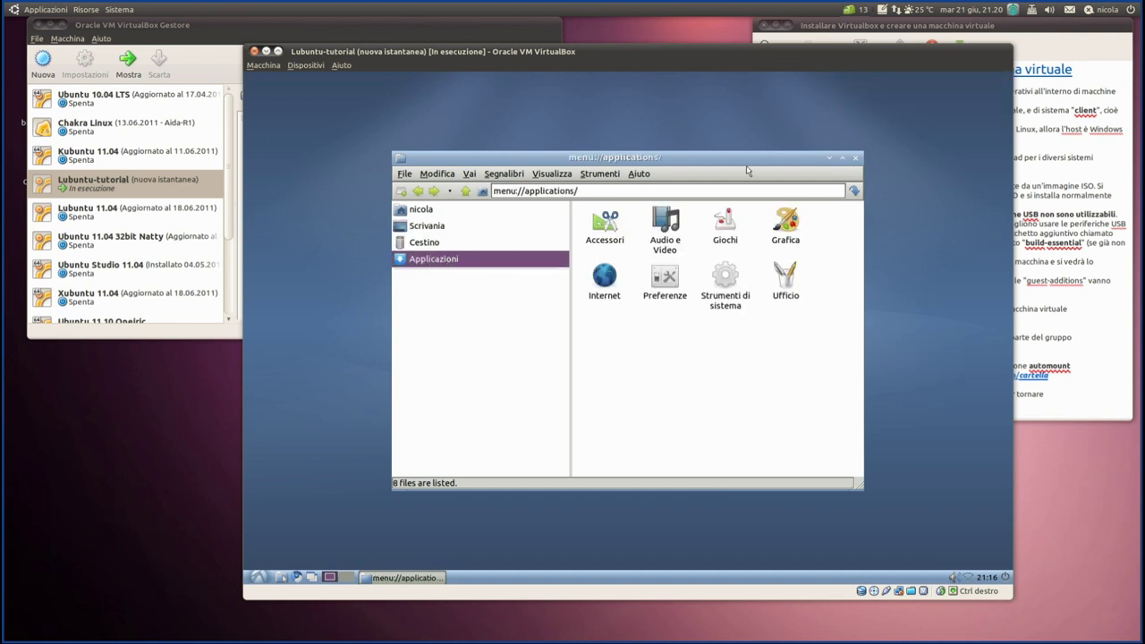
{"action": "left_click", "coordinate": [856, 158]}
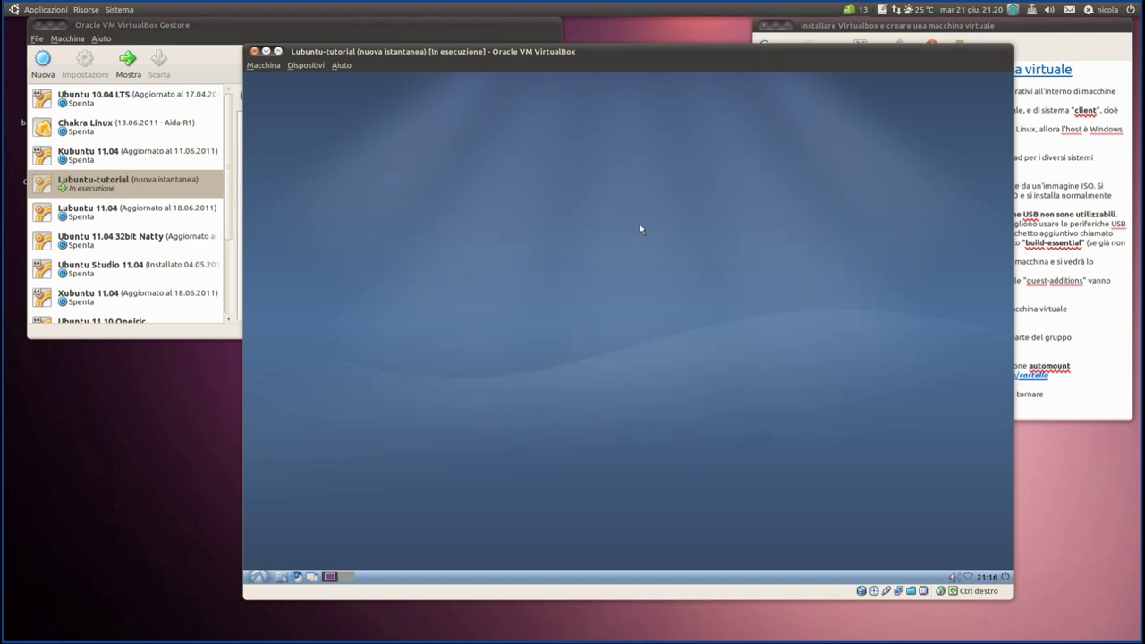
- Move the VM window aside twice to check the snapshot list, returning it each time
{"action": "left_click_drag", "start_coordinate": [350, 52], "coordinate": [593, 75]}
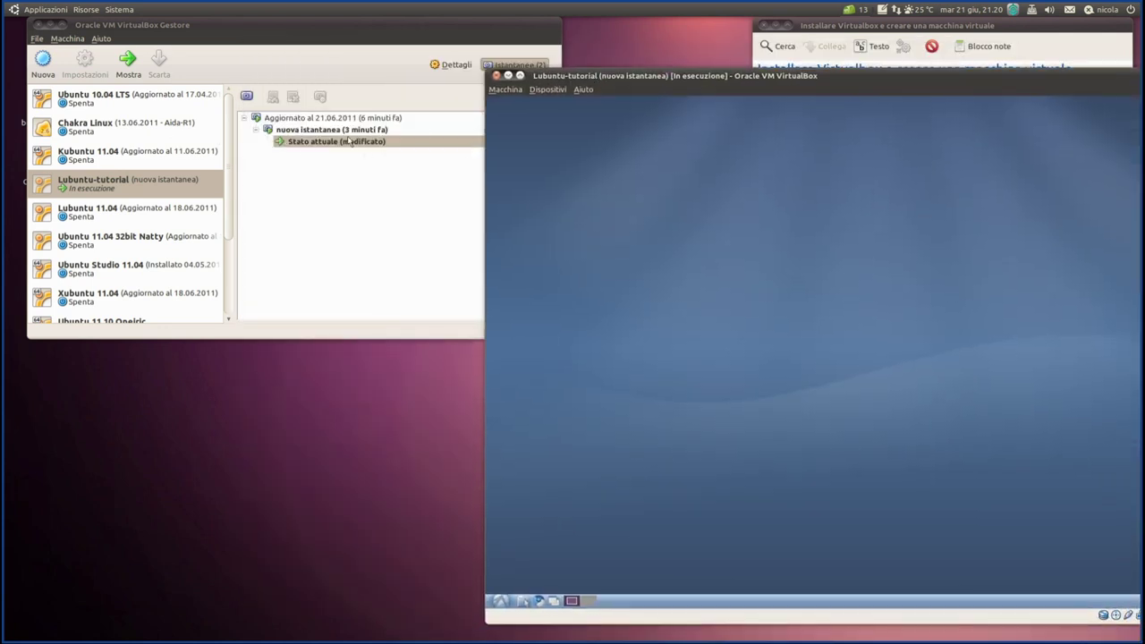
{"action": "left_click_drag", "start_coordinate": [607, 77], "coordinate": [296, 47]}
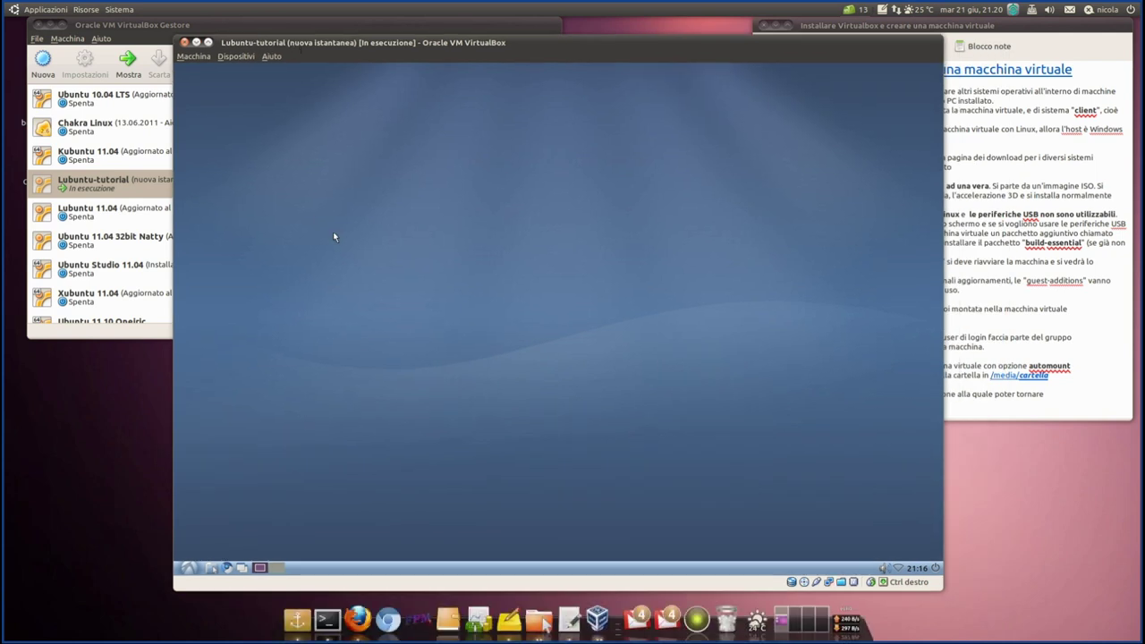
{"action": "left_click_drag", "start_coordinate": [327, 42], "coordinate": [636, 40]}
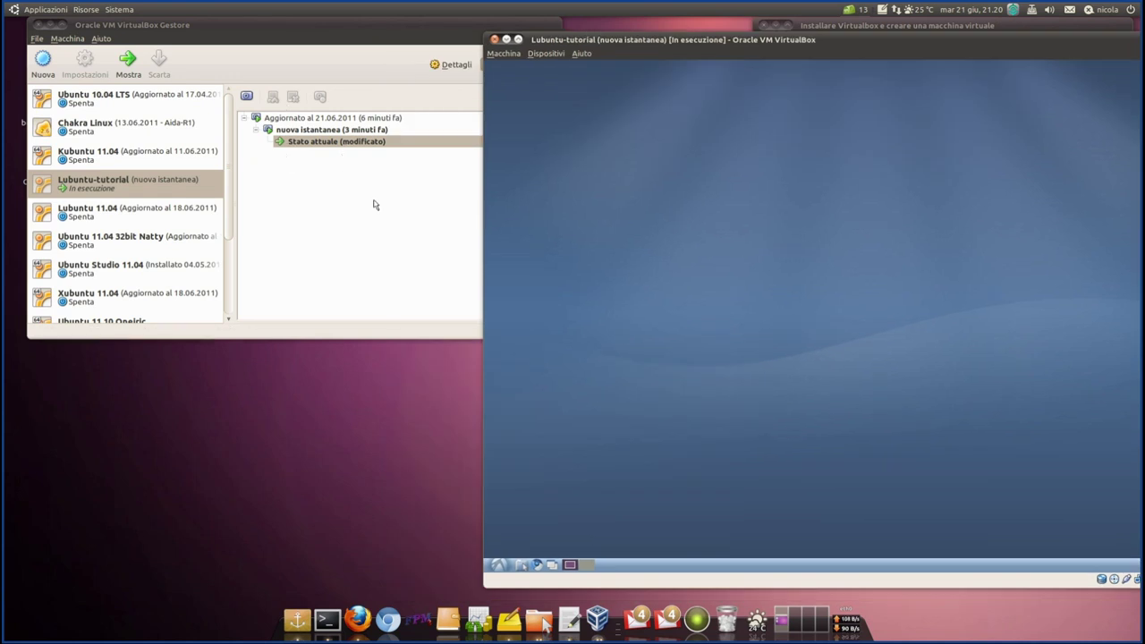
{"action": "left_click_drag", "start_coordinate": [649, 41], "coordinate": [363, 41]}
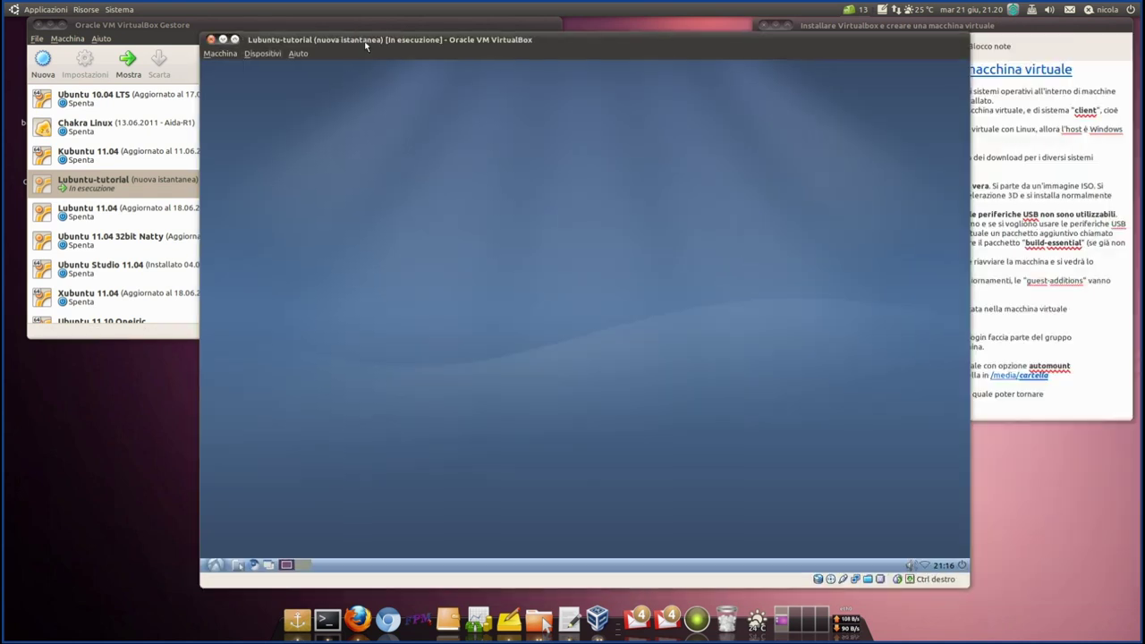
- Shut down the Lubuntu guest with Arrestare from the end-session dialog
{"action": "left_click", "coordinate": [961, 563]}
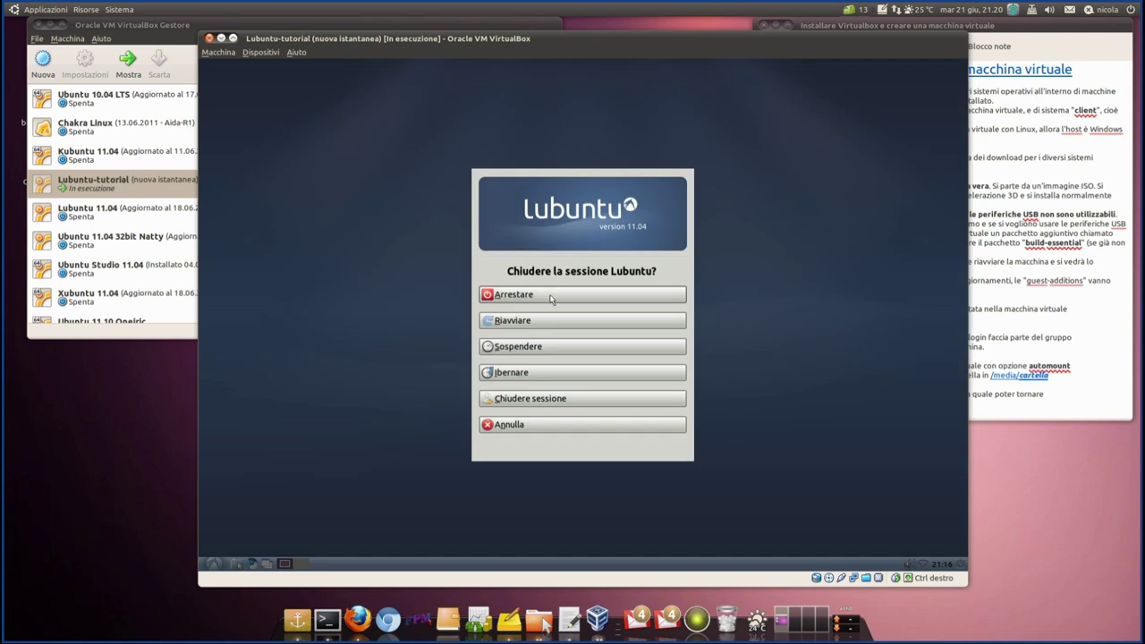
{"action": "left_click", "coordinate": [551, 298]}
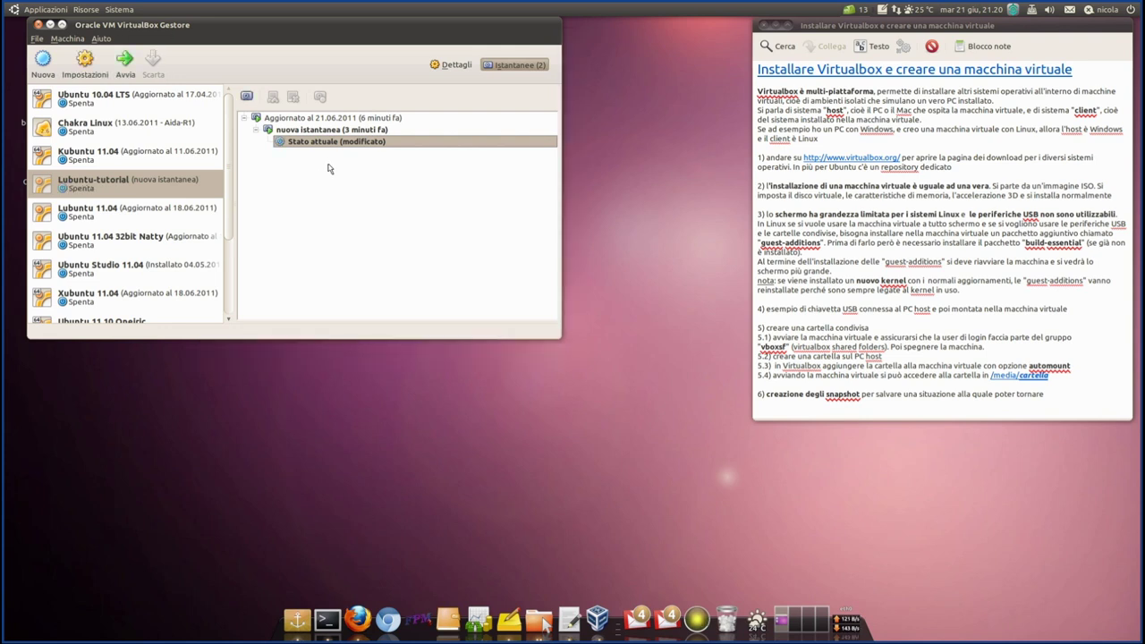
{"action": "mouse_move", "coordinate": [327, 134]}
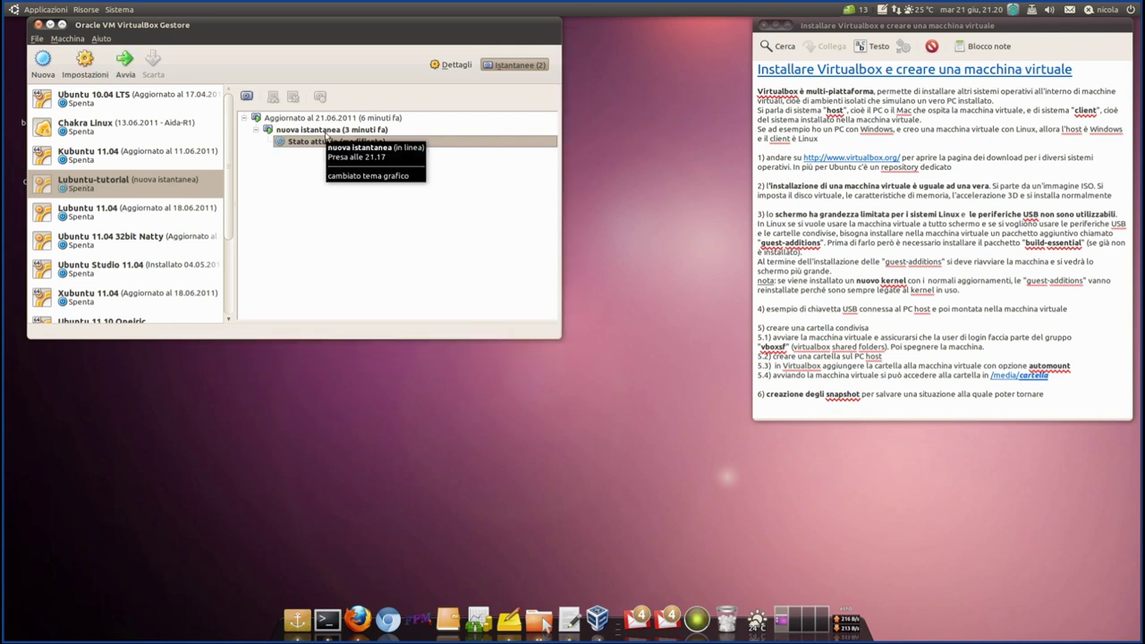
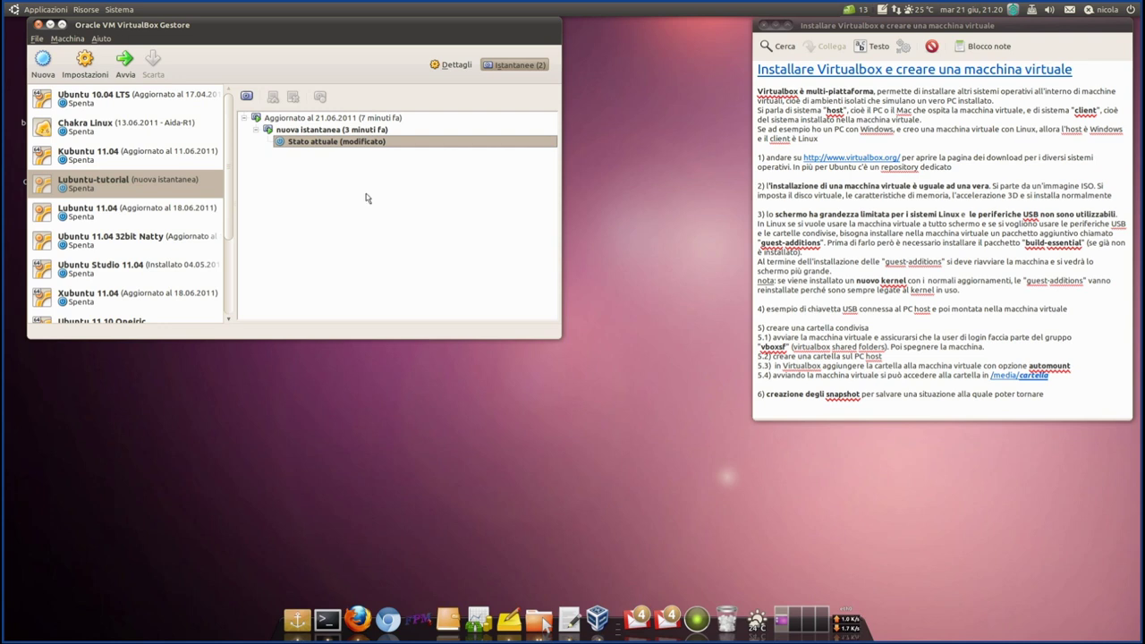
- Delete the 'nuova istantanea' snapshot, keeping only the 21.06.2011 snapshot
{"action": "left_click", "coordinate": [307, 130]}
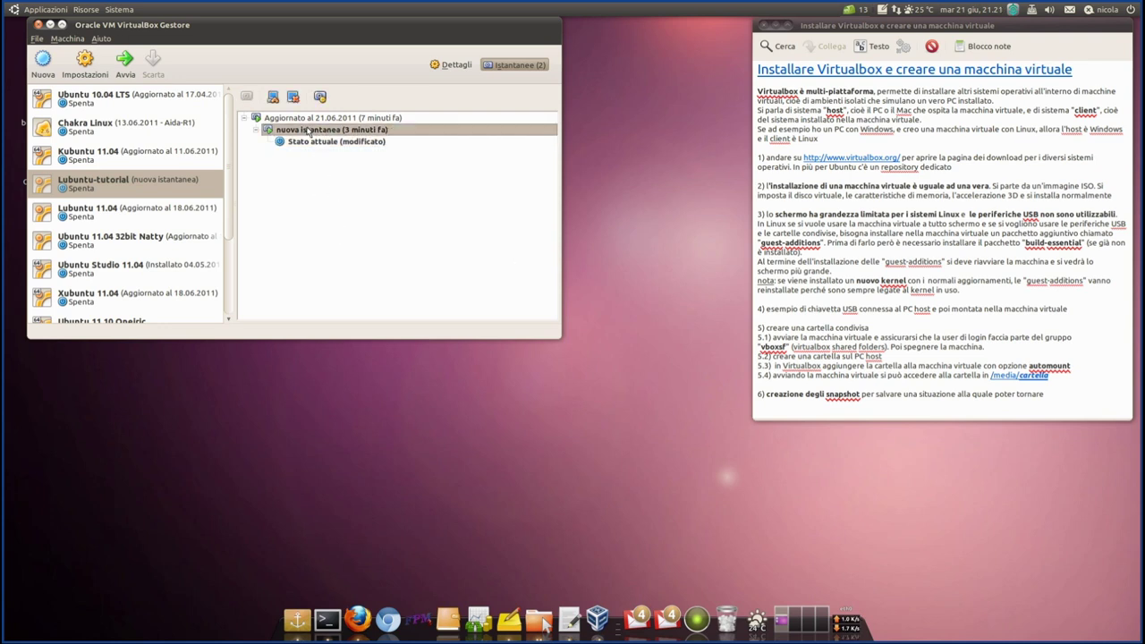
{"action": "right_click", "coordinate": [308, 131]}
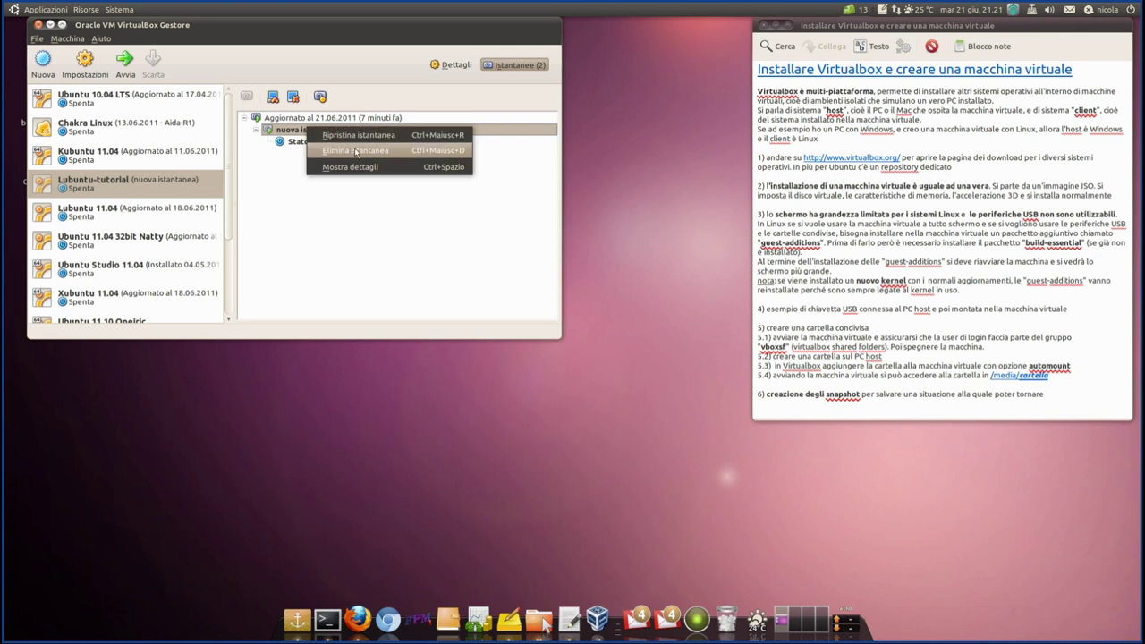
{"action": "left_click", "coordinate": [425, 151]}
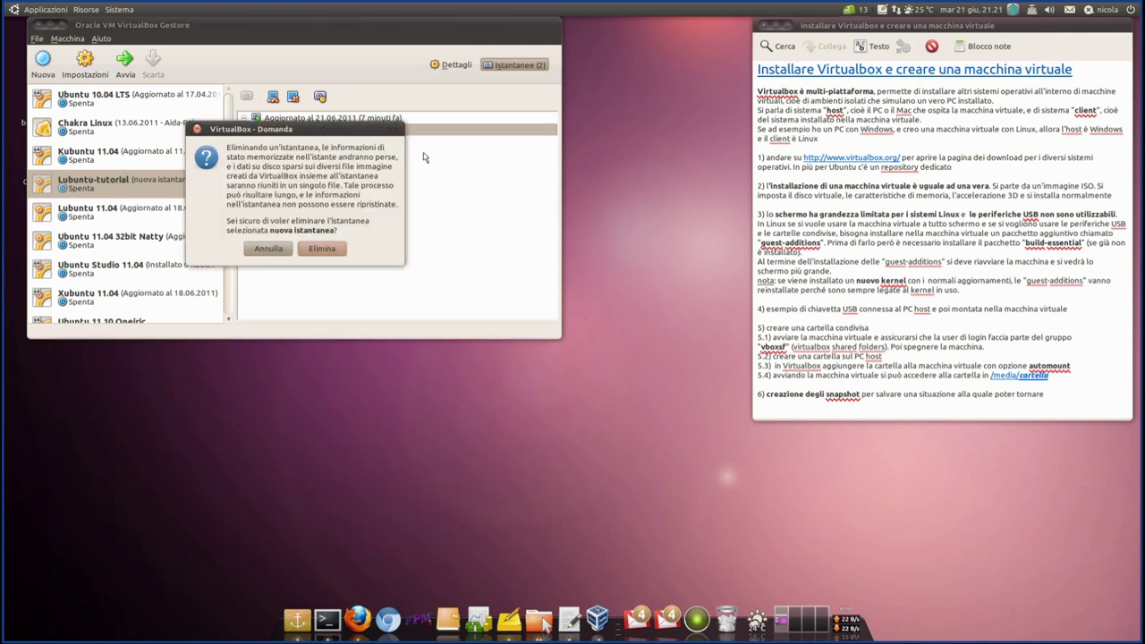
{"action": "left_click", "coordinate": [322, 249]}
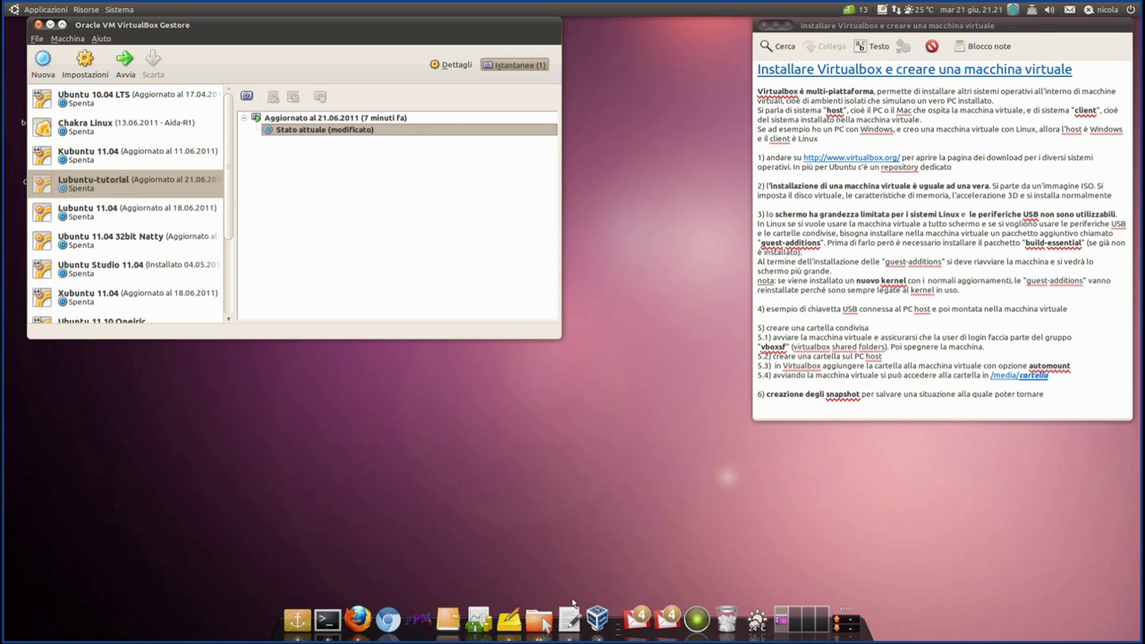
{"action": "right_click", "coordinate": [543, 606]}
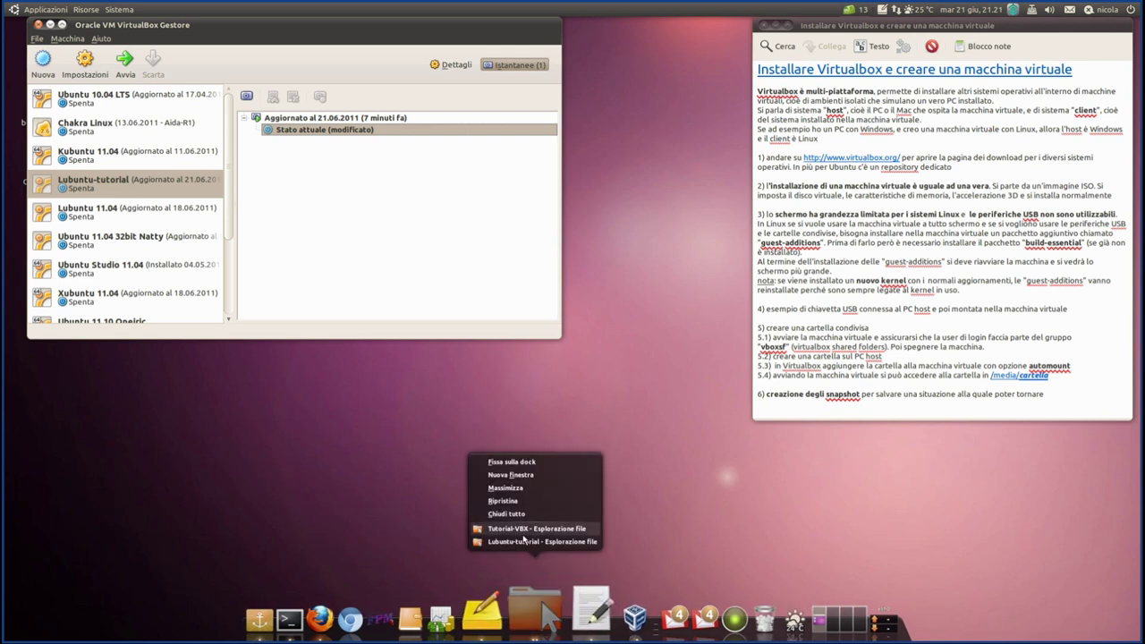
{"action": "left_click", "coordinate": [349, 253]}
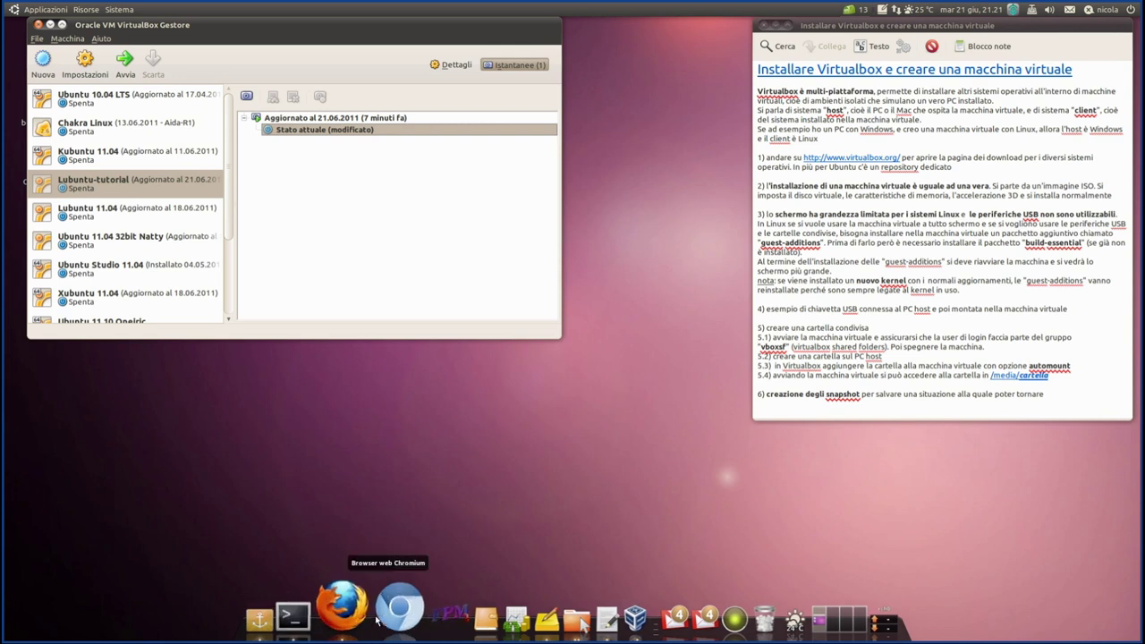
{"action": "right_click", "coordinate": [535, 631]}
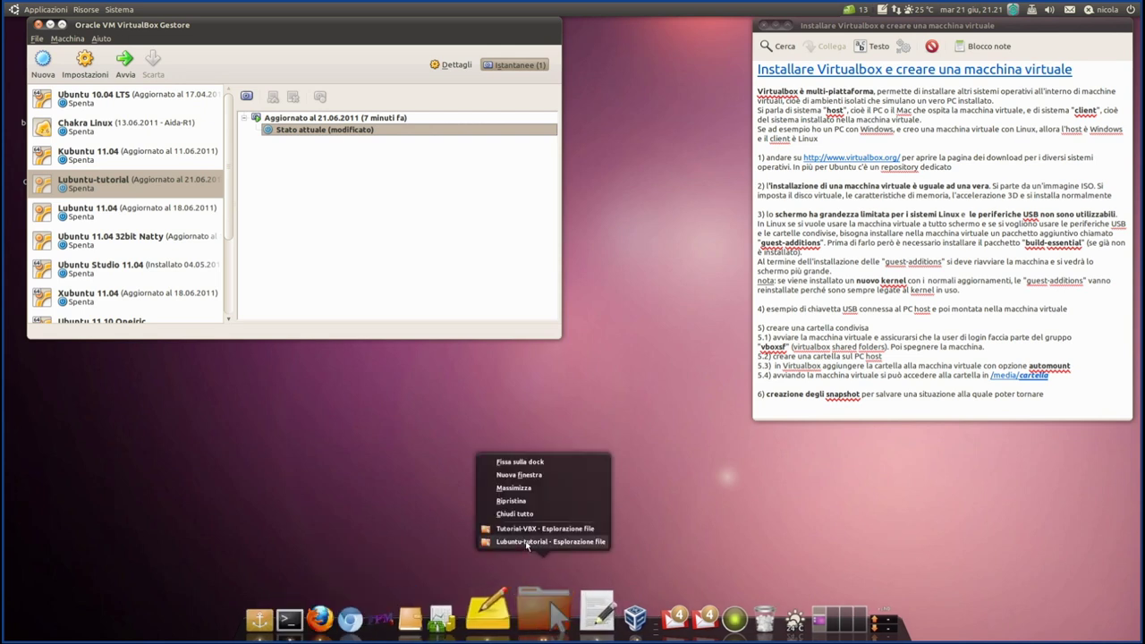
{"action": "left_click", "coordinate": [527, 542]}
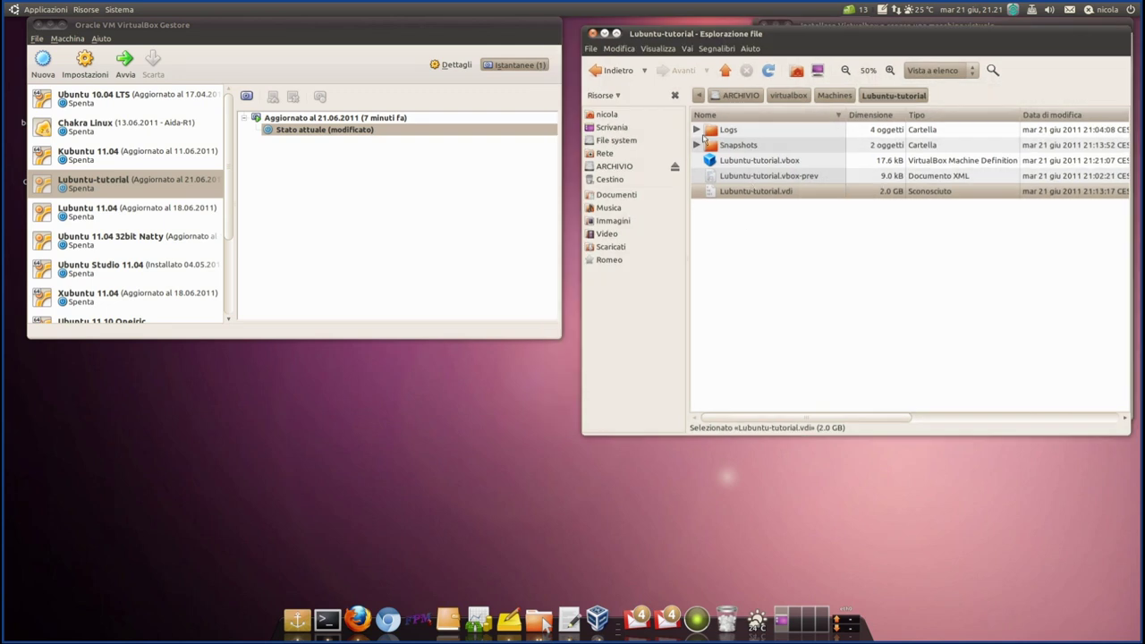
{"action": "left_click", "coordinate": [716, 145]}
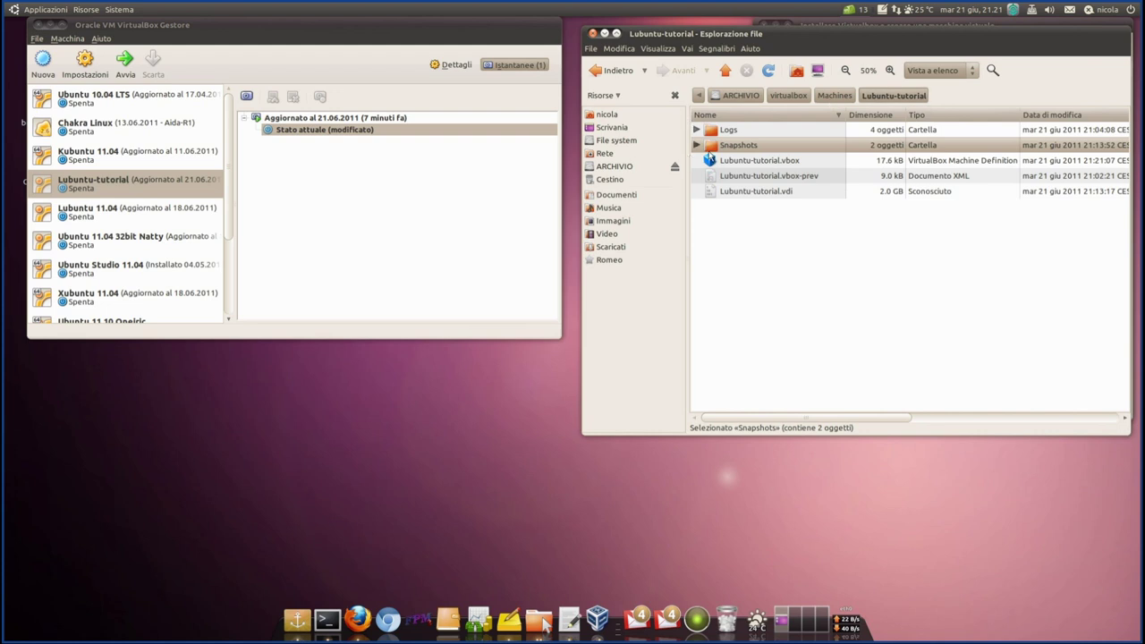
{"action": "left_click", "coordinate": [695, 145]}
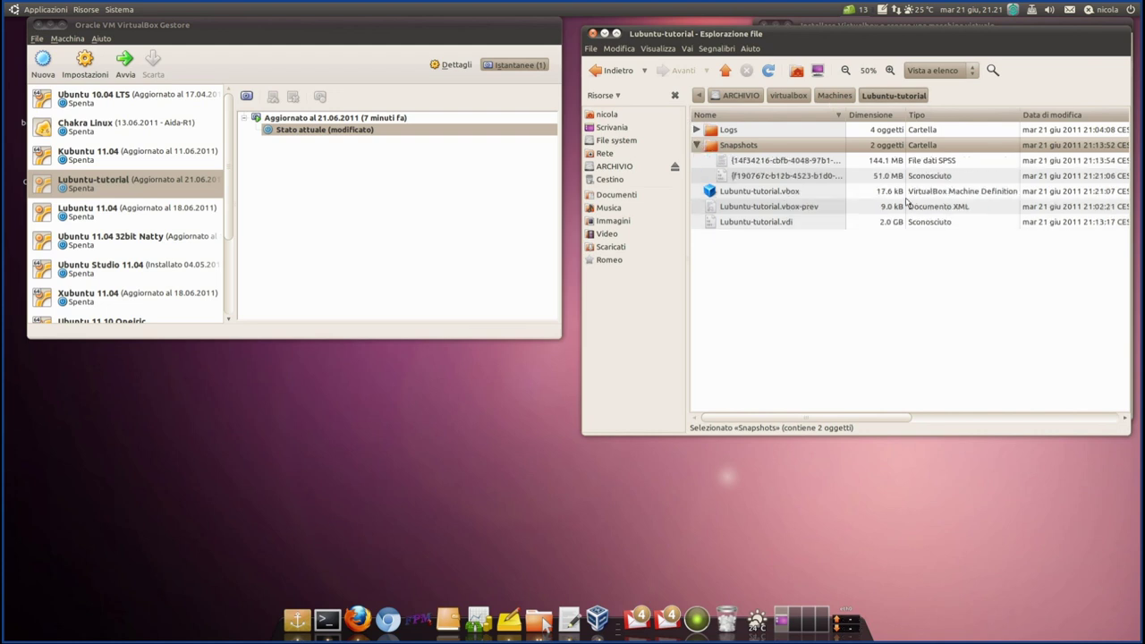
{"action": "left_click_drag", "start_coordinate": [845, 115], "coordinate": [946, 115]}
{"action": "left_click", "coordinate": [754, 183]}
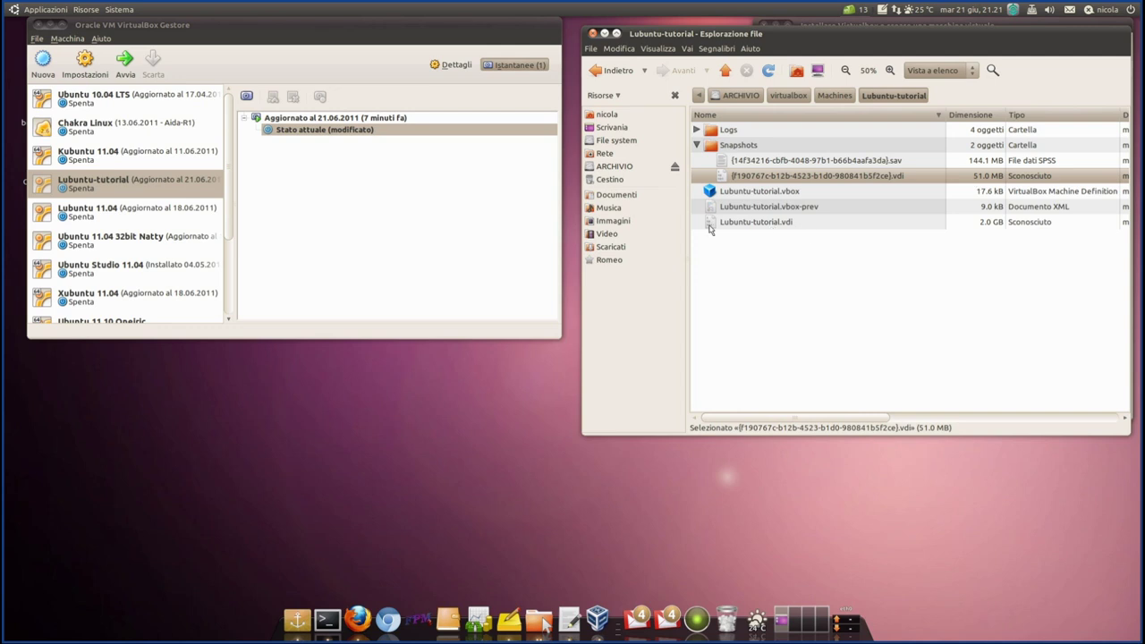
{"action": "left_click", "coordinate": [709, 227]}
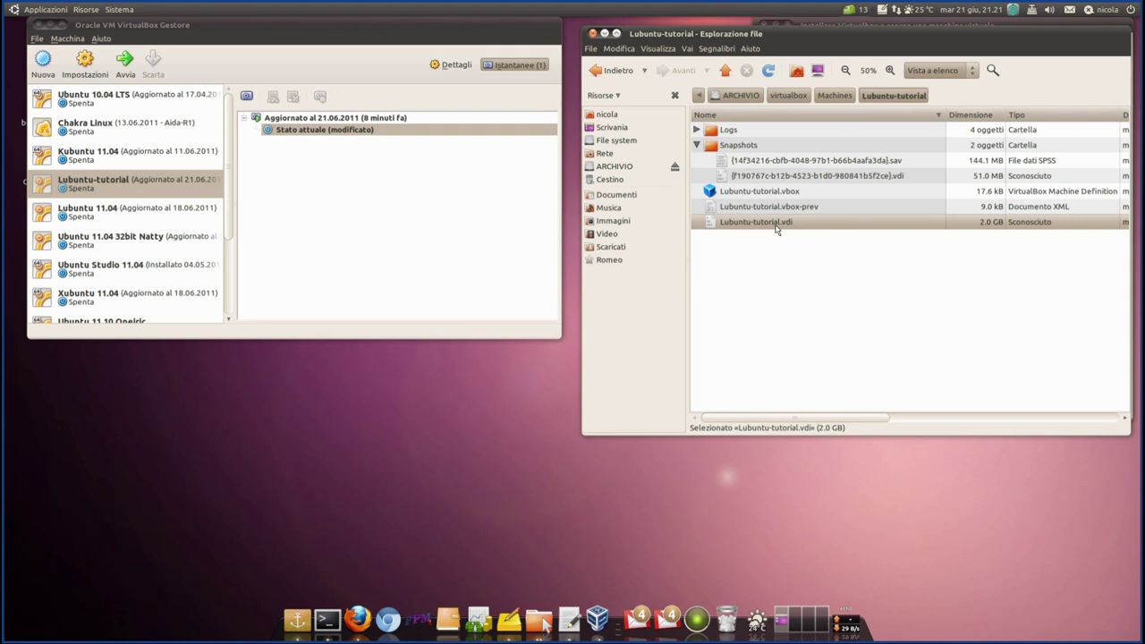
{"action": "left_click", "coordinate": [737, 179]}
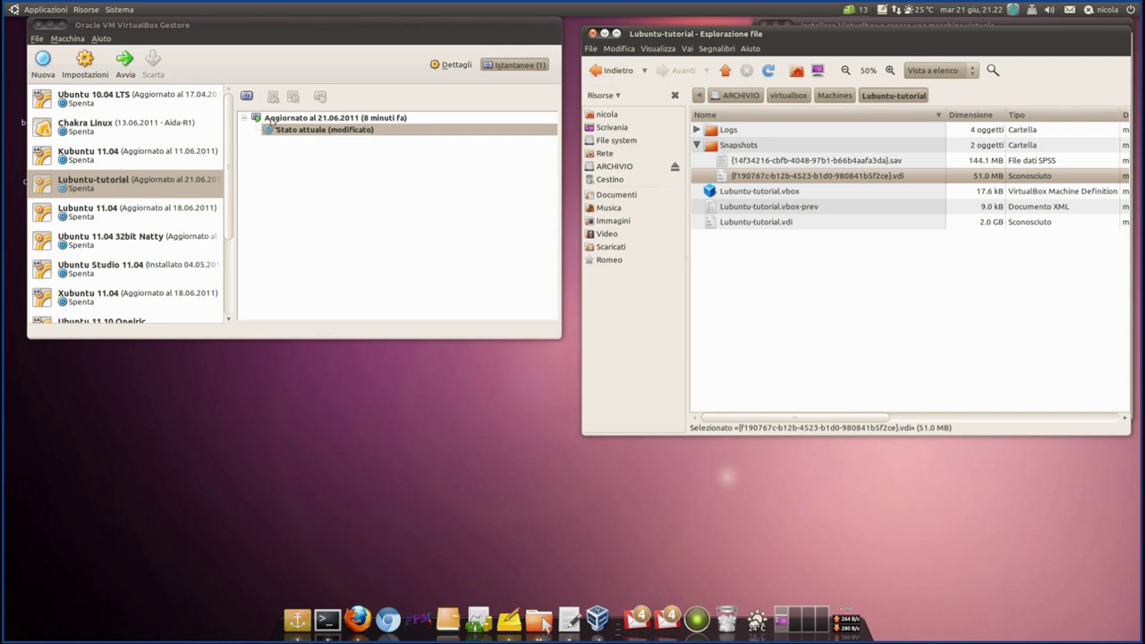
{"action": "left_click", "coordinate": [603, 33]}
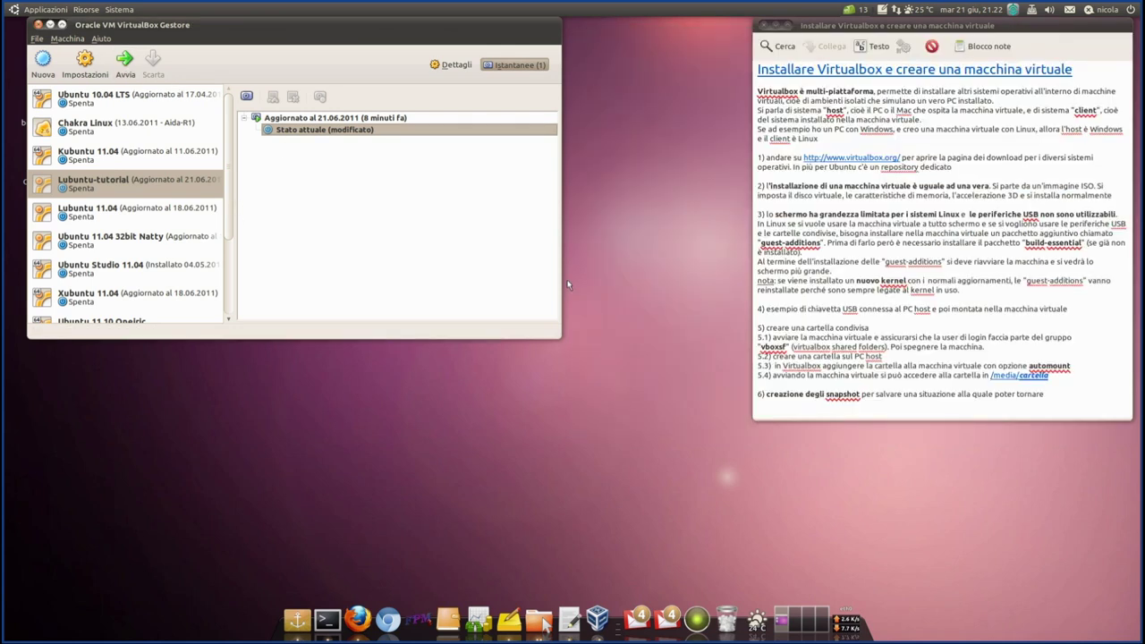
- Select Stato attuale, log in to the Lubuntu desktop, and move the VM window aside
{"action": "left_click", "coordinate": [860, 407]}
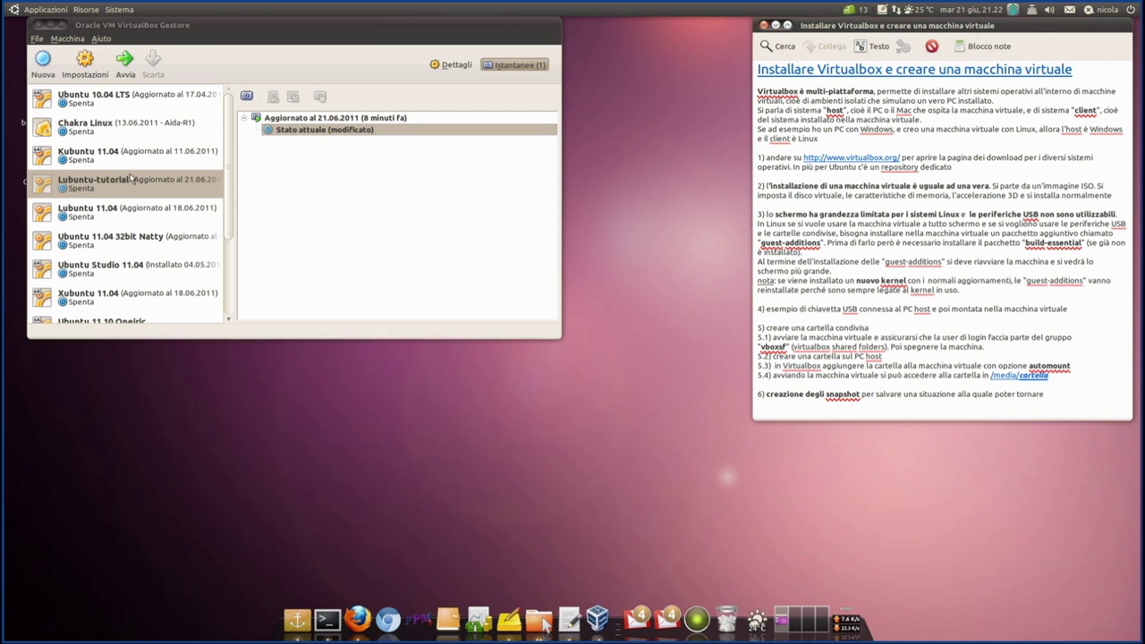
{"action": "left_click", "coordinate": [288, 131]}
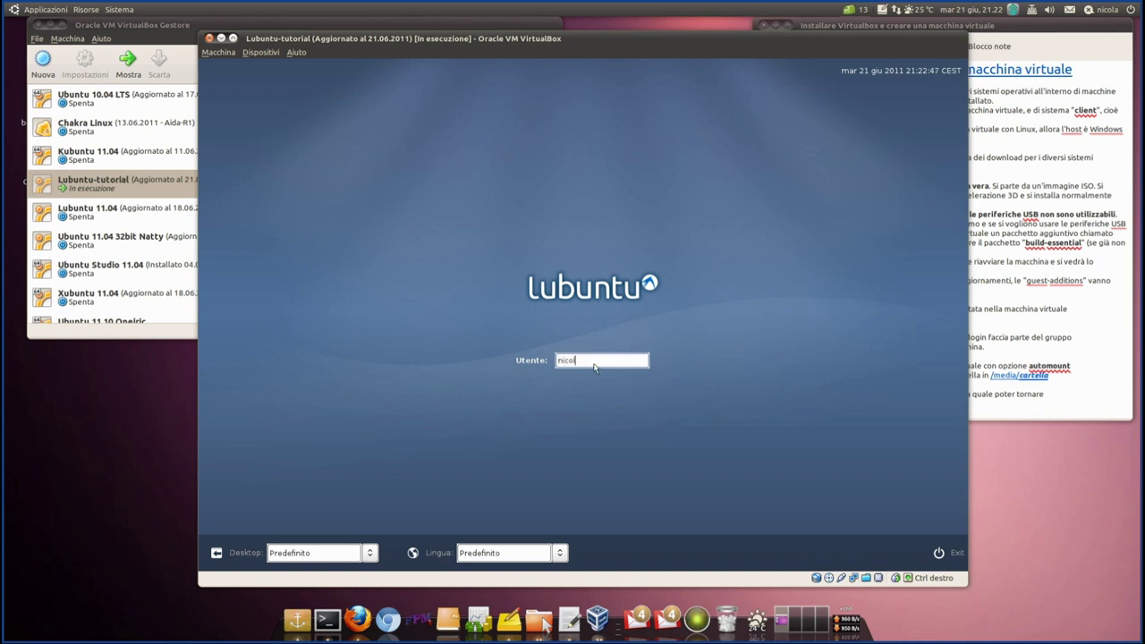
{"action": "key", "text": "Return"}
{"action": "key", "text": "Return"}
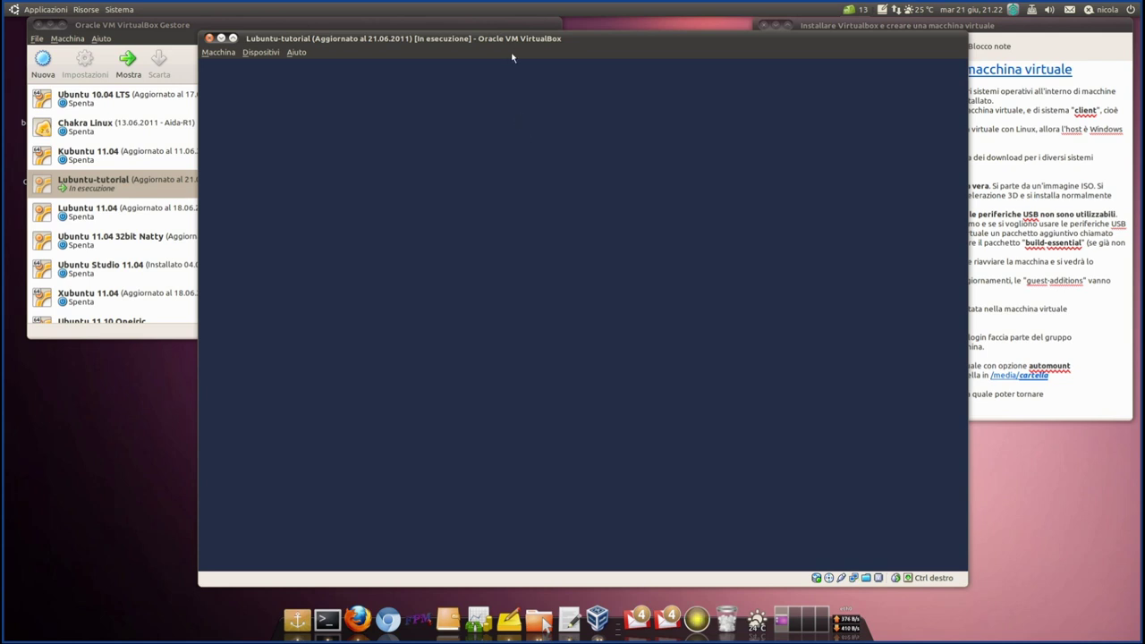
{"action": "left_click_drag", "start_coordinate": [510, 38], "coordinate": [583, 36]}
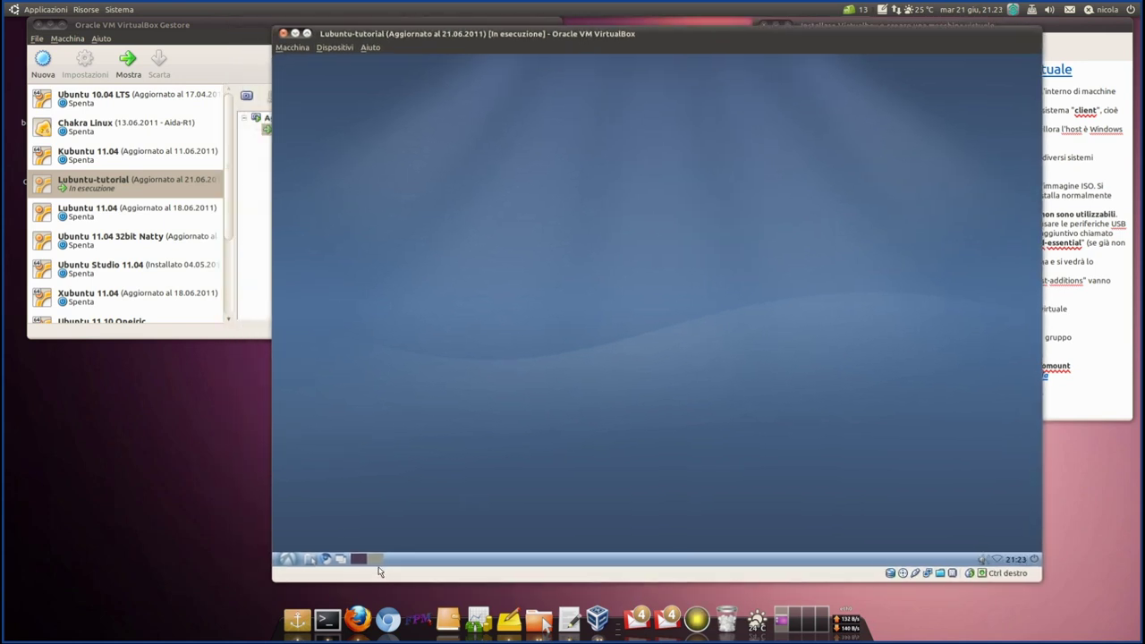
- In the guest file manager, check that Scrivania and the Cestino trash are empty
{"action": "left_click", "coordinate": [374, 560]}
{"action": "left_click", "coordinate": [362, 560]}
{"action": "left_click", "coordinate": [311, 560]}
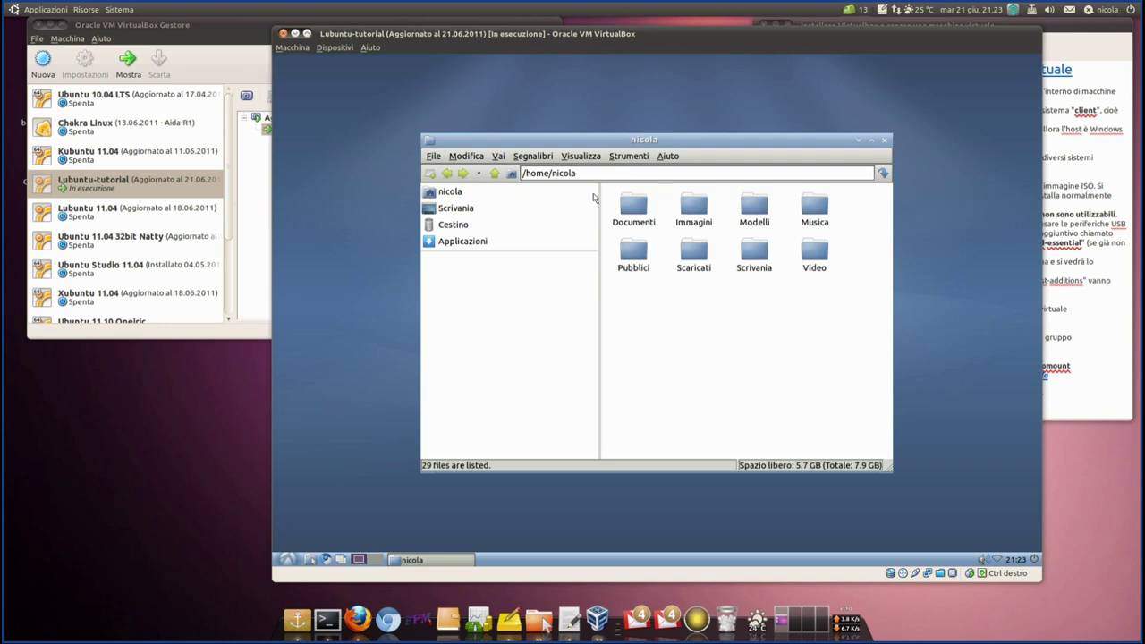
{"action": "left_click", "coordinate": [461, 192]}
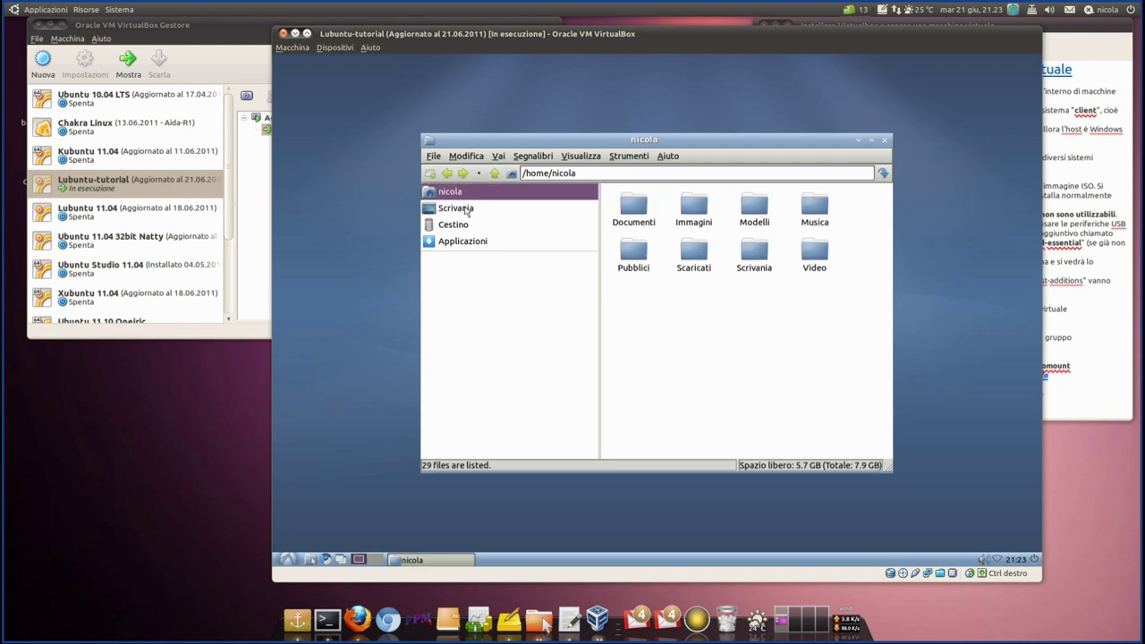
{"action": "left_click", "coordinate": [466, 210]}
{"action": "left_click", "coordinate": [467, 225]}
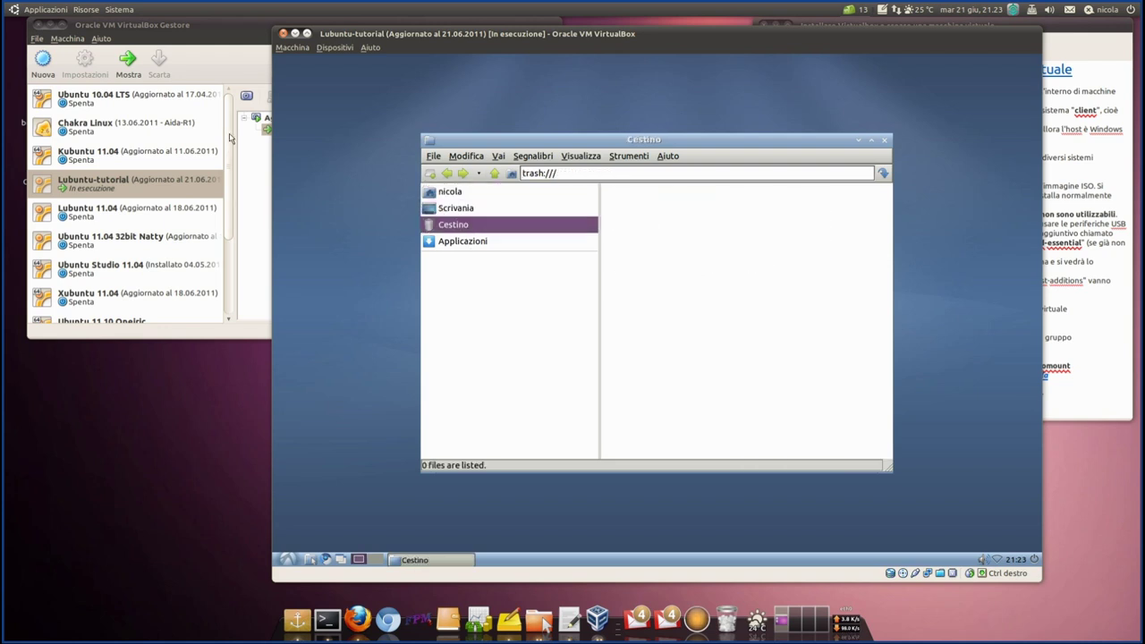
- Return to the nicola home folder while shifting the VM window to reveal the snapshot list
{"action": "left_click_drag", "start_coordinate": [419, 37], "coordinate": [636, 39]}
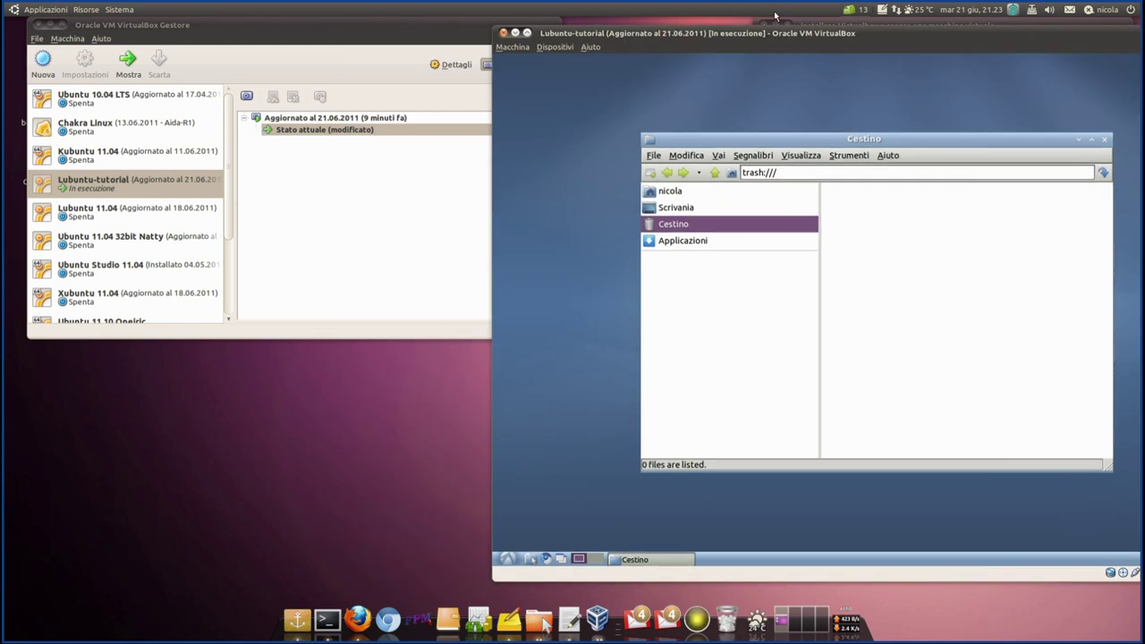
{"action": "left_click_drag", "start_coordinate": [780, 36], "coordinate": [568, 33]}
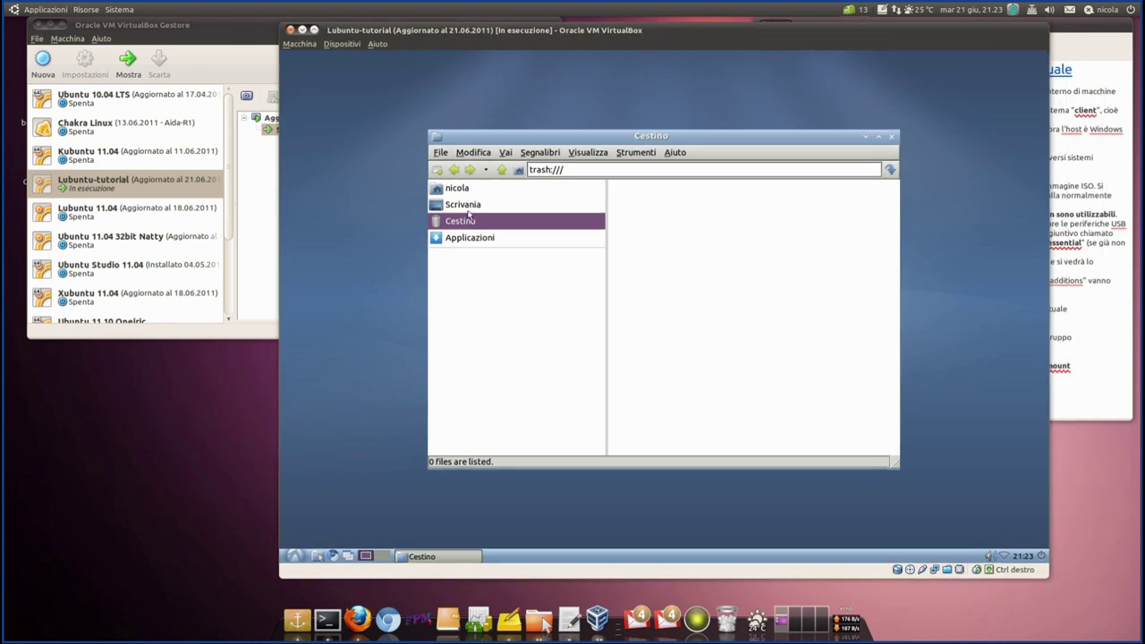
{"action": "left_click", "coordinate": [464, 192]}
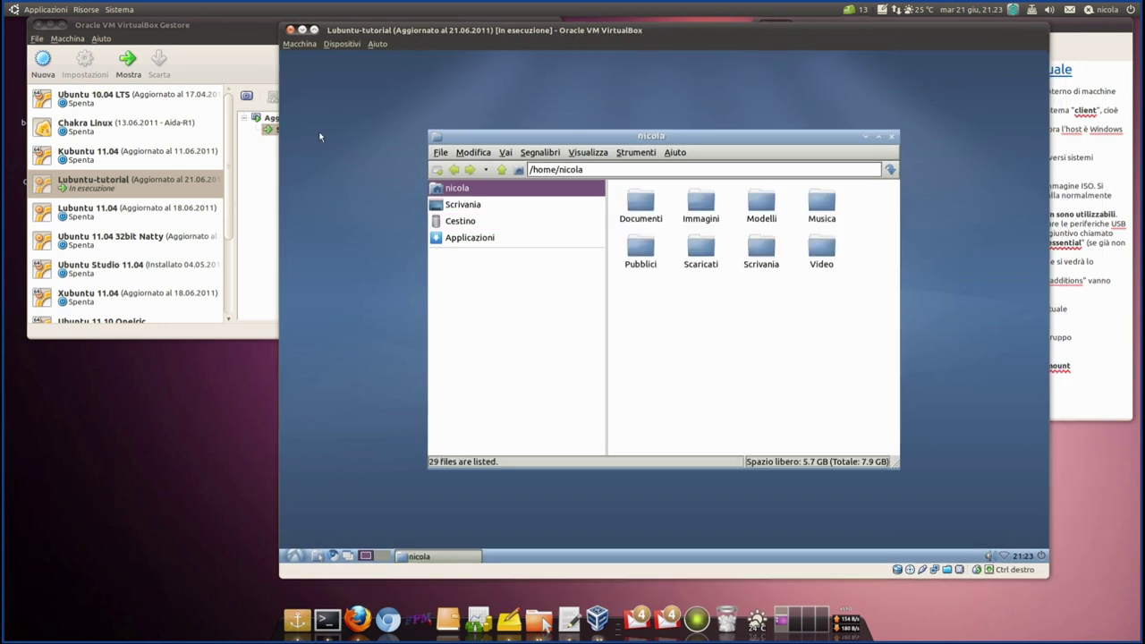
{"action": "left_click_drag", "start_coordinate": [419, 37], "coordinate": [528, 37]}
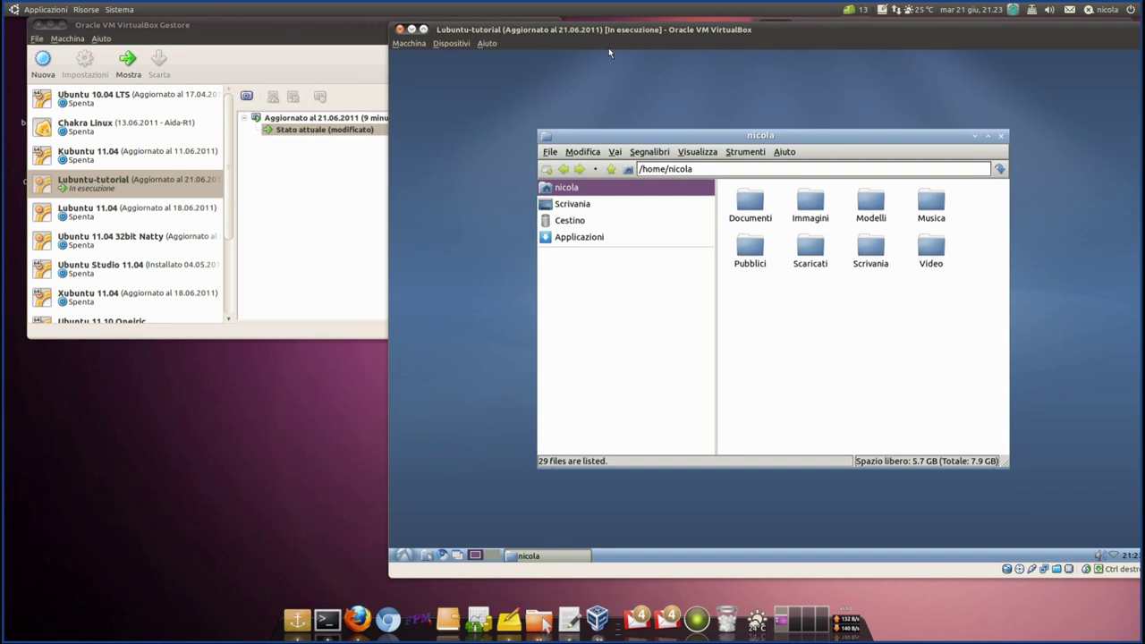
{"action": "left_click_drag", "start_coordinate": [612, 33], "coordinate": [504, 36]}
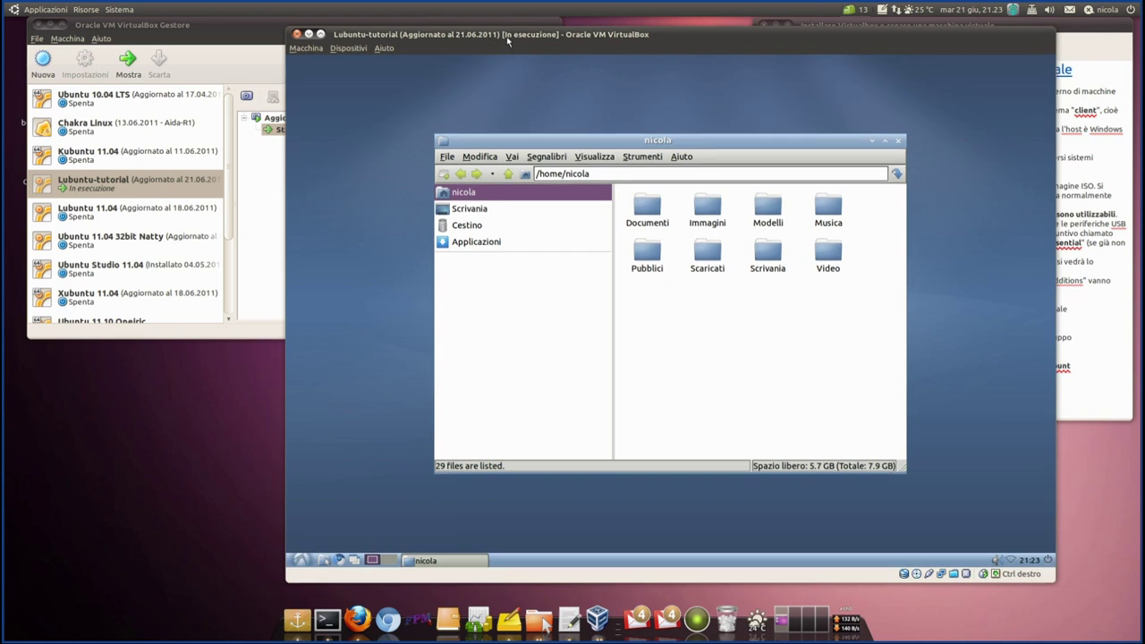
- Close the Lubuntu-tutorial machine and power it off
{"action": "left_click", "coordinate": [298, 559]}
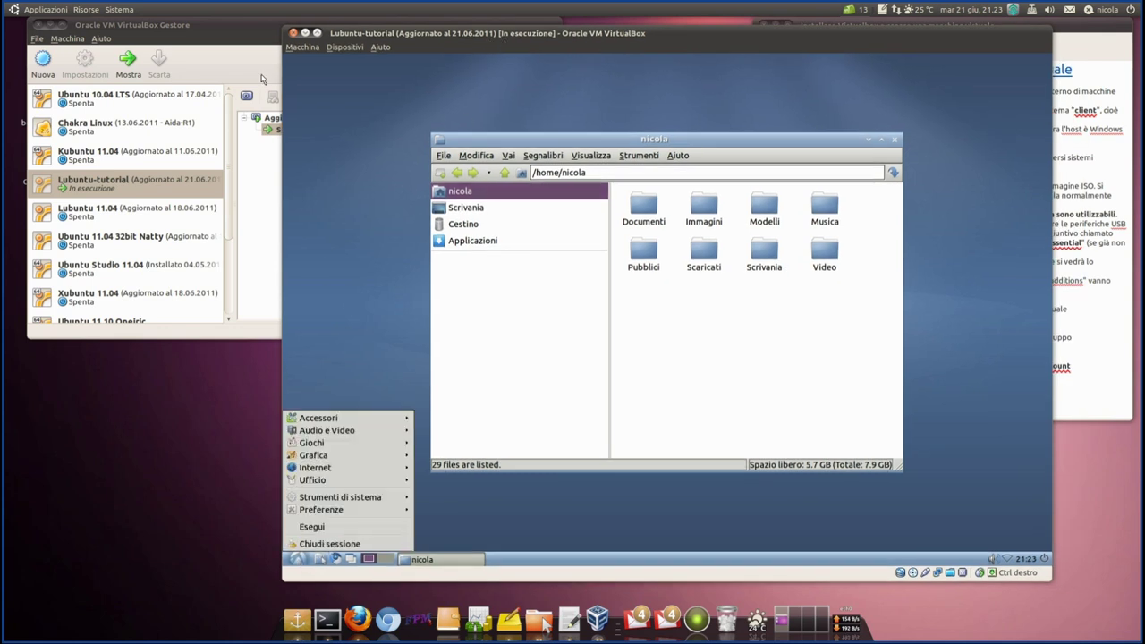
{"action": "left_click", "coordinate": [303, 46]}
{"action": "left_click", "coordinate": [318, 271]}
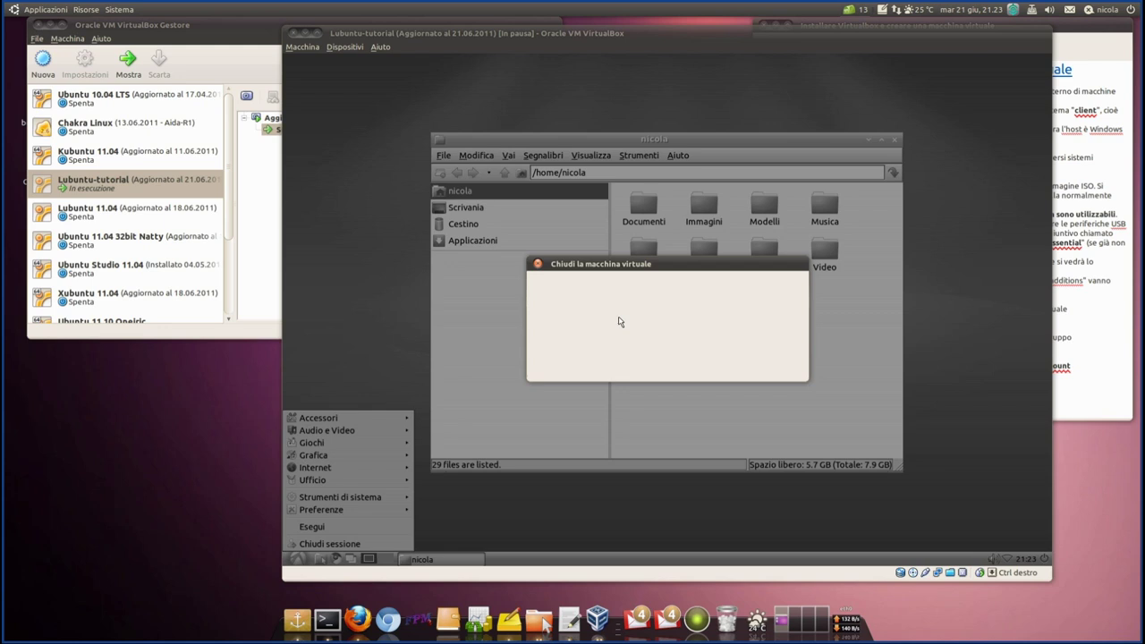
{"action": "left_click", "coordinate": [792, 366]}
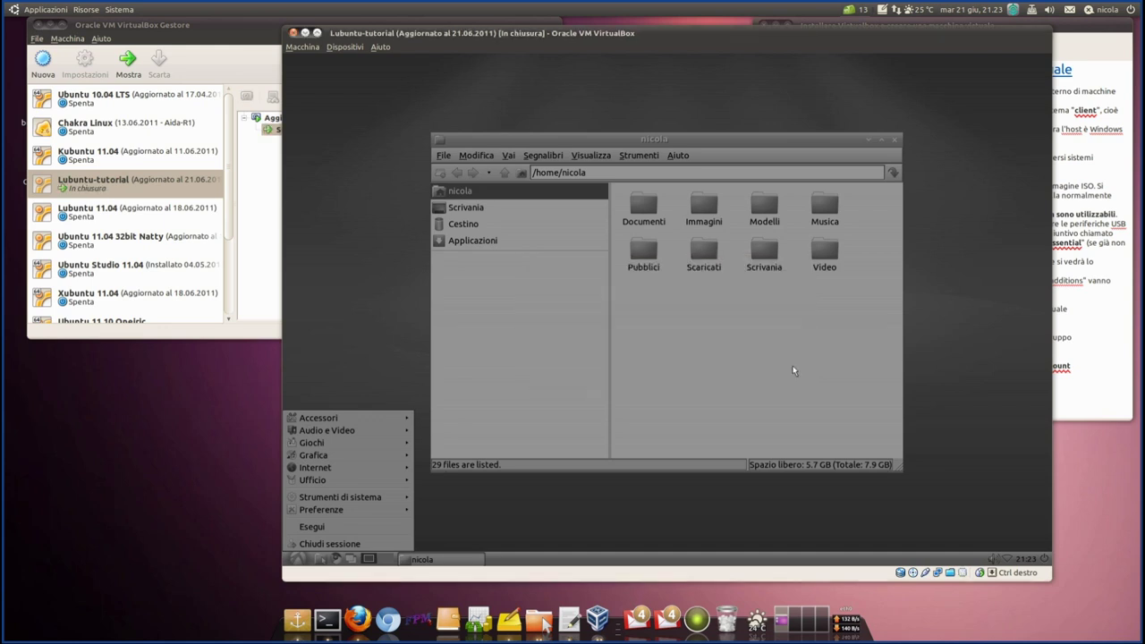
{"action": "left_click", "coordinate": [273, 119]}
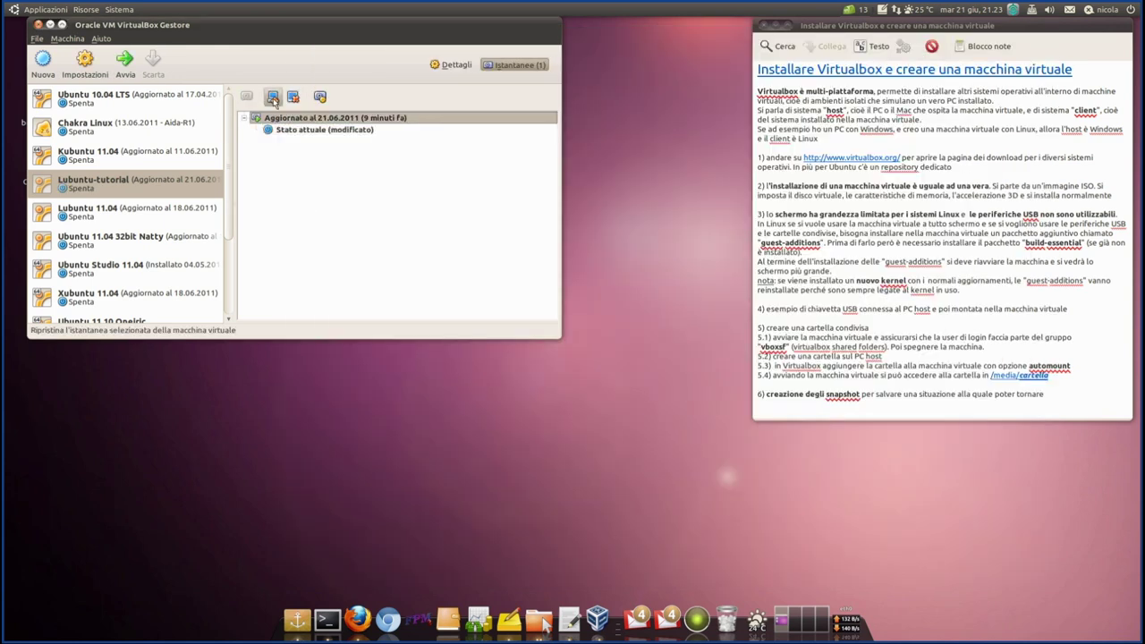
- Restore the 21.06.2011 snapshot and start Lubuntu-tutorial again
{"action": "left_click", "coordinate": [272, 98]}
{"action": "left_click", "coordinate": [323, 231]}
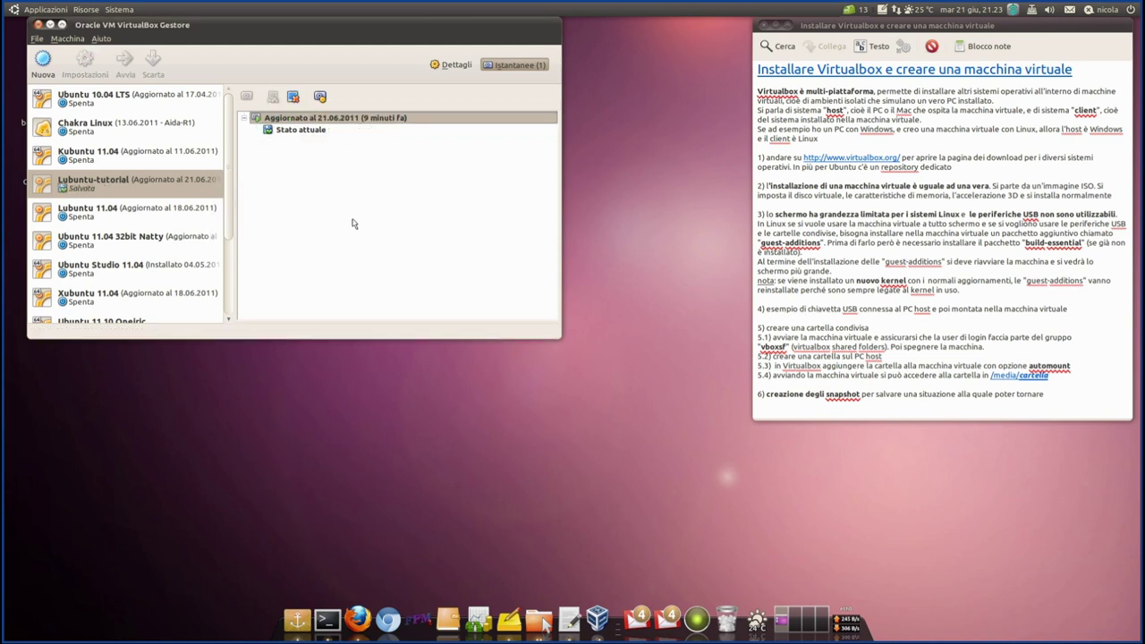
{"action": "left_click", "coordinate": [313, 131]}
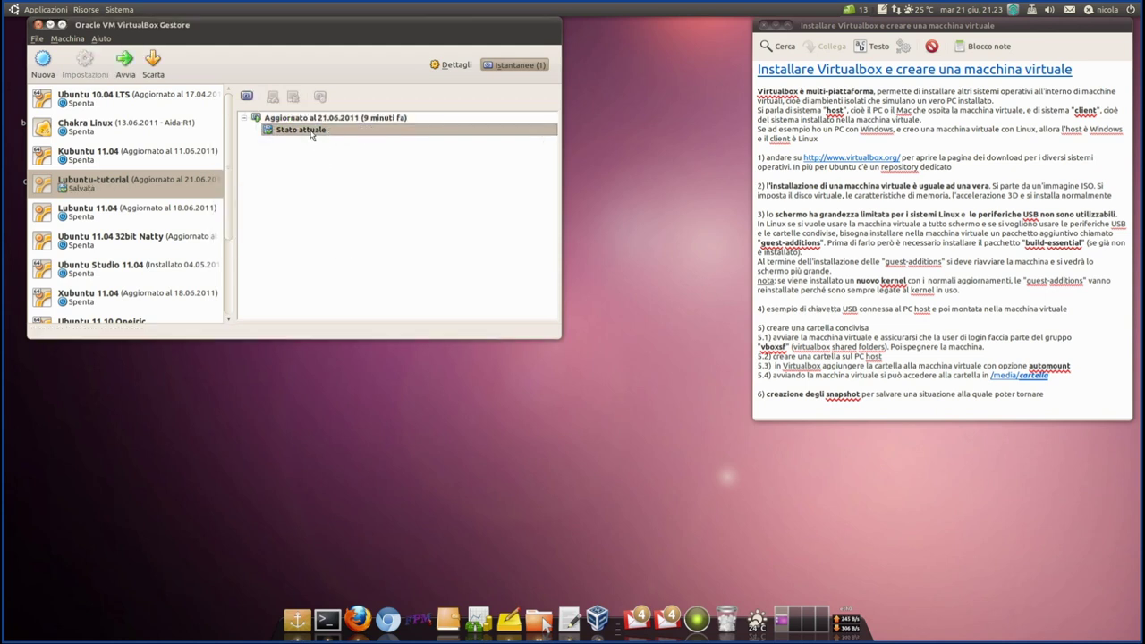
{"action": "left_click", "coordinate": [115, 68]}
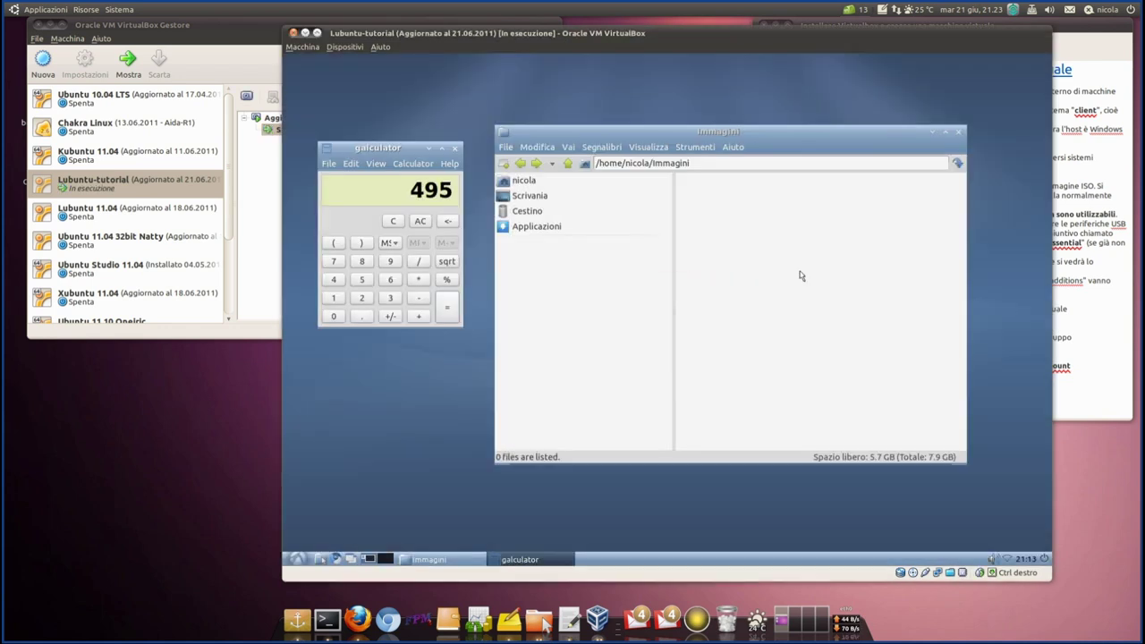
- Close the Immagini and galculator windows, then restart the guest via Riavviare
{"action": "left_click", "coordinate": [958, 131]}
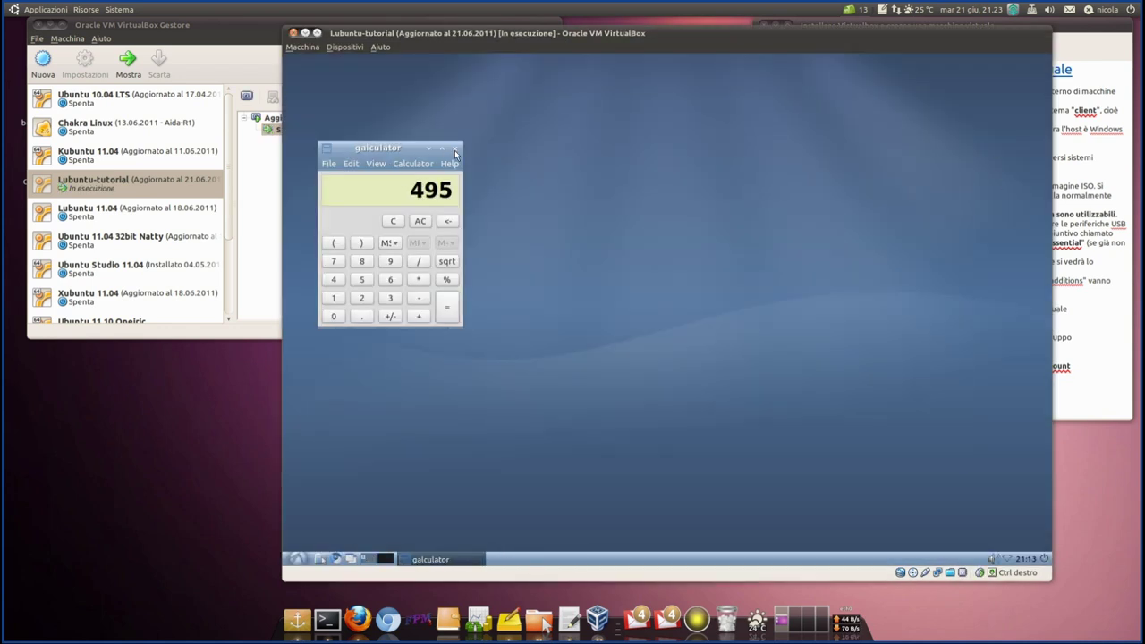
{"action": "left_click", "coordinate": [455, 148]}
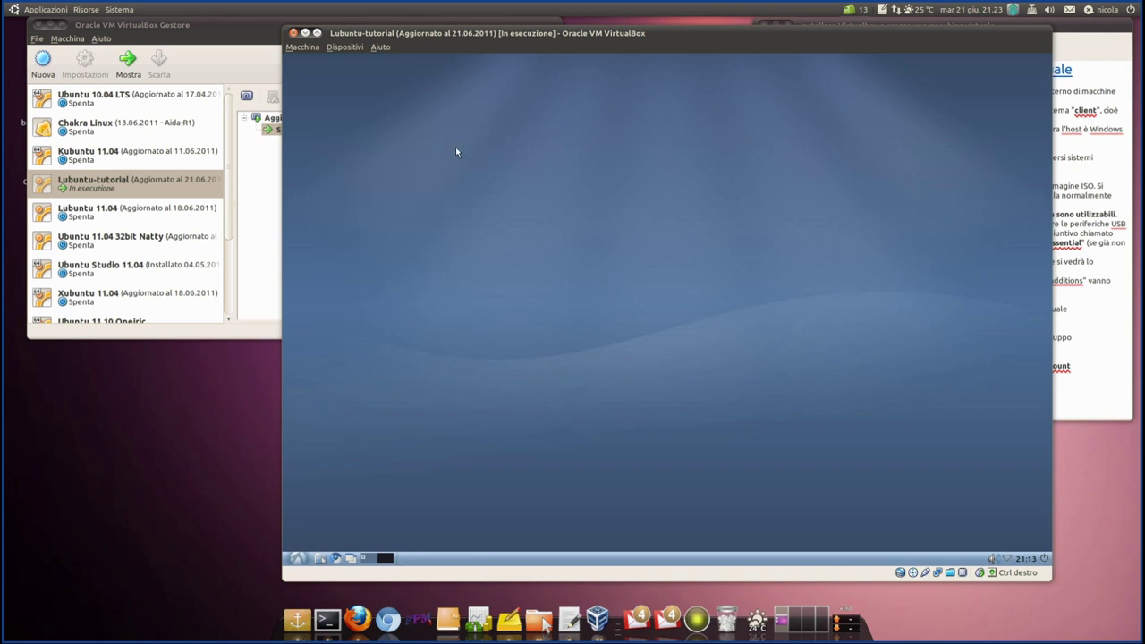
{"action": "left_click", "coordinate": [366, 560]}
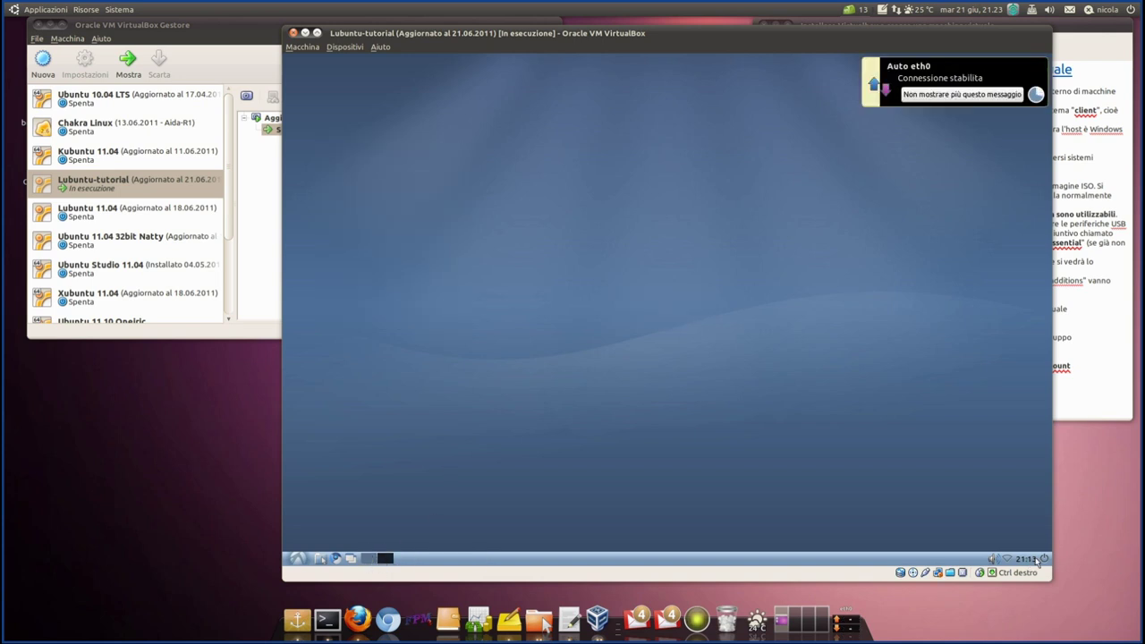
{"action": "left_click", "coordinate": [1047, 559]}
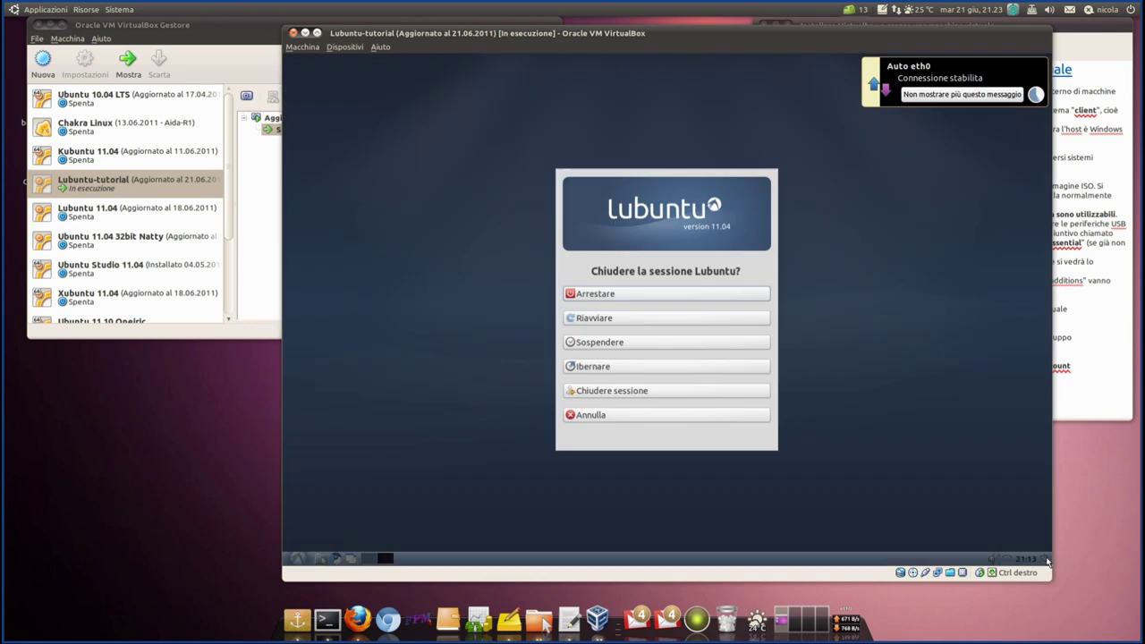
{"action": "left_click", "coordinate": [616, 296]}
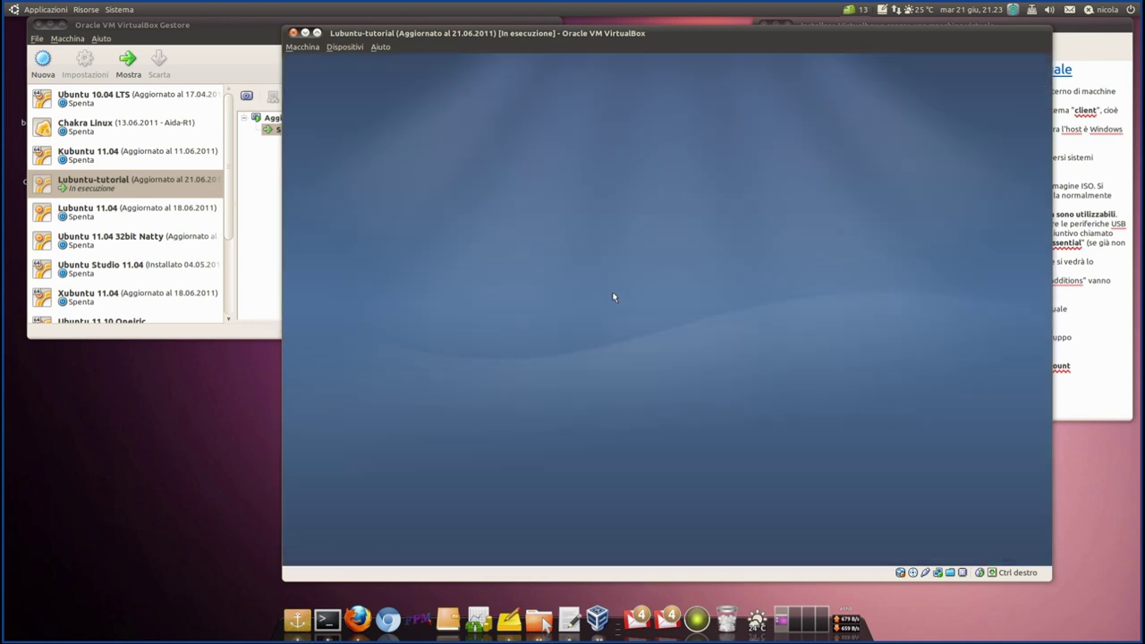